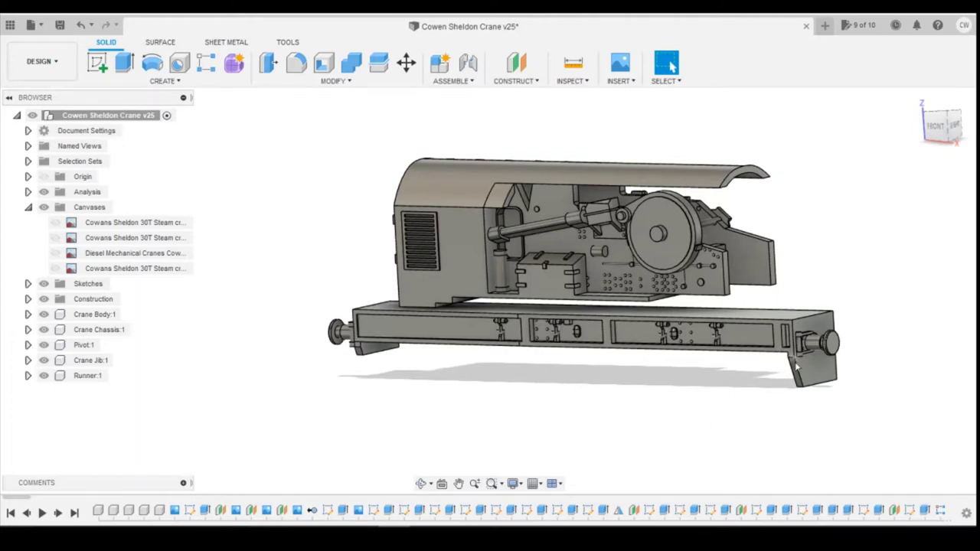
Open the reference photo of the crane in Photos to examine the real vehicle's chassis and running gear
{"action": "mouse_move", "coordinate": [426, 538]}
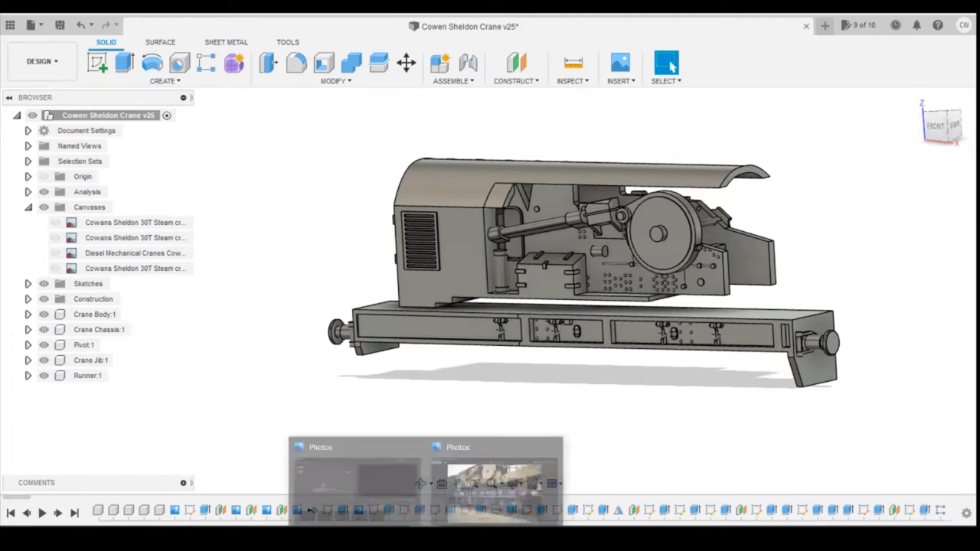
{"action": "left_click", "coordinate": [506, 479]}
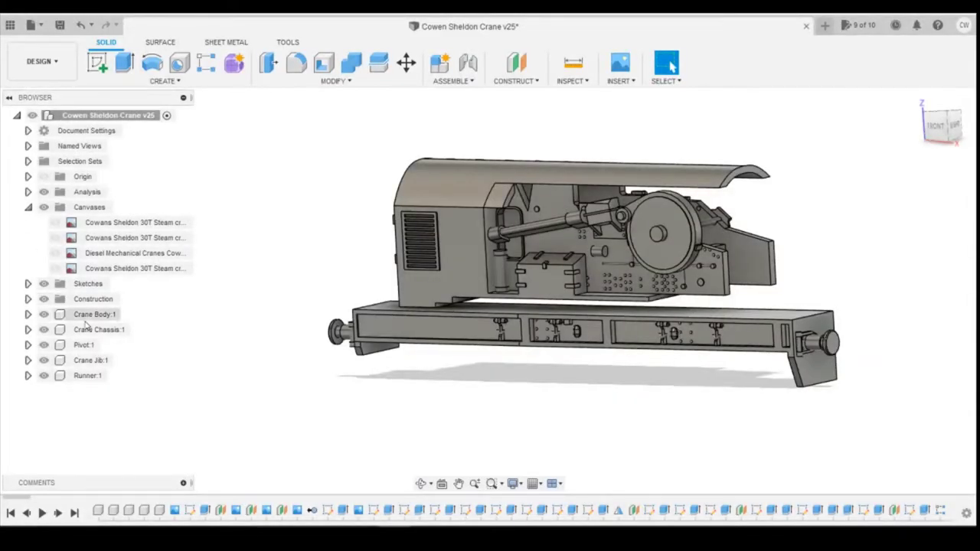
Select the Crane Chassis component and display the side-elevation drawing canvas behind the model in front view
{"action": "left_click", "coordinate": [134, 329]}
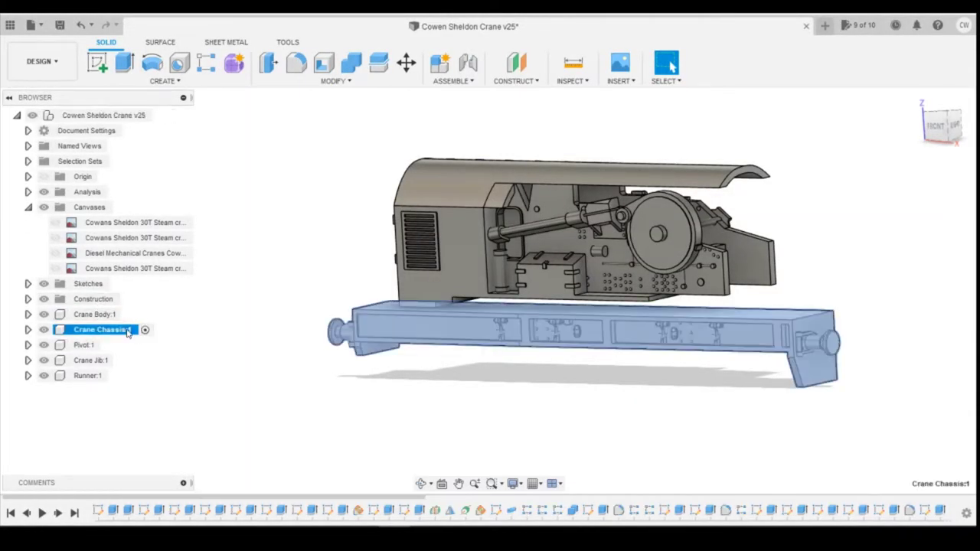
{"action": "left_click", "coordinate": [938, 128]}
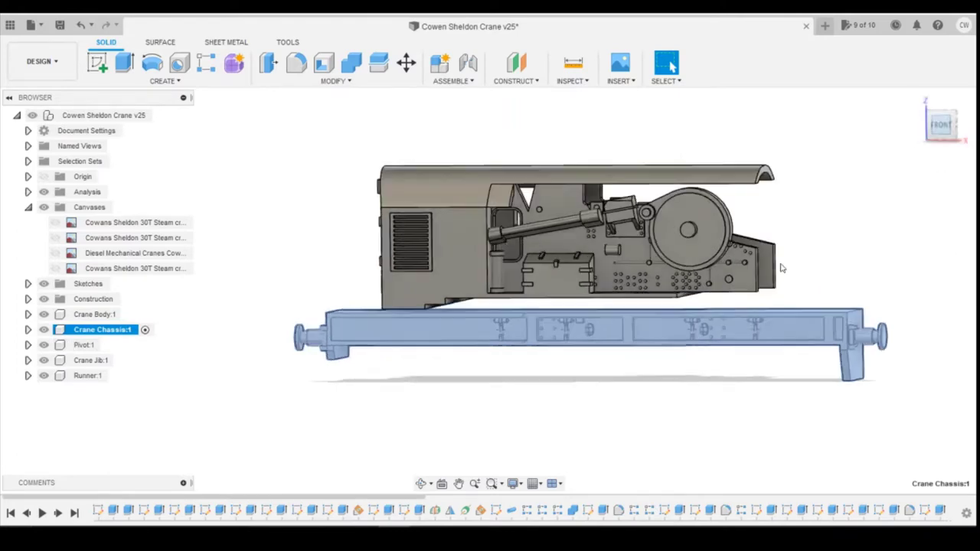
{"action": "scroll", "coordinate": [34, 271], "scroll_direction": "up", "scroll_amount": 1}
{"action": "left_click", "coordinate": [56, 238]}
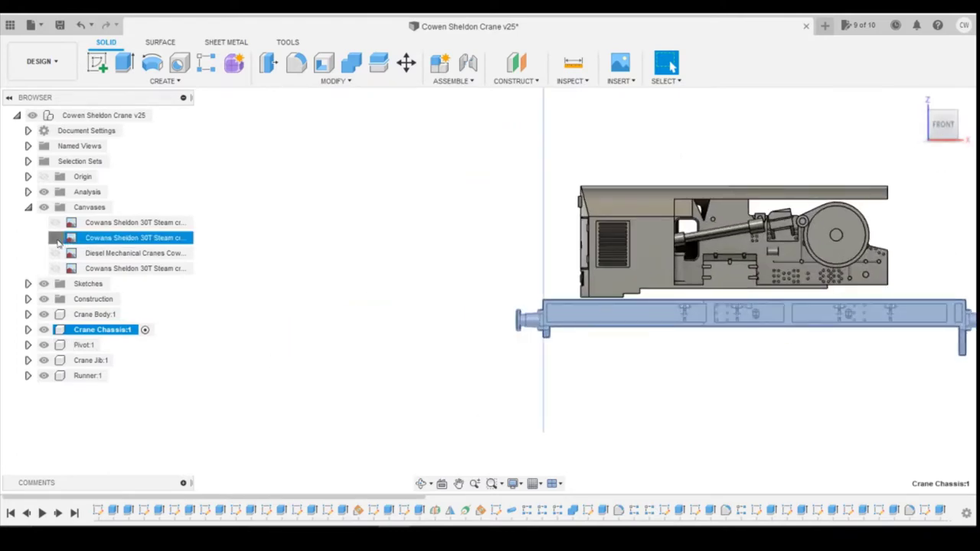
{"action": "left_click", "coordinate": [55, 222]}
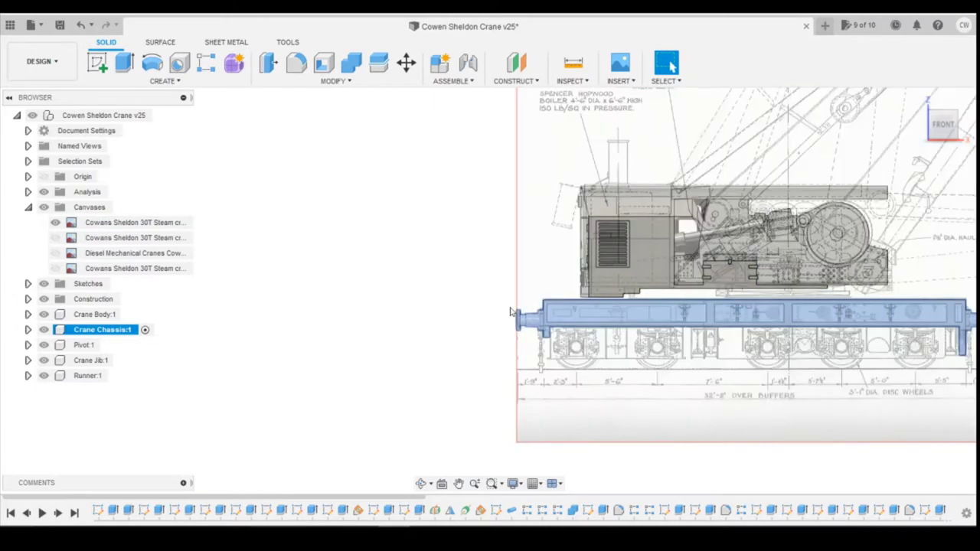
{"action": "scroll", "coordinate": [717, 371], "scroll_direction": "down", "scroll_amount": 2}
{"action": "scroll", "coordinate": [952, 353], "scroll_direction": "up", "scroll_amount": 3}
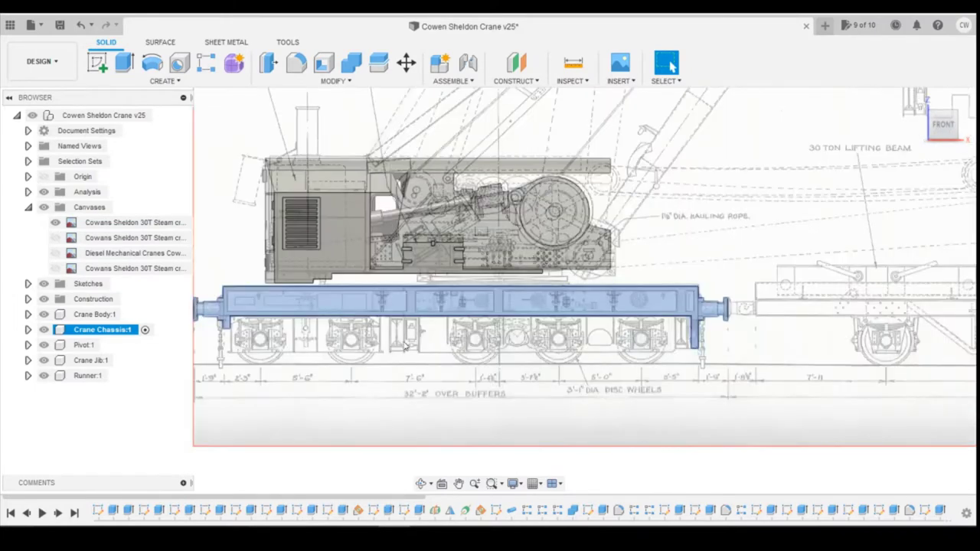
{"action": "scroll", "coordinate": [406, 346], "scroll_direction": "up", "scroll_amount": 1}
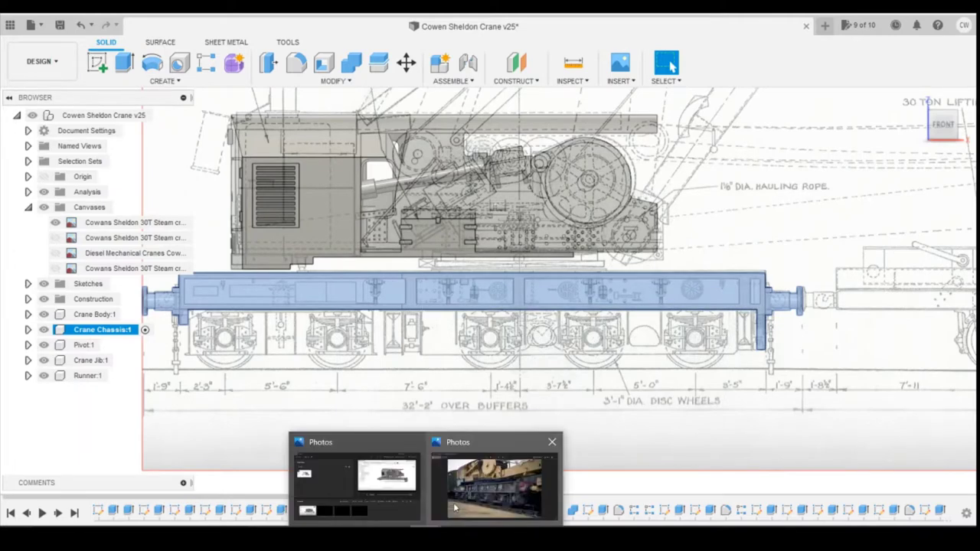
Compare the wheel and axle area beneath the chassis with the reference photo, and return to the model
{"action": "left_click", "coordinate": [502, 490]}
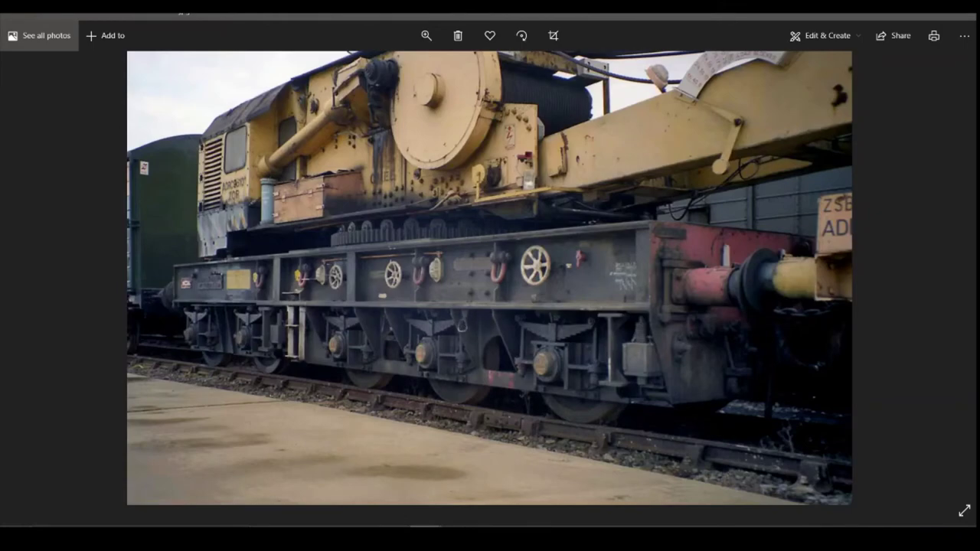
{"action": "left_click", "coordinate": [394, 527]}
Construct an offset plane at -2.00 mm from the outer side face of the chassis
{"action": "mouse_move", "coordinate": [954, 124]}
{"action": "left_mouse_down"}
{"action": "mouse_move", "coordinate": [942, 134]}
{"action": "mouse_move", "coordinate": [946, 156]}
{"action": "left_mouse_up"}
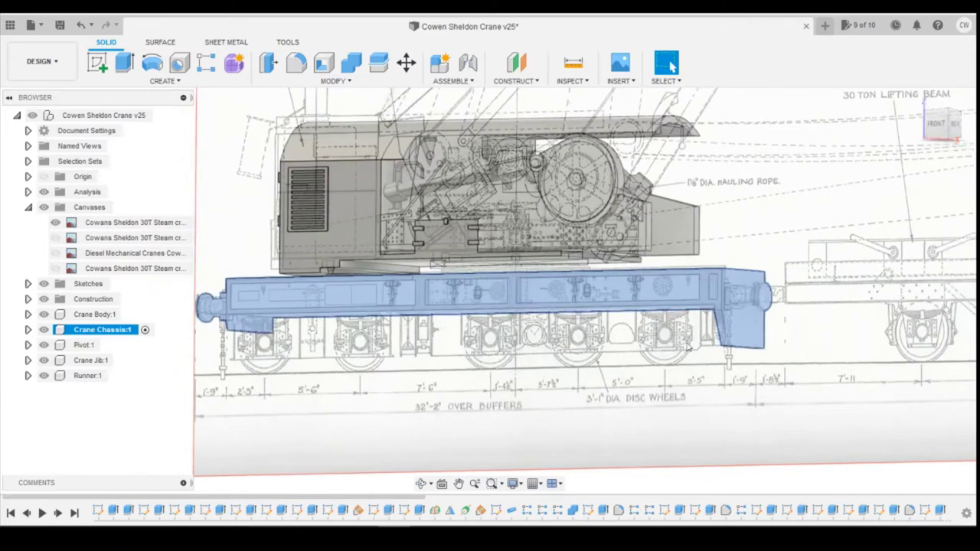
{"action": "left_click", "coordinate": [525, 67]}
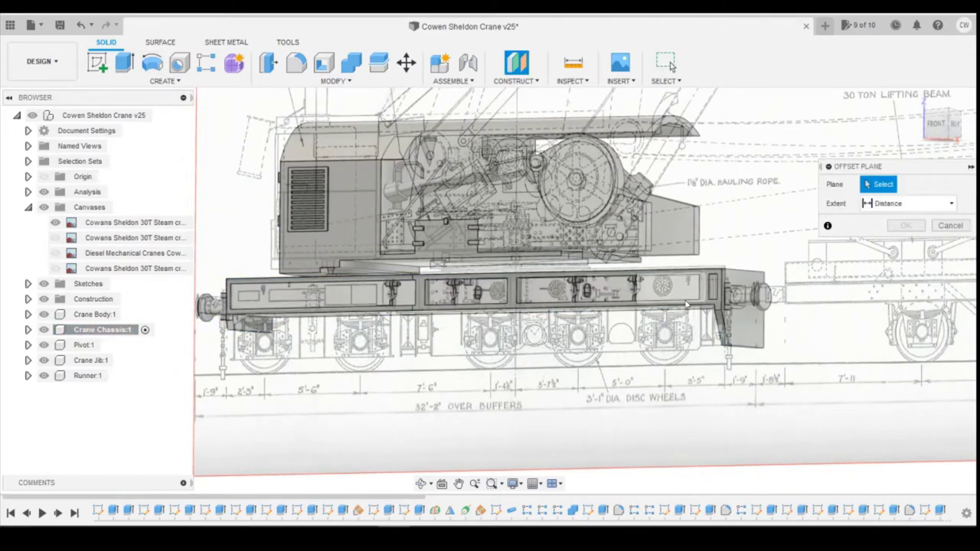
{"action": "scroll", "coordinate": [687, 305], "scroll_direction": "up", "scroll_amount": 5}
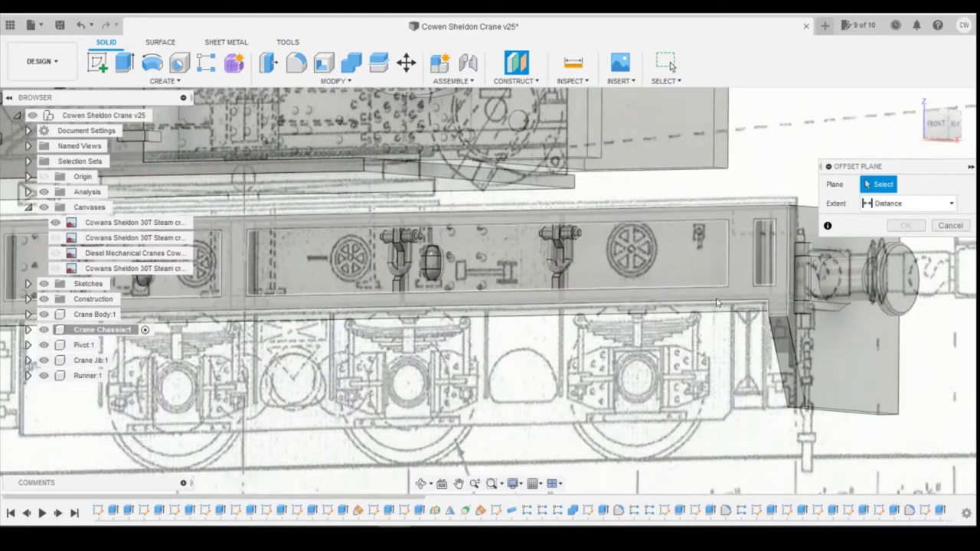
{"action": "left_click", "coordinate": [717, 302]}
{"action": "left_click", "coordinate": [954, 128]}
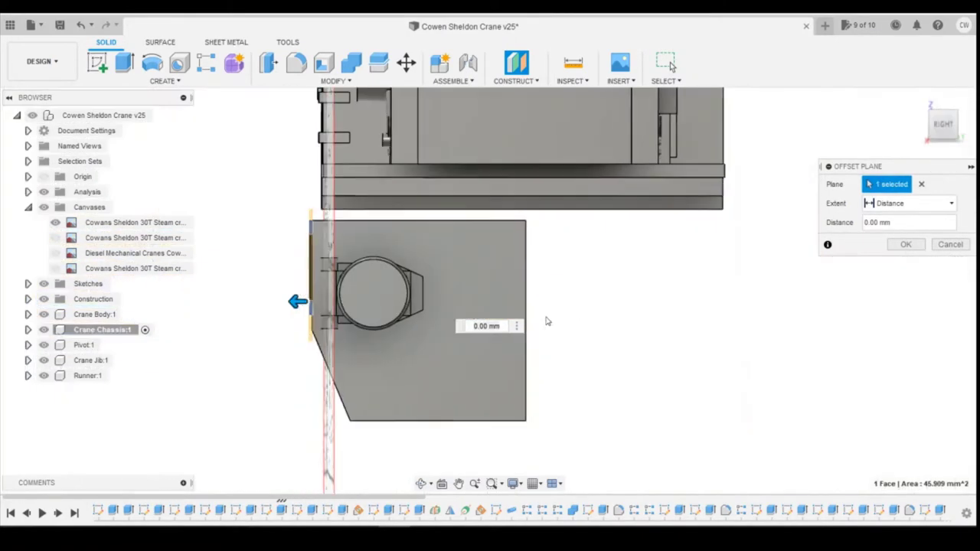
{"action": "left_click_drag", "start_coordinate": [397, 312], "coordinate": [441, 315]}
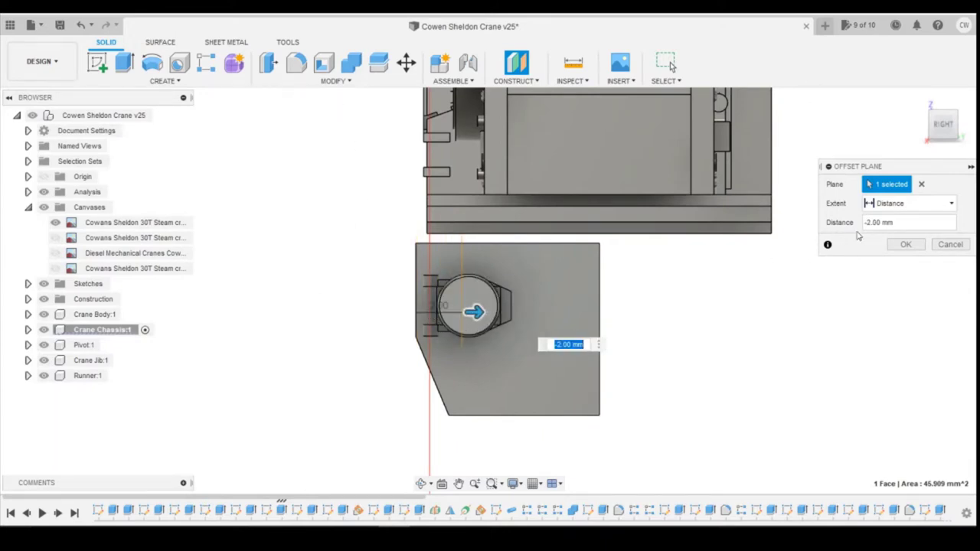
{"action": "left_click", "coordinate": [902, 245]}
Start a new sketch on the offset plane inside the chassis side
{"action": "left_click_drag", "start_coordinate": [941, 124], "coordinate": [958, 131]}
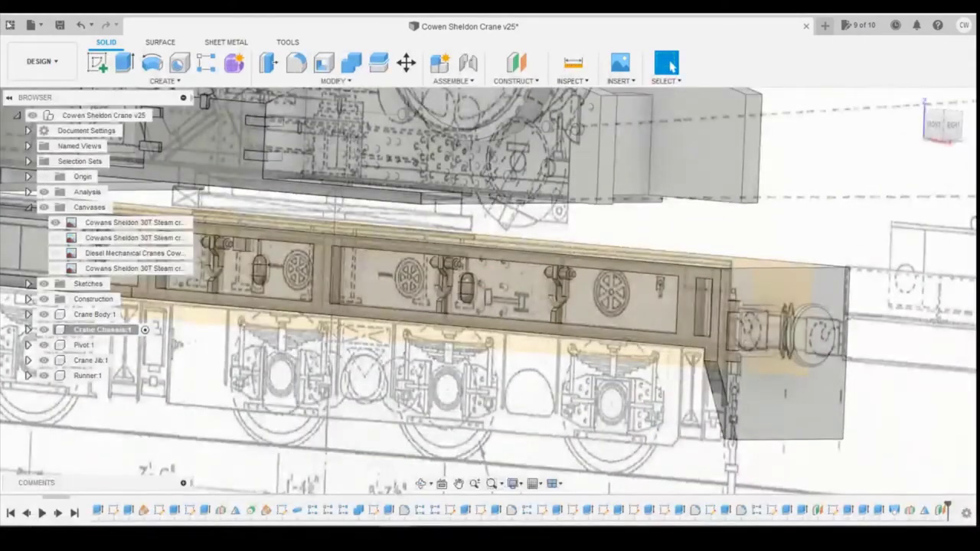
{"action": "left_click", "coordinate": [97, 63]}
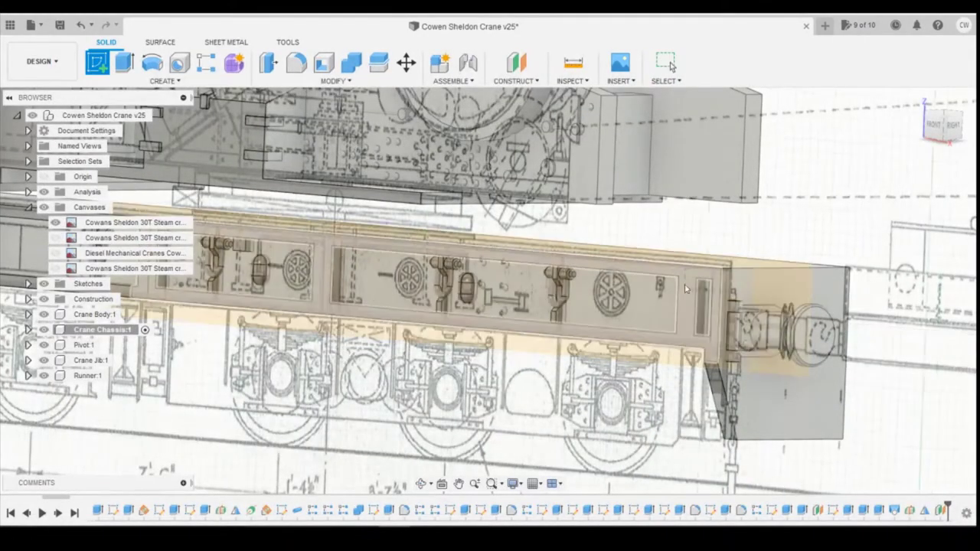
{"action": "left_click", "coordinate": [790, 287]}
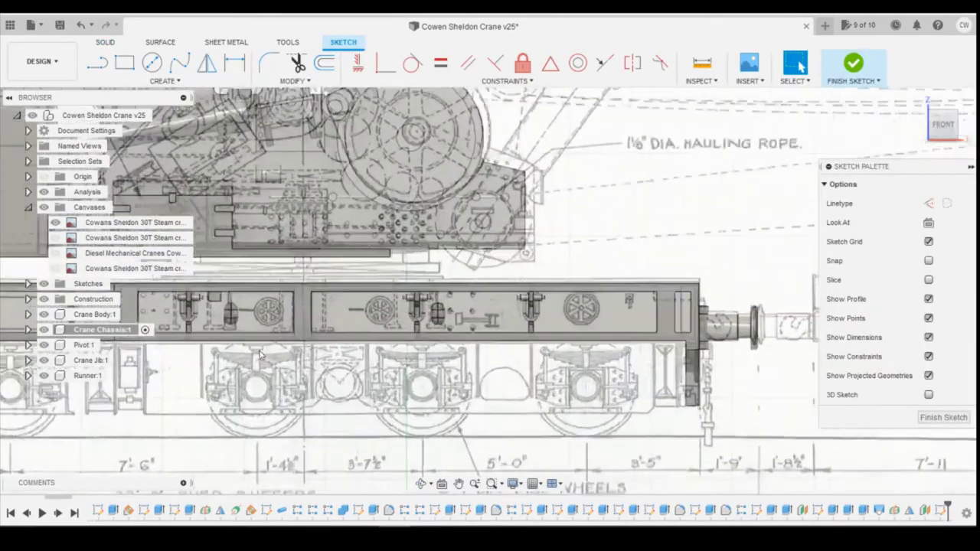
Sketch a line about 4.5 mm long down from the chassis's lower edge beside the end wheel and make it perpendicular to that edge
{"action": "scroll", "coordinate": [260, 355], "scroll_direction": "up", "scroll_amount": 2}
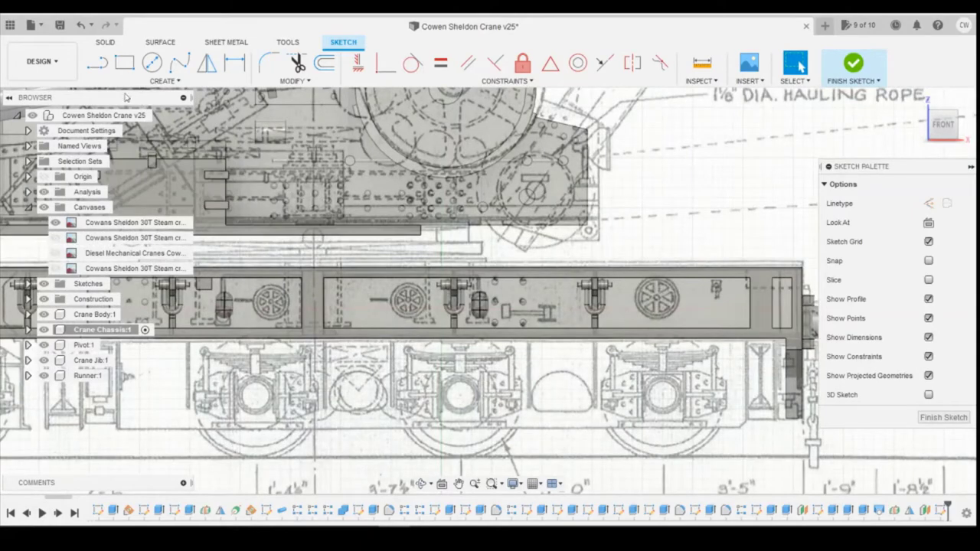
{"action": "left_click", "coordinate": [97, 64]}
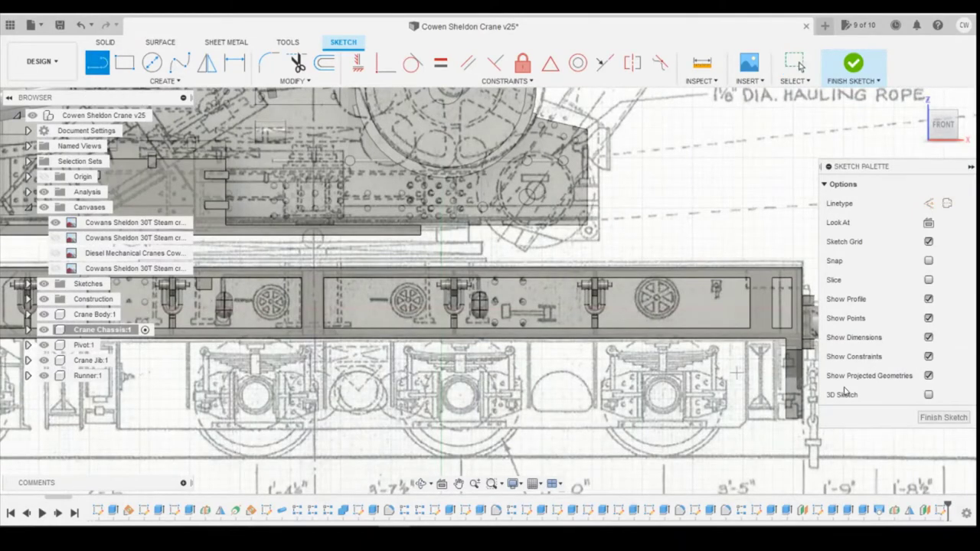
{"action": "scroll", "coordinate": [751, 342], "scroll_direction": "up", "scroll_amount": 3}
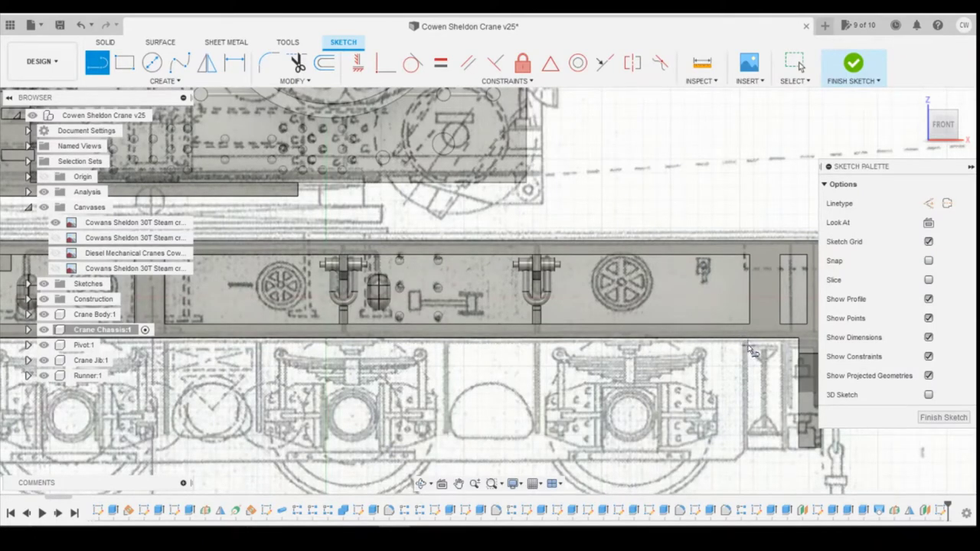
{"action": "left_click", "coordinate": [747, 345]}
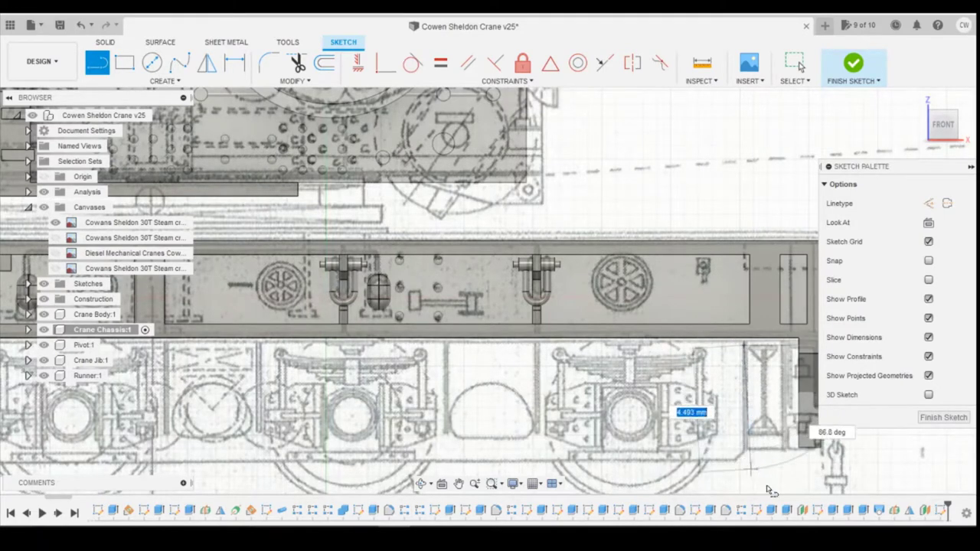
{"action": "left_click", "coordinate": [743, 474]}
{"action": "key", "text": "Escape"}
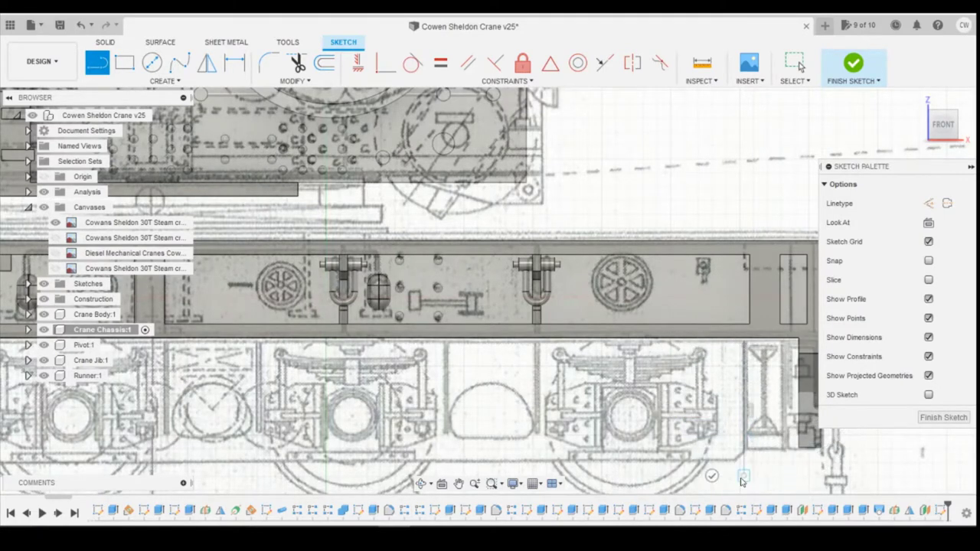
{"action": "left_click", "coordinate": [385, 63]}
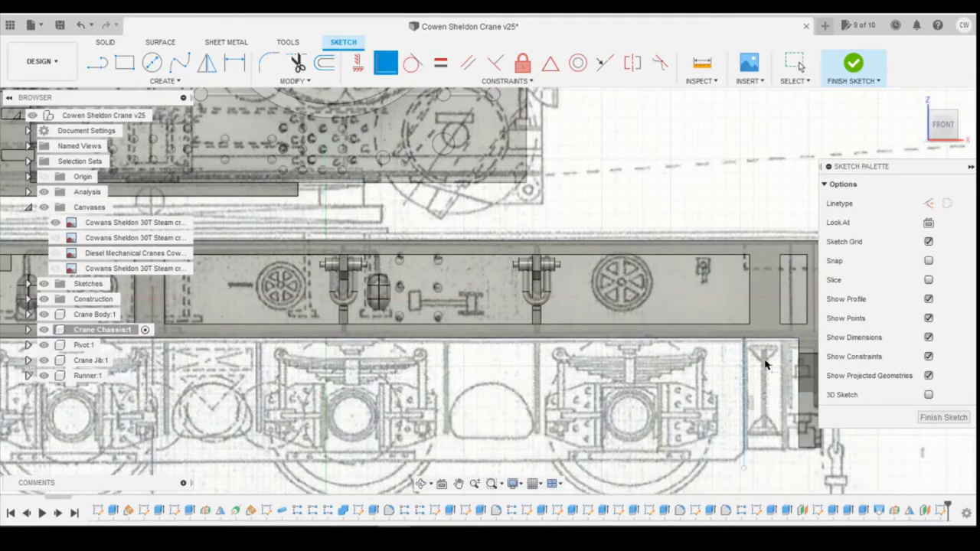
{"action": "scroll", "coordinate": [757, 461], "scroll_direction": "down", "scroll_amount": 1}
{"action": "key", "text": "Escape"}
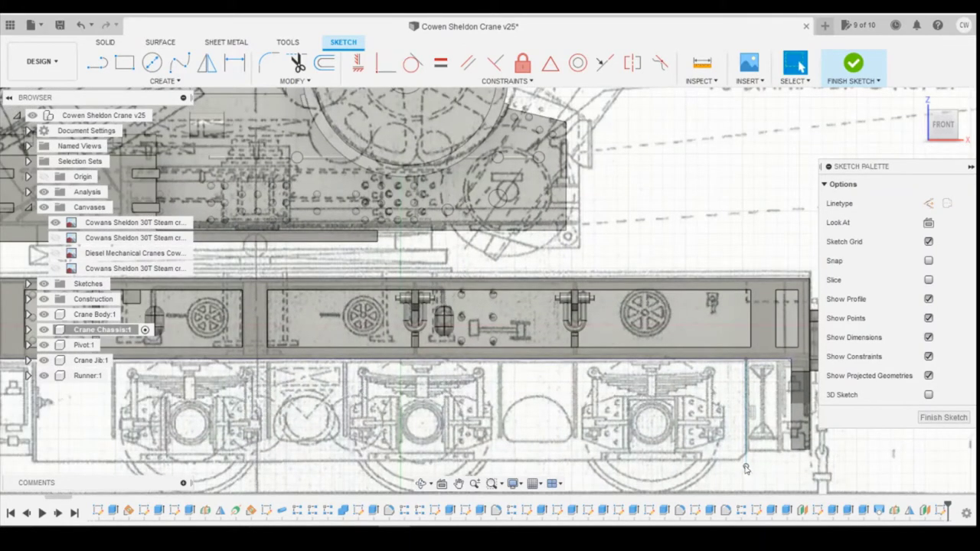
Shorten the vertical line at its lower end and dimension its length to 4 mm
{"action": "left_click", "coordinate": [746, 451]}
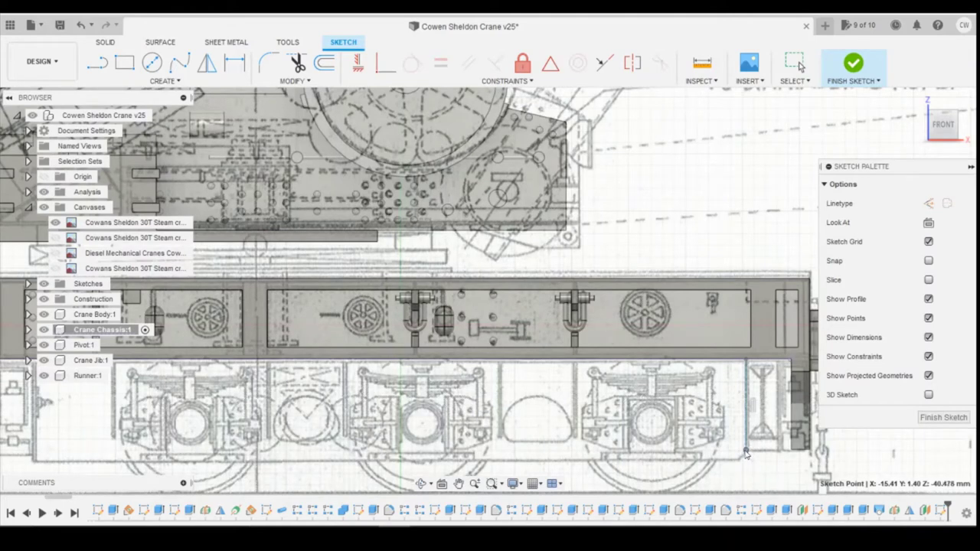
{"action": "key", "text": "d"}
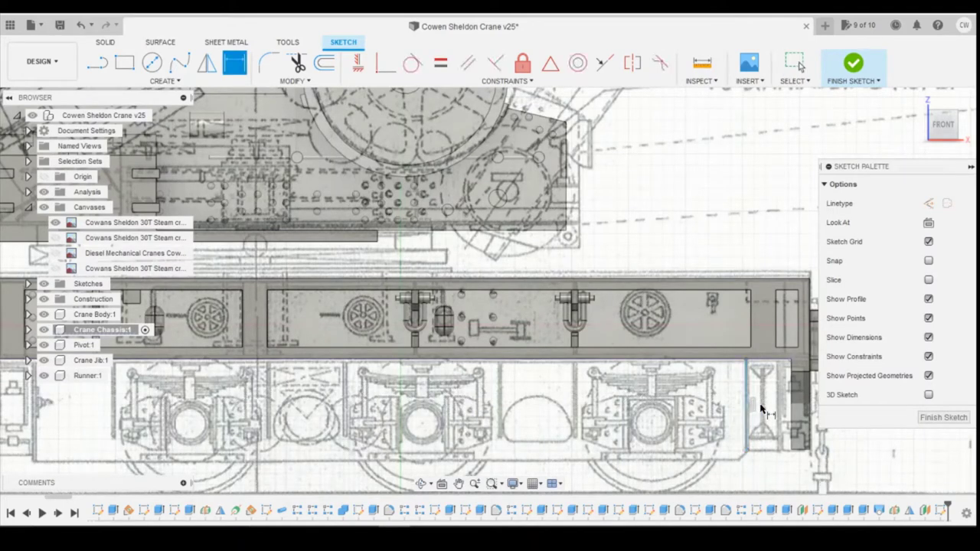
{"action": "left_click", "coordinate": [748, 414]}
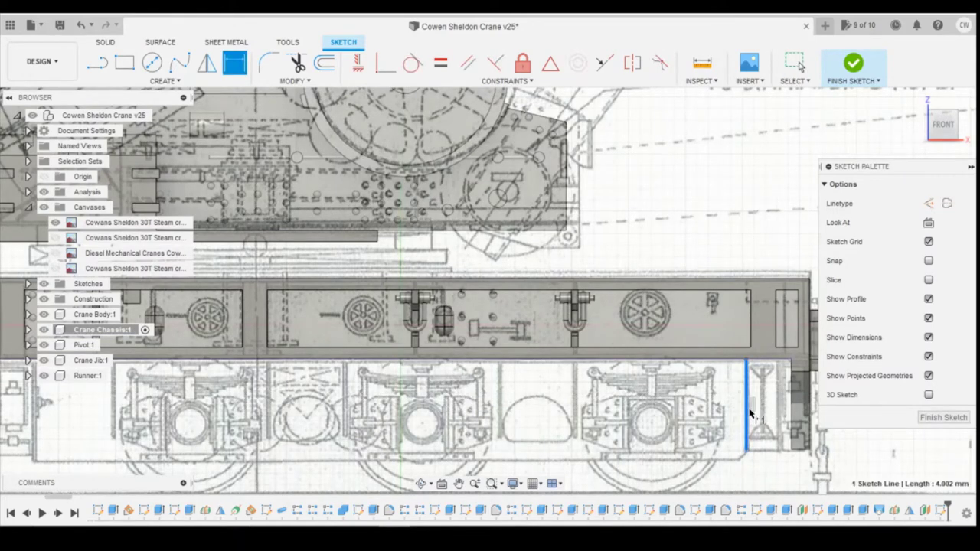
{"action": "left_click", "coordinate": [772, 409]}
{"action": "type", "text": "4"}
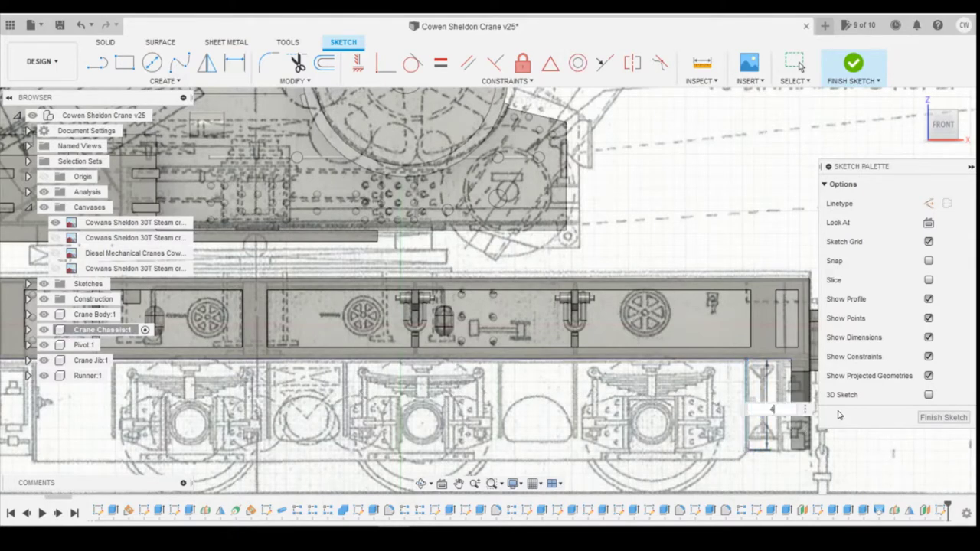
{"action": "key", "text": "Return"}
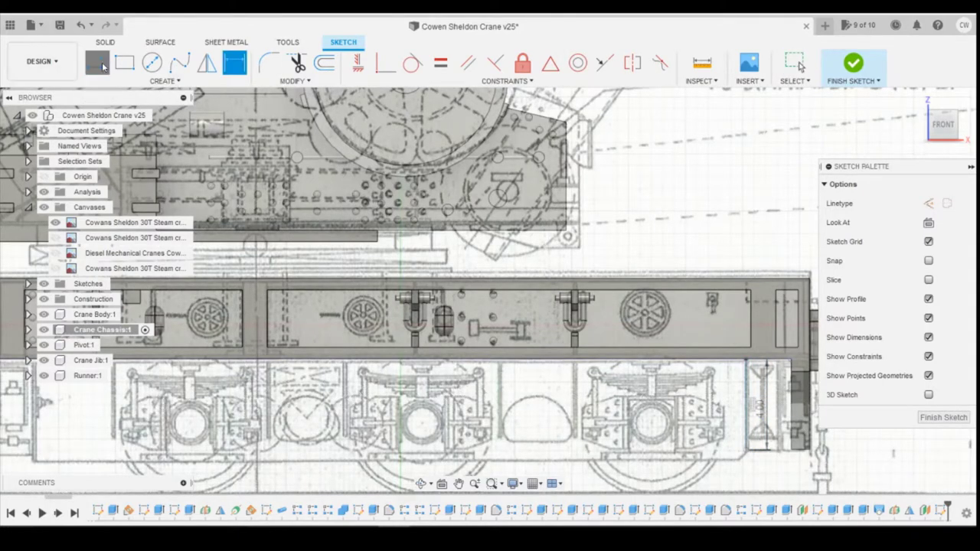
Sketch a slanted corner line about 0.58 mm long from the 4 mm line's lower end down to the frame plate's bottom edge
{"action": "left_click", "coordinate": [97, 63]}
{"action": "scroll", "coordinate": [801, 423], "scroll_direction": "up", "scroll_amount": 4}
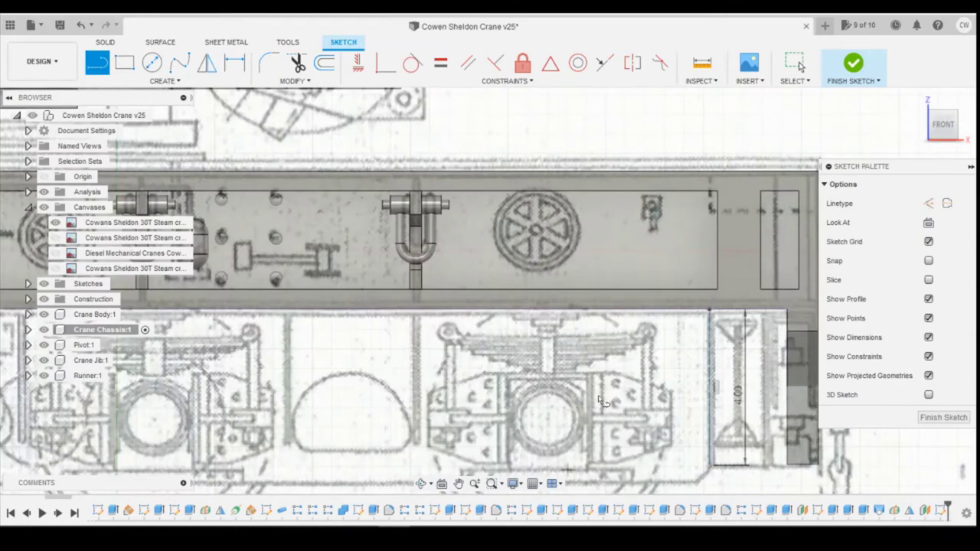
{"action": "scroll", "coordinate": [604, 402], "scroll_direction": "down", "scroll_amount": 4}
{"action": "scroll", "coordinate": [610, 429], "scroll_direction": "up", "scroll_amount": 5}
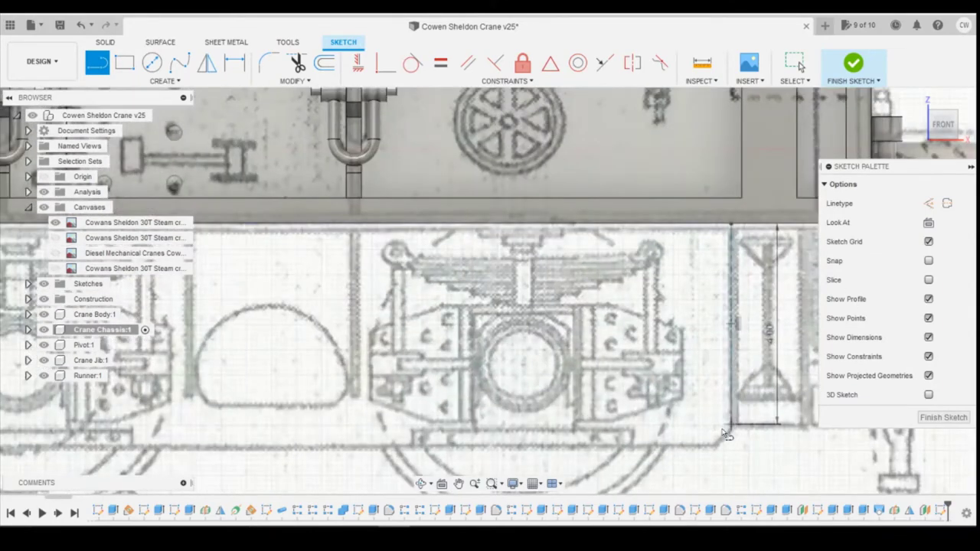
{"action": "left_click", "coordinate": [729, 424]}
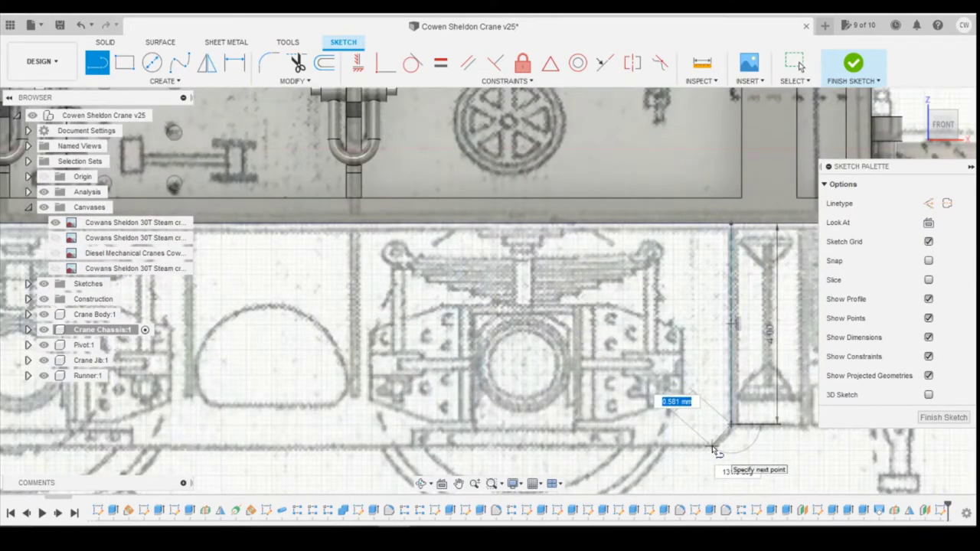
Continue the outline with a horizontal line about 30.9 mm long along the frame plate's bottom edge to its far end
{"action": "scroll", "coordinate": [758, 436], "scroll_direction": "down", "scroll_amount": 2}
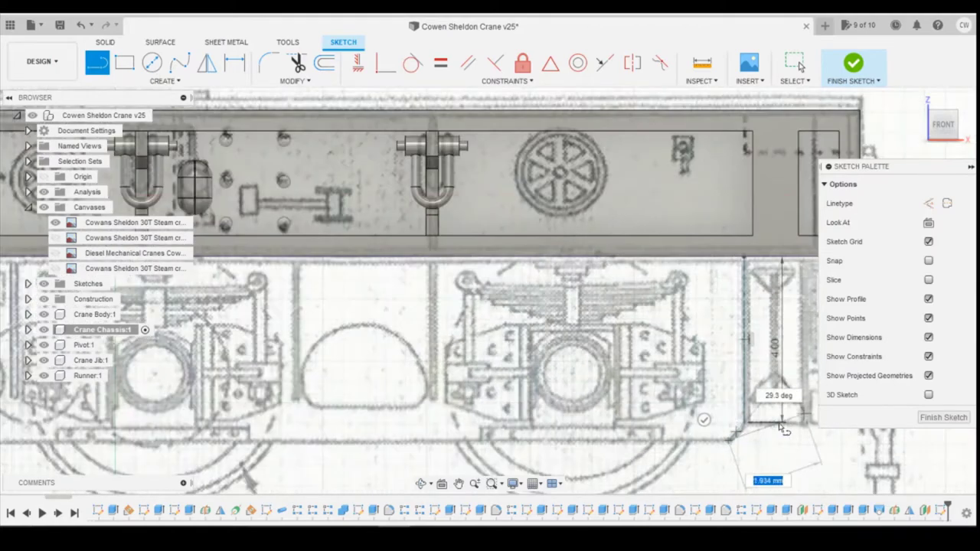
{"action": "scroll", "coordinate": [506, 405], "scroll_direction": "up", "scroll_amount": 1}
{"action": "scroll", "coordinate": [505, 406], "scroll_direction": "down", "scroll_amount": 3}
{"action": "scroll", "coordinate": [322, 425], "scroll_direction": "up", "scroll_amount": 5}
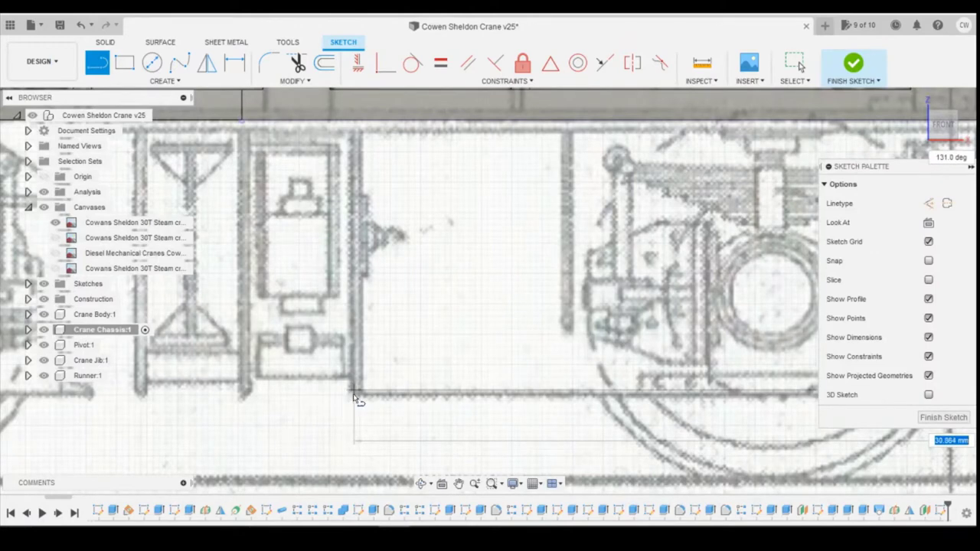
{"action": "left_click", "coordinate": [352, 394]}
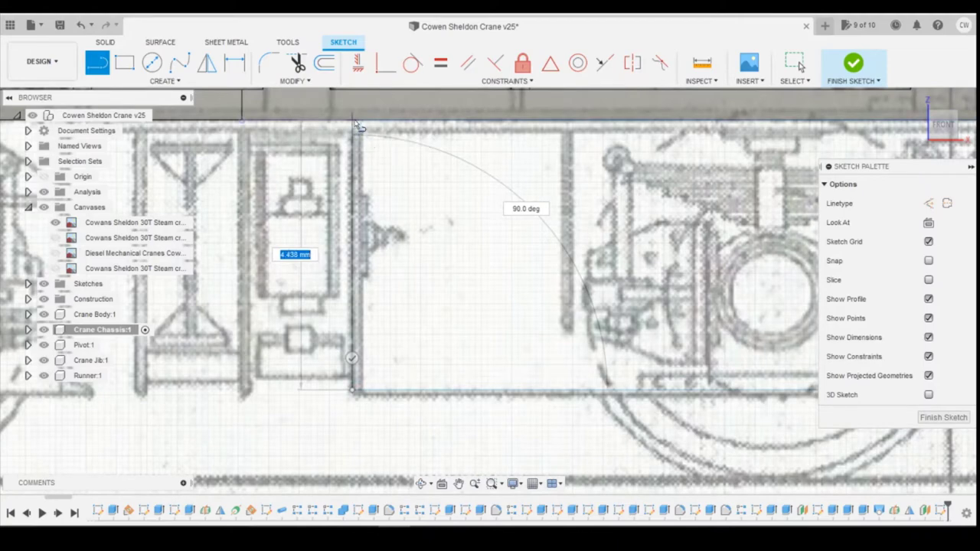
Close the plate outline with a vertical line about 4.4 mm long up to the chassis's lower edge
{"action": "left_click", "coordinate": [357, 125]}
{"action": "scroll", "coordinate": [354, 152], "scroll_direction": "down", "scroll_amount": 3}
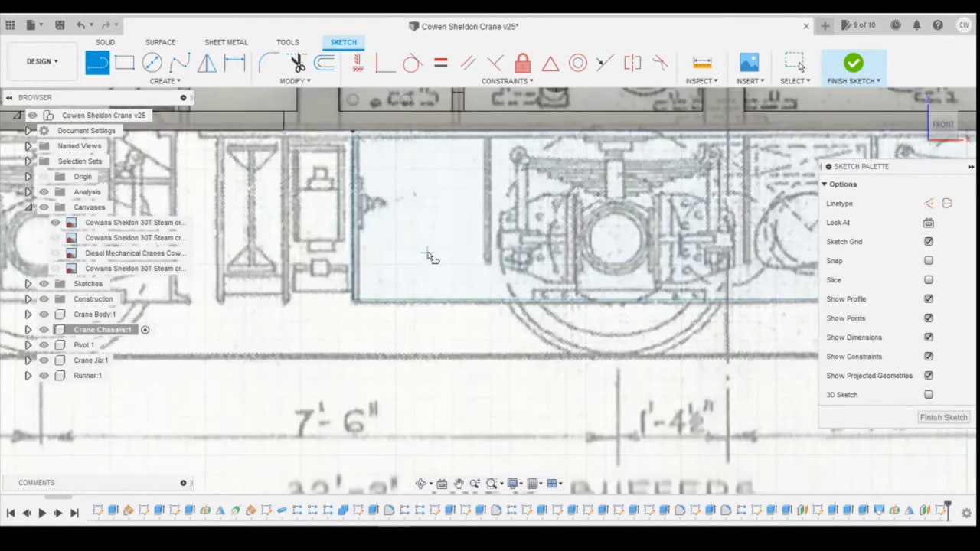
{"action": "left_click", "coordinate": [355, 136]}
{"action": "scroll", "coordinate": [245, 186], "scroll_direction": "down", "scroll_amount": 2}
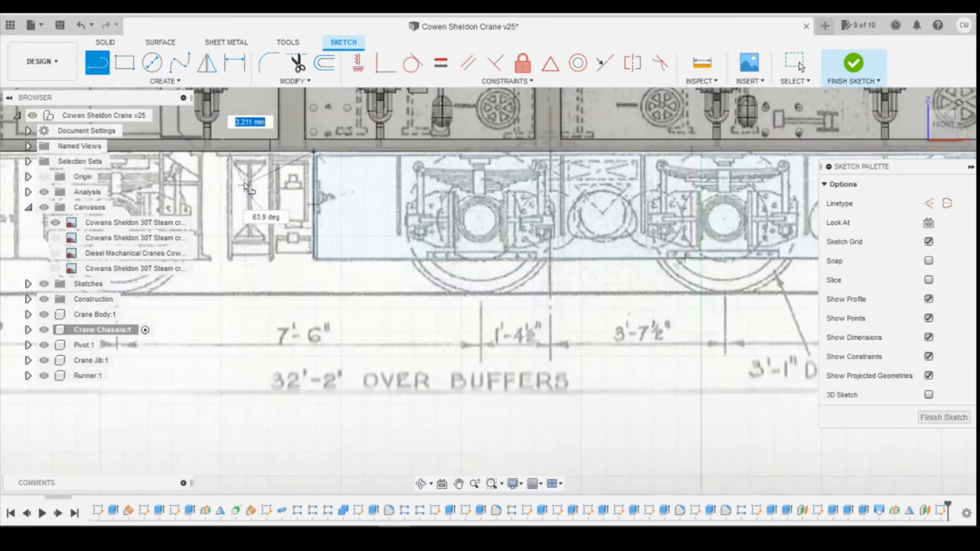
{"action": "scroll", "coordinate": [382, 187], "scroll_direction": "down", "scroll_amount": 3}
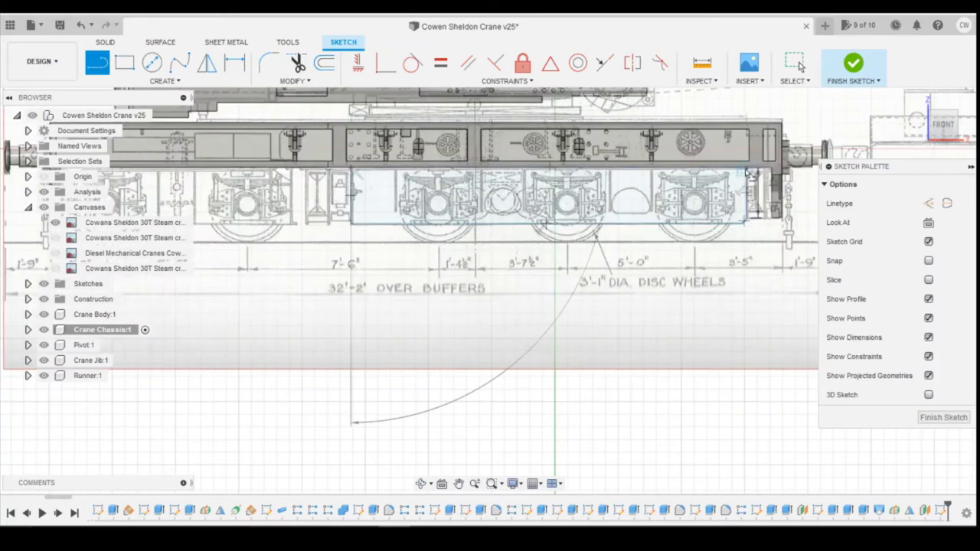
{"action": "key", "text": "Escape"}
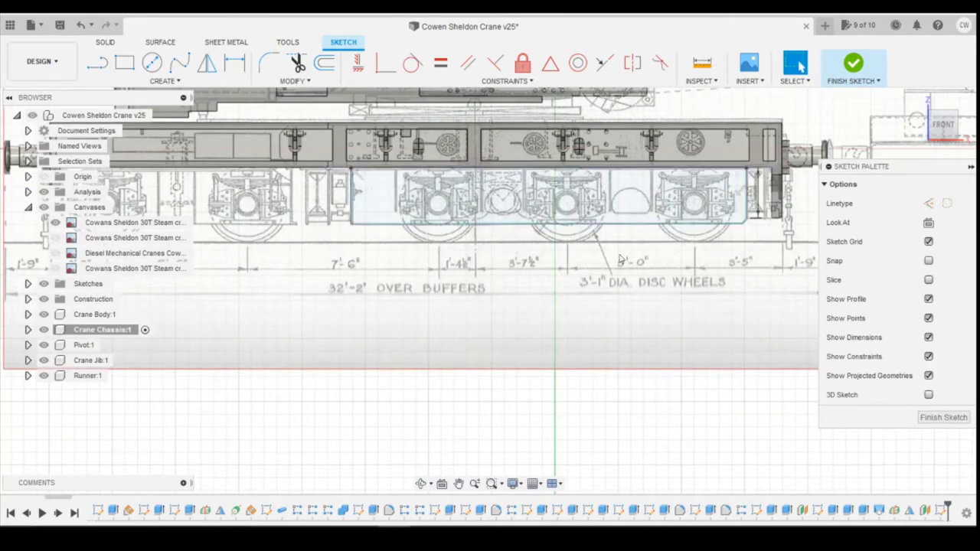
Dimension the angle between the 4 mm vertical line and the slanted corner line as 139°
{"action": "scroll", "coordinate": [735, 252], "scroll_direction": "up", "scroll_amount": 4}
{"action": "key", "text": "d"}
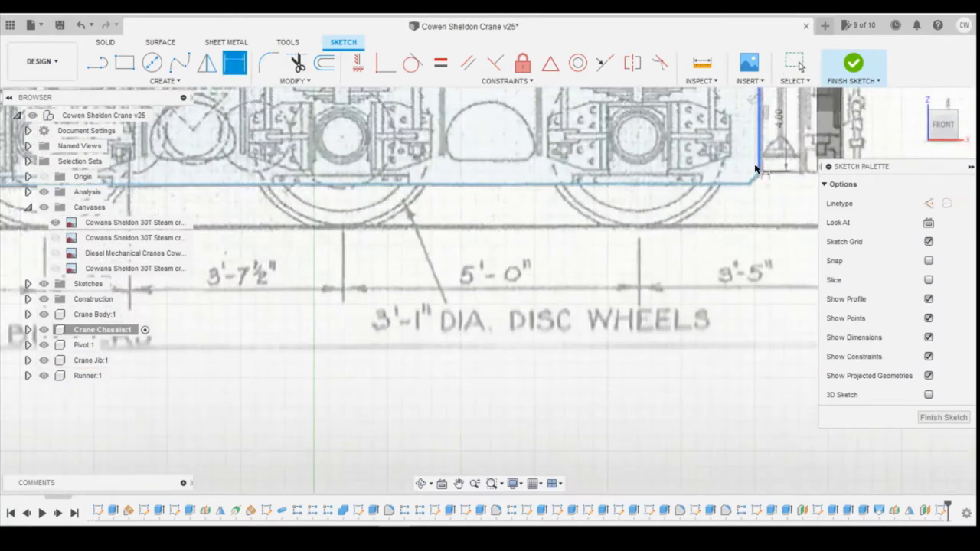
{"action": "scroll", "coordinate": [762, 169], "scroll_direction": "up", "scroll_amount": 3}
{"action": "left_click", "coordinate": [756, 157]}
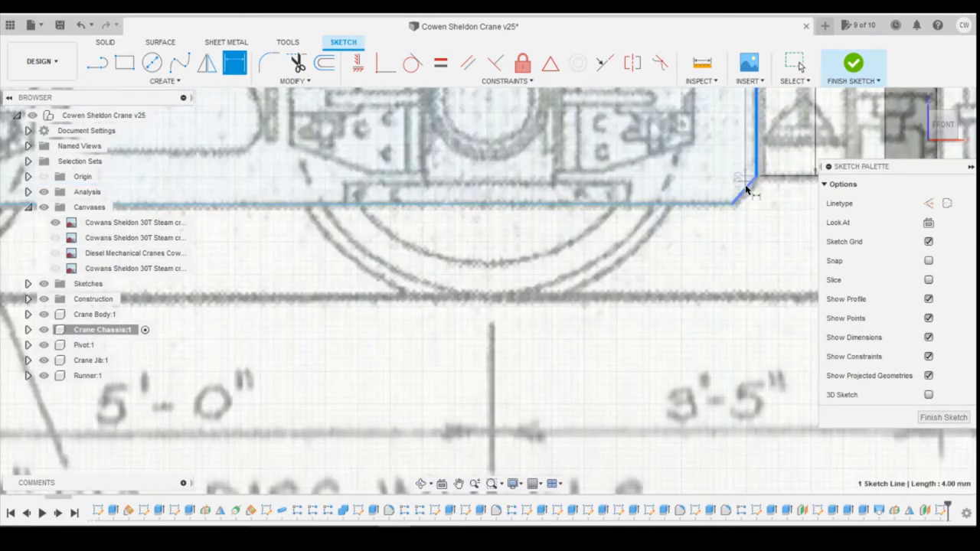
{"action": "left_click", "coordinate": [747, 190]}
{"action": "left_click", "coordinate": [758, 180]}
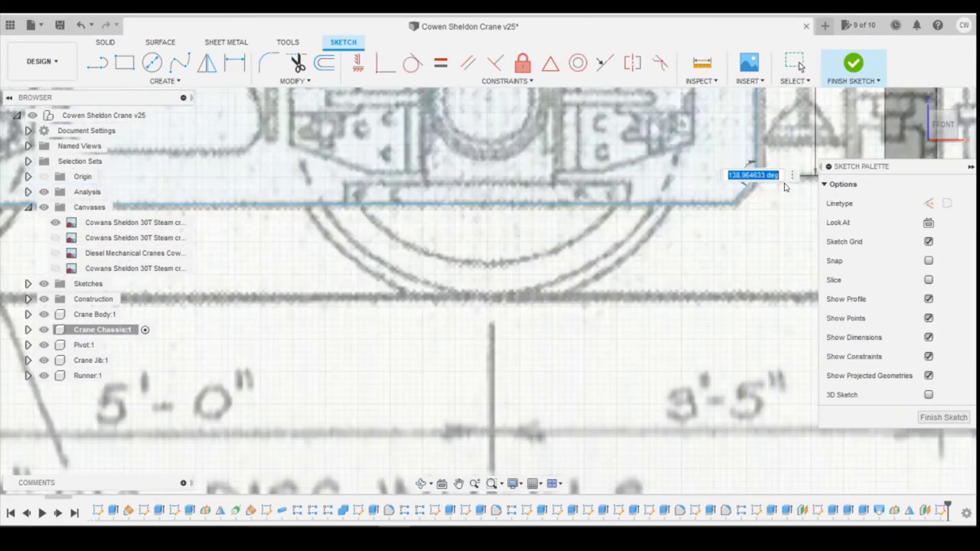
{"action": "type", "text": "135"}
{"action": "key", "text": "Return"}
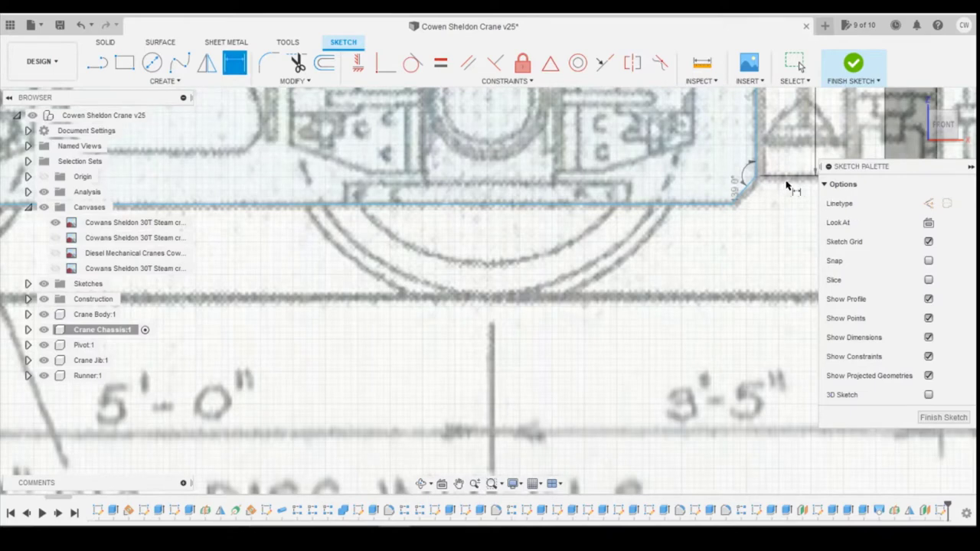
Dimension the slanted corner line's vertical height as 0.44 mm
{"action": "left_click", "coordinate": [747, 192]}
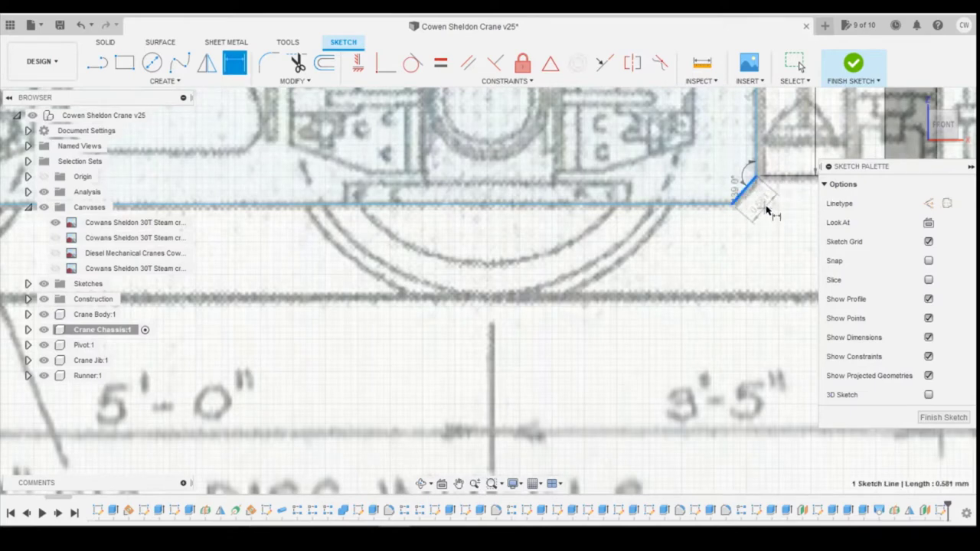
{"action": "left_click", "coordinate": [775, 200]}
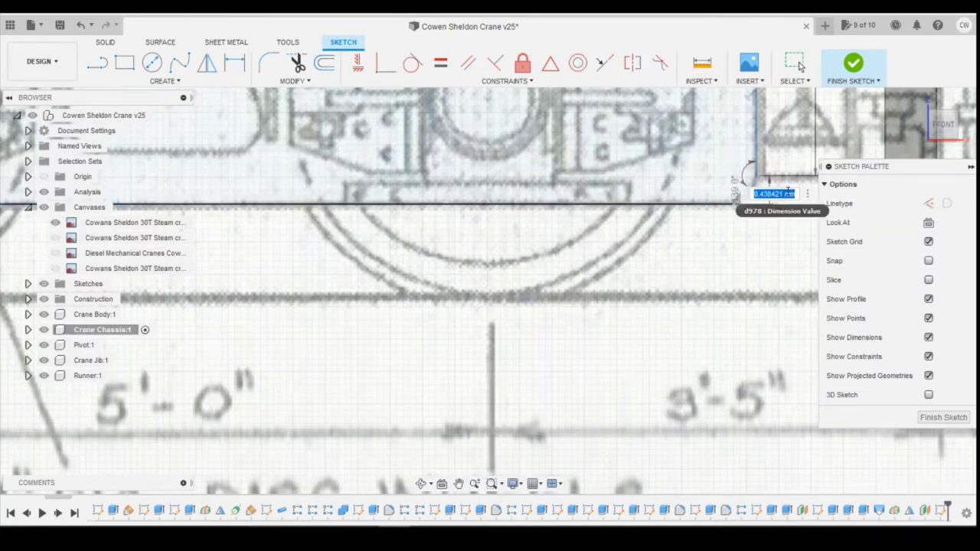
{"action": "type", "text": "0.44"}
{"action": "key", "text": "Return"}
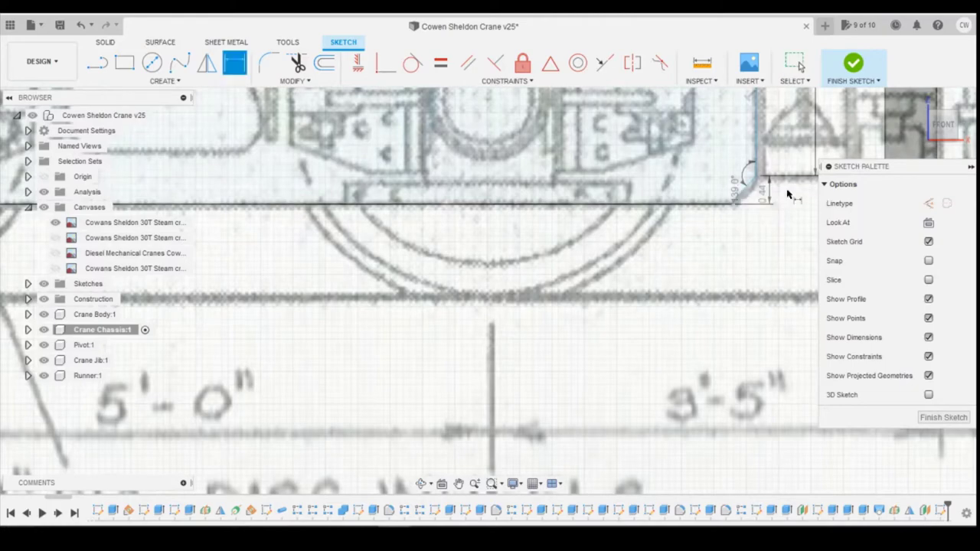
Dimension the plate outline's long bottom line as 30.9 mm
{"action": "scroll", "coordinate": [754, 225], "scroll_direction": "down", "scroll_amount": 2}
{"action": "scroll", "coordinate": [755, 226], "scroll_direction": "down", "scroll_amount": 4}
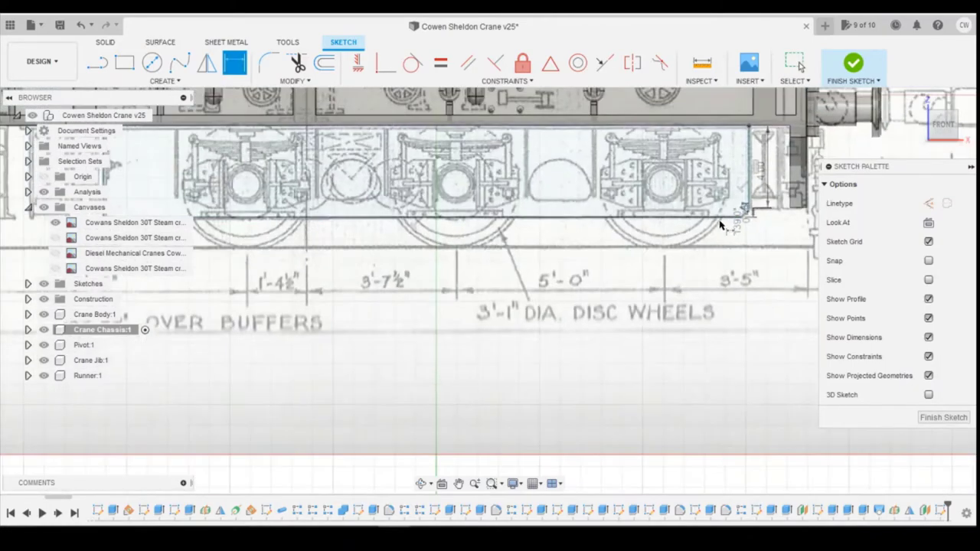
{"action": "left_click", "coordinate": [494, 227]}
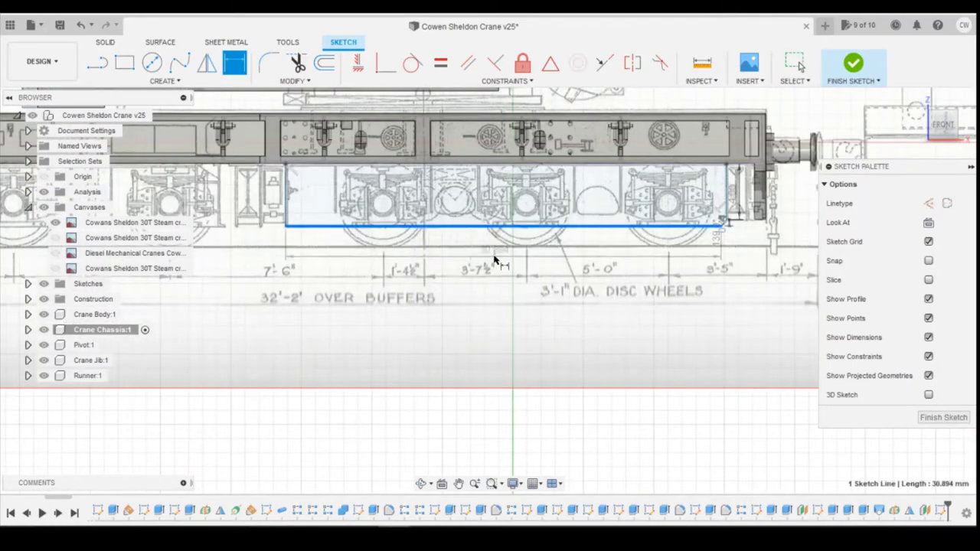
{"action": "left_click", "coordinate": [540, 284]}
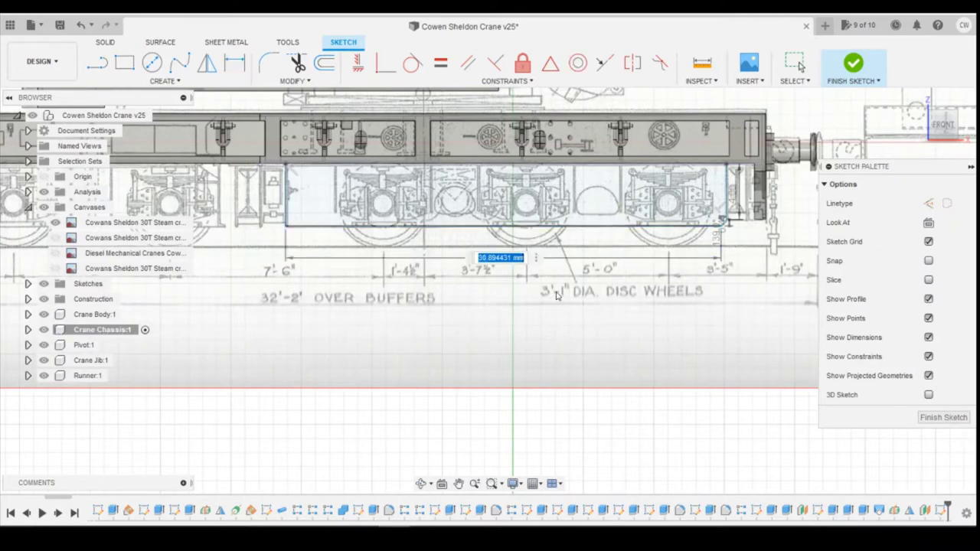
{"action": "type", "text": "30.9"}
{"action": "key", "text": "Return"}
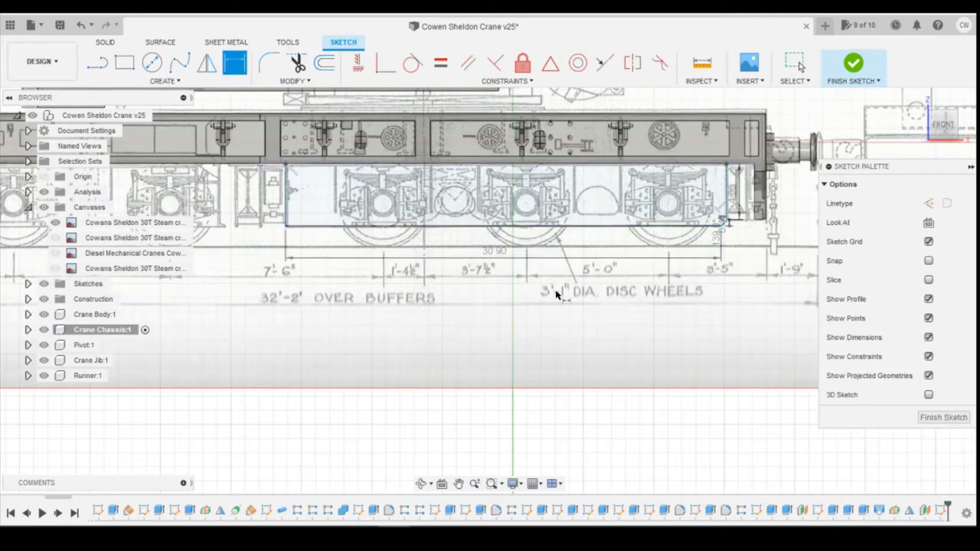
Dimension the horizontal distance from the plate outline's upper corner to the end point of the chassis's lower edge as 1.99 mm
{"action": "scroll", "coordinate": [755, 177], "scroll_direction": "up", "scroll_amount": 2}
{"action": "scroll", "coordinate": [755, 177], "scroll_direction": "up", "scroll_amount": 3}
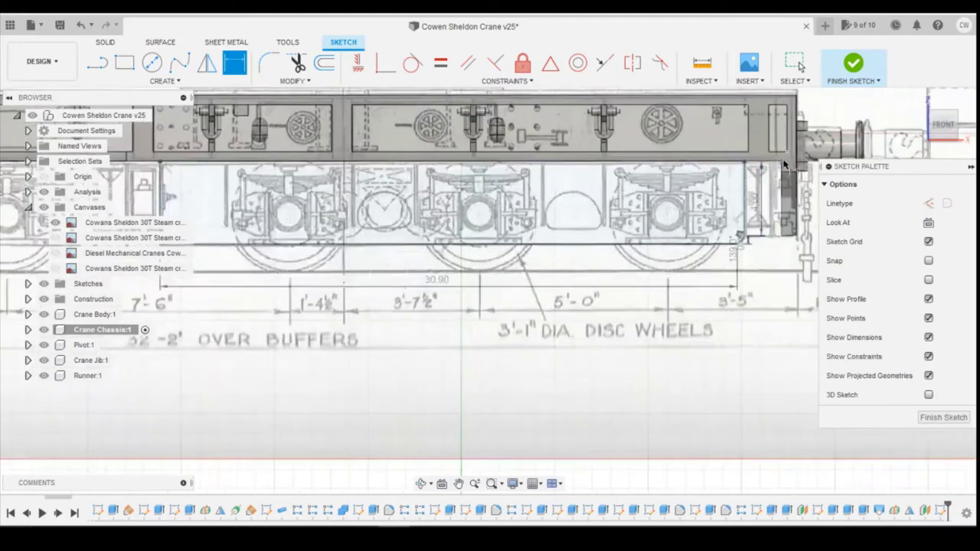
{"action": "left_click", "coordinate": [740, 154]}
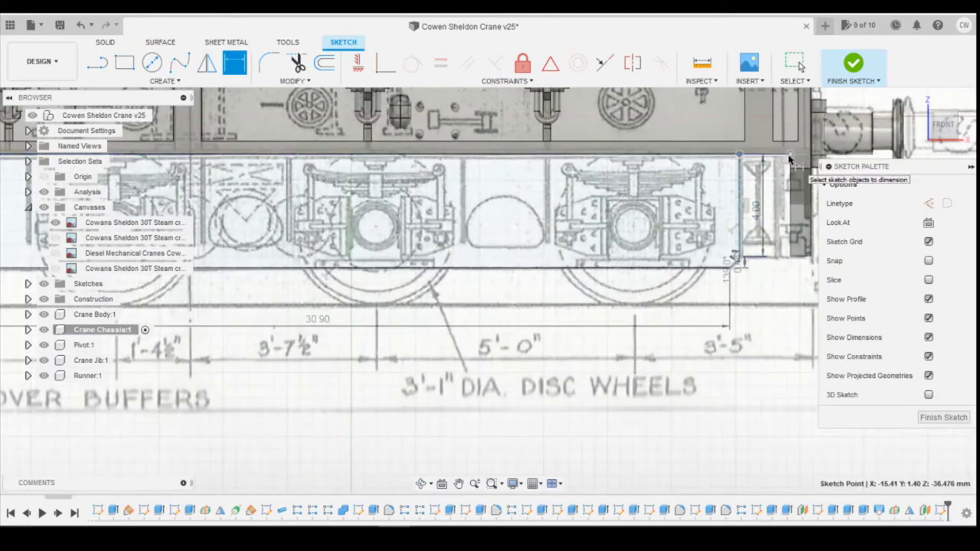
{"action": "left_click", "coordinate": [790, 154]}
{"action": "left_click", "coordinate": [782, 320]}
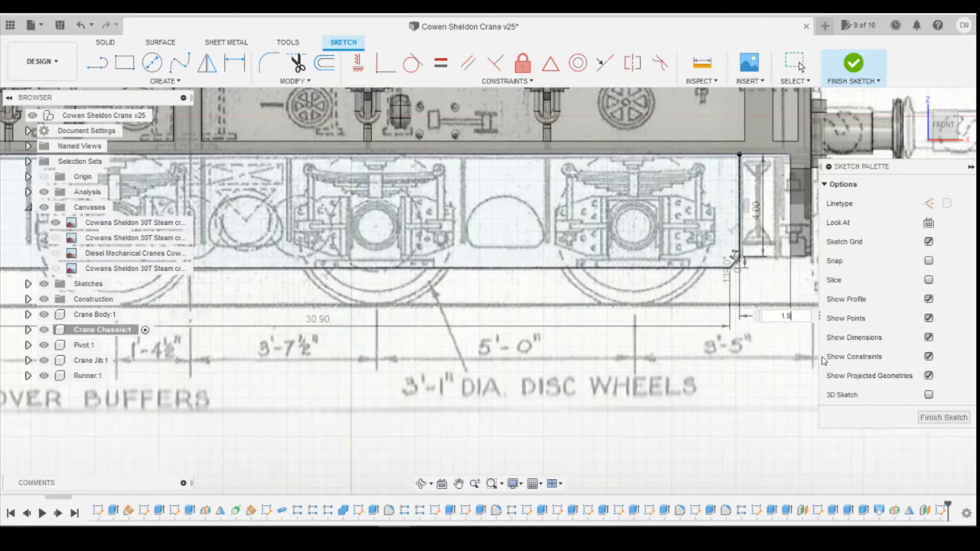
{"action": "key", "text": "Return"}
{"action": "scroll", "coordinate": [648, 314], "scroll_direction": "down", "scroll_amount": 3}
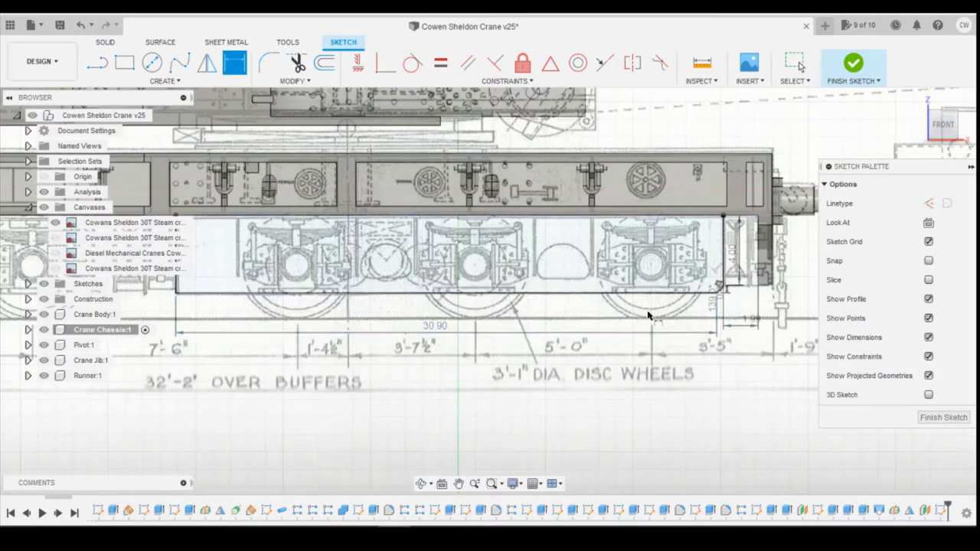
{"action": "key", "text": "Escape"}
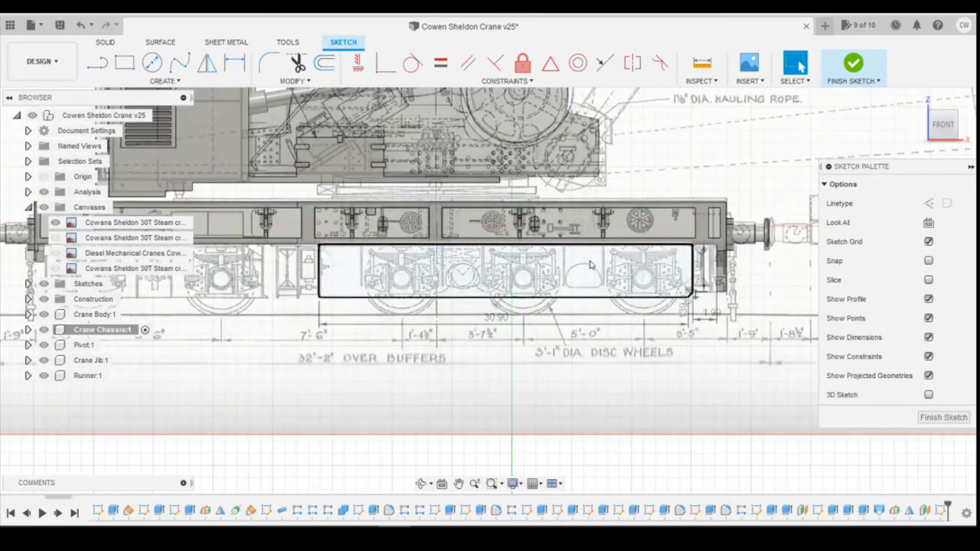
{"action": "left_click", "coordinate": [591, 264]}
{"action": "right_click", "coordinate": [591, 264]}
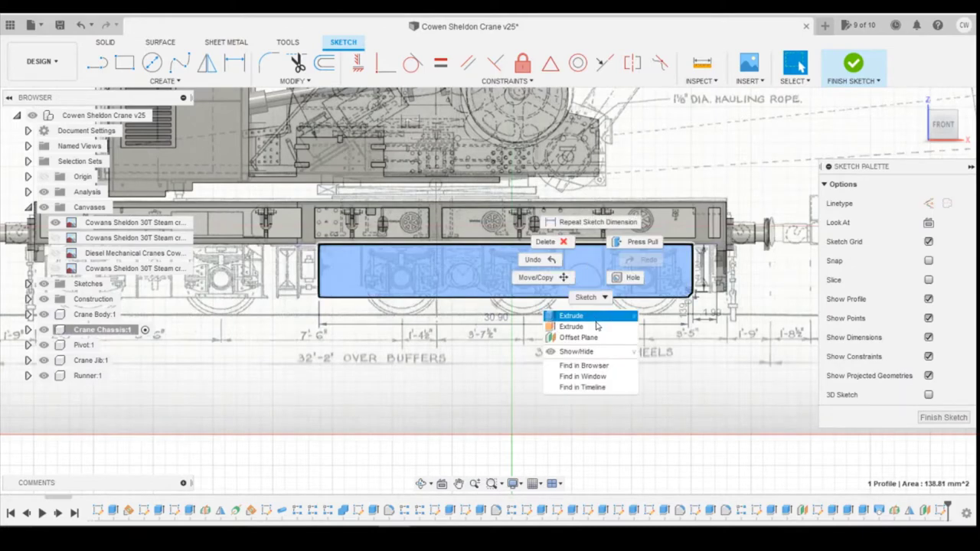
{"action": "left_click", "coordinate": [585, 315]}
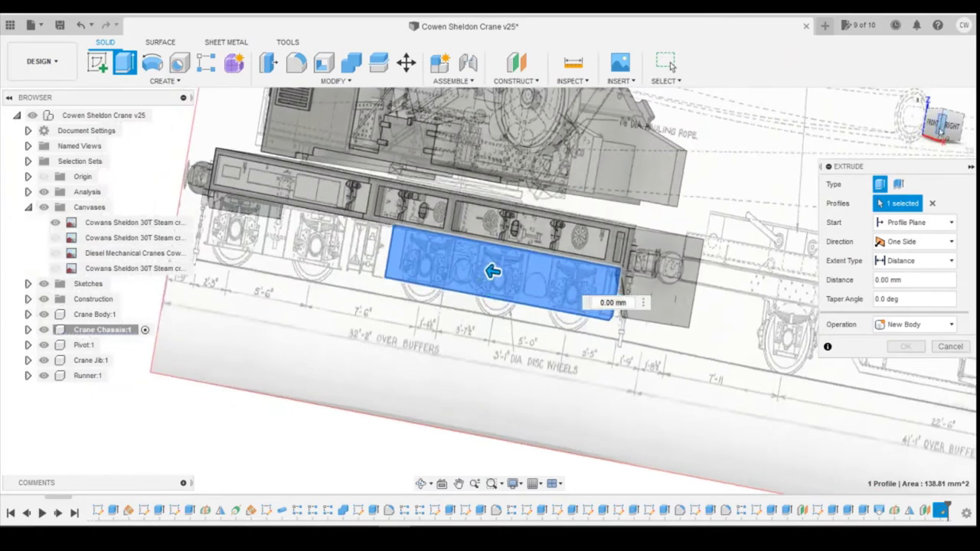
{"action": "left_click", "coordinate": [479, 511]}
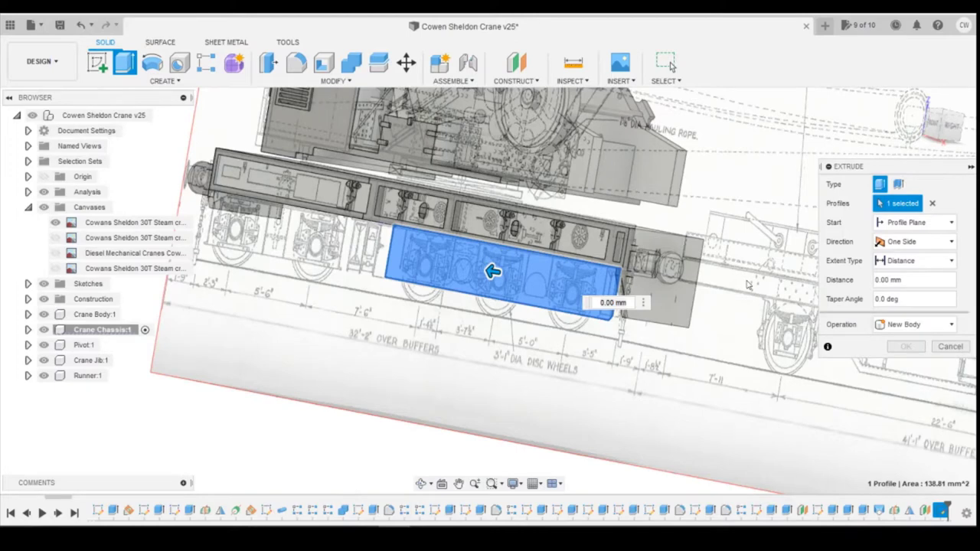
{"action": "key", "text": "Escape"}
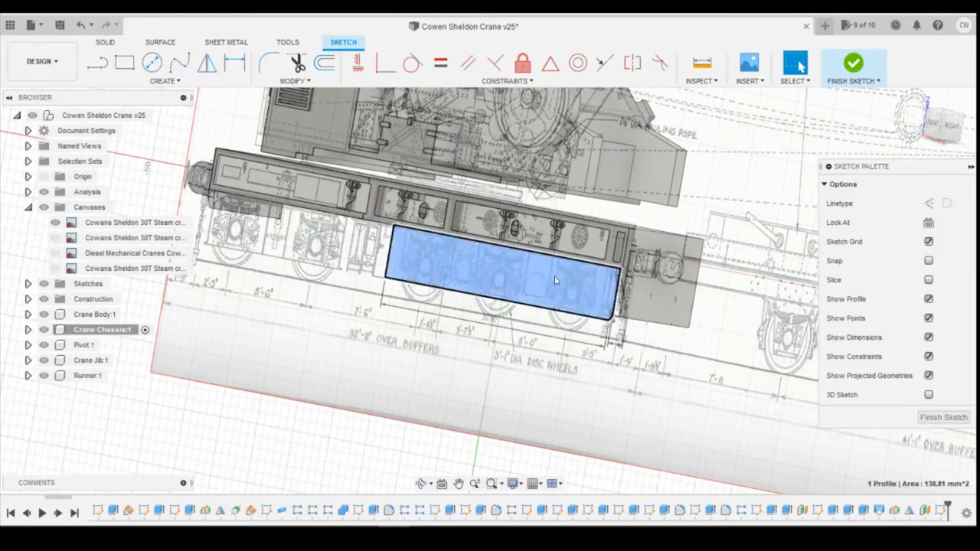
Extrude the closed side frame plate profile as a new body
{"action": "right_click", "coordinate": [556, 281]}
{"action": "left_click", "coordinate": [536, 337]}
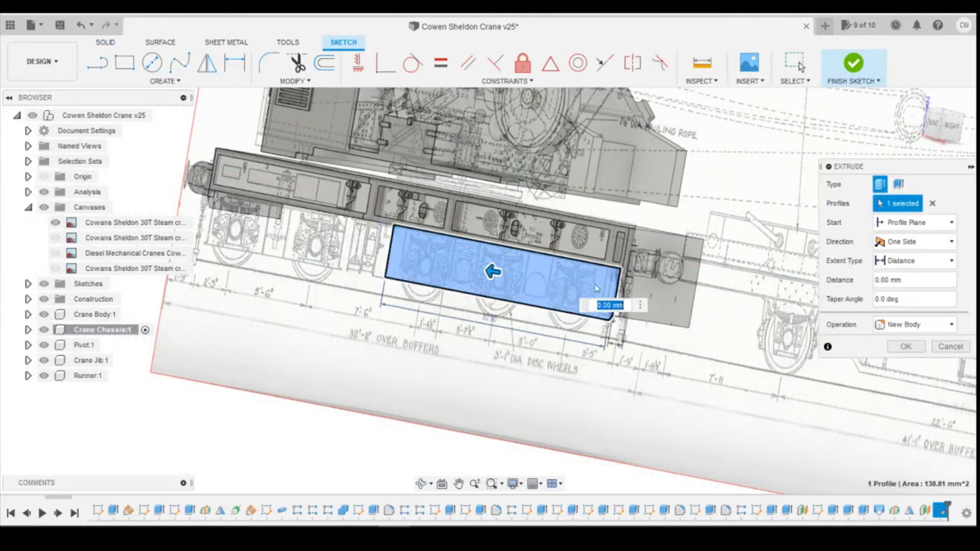
{"action": "key", "text": "Escape"}
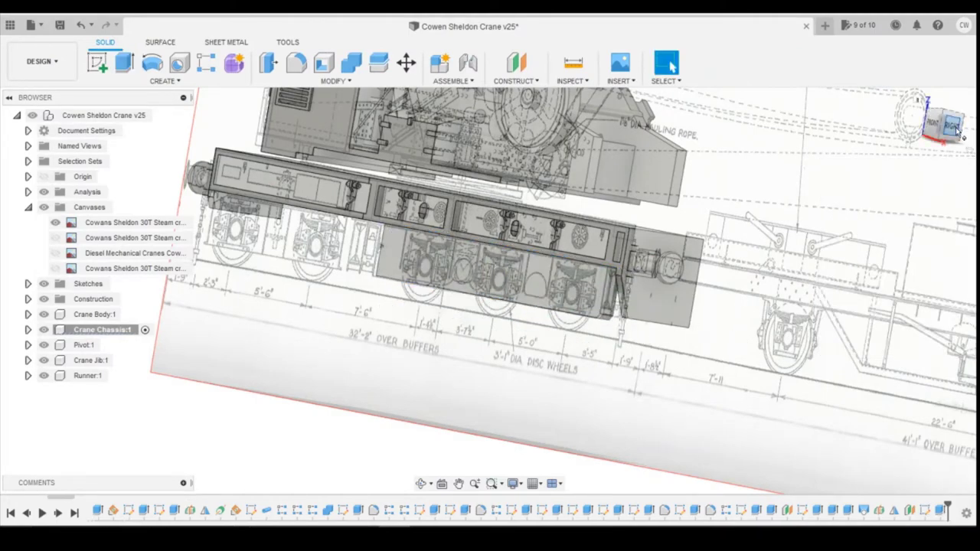
Hide the side-elevation canvas and measure the distance between the side frame plate's inner edge and the chassis's opposite long bottom edge
{"action": "left_click_drag", "start_coordinate": [952, 128], "coordinate": [916, 89]}
{"action": "middle_click_drag", "start_coordinate": [620, 312], "coordinate": [632, 314], "text": "shift"}
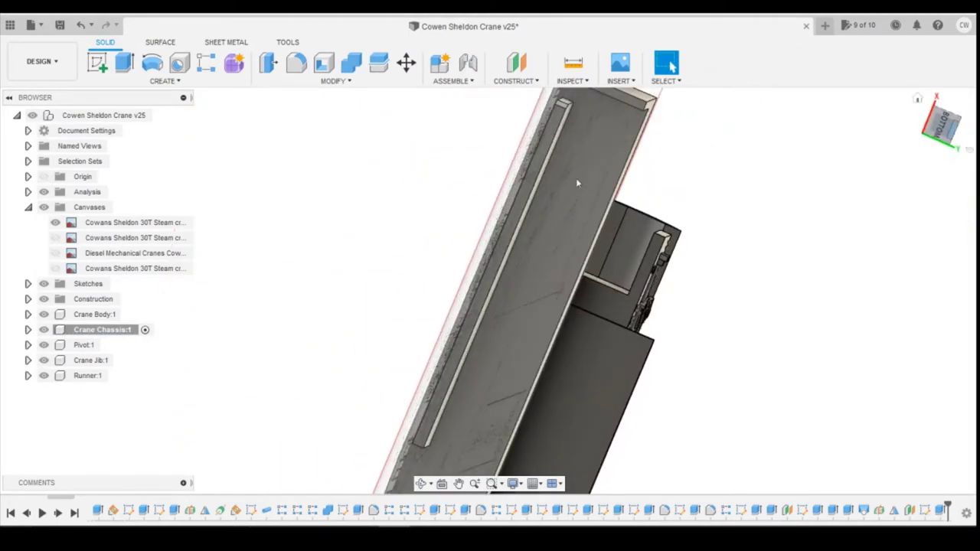
{"action": "left_click", "coordinate": [55, 222]}
{"action": "scroll", "coordinate": [585, 158], "scroll_direction": "up", "scroll_amount": 3}
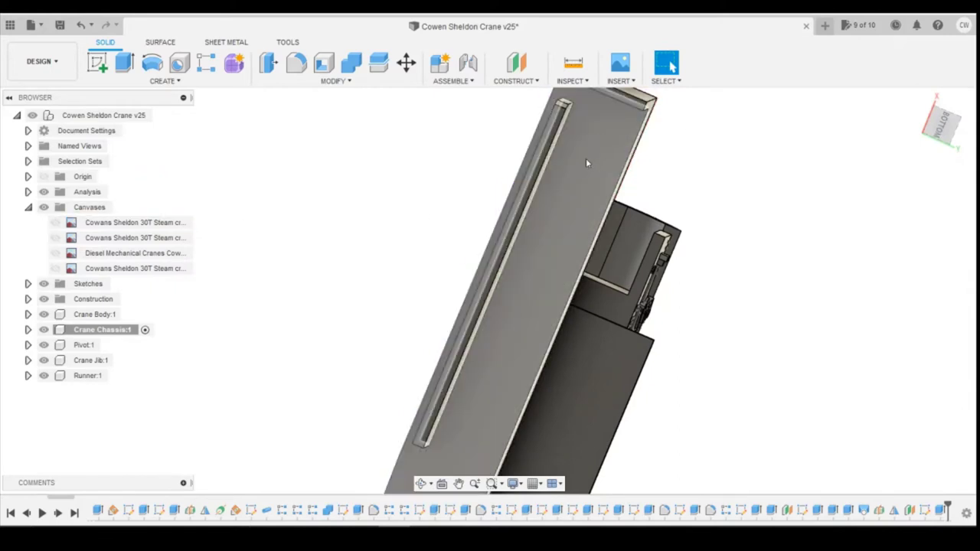
{"action": "left_click", "coordinate": [573, 63]}
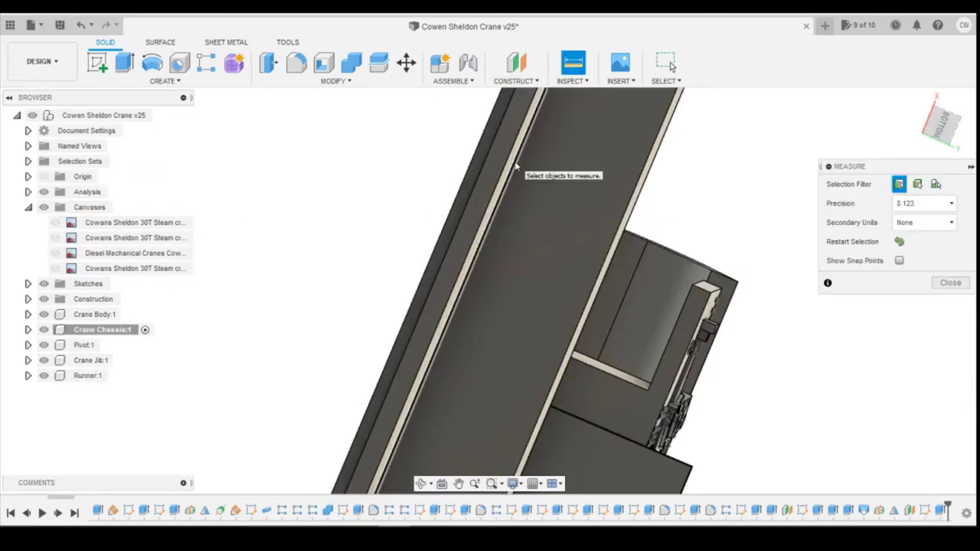
{"action": "left_click", "coordinate": [522, 171]}
{"action": "left_click", "coordinate": [627, 219]}
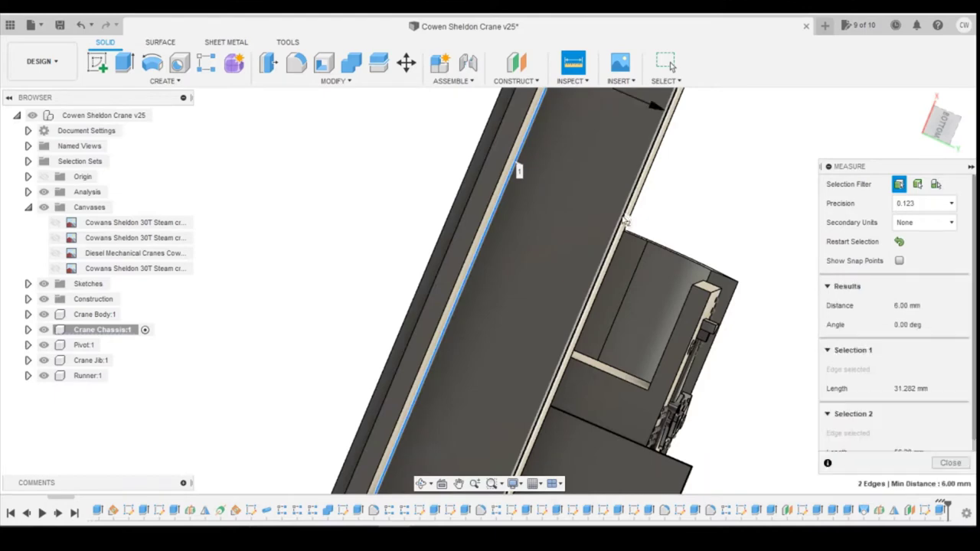
{"action": "scroll", "coordinate": [626, 219], "scroll_direction": "down", "scroll_amount": 3}
{"action": "scroll", "coordinate": [620, 119], "scroll_direction": "up", "scroll_amount": 4}
{"action": "scroll", "coordinate": [622, 138], "scroll_direction": "up", "scroll_amount": 2}
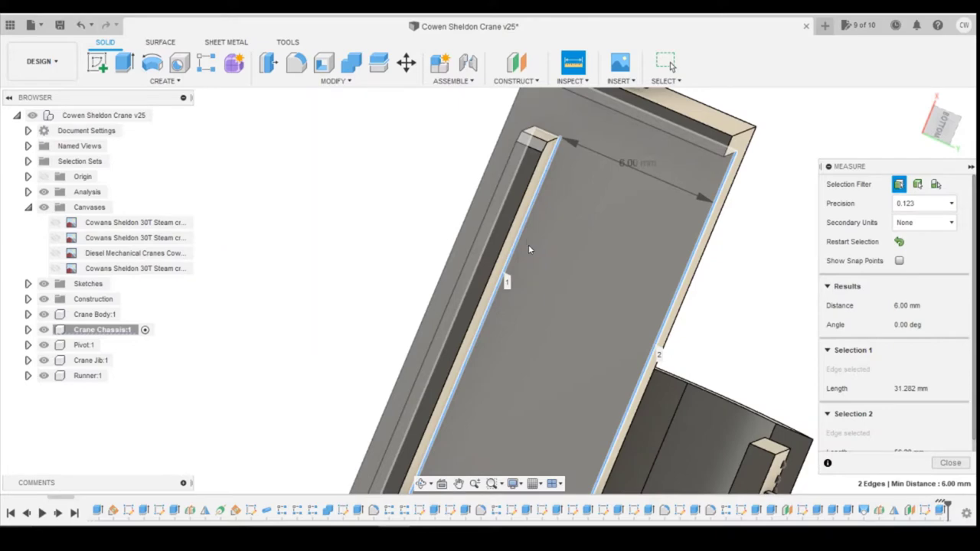
{"action": "scroll", "coordinate": [529, 249], "scroll_direction": "down", "scroll_amount": 3}
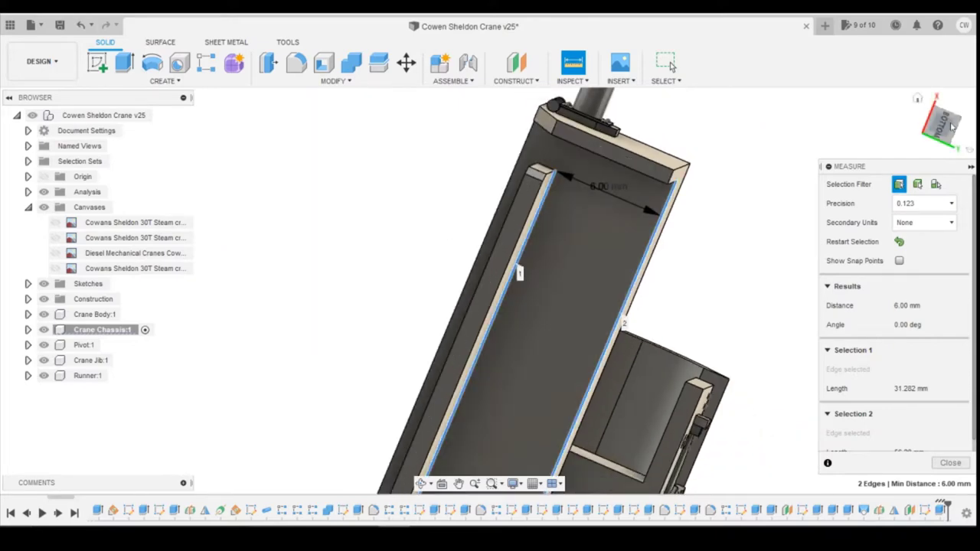
Examine the side frame plate's position beneath the chassis from below, the end and both sides, then close the measurement
{"action": "mouse_move", "coordinate": [952, 127]}
{"action": "left_mouse_down"}
{"action": "mouse_move", "coordinate": [921, 158]}
{"action": "mouse_move", "coordinate": [944, 124]}
{"action": "left_mouse_up"}
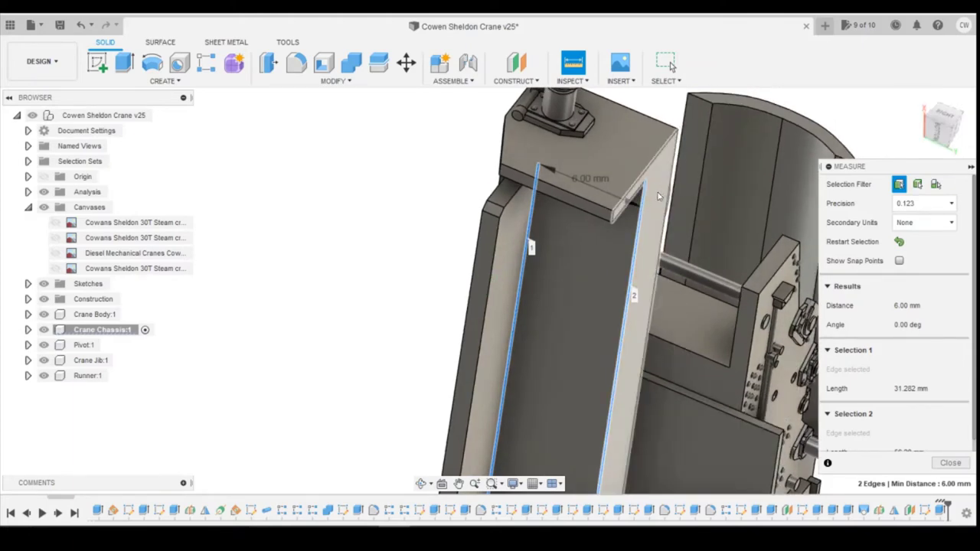
{"action": "scroll", "coordinate": [714, 180], "scroll_direction": "down", "scroll_amount": 5}
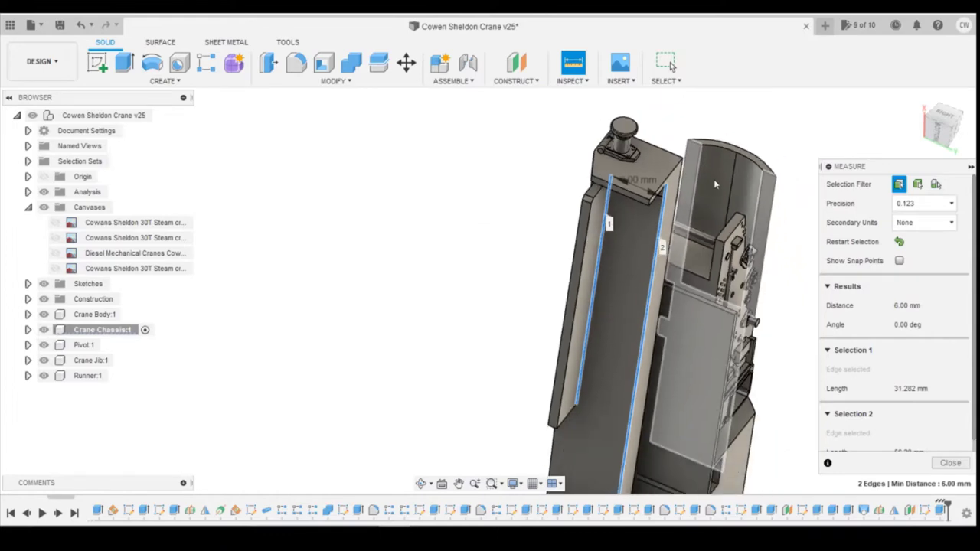
{"action": "left_click", "coordinate": [922, 130]}
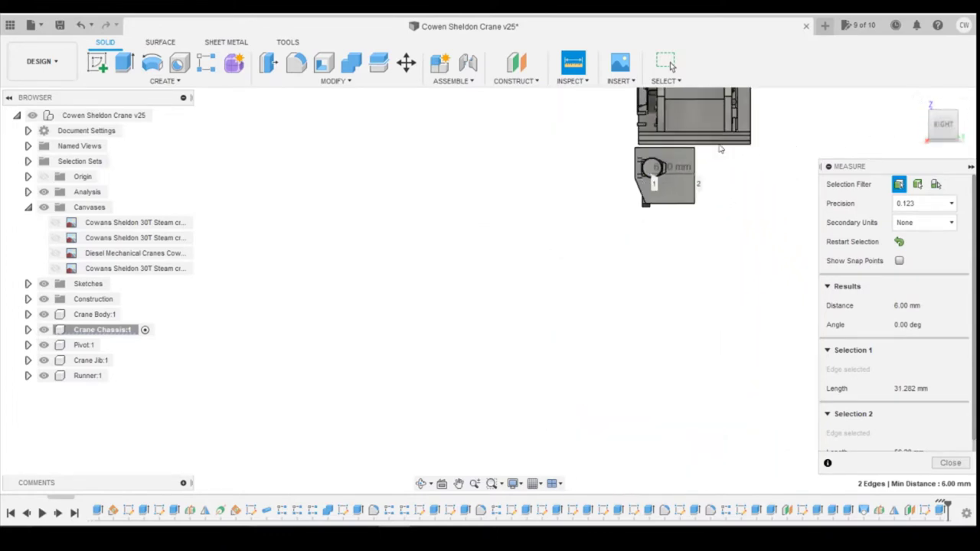
{"action": "scroll", "coordinate": [719, 166], "scroll_direction": "up", "scroll_amount": 4}
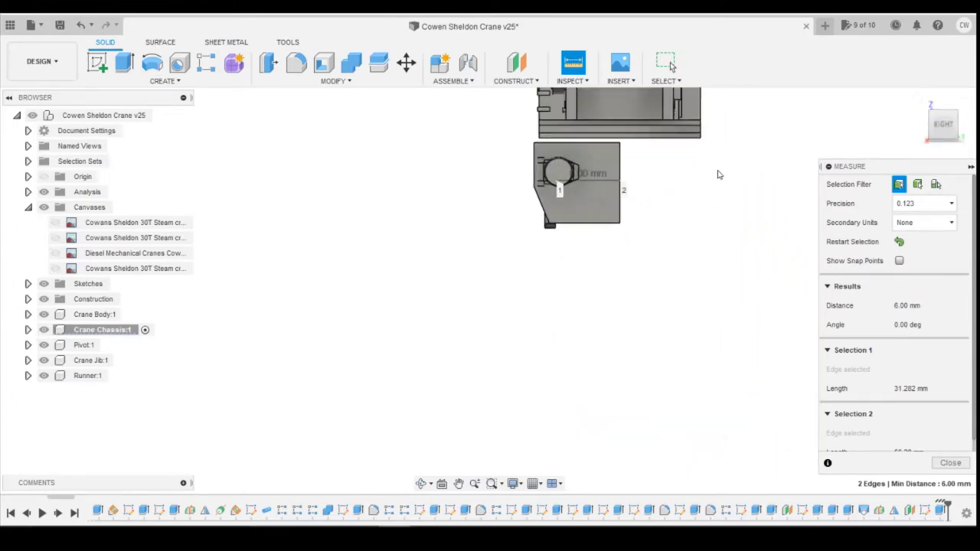
{"action": "mouse_move", "coordinate": [940, 113]}
{"action": "left_mouse_down"}
{"action": "mouse_move", "coordinate": [955, 105]}
{"action": "mouse_move", "coordinate": [931, 109]}
{"action": "left_mouse_up"}
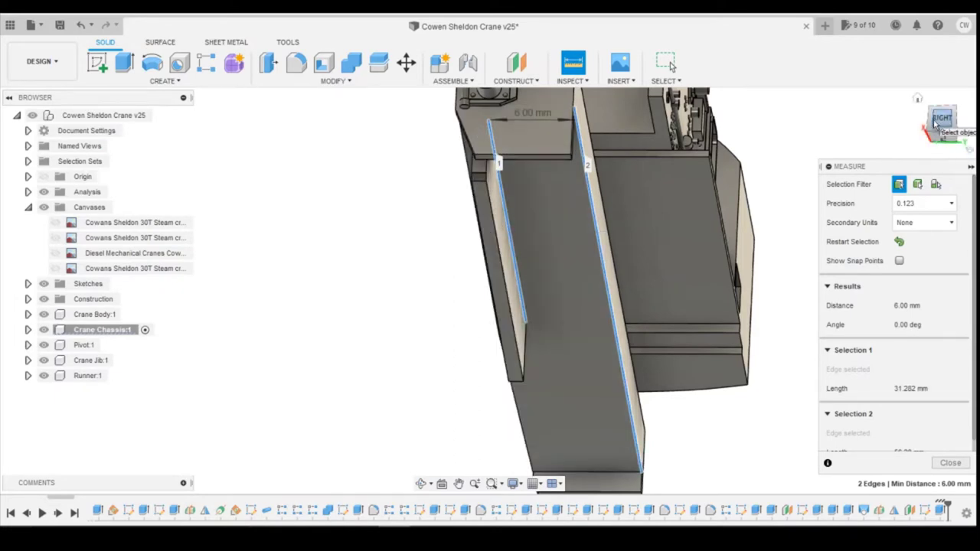
{"action": "left_click_drag", "start_coordinate": [945, 123], "coordinate": [929, 136]}
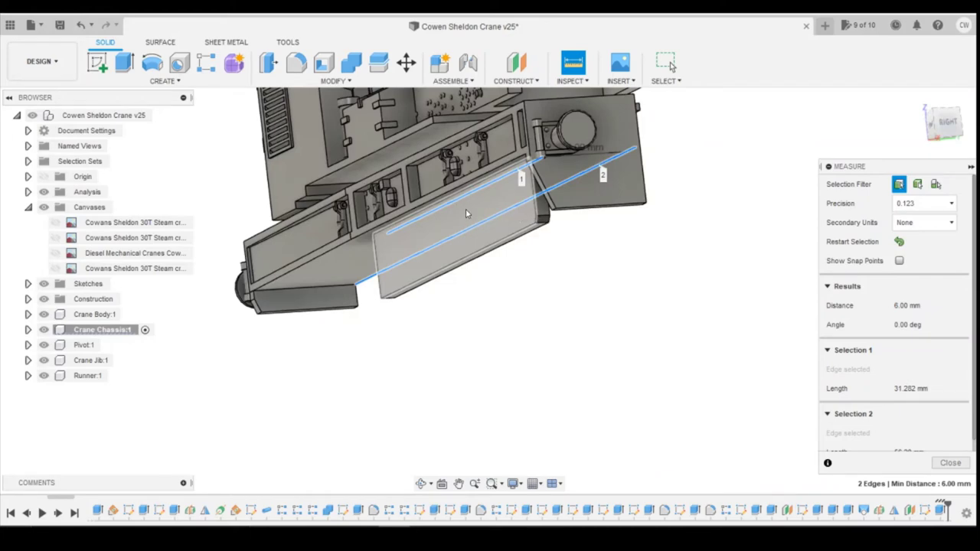
{"action": "left_click_drag", "start_coordinate": [947, 121], "coordinate": [922, 122]}
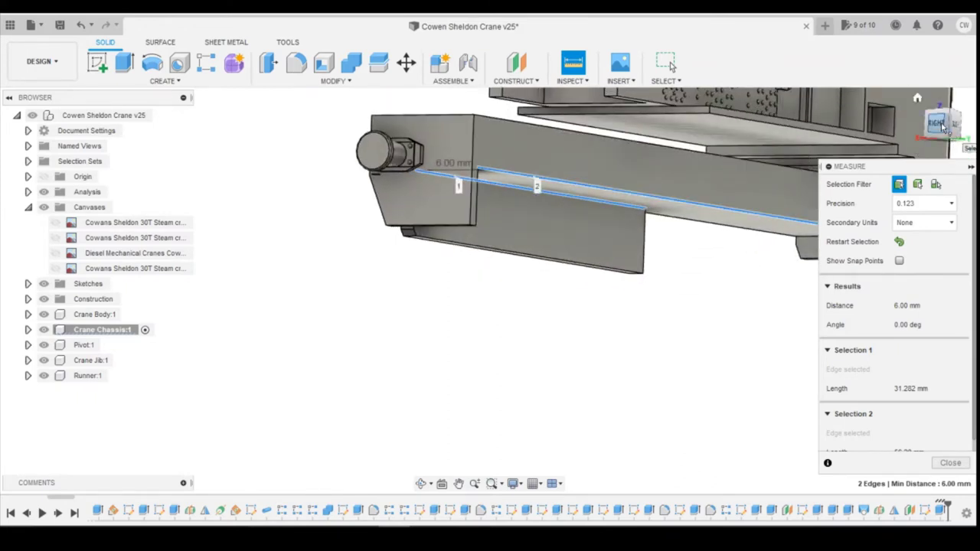
{"action": "middle_click_drag", "start_coordinate": [944, 128], "coordinate": [932, 123], "text": "shift"}
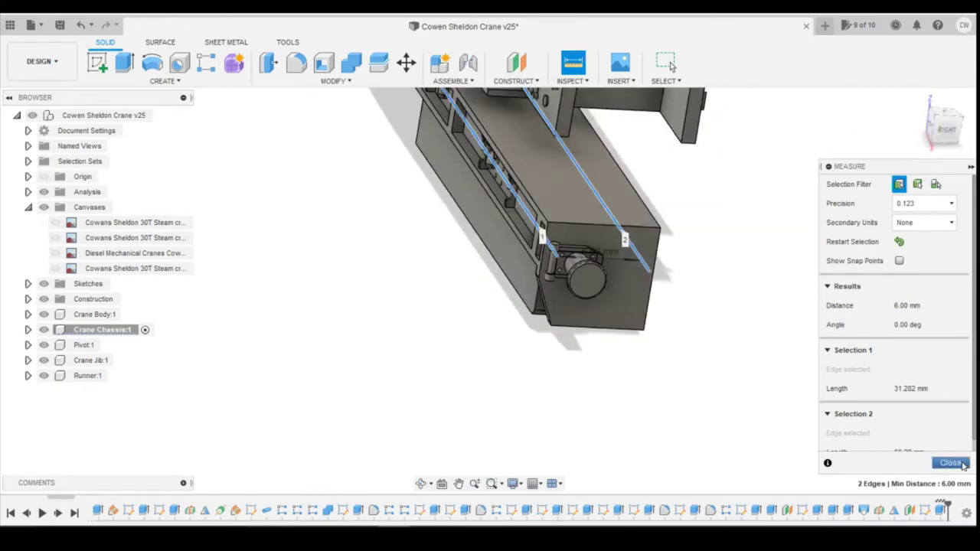
{"action": "left_click", "coordinate": [961, 464]}
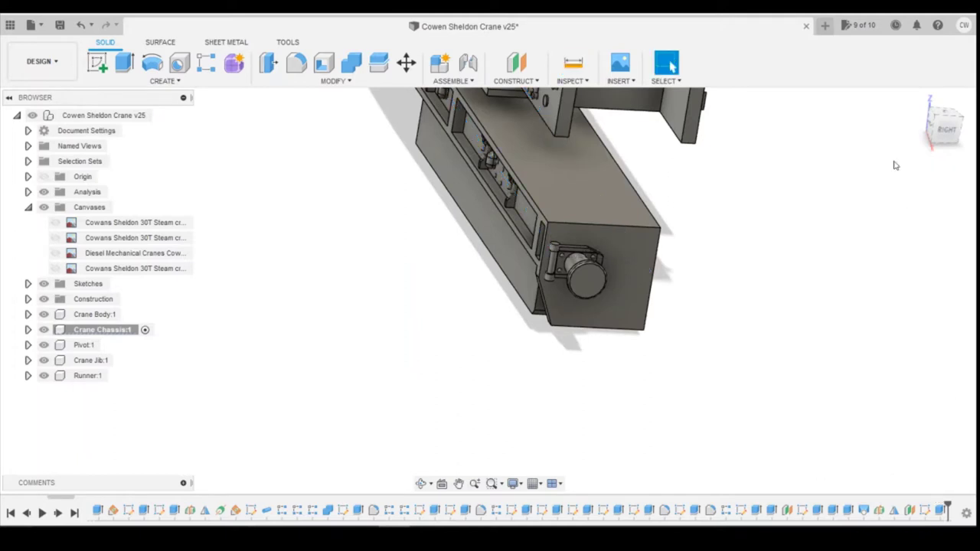
Show the side-elevation canvas in the front view to compare the side frame plate with the drawn wheels and openings
{"action": "left_click", "coordinate": [933, 134]}
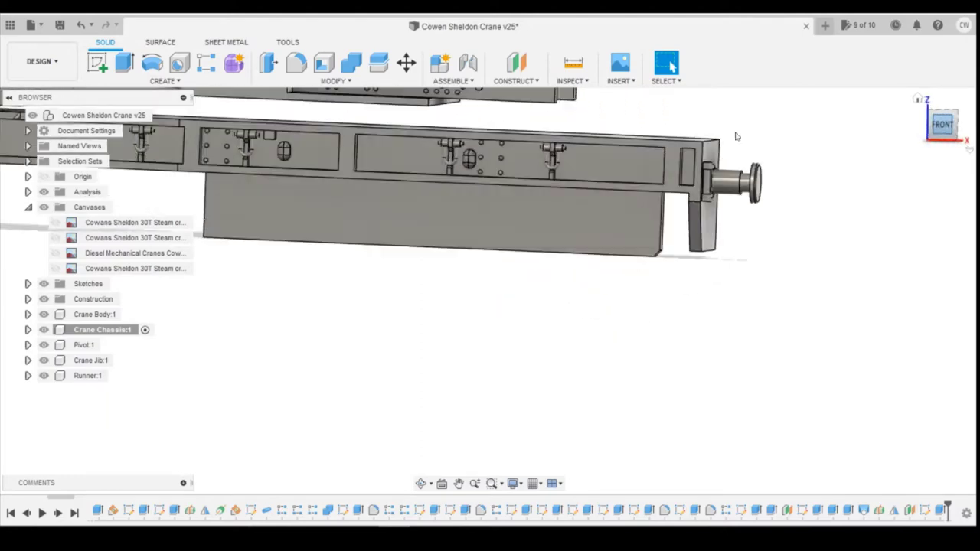
{"action": "left_click", "coordinate": [55, 222]}
{"action": "scroll", "coordinate": [596, 219], "scroll_direction": "up", "scroll_amount": 3}
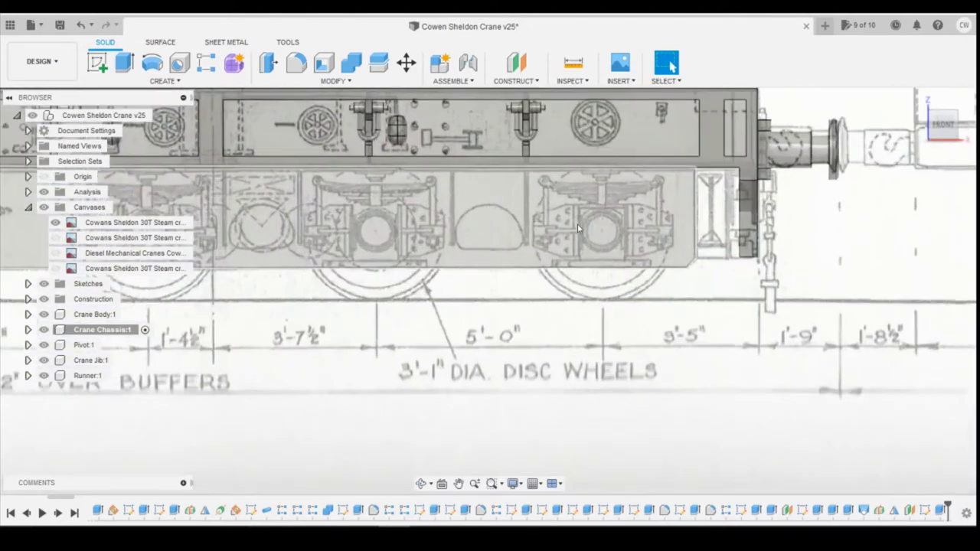
{"action": "scroll", "coordinate": [667, 236], "scroll_direction": "down", "scroll_amount": 3}
{"action": "scroll", "coordinate": [436, 246], "scroll_direction": "up", "scroll_amount": 1}
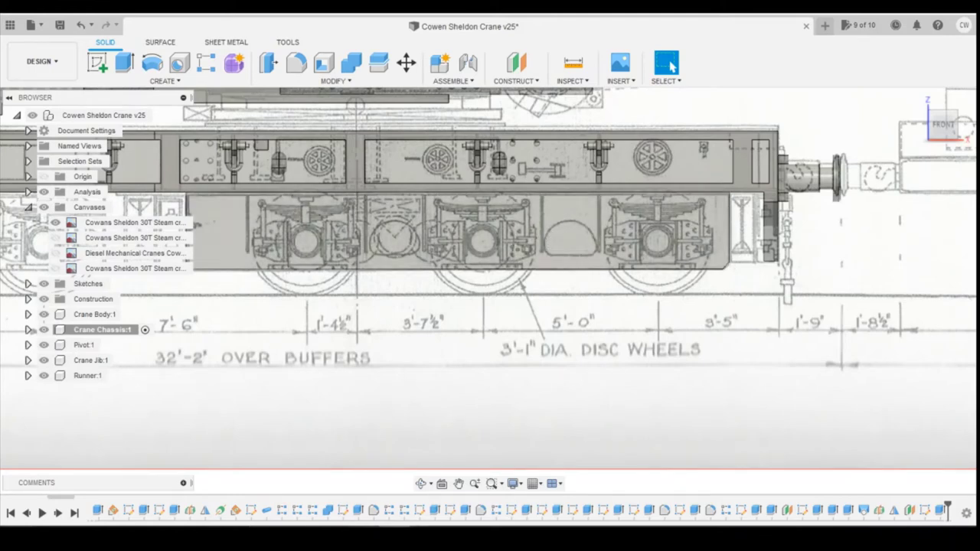
Switch to the Photos viewer and look through the crane reference photos for the side frame and wheel details, then return to Fusion 360
{"action": "left_click", "coordinate": [477, 496]}
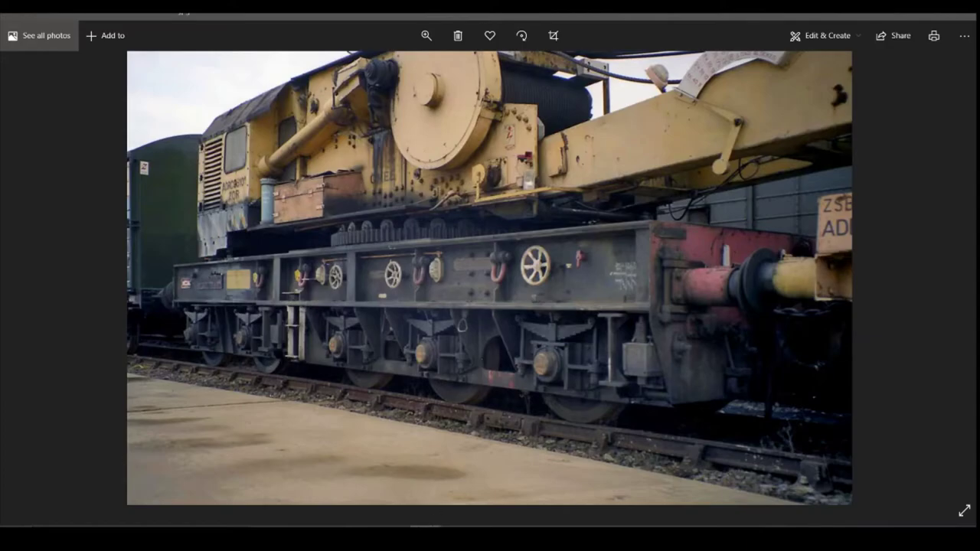
{"action": "key", "text": "alt+Tab"}
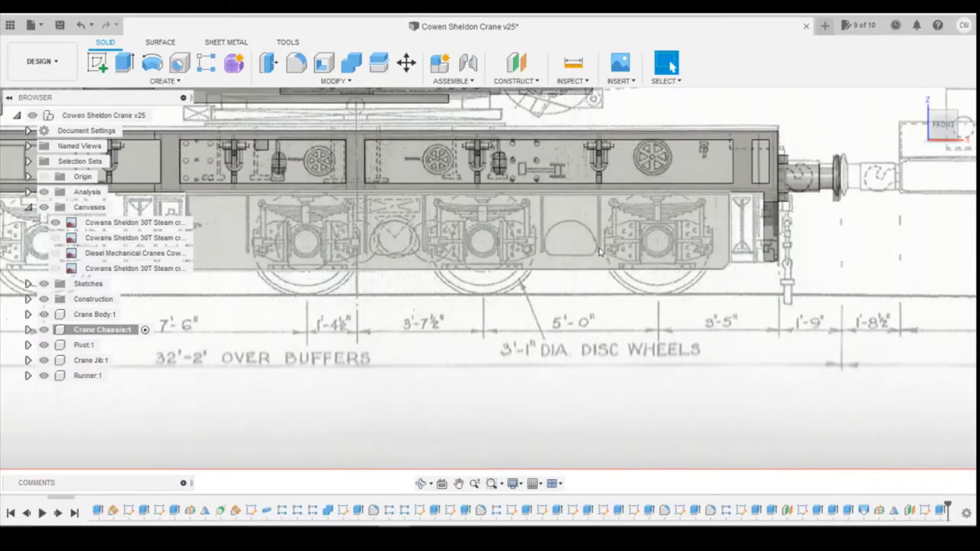
{"action": "mouse_move", "coordinate": [426, 526]}
{"action": "left_click", "coordinate": [496, 482]}
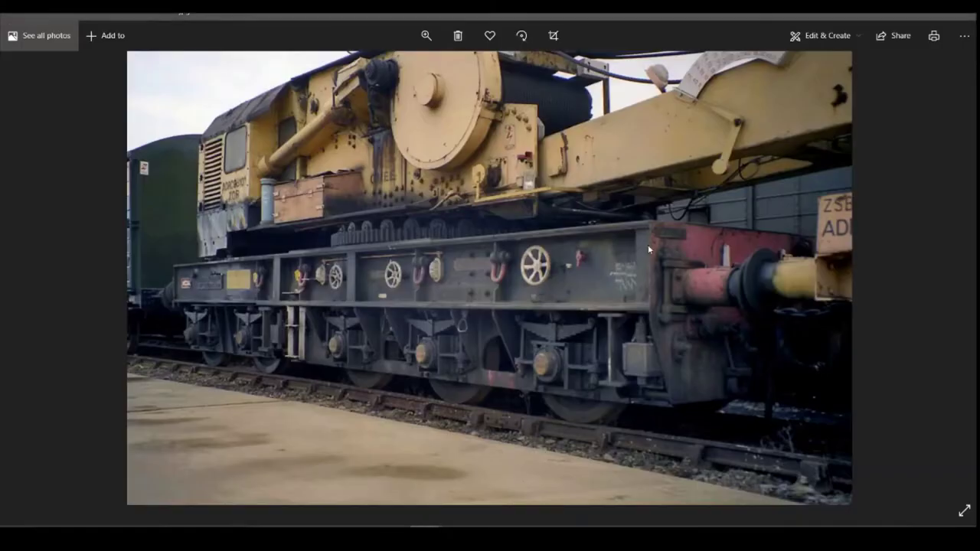
{"action": "key", "text": "Right"}
{"action": "key", "text": "Left"}
{"action": "key", "text": "Right"}
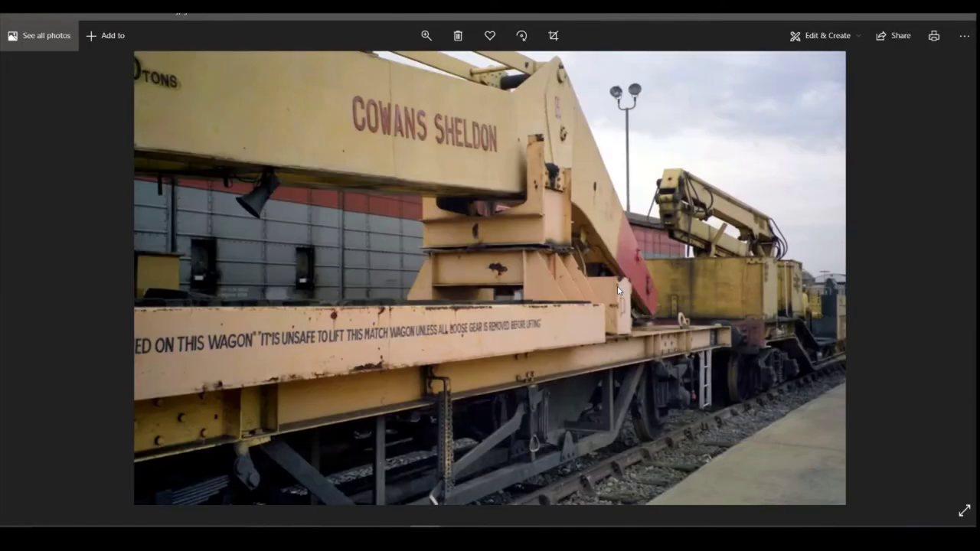
{"action": "key", "text": "Right"}
{"action": "key", "text": "Right"}
{"action": "key", "text": "Right"}
{"action": "key", "text": "Right"}
{"action": "key", "text": "Right"}
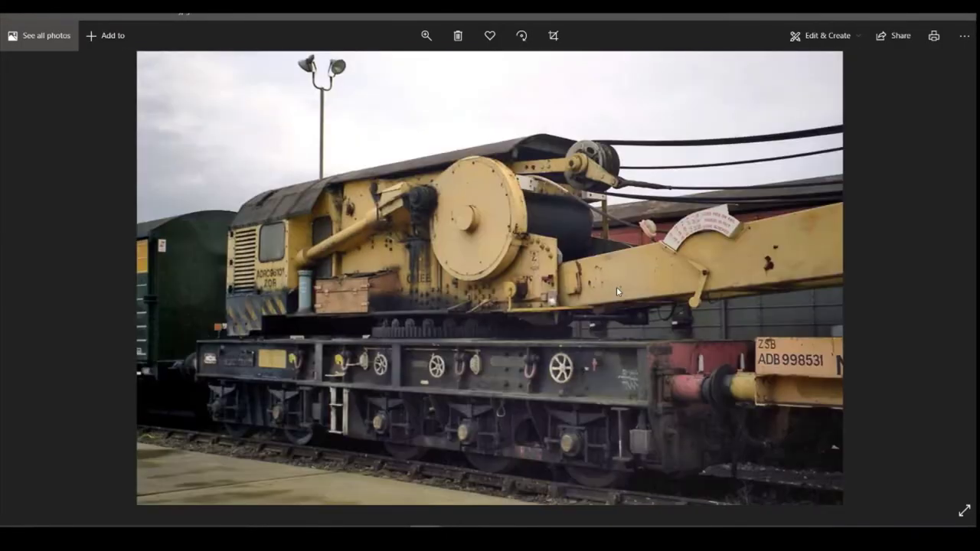
{"action": "key", "text": "Right"}
{"action": "key", "text": "Right"}
{"action": "key", "text": "Right"}
{"action": "key", "text": "Right"}
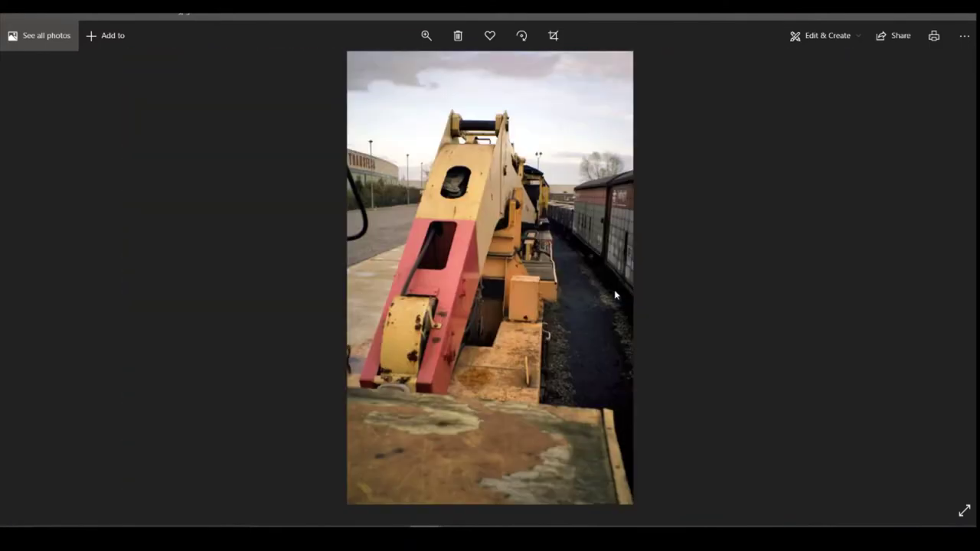
{"action": "key", "text": "Right"}
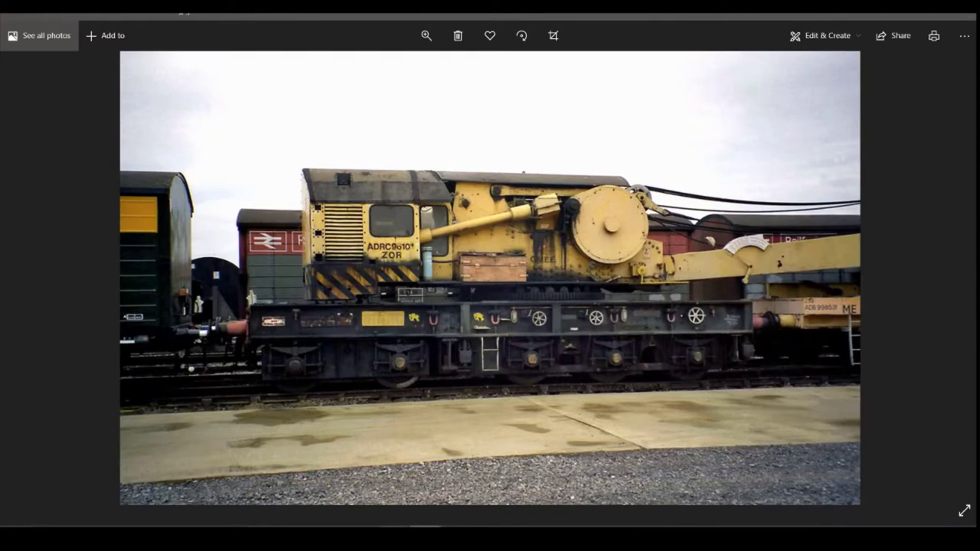
{"action": "left_click", "coordinate": [395, 536]}
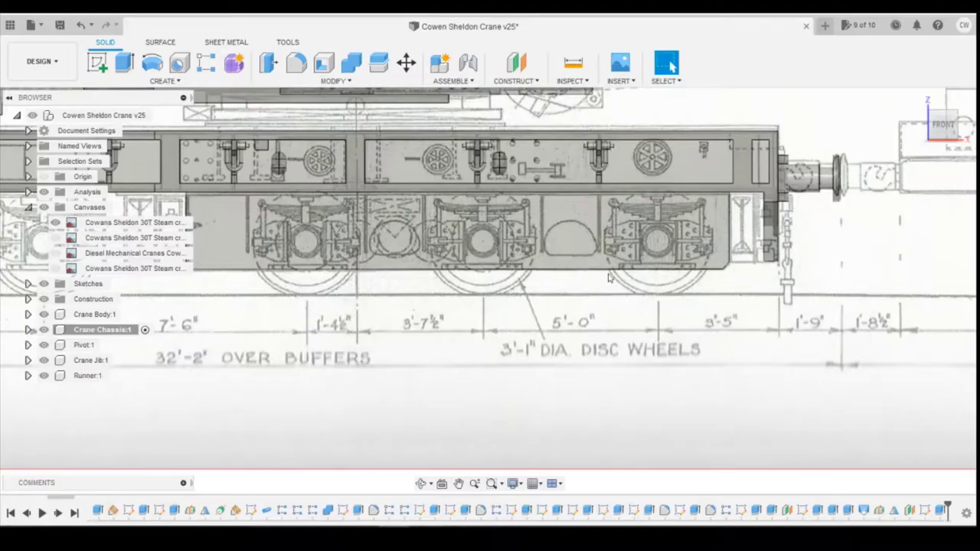
Start a sketch on the side frame plate's face and draw a horizontal line about 2.68 mm long along the half-round opening's flat base
{"action": "left_click", "coordinate": [97, 63]}
{"action": "left_click", "coordinate": [578, 255]}
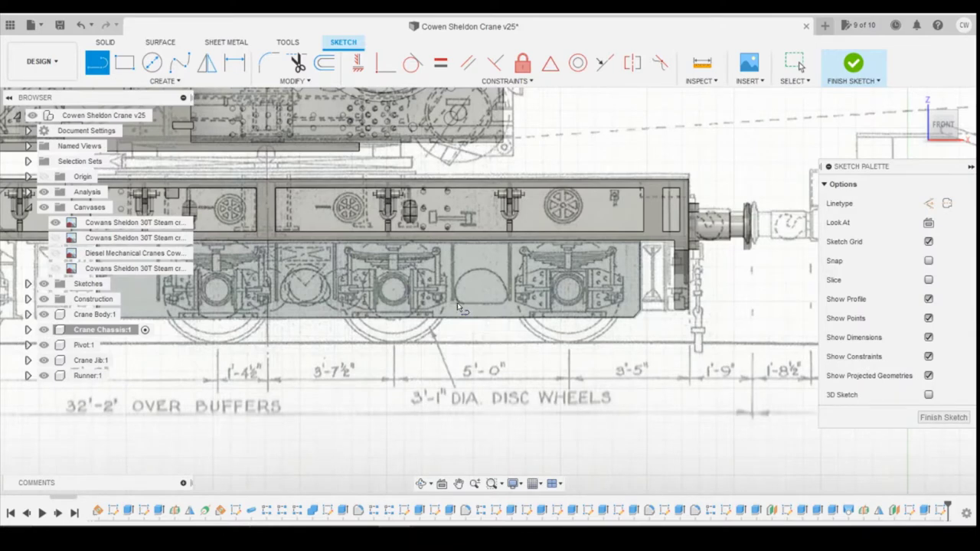
{"action": "left_click", "coordinate": [463, 309]}
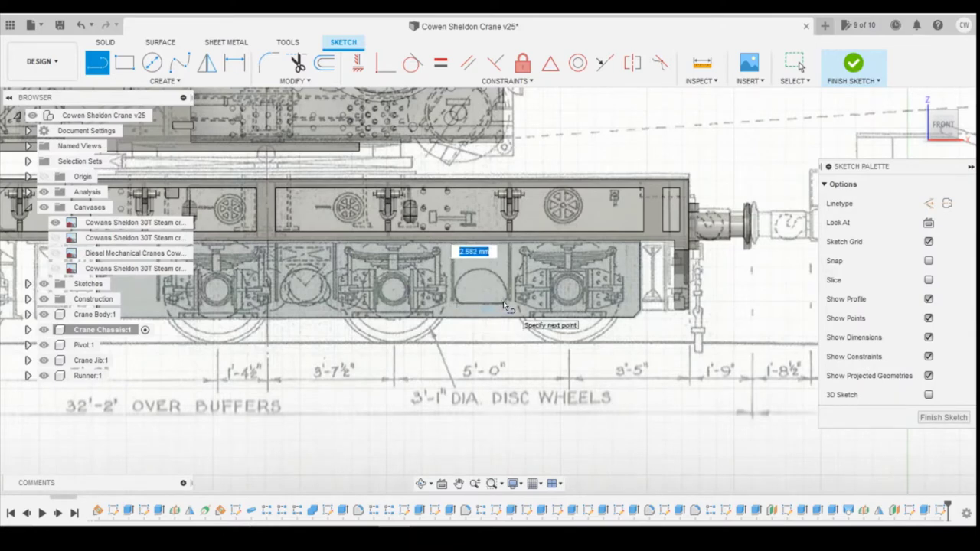
{"action": "left_click", "coordinate": [503, 306]}
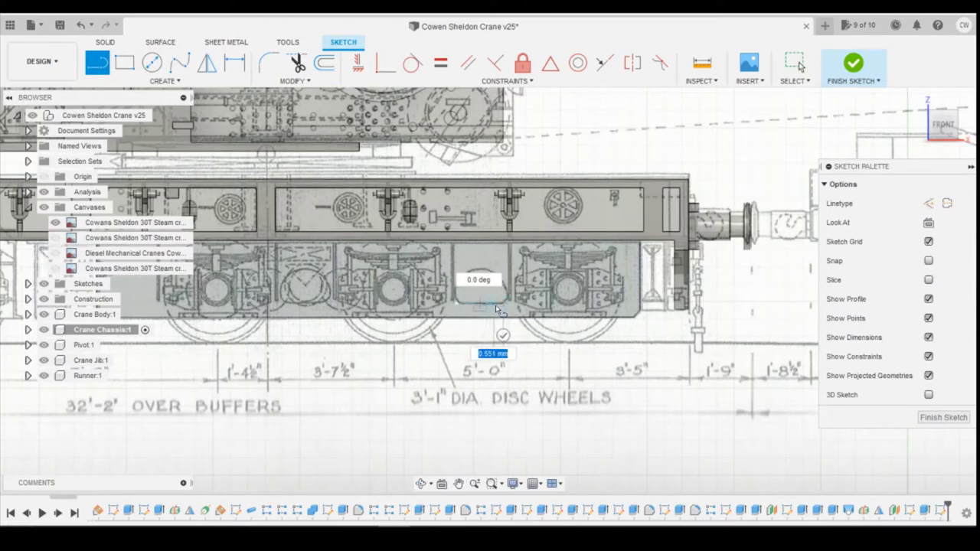
{"action": "key", "text": "Escape"}
Dimension the length of the half-round opening's base line as 2.7 mm
{"action": "left_click", "coordinate": [491, 305]}
{"action": "key", "text": "d"}
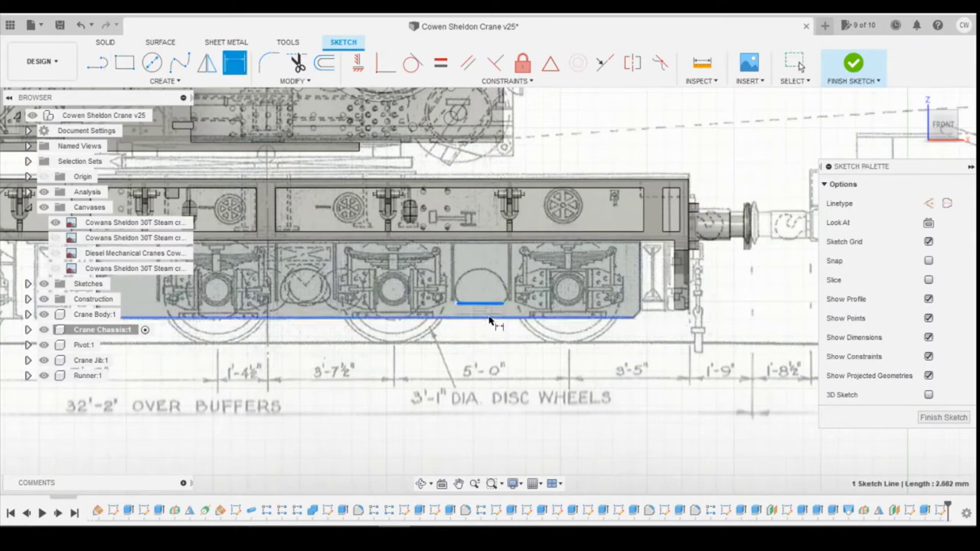
{"action": "left_click", "coordinate": [475, 367]}
{"action": "type", "text": "2"}
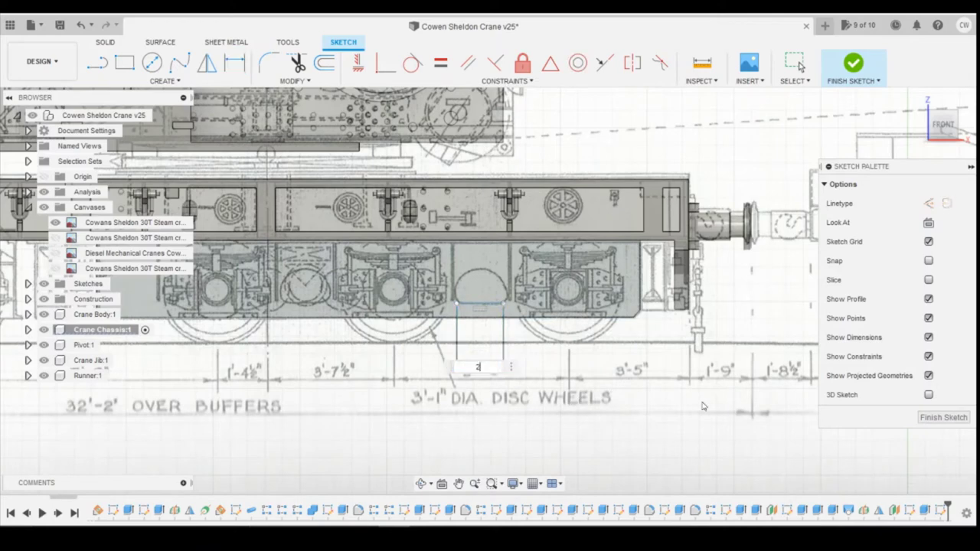
{"action": "type", "text": ".7"}
{"action": "key", "text": "Return"}
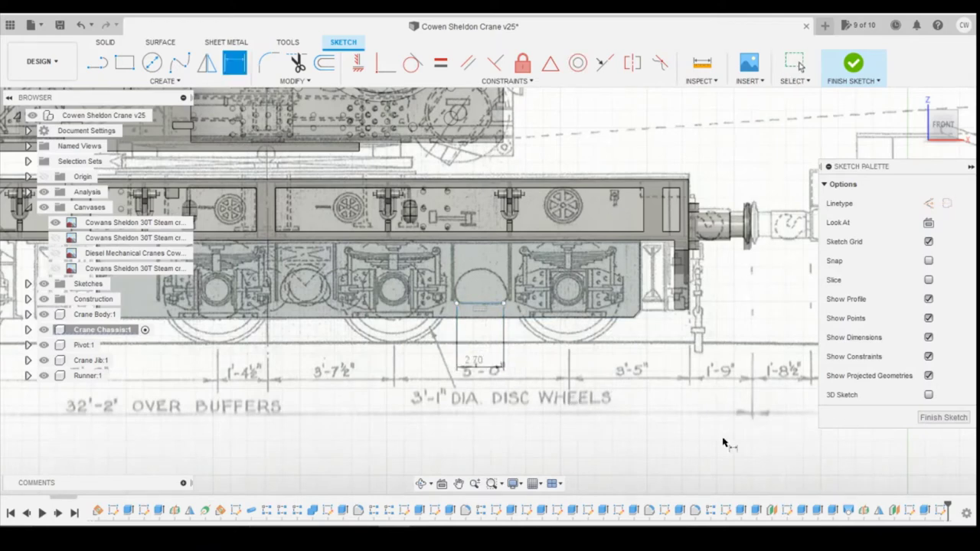
Dimension the vertical distance from the opening's base line to the plate's bottom edge as 0.8 mm
{"action": "left_click", "coordinate": [493, 304]}
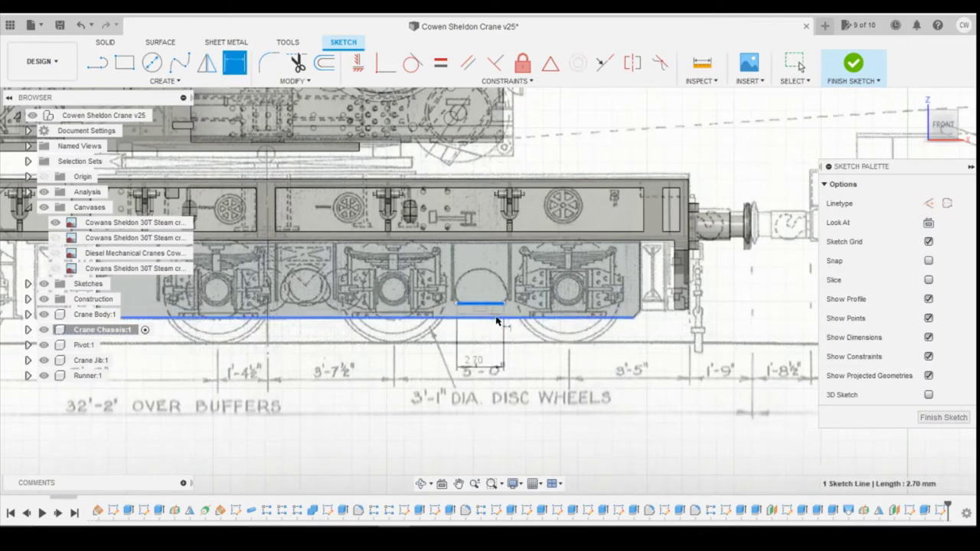
{"action": "left_click", "coordinate": [497, 316]}
{"action": "left_click", "coordinate": [852, 329]}
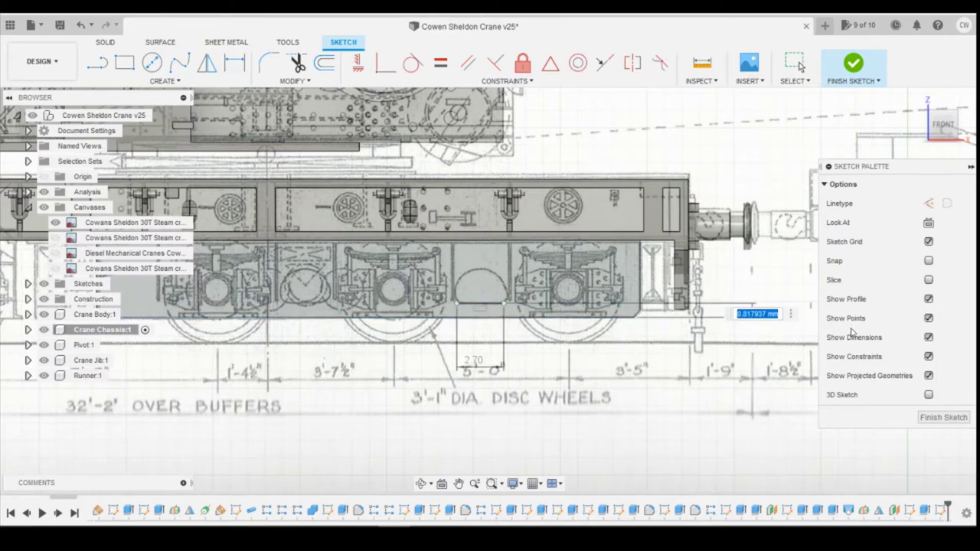
{"action": "type", "text": "0.8"}
{"action": "key", "text": "Return"}
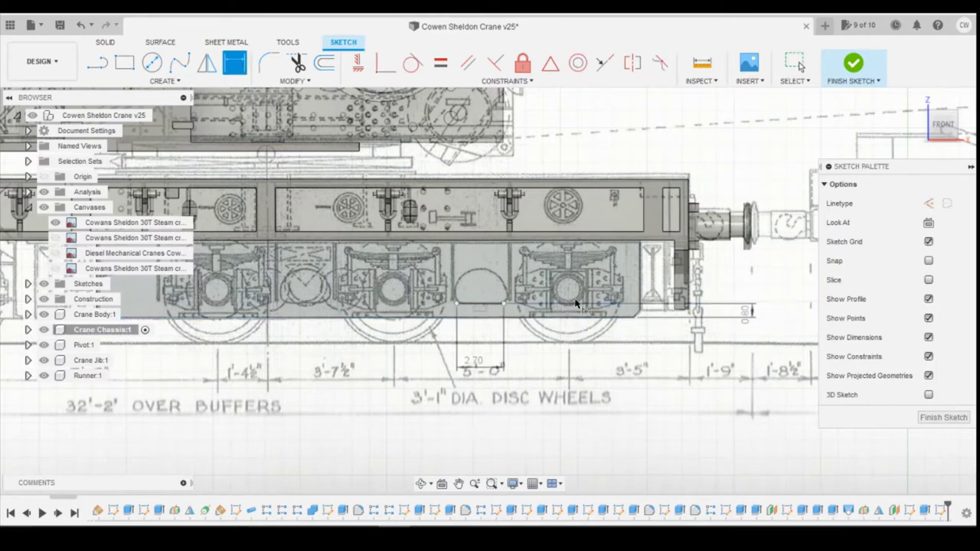
Dimension the horizontal distance from the base line's end to the side frame plate's nearer end edge as 7.85 mm
{"action": "left_click", "coordinate": [504, 305]}
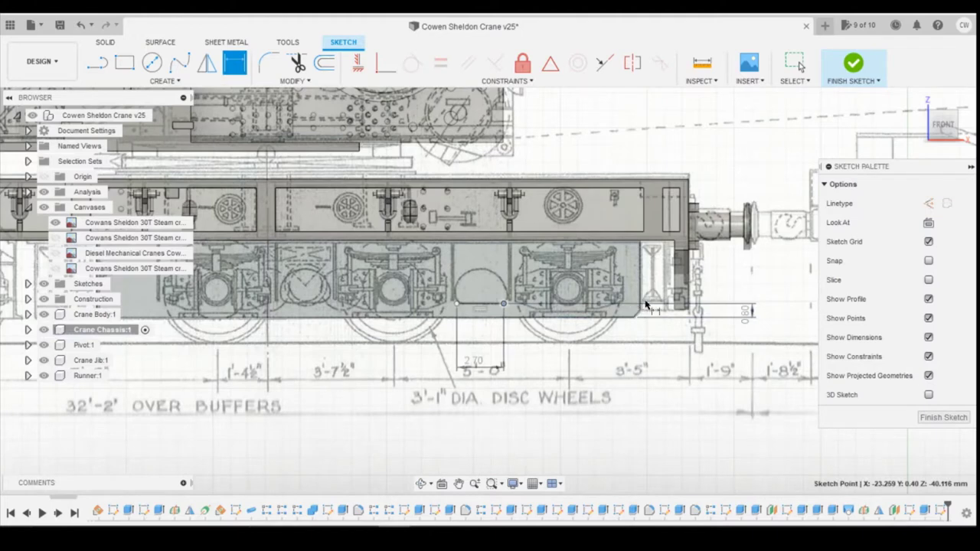
{"action": "left_click", "coordinate": [640, 302], "text": "shift"}
{"action": "left_click", "coordinate": [628, 375]}
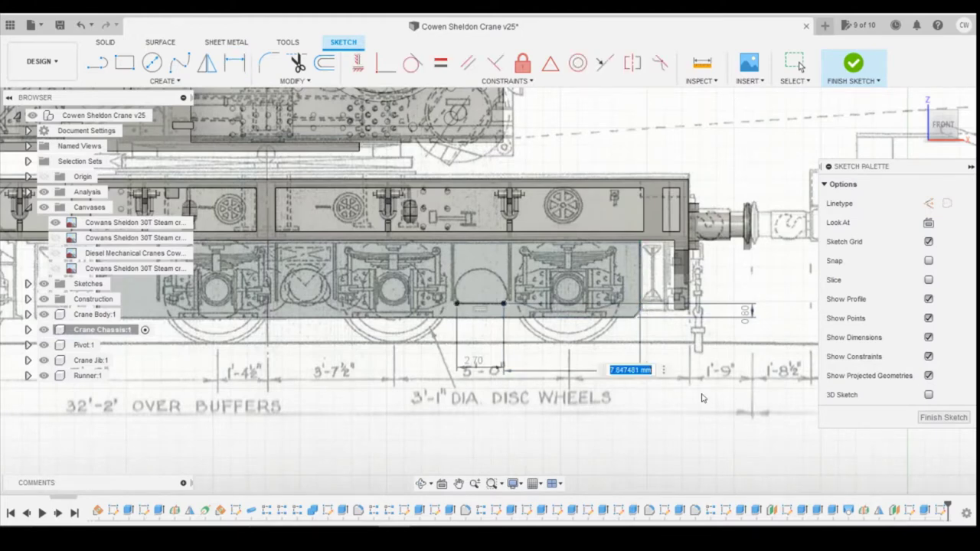
{"action": "type", "text": "7.85"}
{"action": "key", "text": "Return"}
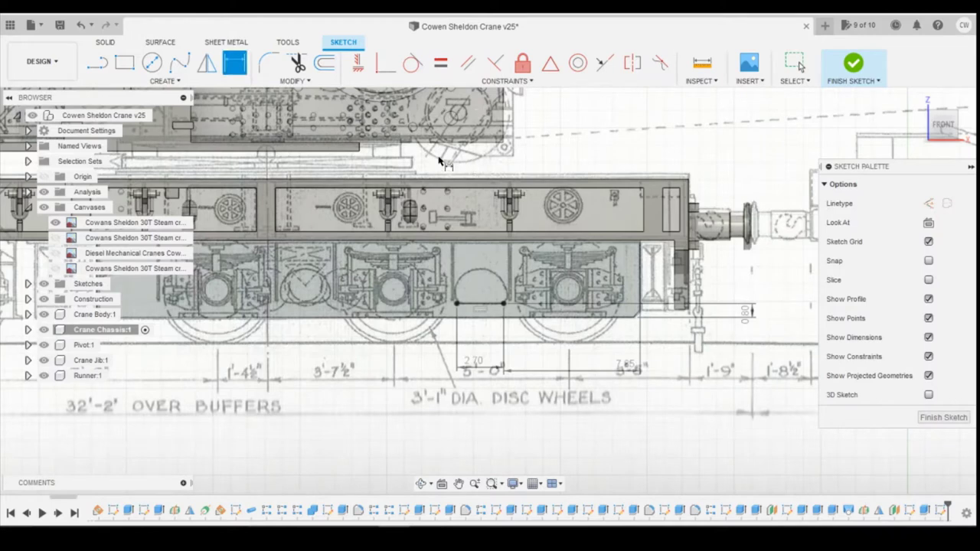
Draw a three-point arc of about 1.44 mm radius over the base line, joining its endpoints along the drawing's half-round outline
{"action": "left_click", "coordinate": [157, 81]}
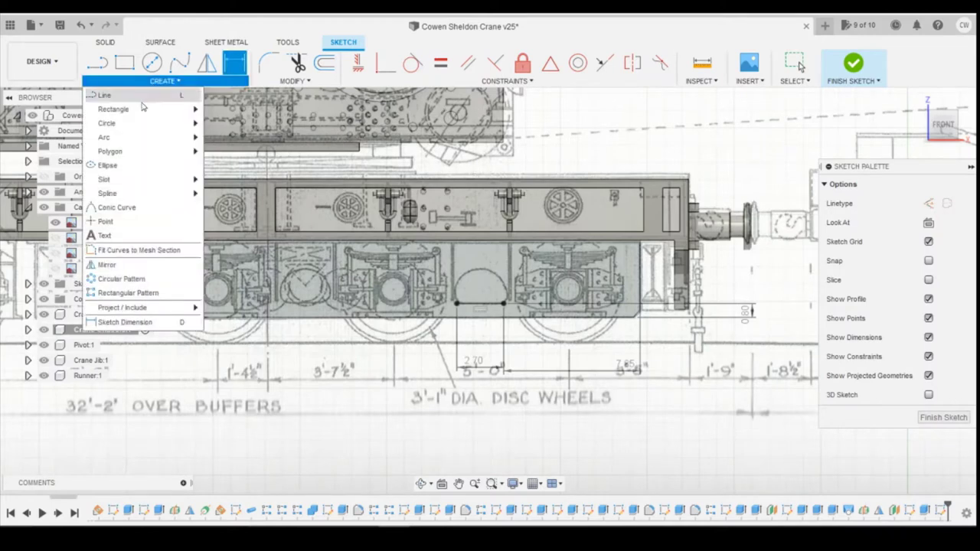
{"action": "mouse_move", "coordinate": [191, 138]}
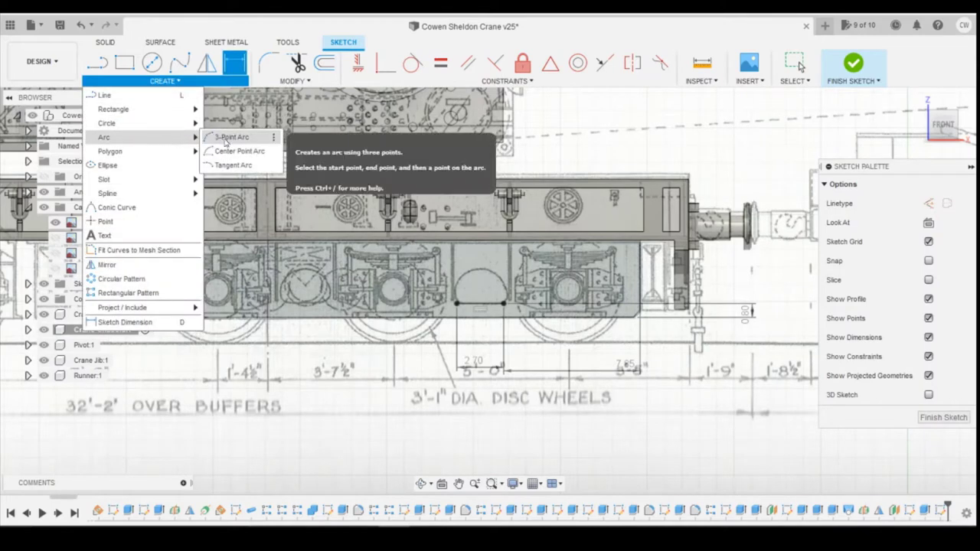
{"action": "left_click", "coordinate": [226, 138]}
{"action": "left_click", "coordinate": [457, 304]}
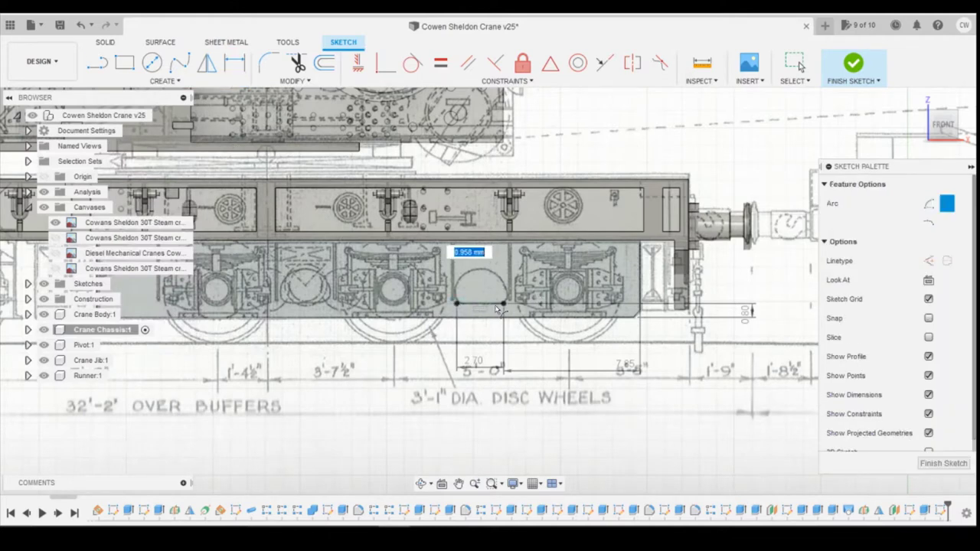
{"action": "left_click", "coordinate": [488, 278]}
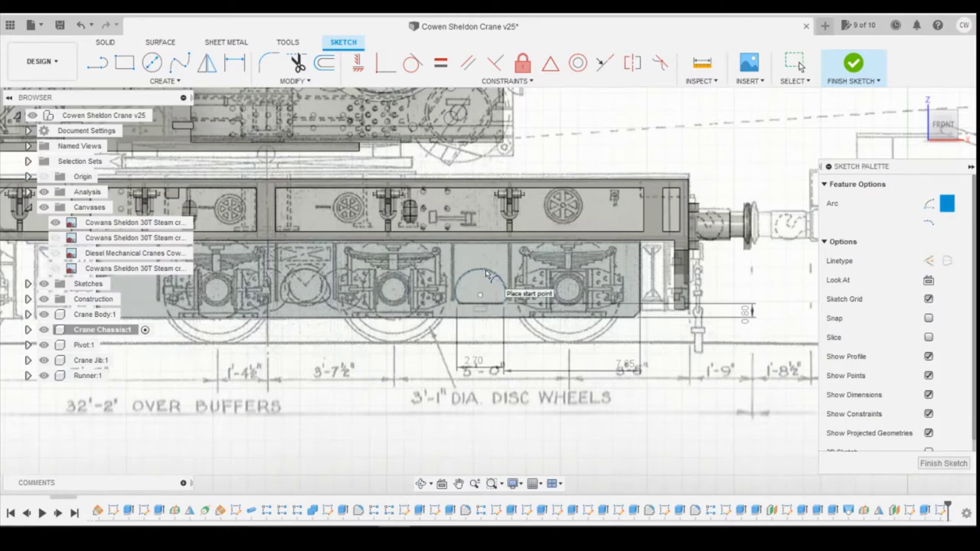
Dimension the radius of the half-round opening's arc as 1.4 mm
{"action": "scroll", "coordinate": [486, 299], "scroll_direction": "up", "scroll_amount": 5}
{"action": "scroll", "coordinate": [494, 298], "scroll_direction": "down", "scroll_amount": 2}
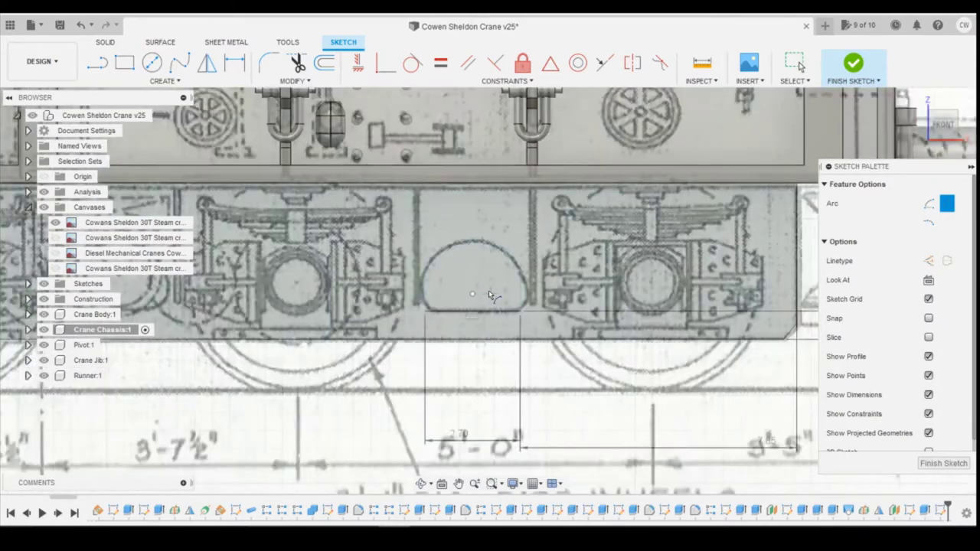
{"action": "key", "text": "d"}
{"action": "left_click", "coordinate": [475, 244]}
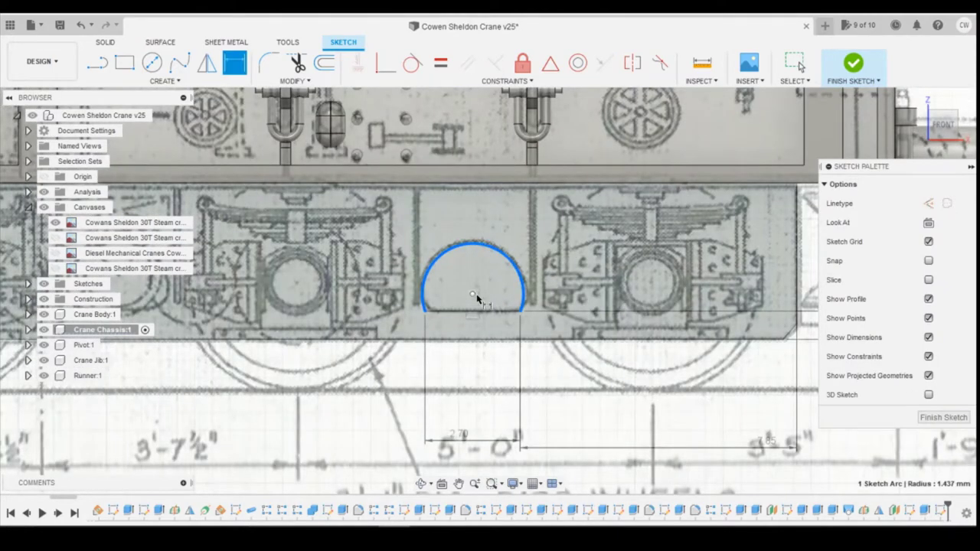
{"action": "left_click", "coordinate": [477, 279]}
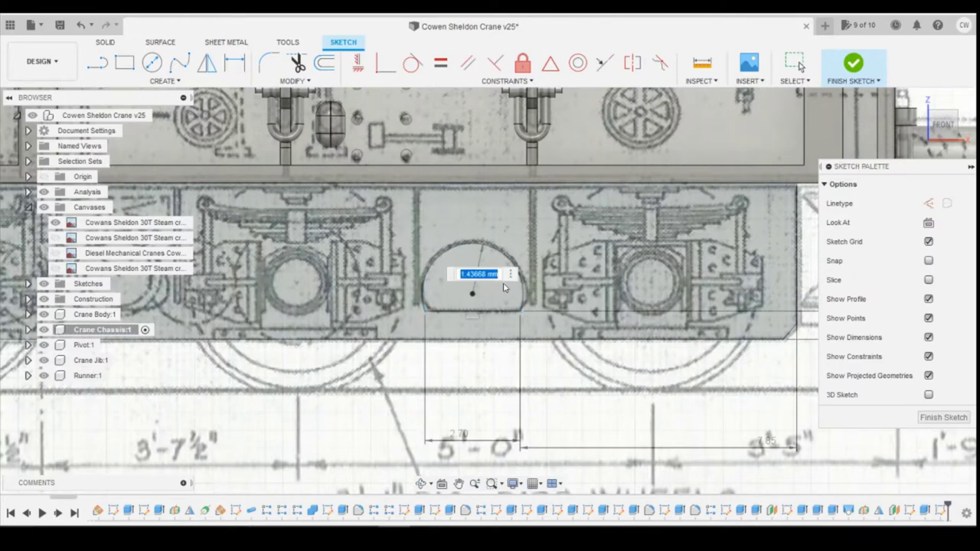
{"action": "type", "text": "1.4"}
{"action": "key", "text": "Return"}
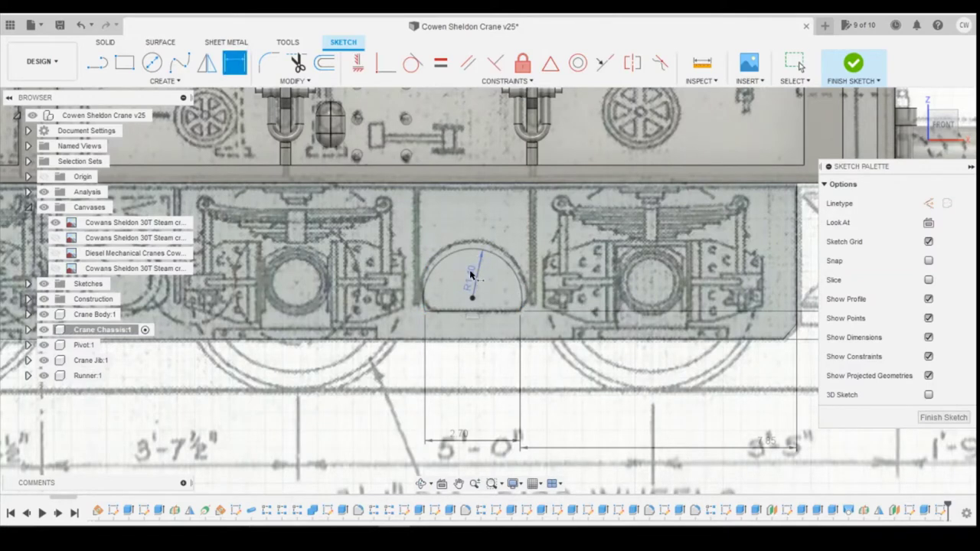
Set the arc's radius dimension to 1.44 mm and leave the dimension command
{"action": "double_click", "coordinate": [471, 275]}
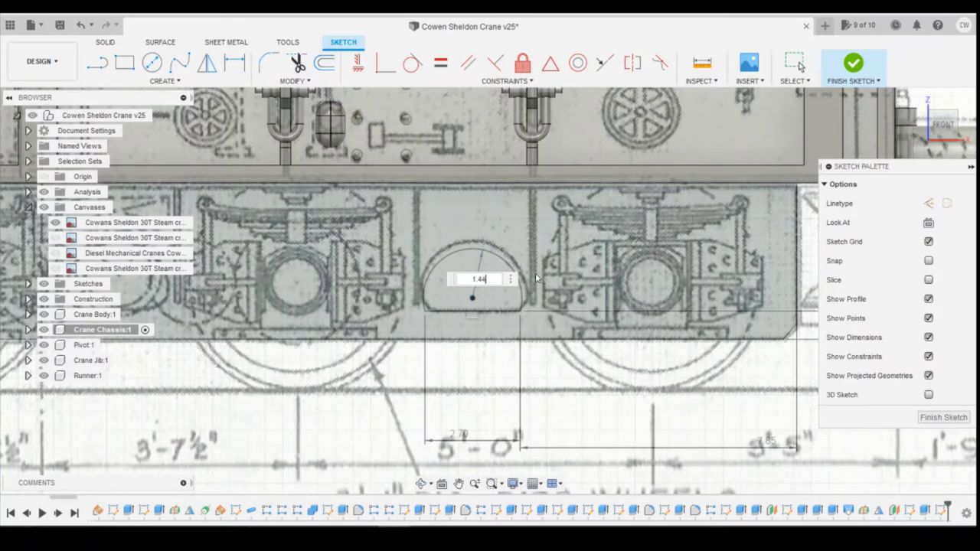
{"action": "key", "text": "Return"}
{"action": "key", "text": "d"}
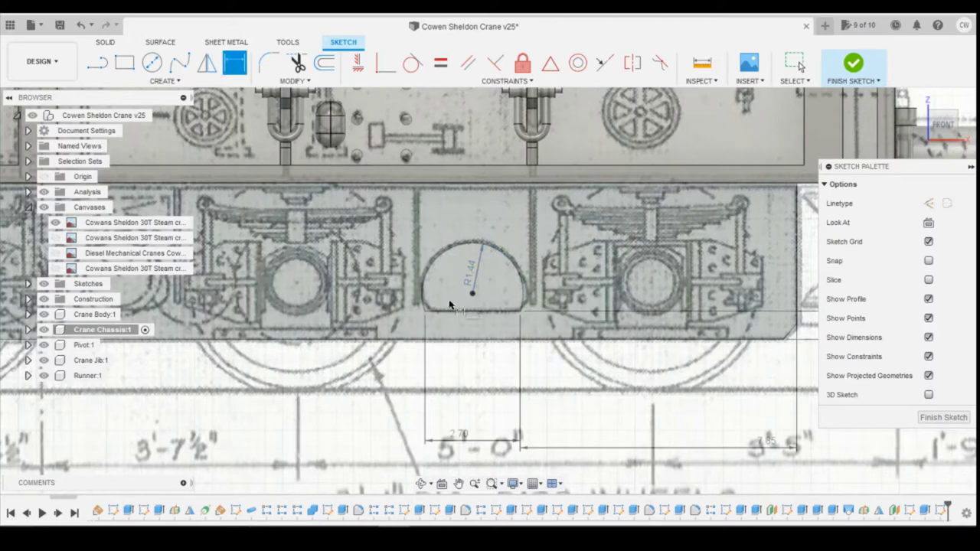
{"action": "key", "text": "Escape"}
Extrude the half-round profile through the side frame plate to cut the opening
{"action": "left_click", "coordinate": [507, 281]}
{"action": "right_click", "coordinate": [504, 283]}
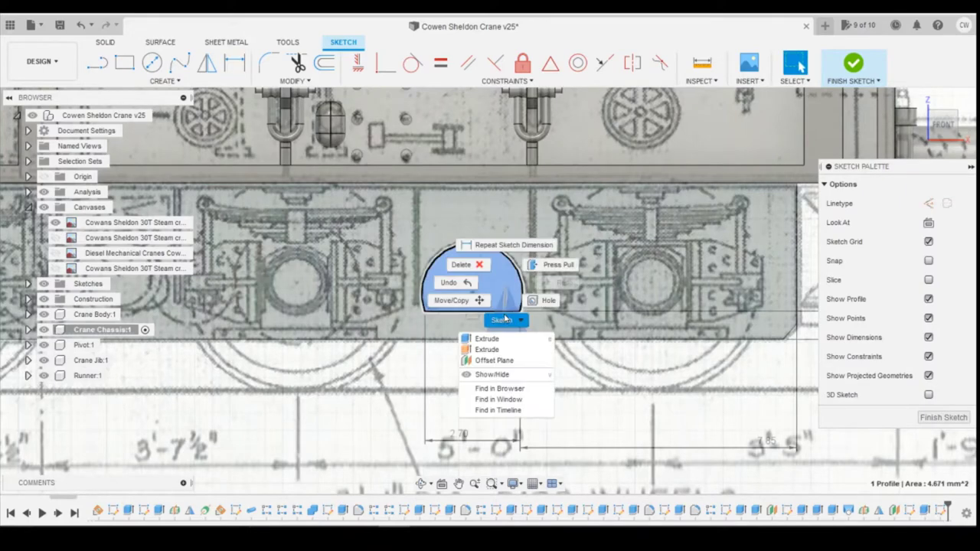
{"action": "left_click", "coordinate": [487, 338]}
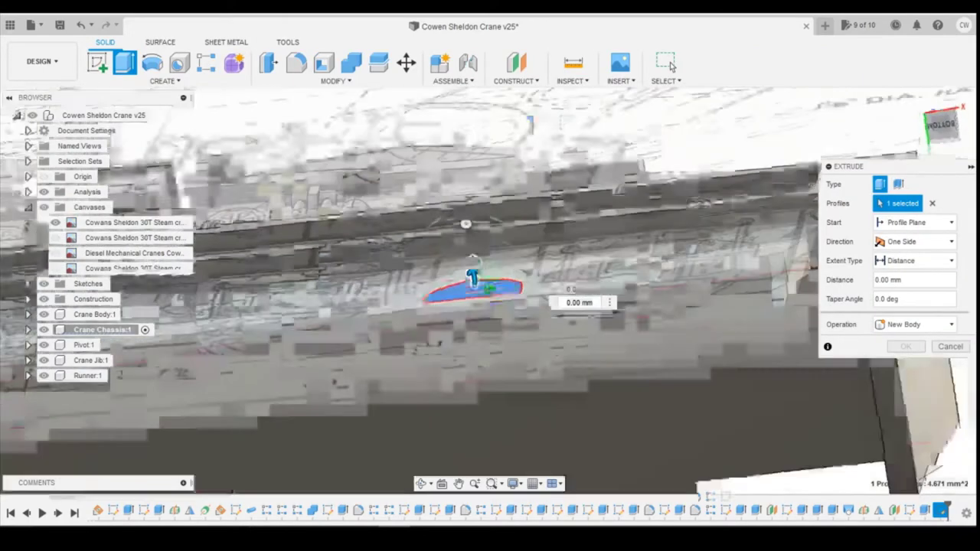
{"action": "left_click_drag", "start_coordinate": [941, 127], "coordinate": [912, 157]}
{"action": "left_click_drag", "start_coordinate": [473, 301], "coordinate": [482, 336]}
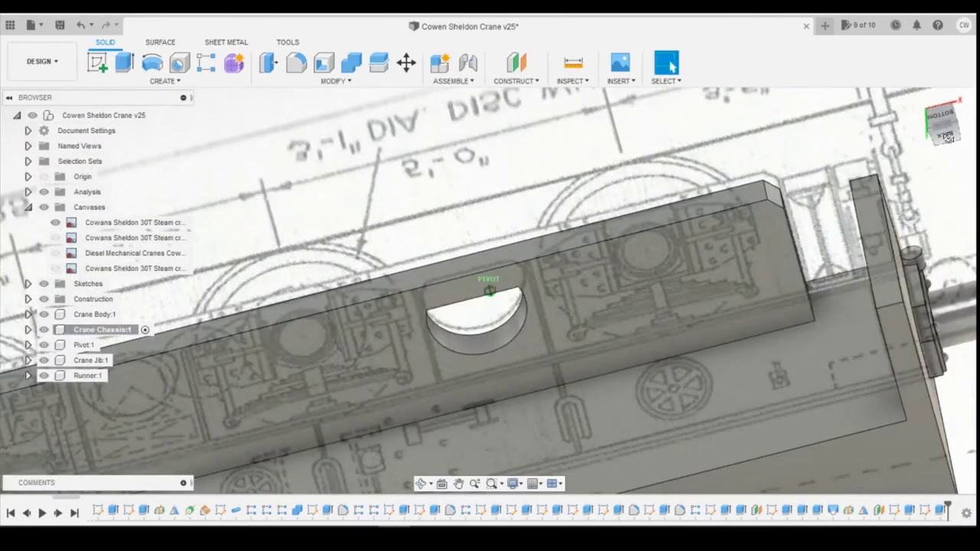
Hide the reference canvases to inspect the cut plate, check the crane photo in the Photos viewer, and return to Fusion 360
{"action": "left_click_drag", "start_coordinate": [948, 137], "coordinate": [928, 241]}
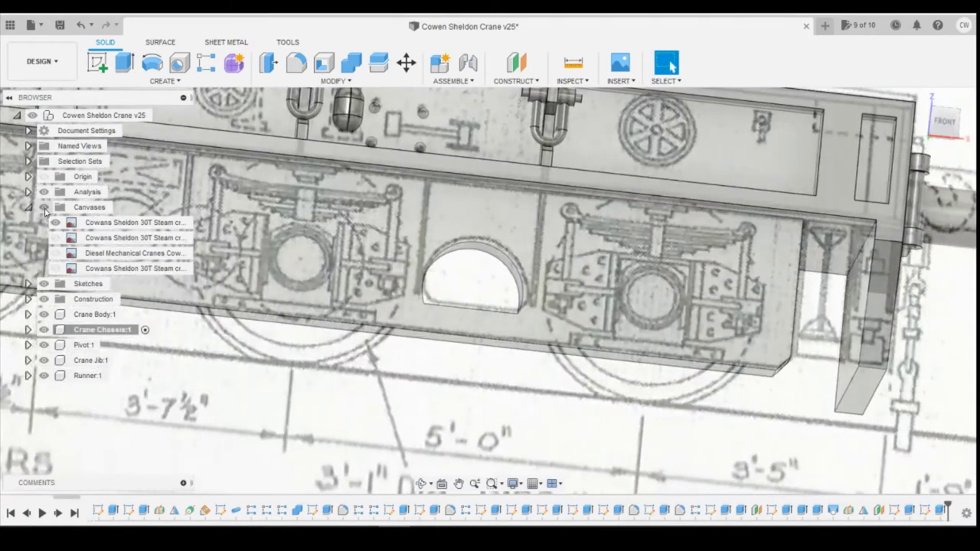
{"action": "left_click", "coordinate": [43, 208]}
{"action": "scroll", "coordinate": [930, 245], "scroll_direction": "down", "scroll_amount": 2}
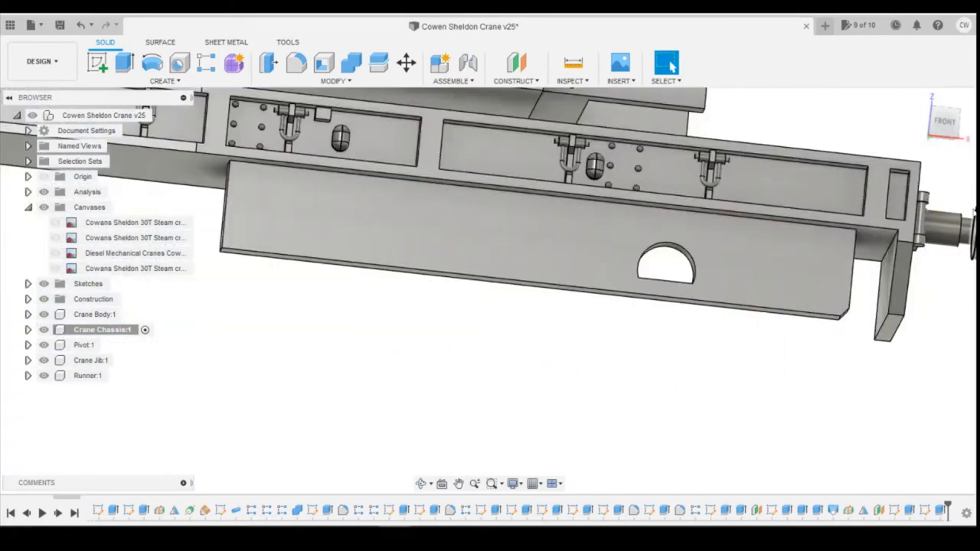
{"action": "left_click", "coordinate": [948, 122]}
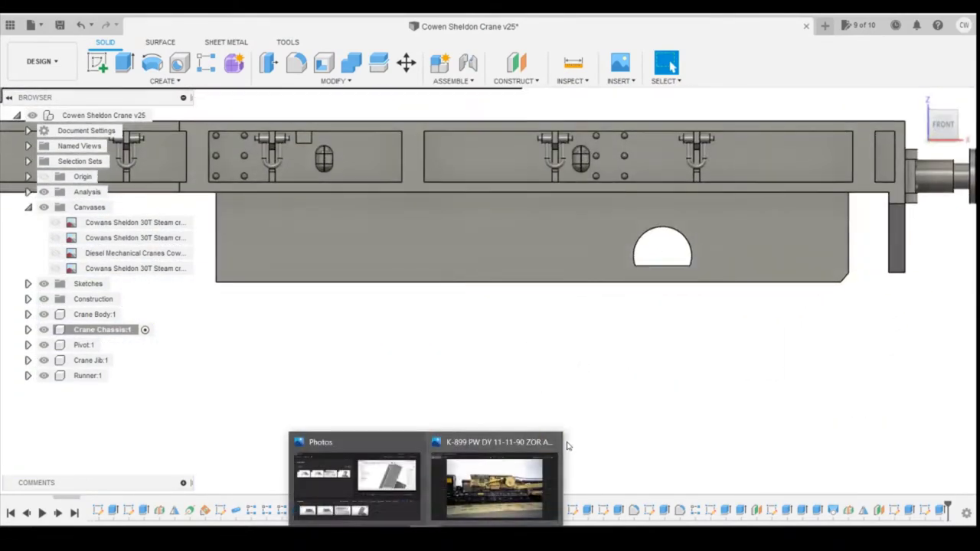
{"action": "left_click", "coordinate": [525, 483]}
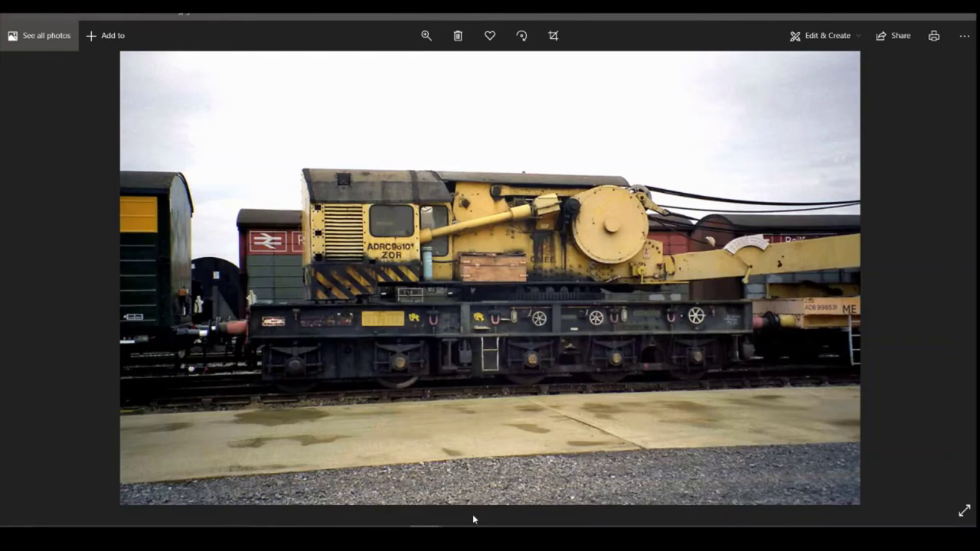
{"action": "left_click", "coordinate": [396, 526]}
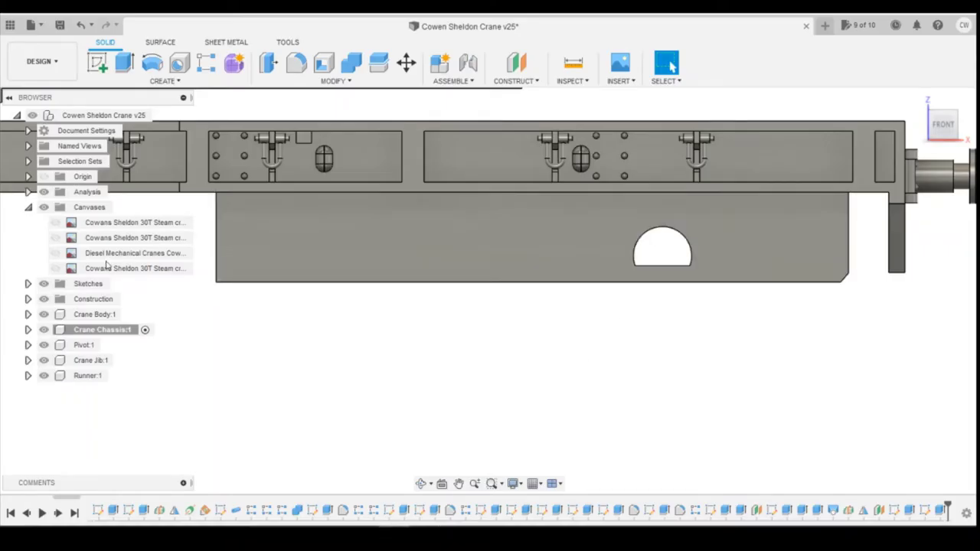
Show the side-elevation drawing canvas again and compare the cut opening with its outline
{"action": "left_click", "coordinate": [55, 222]}
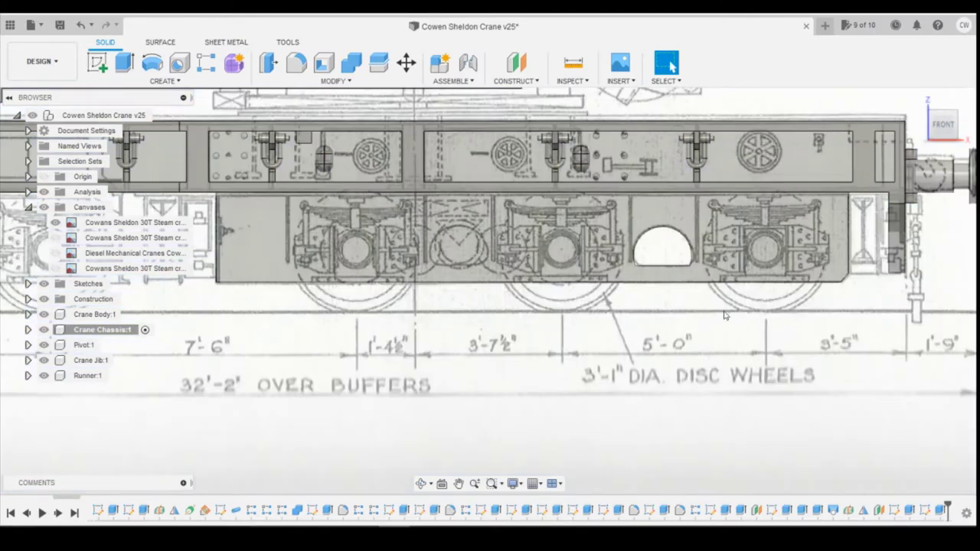
{"action": "scroll", "coordinate": [694, 254], "scroll_direction": "up", "scroll_amount": 5}
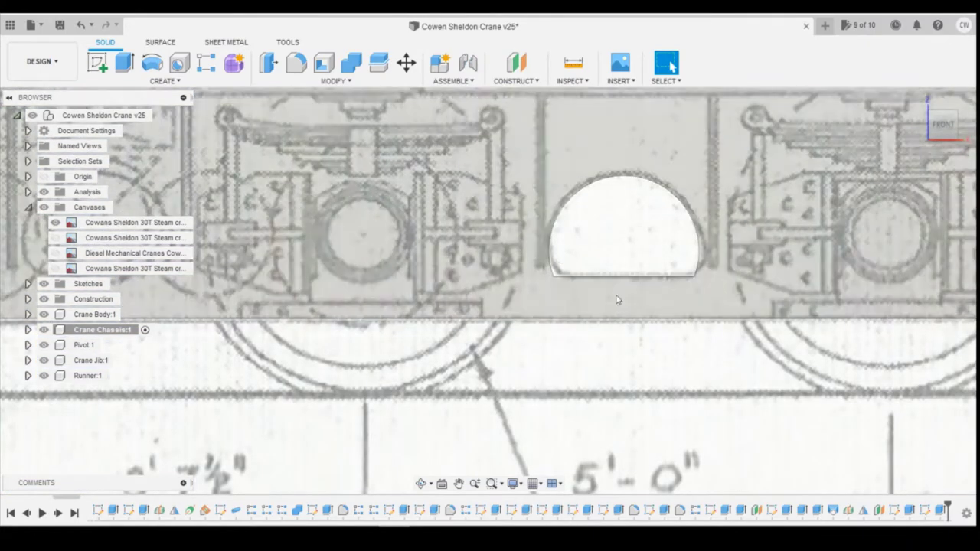
{"action": "scroll", "coordinate": [730, 286], "scroll_direction": "down", "scroll_amount": 3}
{"action": "scroll", "coordinate": [670, 247], "scroll_direction": "down", "scroll_amount": 1}
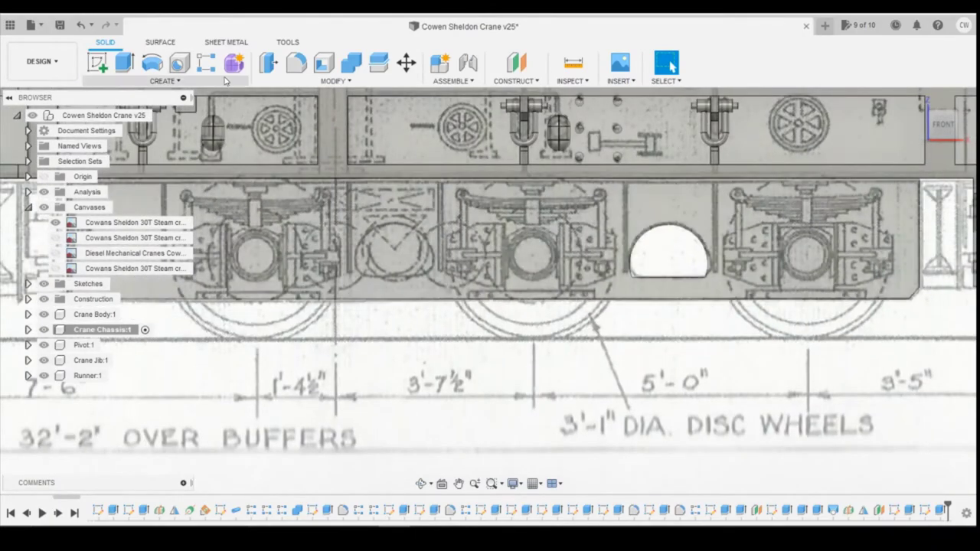
Start a rectangular pattern of type Features with the half-round cut as the object and the plate's bottom edge as the direction
{"action": "left_click", "coordinate": [206, 64]}
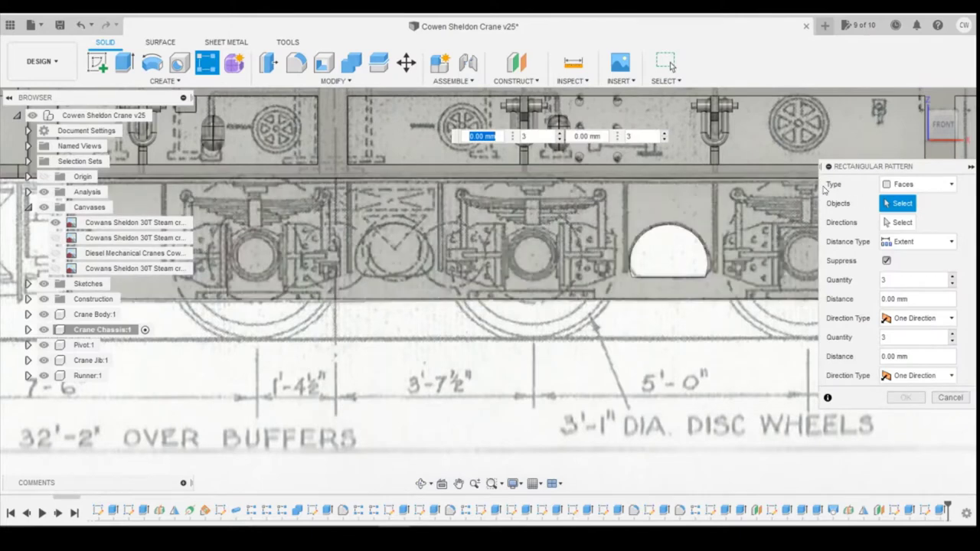
{"action": "left_click", "coordinate": [904, 186]}
{"action": "left_click", "coordinate": [909, 230]}
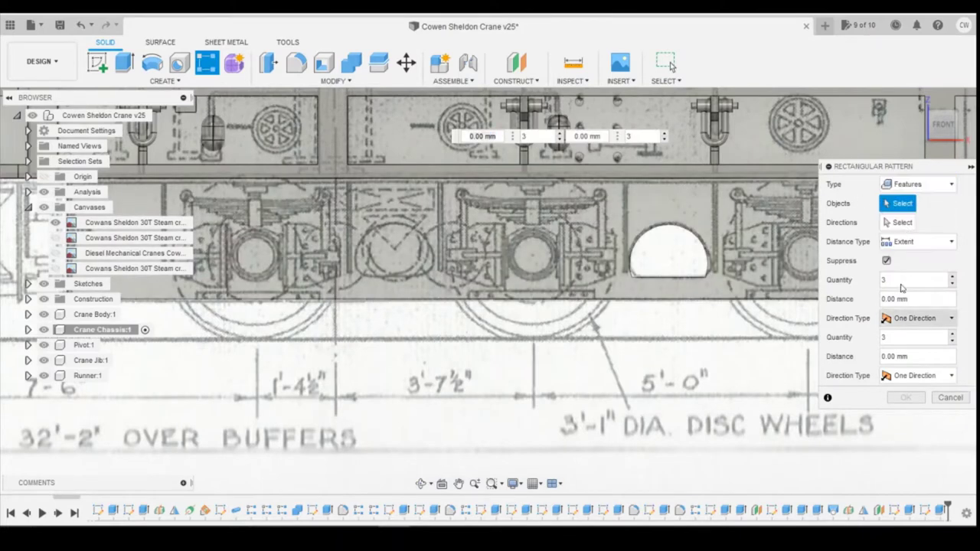
{"action": "scroll", "coordinate": [909, 505], "scroll_direction": "down", "scroll_amount": 2}
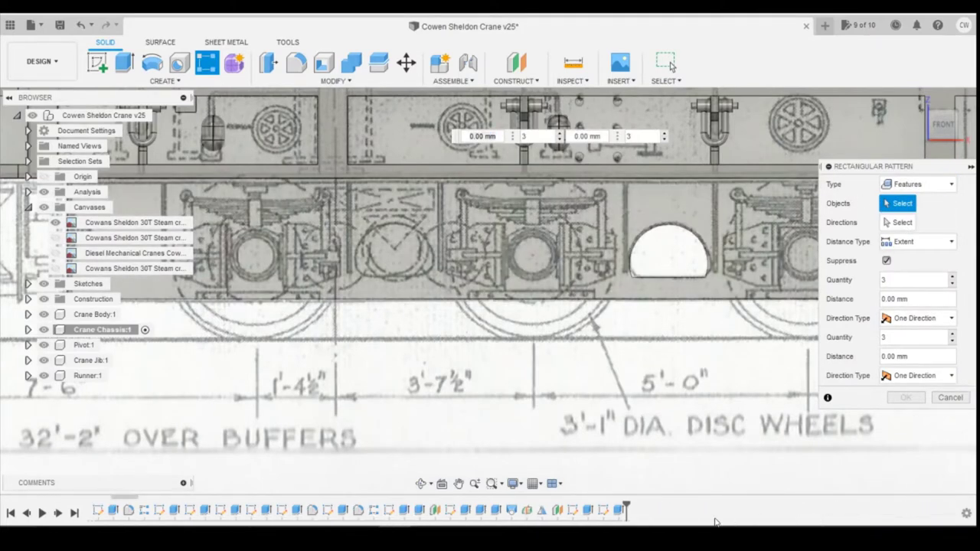
{"action": "left_click", "coordinate": [619, 510]}
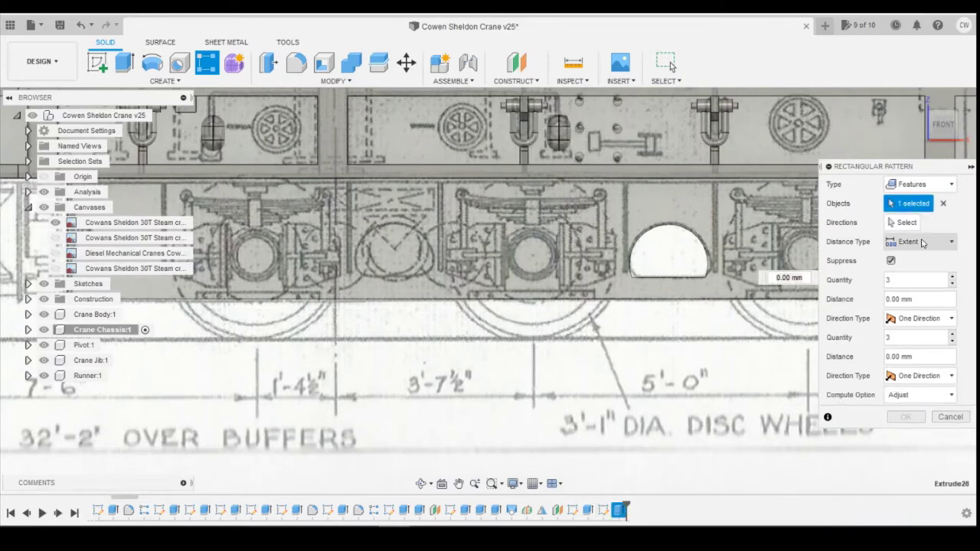
{"action": "left_click", "coordinate": [908, 223]}
{"action": "left_click", "coordinate": [453, 299]}
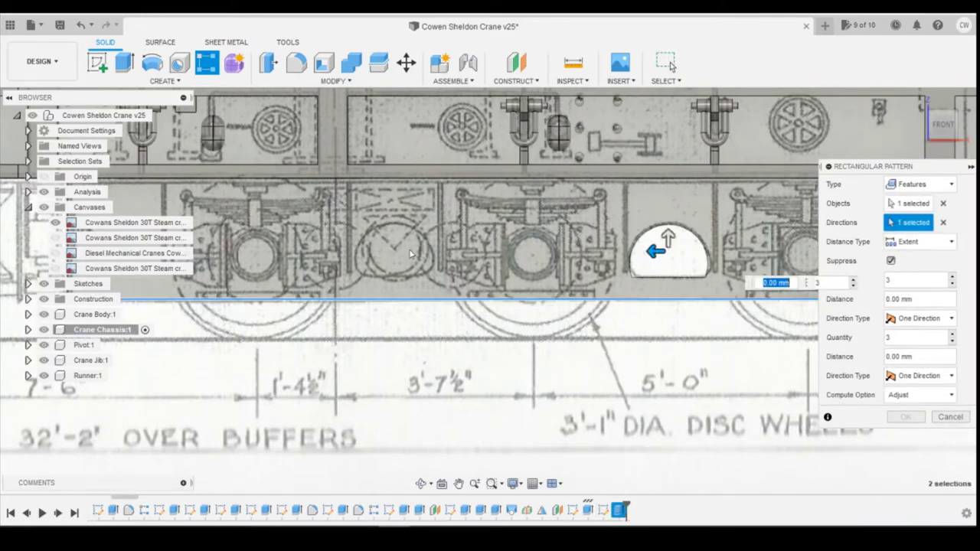
Create the pattern with a quantity of 2 and a distance of 10 mm toward the opening between the next two wheels
{"action": "key", "text": "Tab"}
{"action": "type", "text": "2"}
{"action": "left_click_drag", "start_coordinate": [655, 251], "coordinate": [383, 239]}
{"action": "scroll", "coordinate": [398, 247], "scroll_direction": "up", "scroll_amount": 3}
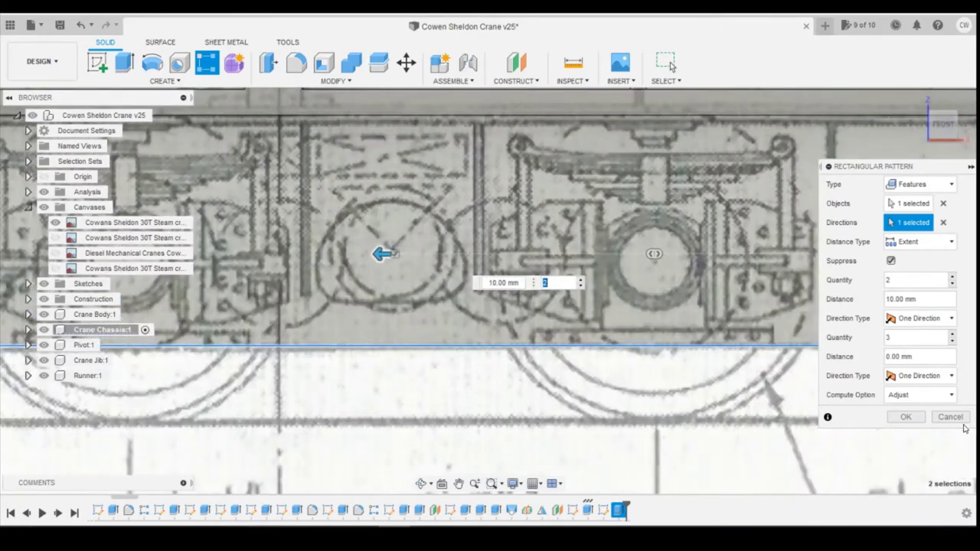
{"action": "left_click", "coordinate": [906, 417]}
{"action": "scroll", "coordinate": [452, 300], "scroll_direction": "down", "scroll_amount": 2}
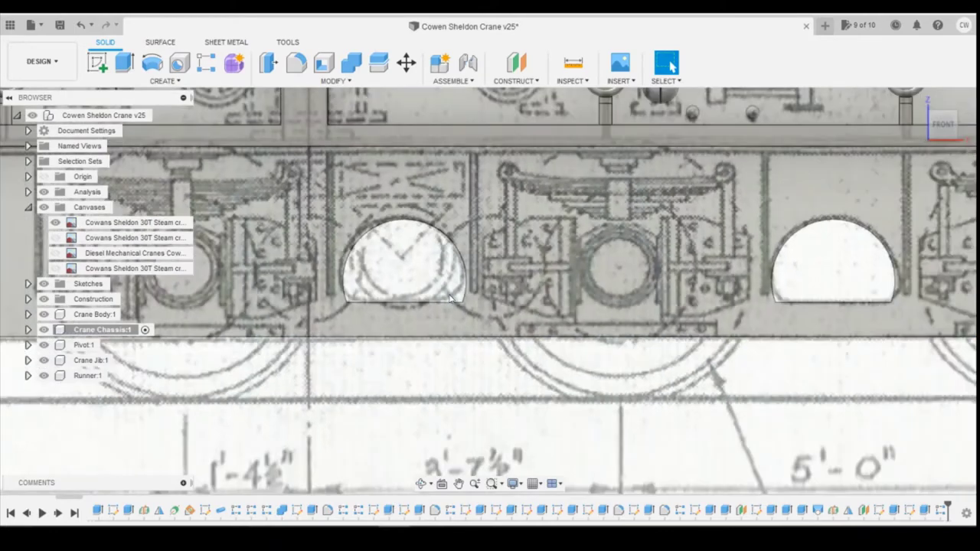
{"action": "scroll", "coordinate": [452, 300], "scroll_direction": "down", "scroll_amount": 3}
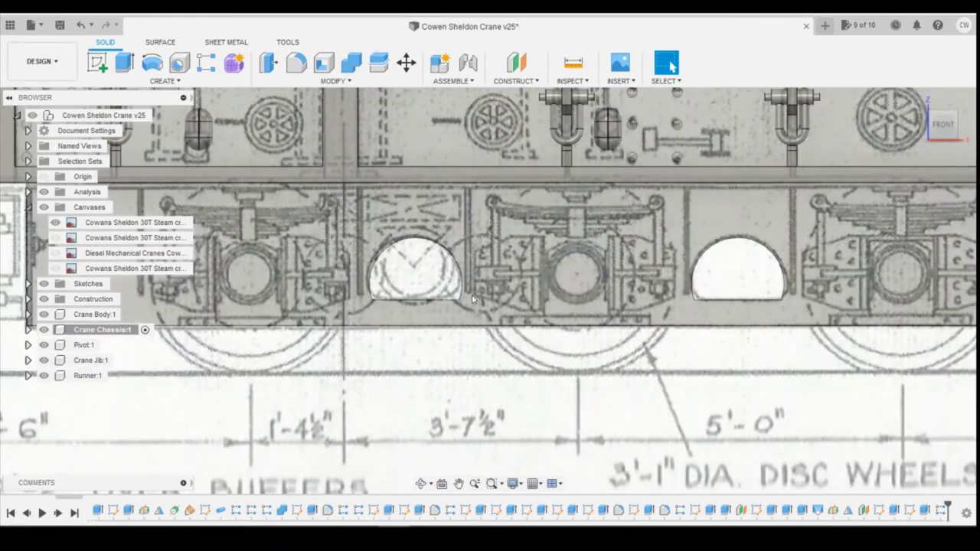
Edit the rectangular pattern of the half-round cut and set its distance to 10.20 mm
{"action": "right_click", "coordinate": [941, 510]}
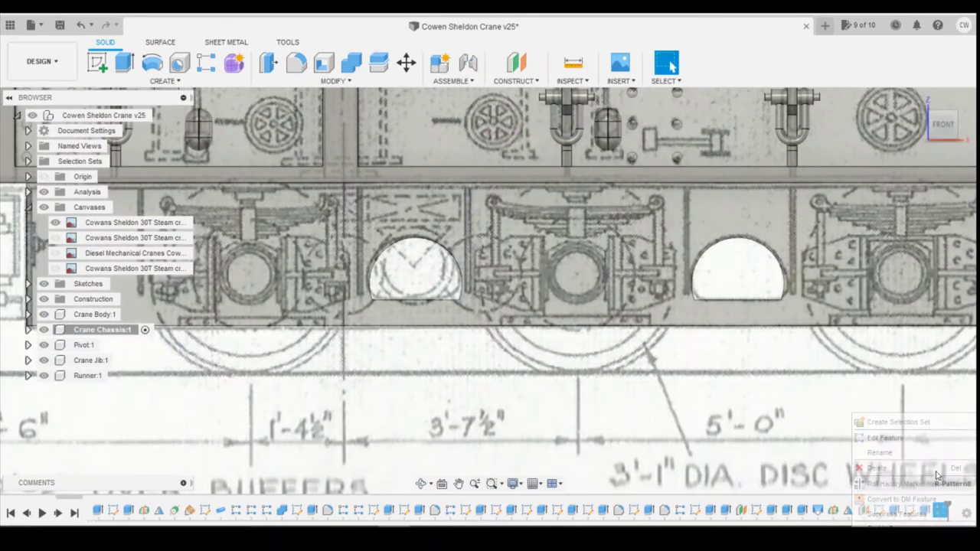
{"action": "left_click", "coordinate": [881, 437]}
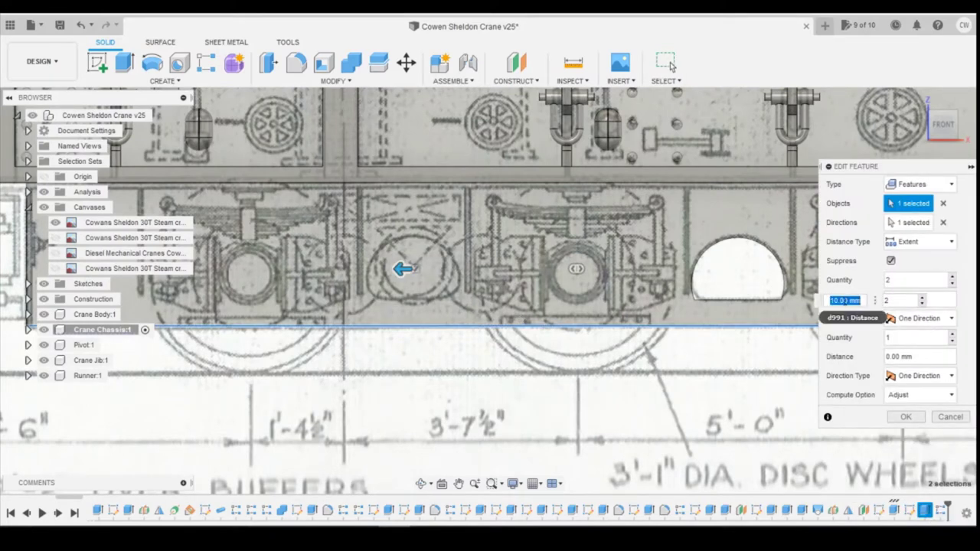
{"action": "left_click_drag", "start_coordinate": [844, 300], "coordinate": [841, 301]}
{"action": "type", "text": "2"}
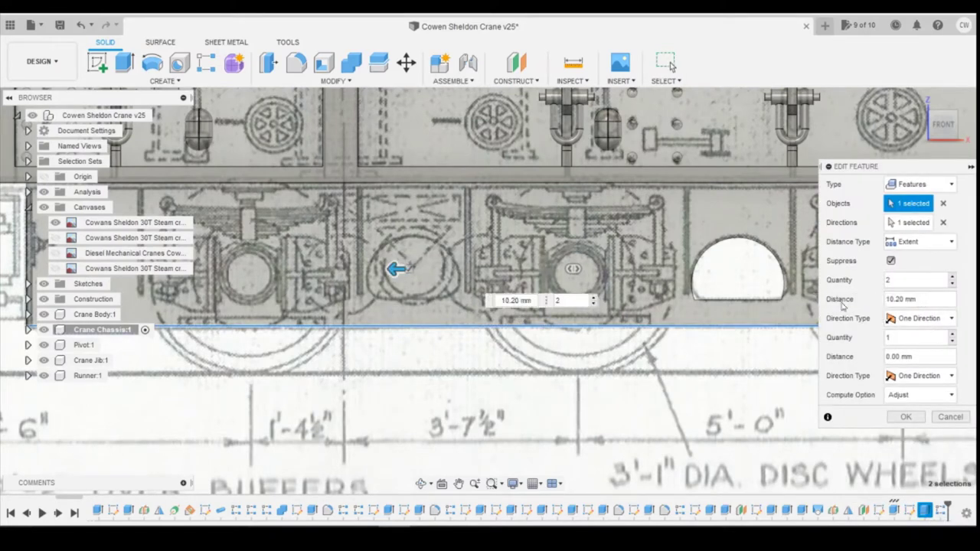
{"action": "key", "text": "Return"}
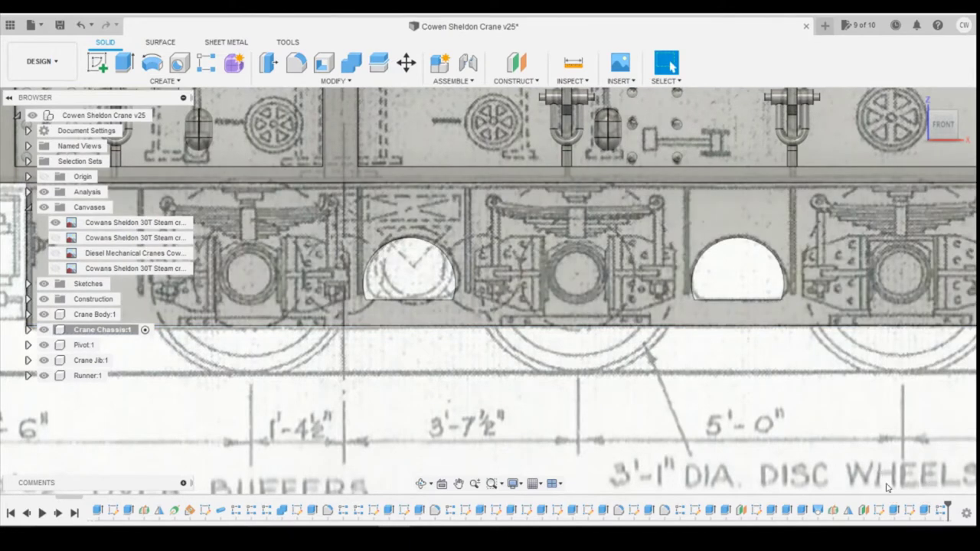
Edit the half-round cut's pattern again, reducing the distance slightly below 10.20 mm to align the copied opening with the drawing
{"action": "right_click", "coordinate": [940, 511]}
{"action": "left_click", "coordinate": [885, 438]}
{"action": "left_click", "coordinate": [844, 301]}
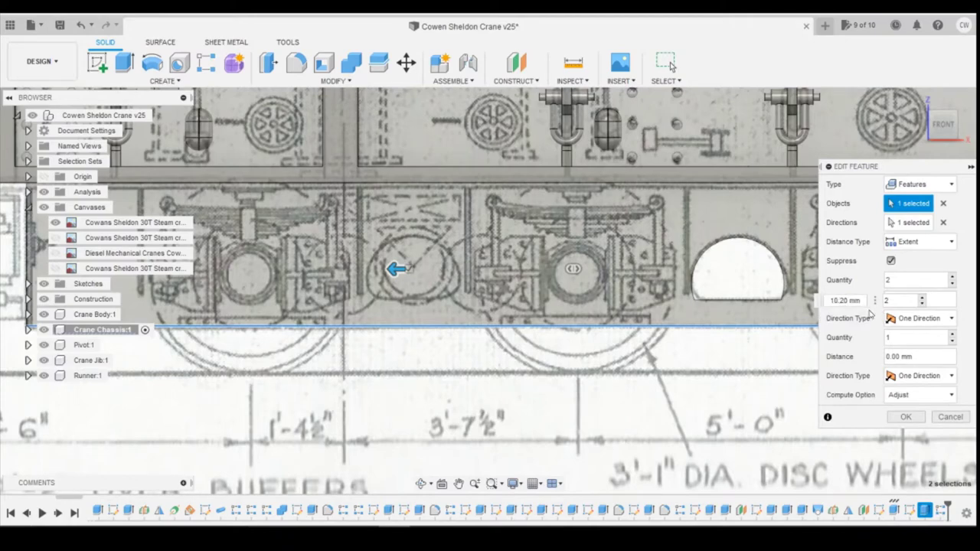
{"action": "key", "text": "Return"}
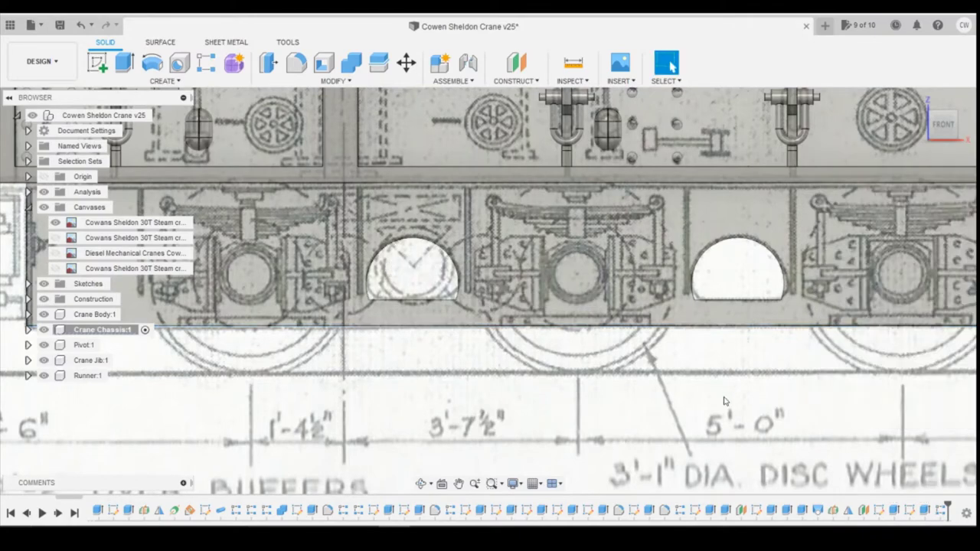
{"action": "scroll", "coordinate": [687, 407], "scroll_direction": "down", "scroll_amount": 3}
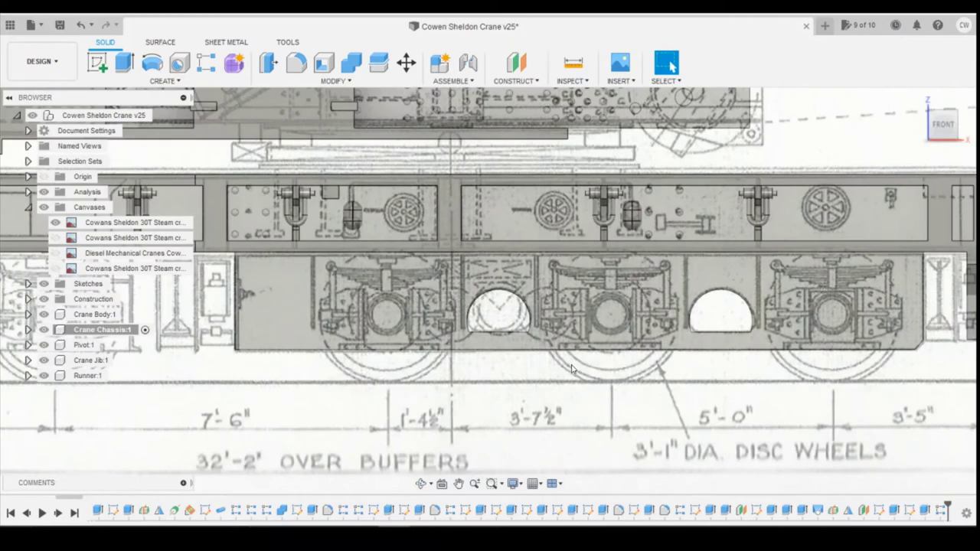
Start a sketch on the front face of the side frame plate
{"action": "left_click", "coordinate": [425, 526]}
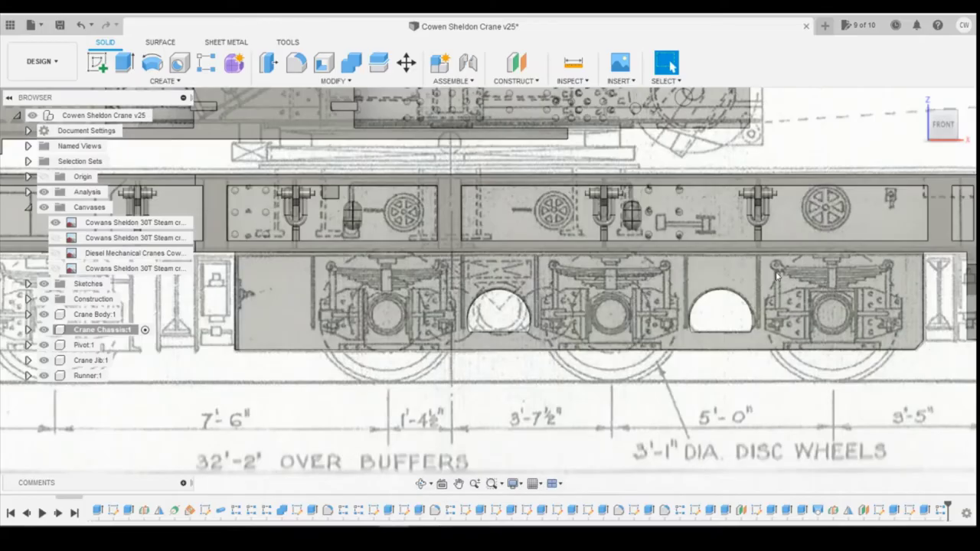
{"action": "scroll", "coordinate": [777, 277], "scroll_direction": "up", "scroll_amount": 3}
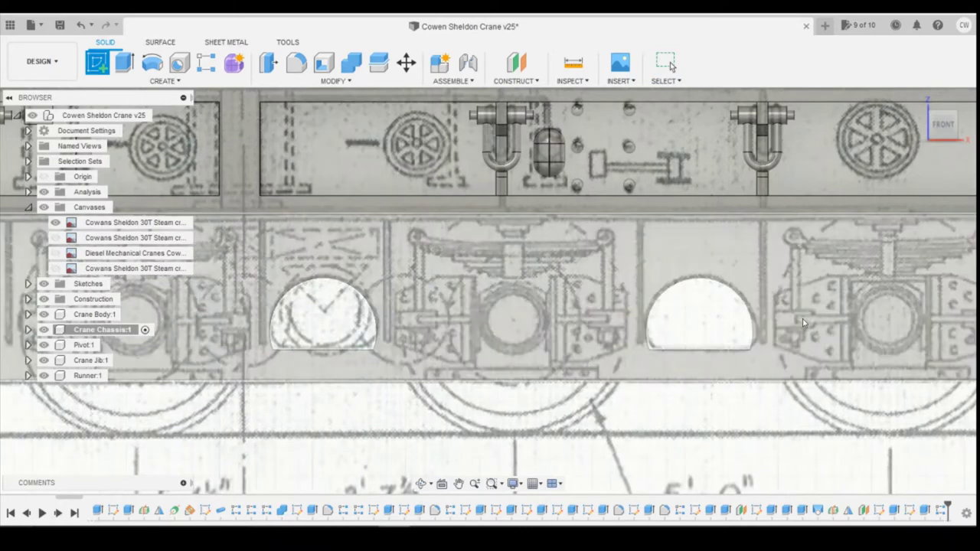
{"action": "left_click", "coordinate": [781, 345]}
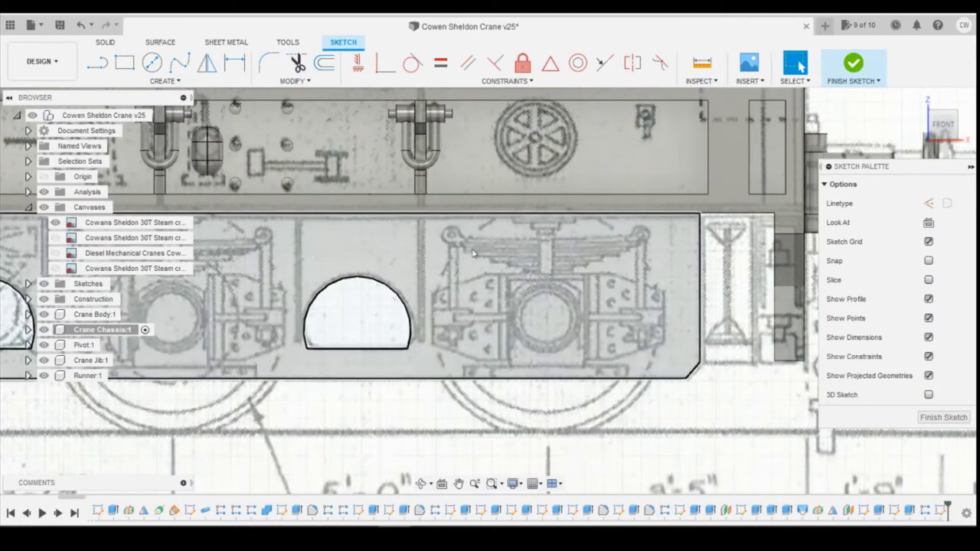
Sketch a rectangle 0.3 mm wide and about 3.49 mm tall over the rib beside the original half-round opening, checking the photo in Photos
{"action": "key", "text": "r"}
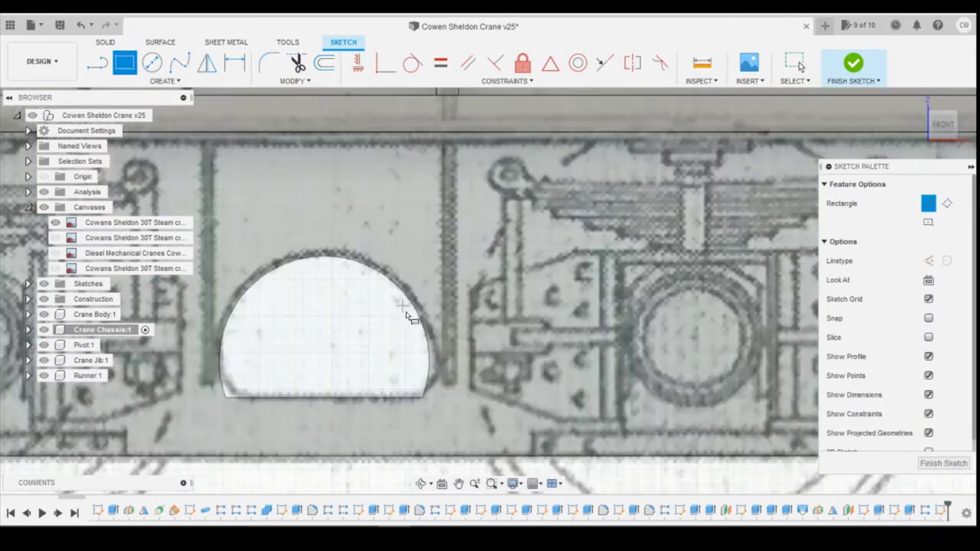
{"action": "scroll", "coordinate": [388, 301], "scroll_direction": "up", "scroll_amount": 3}
{"action": "left_click", "coordinate": [458, 133]}
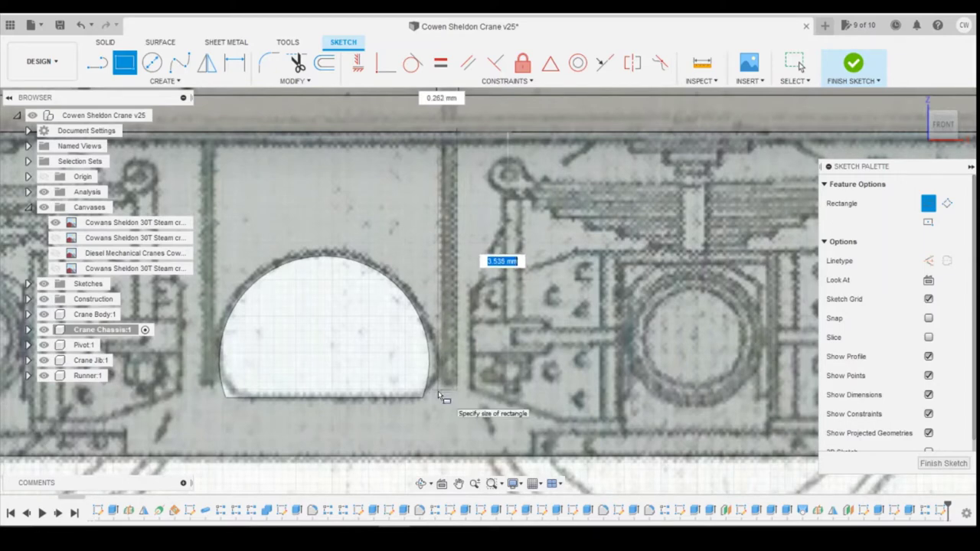
{"action": "key", "text": "Tab"}
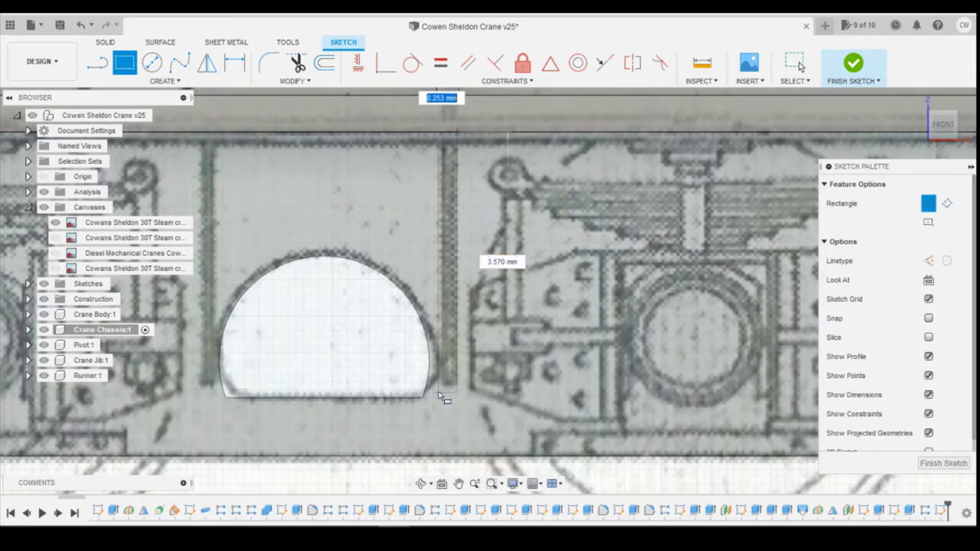
{"action": "type", "text": "0.5"}
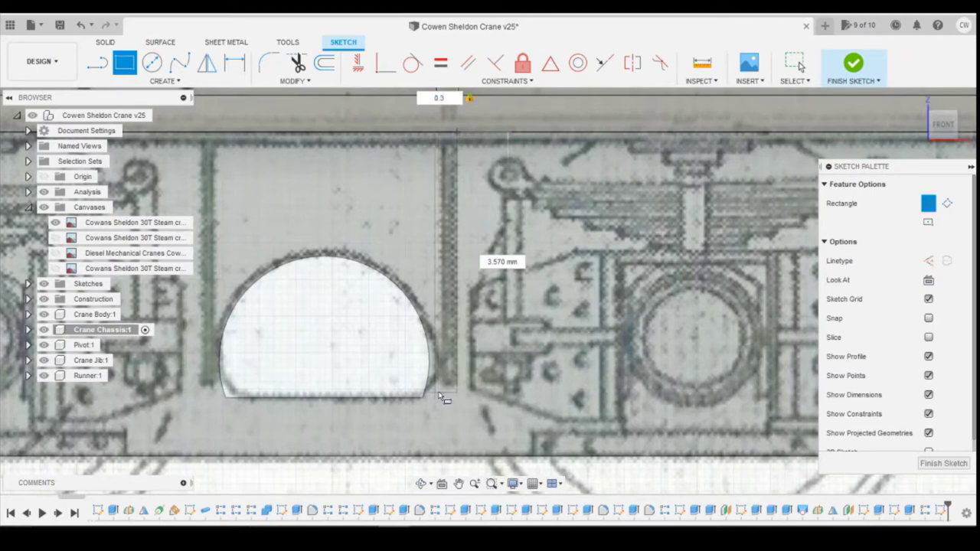
{"action": "key", "text": "ctrl+a"}
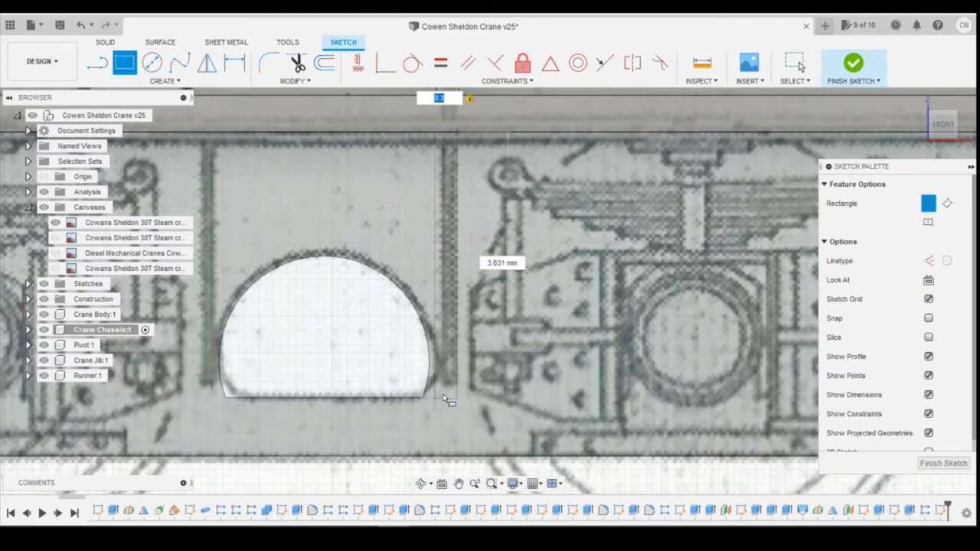
{"action": "mouse_move", "coordinate": [427, 540]}
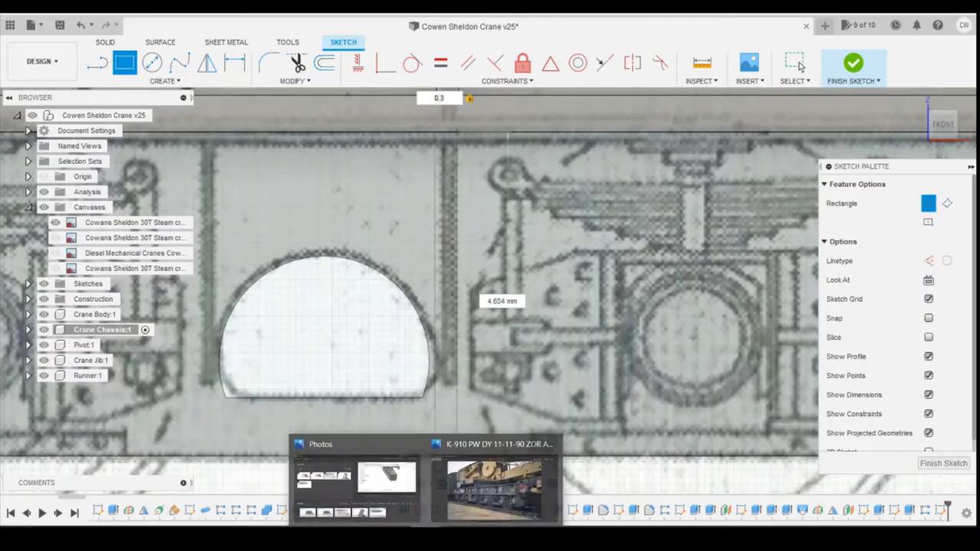
{"action": "left_click", "coordinate": [460, 488]}
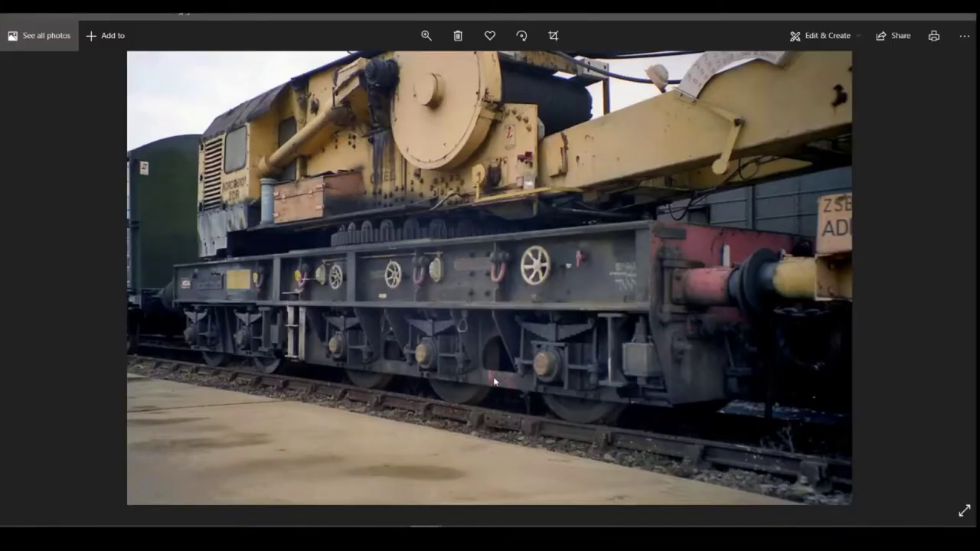
{"action": "key", "text": "alt+Tab"}
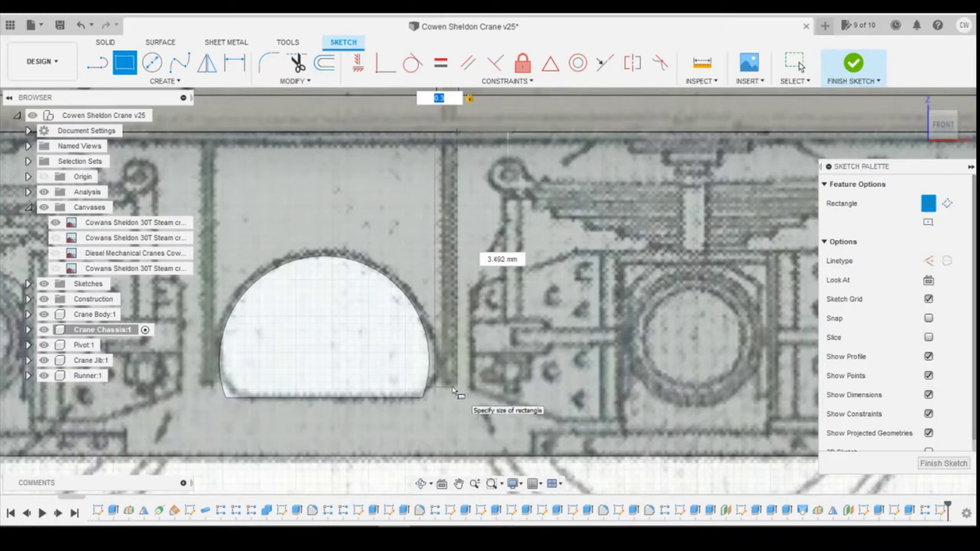
{"action": "key", "text": "Escape"}
{"action": "key", "text": "Escape"}
Dimension the rectangle's outer long side 7.3 mm from the vertical end edge of the frame plate
{"action": "scroll", "coordinate": [456, 376], "scroll_direction": "down", "scroll_amount": 5}
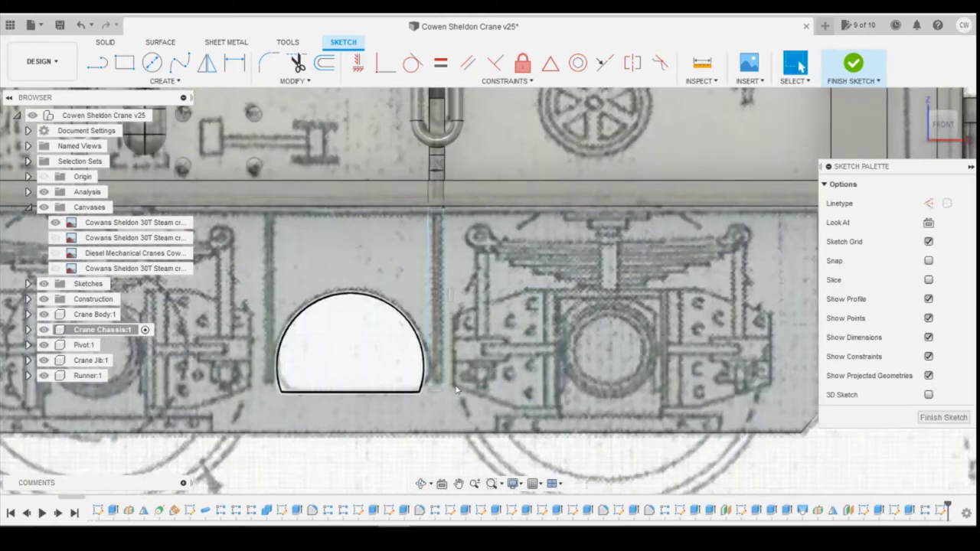
{"action": "key", "text": "d"}
{"action": "left_click", "coordinate": [444, 336]}
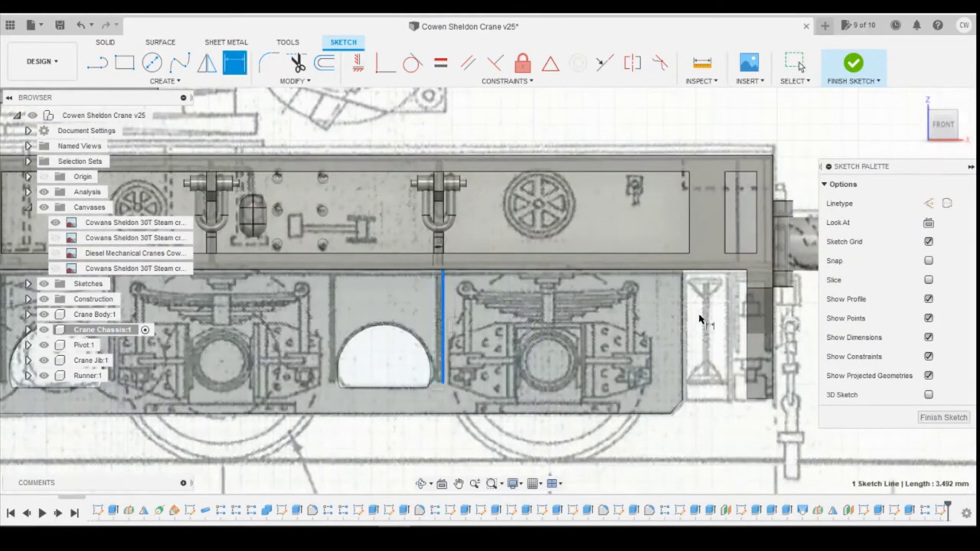
{"action": "left_click", "coordinate": [683, 322]}
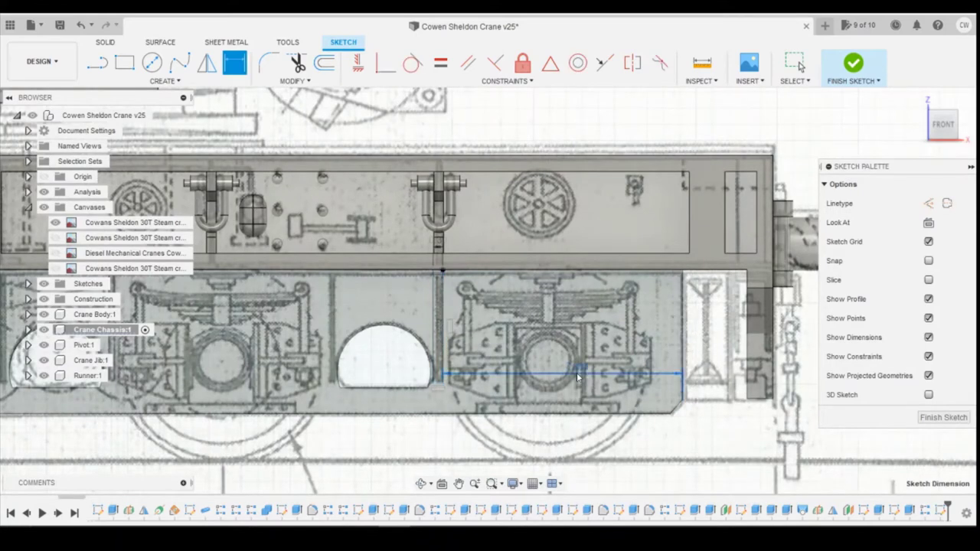
{"action": "left_click", "coordinate": [591, 375]}
{"action": "type", "text": "7"}
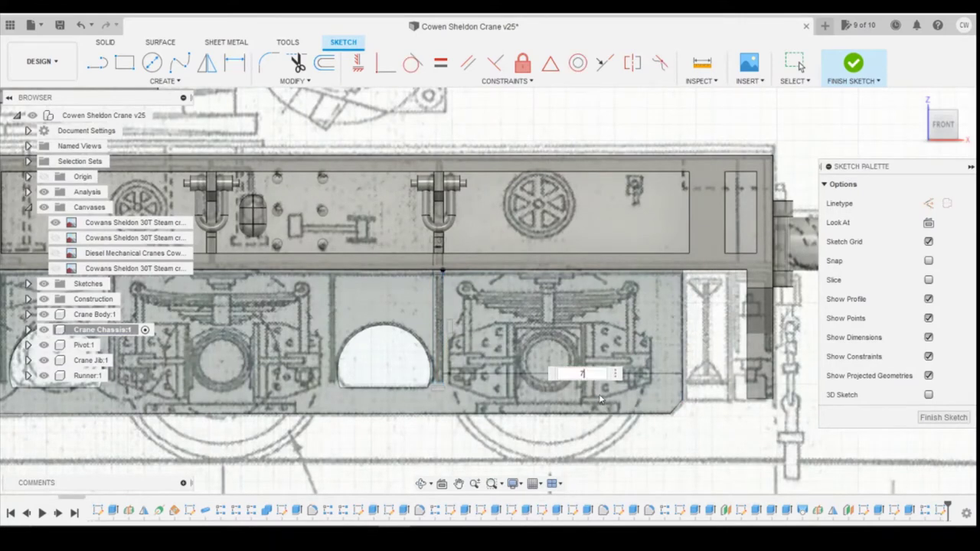
{"action": "type", "text": ".3"}
{"action": "key", "text": "Return"}
Set the rib rectangle's height to 3.5 mm
{"action": "scroll", "coordinate": [459, 371], "scroll_direction": "up", "scroll_amount": 6}
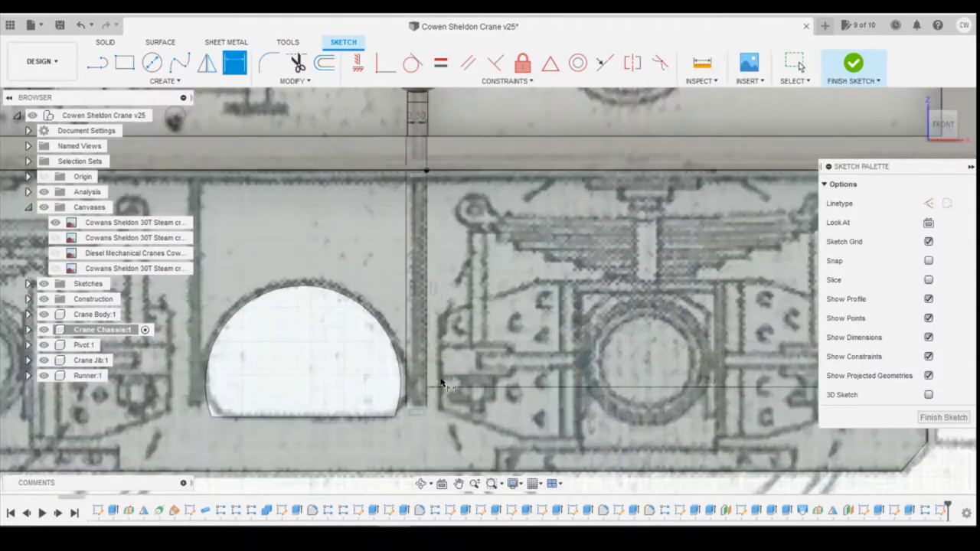
{"action": "scroll", "coordinate": [419, 417], "scroll_direction": "down", "scroll_amount": 2}
{"action": "left_click", "coordinate": [421, 340]}
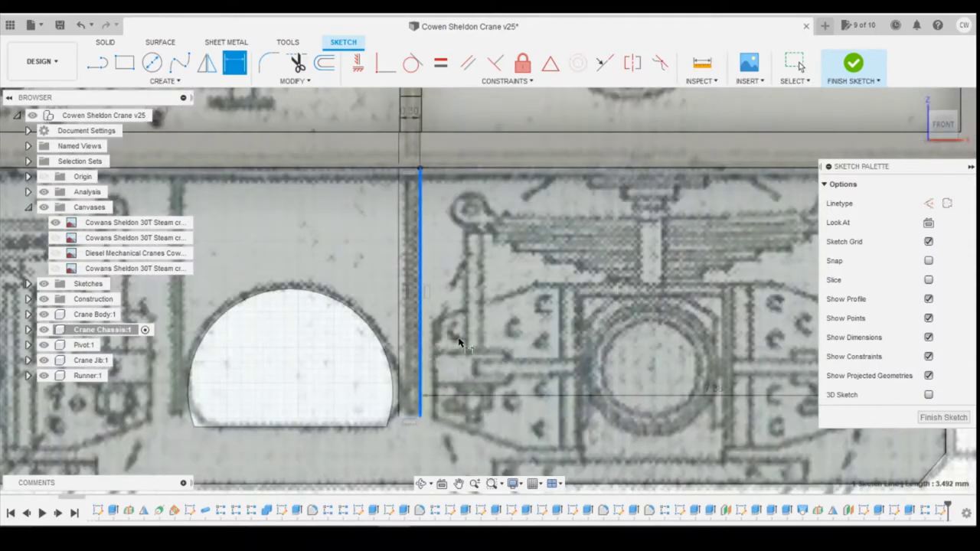
{"action": "left_click", "coordinate": [463, 340]}
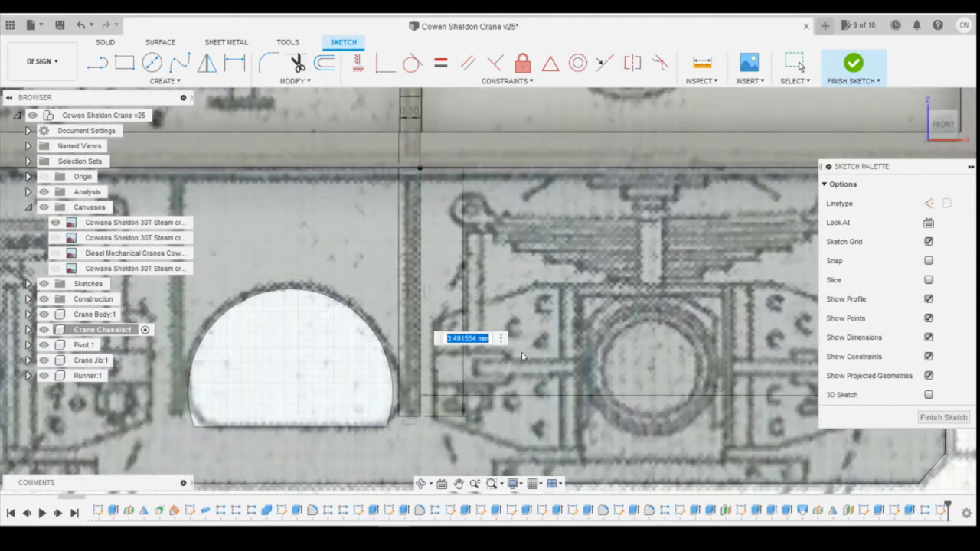
{"action": "type", "text": "3.5"}
{"action": "key", "text": "Return"}
{"action": "key", "text": "Escape"}
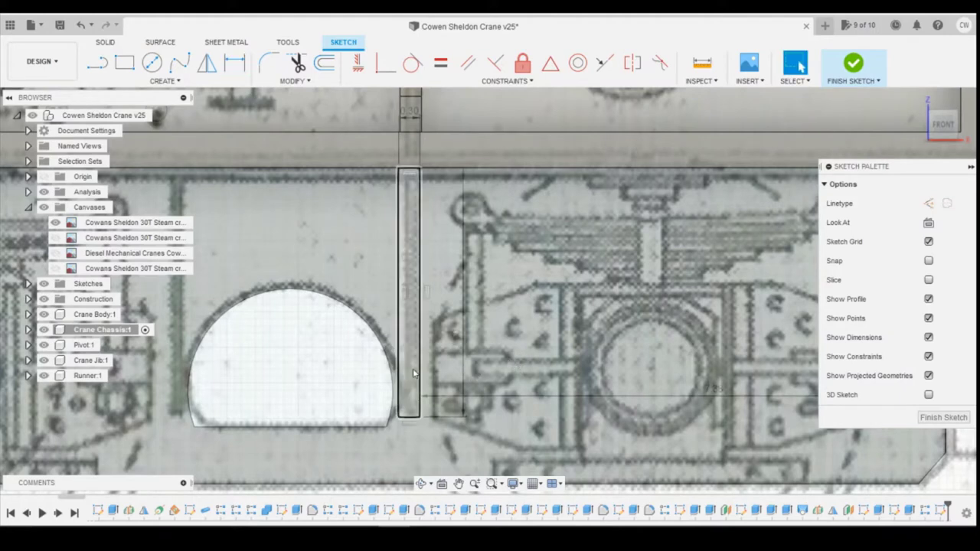
Check the ribs in the Photos viewer, hide the side-elevation canvas, and extrude the rib rectangle 0.80 mm outward with the Join operation
{"action": "right_click", "coordinate": [414, 373]}
{"action": "left_click", "coordinate": [464, 350]}
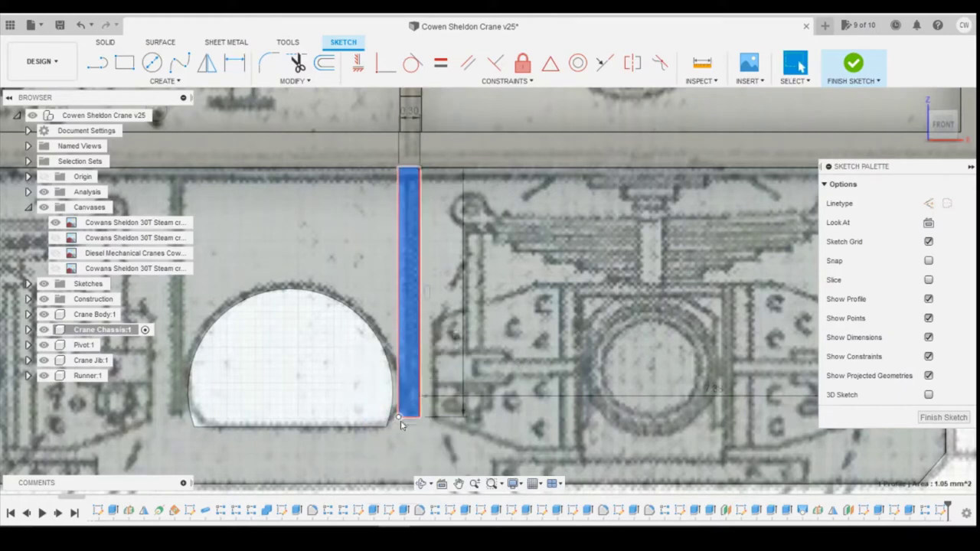
{"action": "left_click", "coordinate": [499, 460]}
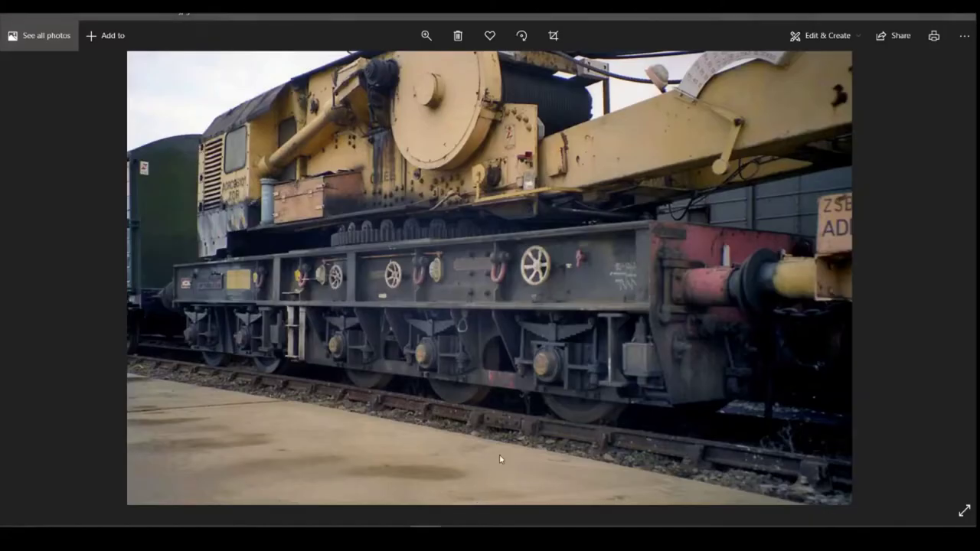
{"action": "scroll", "coordinate": [497, 314], "scroll_direction": "down", "scroll_amount": 1}
{"action": "scroll", "coordinate": [469, 343], "scroll_direction": "up", "scroll_amount": 1}
{"action": "left_click", "coordinate": [421, 526]}
{"action": "mouse_move", "coordinate": [947, 125]}
{"action": "left_mouse_down"}
{"action": "mouse_move", "coordinate": [913, 129]}
{"action": "mouse_move", "coordinate": [864, 93]}
{"action": "mouse_move", "coordinate": [859, 101]}
{"action": "left_mouse_up"}
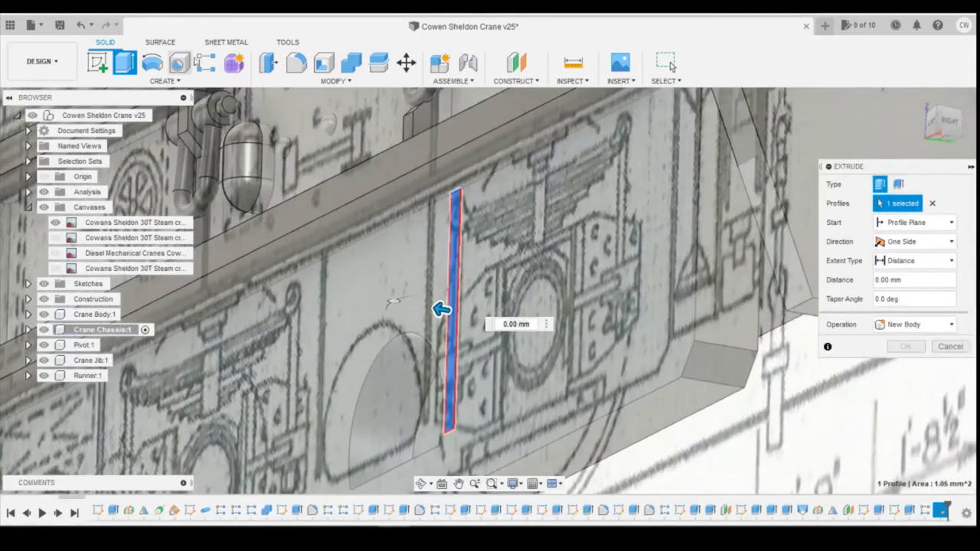
{"action": "left_click", "coordinate": [56, 222]}
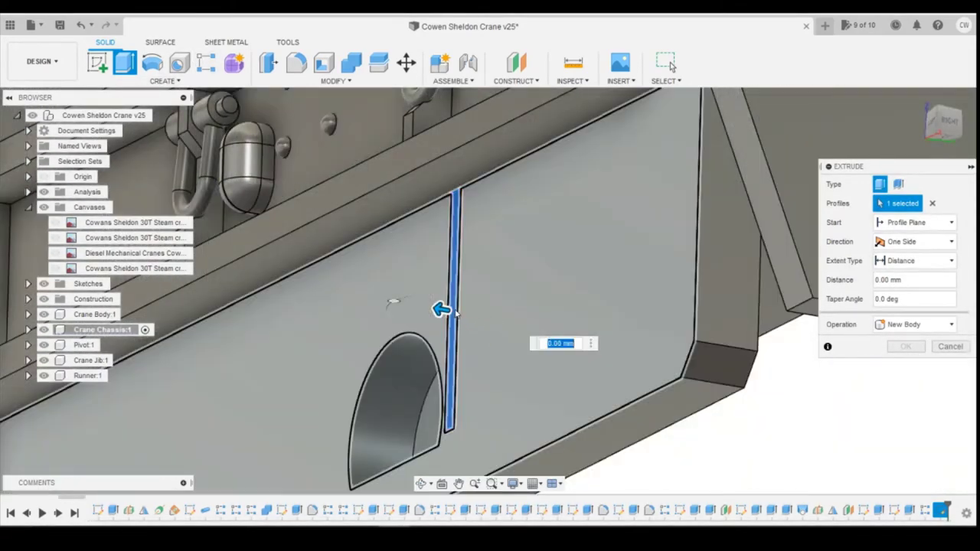
{"action": "left_click_drag", "start_coordinate": [442, 309], "coordinate": [391, 300]}
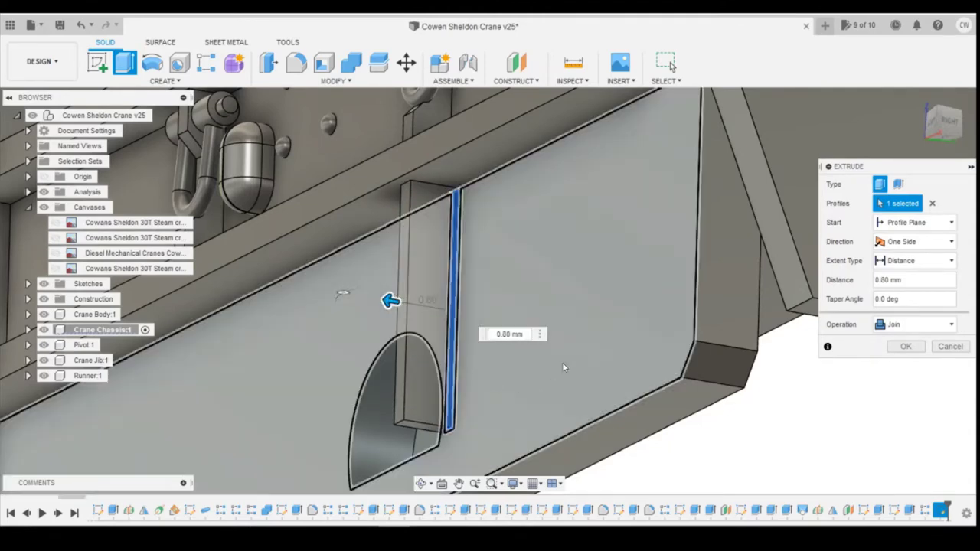
{"action": "left_click", "coordinate": [905, 346]}
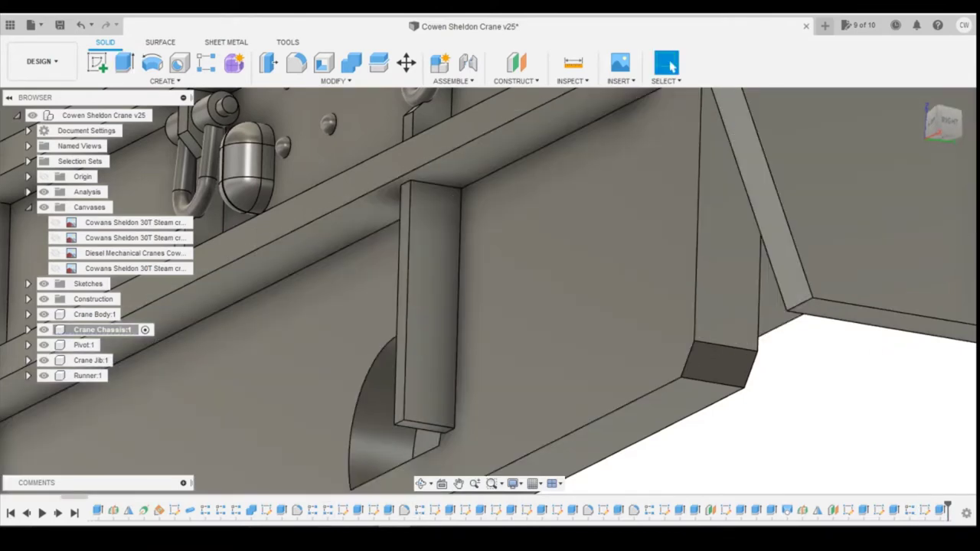
Switch to the crane photo in the Photos viewer and zoom in on the ribs and openings between the wheels
{"action": "left_click", "coordinate": [480, 508]}
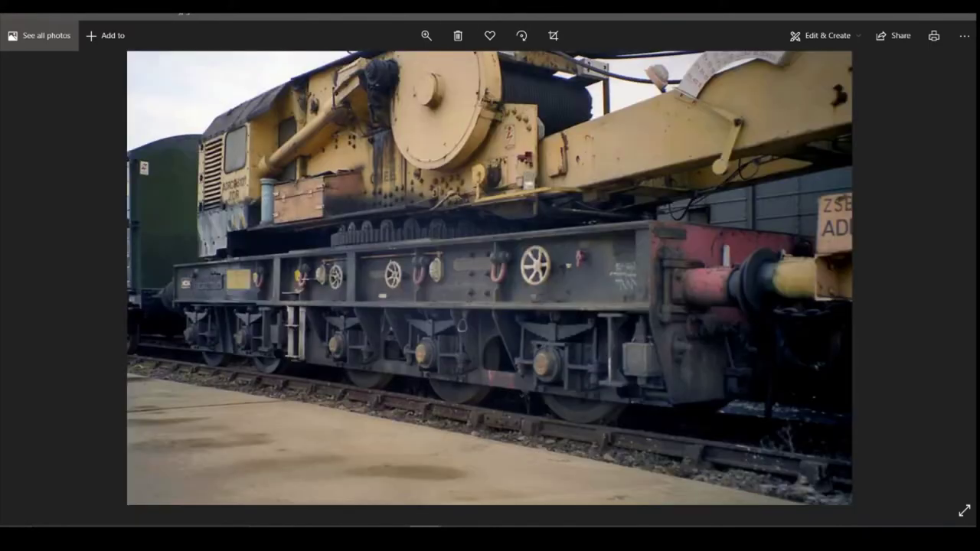
{"action": "left_click", "coordinate": [425, 36]}
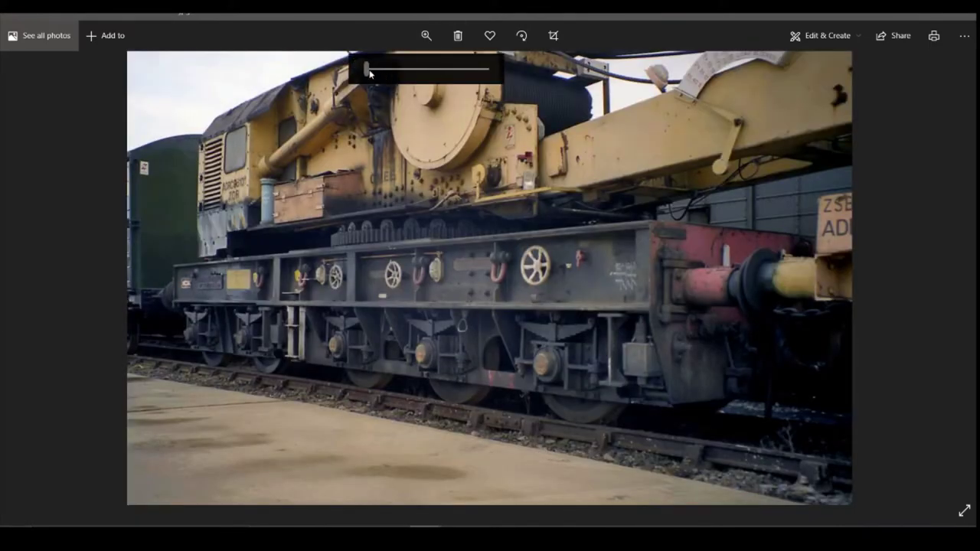
{"action": "left_click_drag", "start_coordinate": [366, 69], "coordinate": [428, 70]}
{"action": "left_click_drag", "start_coordinate": [496, 432], "coordinate": [495, 363]}
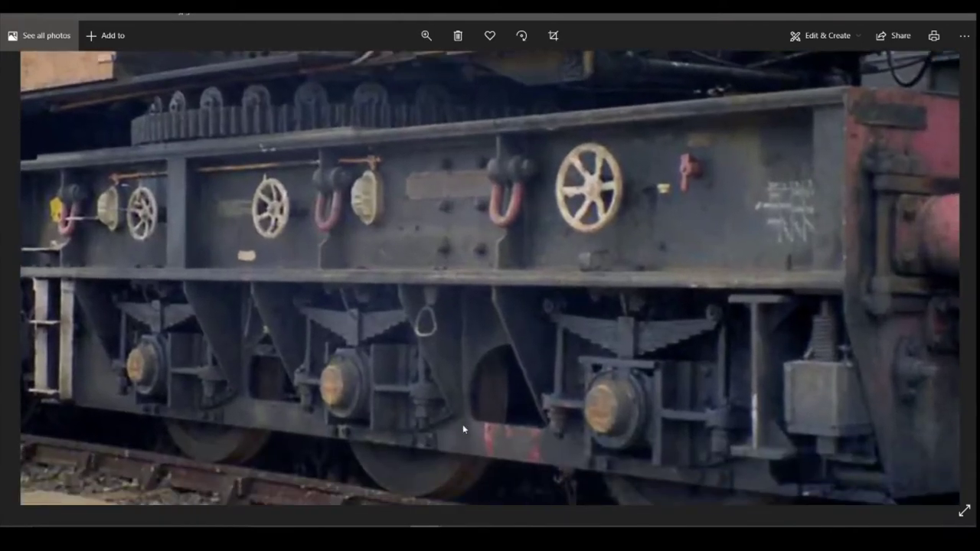
Return to Fusion 360 and start a sketch on the rib's side face with Slice enabled
{"action": "mouse_move", "coordinate": [435, 521]}
{"action": "left_click", "coordinate": [498, 482]}
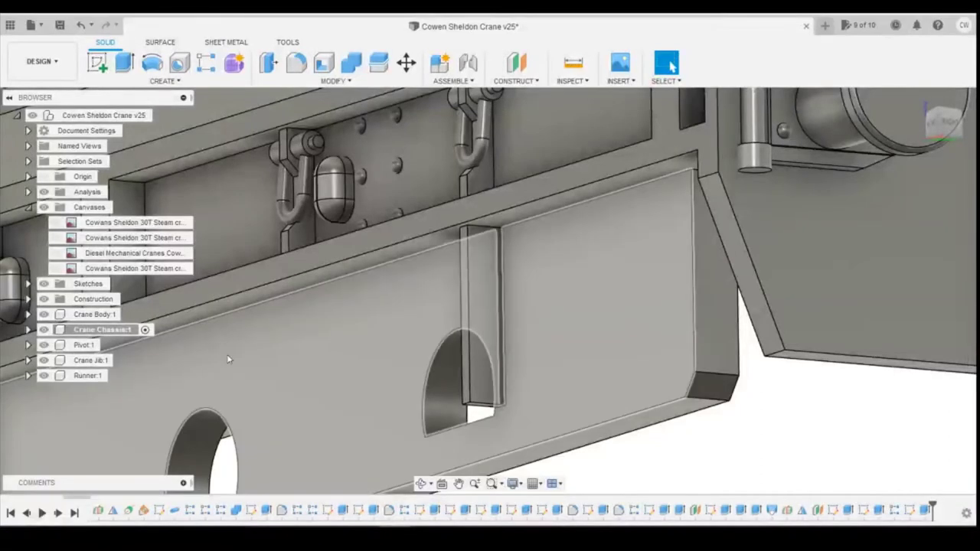
{"action": "left_click", "coordinate": [98, 62]}
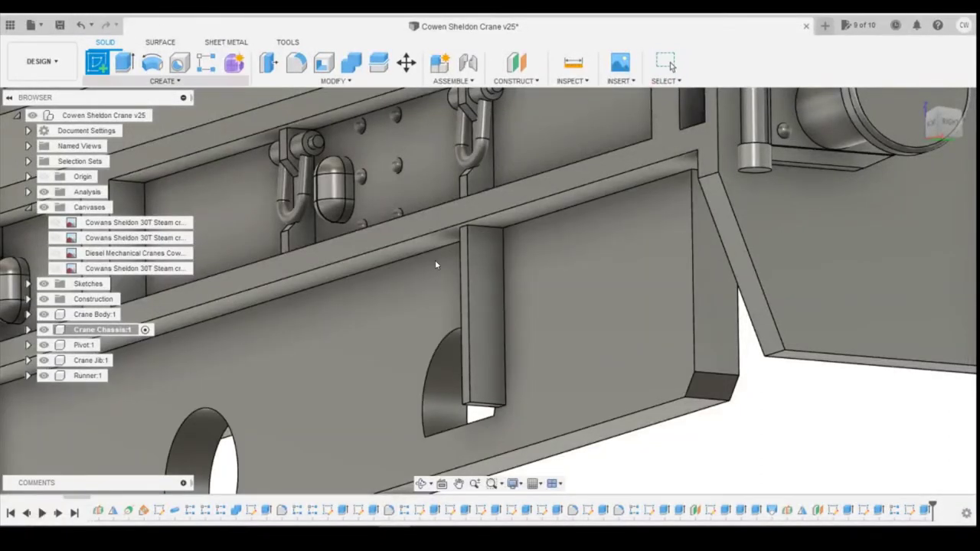
{"action": "left_click", "coordinate": [494, 292]}
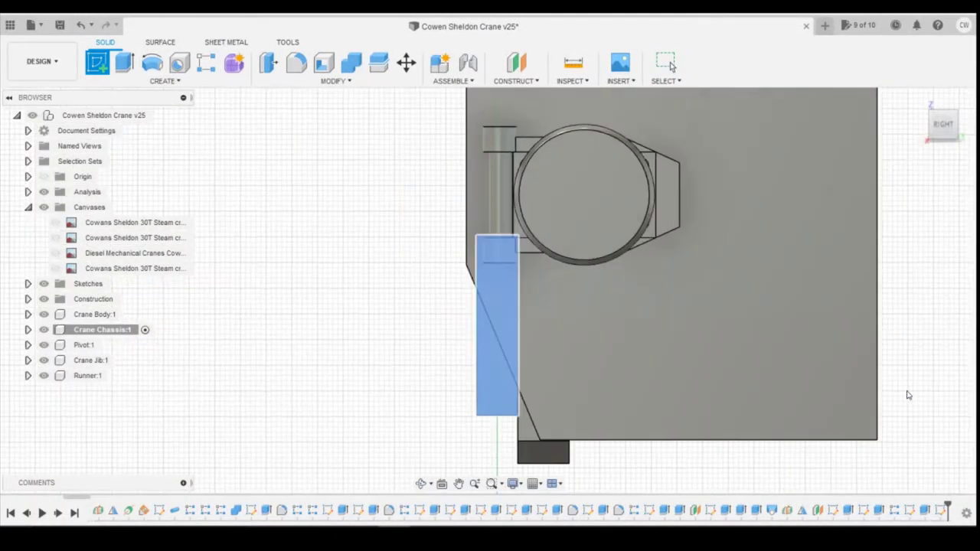
{"action": "left_click", "coordinate": [929, 280]}
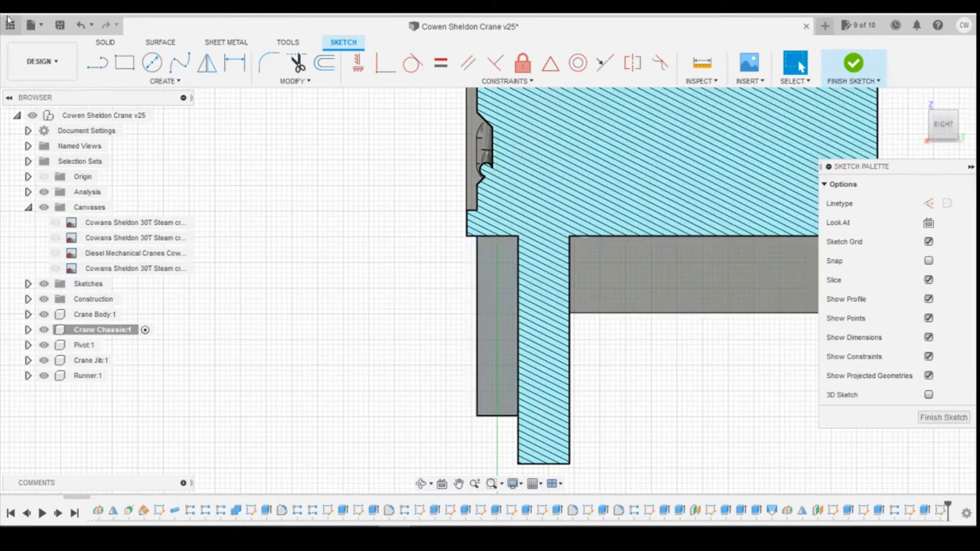
Draw a slanted line about 3.25 mm long from the upper part of the rib's outer edge to its bottom edge
{"action": "left_click", "coordinate": [100, 64]}
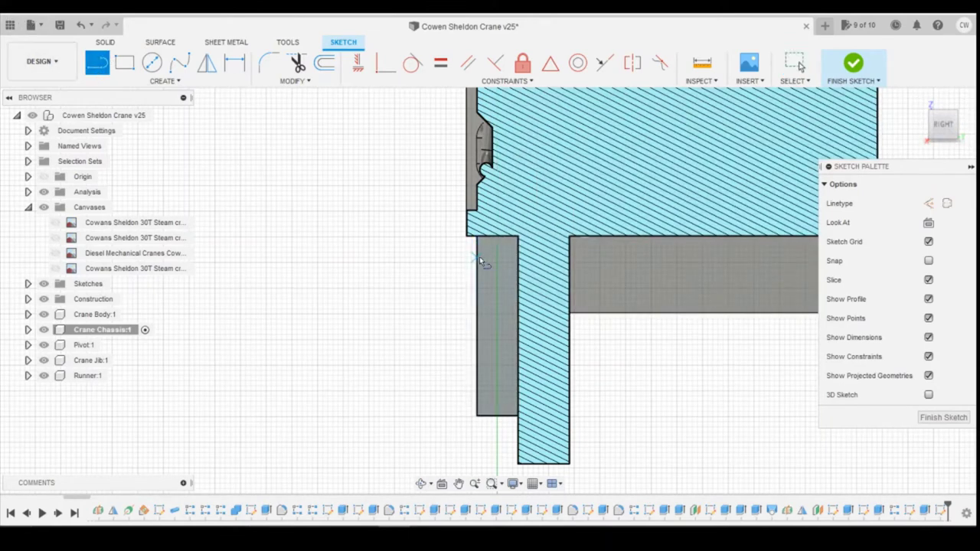
{"action": "left_click", "coordinate": [478, 253]}
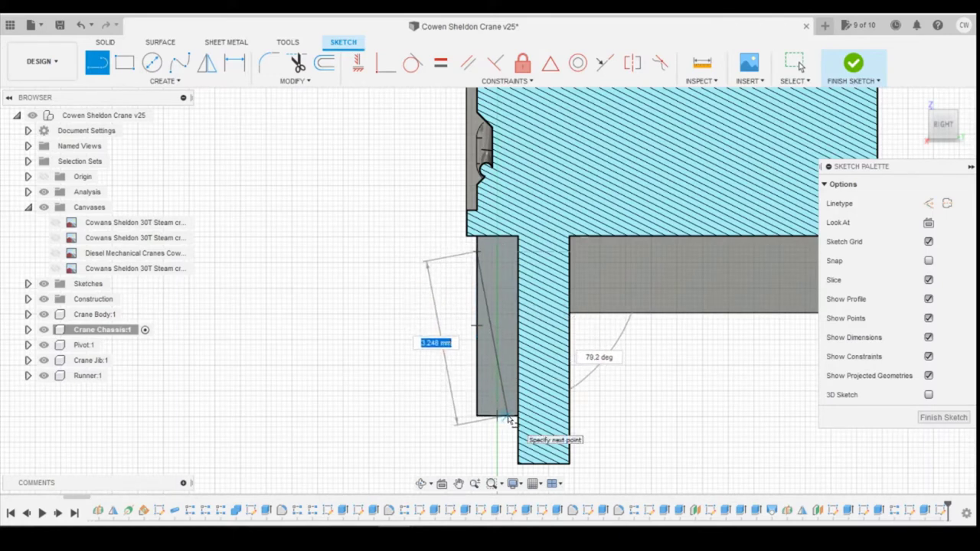
{"action": "left_click", "coordinate": [507, 416]}
{"action": "key", "text": "Escape"}
Dimension the slanted line's lower end 0.2 mm from the frame plate
{"action": "key", "text": "d"}
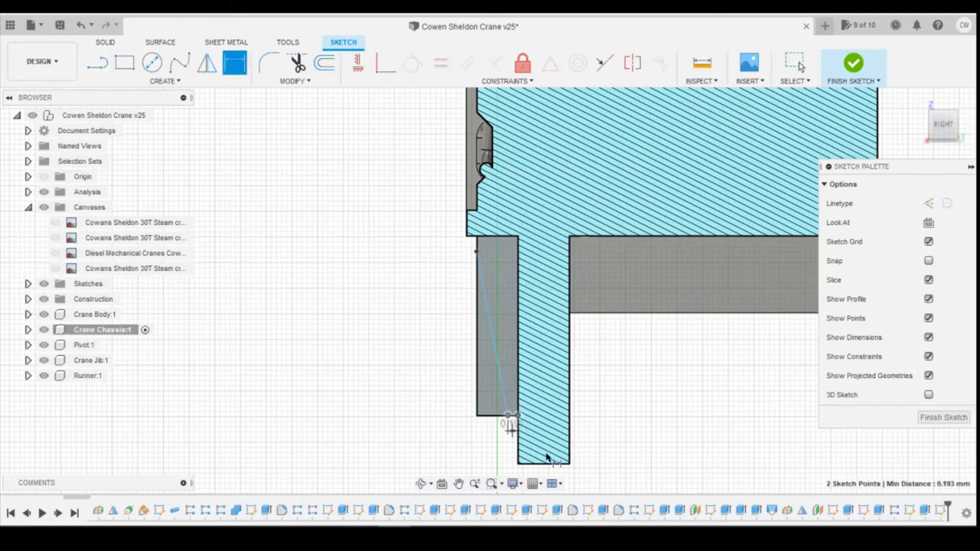
{"action": "left_click", "coordinate": [511, 429]}
{"action": "key", "text": "Return"}
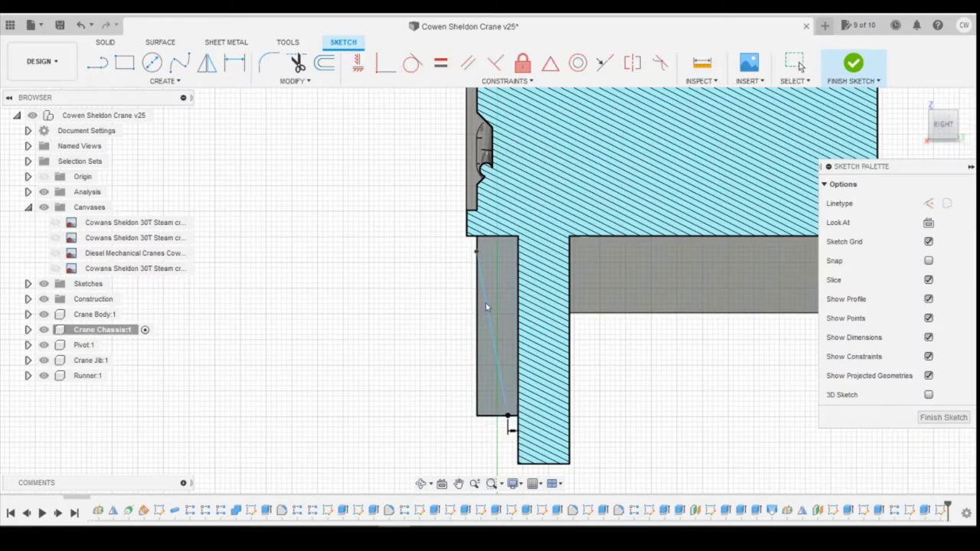
Dimension the slanted line's upper end 0.3 mm below the rib's top outer corner
{"action": "key", "text": "d"}
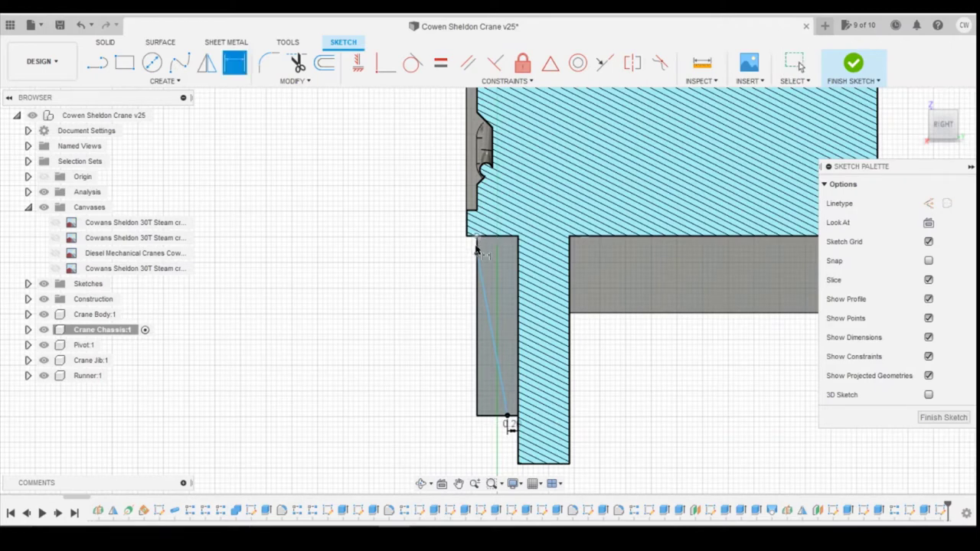
{"action": "left_click", "coordinate": [478, 257]}
{"action": "left_click", "coordinate": [476, 237]}
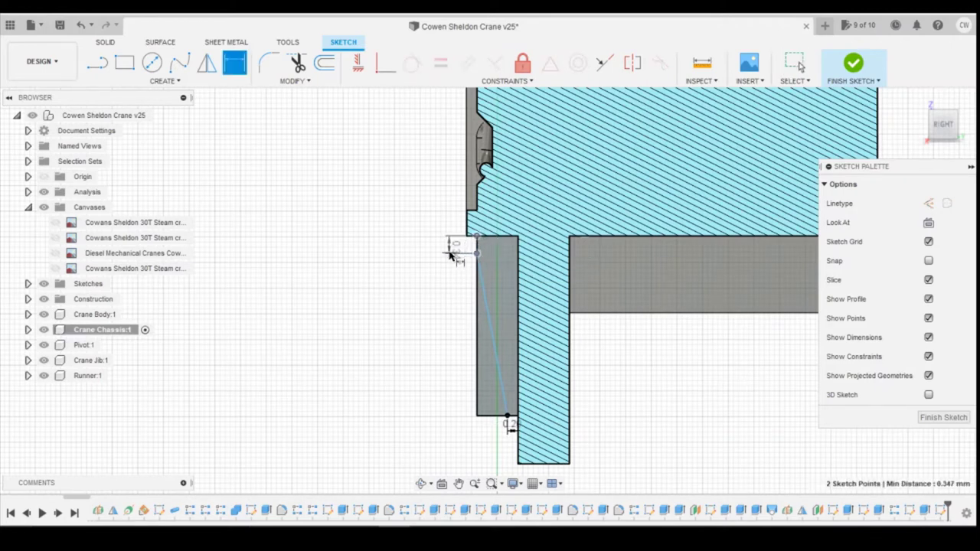
{"action": "left_click", "coordinate": [450, 244]}
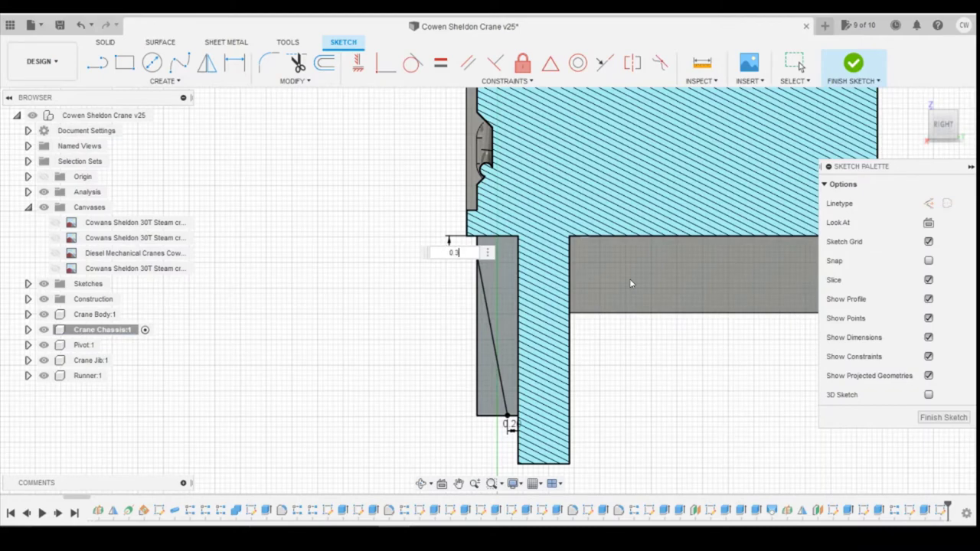
{"action": "type", "text": "0.3"}
{"action": "key", "text": "Return"}
{"action": "key", "text": "Escape"}
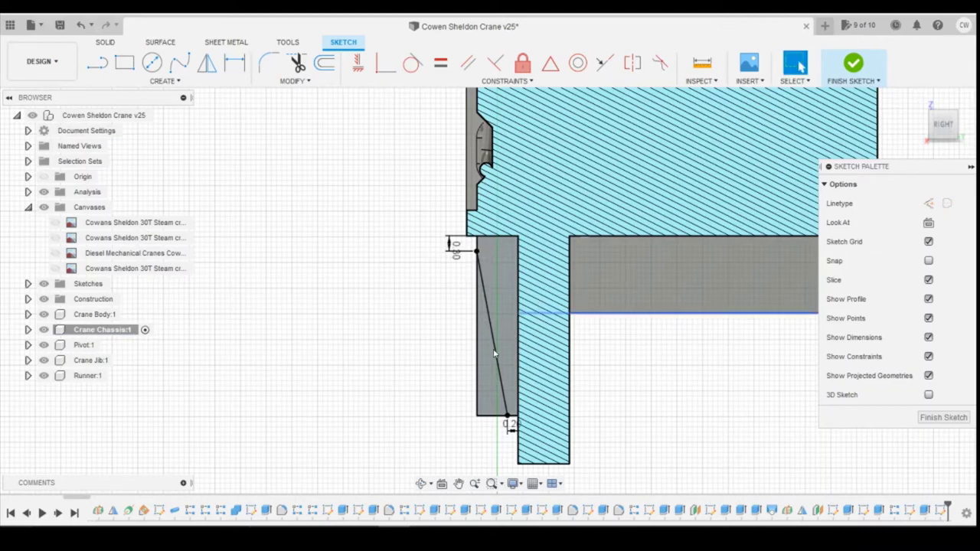
Extrude the triangular profile outside the slanted line -1.20 mm through the rib with the Cut operation
{"action": "right_click", "coordinate": [486, 373]}
{"action": "left_click", "coordinate": [481, 427]}
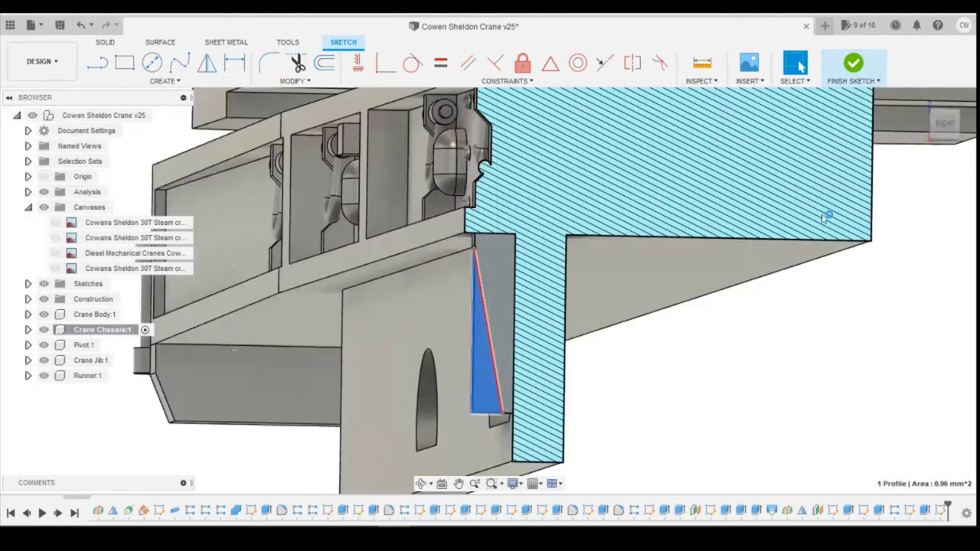
{"action": "left_click_drag", "start_coordinate": [488, 320], "coordinate": [444, 334]}
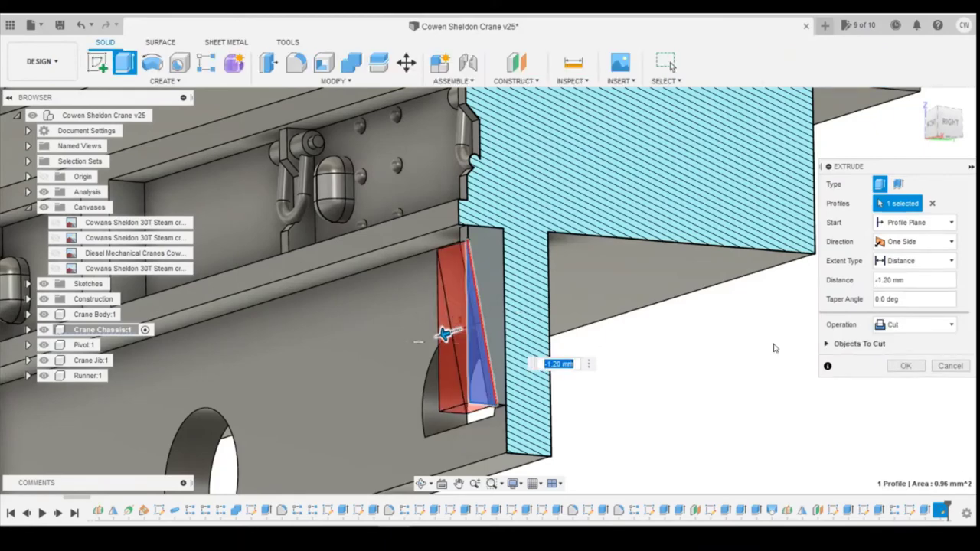
{"action": "left_click", "coordinate": [904, 365]}
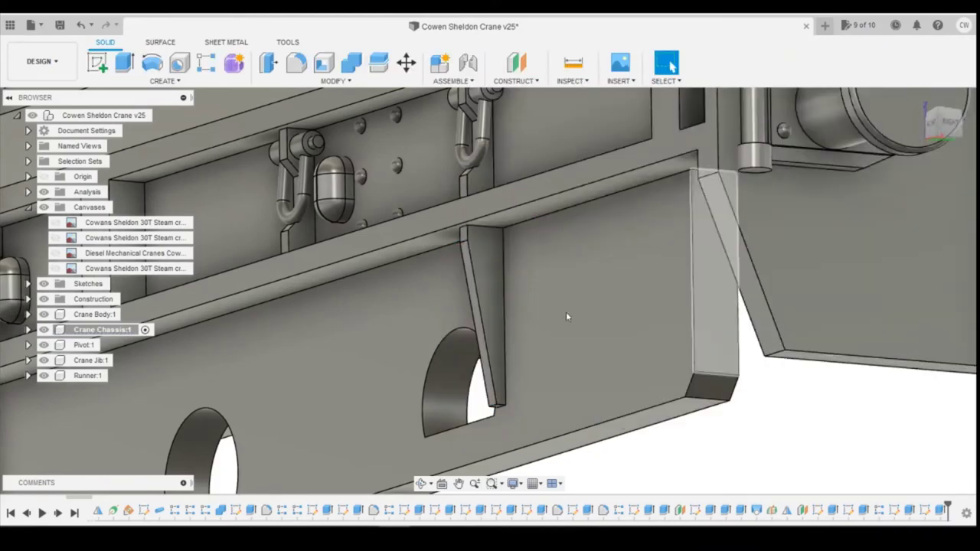
Compare the tapered rib with the crane photo in the Photos viewer and look over the frame plate in the model
{"action": "scroll", "coordinate": [602, 367], "scroll_direction": "down", "scroll_amount": 3}
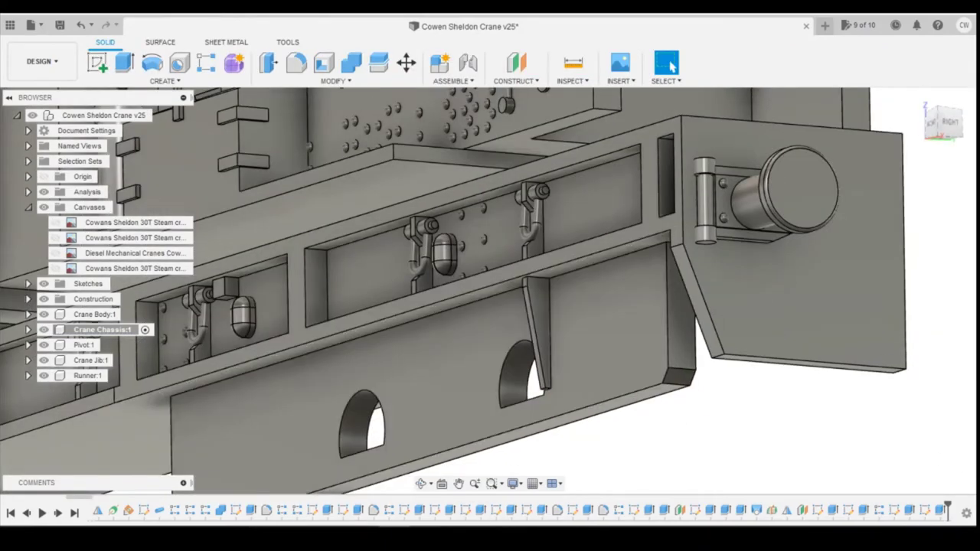
{"action": "mouse_move", "coordinate": [425, 527]}
{"action": "left_click", "coordinate": [495, 511]}
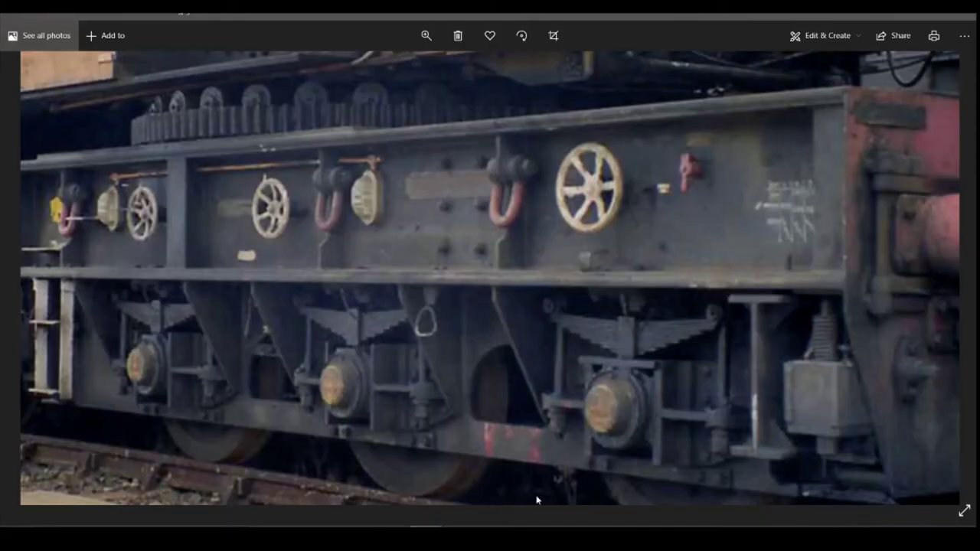
{"action": "left_click", "coordinate": [395, 526]}
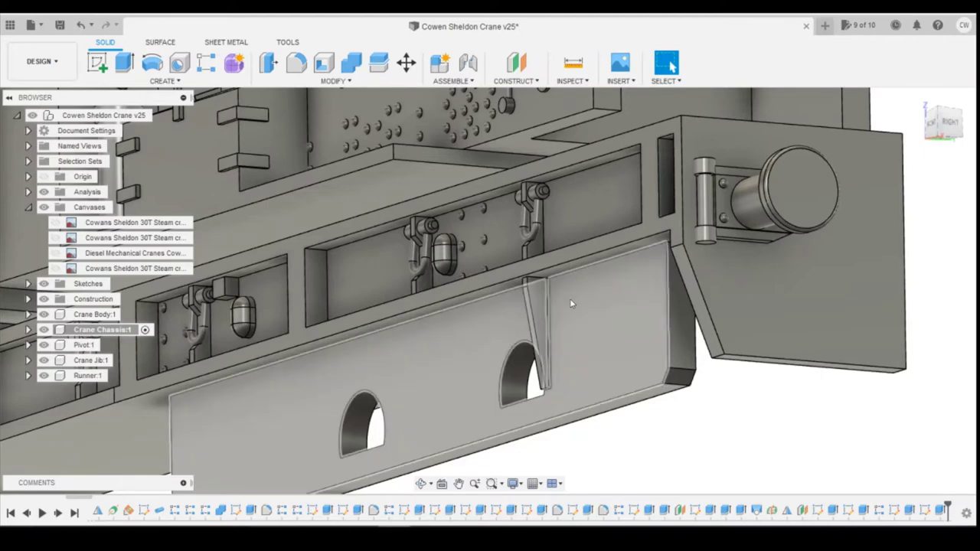
{"action": "scroll", "coordinate": [904, 251], "scroll_direction": "down", "scroll_amount": 1}
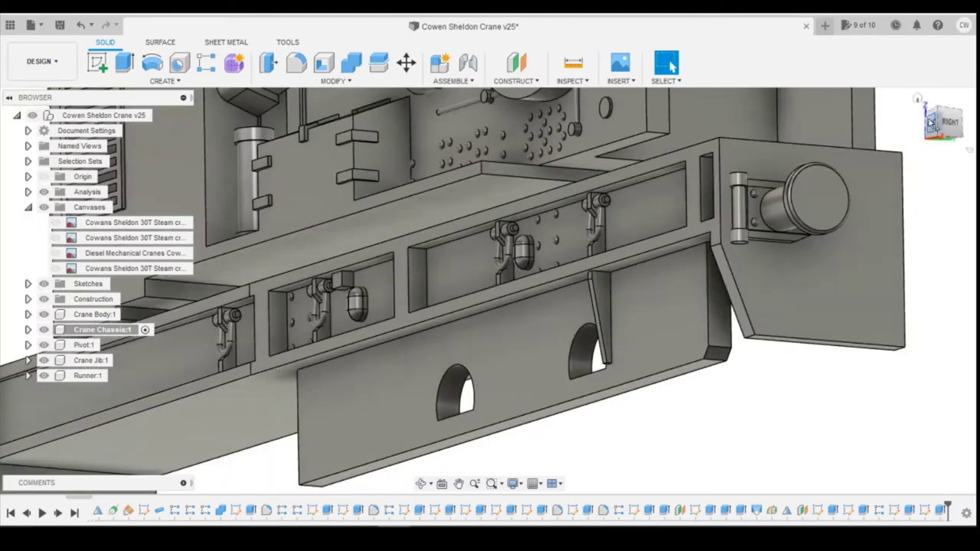
{"action": "left_click_drag", "start_coordinate": [932, 121], "coordinate": [913, 141]}
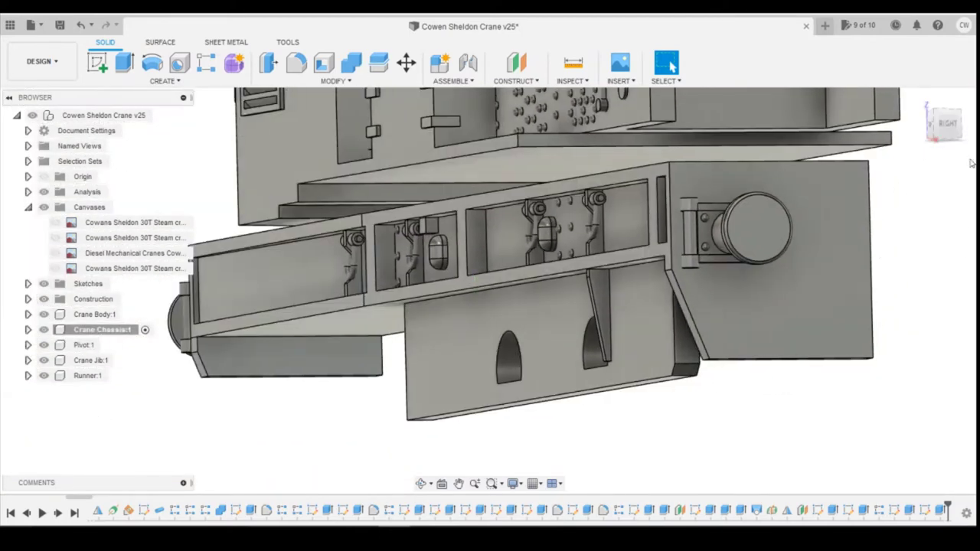
{"action": "middle_click_drag", "start_coordinate": [490, 291], "coordinate": [737, 291], "text": "shift"}
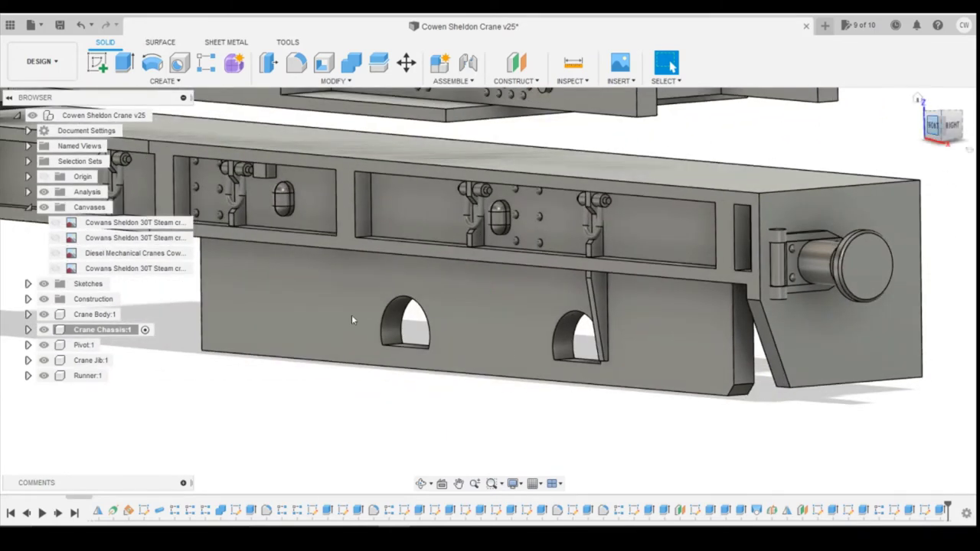
Start a rectangular pattern of the rib's extrude and taper cut features, directed along the frame plate's bottom edge
{"action": "left_click", "coordinate": [203, 66]}
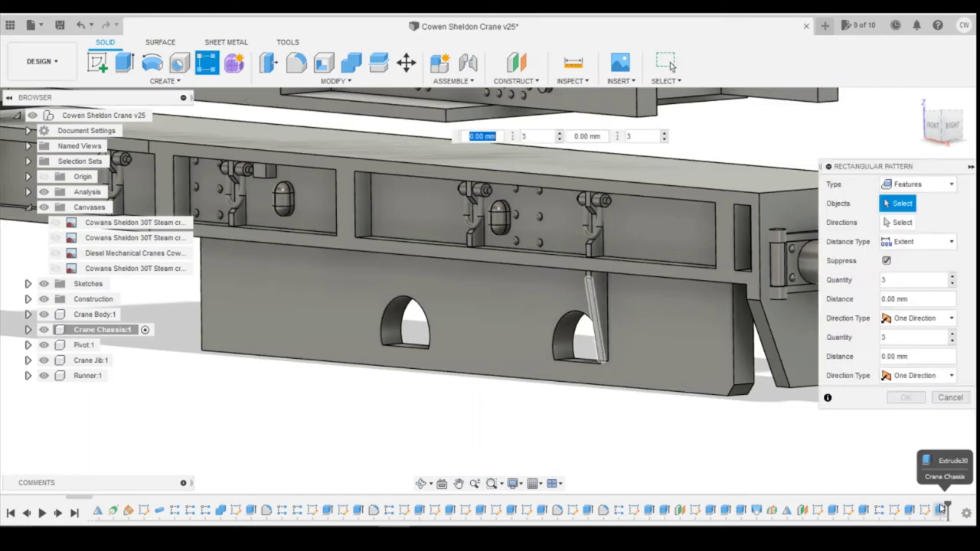
{"action": "left_click", "coordinate": [941, 510]}
{"action": "left_click", "coordinate": [909, 510]}
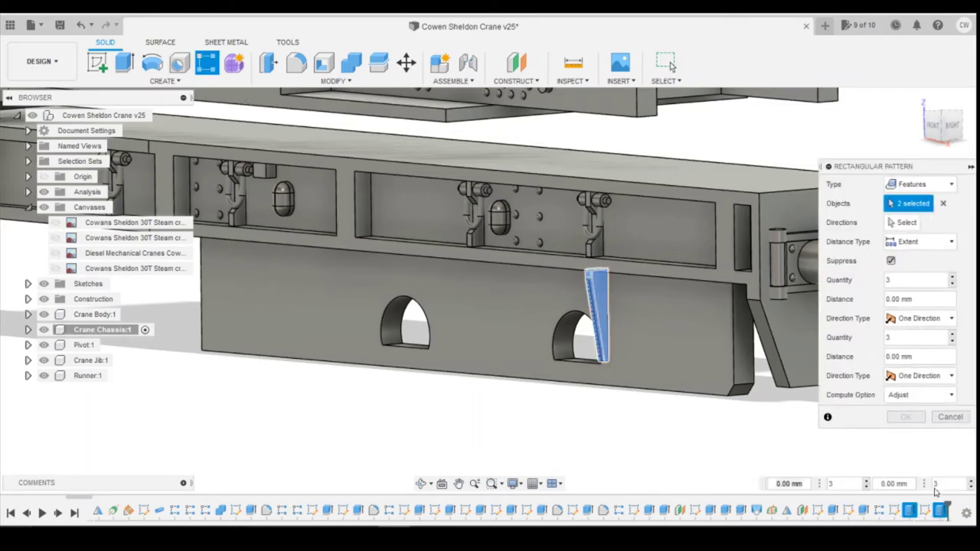
{"action": "left_click", "coordinate": [933, 127]}
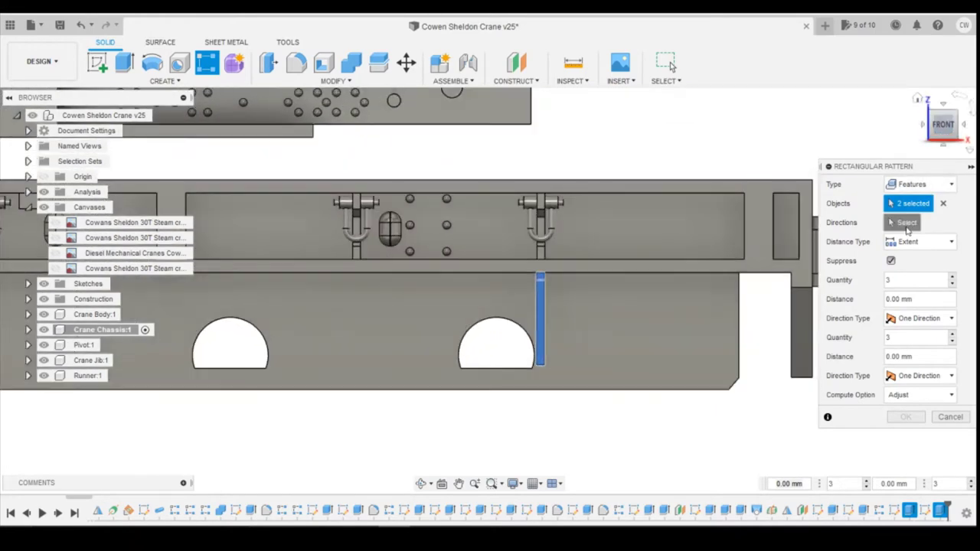
{"action": "left_click", "coordinate": [414, 390]}
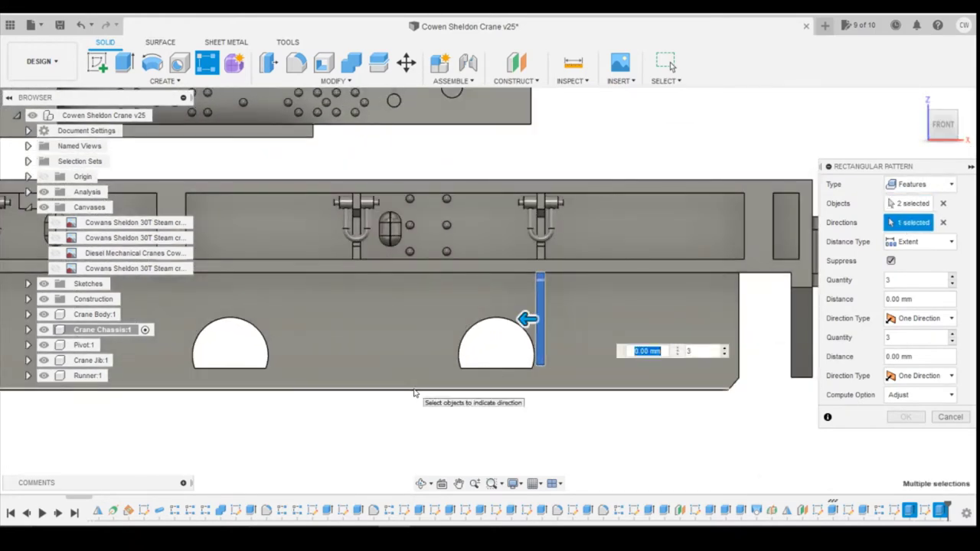
Show the side-elevation canvas and set the rib pattern to a 3.50 mm distance with a quantity of 2
{"action": "left_click", "coordinate": [55, 222]}
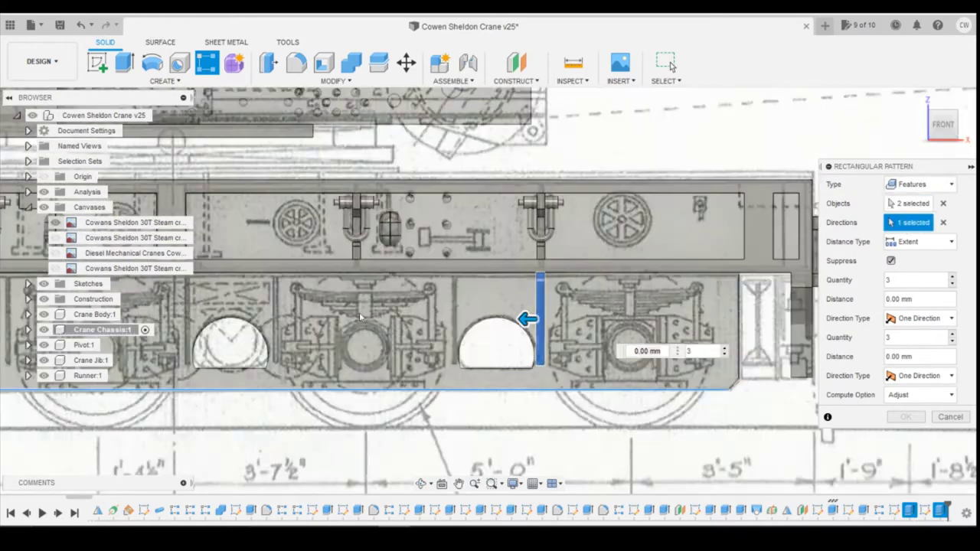
{"action": "scroll", "coordinate": [656, 436], "scroll_direction": "down", "scroll_amount": 2}
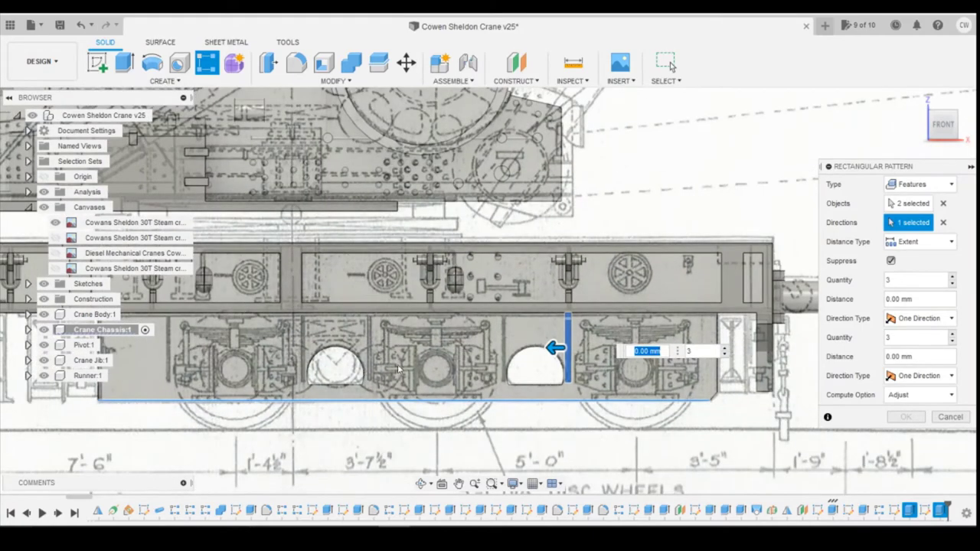
{"action": "left_click_drag", "start_coordinate": [555, 348], "coordinate": [496, 348]}
{"action": "scroll", "coordinate": [494, 354], "scroll_direction": "up", "scroll_amount": 2}
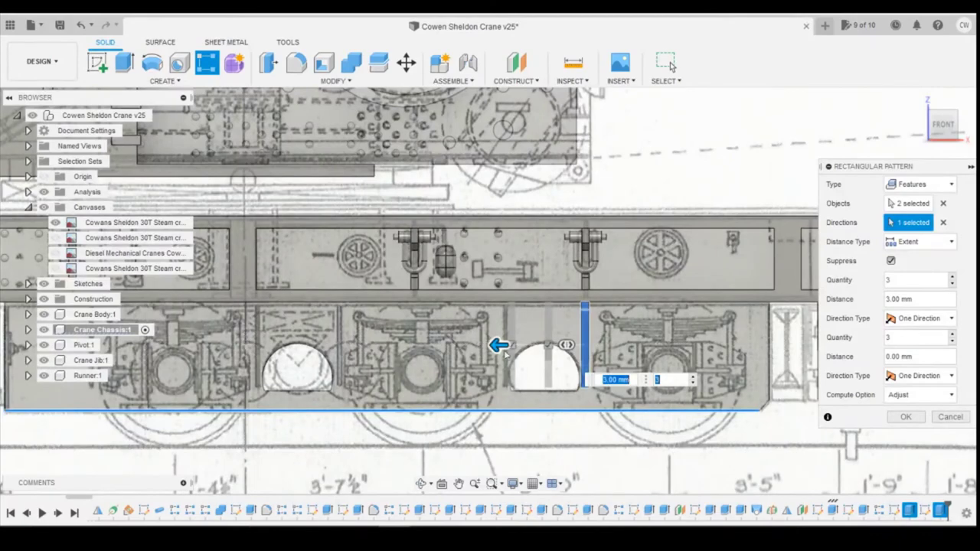
{"action": "scroll", "coordinate": [494, 347], "scroll_direction": "up", "scroll_amount": 2}
{"action": "type", "text": "3.5"}
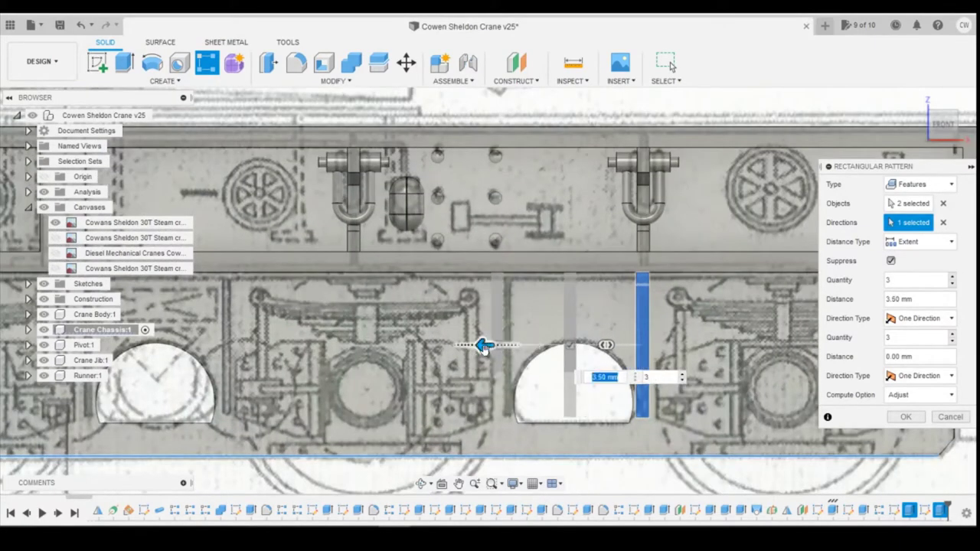
{"action": "key", "text": "Tab"}
{"action": "scroll", "coordinate": [500, 359], "scroll_direction": "up", "scroll_amount": 2}
{"action": "type", "text": "2"}
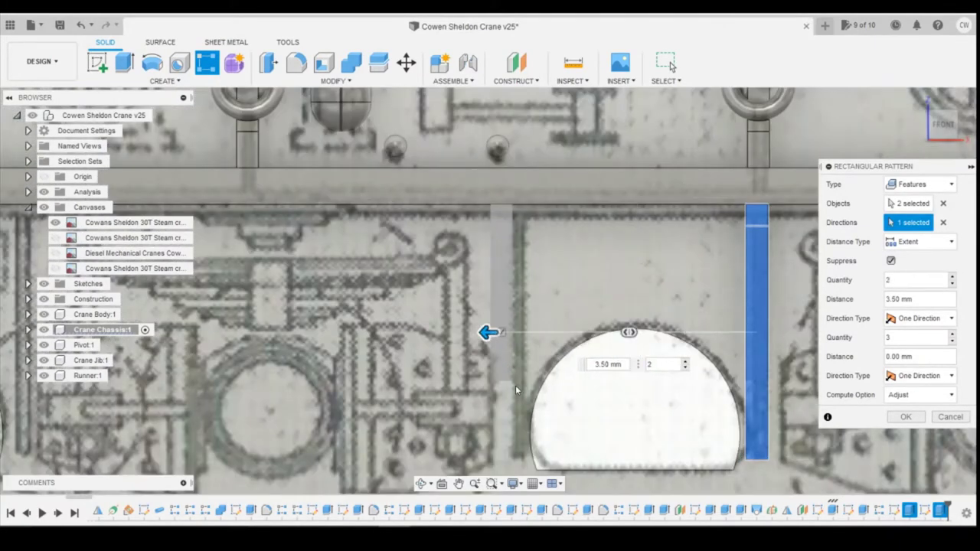
Adjust the pattern distance to 3.35 mm to match the rib on the drawing and complete the pattern
{"action": "left_click_drag", "start_coordinate": [488, 333], "coordinate": [499, 334]}
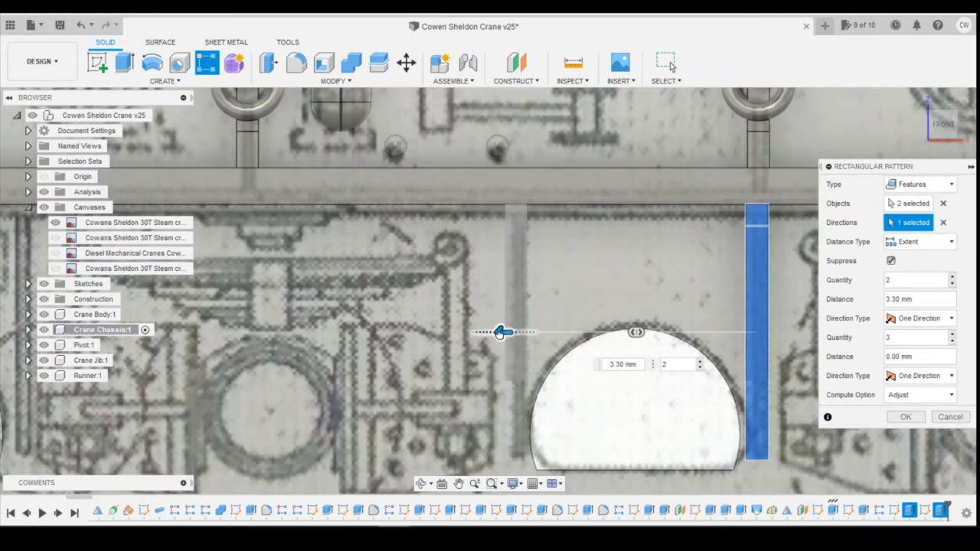
{"action": "scroll", "coordinate": [591, 433], "scroll_direction": "up", "scroll_amount": 3}
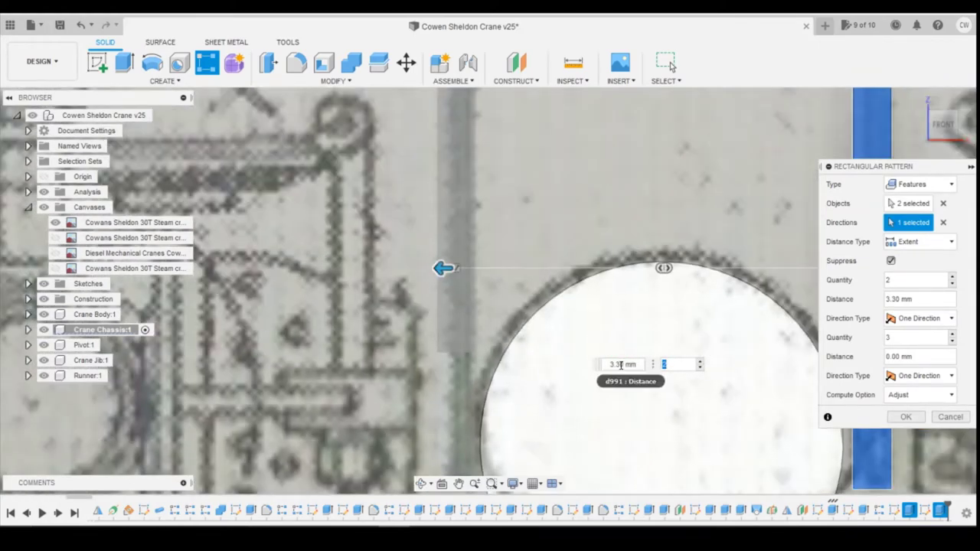
{"action": "left_click", "coordinate": [628, 366]}
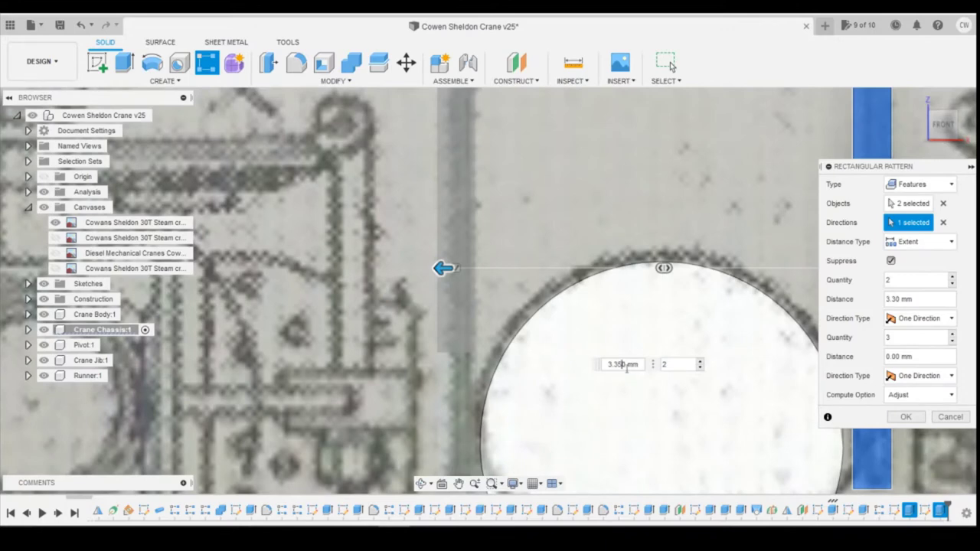
{"action": "key", "text": "Return"}
{"action": "scroll", "coordinate": [619, 385], "scroll_direction": "down", "scroll_amount": 2}
{"action": "key", "text": "Return"}
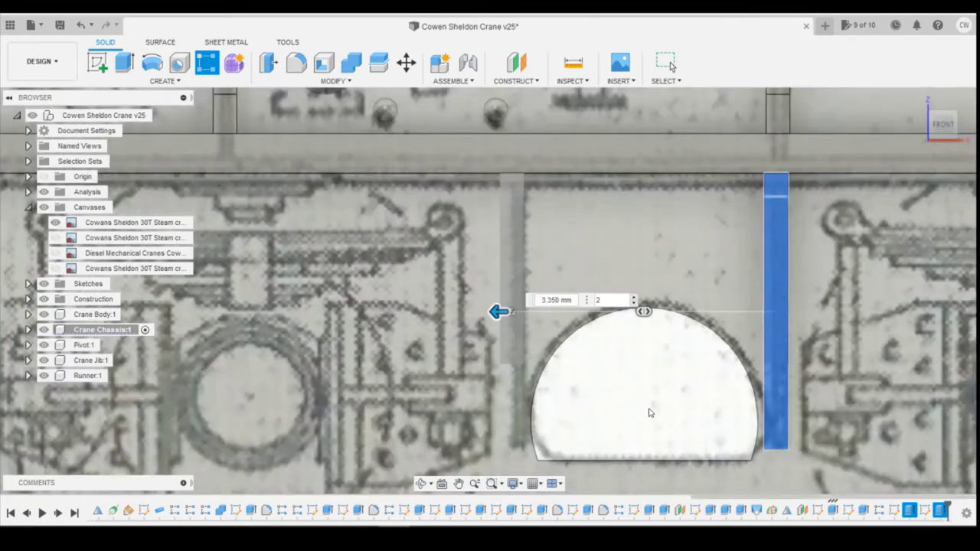
{"action": "scroll", "coordinate": [650, 426], "scroll_direction": "down", "scroll_amount": 2}
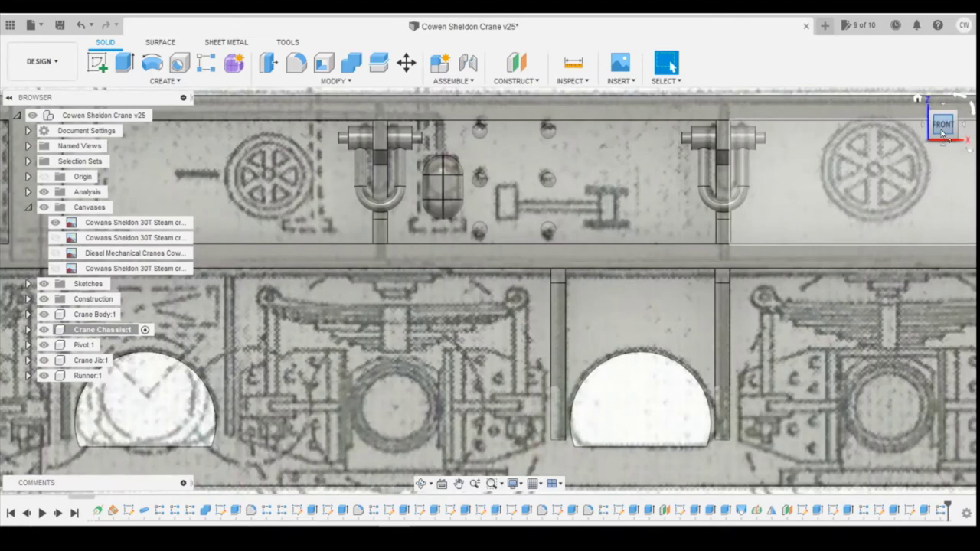
Start a rectangular pattern of the rib's extrude, taper cut and existing rib pattern, directed along the frame plate's bottom edge
{"action": "middle_click_drag", "start_coordinate": [490, 291], "coordinate": [511, 268], "text": "shift"}
{"action": "scroll", "coordinate": [934, 435], "scroll_direction": "down", "scroll_amount": 2}
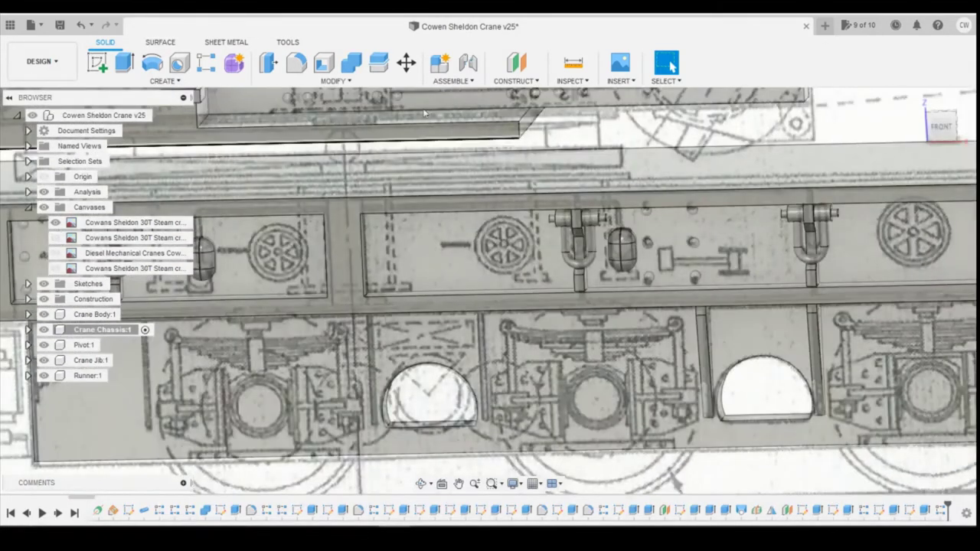
{"action": "left_click", "coordinate": [206, 62]}
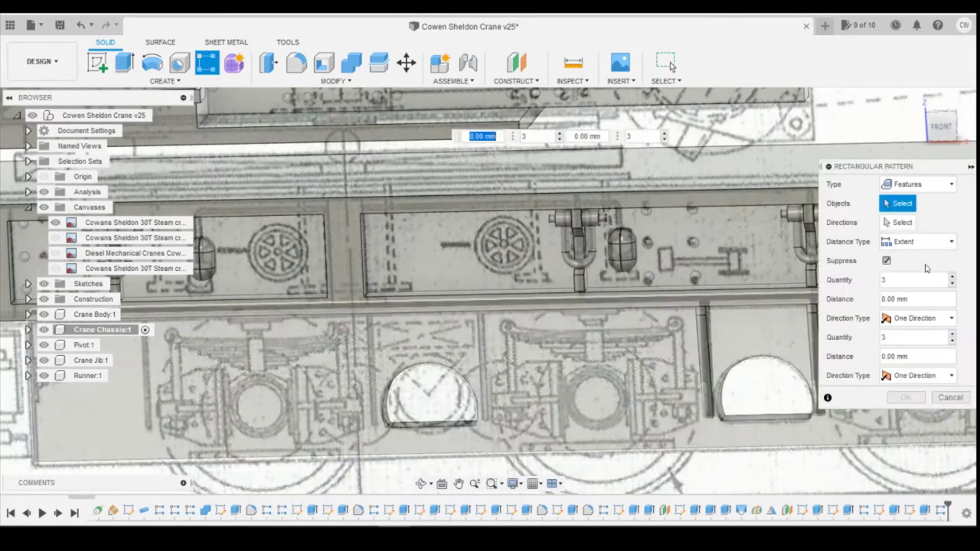
{"action": "left_click", "coordinate": [940, 512]}
{"action": "left_click", "coordinate": [925, 512]}
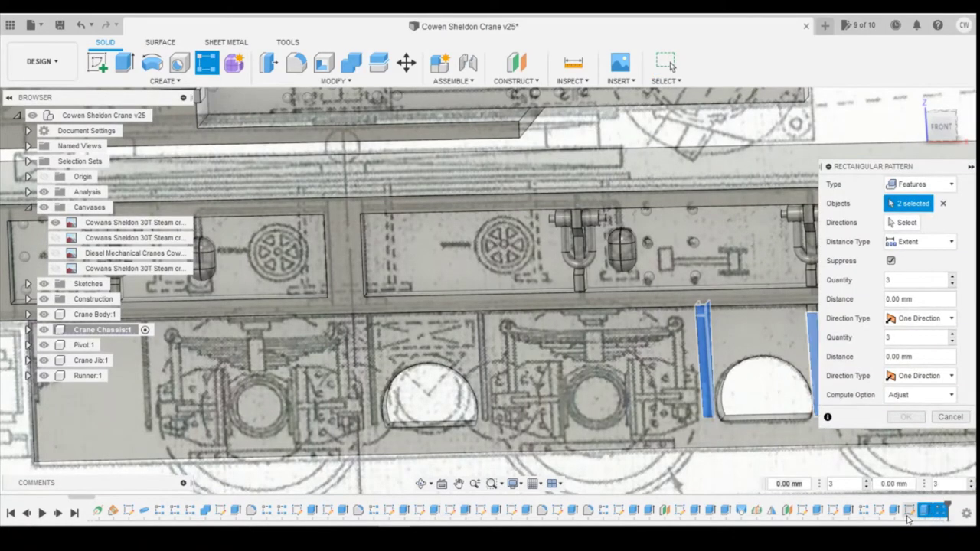
{"action": "left_click", "coordinate": [895, 512]}
{"action": "left_click", "coordinate": [903, 222]}
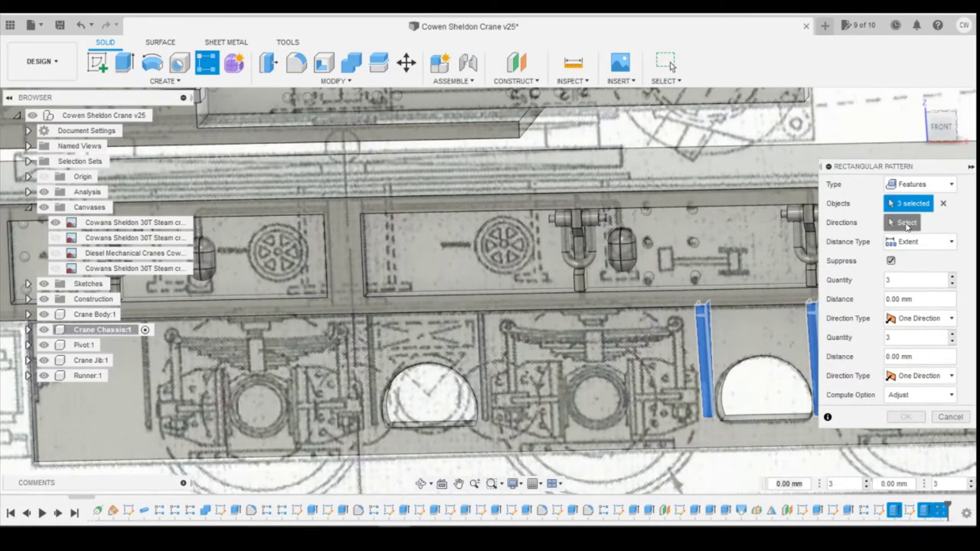
{"action": "left_click", "coordinate": [624, 452]}
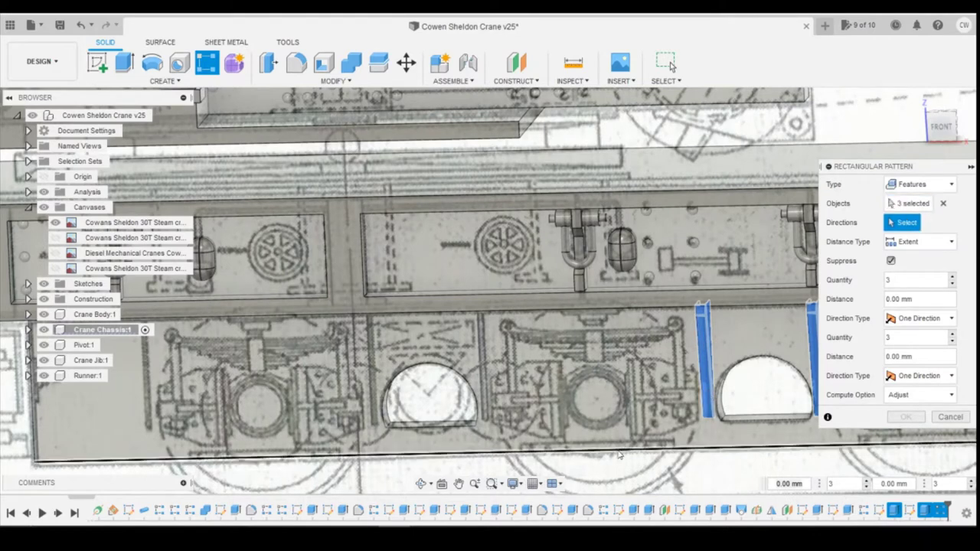
Set the rib pair's pattern to a 10.10 mm distance and a quantity of 2, matching the ribs beside the second half-round opening, and complete it
{"action": "left_click", "coordinate": [938, 132]}
{"action": "left_click_drag", "start_coordinate": [729, 385], "coordinate": [392, 389]}
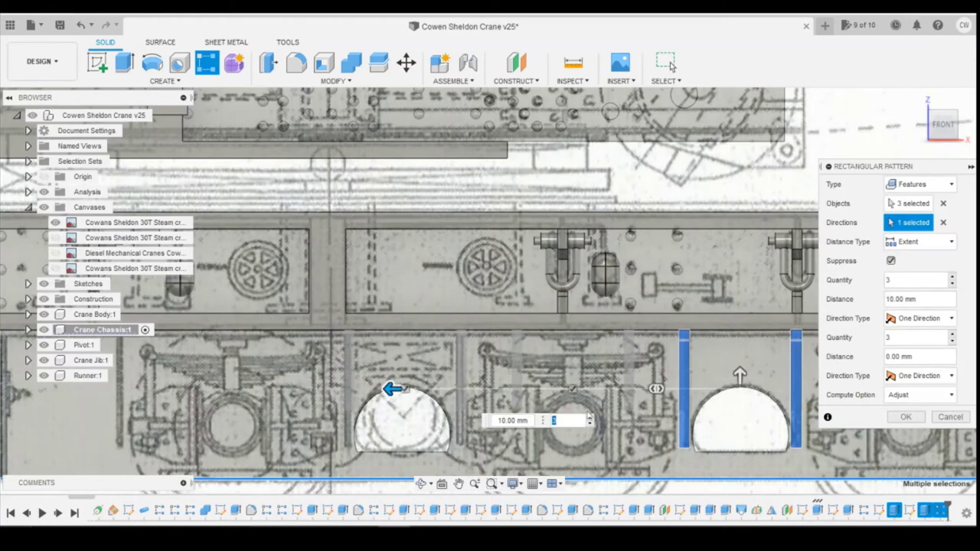
{"action": "left_click", "coordinate": [590, 424]}
{"action": "scroll", "coordinate": [411, 408], "scroll_direction": "up", "scroll_amount": 3}
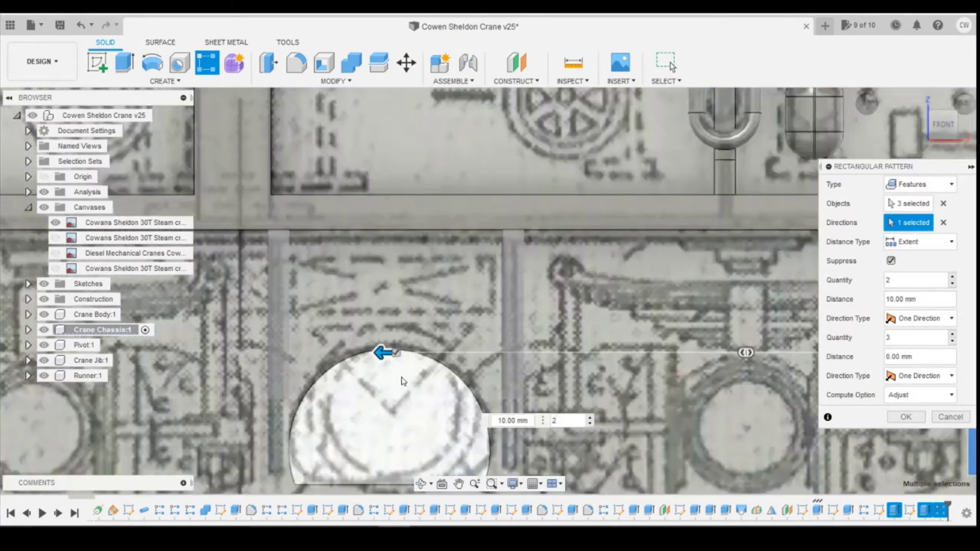
{"action": "scroll", "coordinate": [401, 381], "scroll_direction": "up", "scroll_amount": 1}
{"action": "left_click_drag", "start_coordinate": [387, 351], "coordinate": [376, 350]}
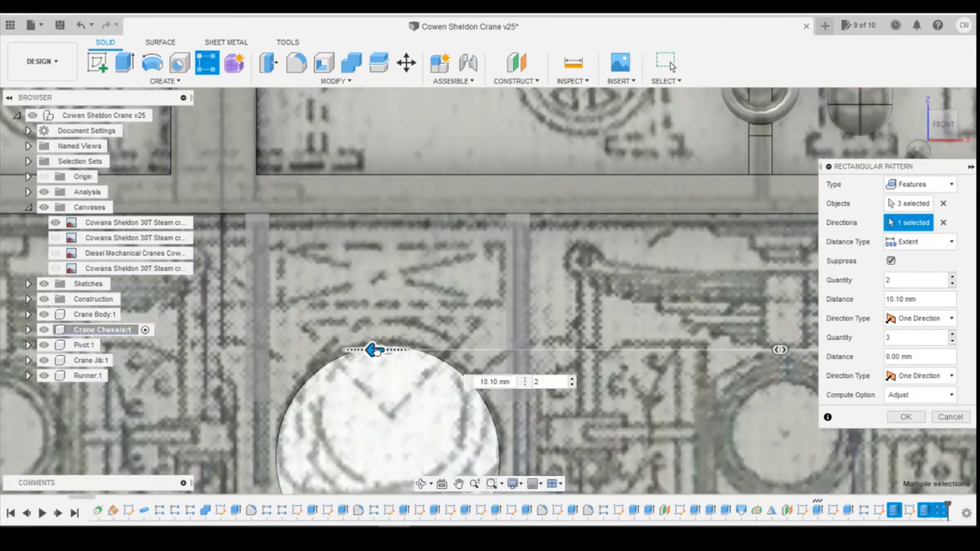
{"action": "scroll", "coordinate": [470, 422], "scroll_direction": "down", "scroll_amount": 2}
{"action": "scroll", "coordinate": [557, 430], "scroll_direction": "up", "scroll_amount": 3}
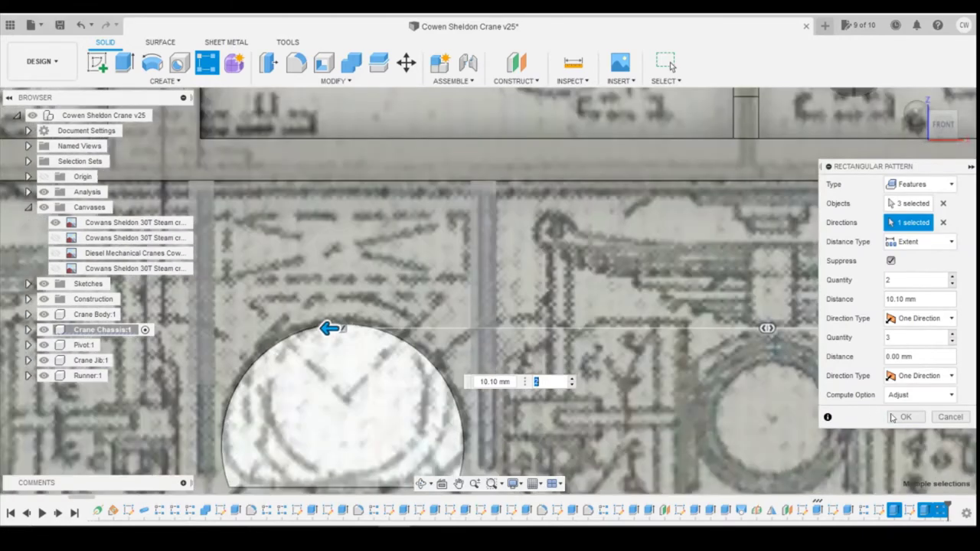
{"action": "left_click", "coordinate": [905, 416]}
Start another rectangular pattern of only the original rib's extrude and taper cut along the plate's bottom edge, with a quantity of 2
{"action": "scroll", "coordinate": [601, 446], "scroll_direction": "down", "scroll_amount": 1}
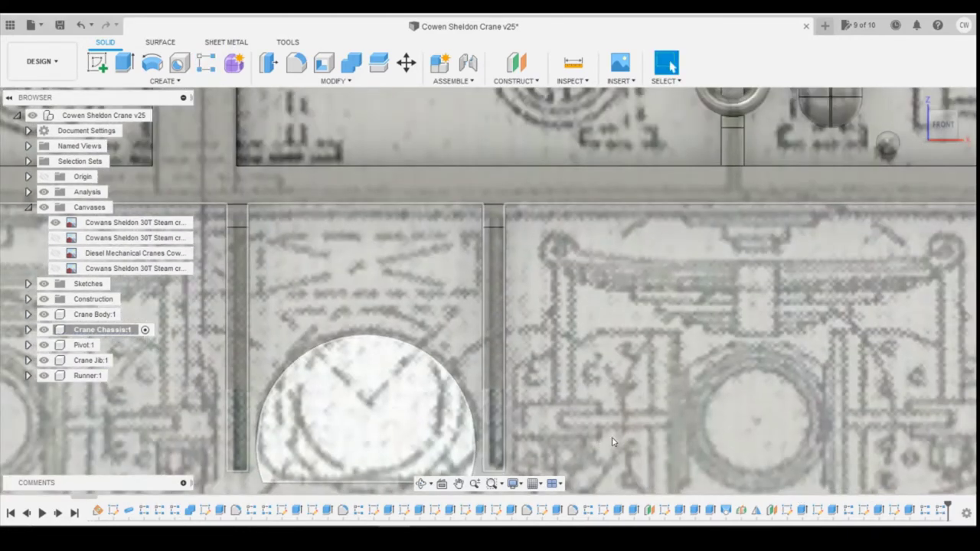
{"action": "scroll", "coordinate": [612, 429], "scroll_direction": "down", "scroll_amount": 4}
{"action": "scroll", "coordinate": [620, 421], "scroll_direction": "up", "scroll_amount": 2}
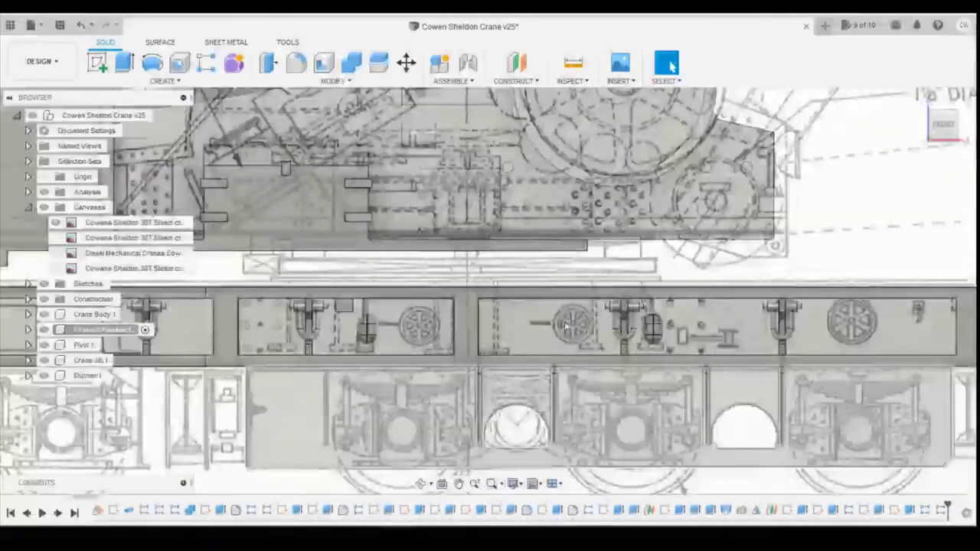
{"action": "left_click", "coordinate": [206, 62]}
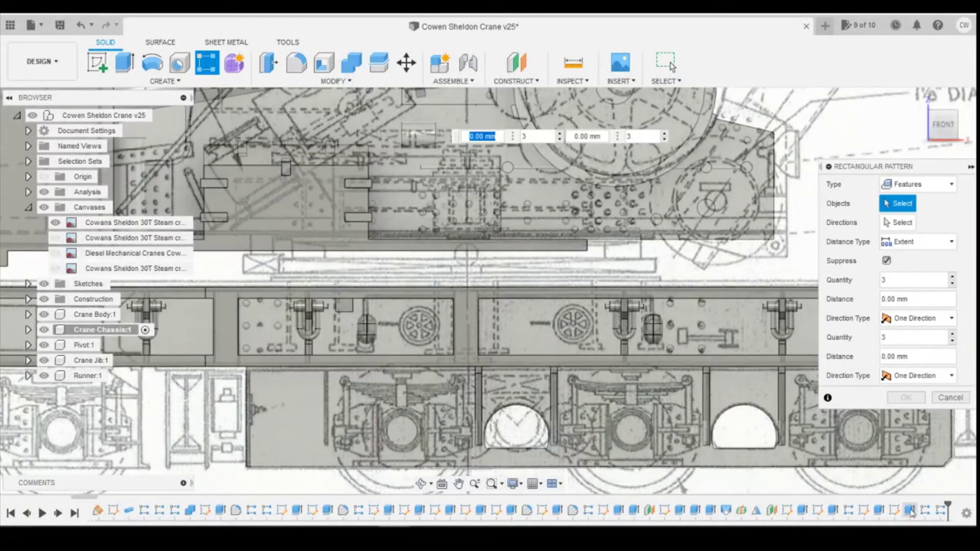
{"action": "left_click", "coordinate": [908, 510]}
{"action": "left_click", "coordinate": [878, 510]}
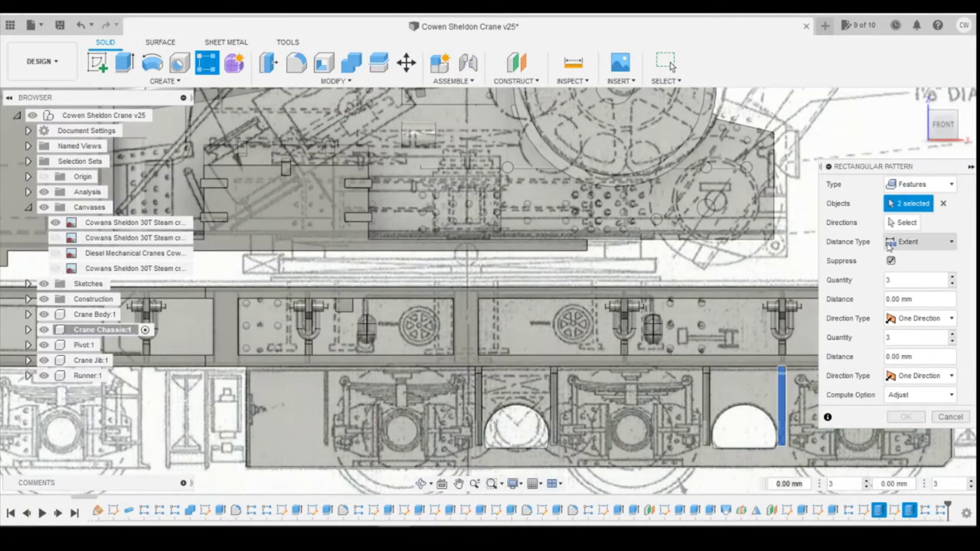
{"action": "left_click", "coordinate": [649, 466]}
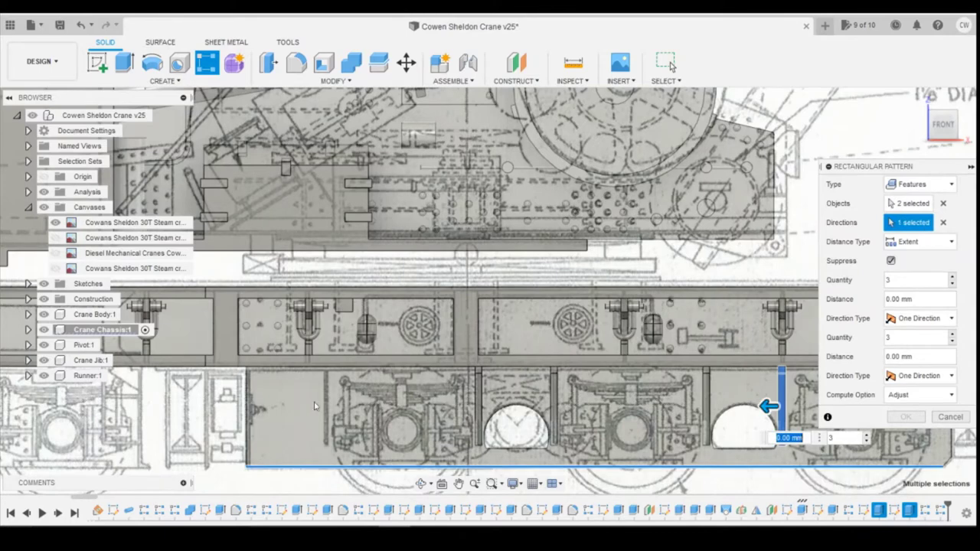
{"action": "type", "text": "2"}
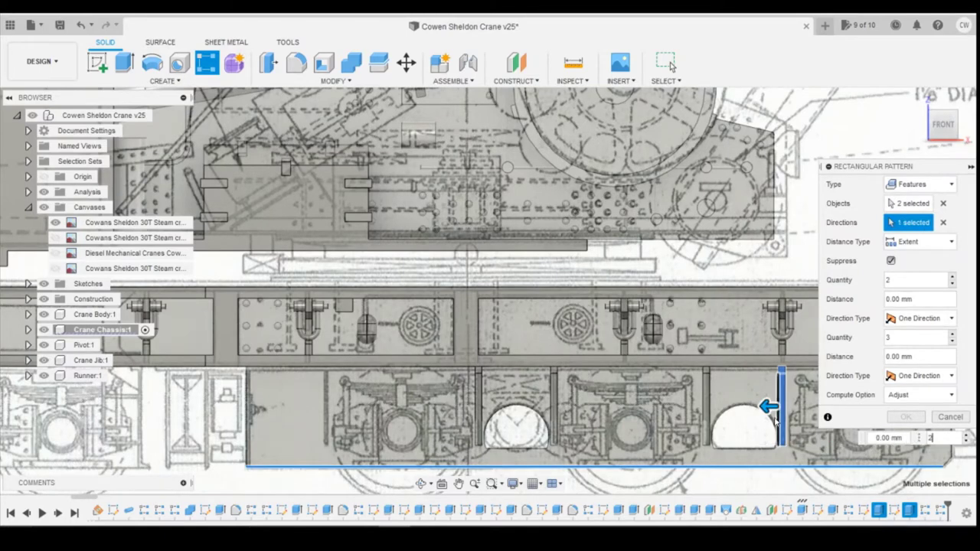
Set the single rib's pattern distance to 20.23 mm to match the far rib on the drawing and complete the pattern
{"action": "left_click_drag", "start_coordinate": [769, 407], "coordinate": [324, 411]}
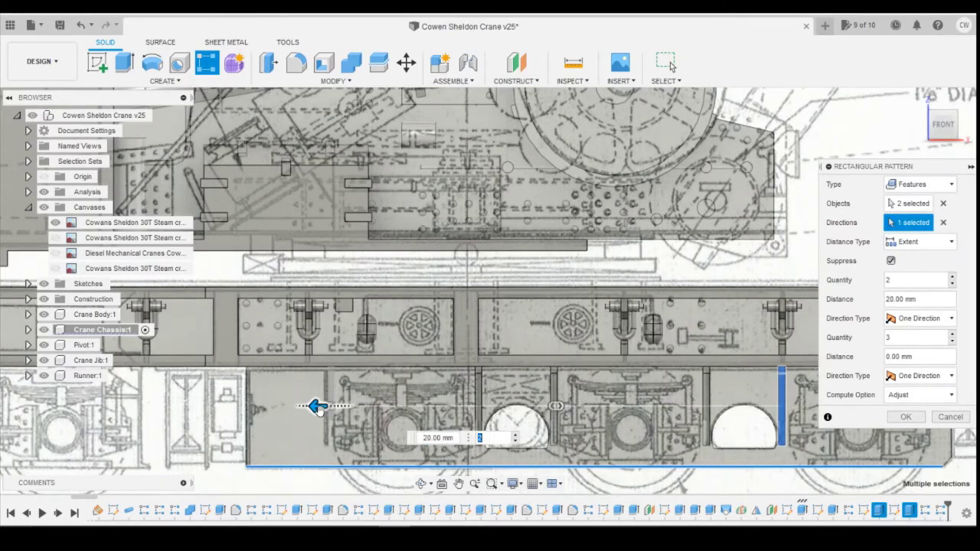
{"action": "scroll", "coordinate": [322, 406], "scroll_direction": "up", "scroll_amount": 5}
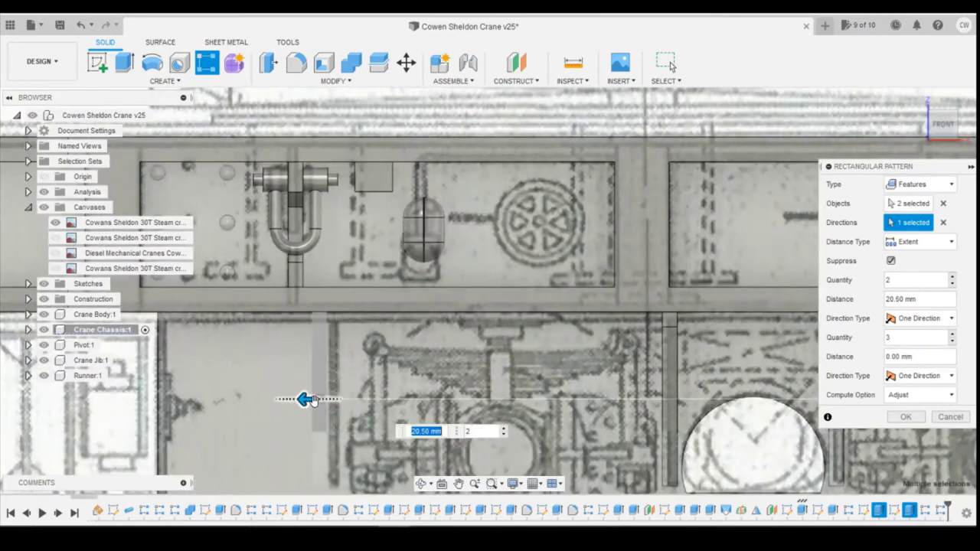
{"action": "scroll", "coordinate": [310, 399], "scroll_direction": "up", "scroll_amount": 3}
{"action": "left_click_drag", "start_coordinate": [316, 398], "coordinate": [335, 396]}
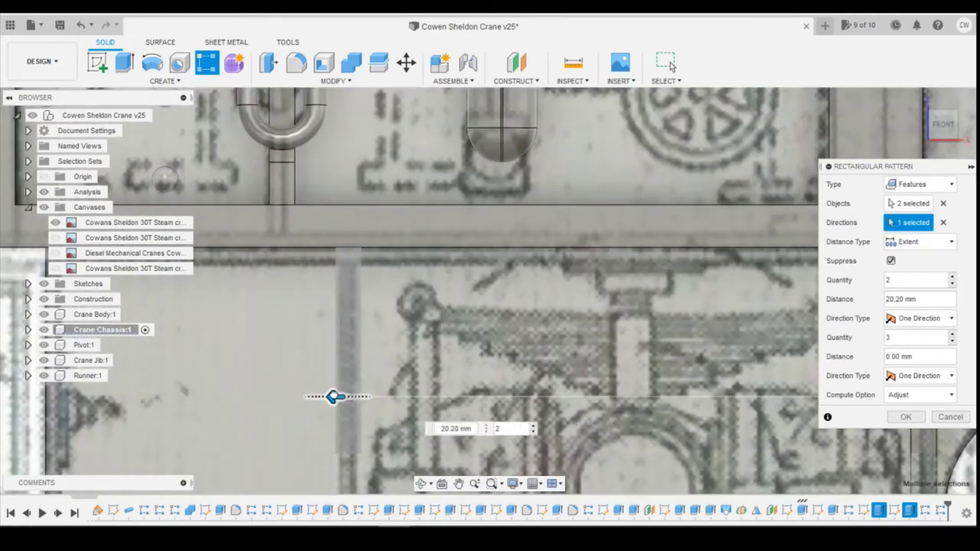
{"action": "left_click_drag", "start_coordinate": [460, 429], "coordinate": [451, 429]}
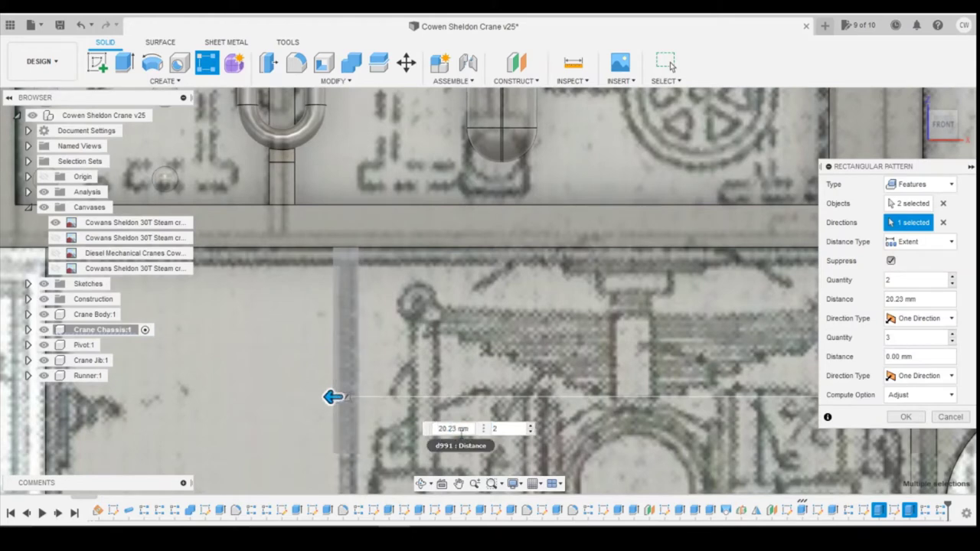
{"action": "key", "text": "Return"}
Hide the side-elevation canvas to inspect the ribbed frame plate and compare it with the crane photo in the Photos viewer
{"action": "scroll", "coordinate": [487, 429], "scroll_direction": "down", "scroll_amount": 2}
{"action": "scroll", "coordinate": [487, 429], "scroll_direction": "down", "scroll_amount": 4}
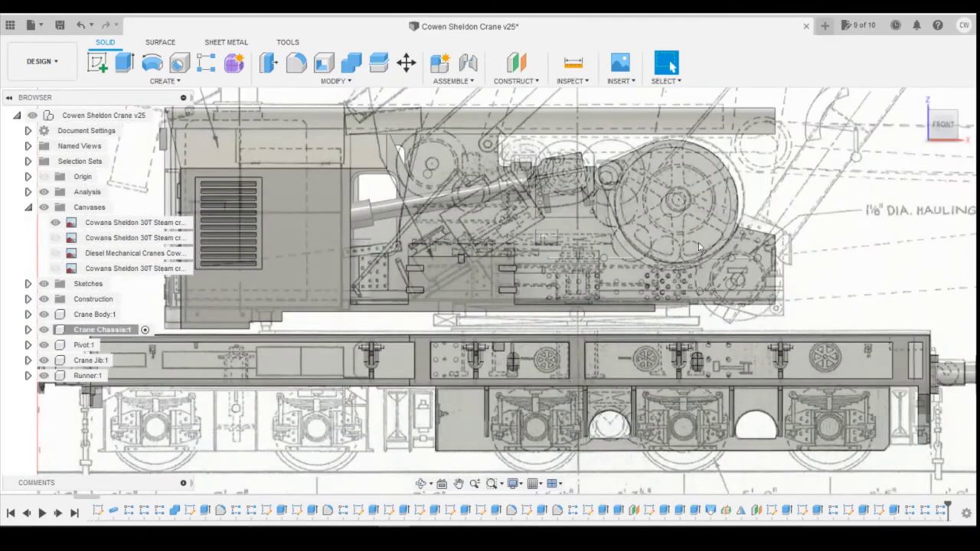
{"action": "left_click", "coordinate": [57, 222]}
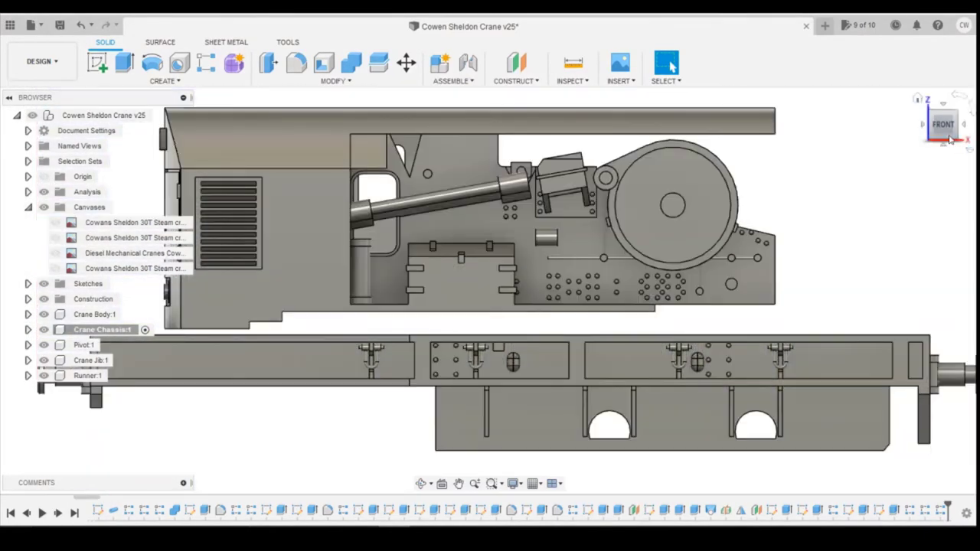
{"action": "mouse_move", "coordinate": [943, 125]}
{"action": "left_mouse_down"}
{"action": "mouse_move", "coordinate": [925, 130]}
{"action": "mouse_move", "coordinate": [941, 134]}
{"action": "left_mouse_up"}
{"action": "mouse_move", "coordinate": [490, 290]}
{"action": "middle_mouse_down", "text": "shift"}
{"action": "mouse_move", "coordinate": [528, 306]}
{"action": "mouse_move", "coordinate": [494, 287]}
{"action": "middle_mouse_up", "text": "shift"}
{"action": "middle_click_drag", "start_coordinate": [914, 145], "coordinate": [910, 146], "text": "shift"}
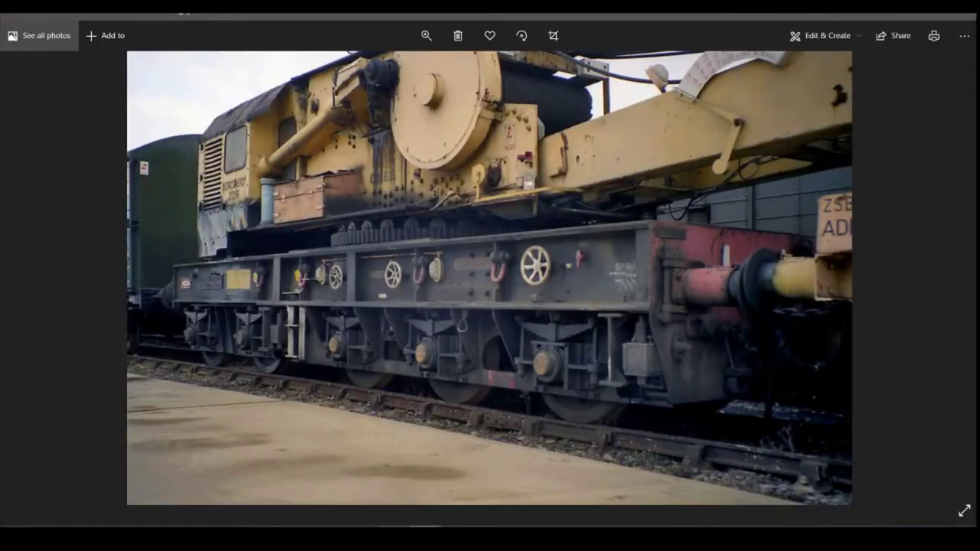
{"action": "mouse_move", "coordinate": [396, 526]}
{"action": "left_click", "coordinate": [393, 485]}
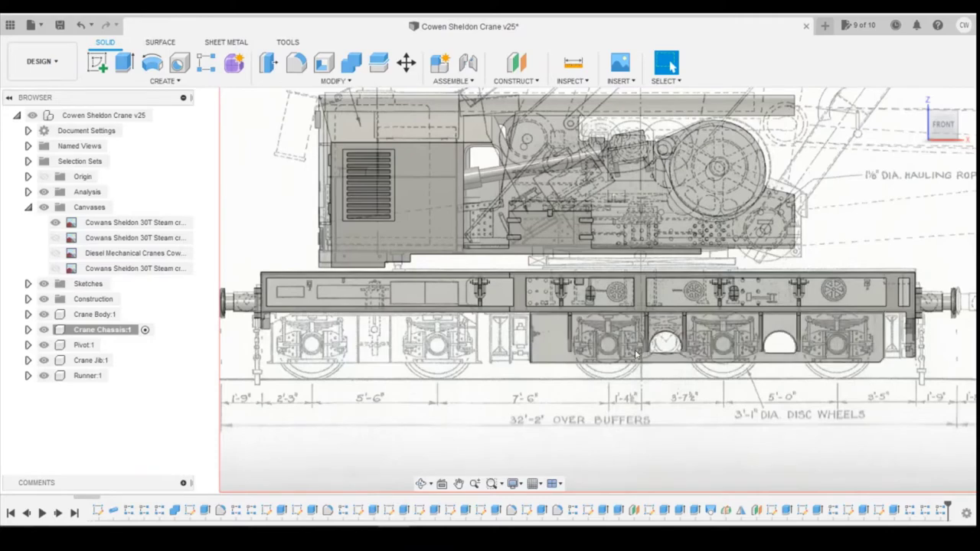
Start a sketch on the frame plate's front face and draw a 2 mm diameter circle centred on the axlebox nearest the chamfered end
{"action": "scroll", "coordinate": [785, 396], "scroll_direction": "up", "scroll_amount": 3}
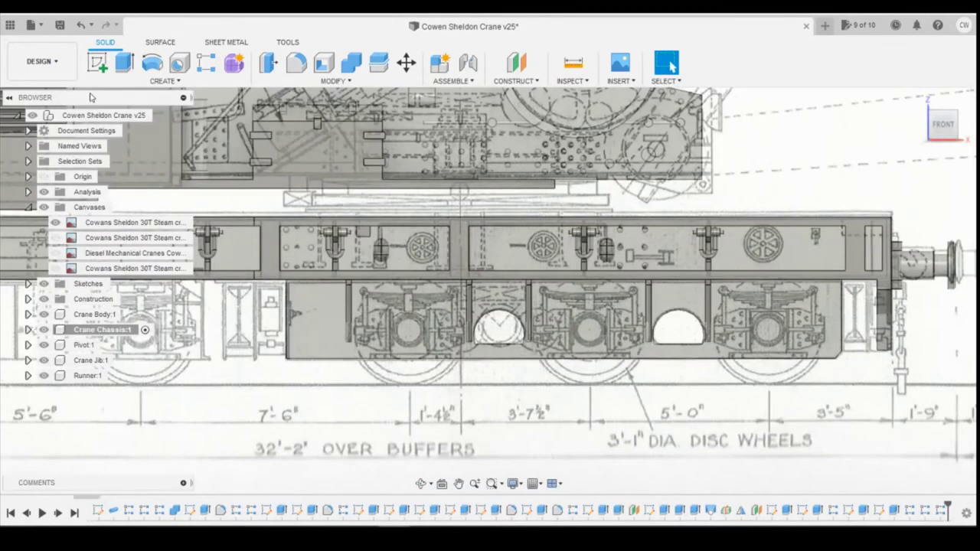
{"action": "left_click", "coordinate": [97, 62]}
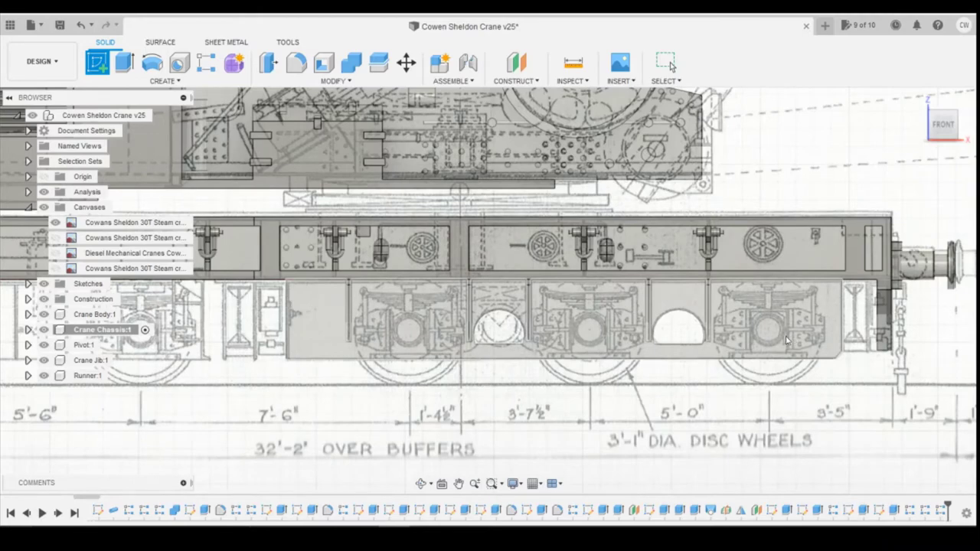
{"action": "left_click", "coordinate": [786, 340]}
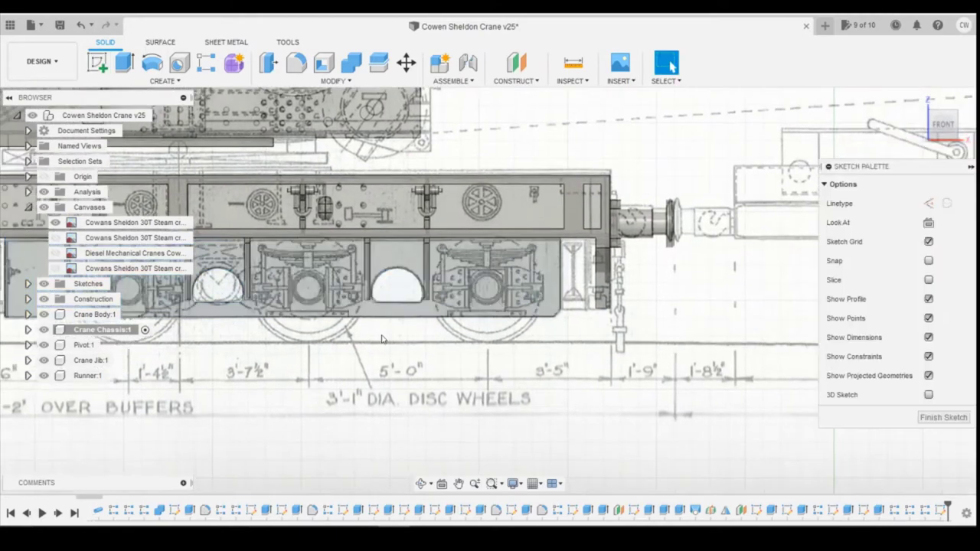
{"action": "key", "text": "c"}
{"action": "scroll", "coordinate": [419, 294], "scroll_direction": "up", "scroll_amount": 5}
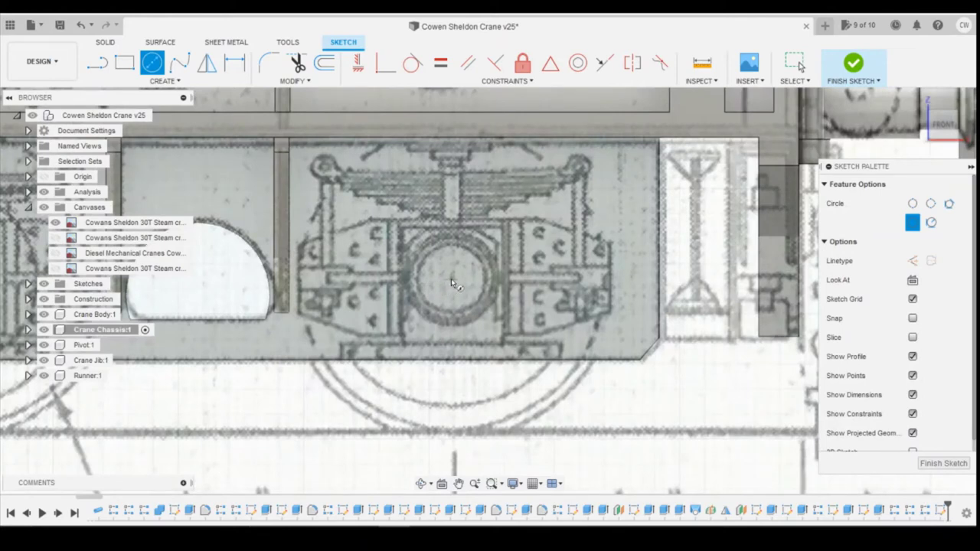
{"action": "left_click", "coordinate": [451, 279]}
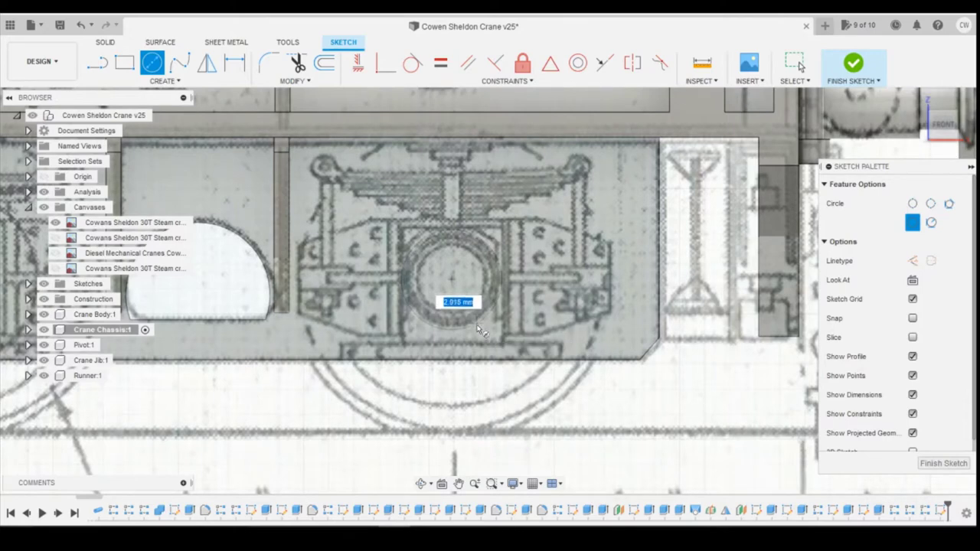
{"action": "type", "text": "2"}
{"action": "key", "text": "Tab"}
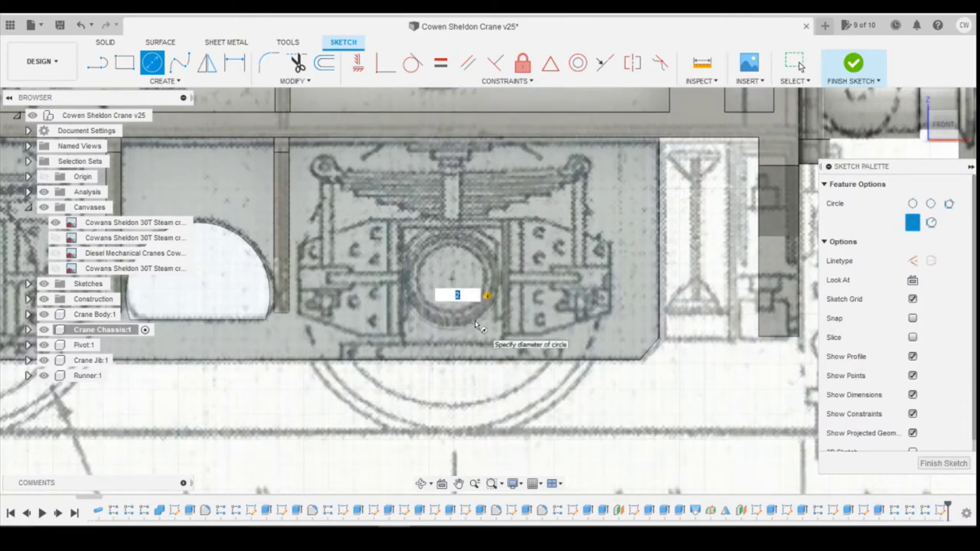
{"action": "key", "text": "Return"}
{"action": "key", "text": "Escape"}
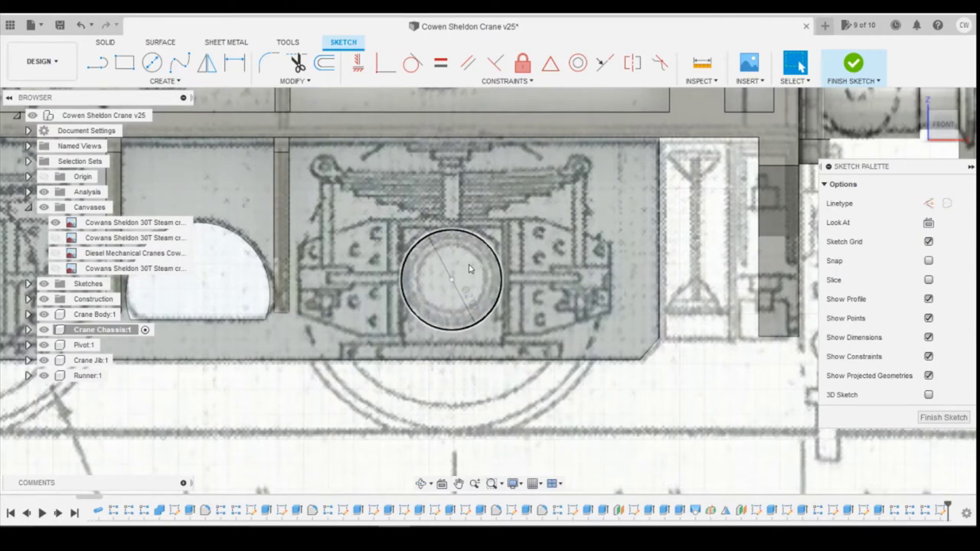
Dimension the circle's centre 1.6 mm above the frame plate's bottom edge
{"action": "key", "text": "d"}
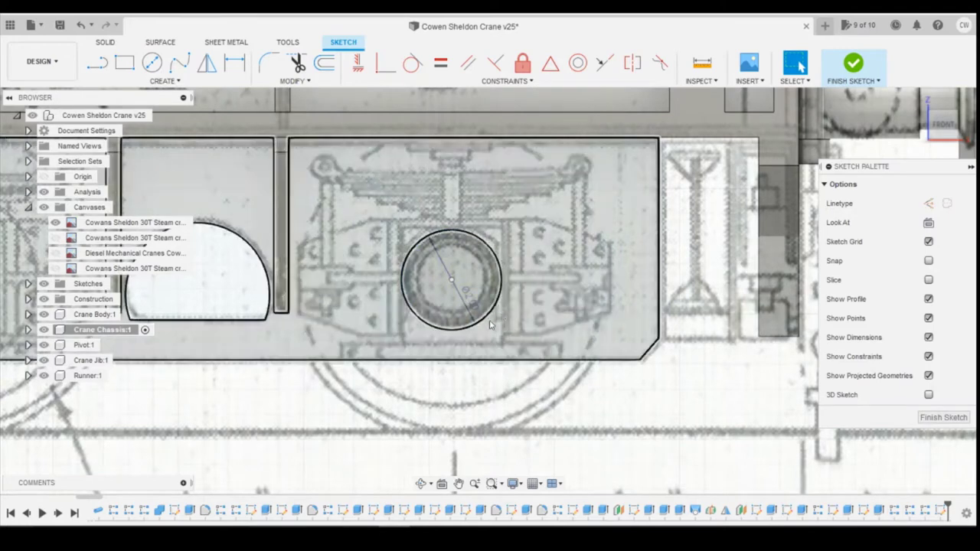
{"action": "left_click", "coordinate": [452, 281]}
{"action": "left_click", "coordinate": [457, 360]}
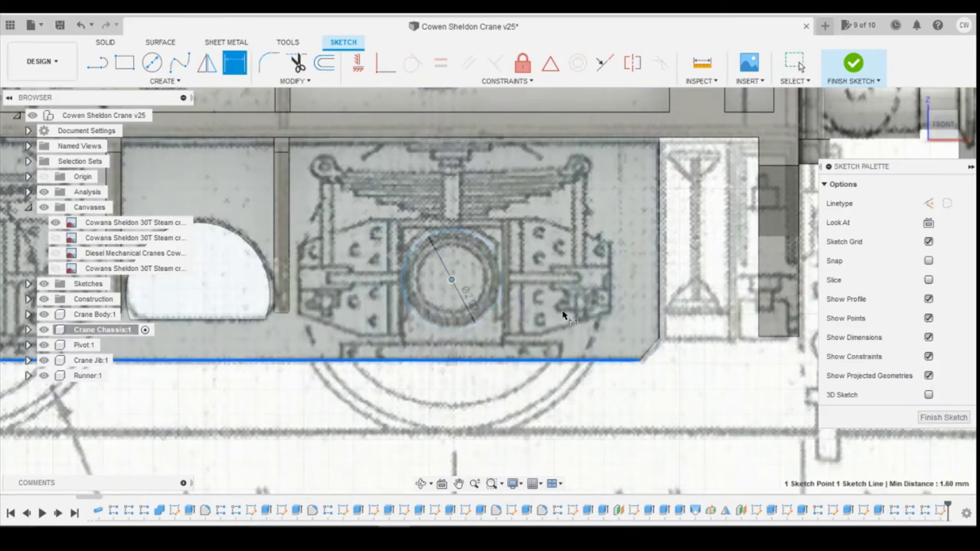
{"action": "left_click", "coordinate": [565, 323]}
{"action": "type", "text": "1.6"}
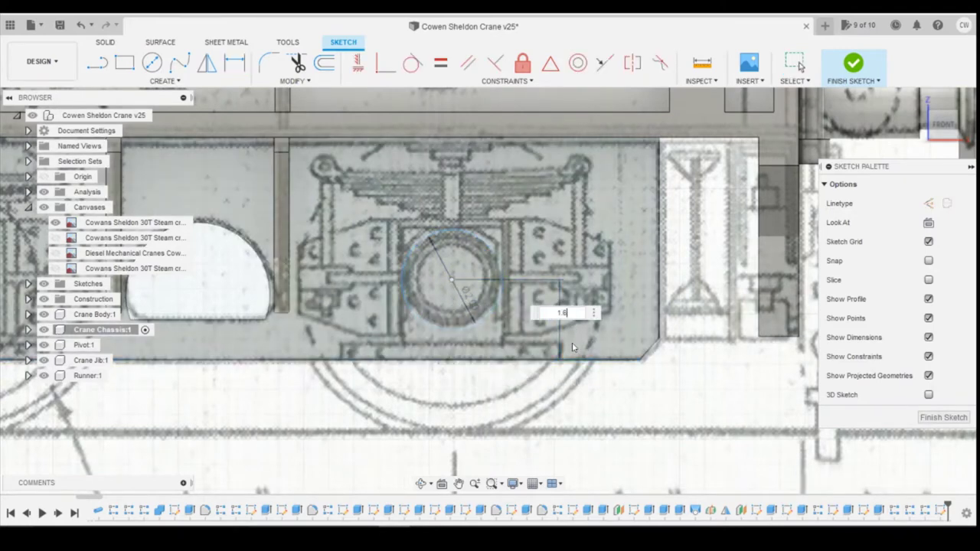
{"action": "key", "text": "Return"}
Dimension the axlebox circle's centre 4.13 mm horizontally from the frame plate's vertical end edge
{"action": "left_click", "coordinate": [451, 280]}
{"action": "left_click", "coordinate": [659, 295]}
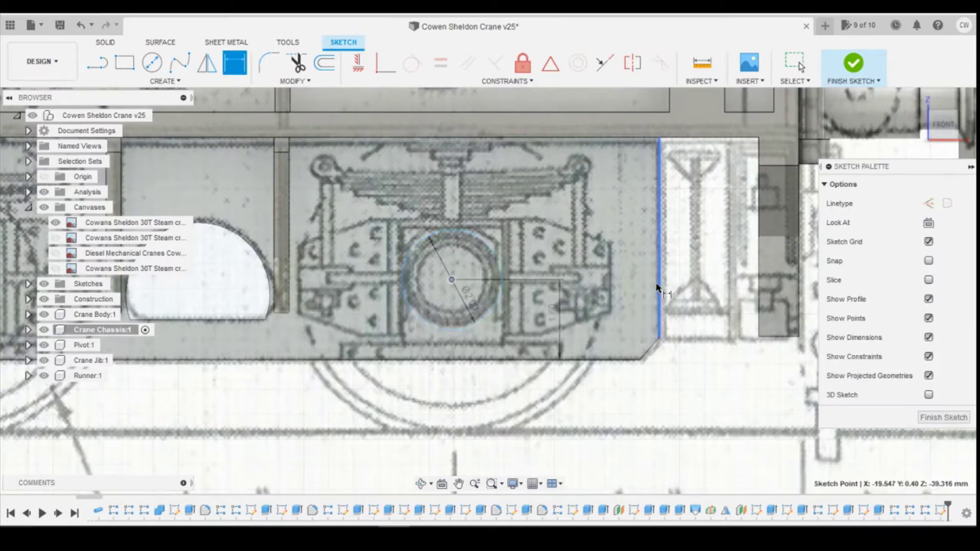
{"action": "left_click", "coordinate": [582, 310]}
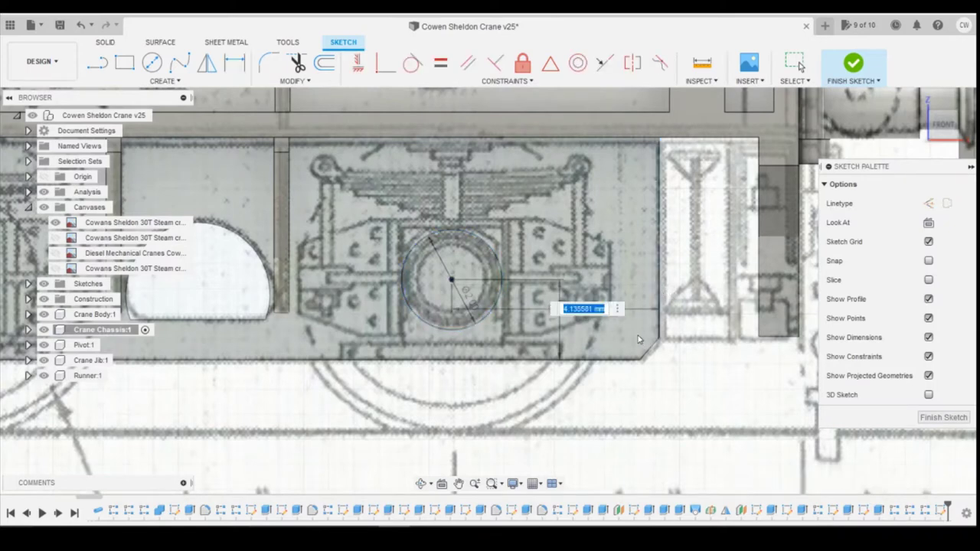
{"action": "type", "text": "4.13"}
{"action": "key", "text": "Return"}
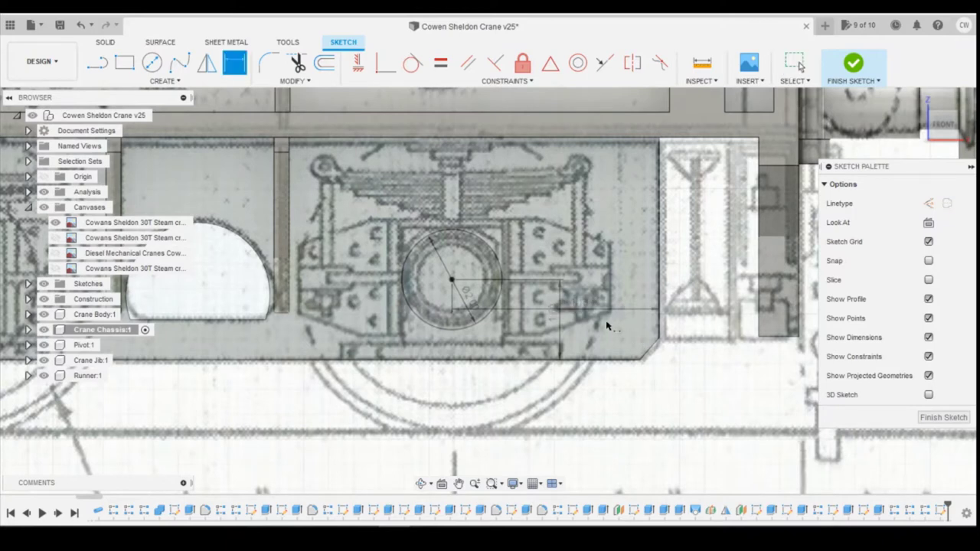
{"action": "key", "text": "Escape"}
Set up a 1 mm outward Join extrusion of the axlebox circle, hiding the side-elevation canvas
{"action": "right_click", "coordinate": [466, 268]}
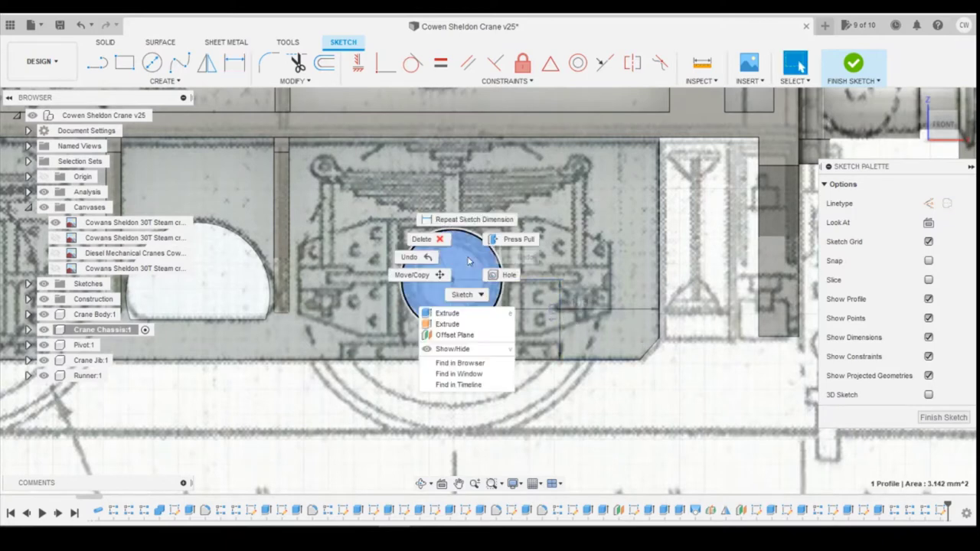
{"action": "left_click", "coordinate": [440, 315]}
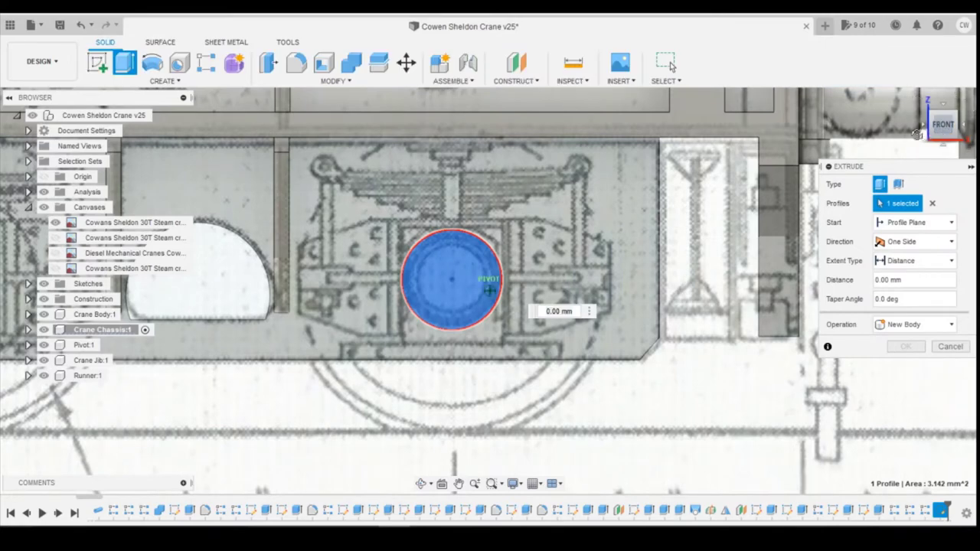
{"action": "left_click_drag", "start_coordinate": [941, 143], "coordinate": [907, 144]}
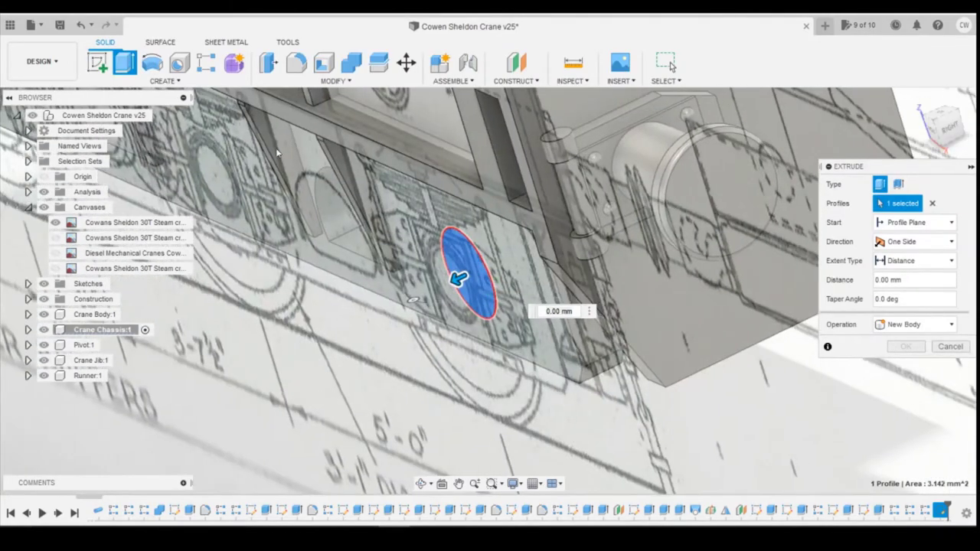
{"action": "left_click", "coordinate": [55, 223]}
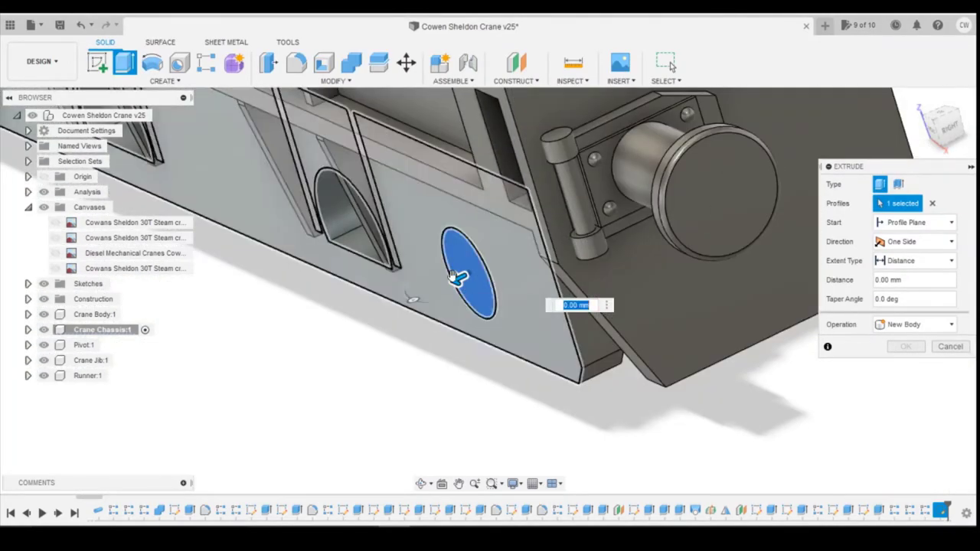
{"action": "left_click_drag", "start_coordinate": [458, 278], "coordinate": [411, 296]}
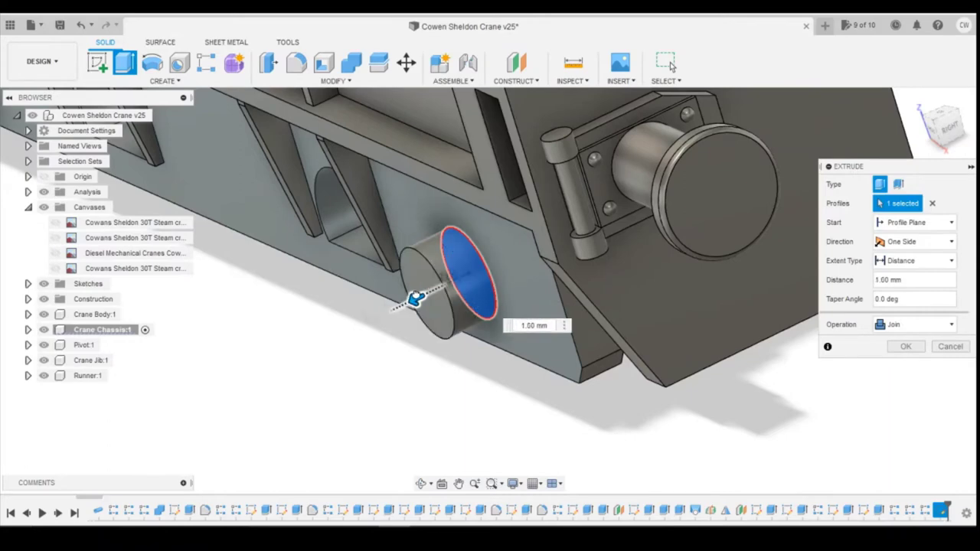
{"action": "left_click", "coordinate": [437, 183]}
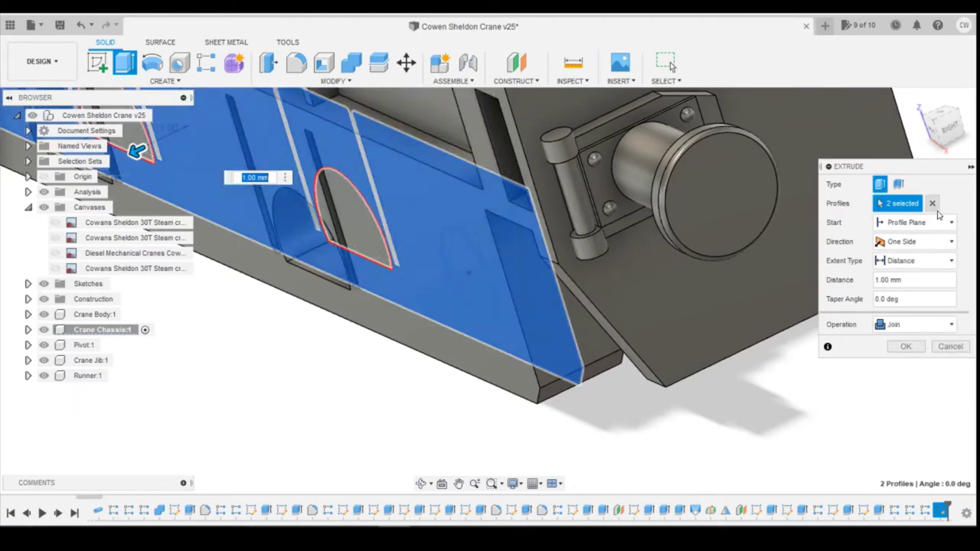
{"action": "left_click", "coordinate": [933, 203]}
{"action": "left_click", "coordinate": [468, 274]}
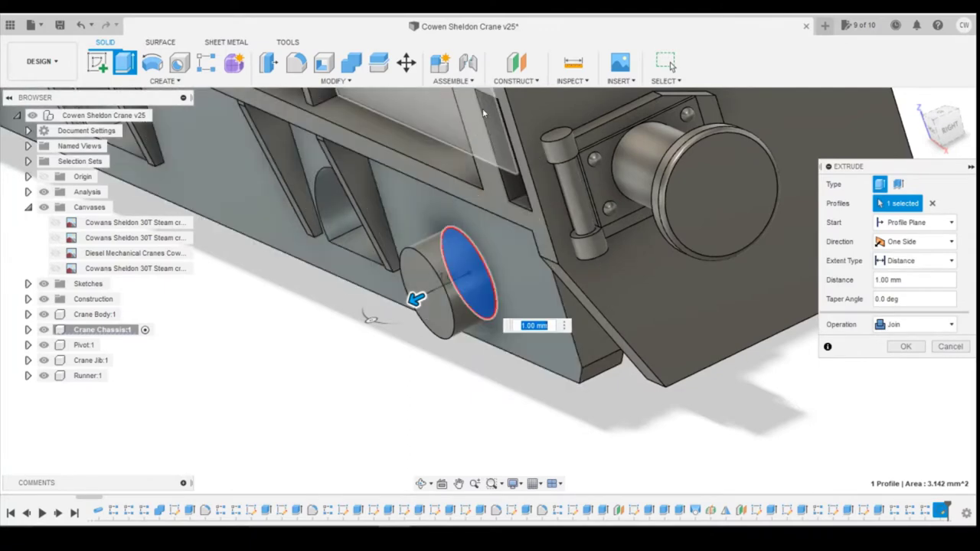
Try a shallower 0.2 mm extrusion distance on the axlebox circle and undo that change
{"action": "scroll", "coordinate": [559, 249], "scroll_direction": "up", "scroll_amount": 2}
{"action": "scroll", "coordinate": [768, 284], "scroll_direction": "down", "scroll_amount": 2}
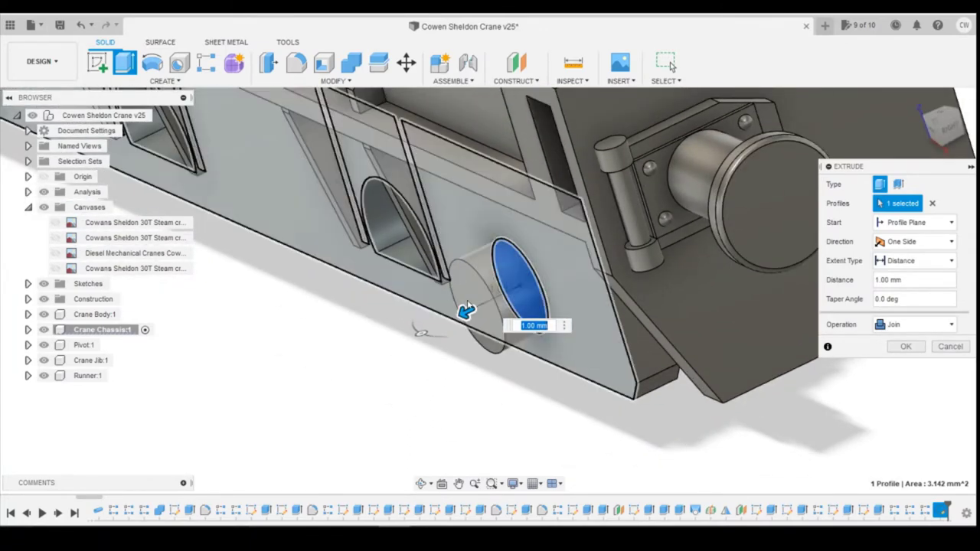
{"action": "left_click_drag", "start_coordinate": [465, 312], "coordinate": [499, 297]}
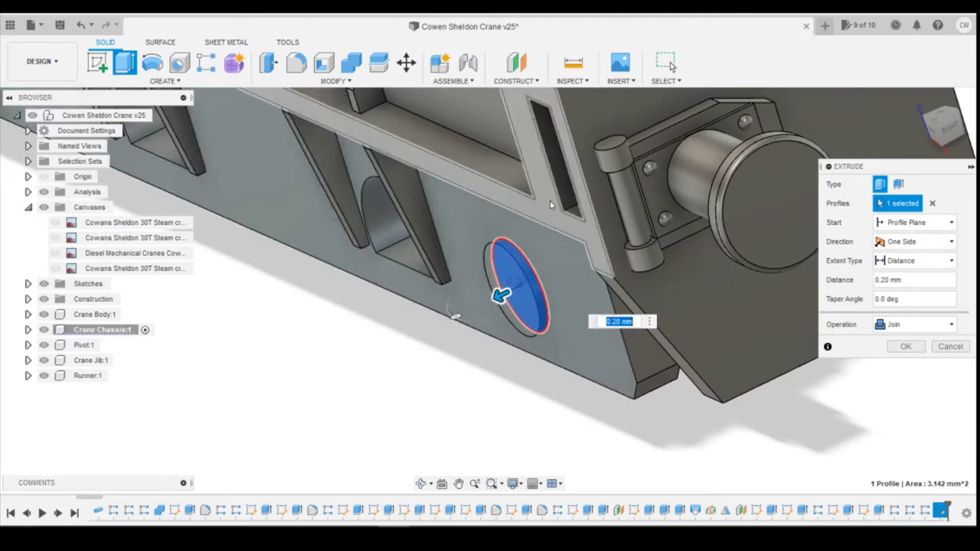
{"action": "key", "text": "ctrl+z"}
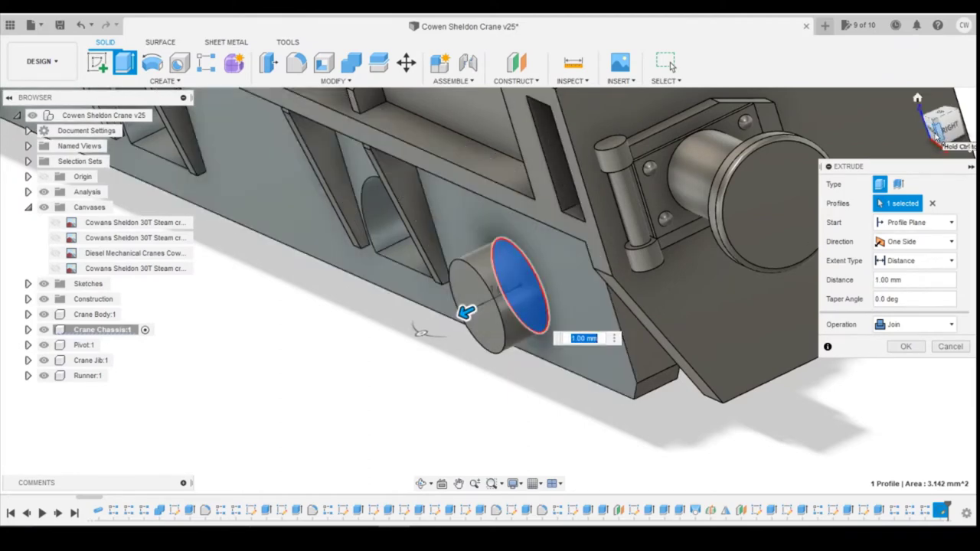
Compare the axlebox with the crane photo in the Photos viewer and complete the 1 mm joined extrusion in Fusion
{"action": "mouse_move", "coordinate": [426, 526]}
{"action": "left_click", "coordinate": [473, 501]}
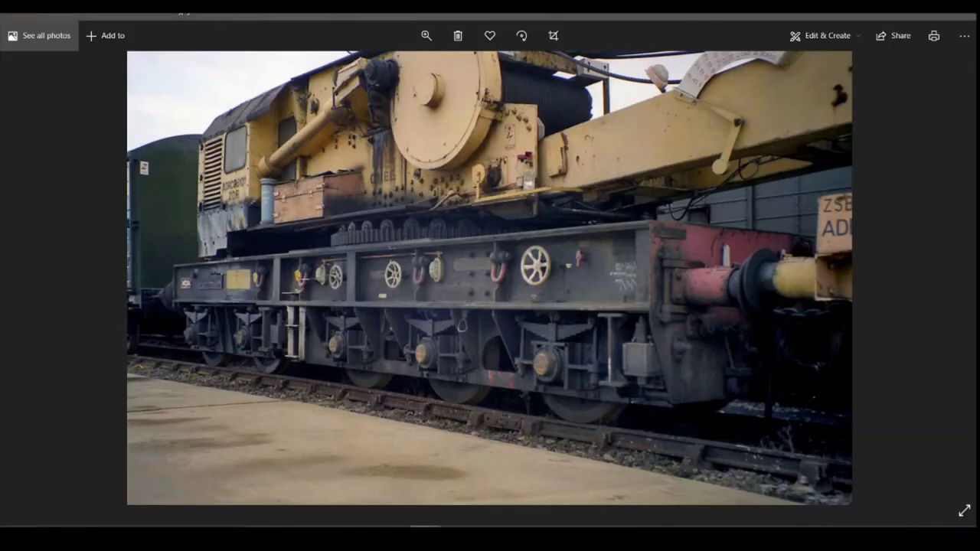
{"action": "mouse_move", "coordinate": [426, 526]}
{"action": "left_click", "coordinate": [412, 481]}
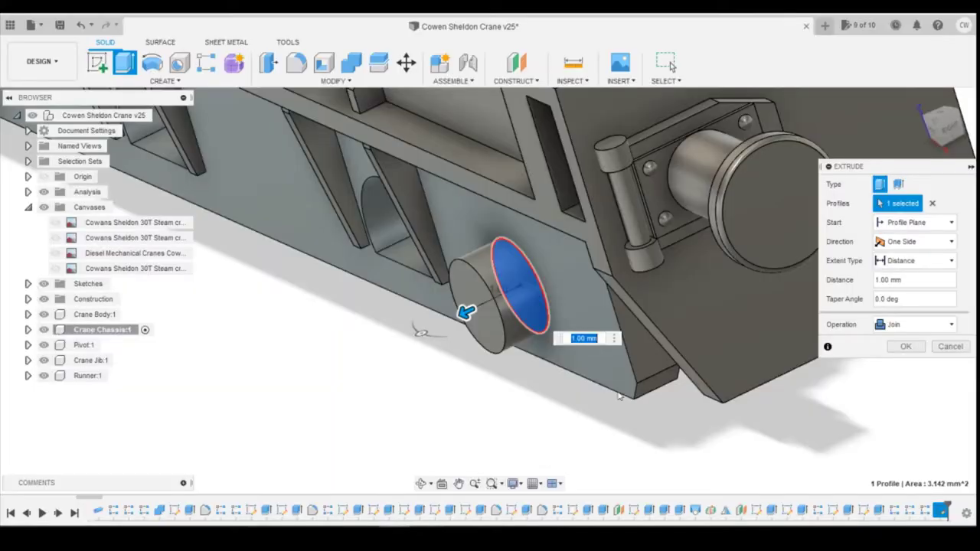
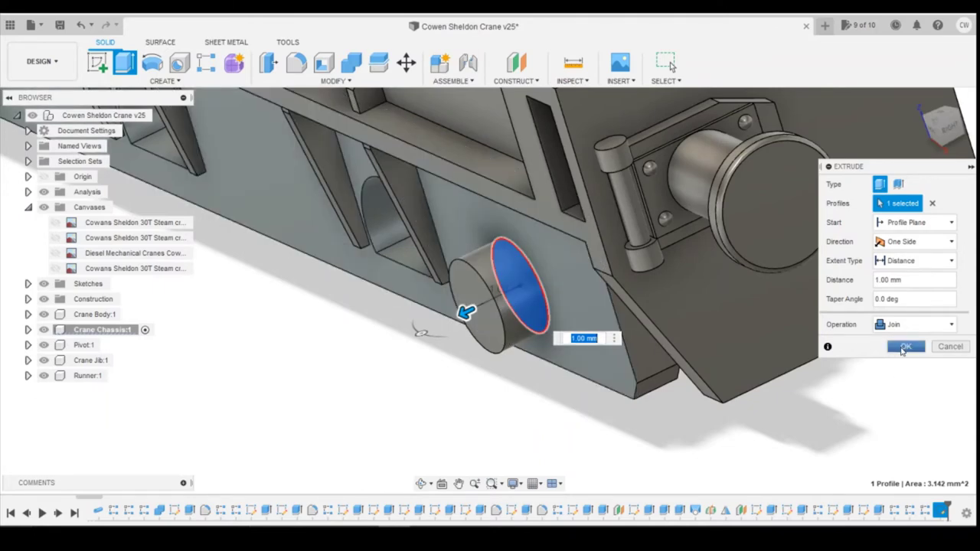
{"action": "left_click", "coordinate": [904, 347]}
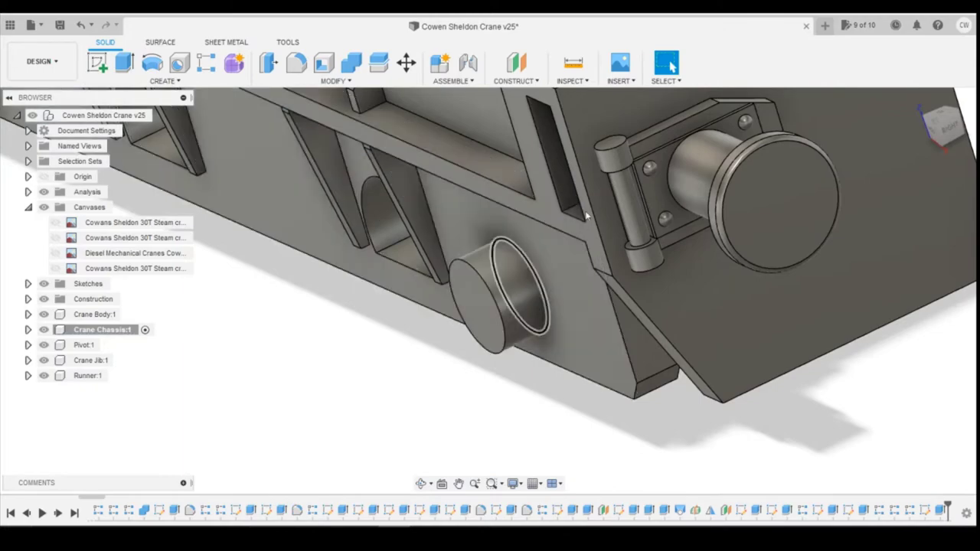
Inspect the extruded axlebox cylinder from the front and compare it with the crane photo in the Photos viewer
{"action": "mouse_move", "coordinate": [490, 291]}
{"action": "middle_mouse_down", "text": "shift"}
{"action": "mouse_move", "coordinate": [509, 276]}
{"action": "mouse_move", "coordinate": [700, 249]}
{"action": "middle_mouse_up", "text": "shift"}
{"action": "left_click_drag", "start_coordinate": [946, 123], "coordinate": [915, 128]}
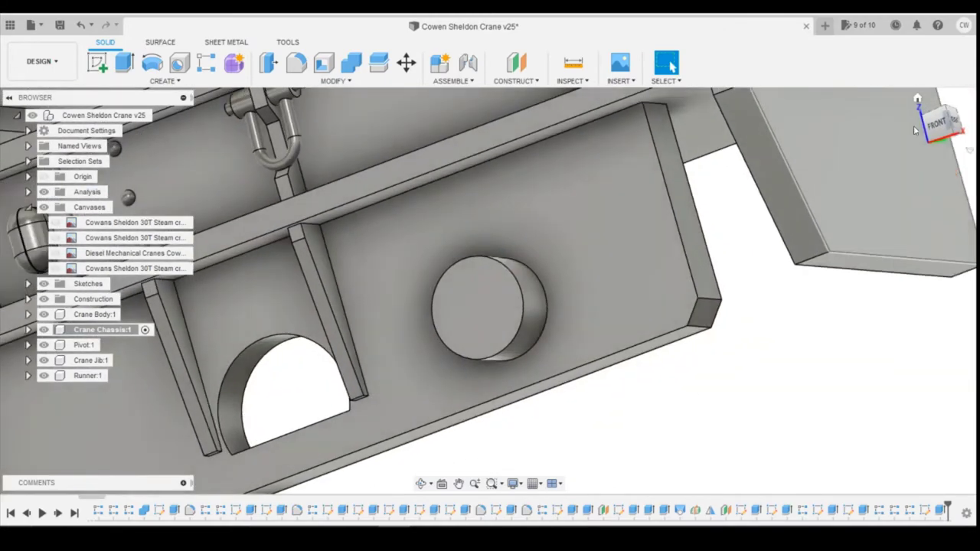
{"action": "left_click", "coordinate": [934, 127]}
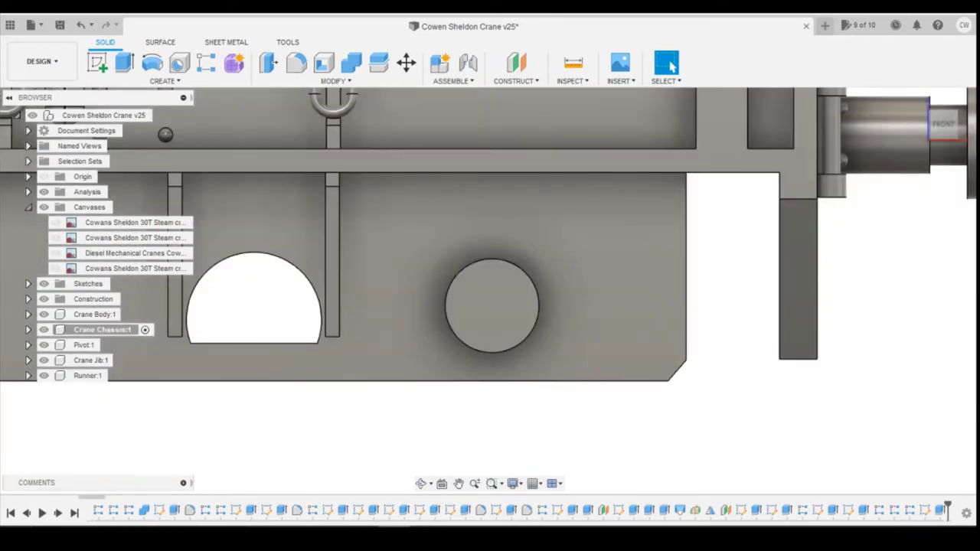
{"action": "left_click", "coordinate": [491, 506]}
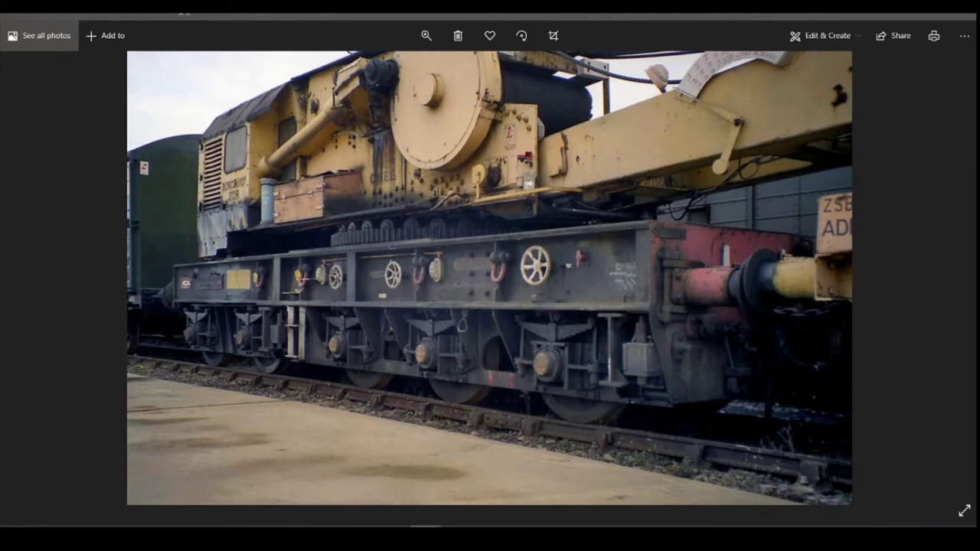
{"action": "mouse_move", "coordinate": [395, 526]}
{"action": "left_click", "coordinate": [394, 490]}
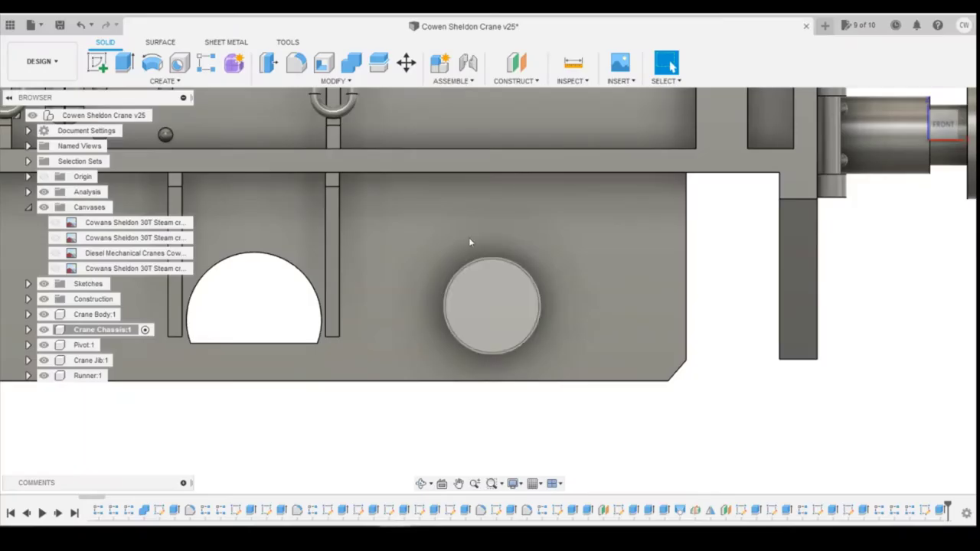
Start a sketch on the axlebox cylinder's outer face and draw a concentric circle 1.2 mm in diameter
{"action": "left_click", "coordinate": [97, 61]}
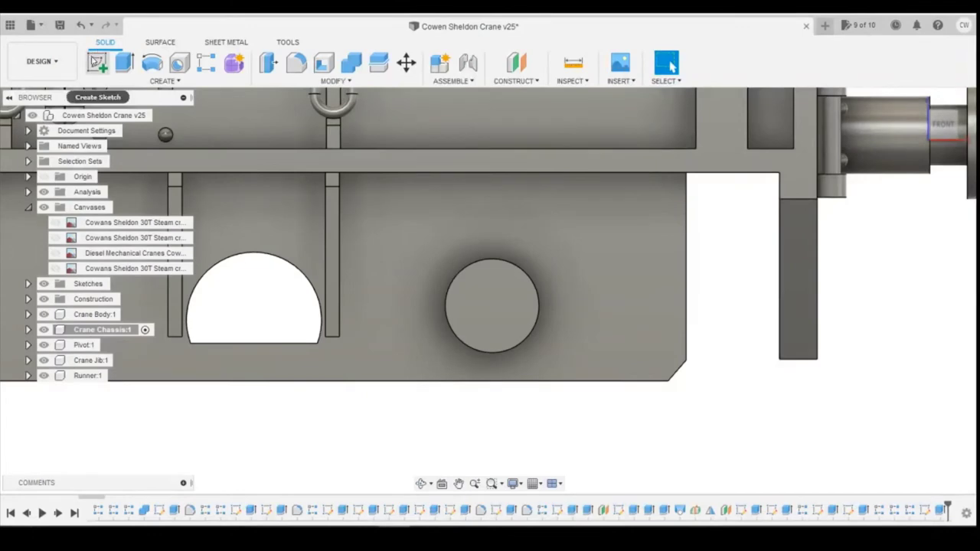
{"action": "left_click", "coordinate": [503, 311]}
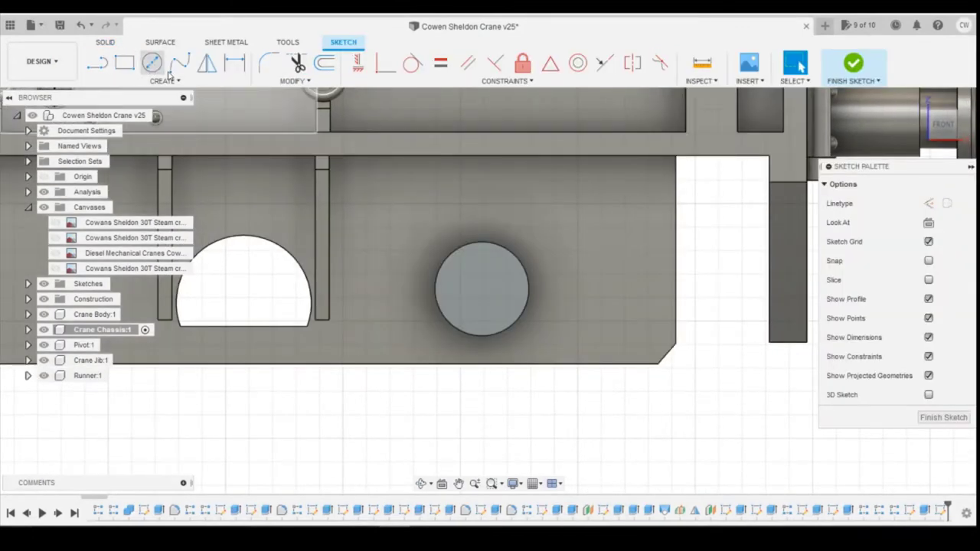
{"action": "left_click", "coordinate": [152, 62]}
{"action": "left_click", "coordinate": [482, 290]}
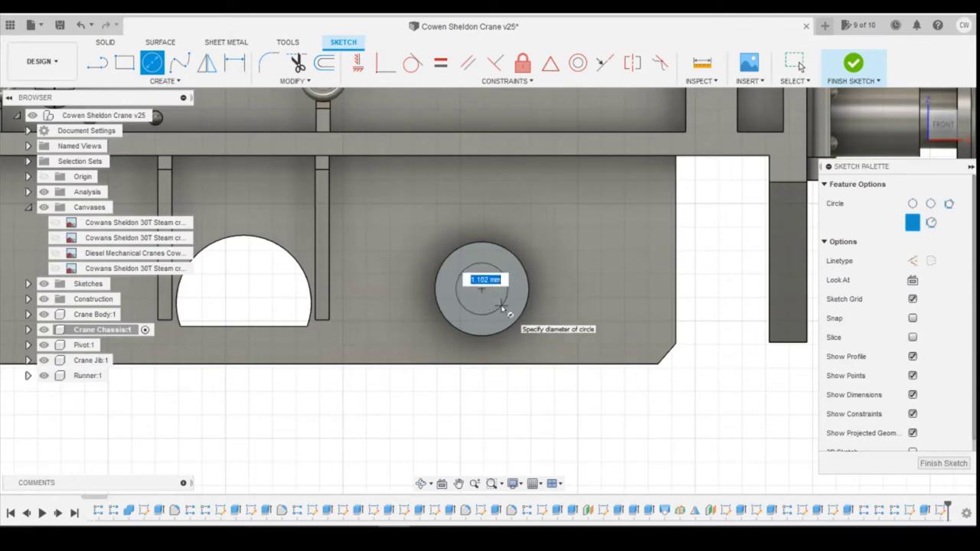
{"action": "type", "text": "1.2"}
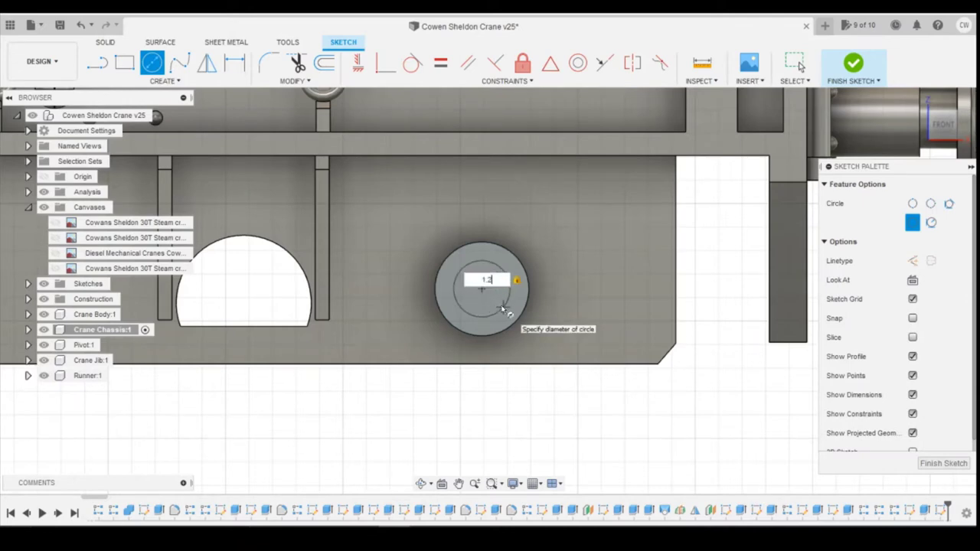
{"action": "key", "text": "Return"}
{"action": "key", "text": "Escape"}
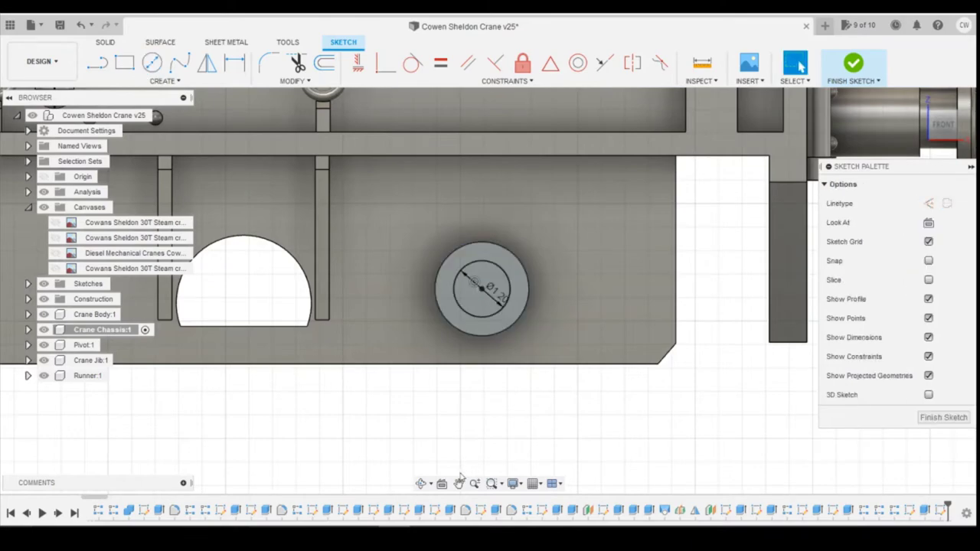
Check the axlebox cap in the crane photo and extrude the 1.2 mm circle 0.5 mm outward, joined to the cylinder
{"action": "left_click", "coordinate": [495, 473]}
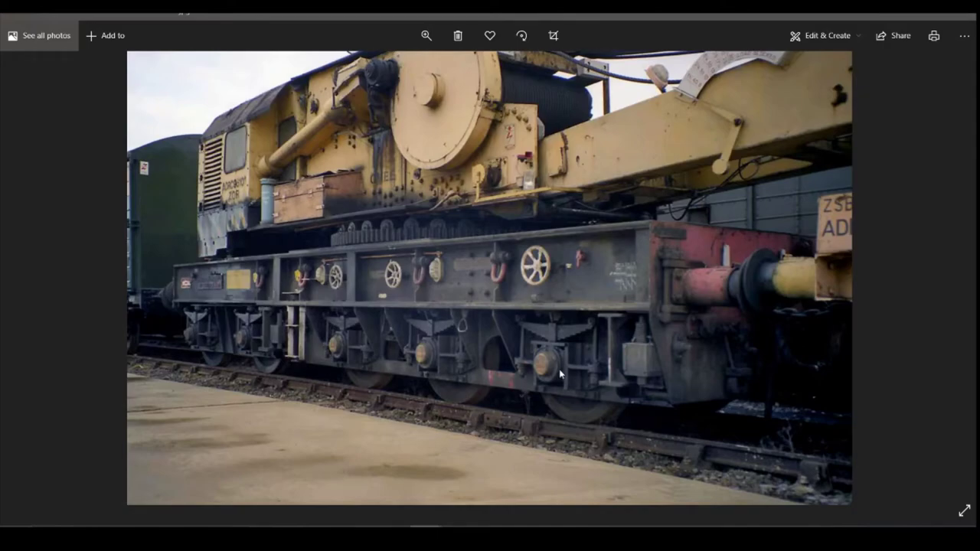
{"action": "left_click", "coordinate": [396, 536]}
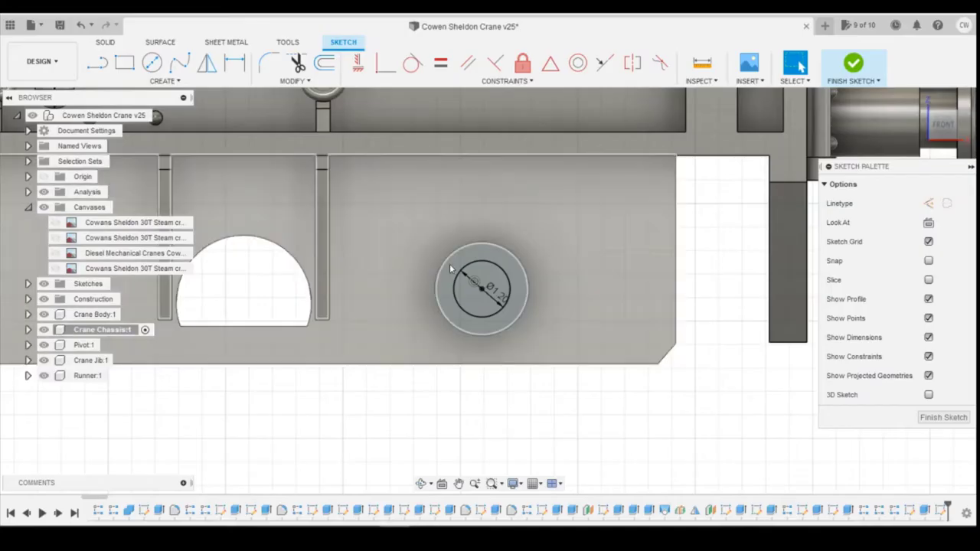
{"action": "left_click", "coordinate": [491, 278]}
{"action": "right_click", "coordinate": [491, 279]}
{"action": "left_click", "coordinate": [487, 344]}
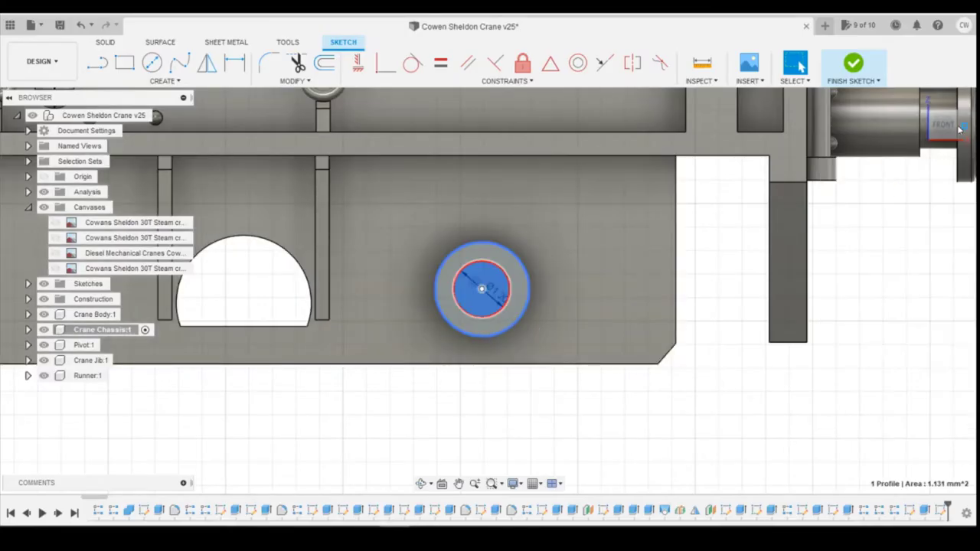
{"action": "left_click_drag", "start_coordinate": [919, 127], "coordinate": [904, 132]}
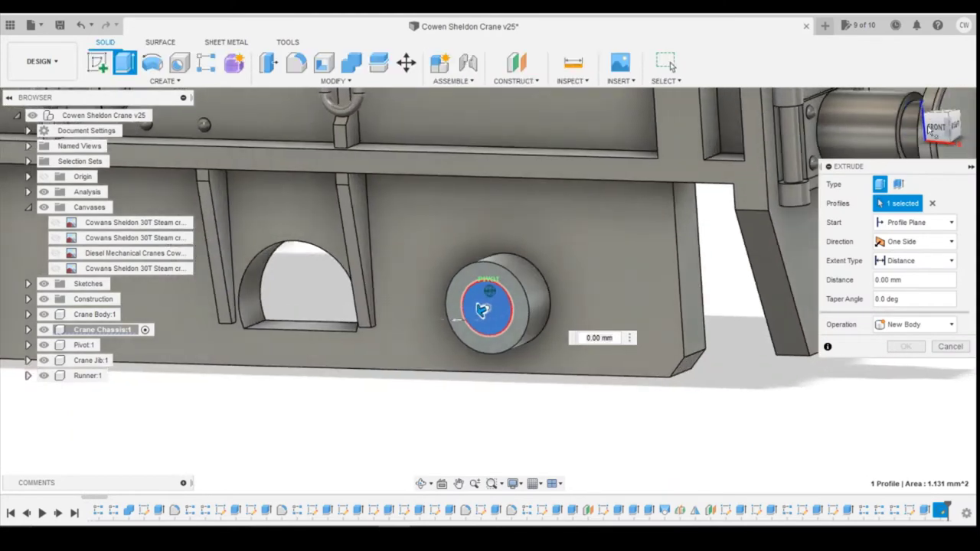
{"action": "left_click_drag", "start_coordinate": [480, 310], "coordinate": [470, 313]}
{"action": "scroll", "coordinate": [515, 310], "scroll_direction": "up", "scroll_amount": 1}
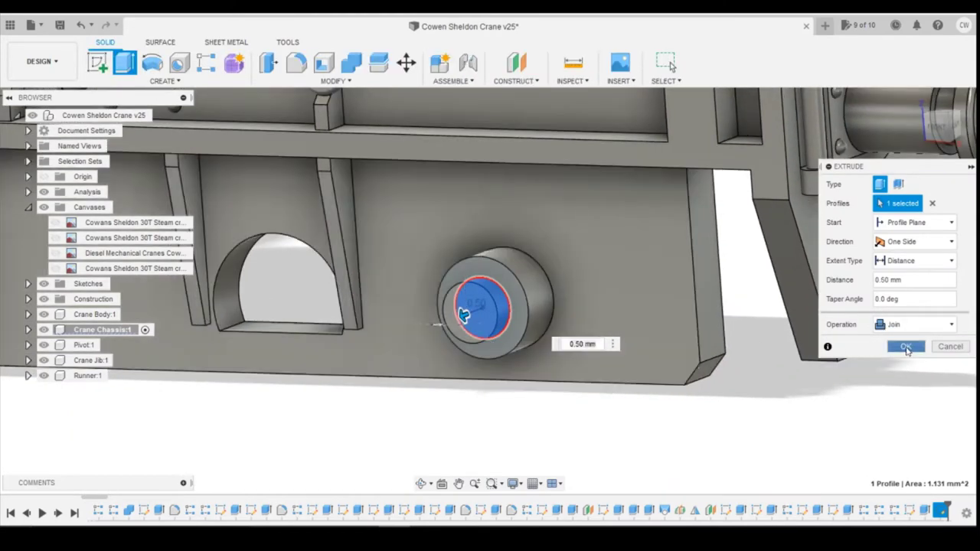
{"action": "left_click", "coordinate": [905, 346]}
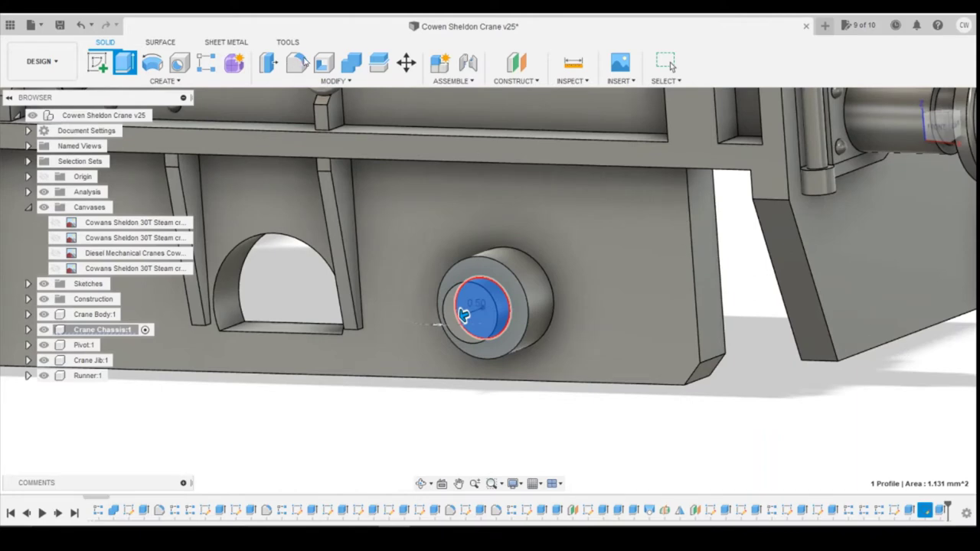
{"action": "key", "text": "Escape"}
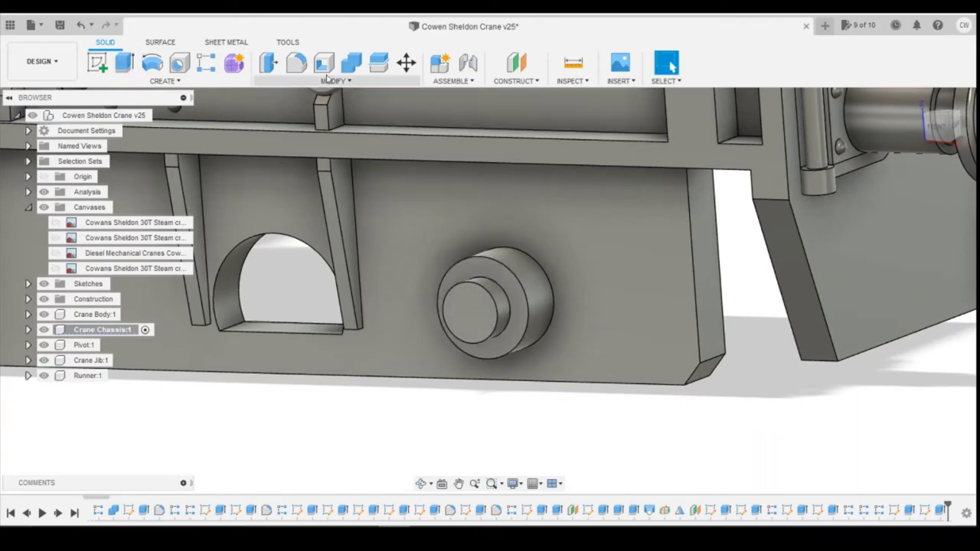
Start a chamfer on the outer circular edge of the axlebox cap with an equal distance of 0.3 mm
{"action": "left_click", "coordinate": [171, 82]}
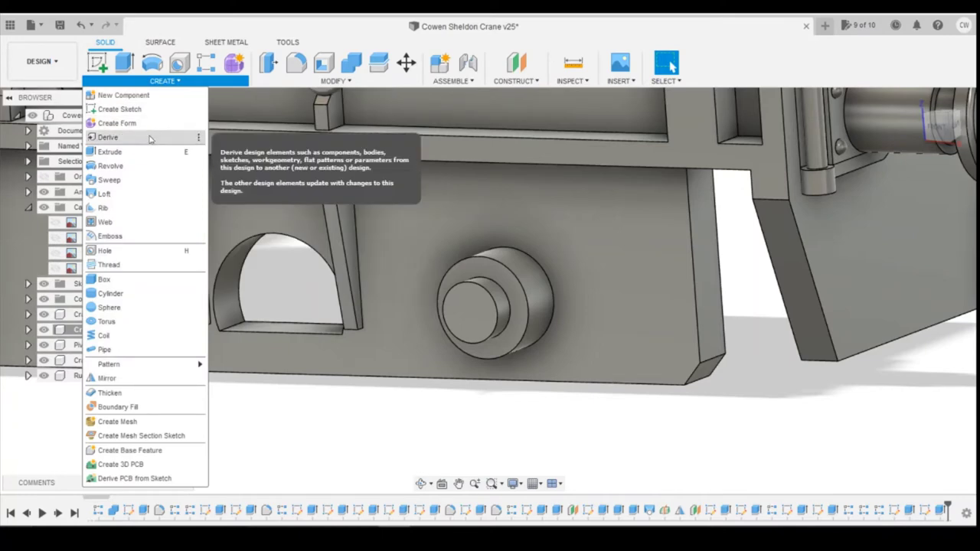
{"action": "left_click", "coordinate": [334, 81]}
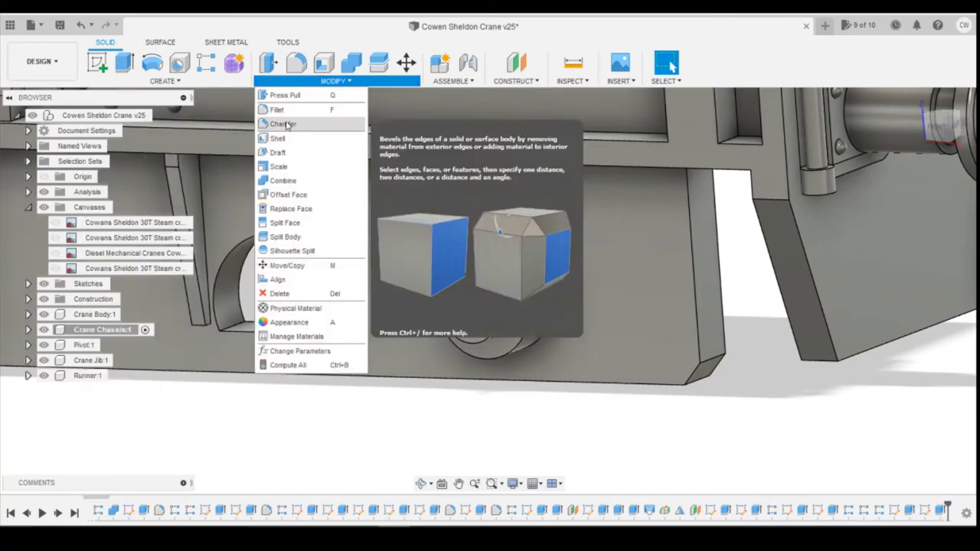
{"action": "left_click", "coordinate": [491, 295]}
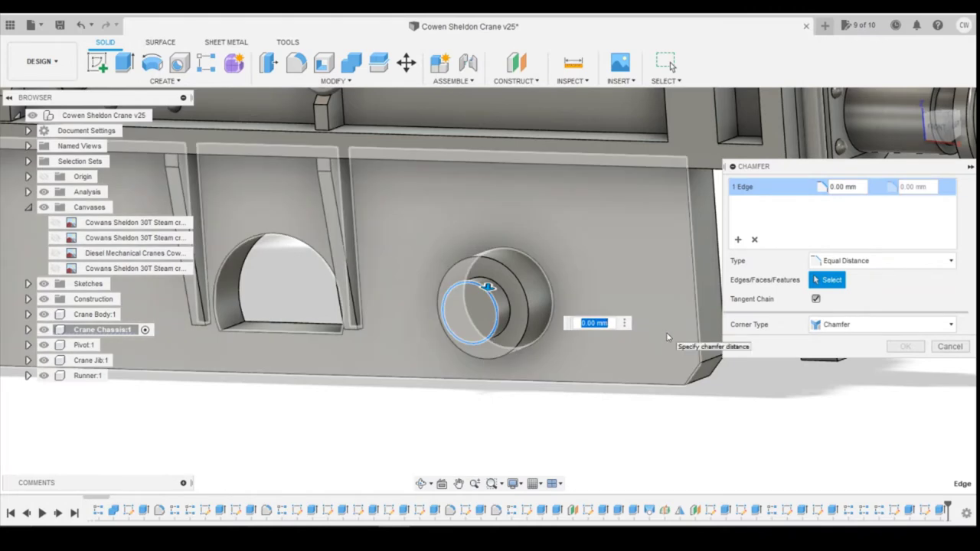
{"action": "type", "text": "0"}
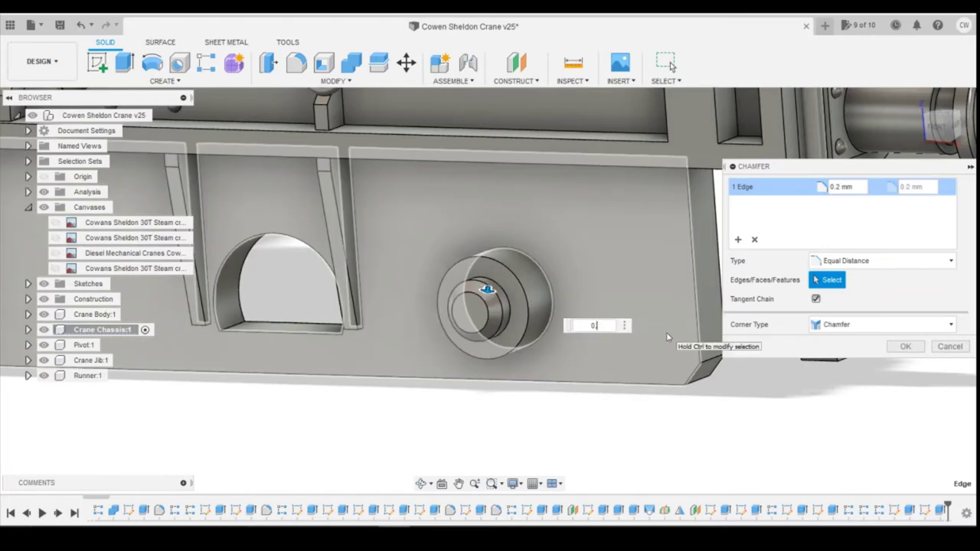
{"action": "type", "text": ".3"}
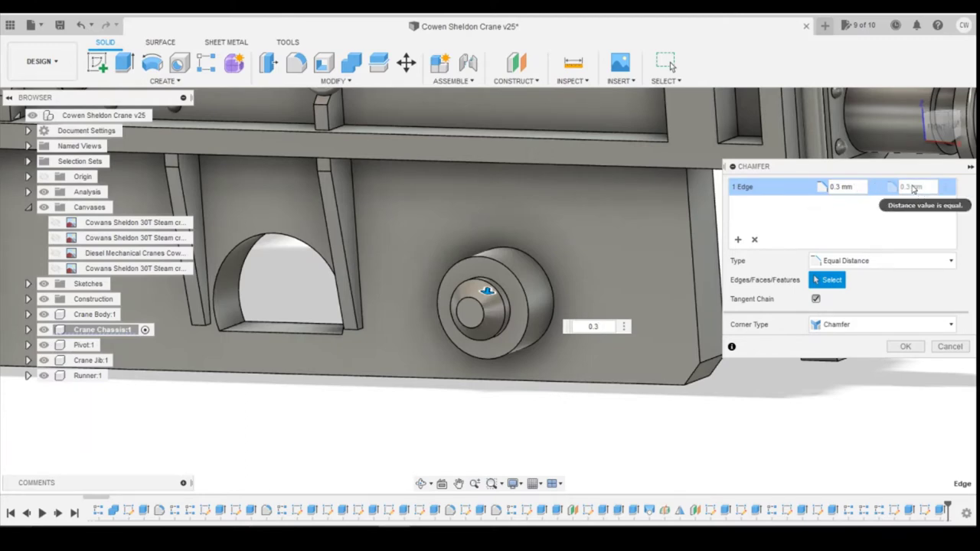
Change the cap edge's chamfer to Two Distance with 0.10 mm and 0.5 mm, and apply it
{"action": "left_click", "coordinate": [849, 262]}
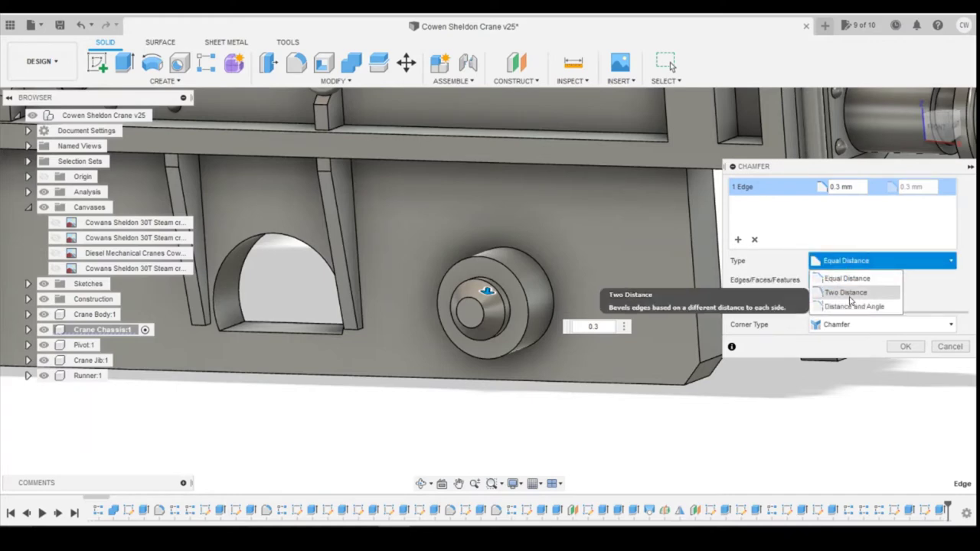
{"action": "left_click", "coordinate": [846, 292]}
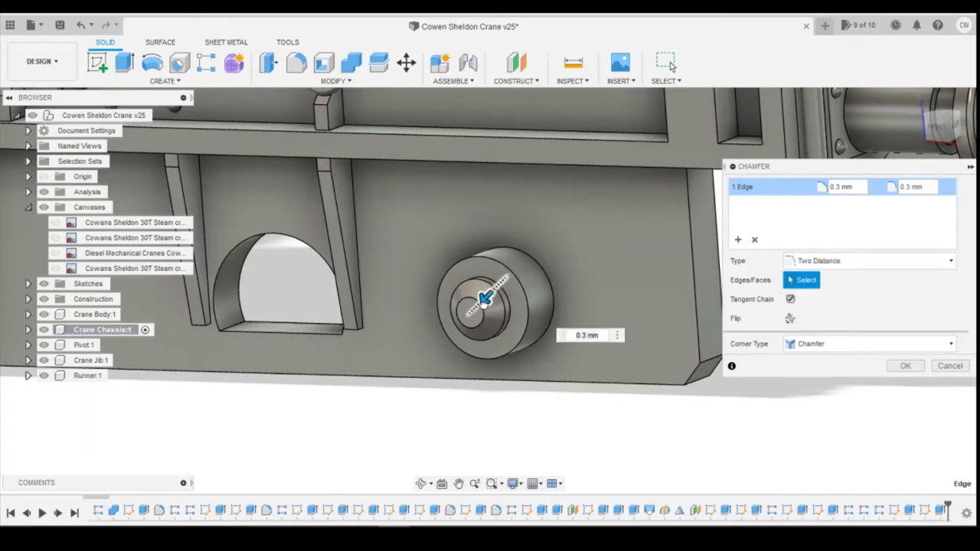
{"action": "left_click_drag", "start_coordinate": [480, 306], "coordinate": [491, 300]}
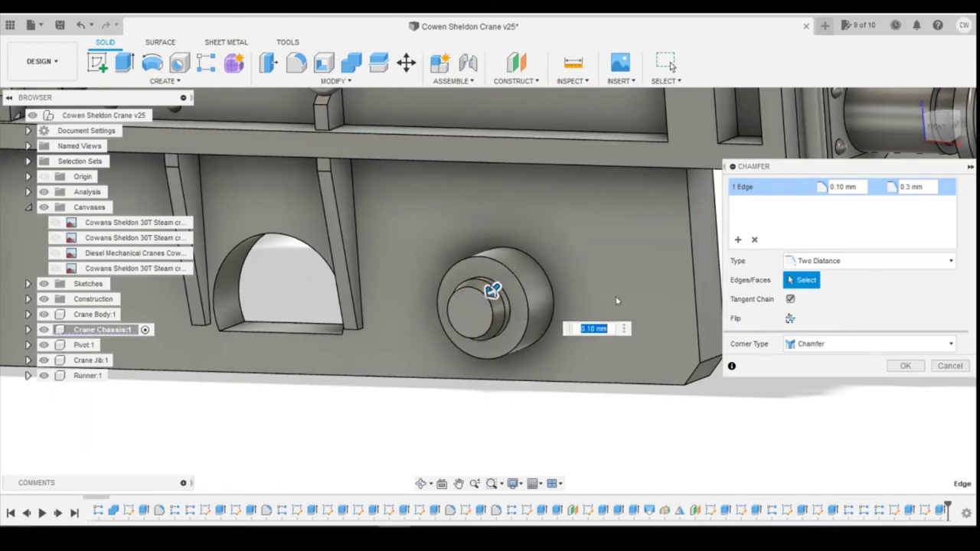
{"action": "left_click", "coordinate": [924, 188]}
{"action": "double_click", "coordinate": [920, 187]}
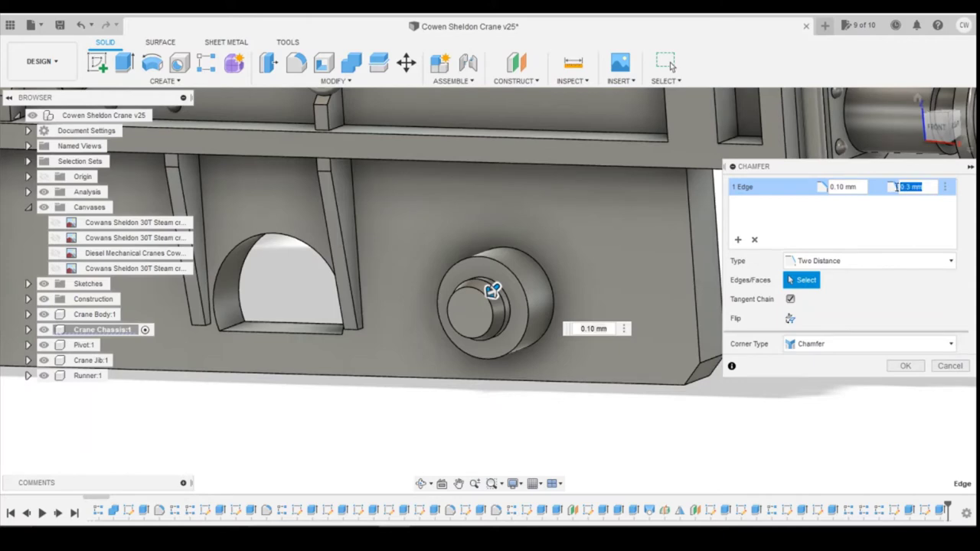
{"action": "type", "text": "0.5"}
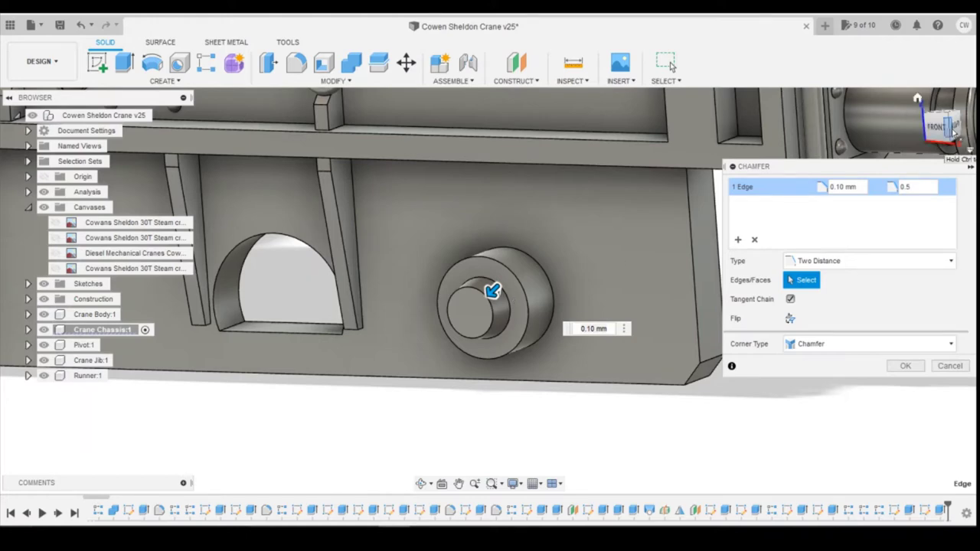
{"action": "left_click_drag", "start_coordinate": [943, 129], "coordinate": [932, 122]}
{"action": "middle_click_drag", "start_coordinate": [417, 295], "coordinate": [528, 338], "text": "shift"}
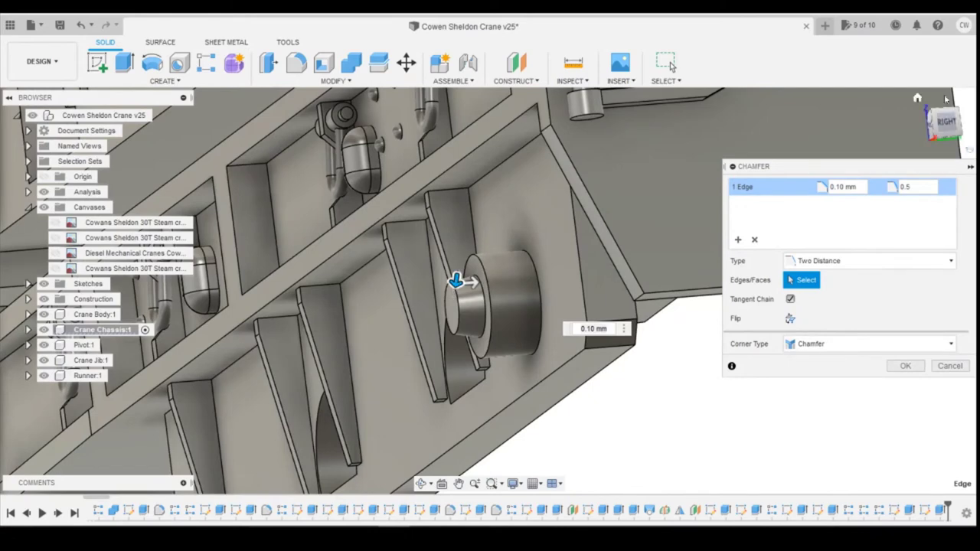
{"action": "left_click", "coordinate": [930, 131]}
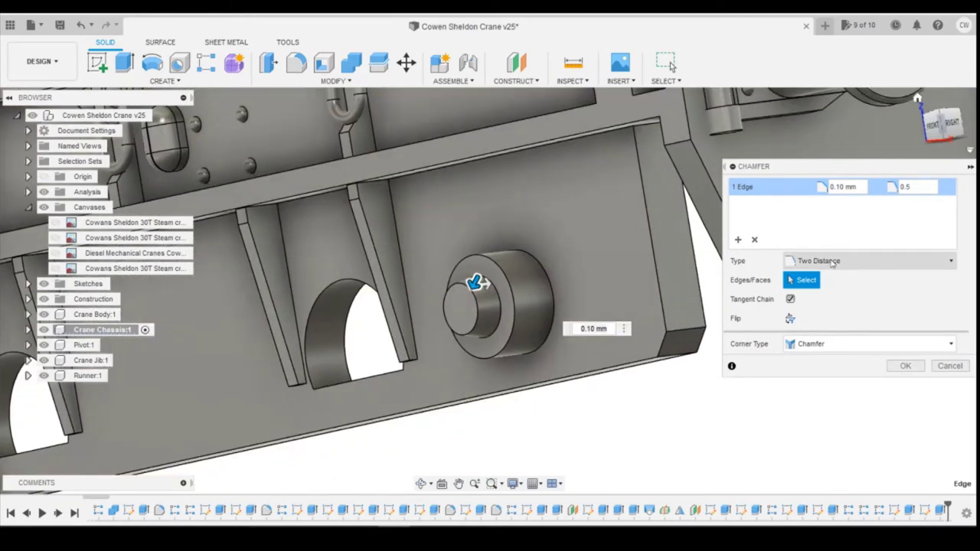
{"action": "left_click", "coordinate": [905, 366]}
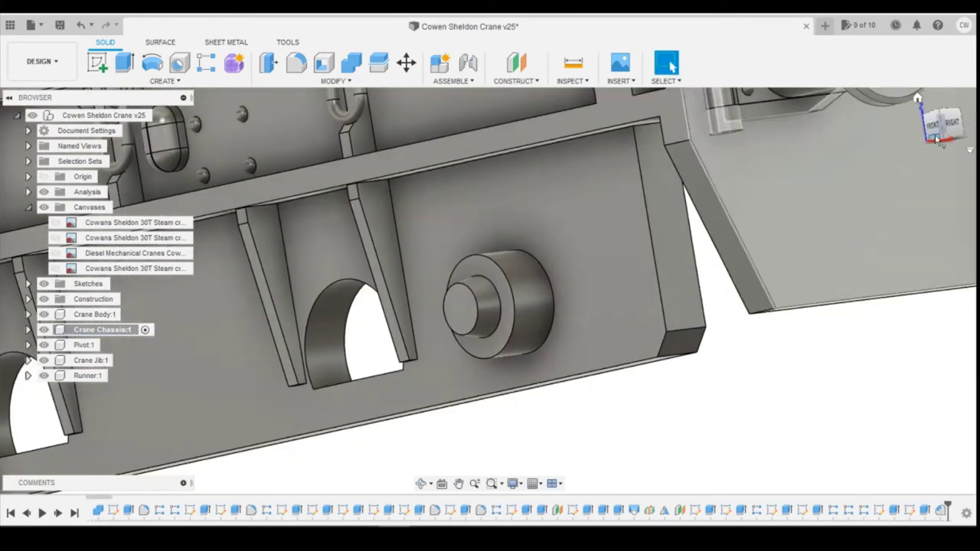
Compare the chamfered axlebox cap with the crane photo in the Photos viewer and return to Fusion
{"action": "left_click", "coordinate": [935, 134]}
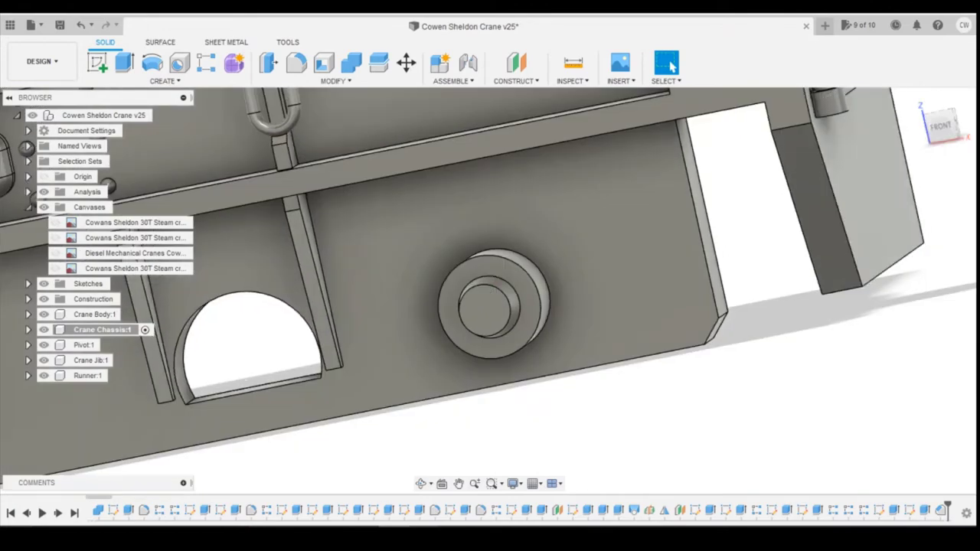
{"action": "mouse_move", "coordinate": [426, 538]}
{"action": "left_click", "coordinate": [528, 475]}
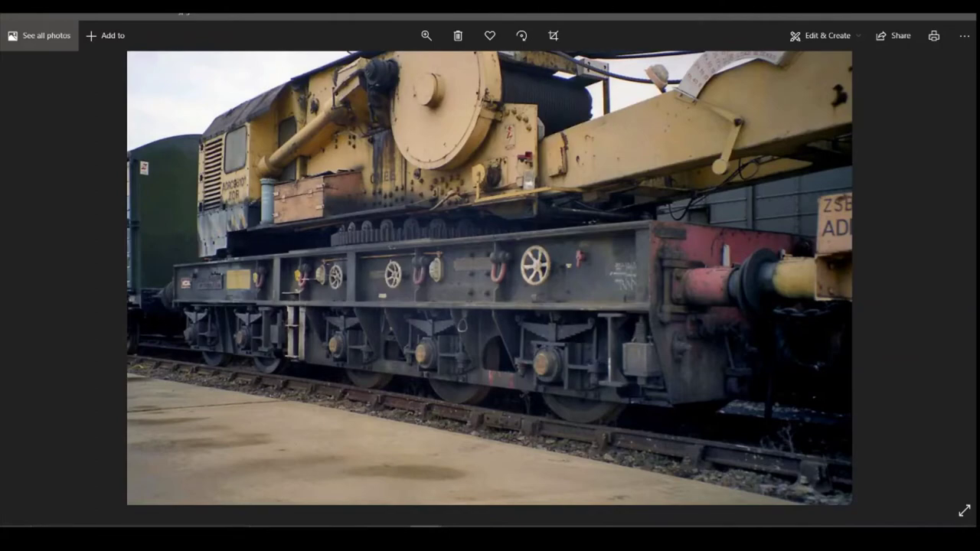
{"action": "left_click", "coordinate": [396, 536]}
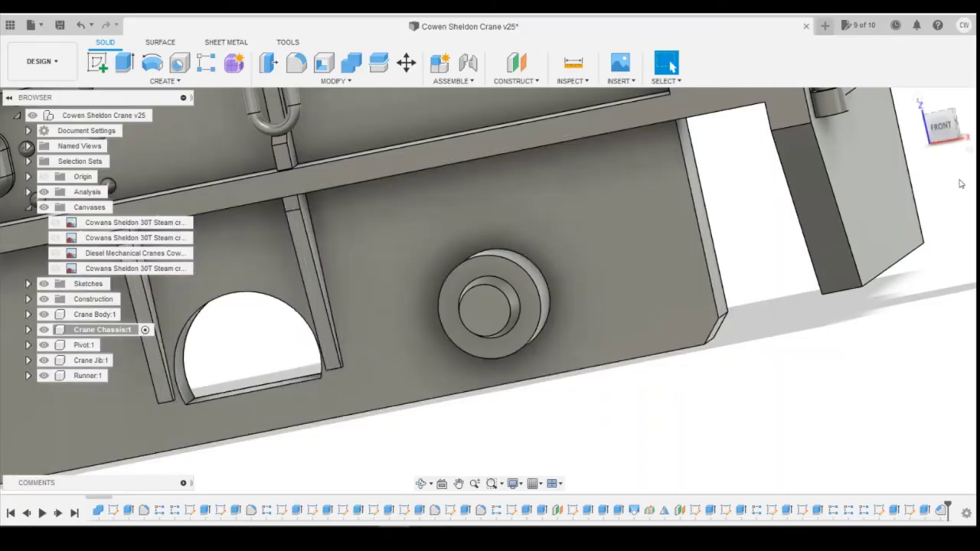
Show the first Cowans Sheldon 30T Steam canvas and start a sketch on the lower side plate's front face
{"action": "left_click", "coordinate": [939, 130]}
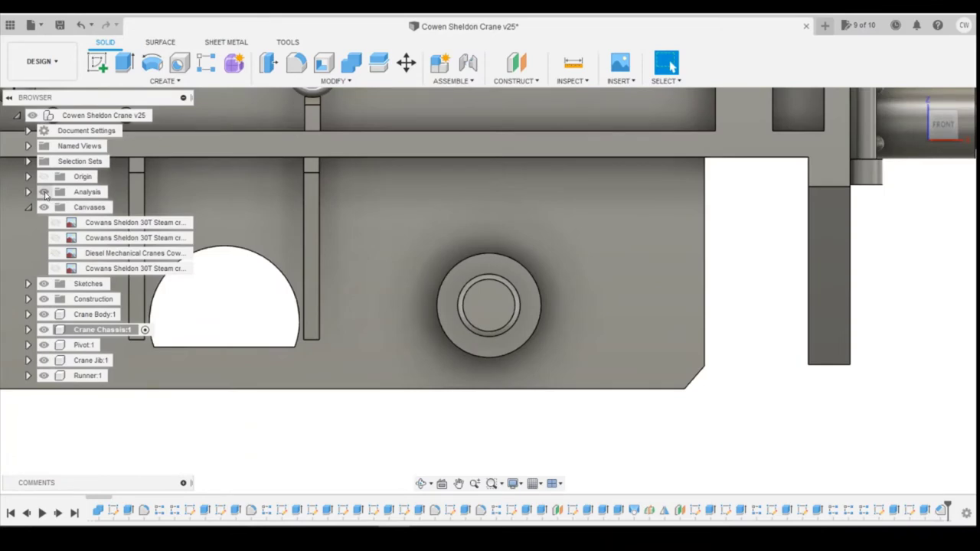
{"action": "left_click", "coordinate": [52, 224]}
{"action": "left_click", "coordinate": [53, 222]}
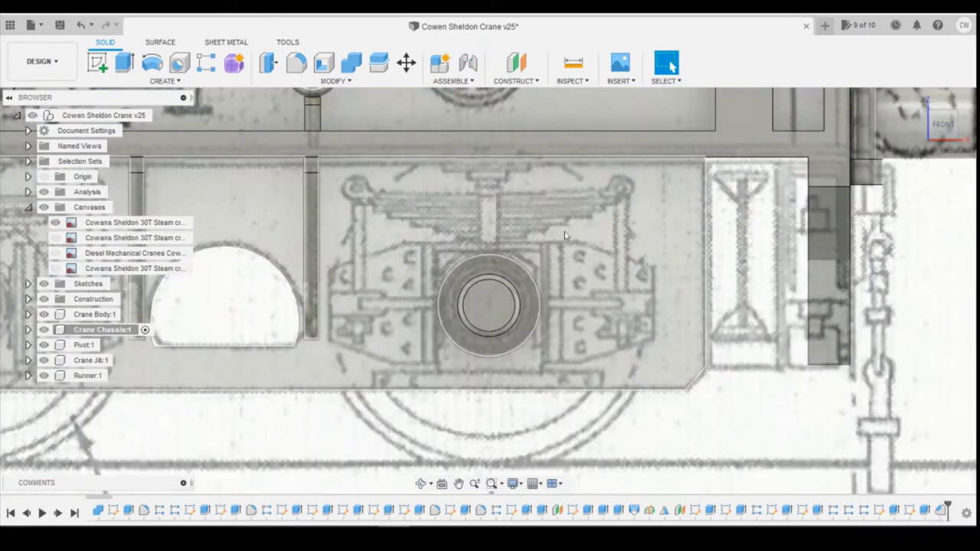
{"action": "left_click", "coordinate": [98, 65]}
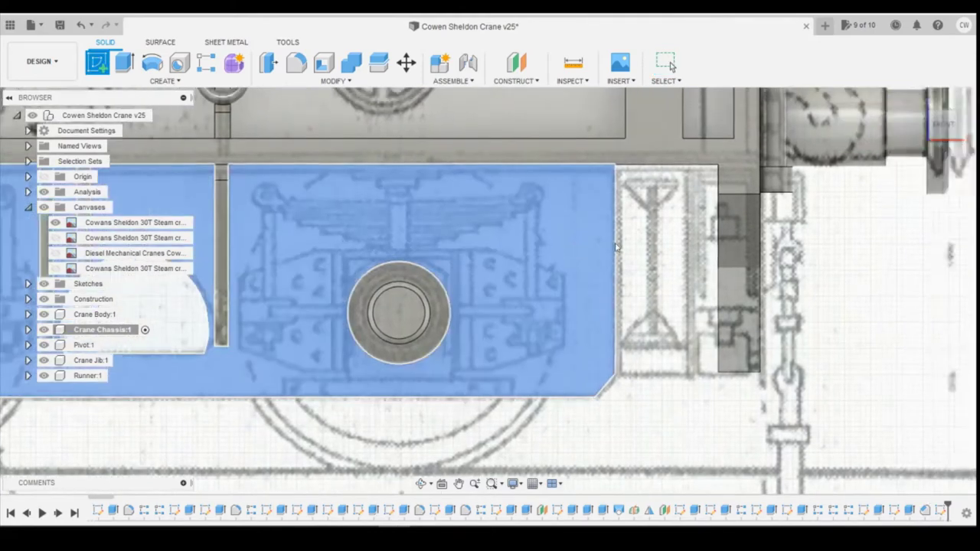
{"action": "left_click", "coordinate": [617, 247]}
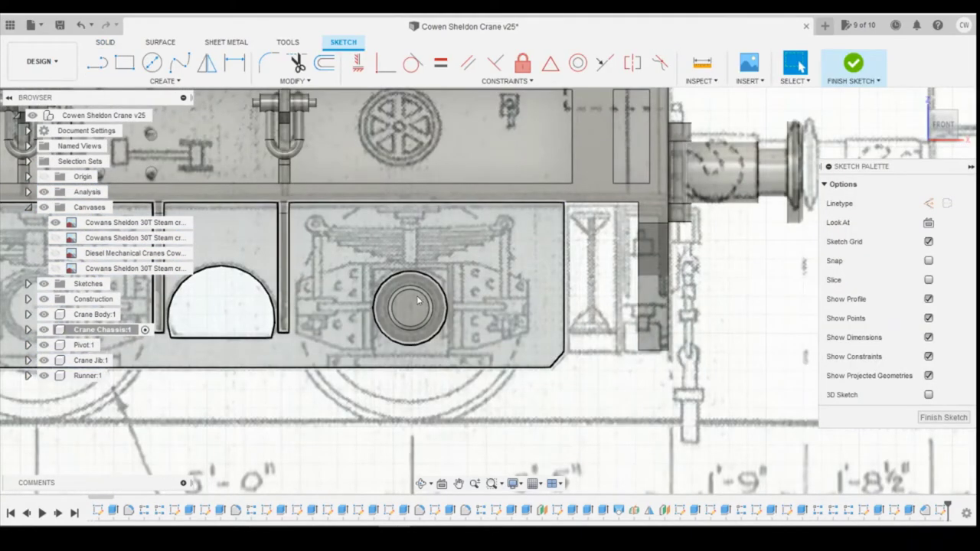
Draw a vertical centreline from the axlebox centre up to the top of the leaf spring on the drawing
{"action": "left_click", "coordinate": [98, 63]}
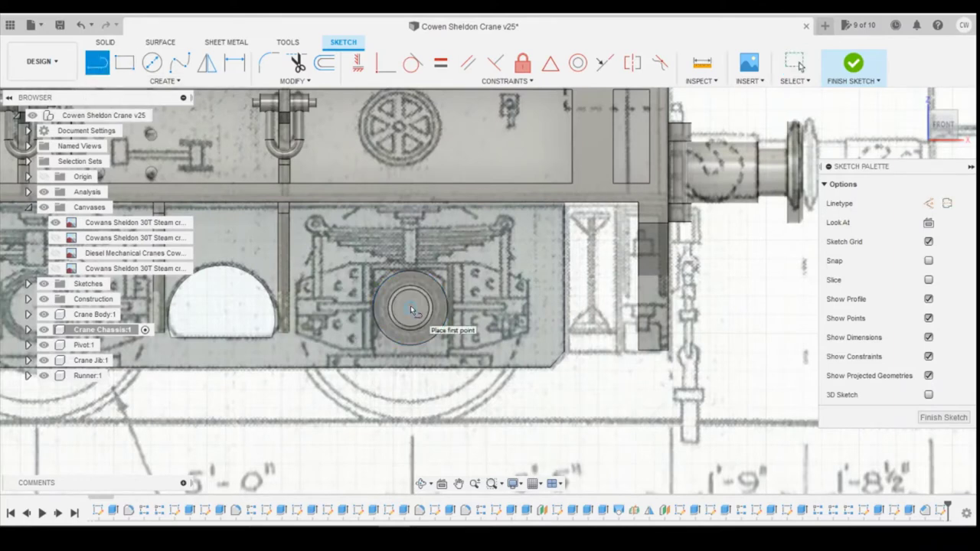
{"action": "left_click", "coordinate": [412, 306]}
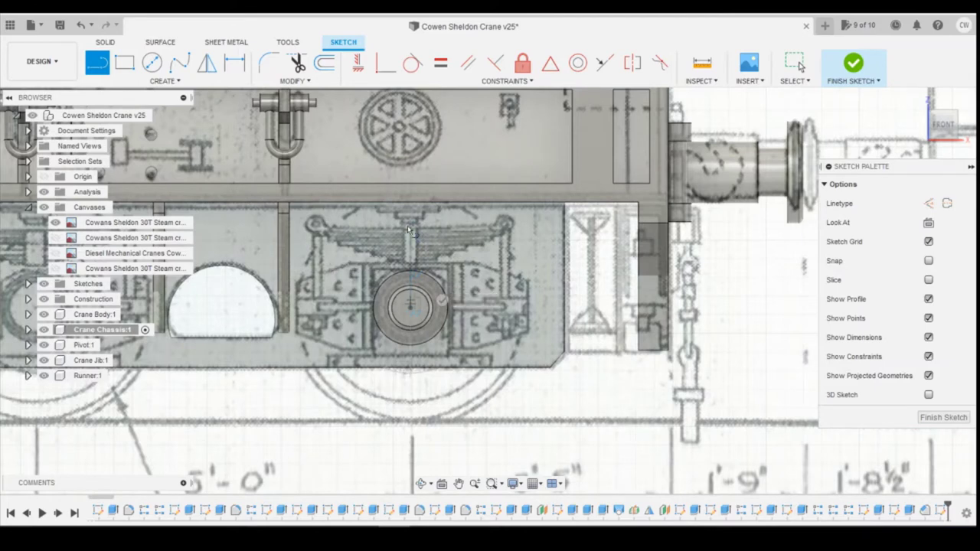
{"action": "key", "text": "Escape"}
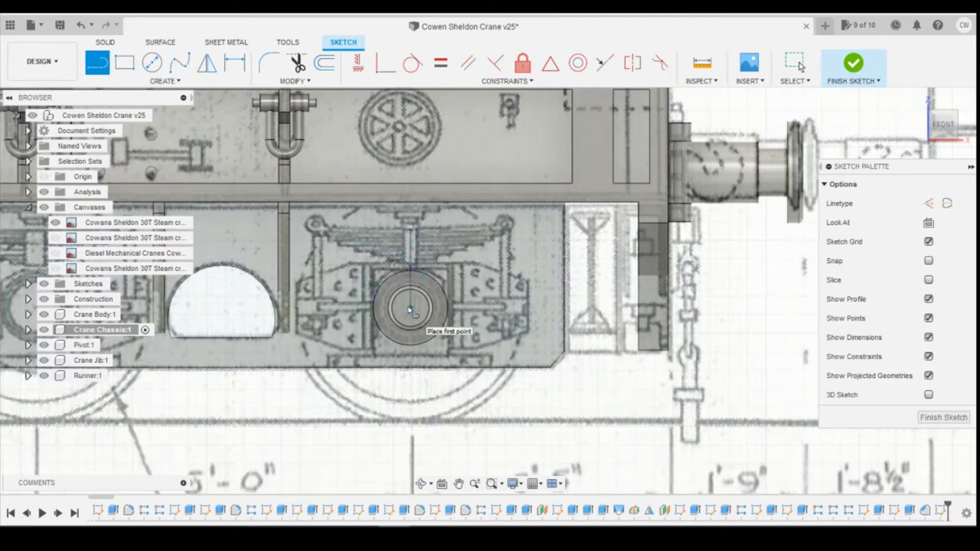
Draw a horizontal line about 1.67 mm long from the centreline along the axle bracket's top edge to its right-hand corner
{"action": "scroll", "coordinate": [443, 272], "scroll_direction": "up", "scroll_amount": 3}
{"action": "scroll", "coordinate": [414, 266], "scroll_direction": "up", "scroll_amount": 1}
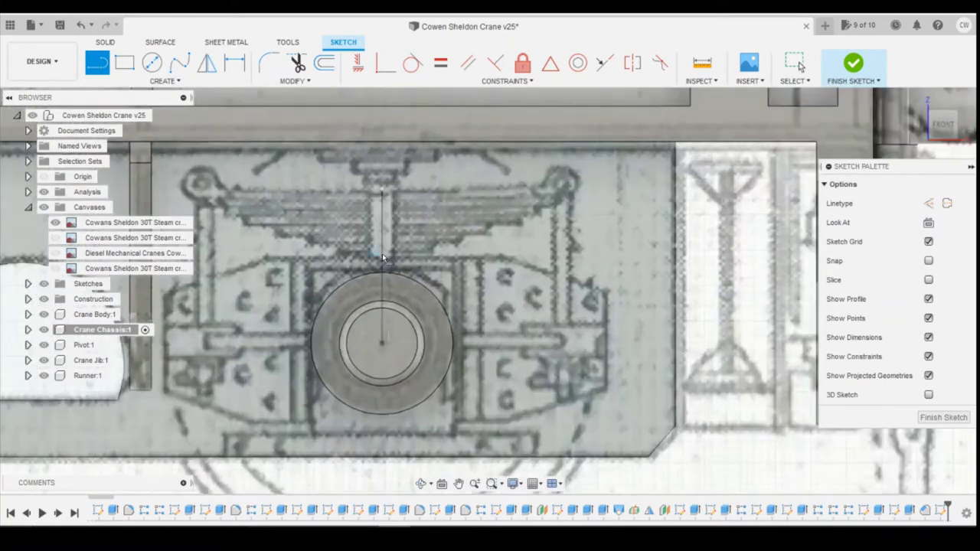
{"action": "scroll", "coordinate": [383, 262], "scroll_direction": "up", "scroll_amount": 3}
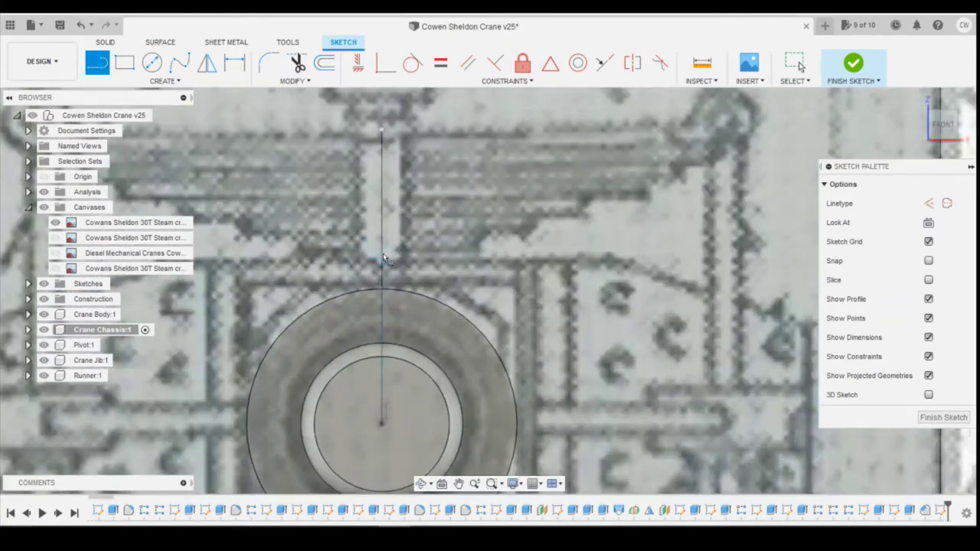
{"action": "left_click", "coordinate": [383, 259]}
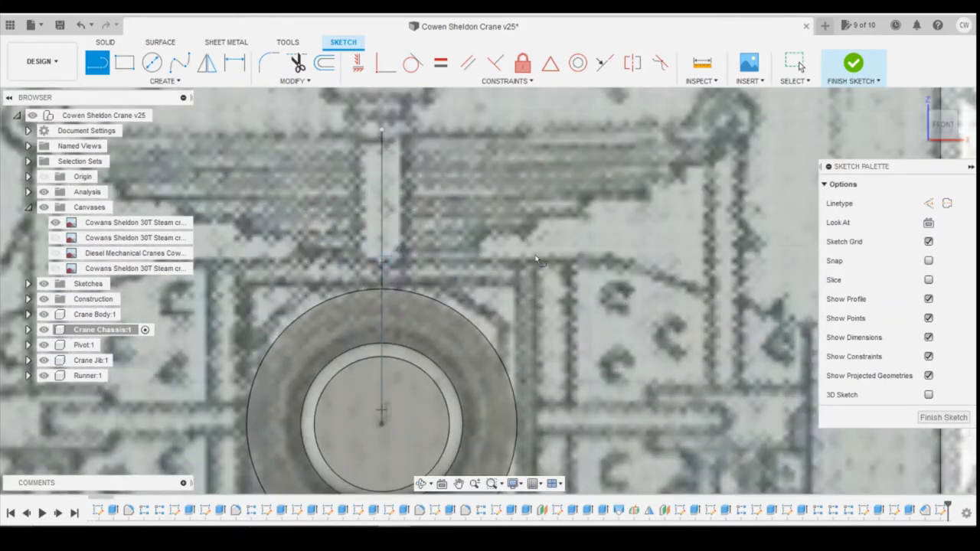
{"action": "left_click", "coordinate": [607, 259]}
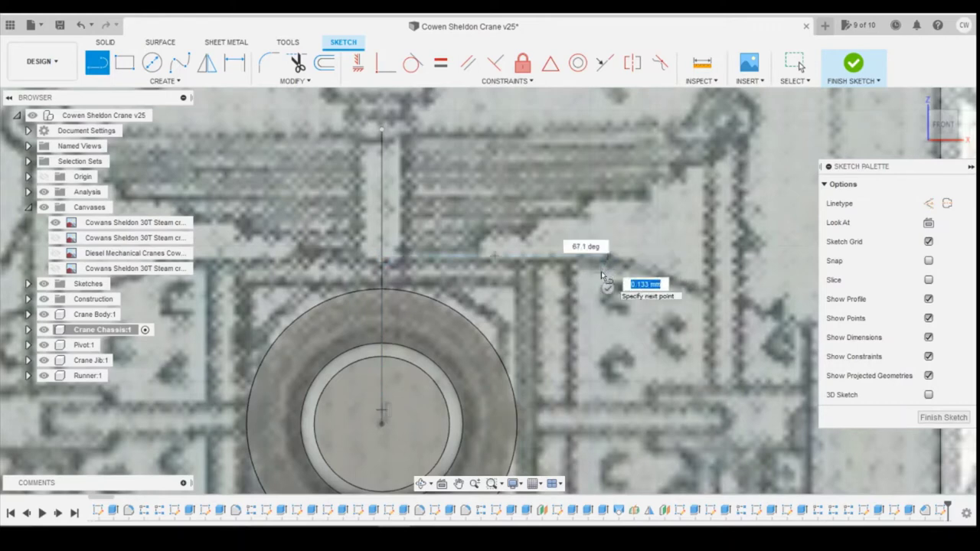
{"action": "key", "text": "Escape"}
Dimension the horizontal top line of the axle bracket to 1.67 mm
{"action": "key", "text": "d"}
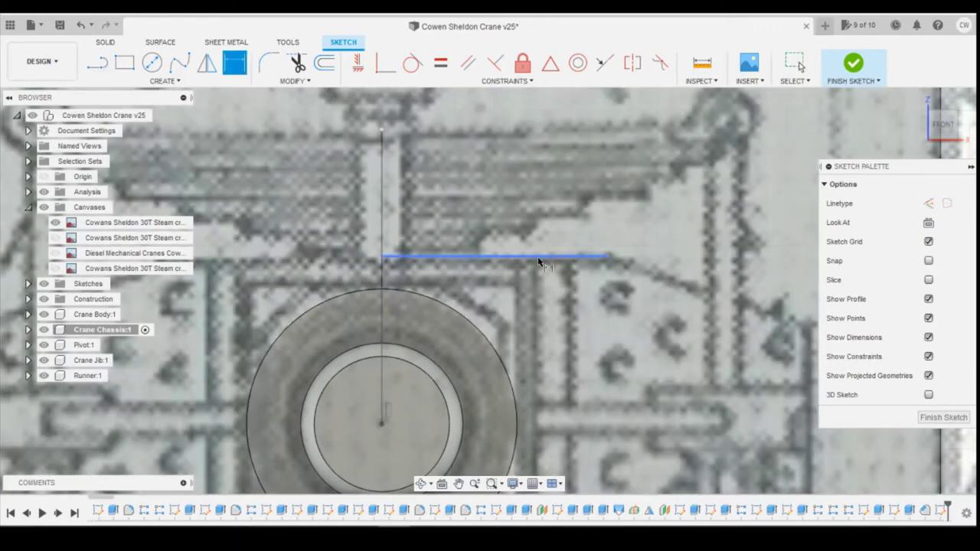
{"action": "left_click", "coordinate": [551, 258]}
{"action": "left_click", "coordinate": [538, 212]}
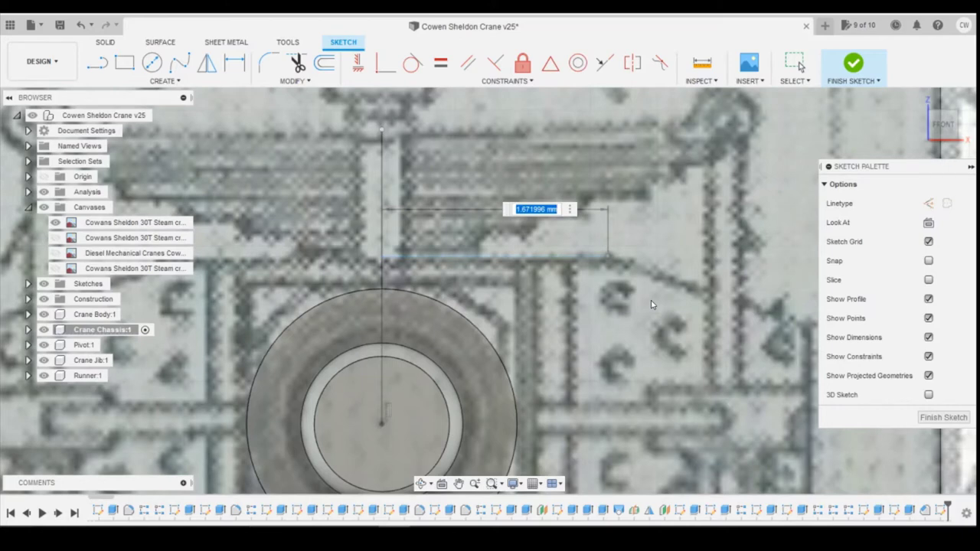
{"action": "type", "text": "1.67"}
{"action": "key", "text": "Return"}
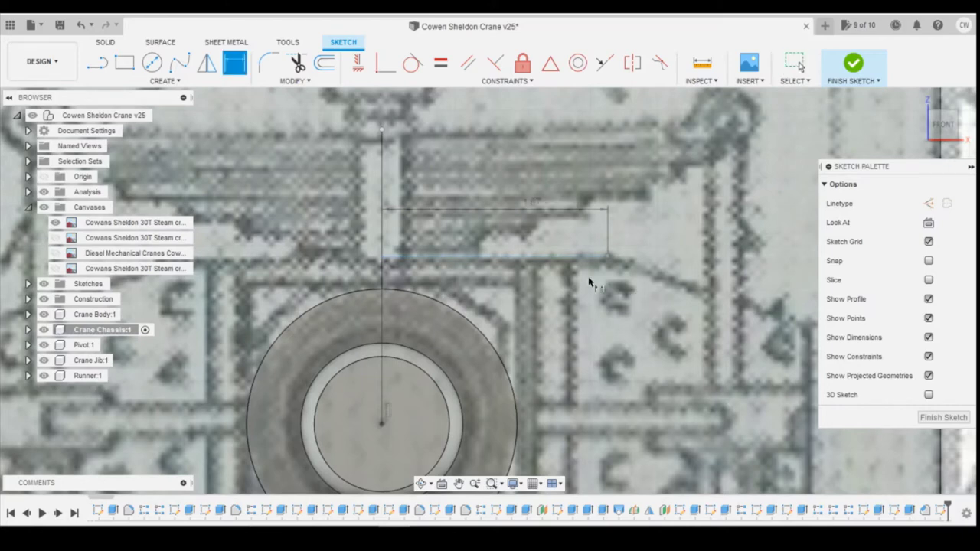
Continue the bracket outline with a line about 1.59 mm long sloping down about 19.8°, followed by a vertical line down its outer edge
{"action": "scroll", "coordinate": [582, 284], "scroll_direction": "down", "scroll_amount": 3}
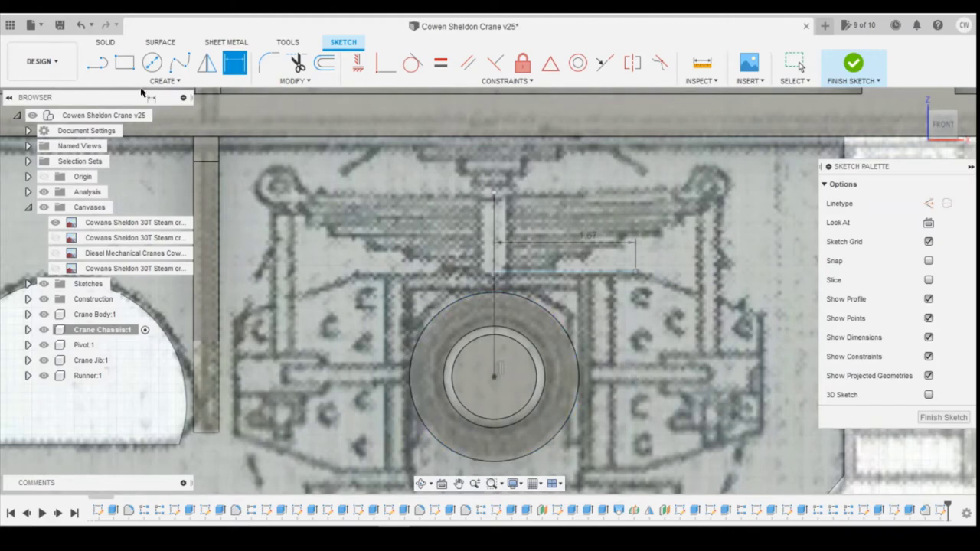
{"action": "left_click", "coordinate": [97, 62]}
{"action": "left_click", "coordinate": [636, 272]}
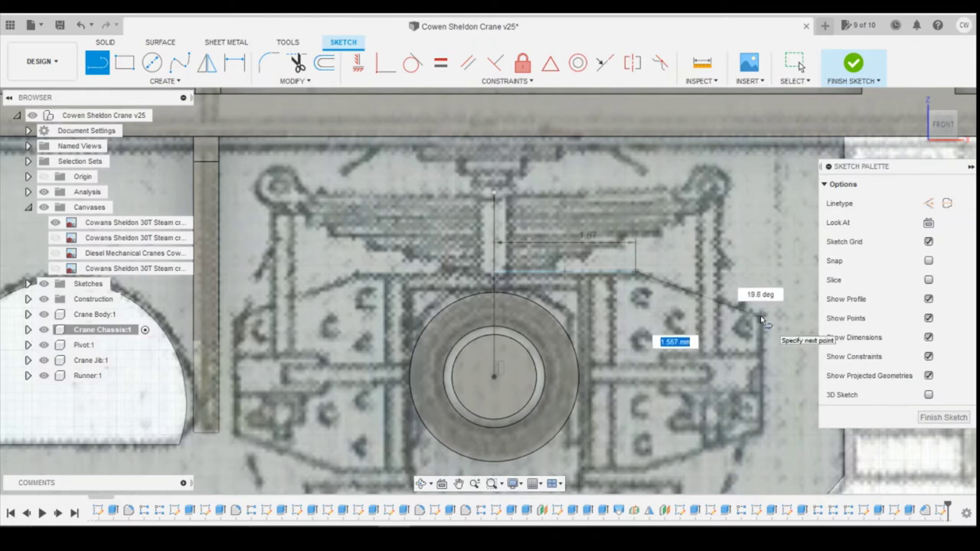
{"action": "left_click", "coordinate": [761, 315]}
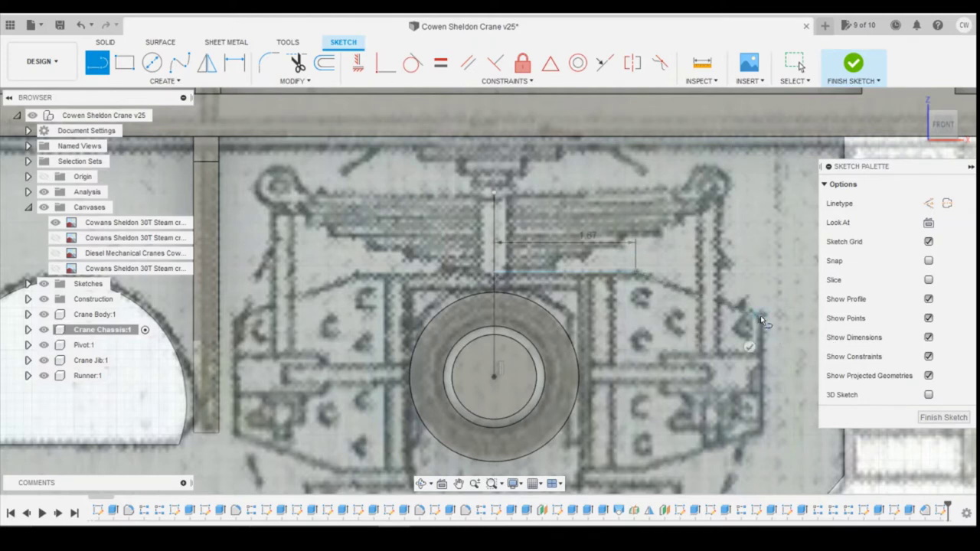
{"action": "left_click", "coordinate": [762, 430]}
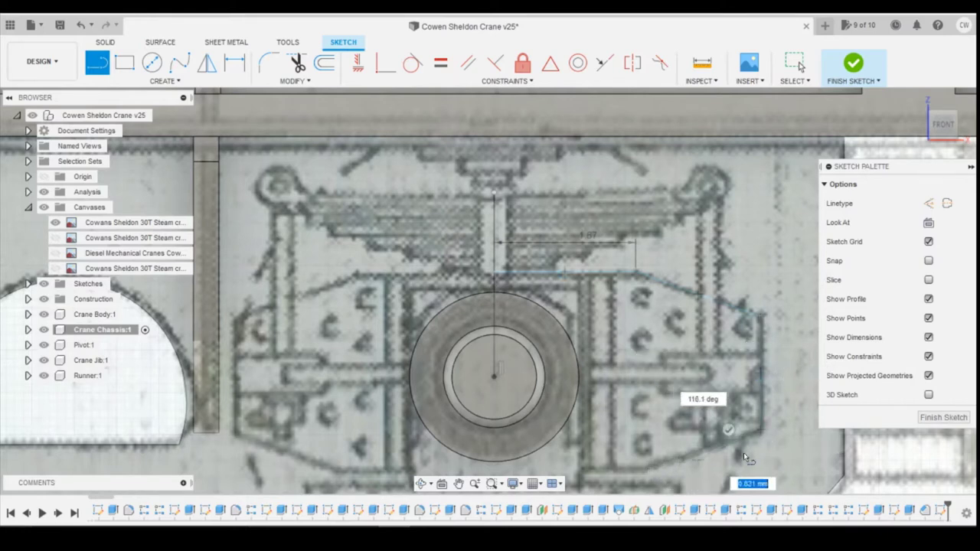
{"action": "key", "text": "Escape"}
Dimension the angle between the bracket's horizontal top line and its sloping line to 160°
{"action": "key", "text": "d"}
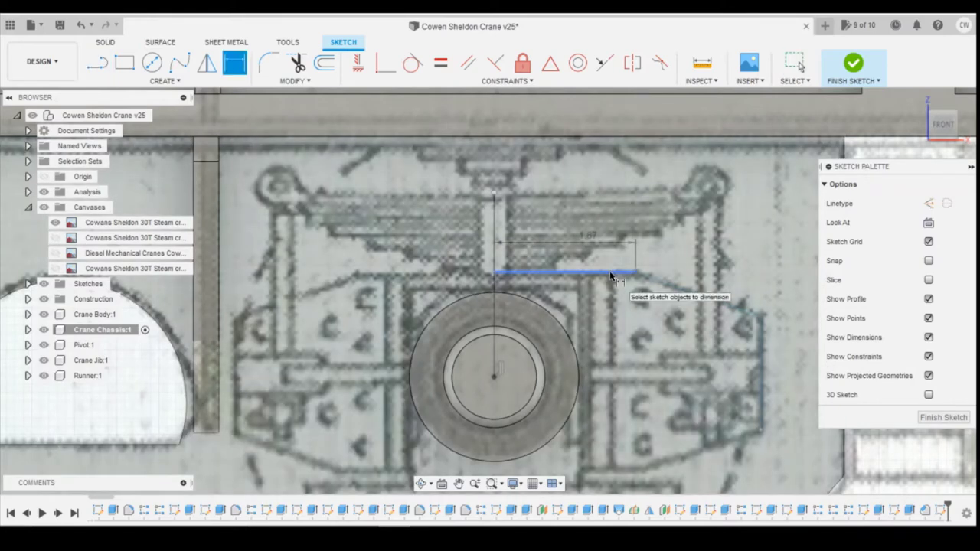
{"action": "left_click", "coordinate": [668, 290]}
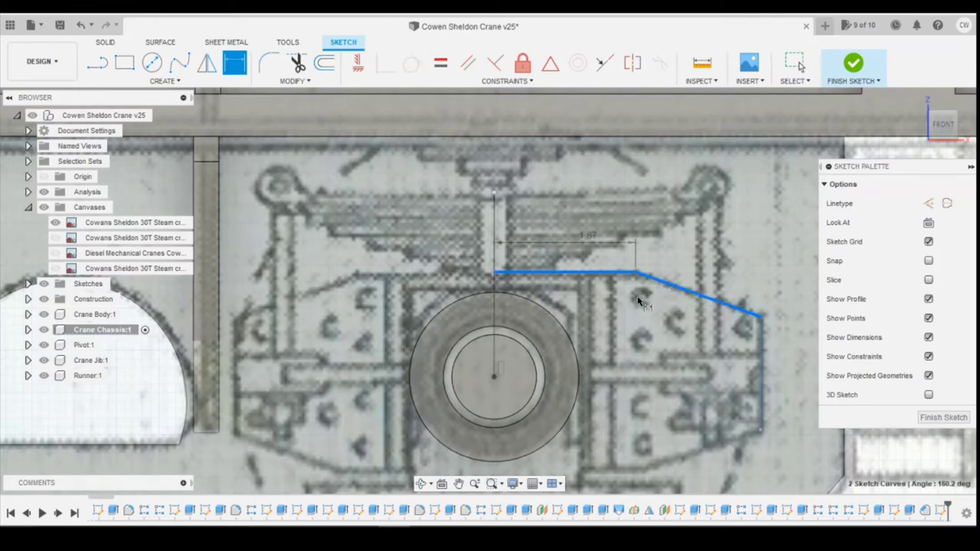
{"action": "left_click", "coordinate": [702, 344]}
{"action": "type", "text": "160"}
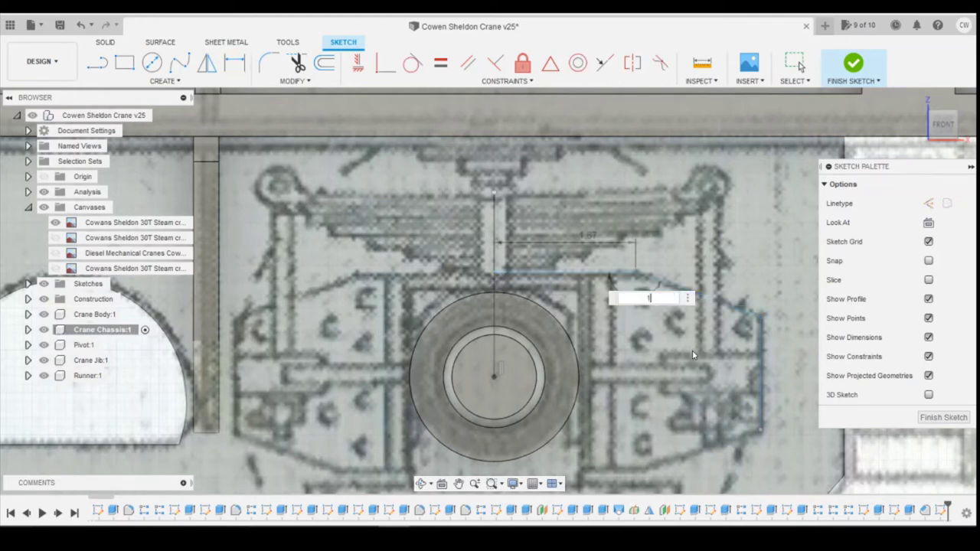
{"action": "key", "text": "Return"}
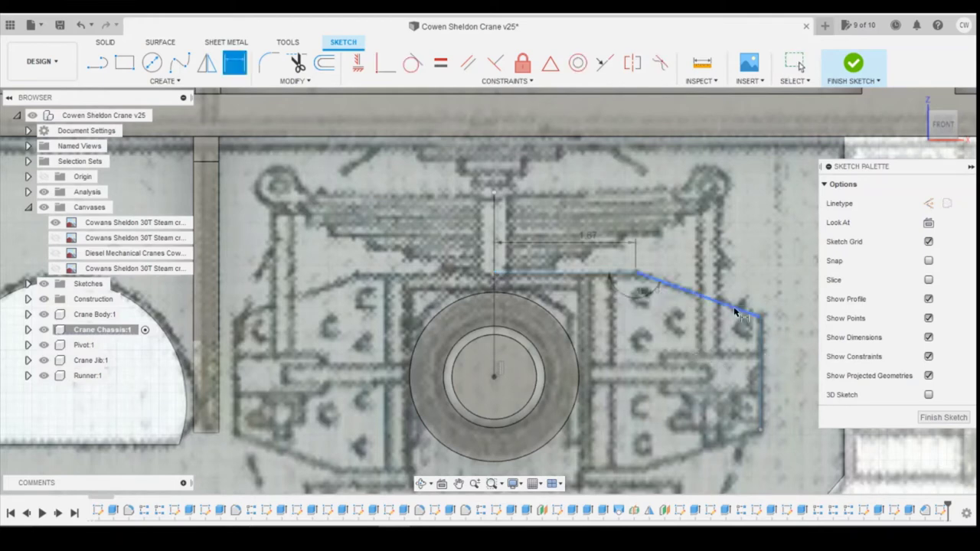
Try to dimension the angle between the bracket's sloping line and its vertical outer edge
{"action": "left_click", "coordinate": [738, 310]}
{"action": "left_click", "coordinate": [761, 349]}
{"action": "left_click", "coordinate": [779, 382]}
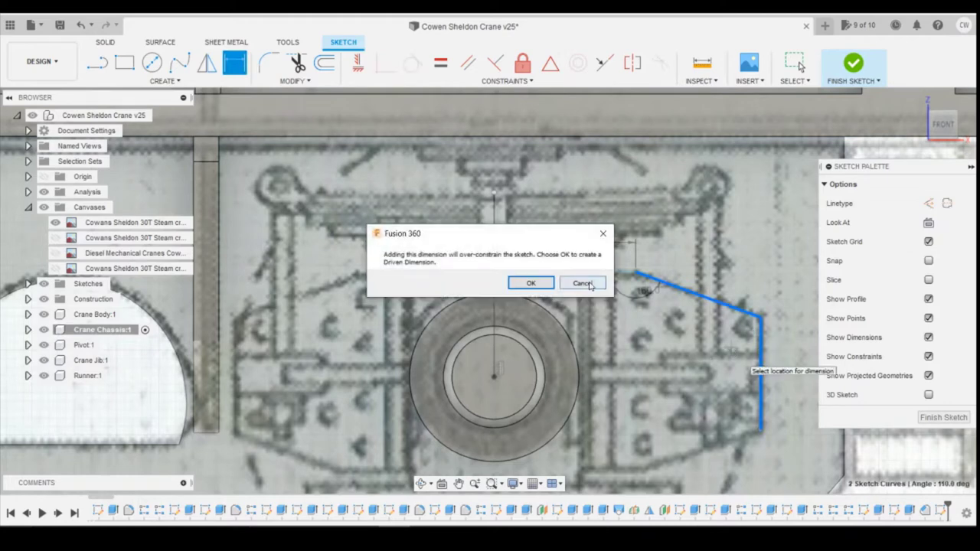
{"action": "left_click", "coordinate": [582, 283]}
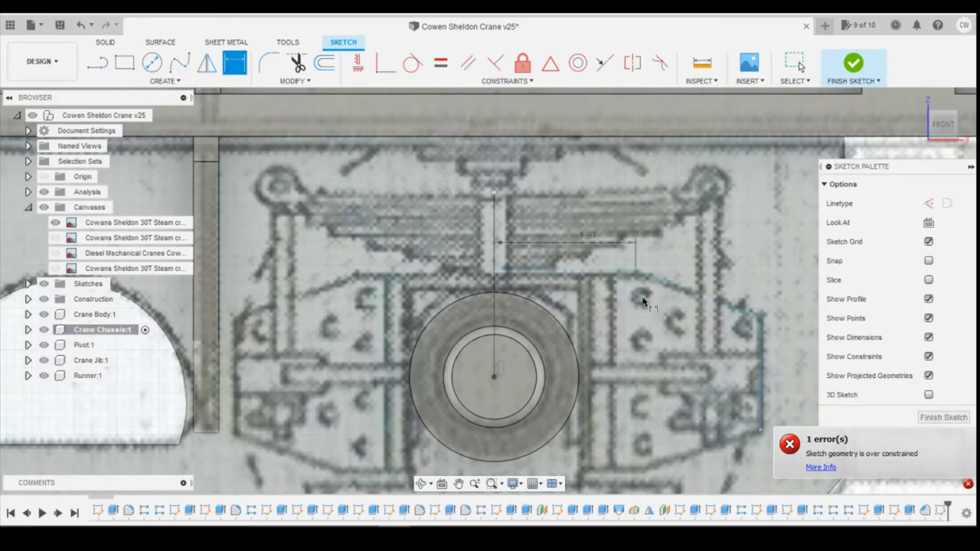
Dimension the angle between the bracket's upper sloping line and its vertical outer edge to 110°
{"action": "left_click", "coordinate": [744, 311]}
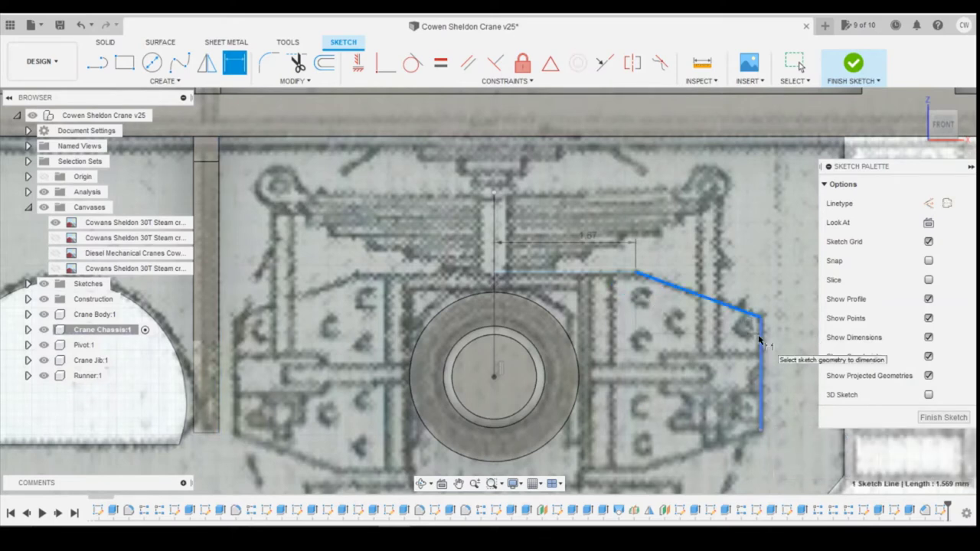
{"action": "left_click", "coordinate": [760, 334]}
{"action": "key", "text": "d"}
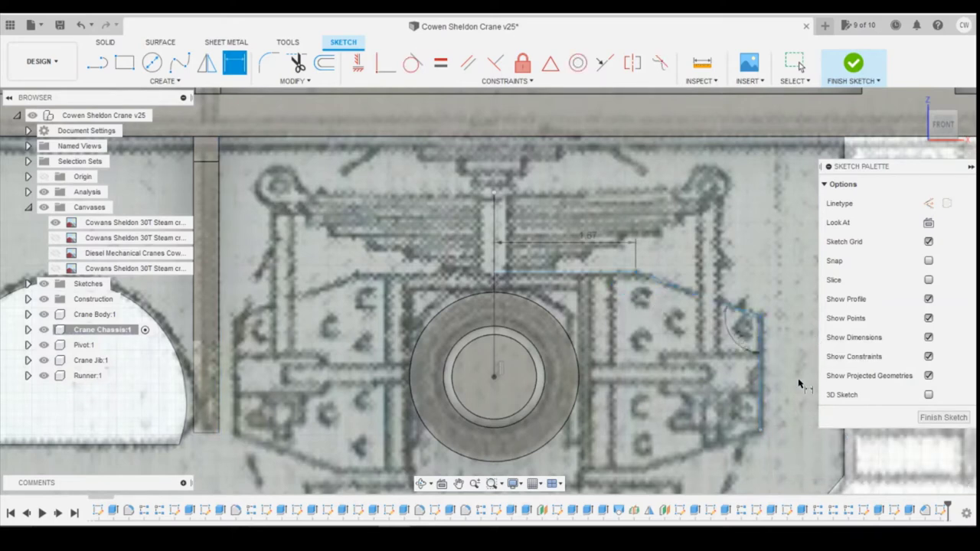
{"action": "left_click", "coordinate": [743, 343]}
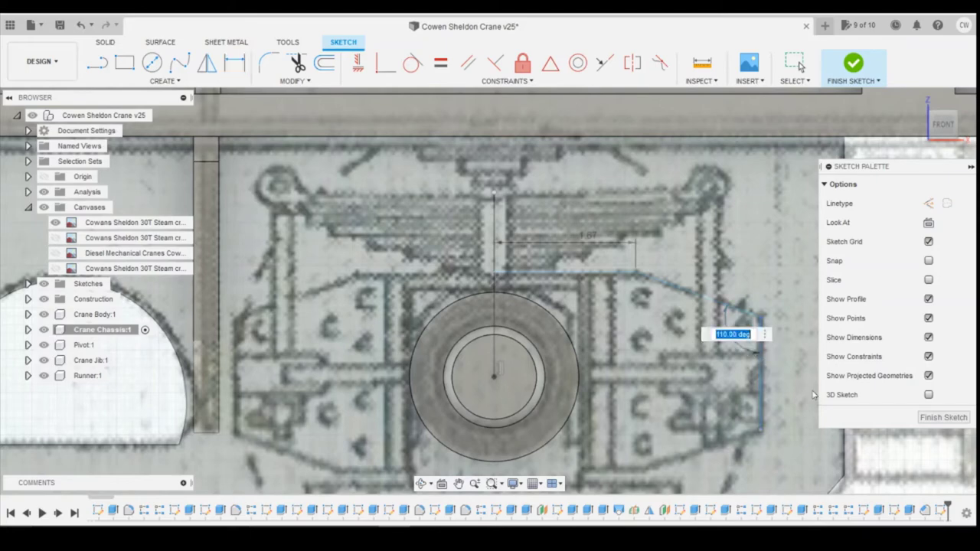
{"action": "key", "text": "Escape"}
{"action": "key", "text": "Escape"}
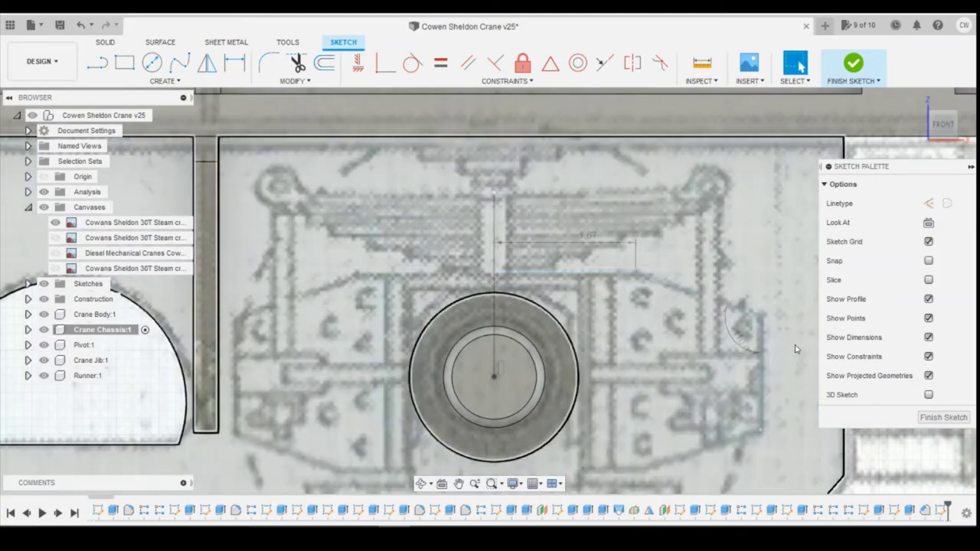
Dimension the bracket's vertical outer edge to 1.33 mm
{"action": "key", "text": "d"}
{"action": "left_click", "coordinate": [763, 357]}
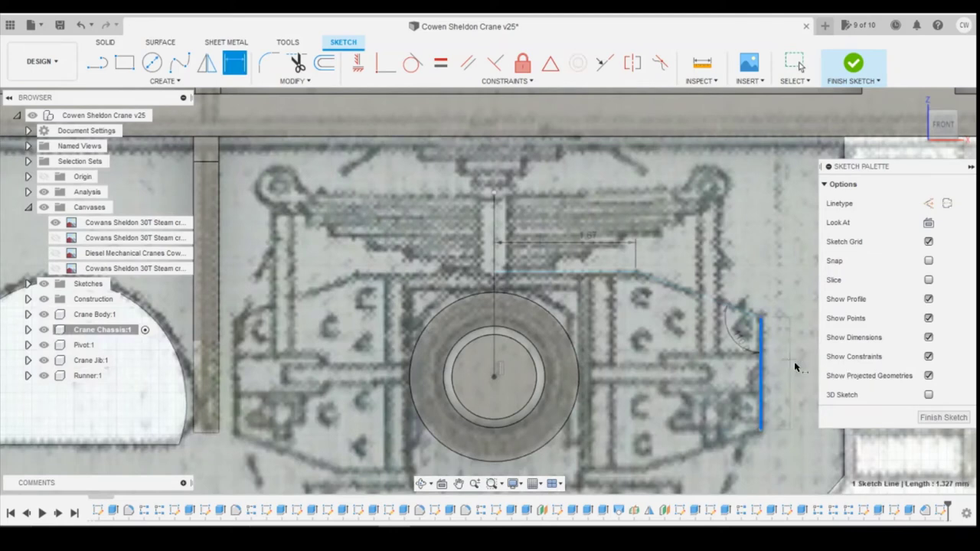
{"action": "left_click", "coordinate": [791, 361]}
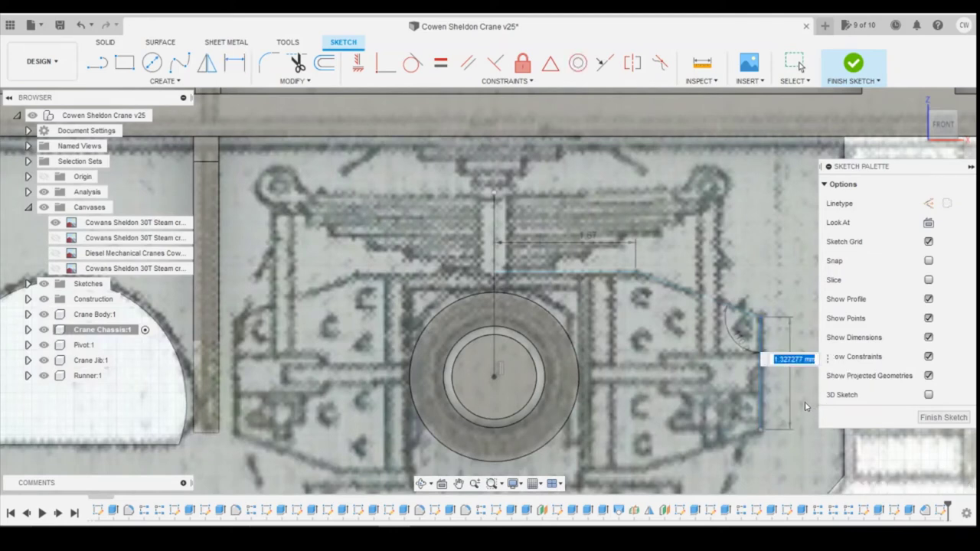
{"action": "type", "text": "13"}
{"action": "key", "text": "Return"}
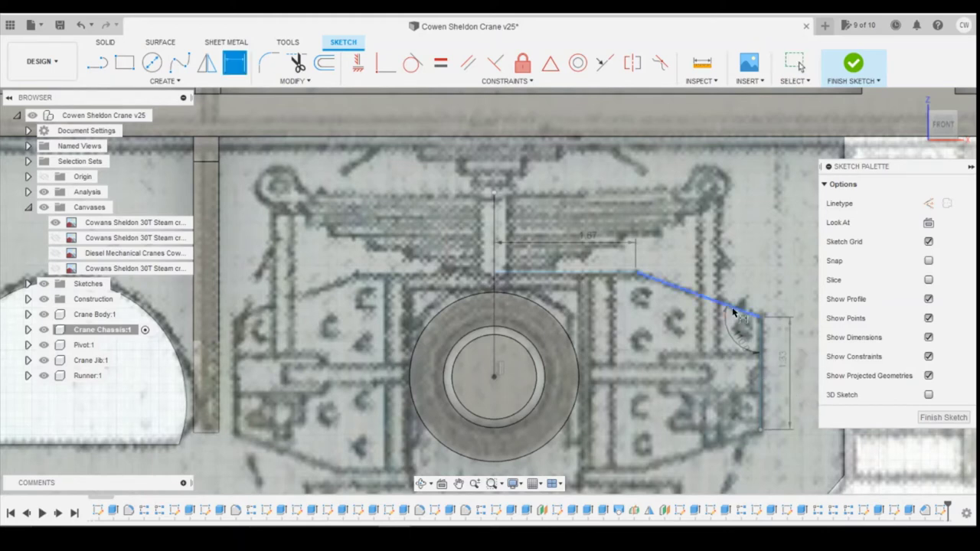
Set the horizontal distance between the two ends of the bracket's upper sloping line to 1.47 mm
{"action": "left_click", "coordinate": [635, 272]}
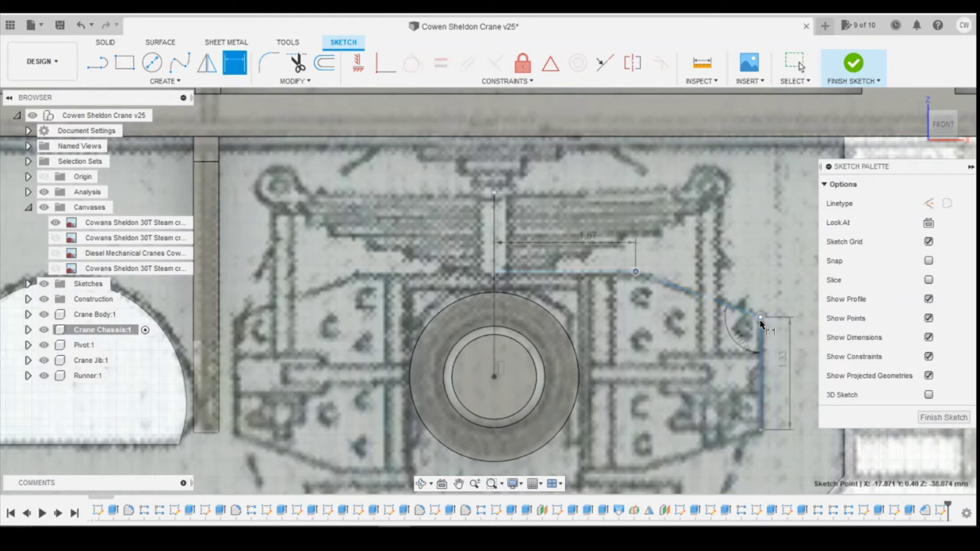
{"action": "left_click", "coordinate": [761, 317]}
{"action": "left_click", "coordinate": [739, 246]}
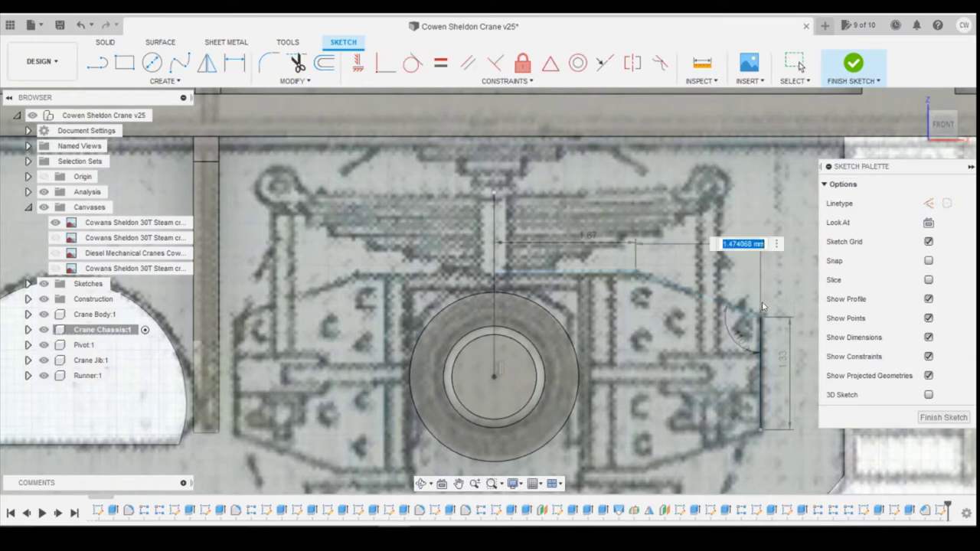
{"action": "type", "text": "1"}
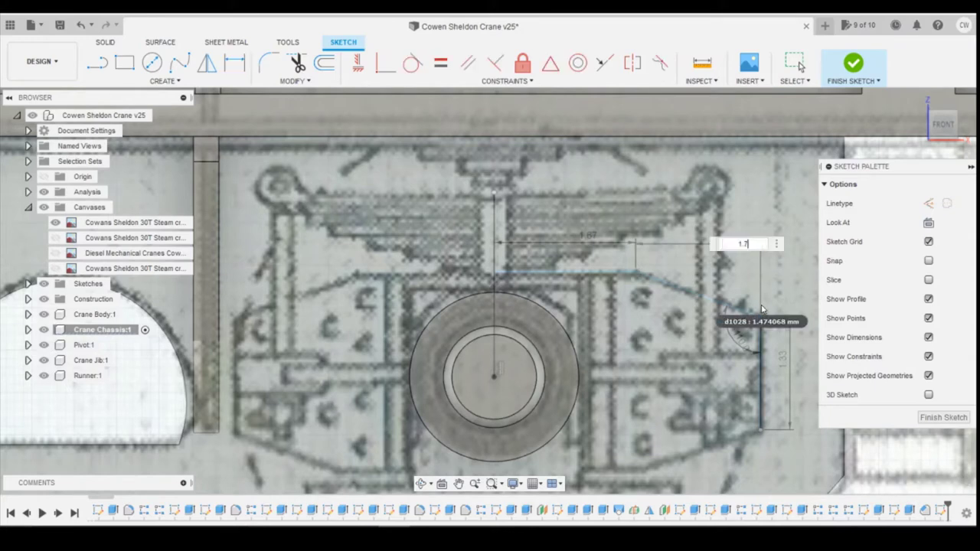
{"action": "type", "text": ".47"}
{"action": "key", "text": "Return"}
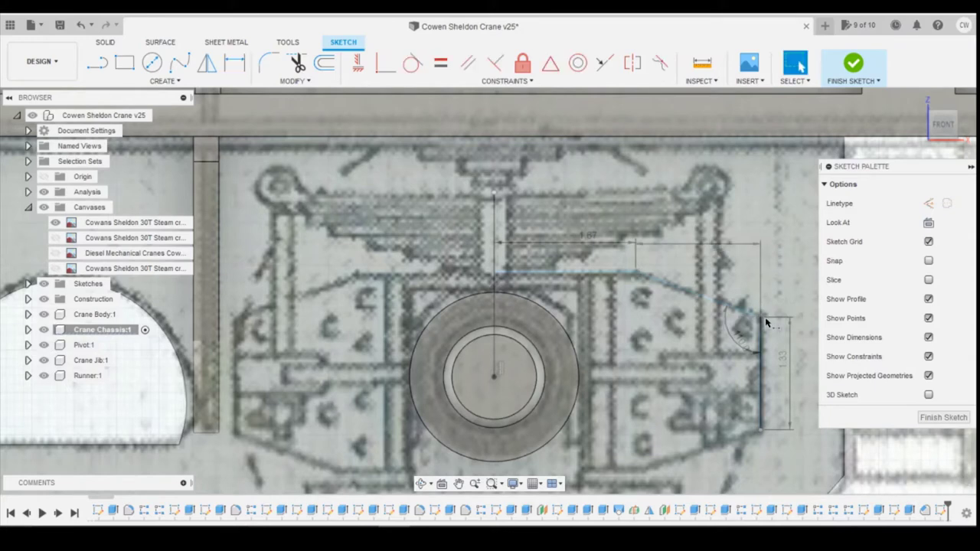
Try to add another dimension between the two ends of the bracket's upper sloping line
{"action": "left_click", "coordinate": [635, 272]}
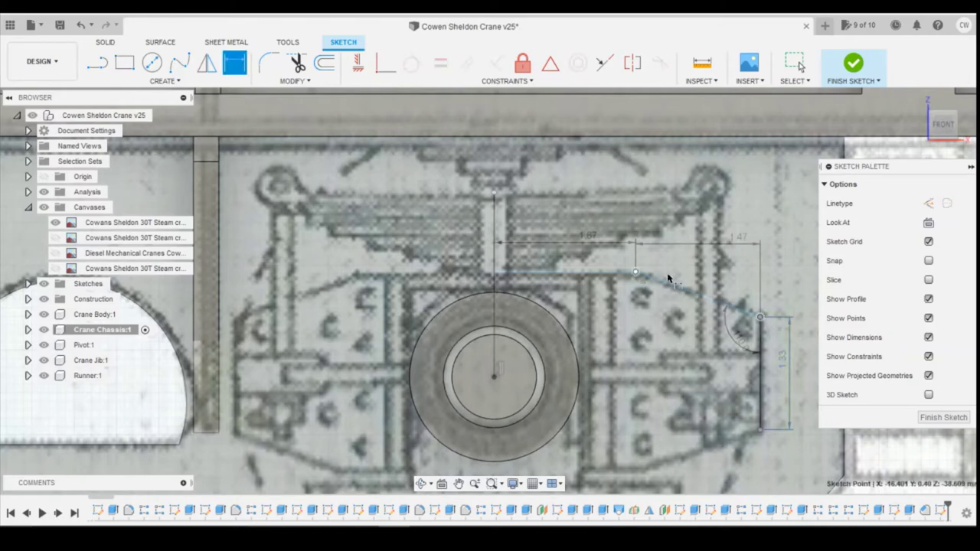
{"action": "left_click", "coordinate": [779, 296]}
{"action": "left_click", "coordinate": [604, 235]}
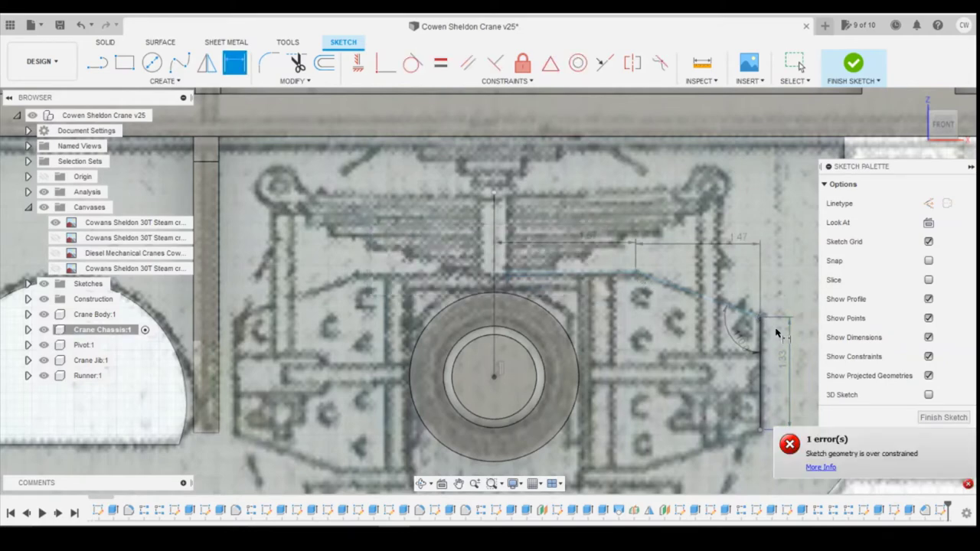
{"action": "scroll", "coordinate": [776, 330], "scroll_direction": "down", "scroll_amount": 2}
{"action": "scroll", "coordinate": [760, 383], "scroll_direction": "up", "scroll_amount": 2}
Draw a line about 1.42 mm long from the lower end of the vertical outer edge, sloping down and inward towards the axlebox
{"action": "key", "text": "l"}
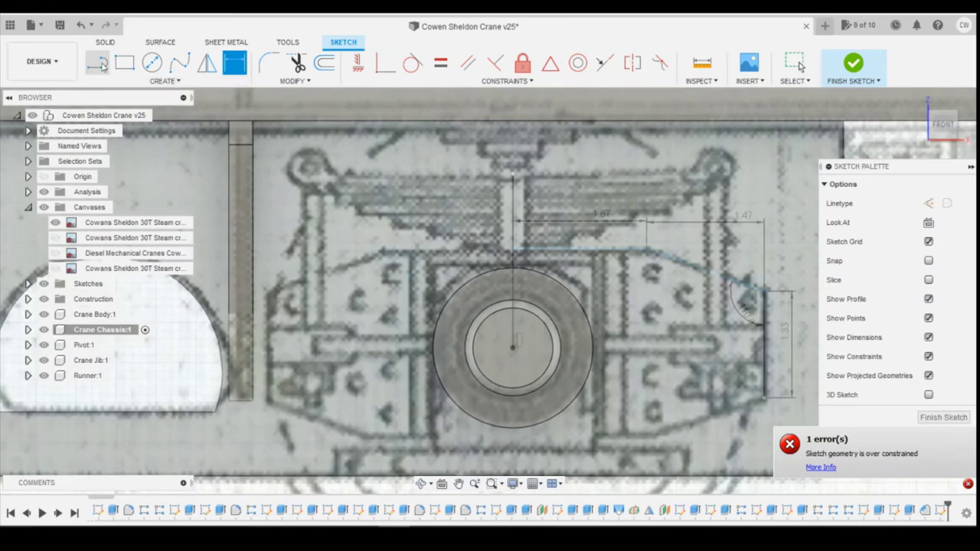
{"action": "left_click", "coordinate": [652, 416]}
{"action": "left_click", "coordinate": [651, 416]}
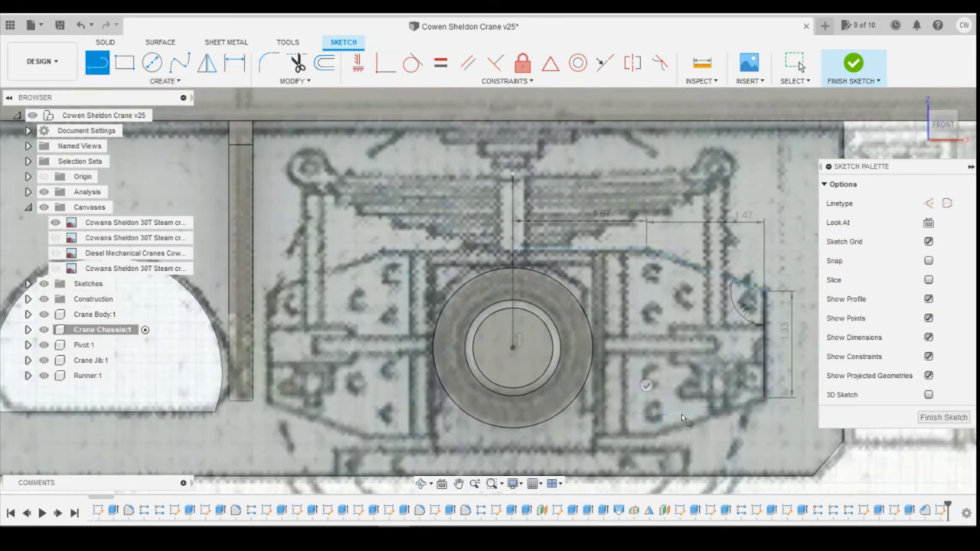
{"action": "key", "text": "Escape"}
Dimension the angle between the lower sloping line and the vertical outer edge to 110°
{"action": "left_click", "coordinate": [732, 403]}
{"action": "key", "text": "d"}
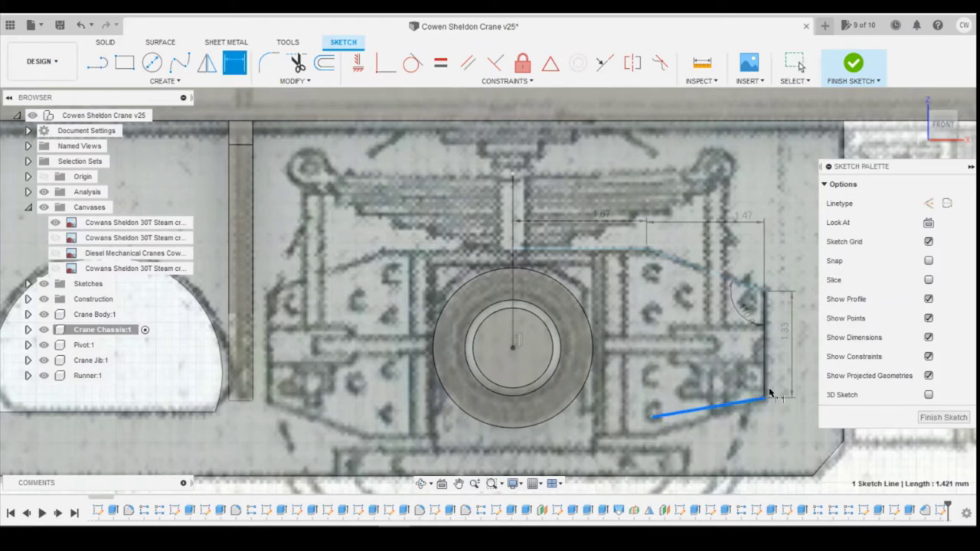
{"action": "left_click", "coordinate": [764, 387]}
{"action": "left_click", "coordinate": [733, 403]}
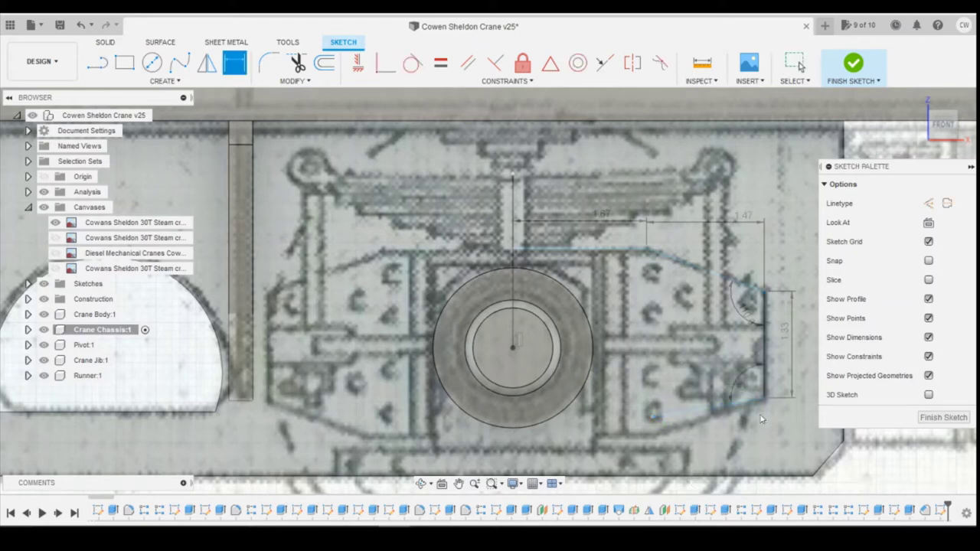
{"action": "left_click", "coordinate": [763, 419]}
{"action": "type", "text": "110"}
{"action": "key", "text": "Return"}
Constrain the lower sloping line's inner end vertically in line with the corner at the end of the horizontal top line
{"action": "left_click", "coordinate": [358, 63]}
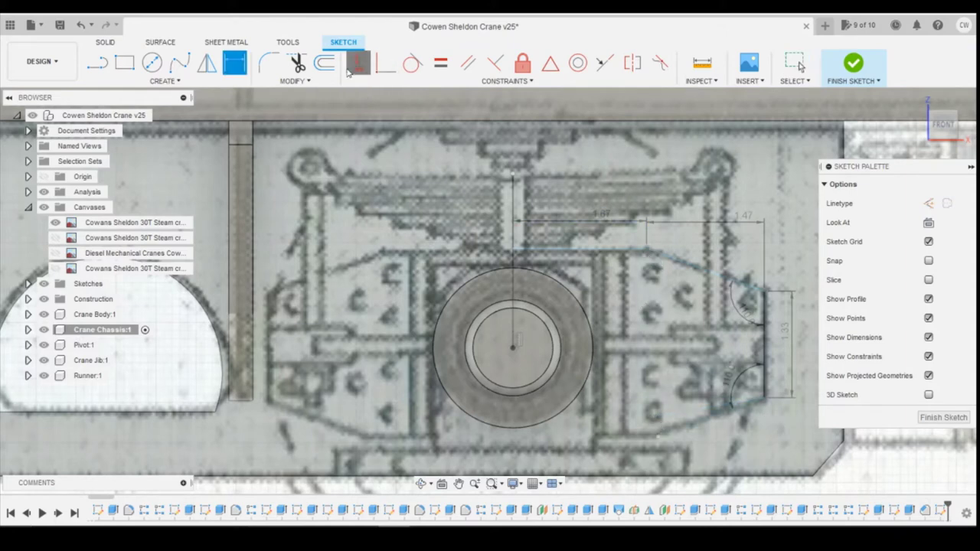
{"action": "left_click", "coordinate": [658, 434]}
{"action": "left_click", "coordinate": [646, 251]}
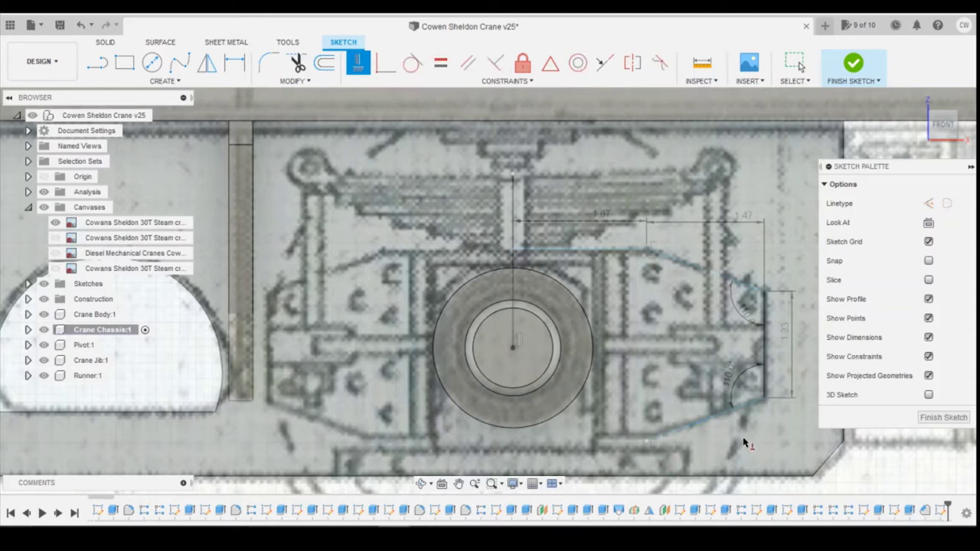
Close the half-bracket outline with a horizontal bottom line to below the axle centre and a vertical line up to the top edge
{"action": "left_click", "coordinate": [100, 65]}
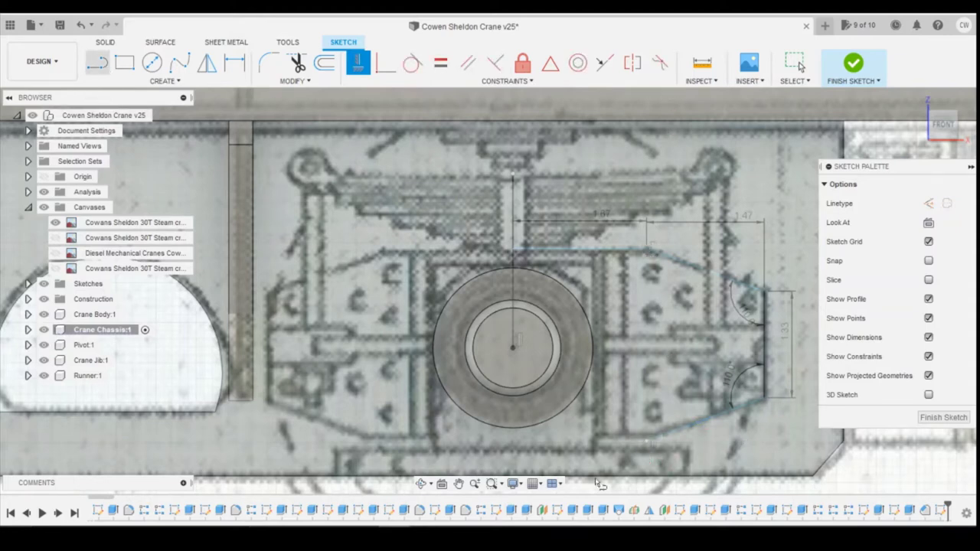
{"action": "left_click", "coordinate": [646, 439]}
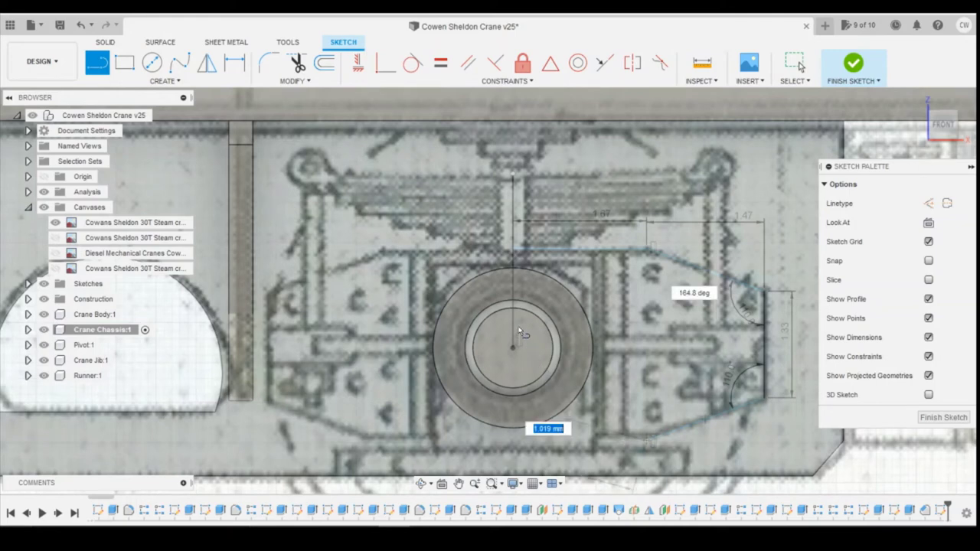
{"action": "left_click", "coordinate": [513, 444]}
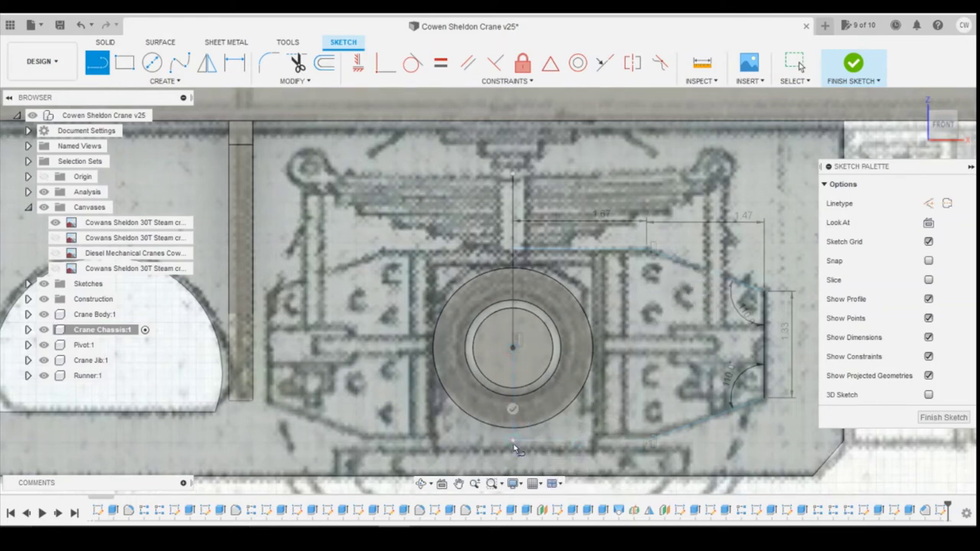
{"action": "left_click", "coordinate": [511, 250]}
{"action": "key", "text": "Escape"}
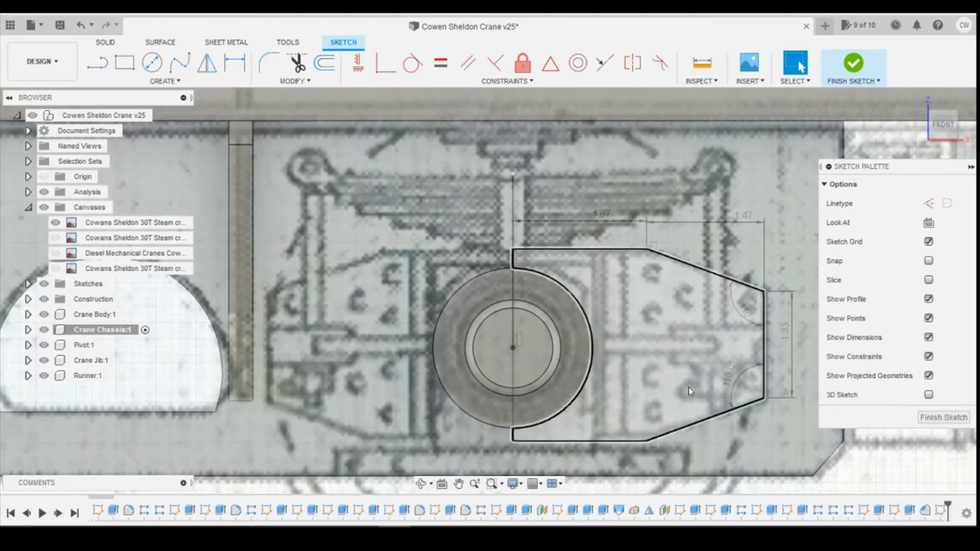
Extrude the half-bracket profile around the axlebox by 0.25 mm, joined to the chassis
{"action": "right_click", "coordinate": [688, 389]}
{"action": "left_click", "coordinate": [680, 263]}
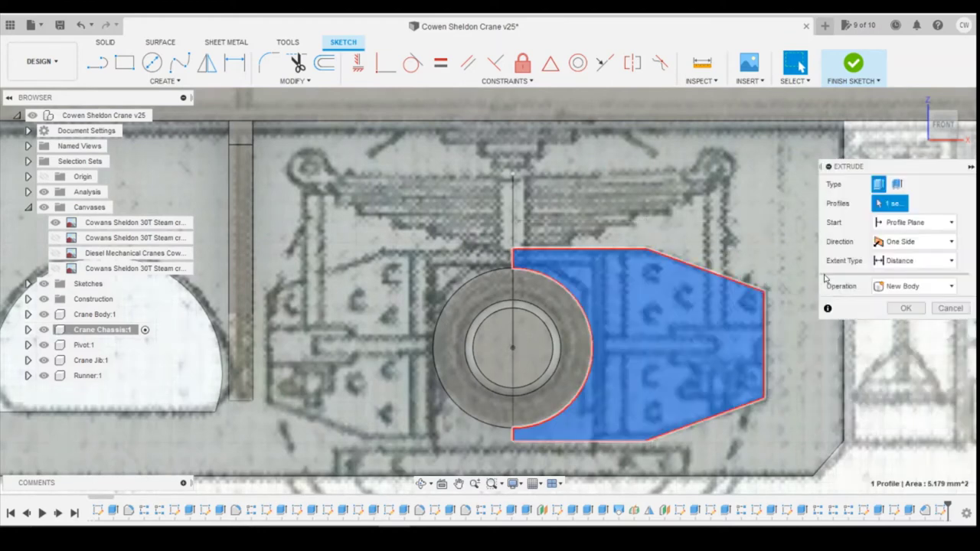
{"action": "type", "text": "02"}
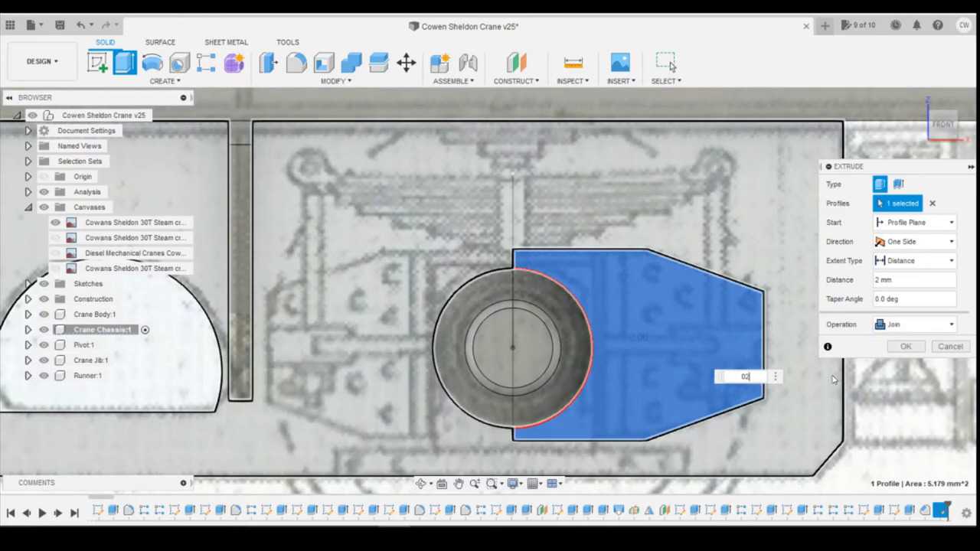
{"action": "key", "text": "BackSpace"}
{"action": "type", "text": "0.25"}
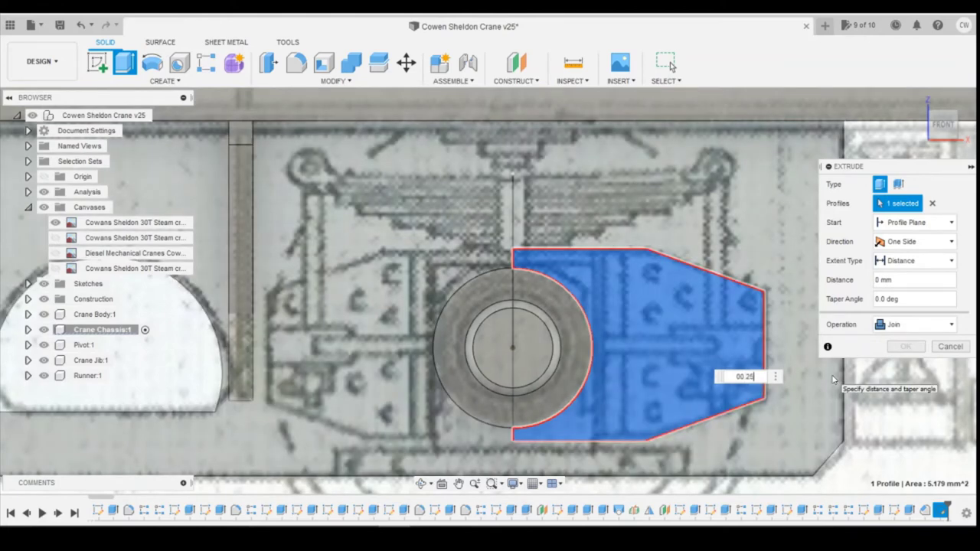
{"action": "key", "text": "Return"}
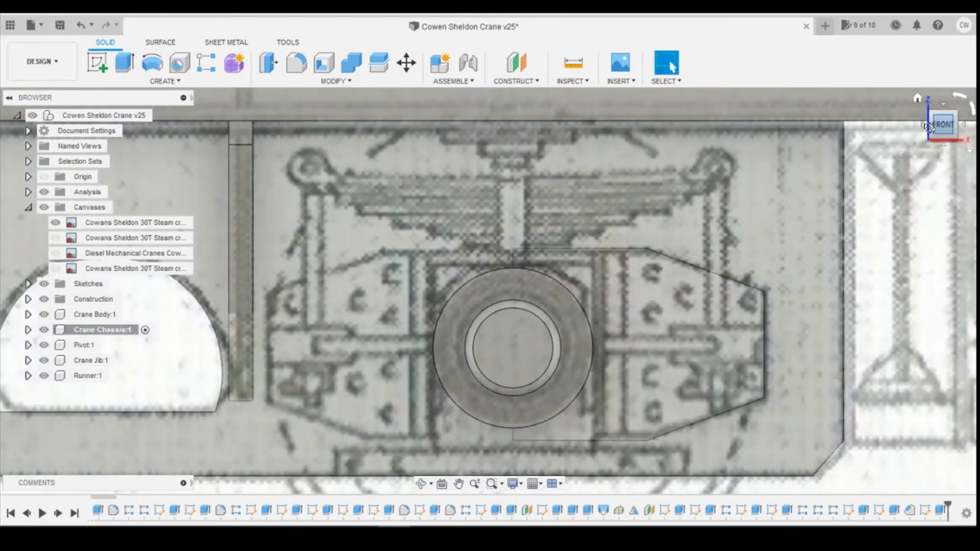
Mirror the half-bracket extrusion as a feature about its narrow vertical end face above the axle centre, then view the chassis from the front
{"action": "mouse_move", "coordinate": [927, 125]}
{"action": "left_mouse_down"}
{"action": "mouse_move", "coordinate": [903, 136]}
{"action": "mouse_move", "coordinate": [912, 143]}
{"action": "mouse_move", "coordinate": [938, 125]}
{"action": "left_mouse_up"}
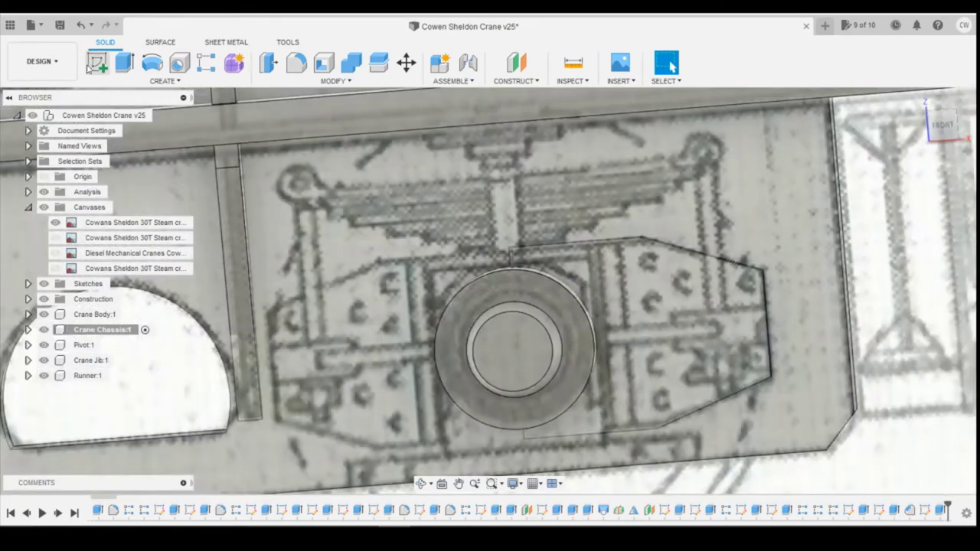
{"action": "left_click", "coordinate": [163, 80]}
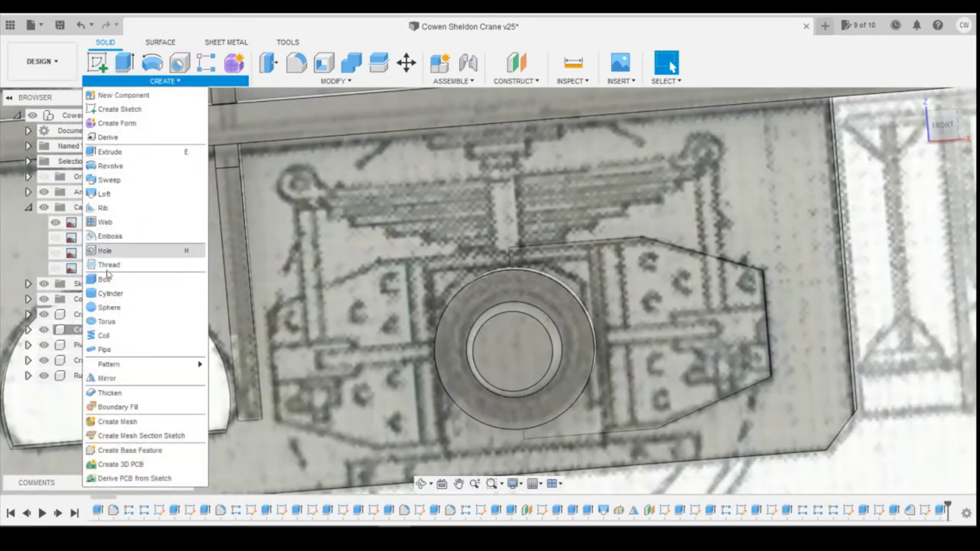
{"action": "left_click", "coordinate": [126, 378]}
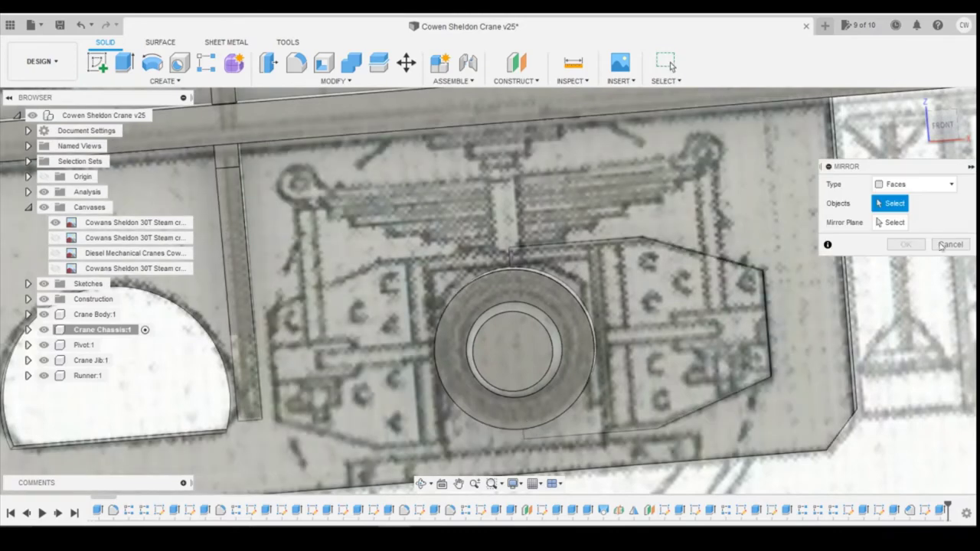
{"action": "left_click", "coordinate": [915, 184]}
{"action": "left_click", "coordinate": [896, 228]}
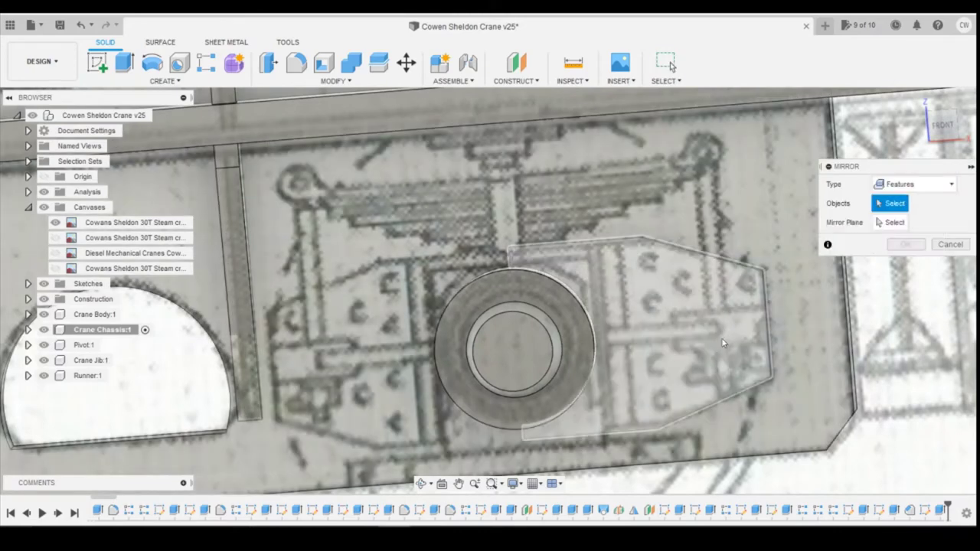
{"action": "left_click", "coordinate": [716, 343]}
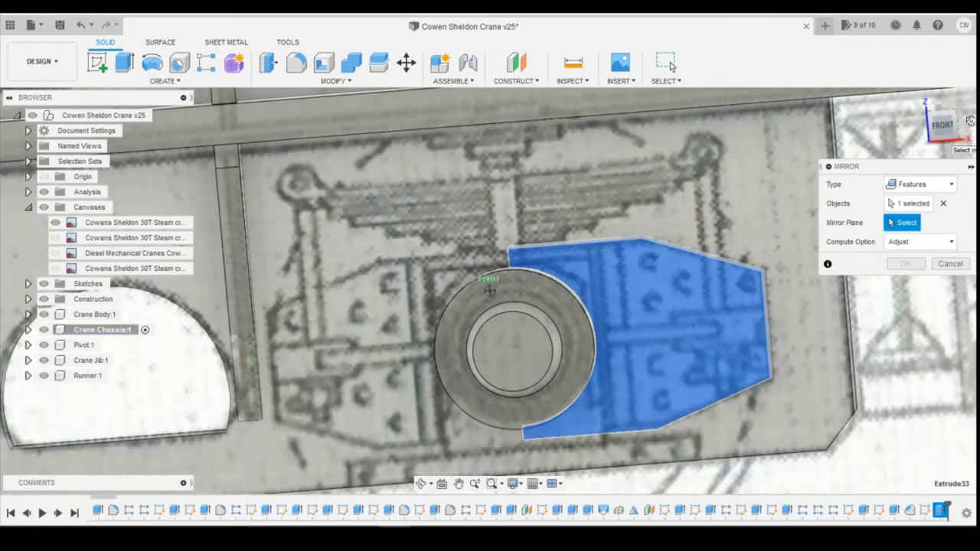
{"action": "middle_click_drag", "start_coordinate": [499, 262], "coordinate": [478, 274], "text": "shift"}
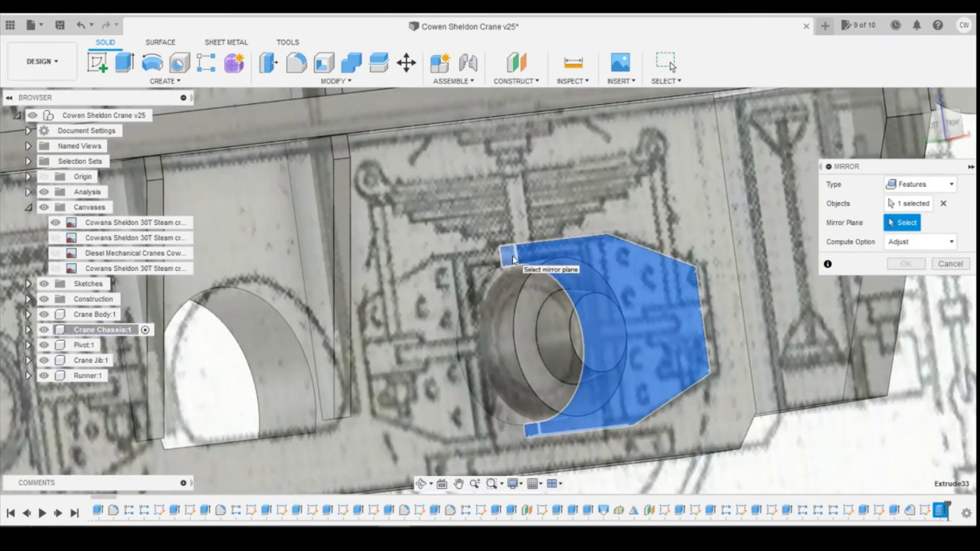
{"action": "left_click", "coordinate": [509, 257]}
{"action": "left_click", "coordinate": [905, 264]}
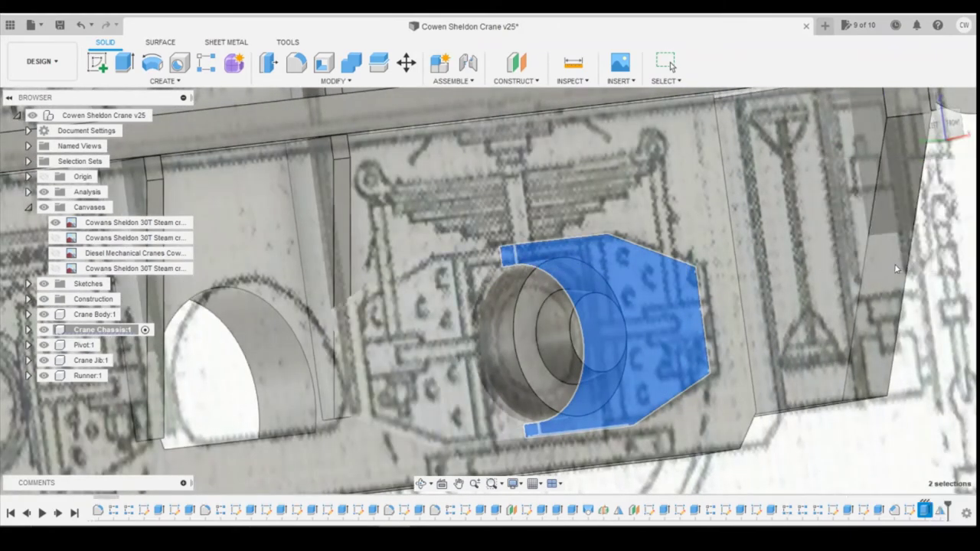
{"action": "left_click", "coordinate": [950, 125]}
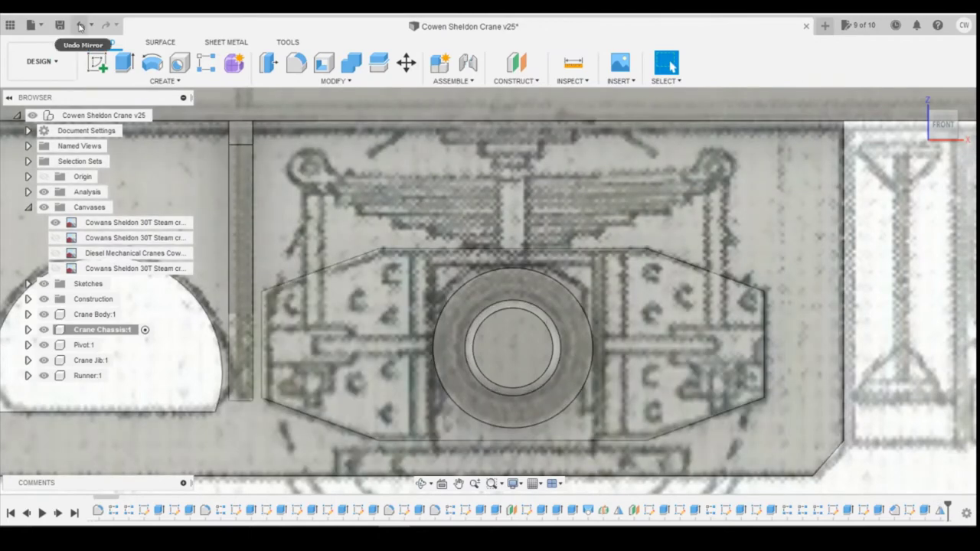
Undo the mirror of the half axlebox plate and start a new sketch on the plate's front face
{"action": "left_click", "coordinate": [80, 25]}
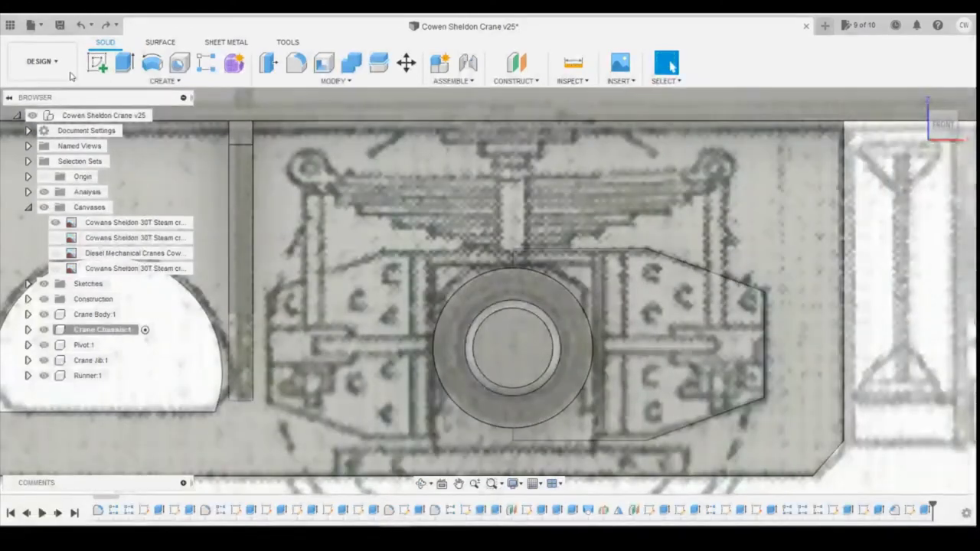
{"action": "left_click", "coordinate": [97, 62]}
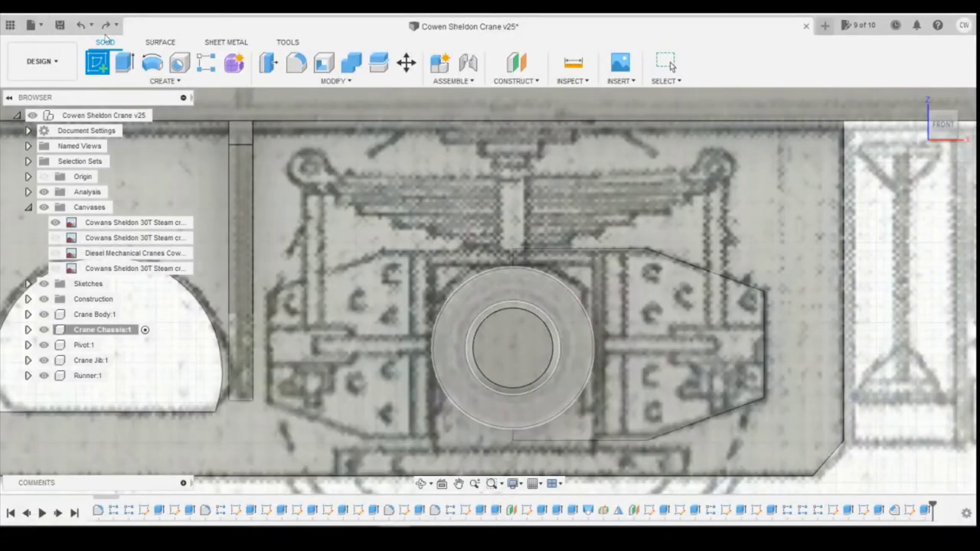
{"action": "left_click", "coordinate": [619, 330]}
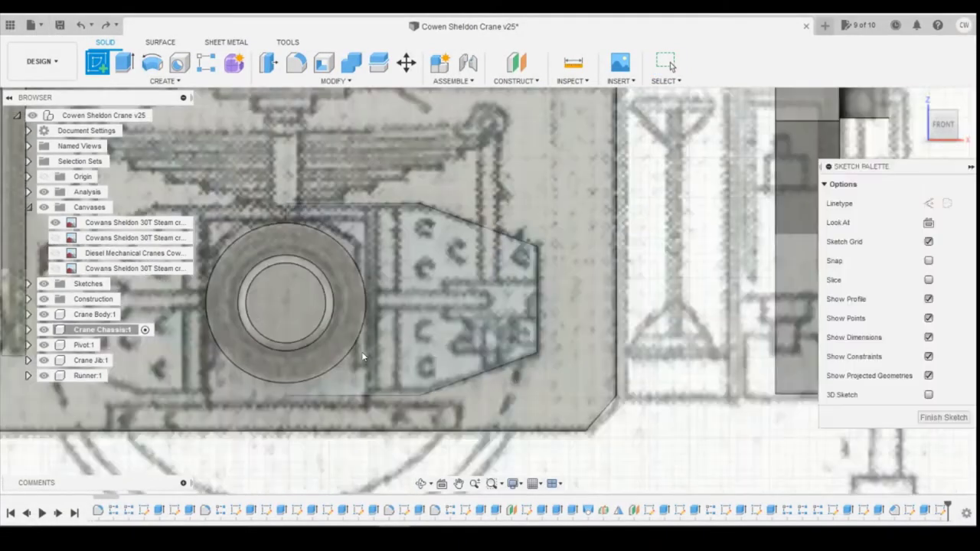
Draw an upright rectangle 0.2 mm wide and 2.4 mm high down the plate, just beside the round hub
{"action": "left_click", "coordinate": [124, 62]}
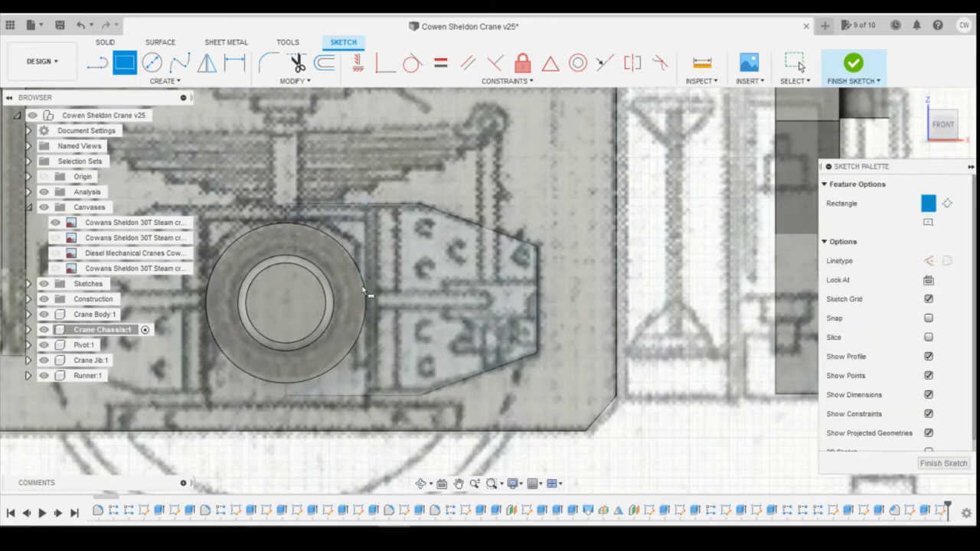
{"action": "left_click", "coordinate": [367, 205]}
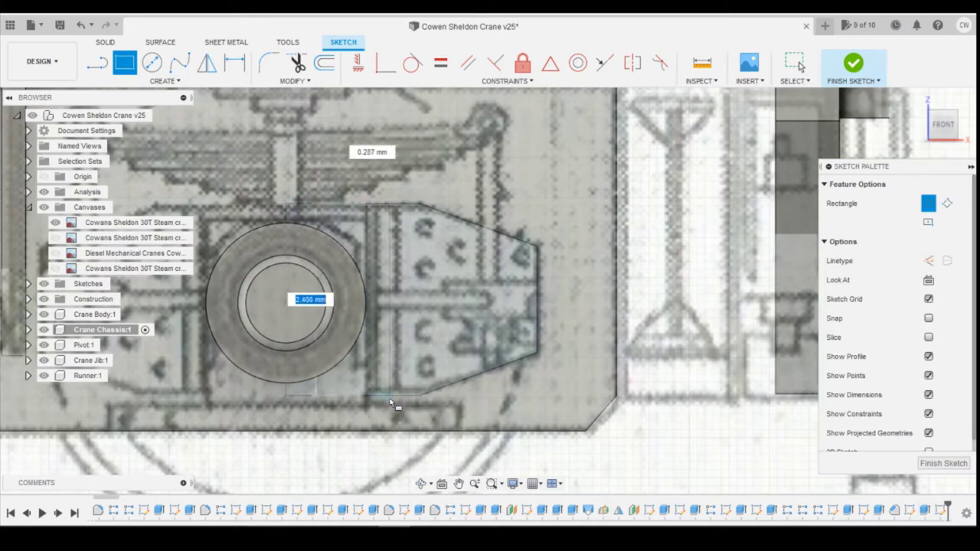
{"action": "type", "text": "0.2"}
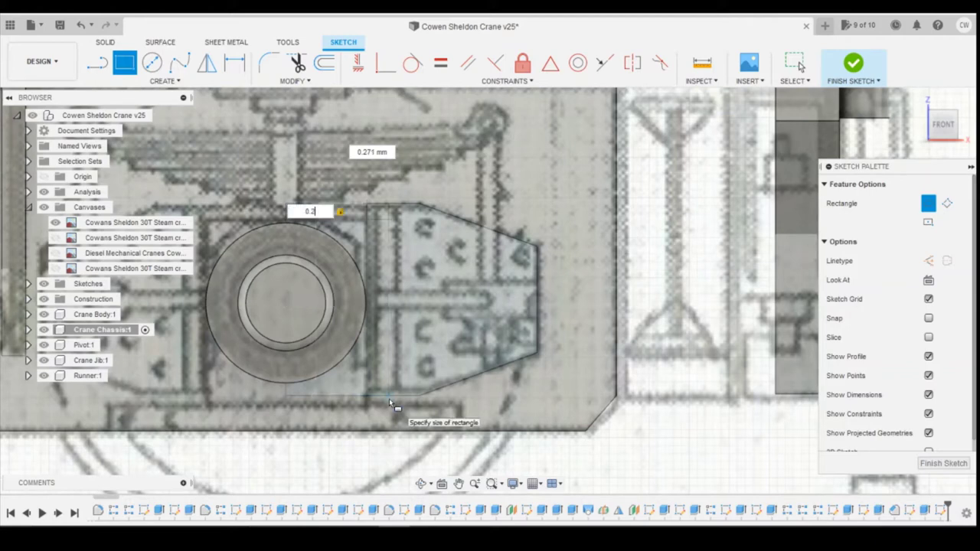
{"action": "key", "text": "BackSpace"}
{"action": "key", "text": "BackSpace"}
{"action": "key", "text": "BackSpace"}
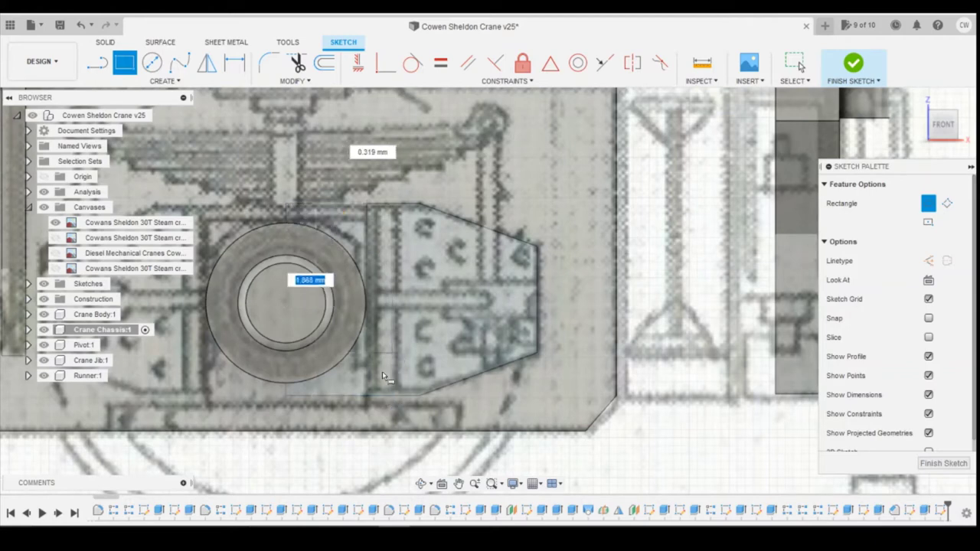
{"action": "key", "text": "Tab"}
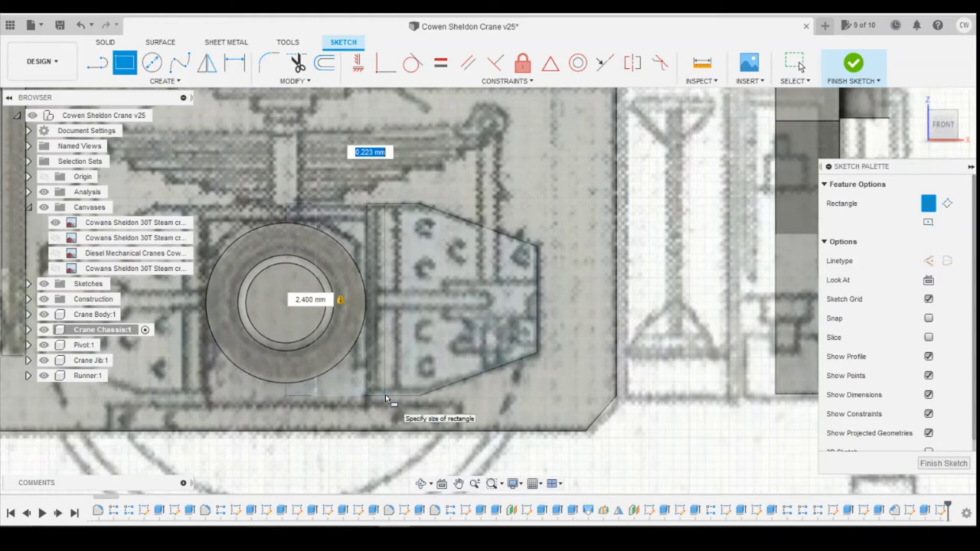
{"action": "type", "text": "0.2"}
{"action": "key", "text": "Return"}
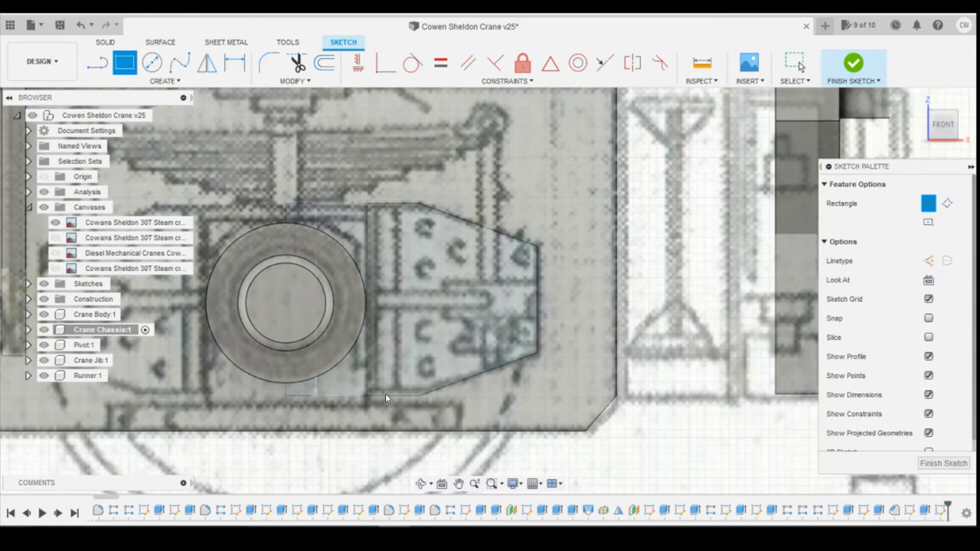
{"action": "key", "text": "Escape"}
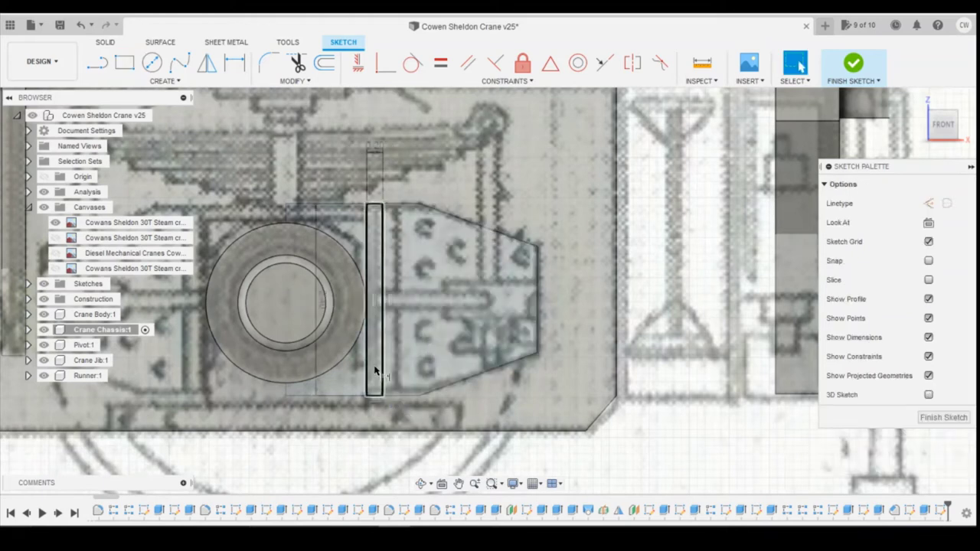
Dimension the horizontal distance from the rectangle's hub-side edge to the plate's lower corner on the centreline
{"action": "key", "text": "d"}
{"action": "left_click", "coordinate": [369, 375]}
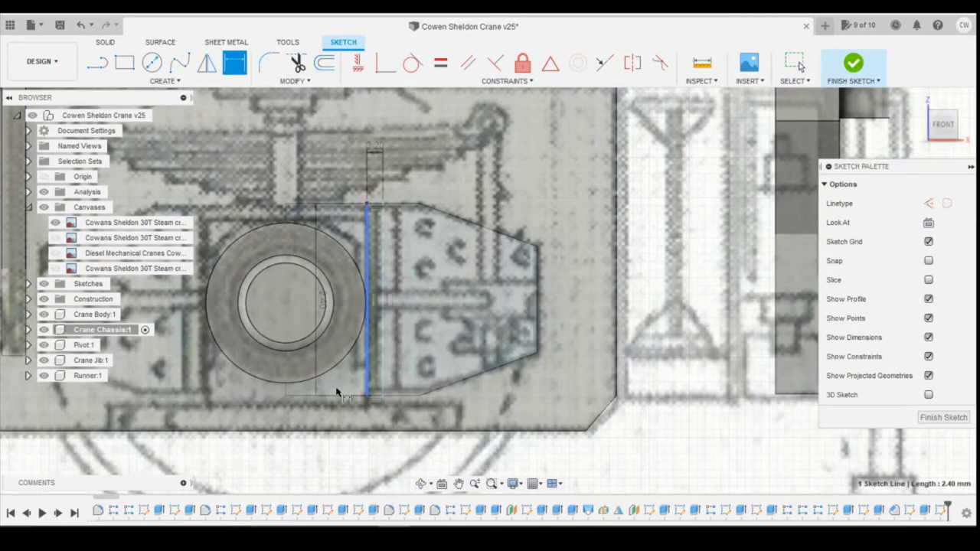
{"action": "left_click", "coordinate": [286, 396]}
{"action": "left_click", "coordinate": [325, 412]}
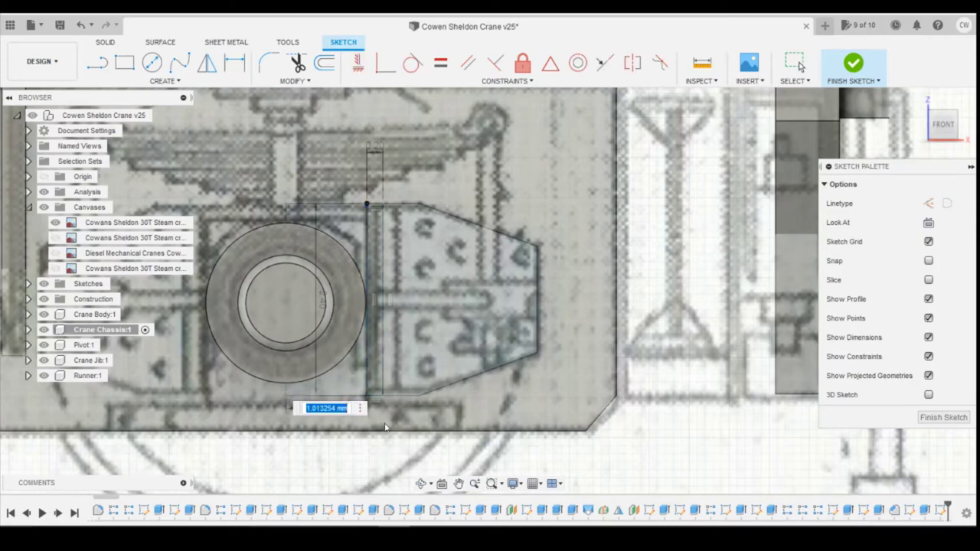
{"action": "key", "text": "Escape"}
{"action": "scroll", "coordinate": [377, 349], "scroll_direction": "up", "scroll_amount": 5}
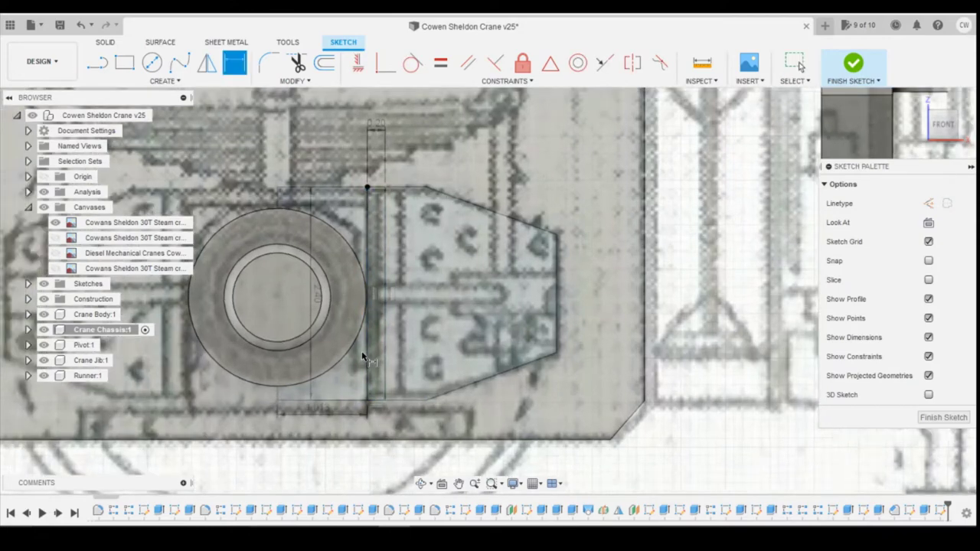
Extrude the narrow rectangle 0.70 mm outward from the plate with the Join operation, checking the crane reference photo
{"action": "right_click", "coordinate": [383, 348]}
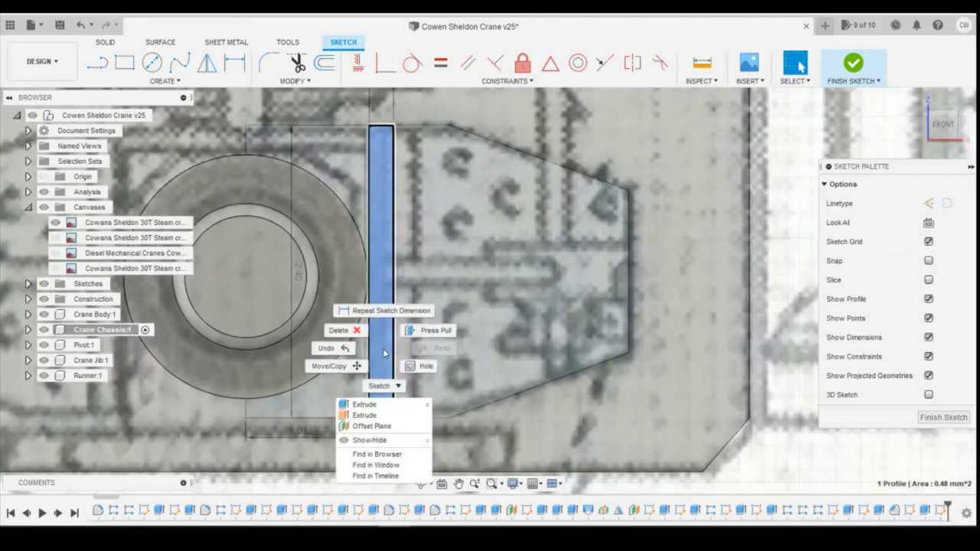
{"action": "left_click", "coordinate": [392, 405]}
{"action": "left_click", "coordinate": [472, 485]}
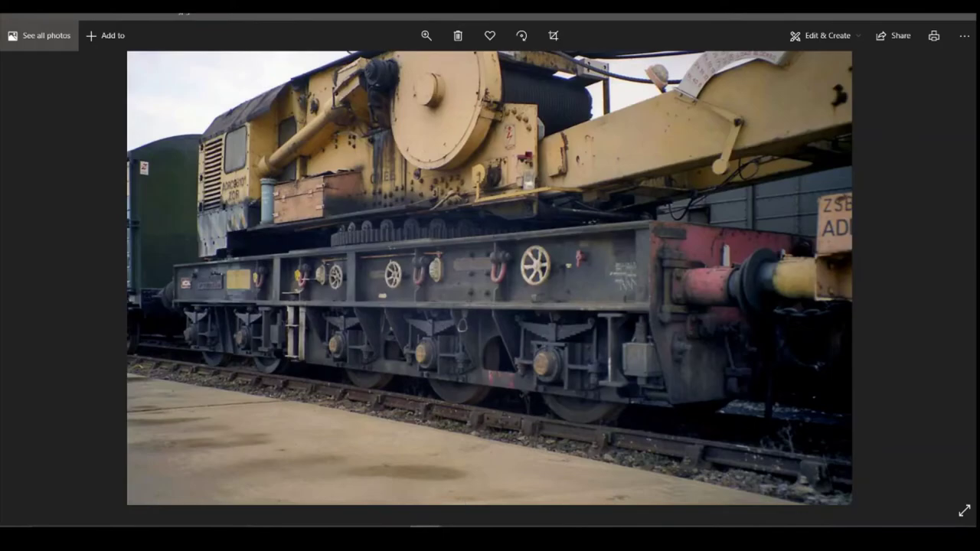
{"action": "key", "text": "alt+Tab"}
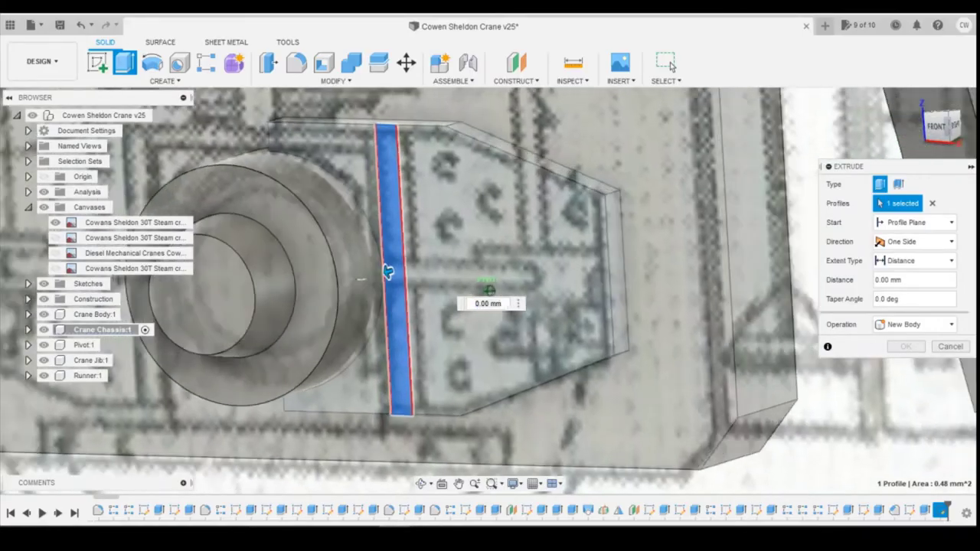
{"action": "left_click_drag", "start_coordinate": [395, 272], "coordinate": [343, 286]}
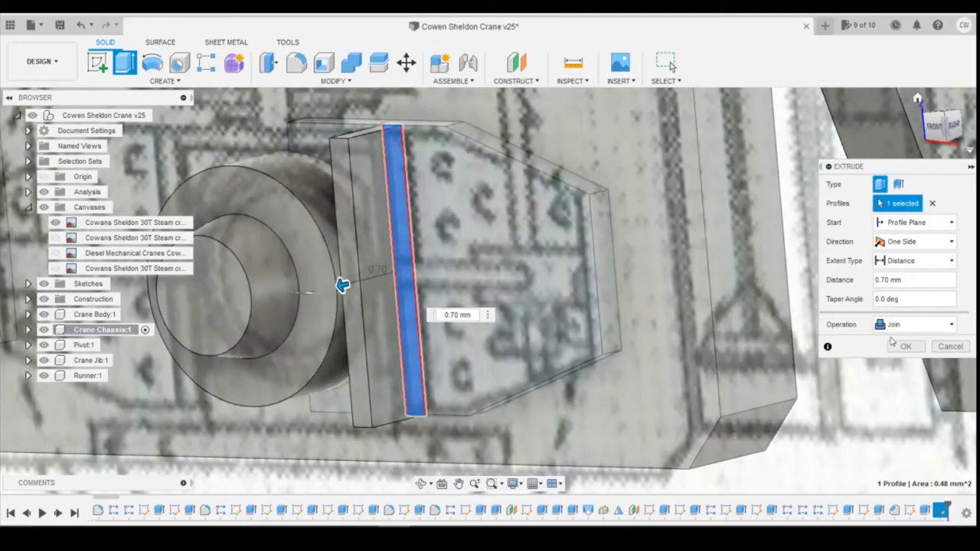
{"action": "left_click", "coordinate": [670, 64]}
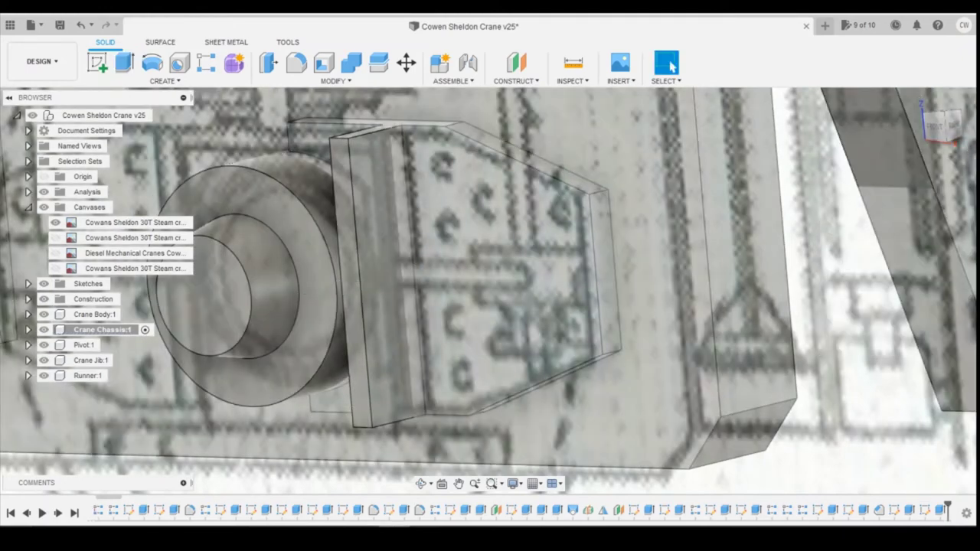
Switch to the photo viewer to examine the axlebox details on the crane chassis, and return the model to the front view
{"action": "left_click", "coordinate": [488, 493]}
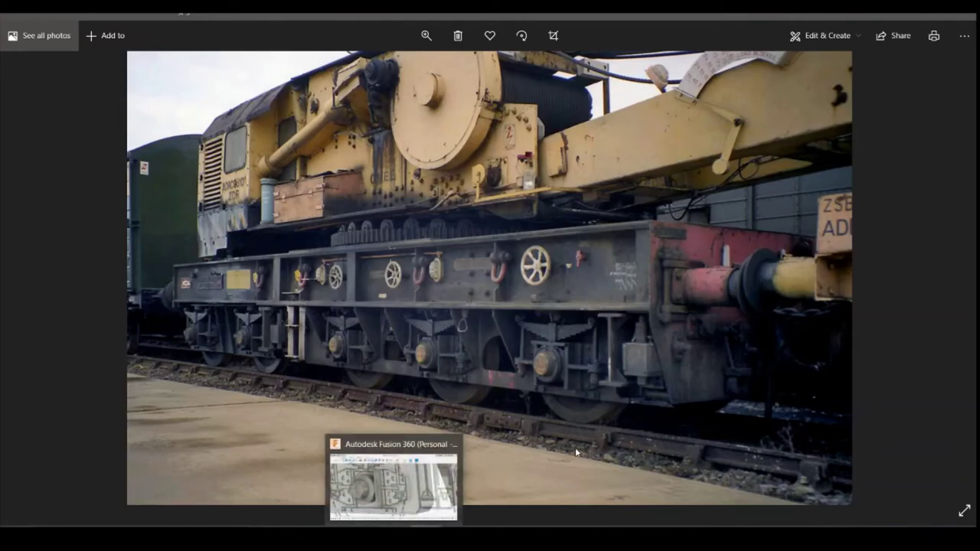
{"action": "left_click", "coordinate": [394, 526]}
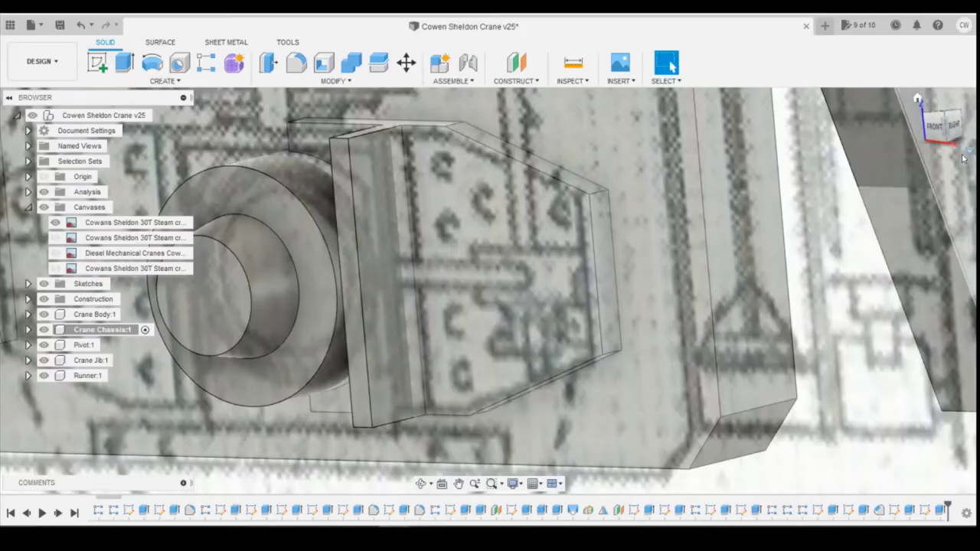
{"action": "mouse_move", "coordinate": [935, 134]}
{"action": "left_mouse_down"}
{"action": "mouse_move", "coordinate": [940, 125]}
{"action": "mouse_move", "coordinate": [933, 132]}
{"action": "left_mouse_up"}
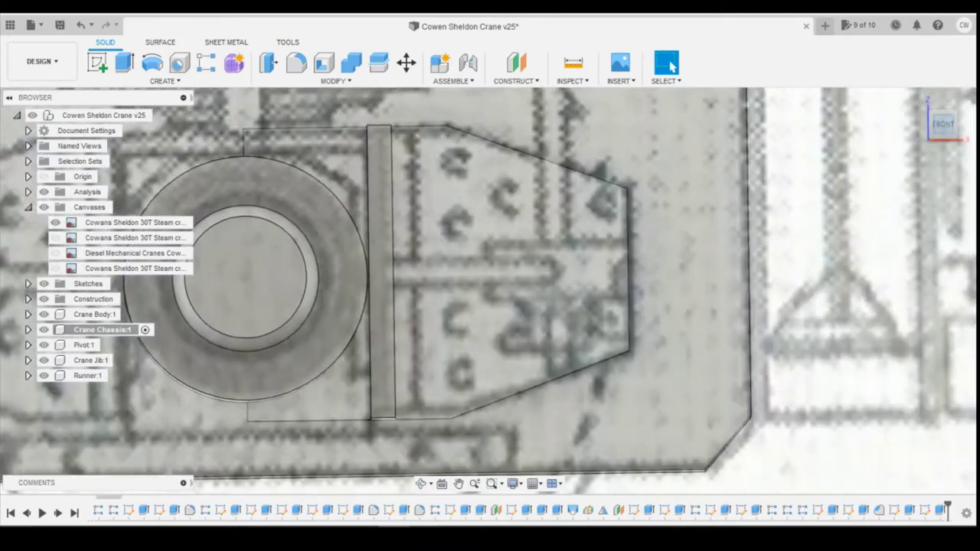
{"action": "mouse_move", "coordinate": [427, 536]}
{"action": "left_click", "coordinate": [548, 478]}
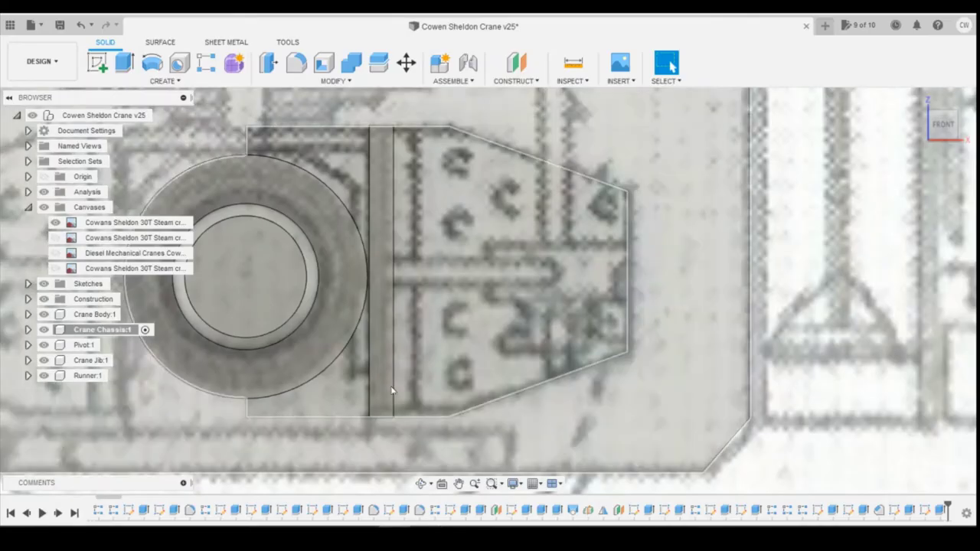
Start a sketch on the plate face beyond the raised strip and draw a rectangle 0.25 mm wide and about 2.3 mm high against it
{"action": "left_click", "coordinate": [97, 62]}
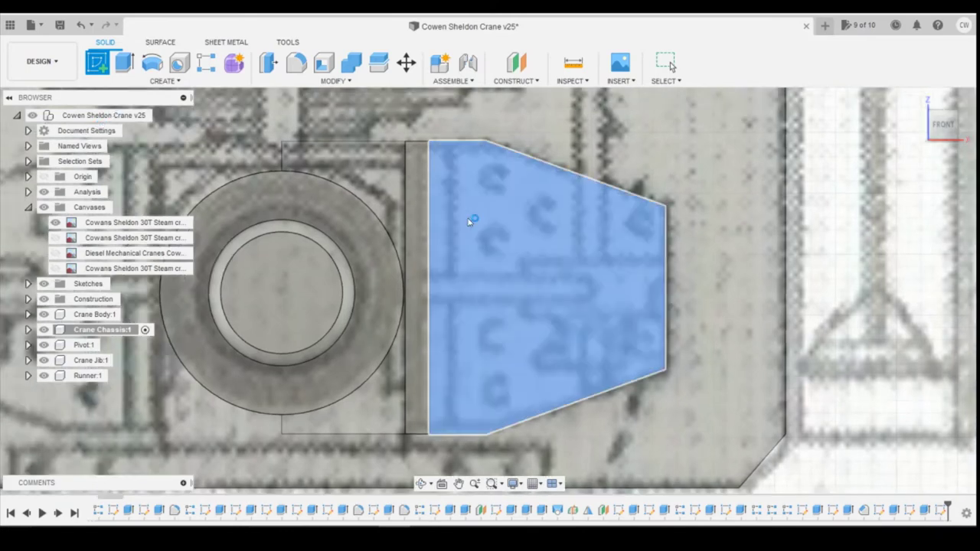
{"action": "left_click", "coordinate": [470, 219]}
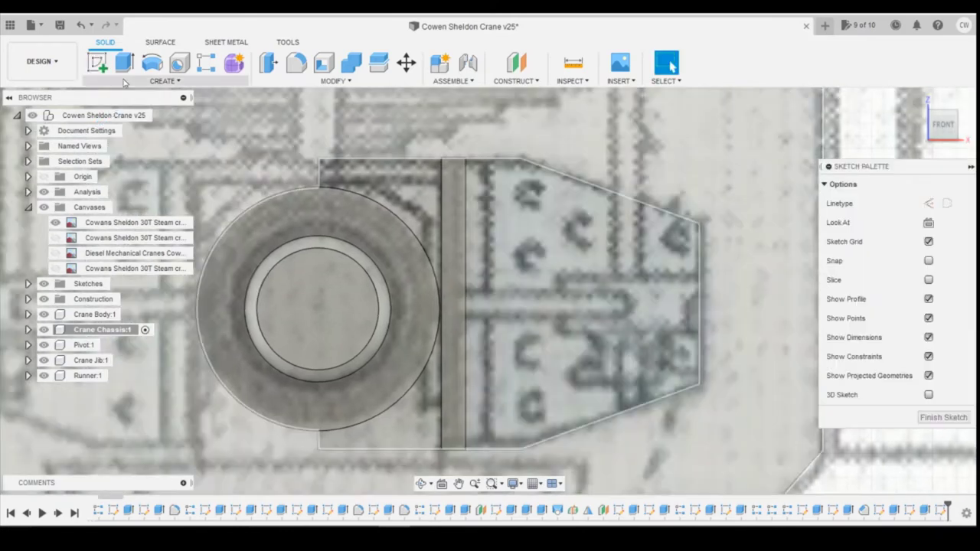
{"action": "left_click", "coordinate": [130, 65]}
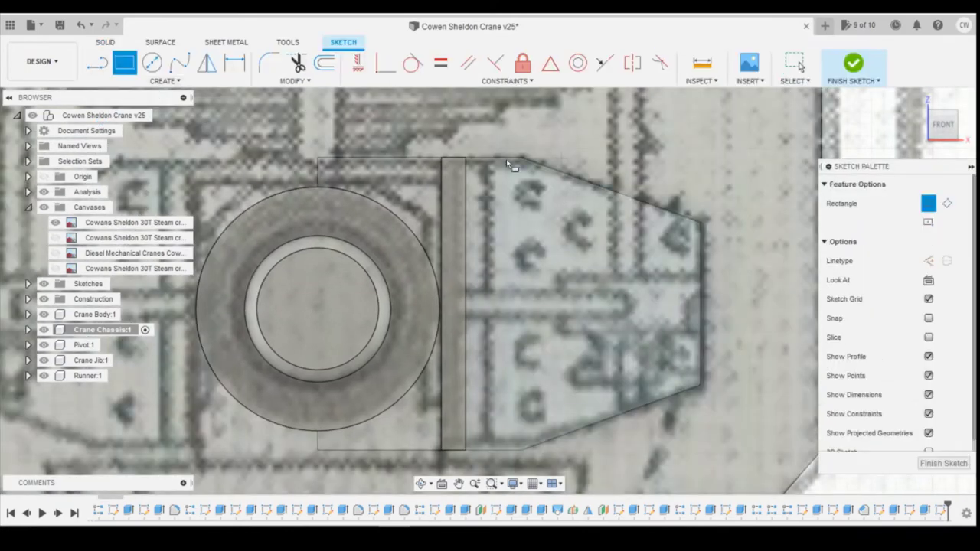
{"action": "left_click", "coordinate": [467, 162]}
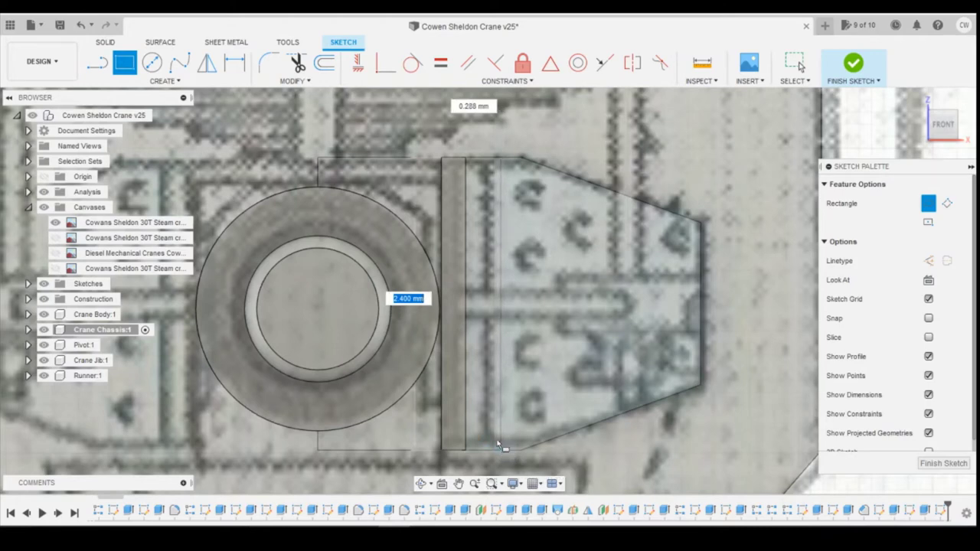
{"action": "key", "text": "Tab"}
{"action": "type", "text": "0"}
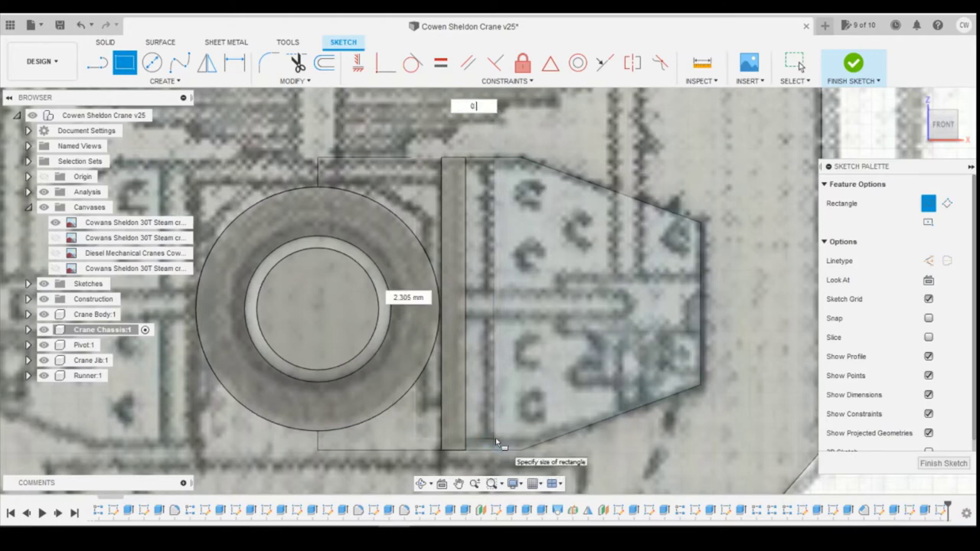
{"action": "key", "text": "Tab"}
{"action": "left_click", "coordinate": [495, 437]}
{"action": "key", "text": "Escape"}
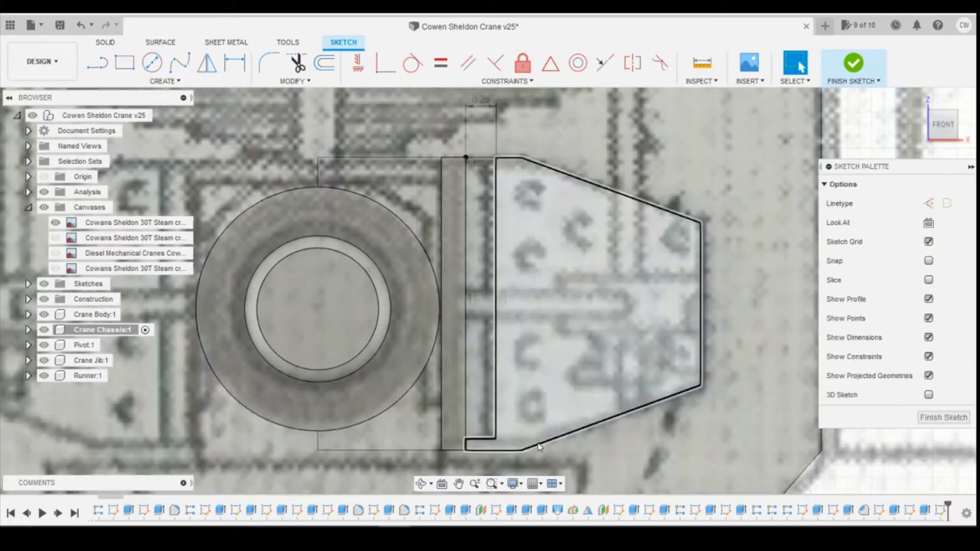
Apply a Coincident constraint joining the rectangle's lower corner to the bottom corner of the plate face beside the raised strip
{"action": "left_click", "coordinate": [386, 63]}
{"action": "left_click", "coordinate": [493, 442]}
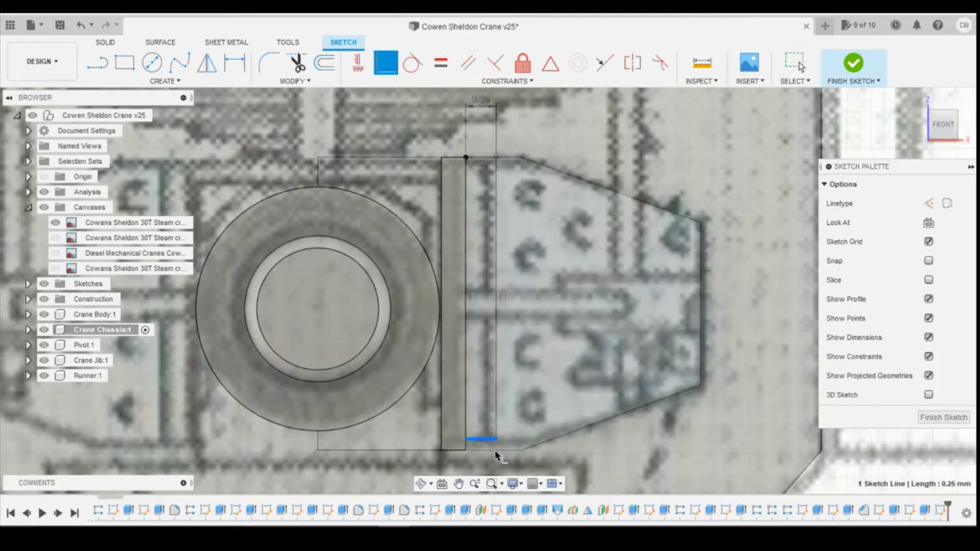
{"action": "left_click", "coordinate": [466, 442]}
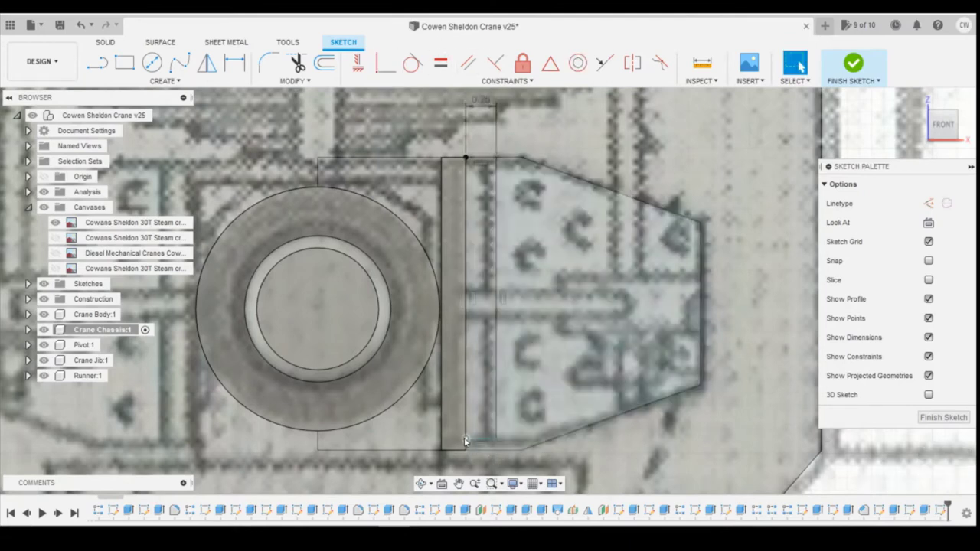
{"action": "left_click", "coordinate": [386, 62]}
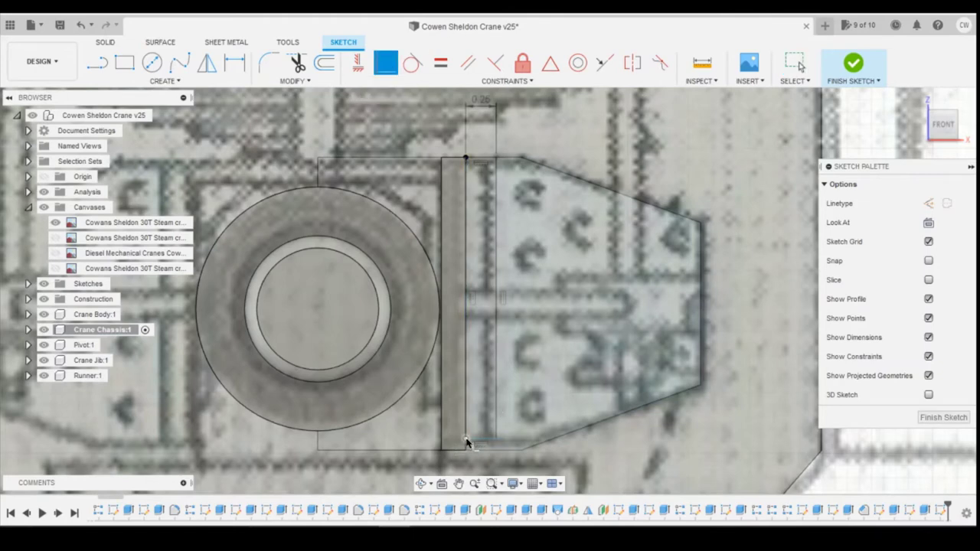
{"action": "left_click", "coordinate": [465, 448]}
{"action": "key", "text": "Escape"}
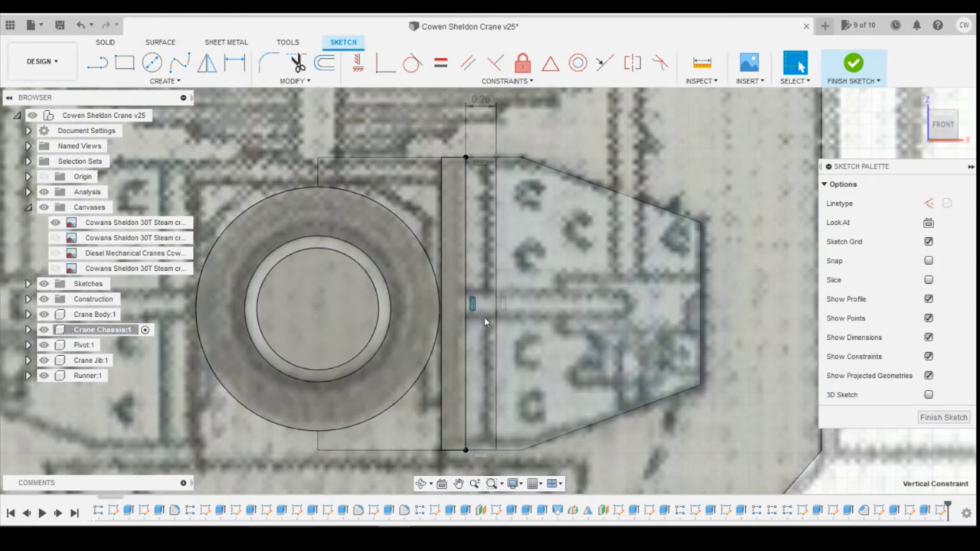
Extrude the full-height rectangle beside the raised strip by 0.25 mm
{"action": "right_click", "coordinate": [484, 321]}
{"action": "left_click", "coordinate": [486, 322]}
{"action": "right_click", "coordinate": [485, 337]}
{"action": "left_click", "coordinate": [480, 391]}
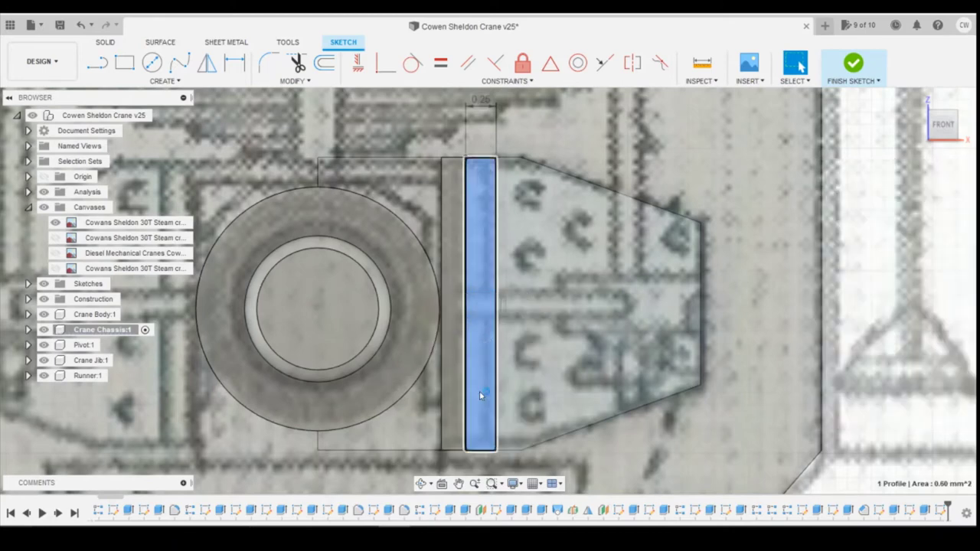
{"action": "key", "text": "e"}
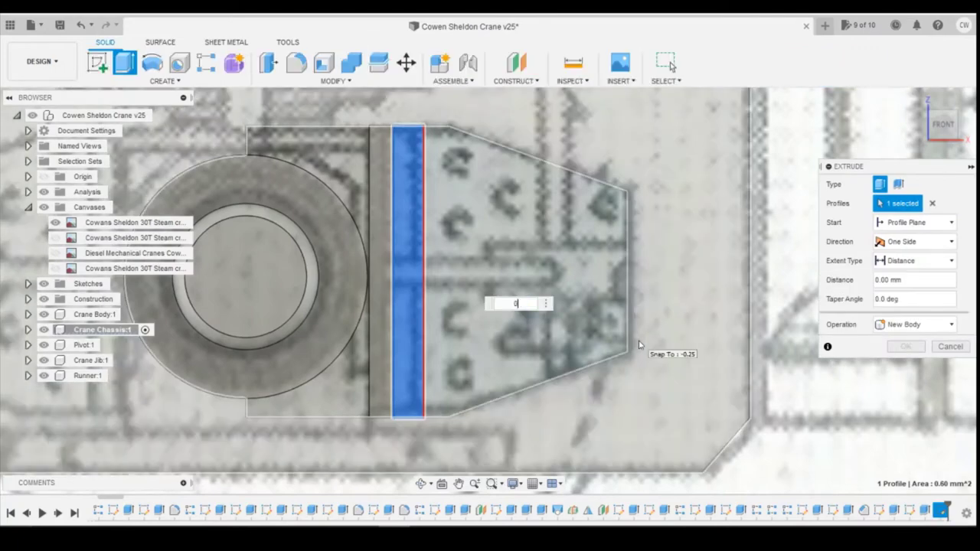
{"action": "type", "text": "0.25"}
{"action": "key", "text": "Return"}
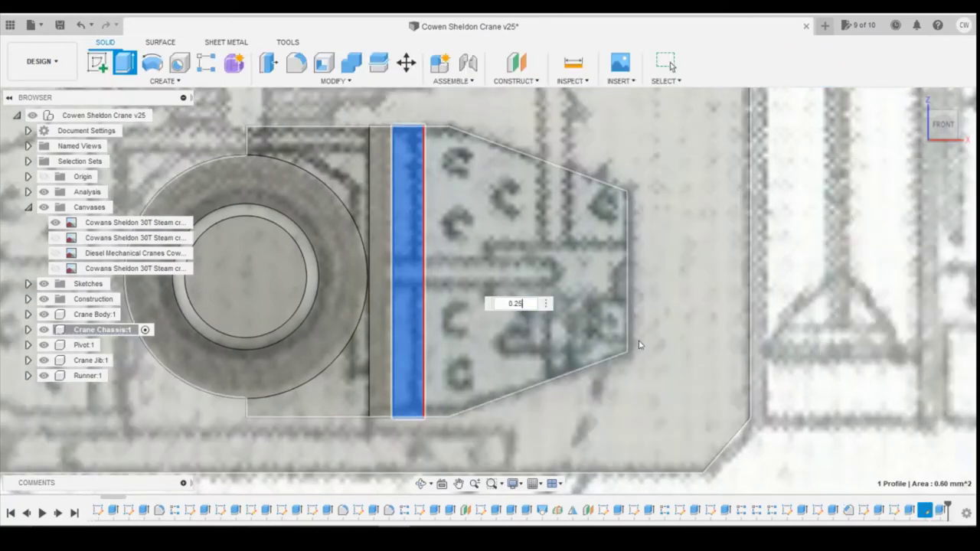
Start a sketch on the plate face beside the raised strips and check the crane photo for the axlebox details
{"action": "left_click_drag", "start_coordinate": [939, 124], "coordinate": [892, 107]}
{"action": "middle_click_drag", "start_coordinate": [490, 291], "coordinate": [525, 311], "text": "shift"}
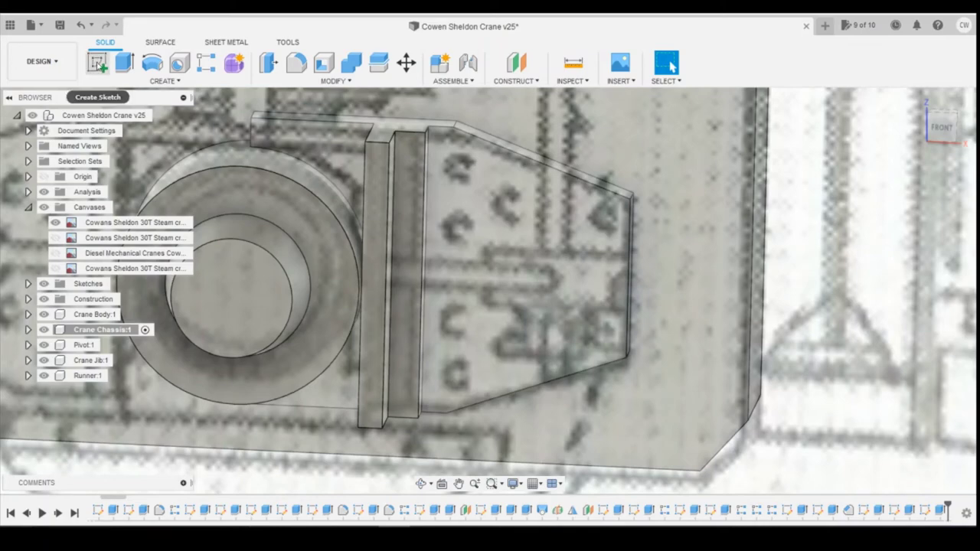
{"action": "left_click", "coordinate": [97, 63]}
{"action": "left_click", "coordinate": [520, 291]}
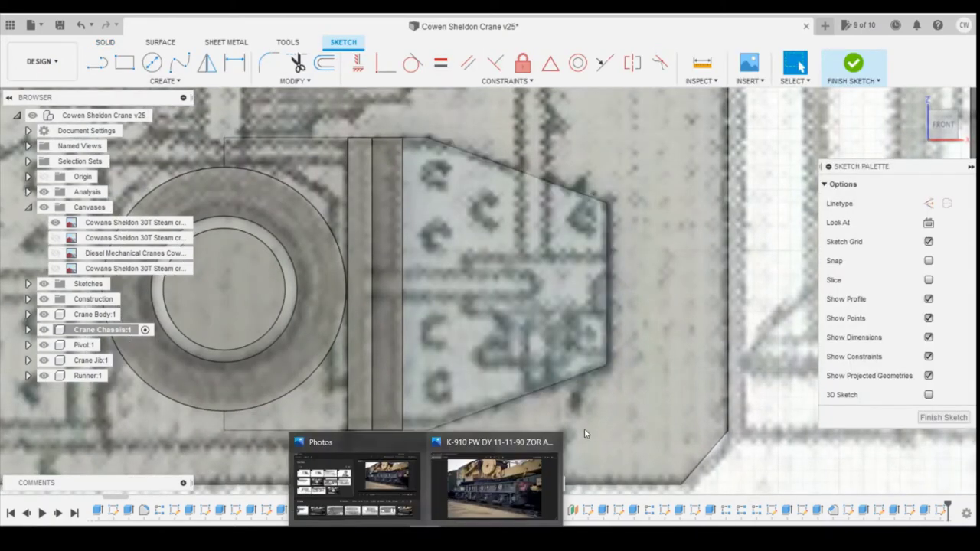
{"action": "left_click", "coordinate": [528, 463]}
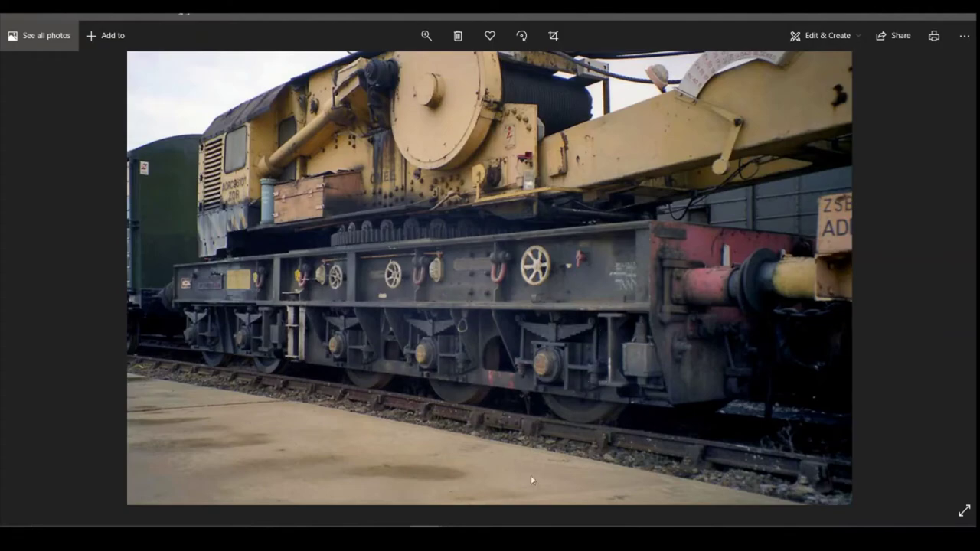
{"action": "left_click", "coordinate": [395, 526]}
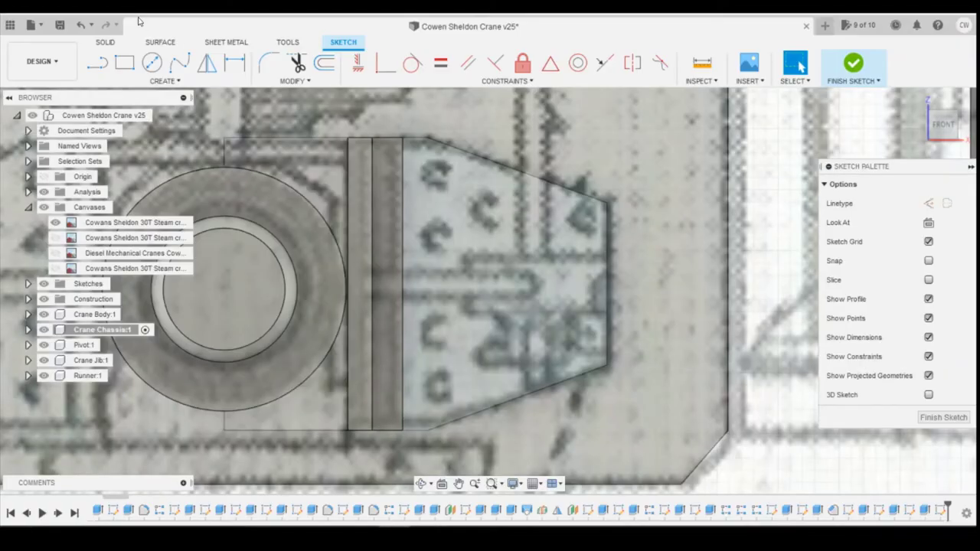
{"action": "left_click", "coordinate": [125, 63]}
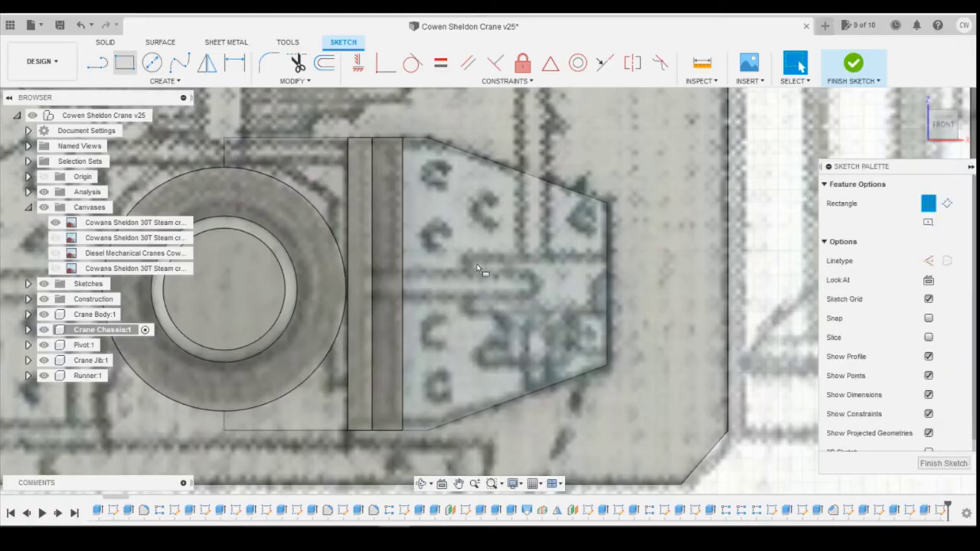
{"action": "left_click", "coordinate": [530, 278]}
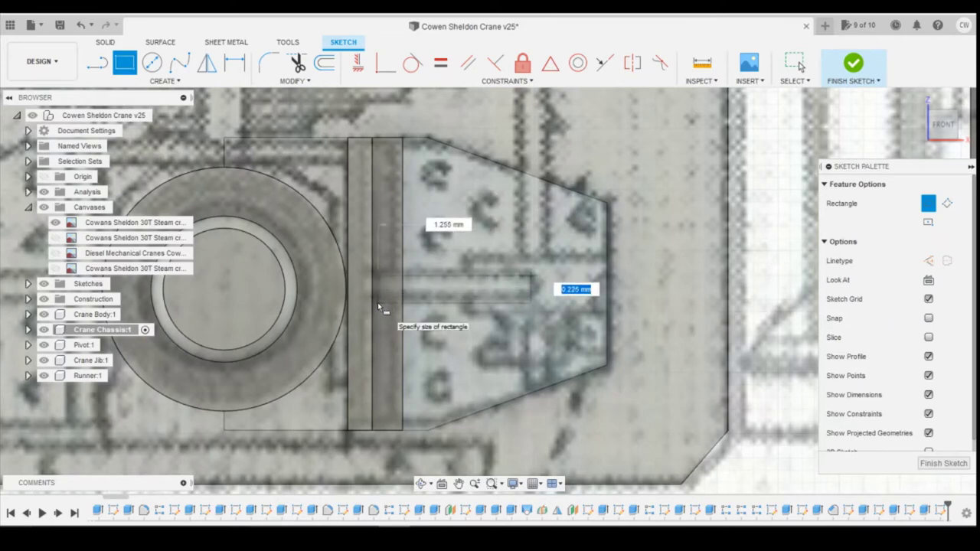
{"action": "type", "text": "0.2"}
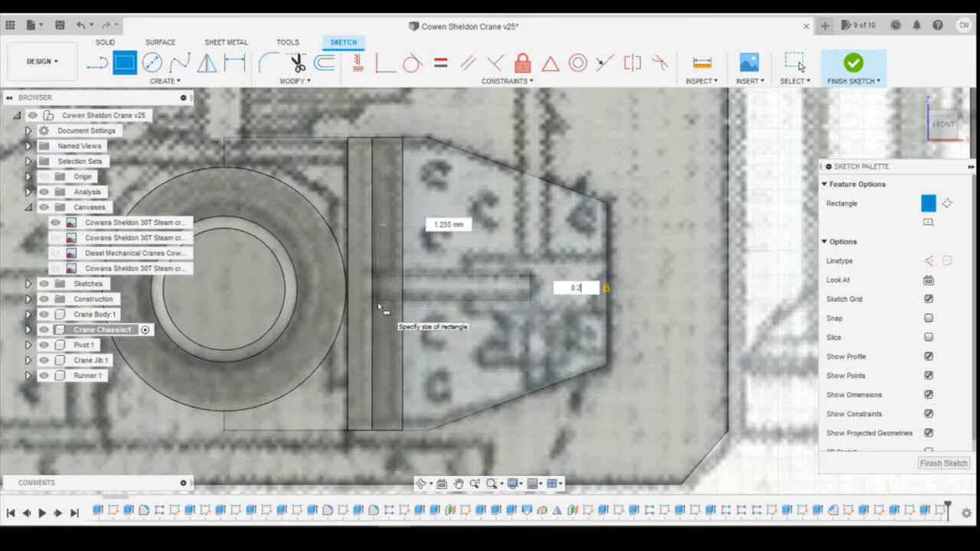
{"action": "key", "text": "Tab"}
{"action": "key", "text": "Return"}
{"action": "key", "text": "Escape"}
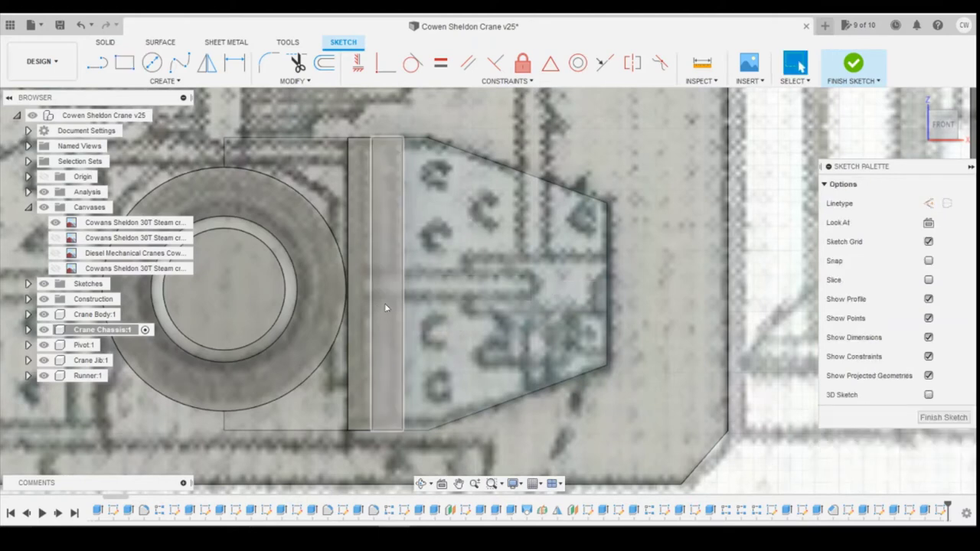
Draw a horizontal rectangle about 1.23 mm long and 0.2 mm high over the traced rib on the plate
{"action": "left_click", "coordinate": [134, 62]}
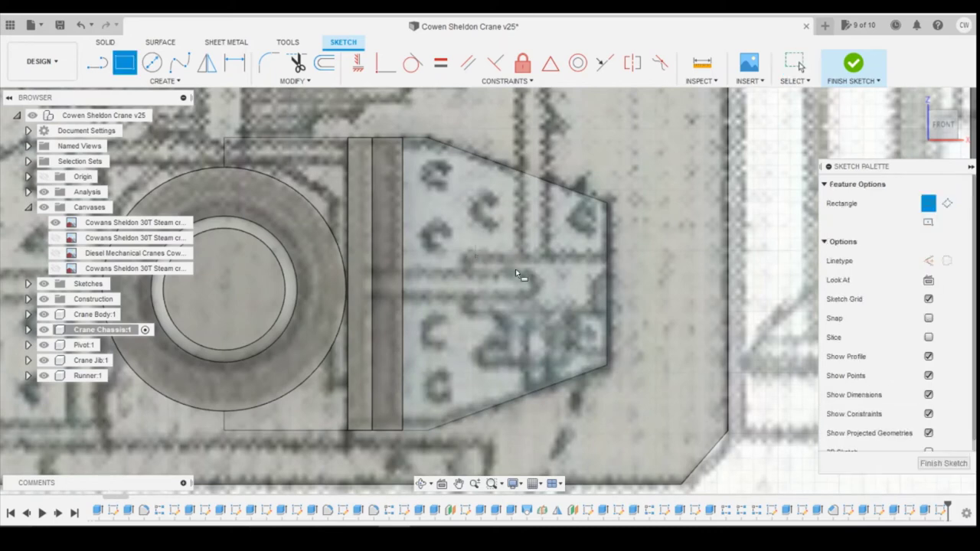
{"action": "left_click", "coordinate": [536, 278]}
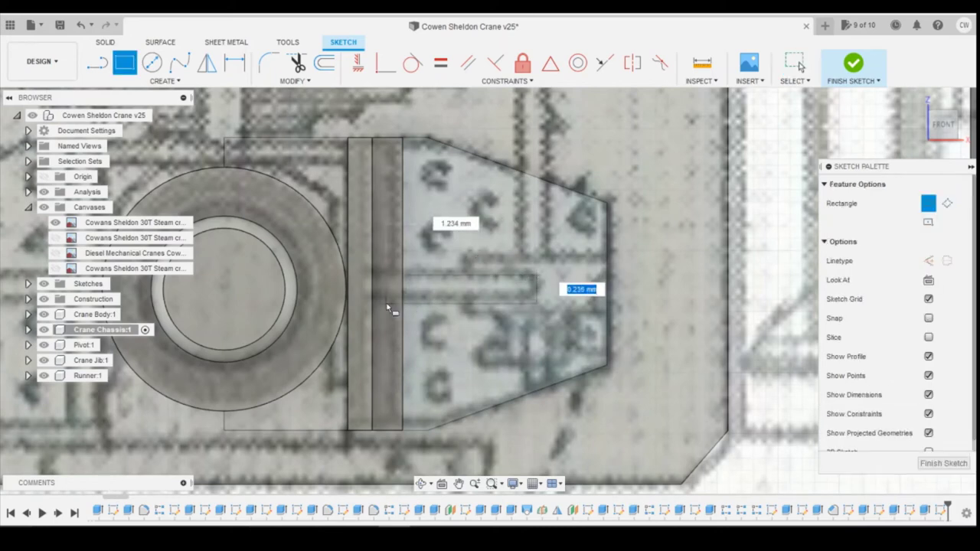
{"action": "type", "text": "0.2"}
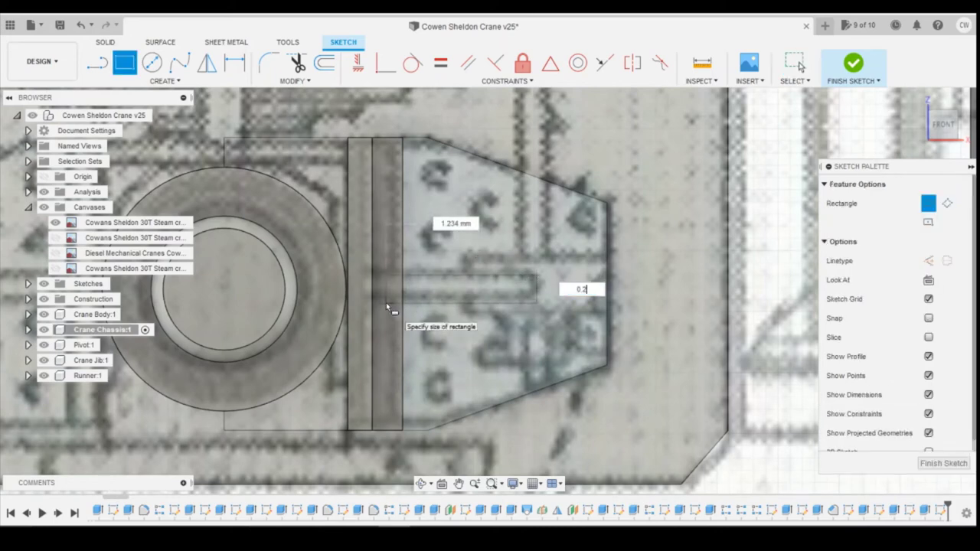
{"action": "key", "text": "Return"}
{"action": "key", "text": "Escape"}
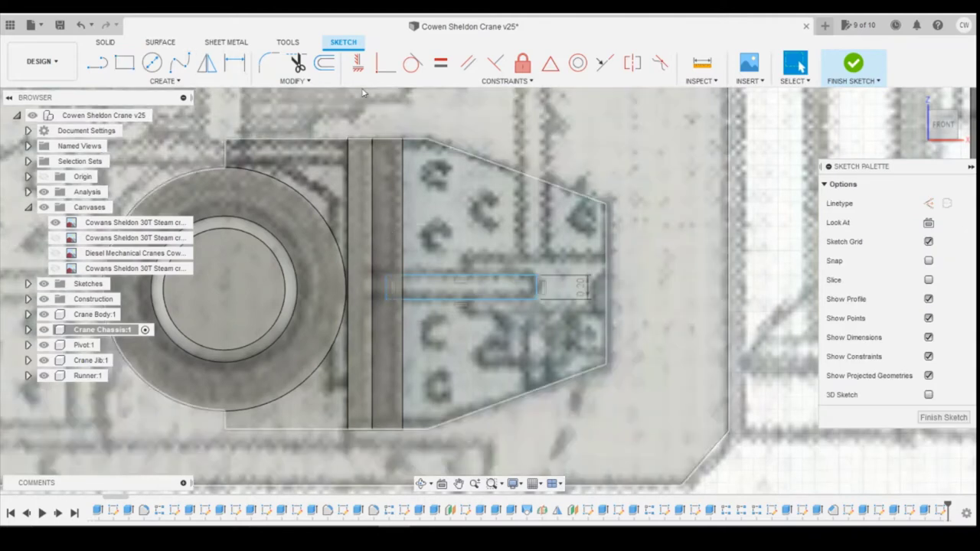
Apply a Coincident constraint placing the rectangle's upper inner corner on the edge between the two vertical strips
{"action": "left_click", "coordinate": [386, 63]}
{"action": "left_click", "coordinate": [386, 277]}
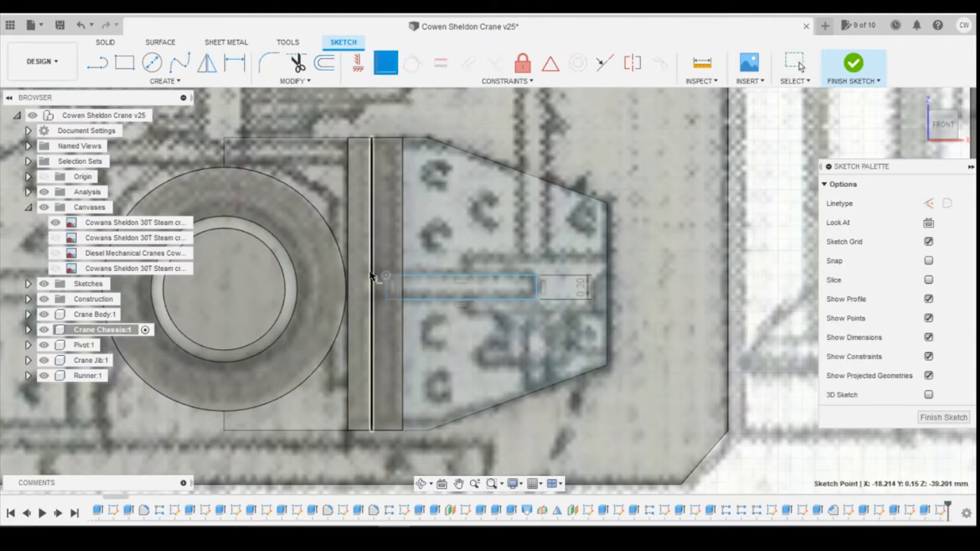
{"action": "left_click", "coordinate": [372, 280]}
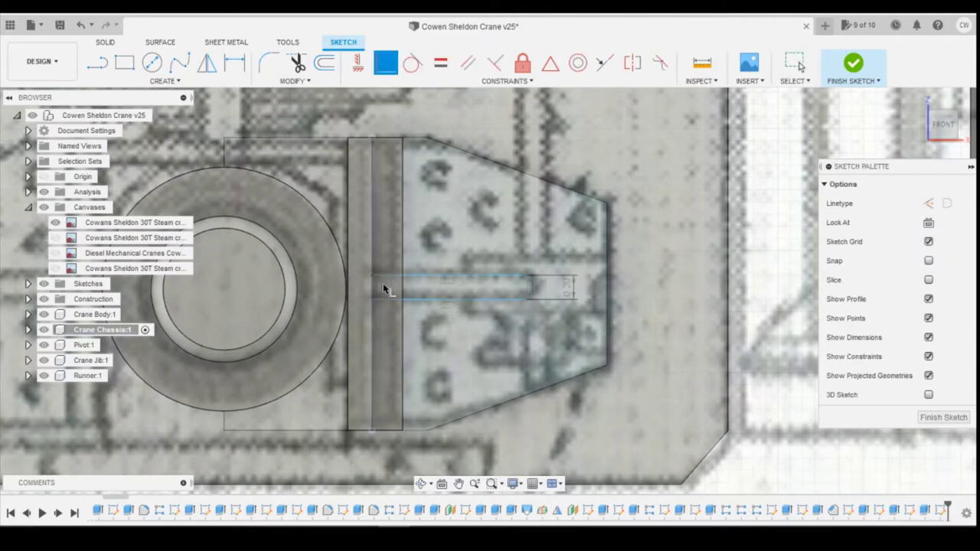
Dimension the rectangle's upper edge 1.1 mm below the plate's top edge
{"action": "key", "text": "d"}
{"action": "left_click", "coordinate": [460, 276]}
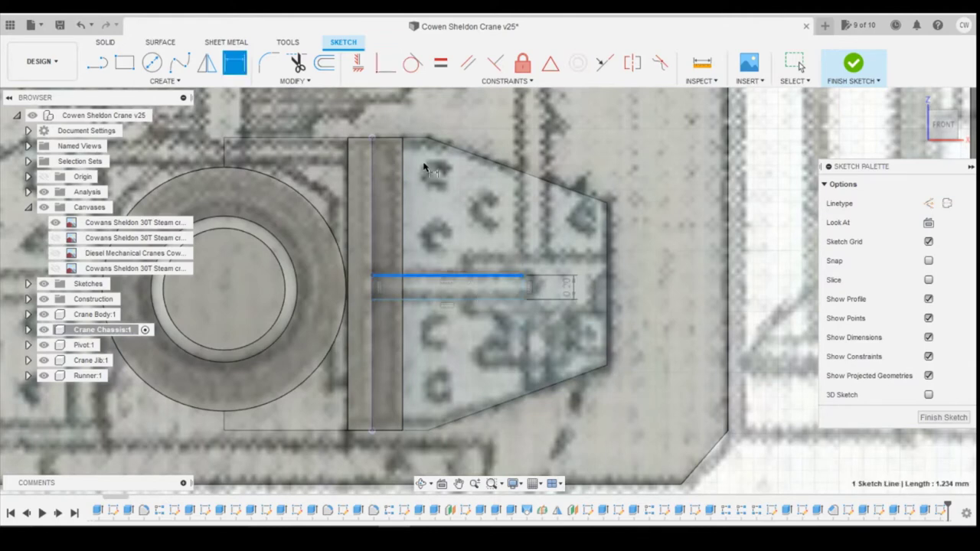
{"action": "left_click", "coordinate": [416, 140]}
{"action": "left_click", "coordinate": [468, 217]}
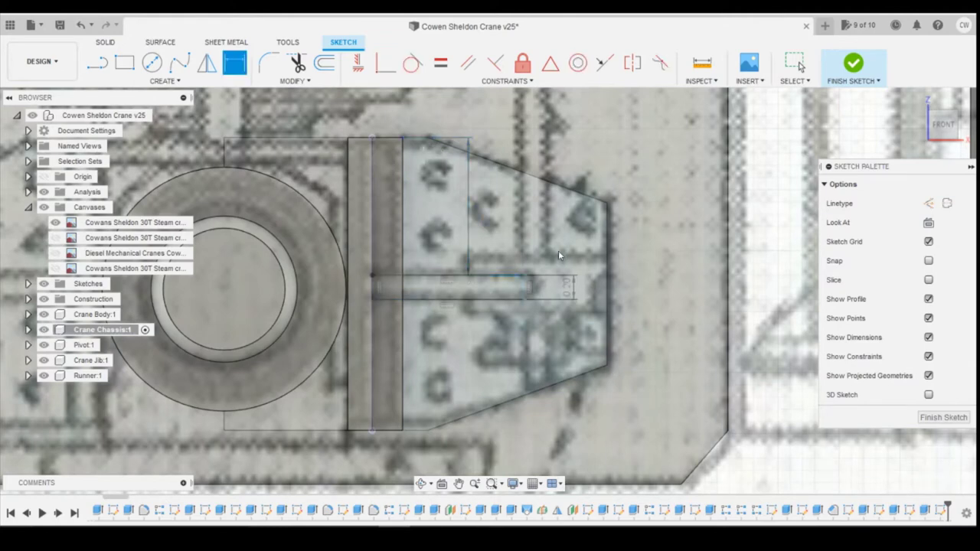
{"action": "key", "text": "BackSpace"}
{"action": "type", "text": "1"}
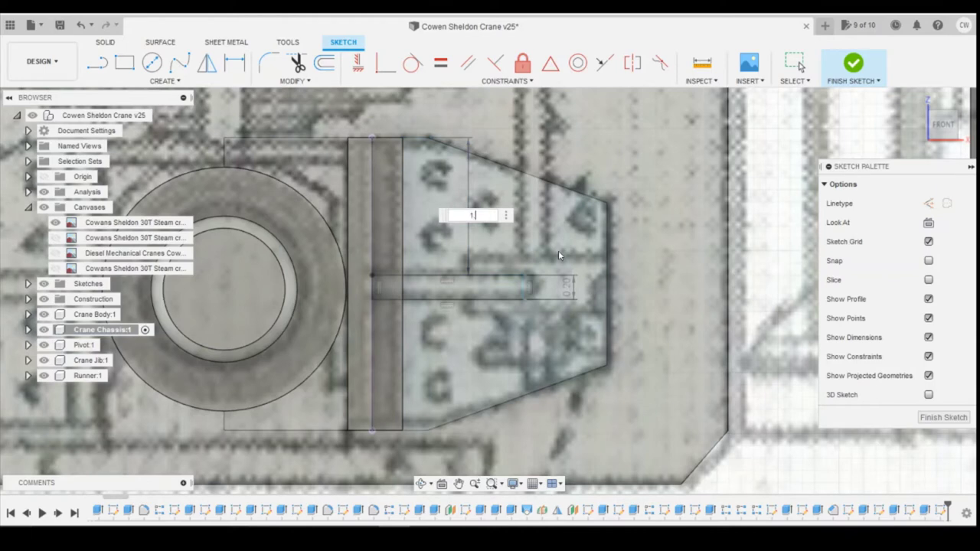
{"action": "type", "text": ".1"}
{"action": "key", "text": "Return"}
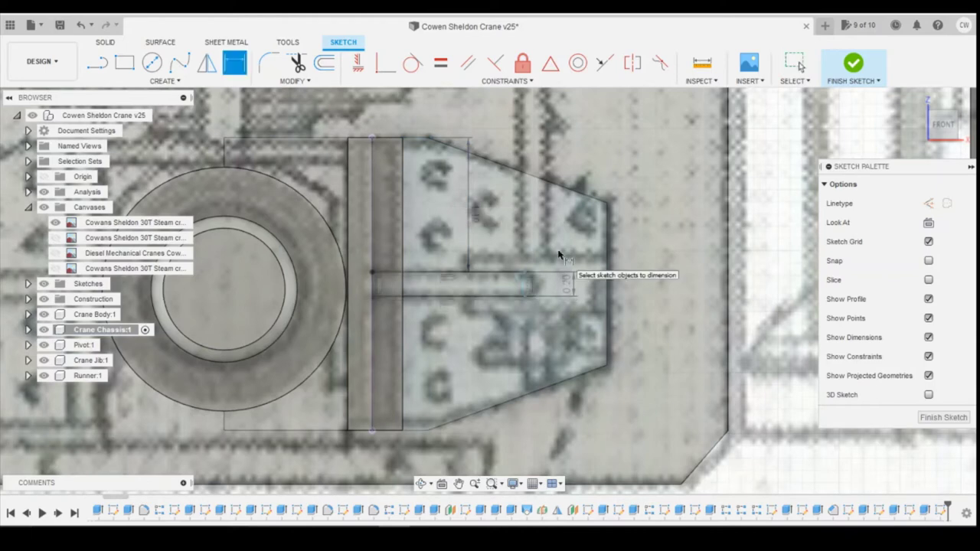
{"action": "key", "text": "Escape"}
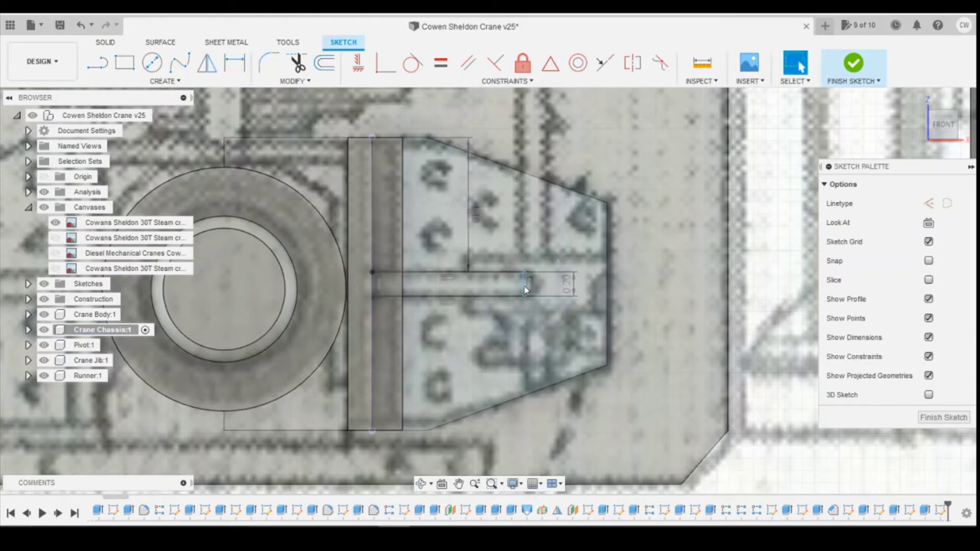
Stretch the rectangle's free end to match the traced rib and dimension its length as 1.31 mm
{"action": "left_click", "coordinate": [528, 285]}
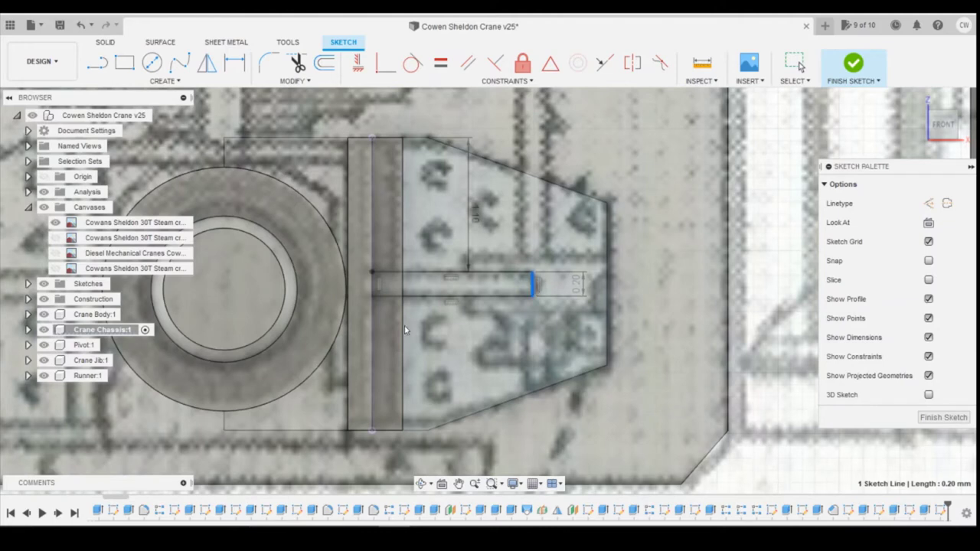
{"action": "key", "text": "d"}
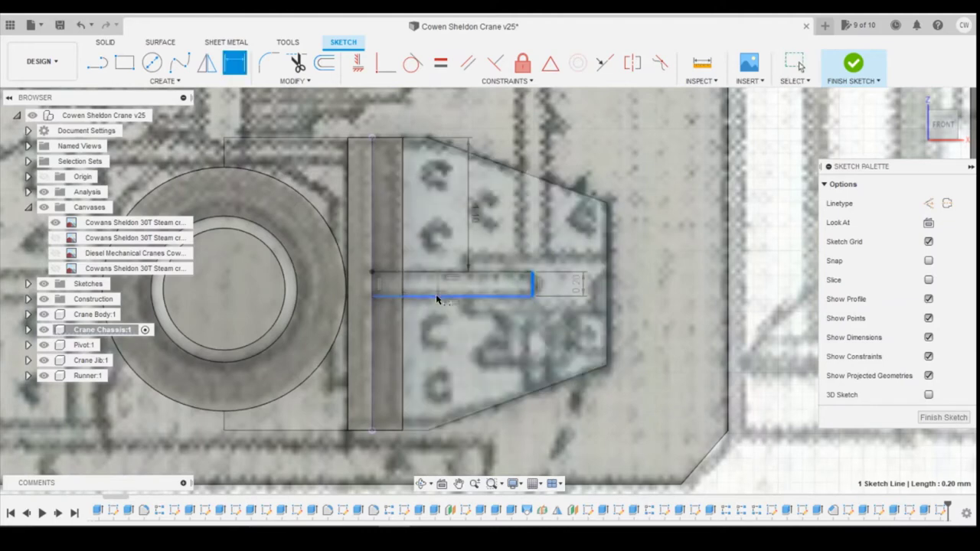
{"action": "left_click", "coordinate": [436, 294]}
{"action": "left_click", "coordinate": [435, 330]}
{"action": "left_click", "coordinate": [587, 282]}
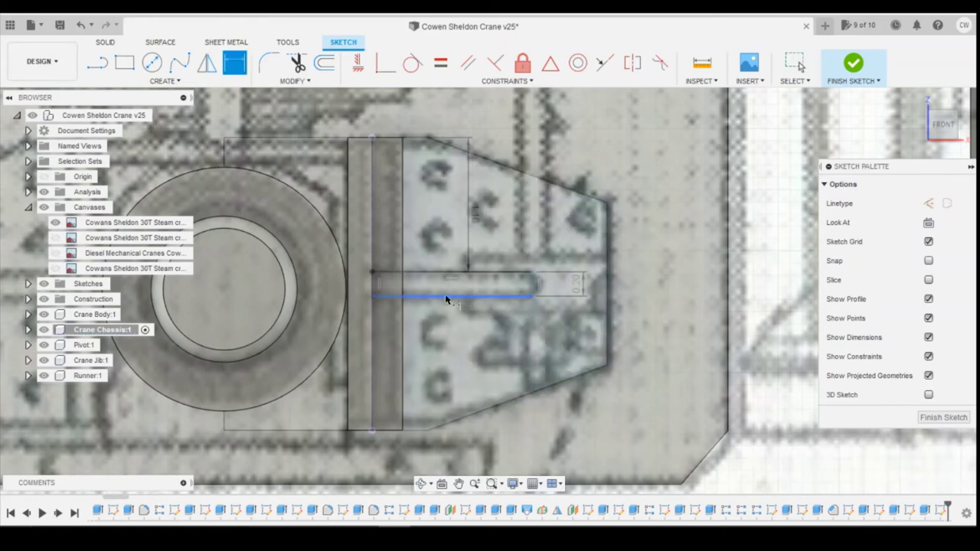
{"action": "left_click", "coordinate": [449, 296]}
{"action": "left_click", "coordinate": [452, 328]}
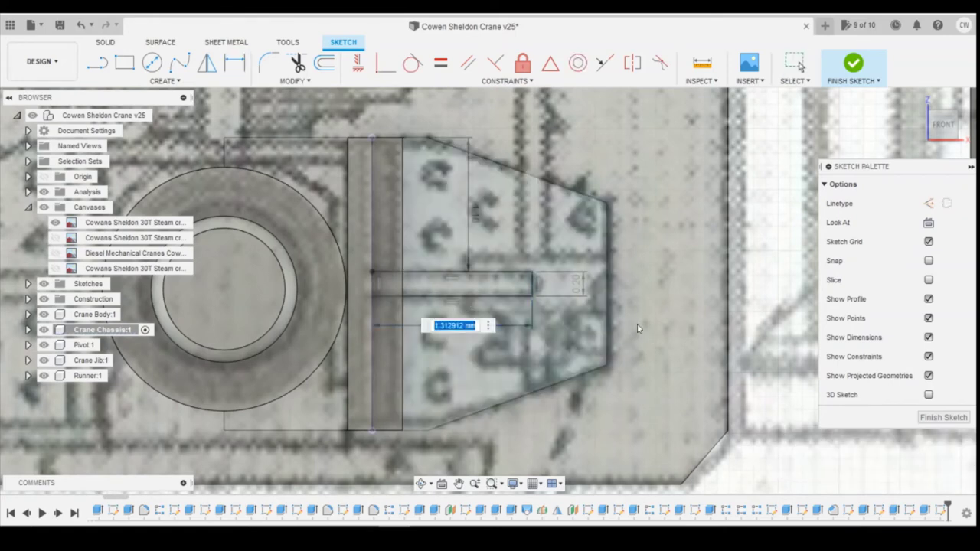
{"action": "type", "text": "1.31"}
{"action": "key", "text": "Return"}
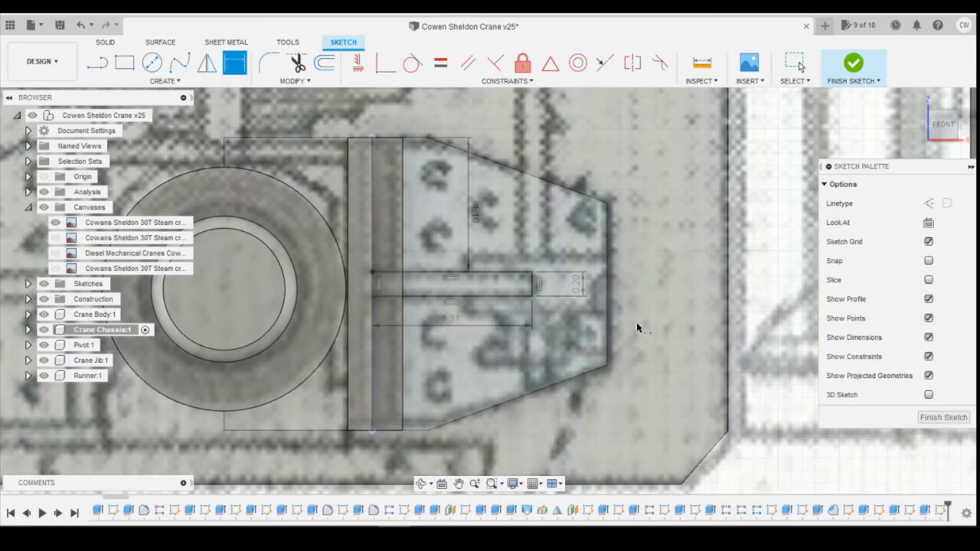
{"action": "key", "text": "Escape"}
Extrude both profiles of the horizontal rectangle by 0.70 mm with the Join operation
{"action": "left_click", "coordinate": [475, 283]}
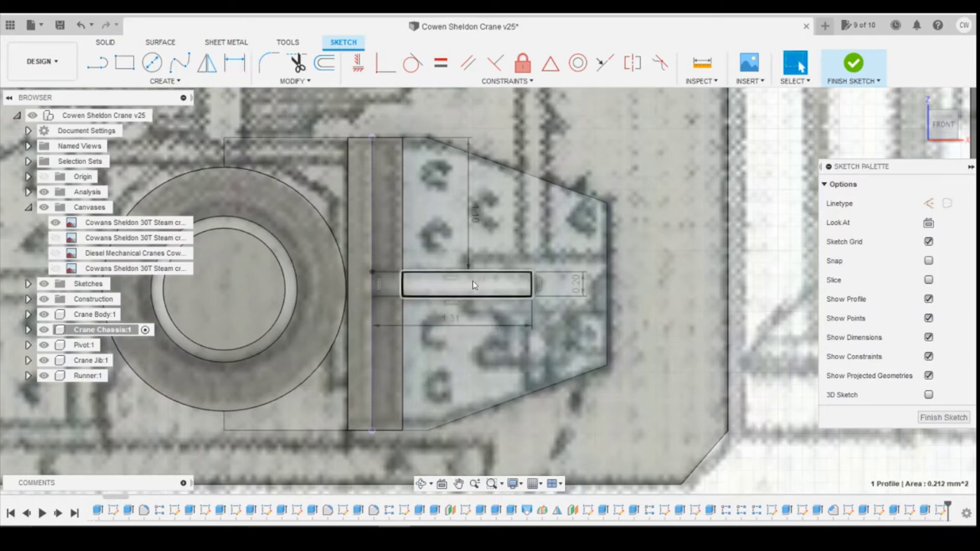
{"action": "left_click", "coordinate": [396, 287]}
{"action": "left_click", "coordinate": [413, 332], "text": "ctrl"}
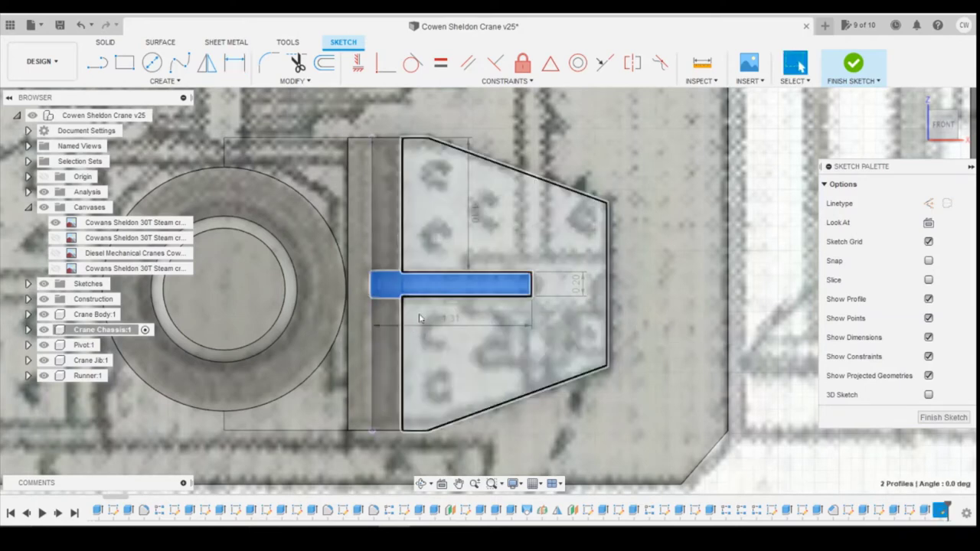
{"action": "right_click", "coordinate": [440, 294]}
{"action": "left_click", "coordinate": [431, 345]}
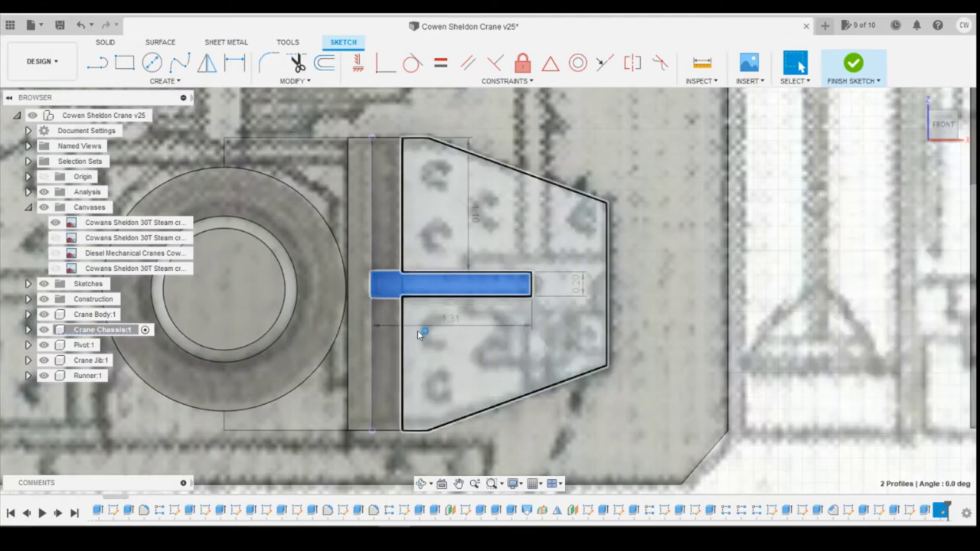
{"action": "key", "text": "e"}
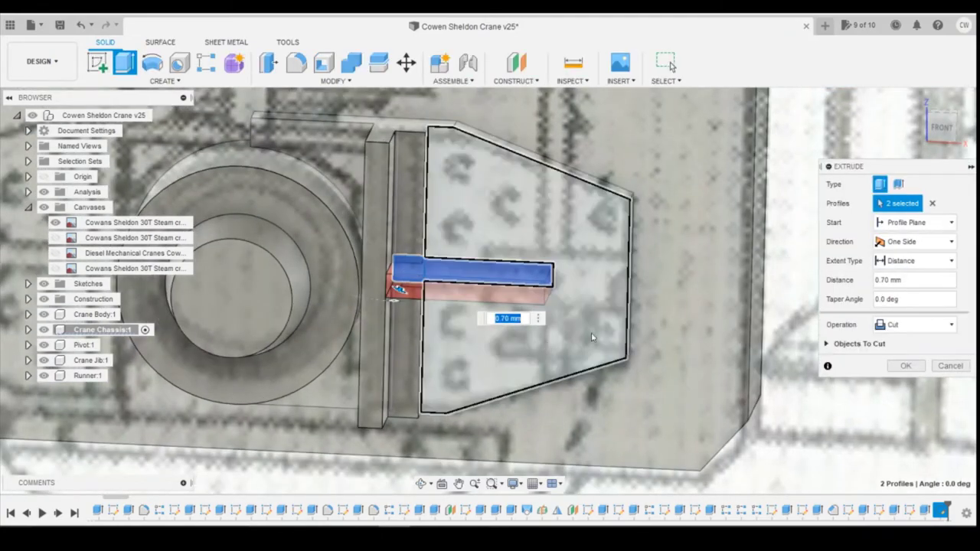
{"action": "left_click", "coordinate": [903, 325]}
{"action": "left_click", "coordinate": [905, 341]}
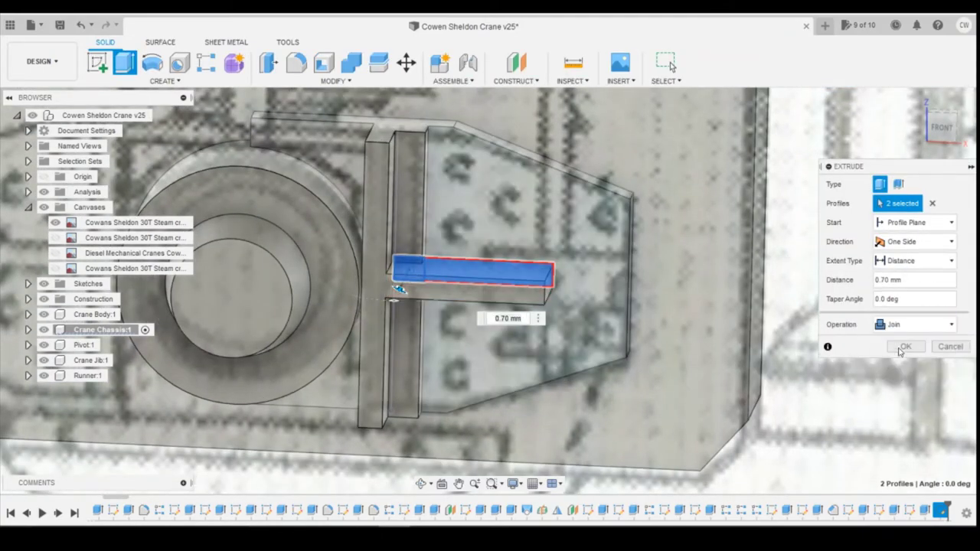
{"action": "left_click", "coordinate": [901, 349]}
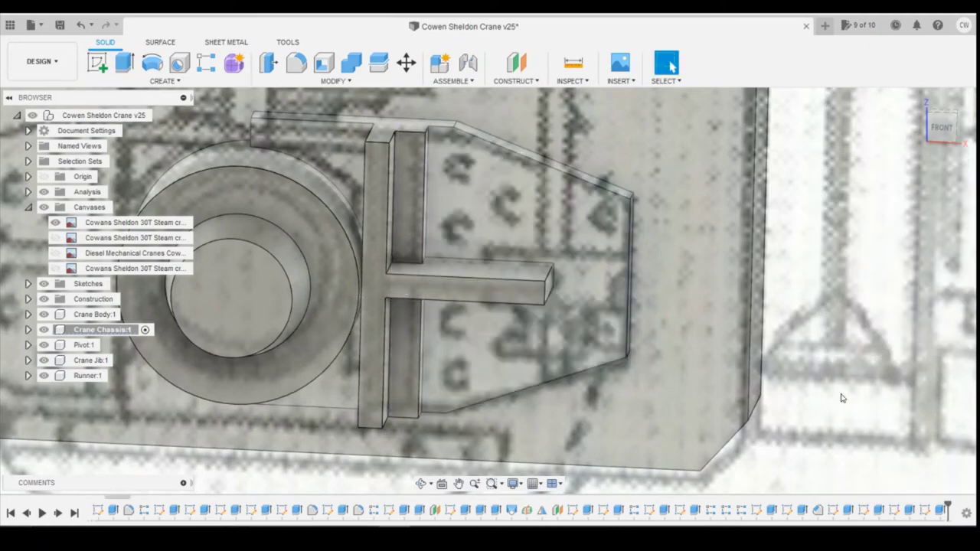
{"action": "scroll", "coordinate": [424, 375], "scroll_direction": "down", "scroll_amount": 5}
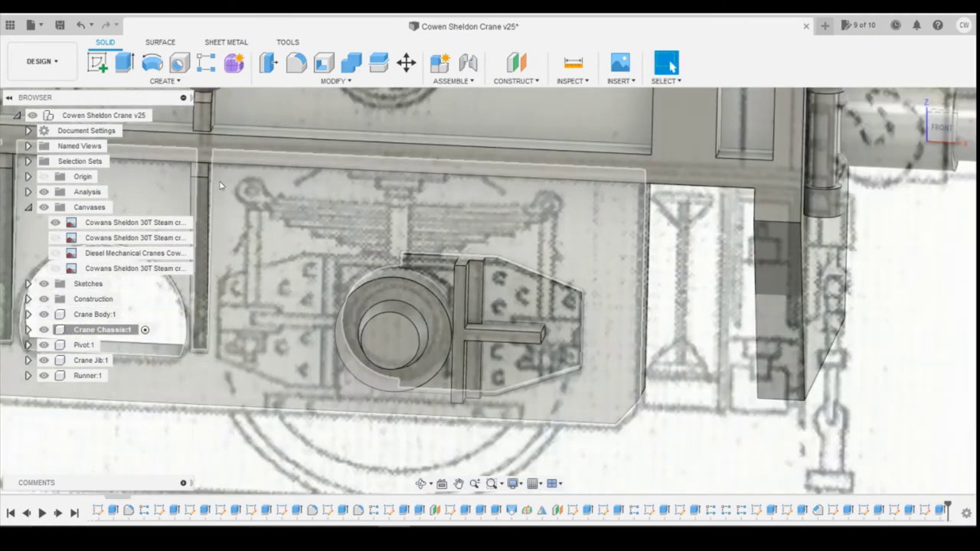
{"action": "left_click", "coordinate": [97, 62]}
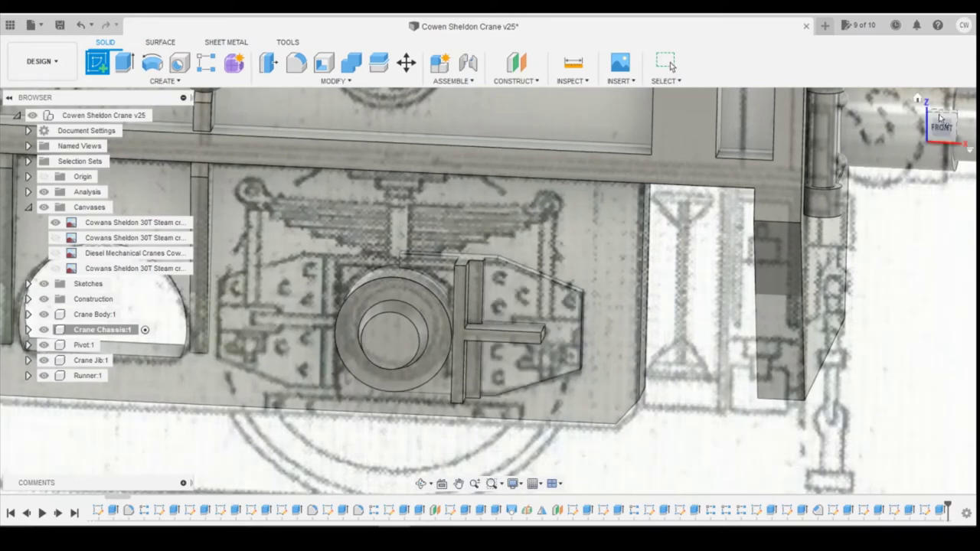
{"action": "left_click", "coordinate": [940, 116]}
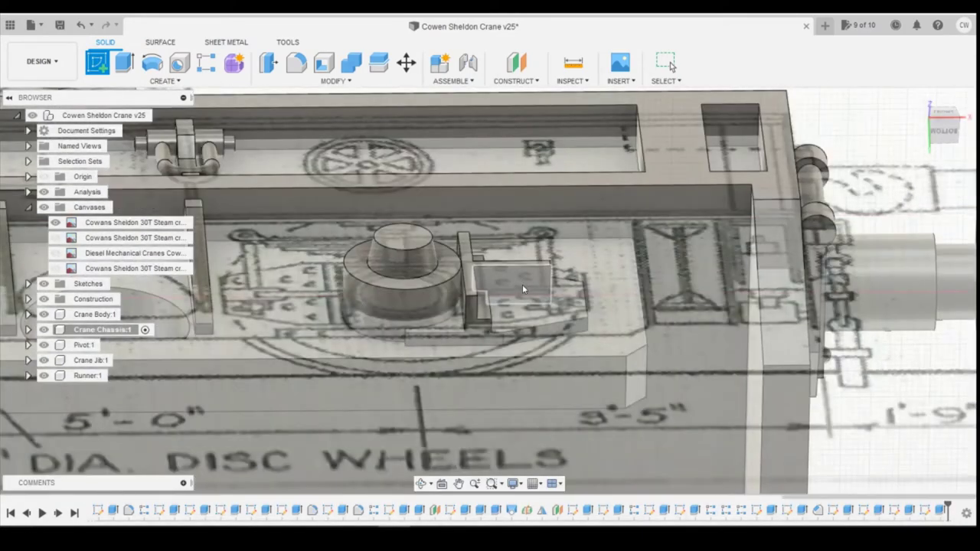
{"action": "left_click", "coordinate": [522, 284]}
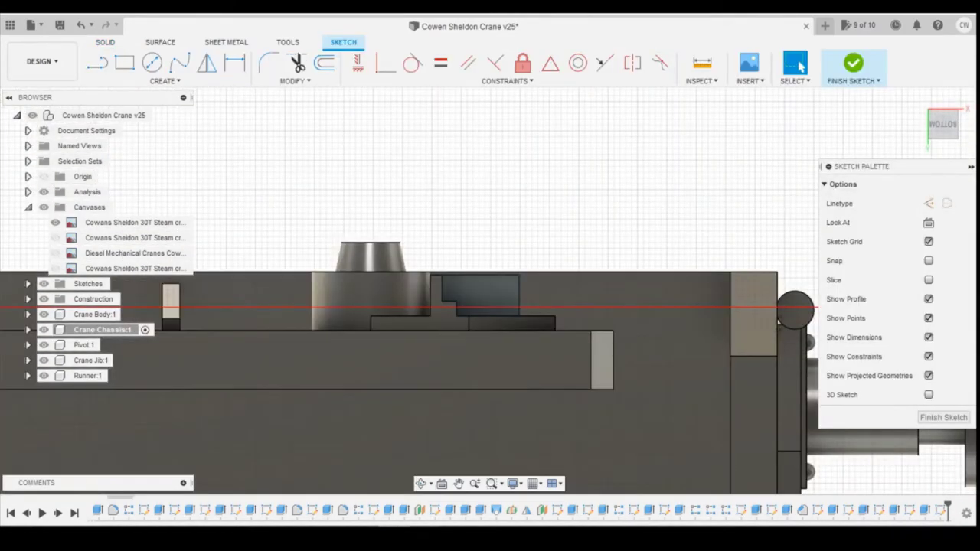
{"action": "left_click", "coordinate": [484, 494]}
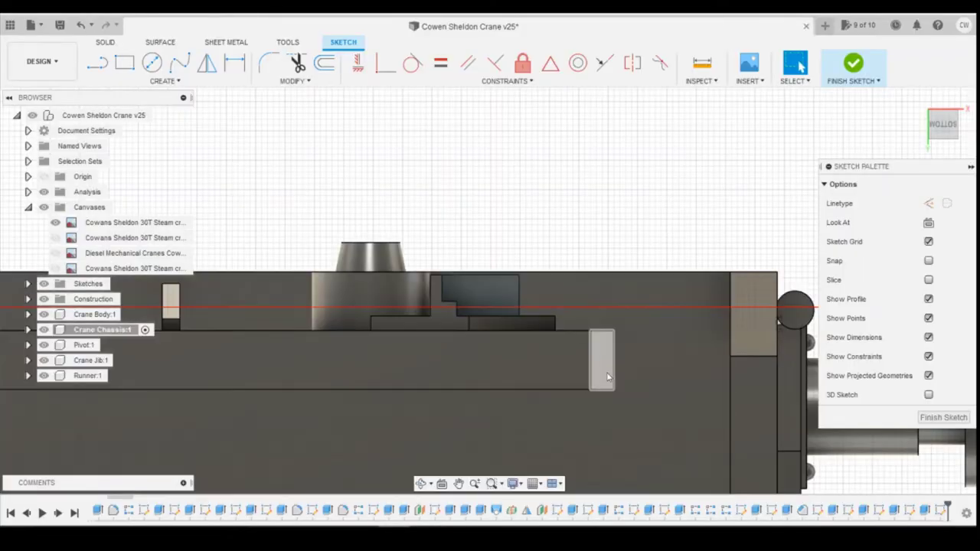
{"action": "left_click", "coordinate": [855, 66]}
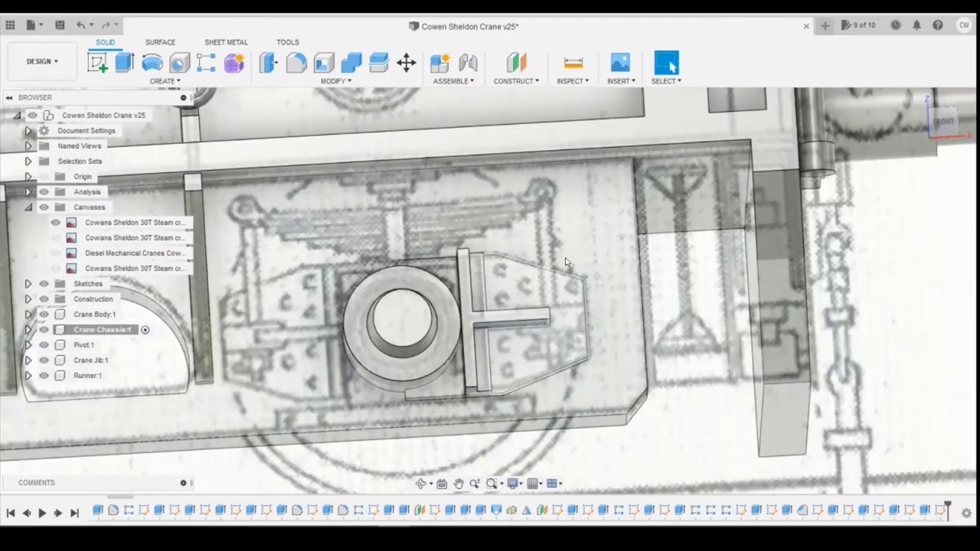
On the chassis side face, sketch a vertical line about 0.9 mm long up from the plate's upper inner corner to the traced spring's upper edge
{"action": "mouse_move", "coordinate": [943, 127]}
{"action": "left_mouse_down"}
{"action": "mouse_move", "coordinate": [925, 139]}
{"action": "mouse_move", "coordinate": [940, 129]}
{"action": "left_mouse_up"}
{"action": "left_click", "coordinate": [516, 486]}
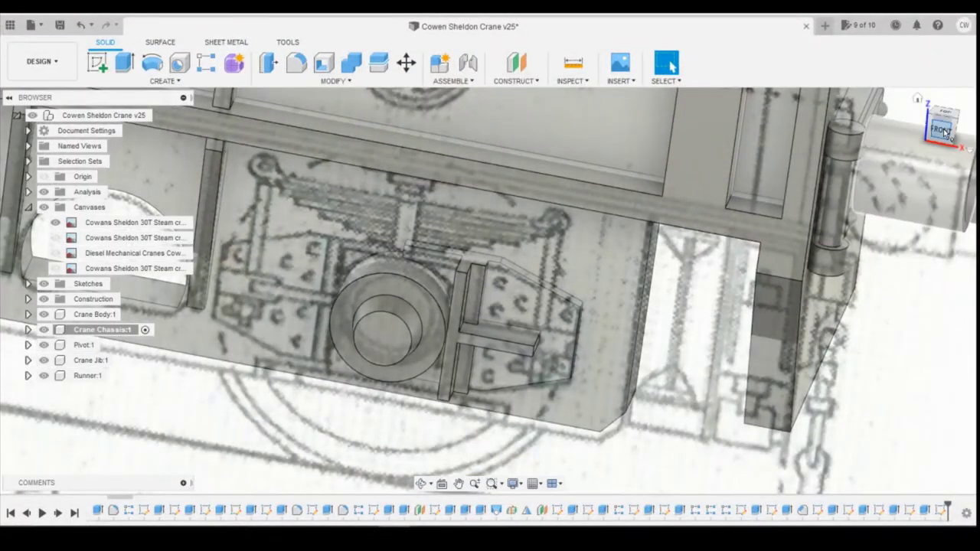
{"action": "left_click", "coordinate": [944, 131]}
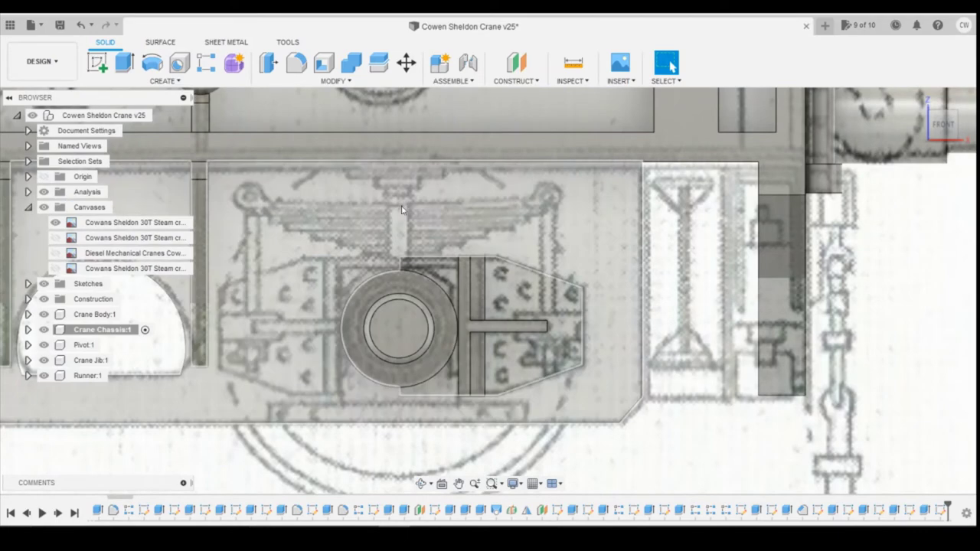
{"action": "left_click", "coordinate": [97, 62]}
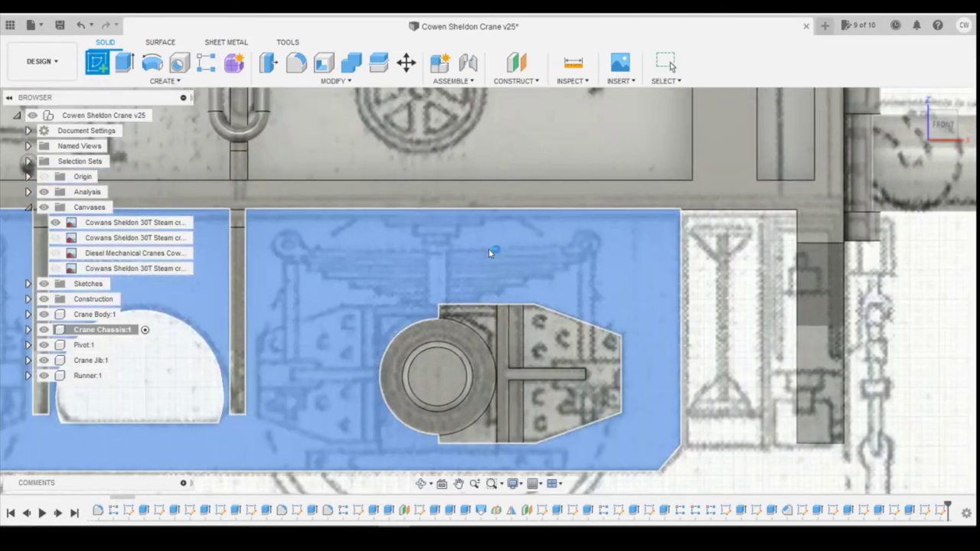
{"action": "left_click", "coordinate": [482, 254]}
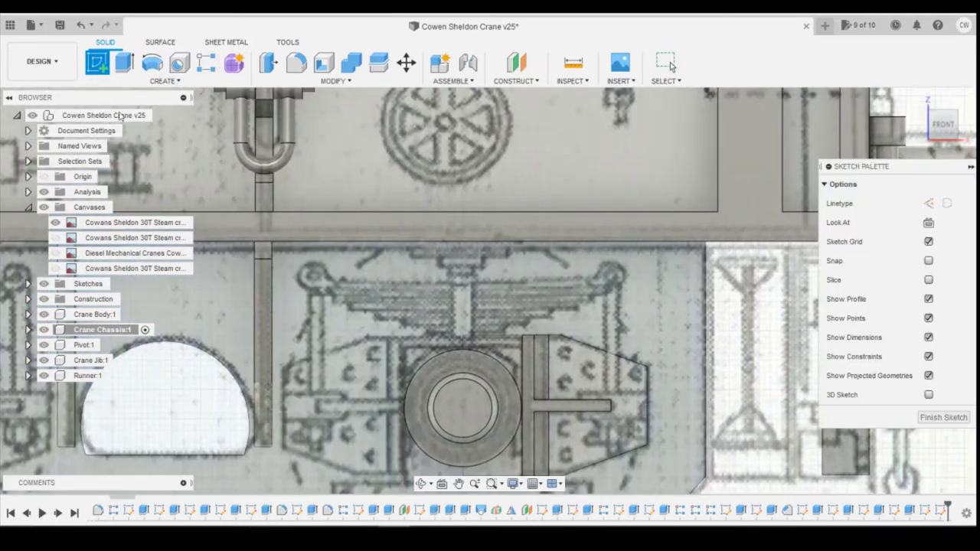
{"action": "left_click", "coordinate": [97, 67]}
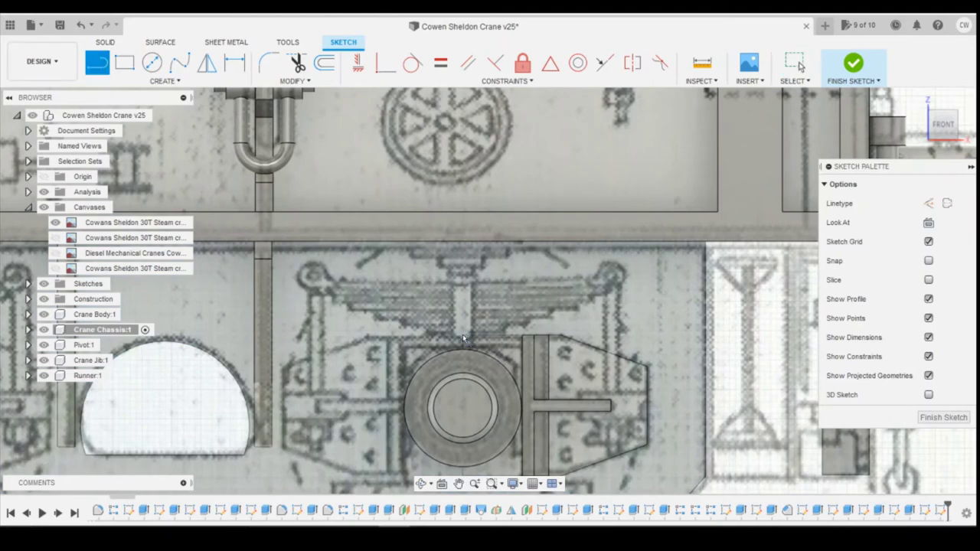
{"action": "left_click", "coordinate": [463, 342]}
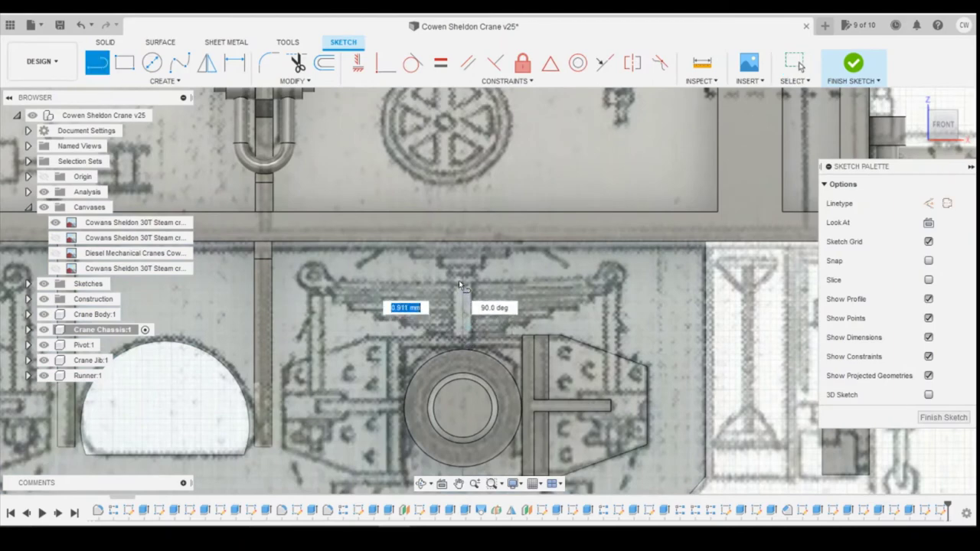
{"action": "scroll", "coordinate": [464, 285], "scroll_direction": "up", "scroll_amount": 2}
{"action": "scroll", "coordinate": [463, 285], "scroll_direction": "up", "scroll_amount": 2}
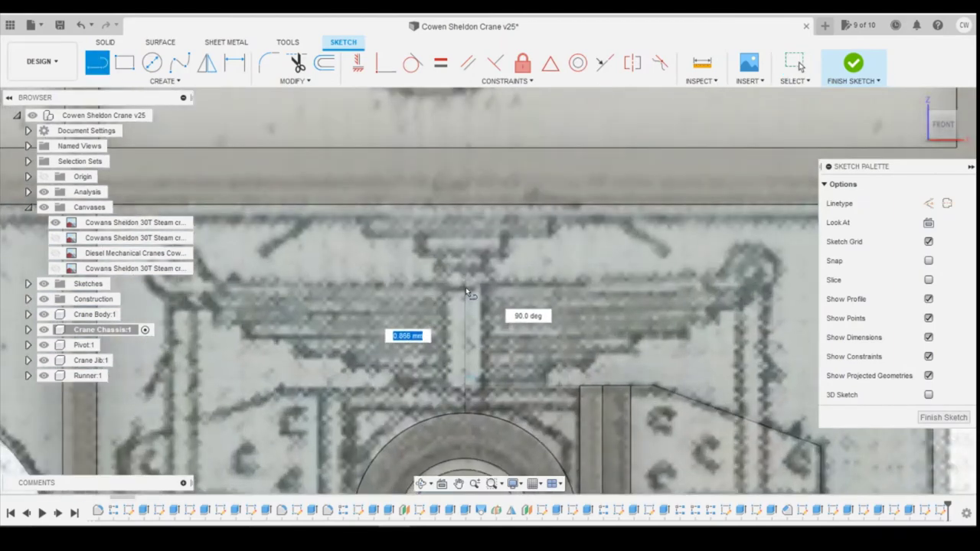
{"action": "left_click", "coordinate": [466, 285]}
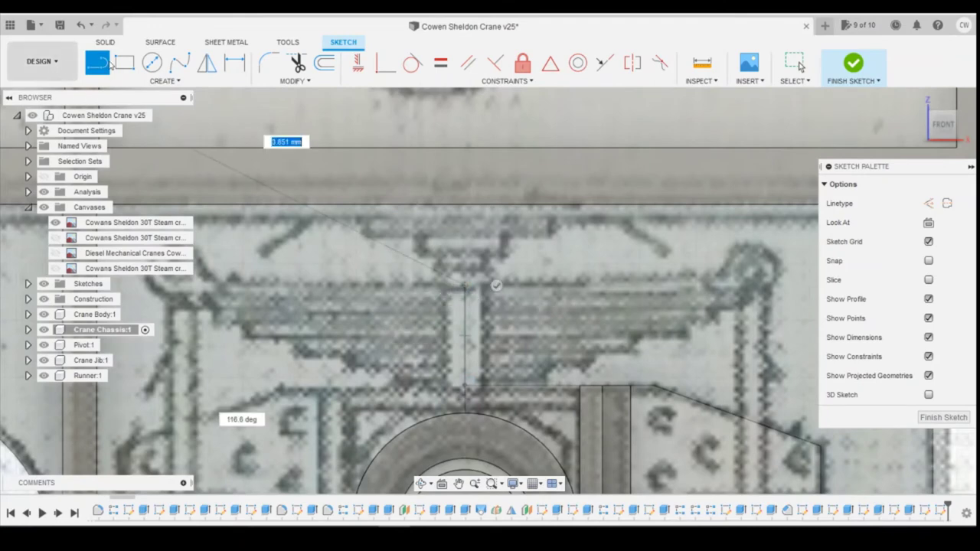
{"action": "left_click", "coordinate": [496, 284]}
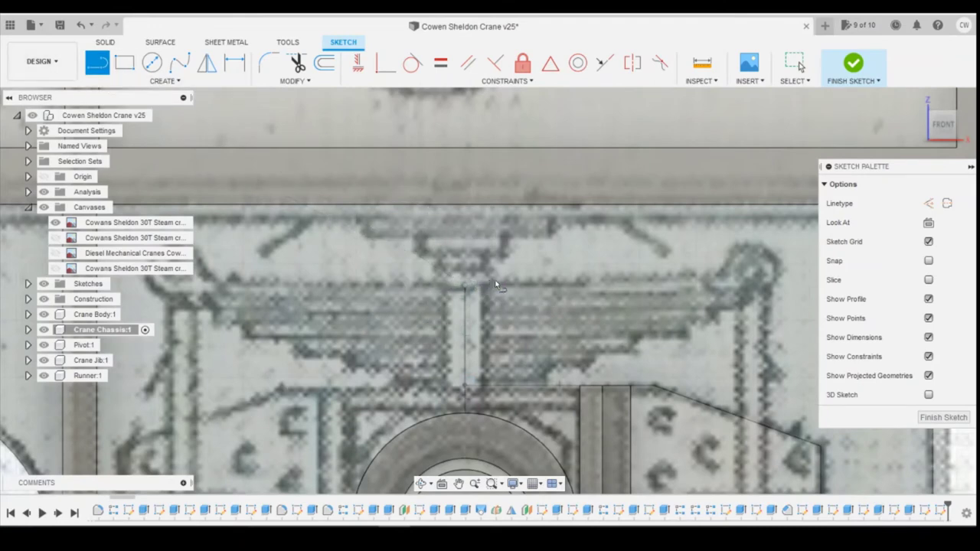
Draw a spline from the vertical line's upper end along the traced top leaf to the spring's outer eye, and finish the sketch
{"action": "left_click", "coordinate": [163, 81]}
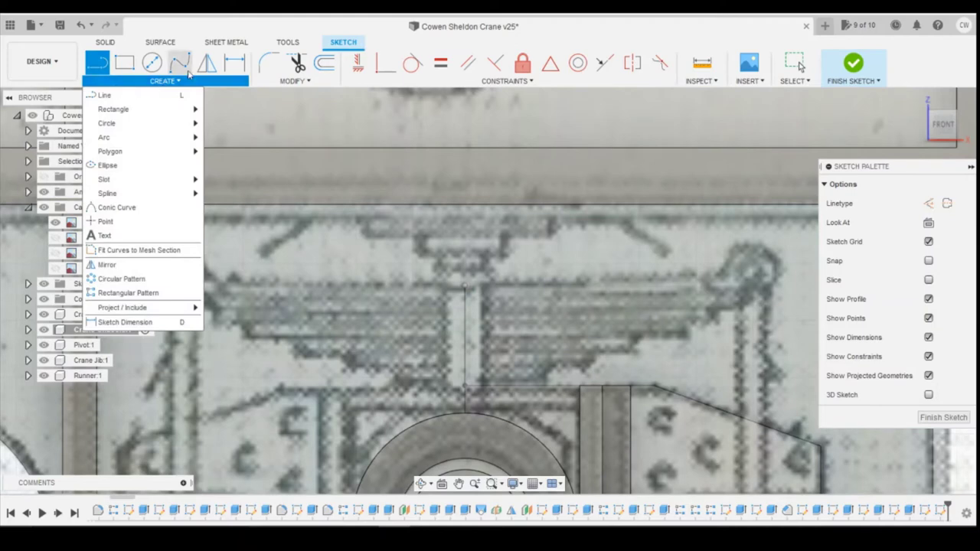
{"action": "left_click", "coordinate": [179, 63]}
{"action": "left_click", "coordinate": [465, 284]}
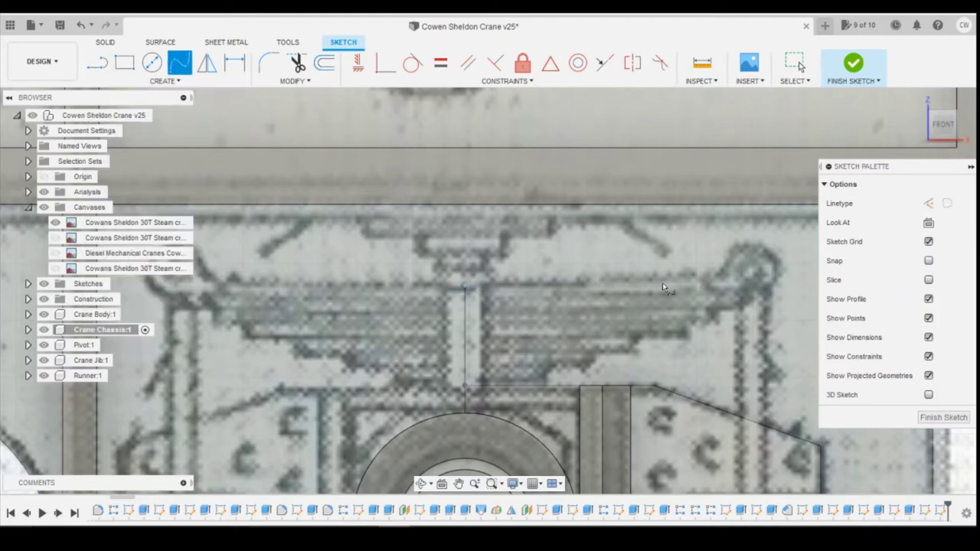
{"action": "left_click", "coordinate": [750, 274]}
{"action": "left_click", "coordinate": [750, 307]}
{"action": "key", "text": "Escape"}
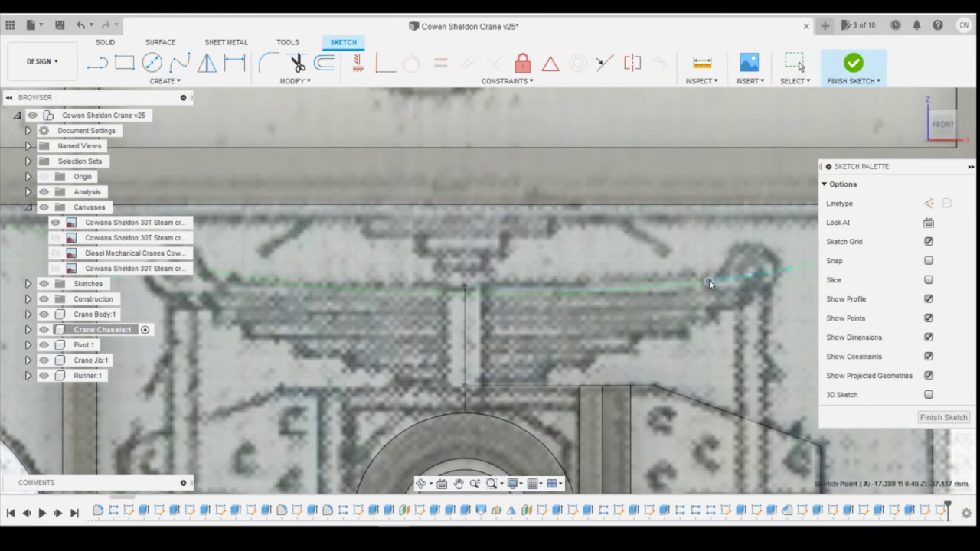
{"action": "scroll", "coordinate": [709, 278], "scroll_direction": "up", "scroll_amount": 2}
{"action": "scroll", "coordinate": [712, 278], "scroll_direction": "up", "scroll_amount": 2}
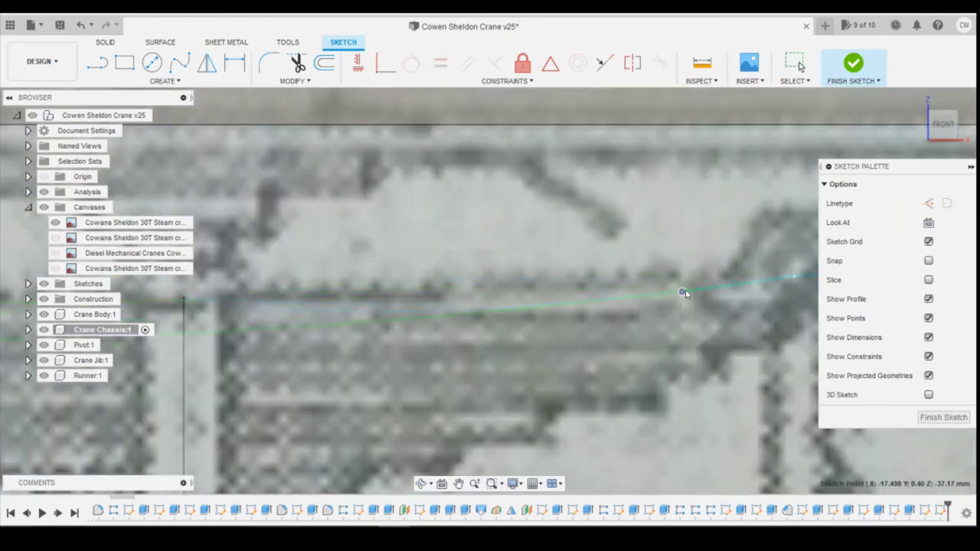
{"action": "scroll", "coordinate": [606, 280], "scroll_direction": "down", "scroll_amount": 4}
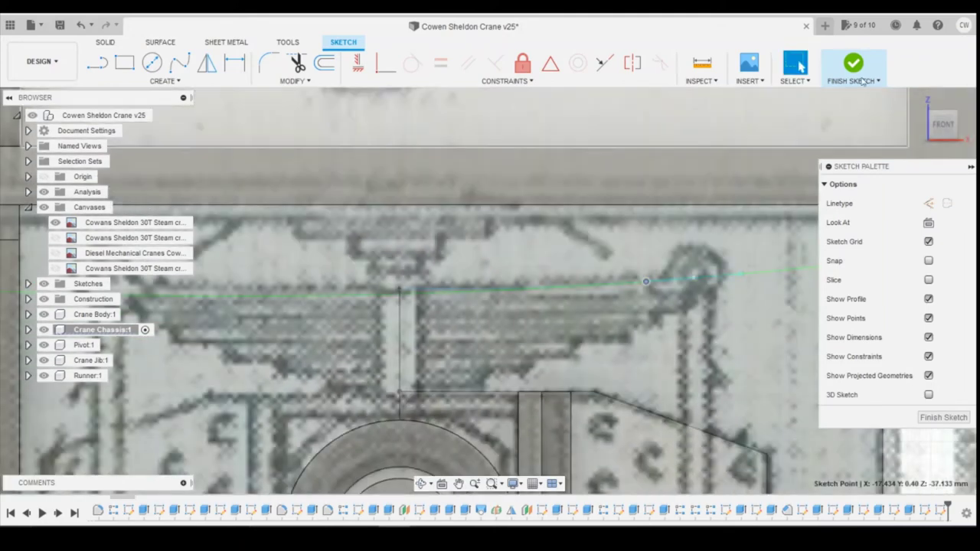
{"action": "left_click", "coordinate": [859, 80]}
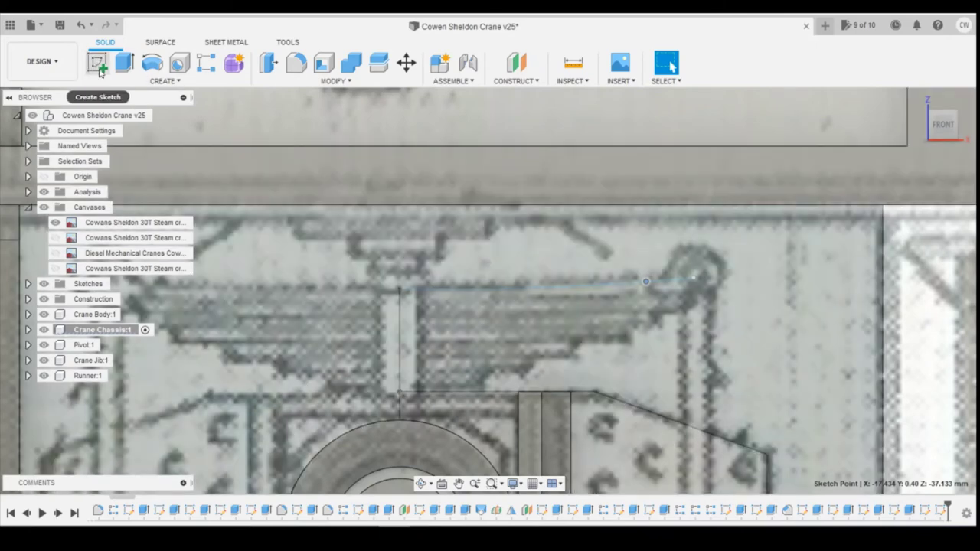
{"action": "left_click", "coordinate": [100, 71]}
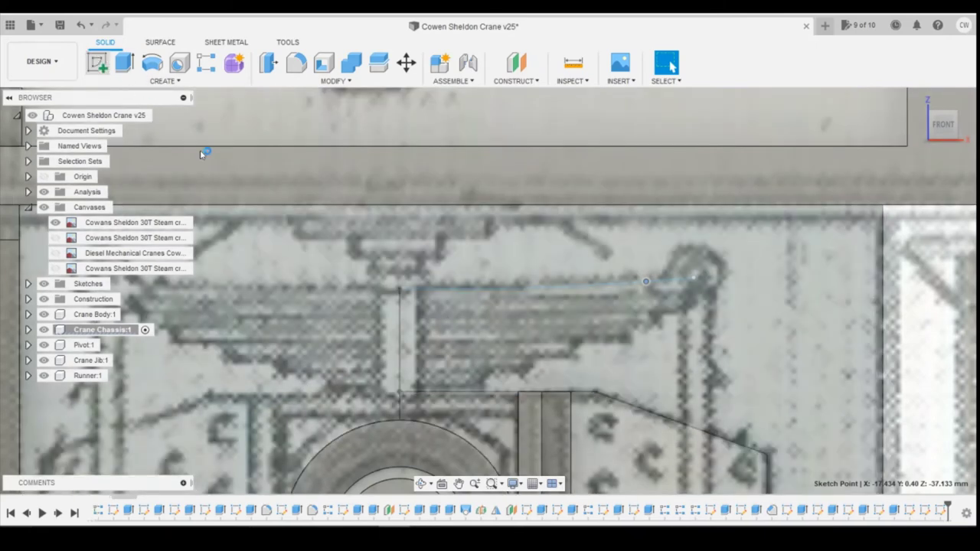
{"action": "left_click", "coordinate": [201, 153]}
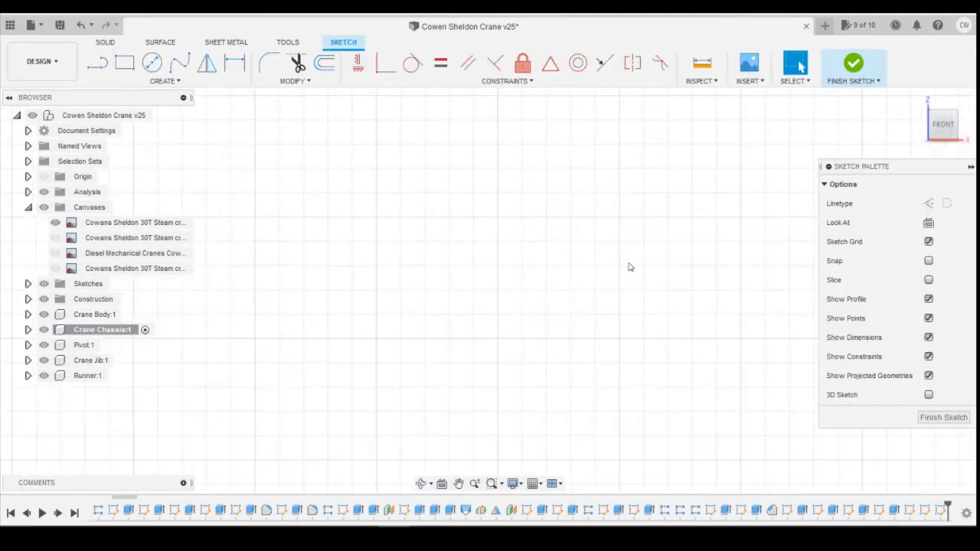
{"action": "scroll", "coordinate": [780, 264], "scroll_direction": "down", "scroll_amount": 2}
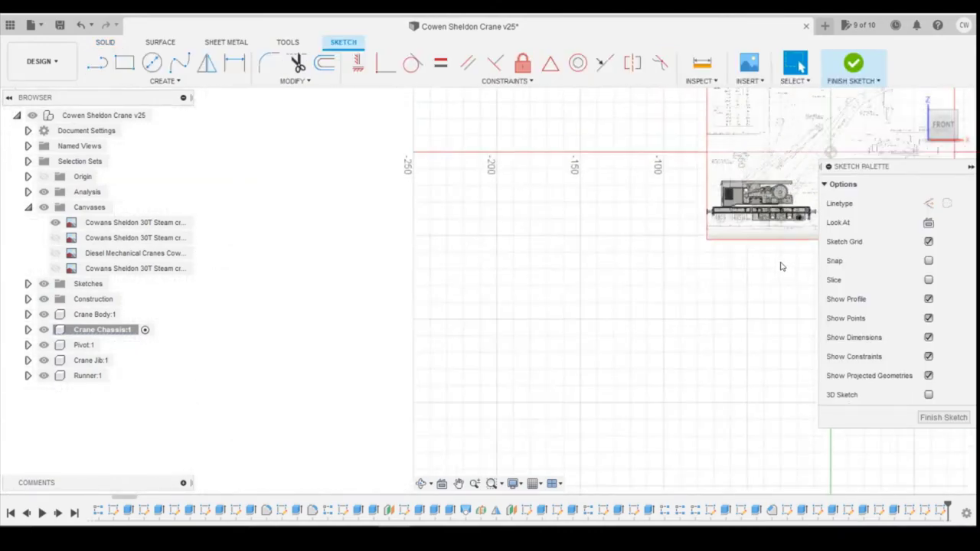
{"action": "scroll", "coordinate": [797, 244], "scroll_direction": "up", "scroll_amount": 8}
{"action": "scroll", "coordinate": [744, 265], "scroll_direction": "down", "scroll_amount": 2}
{"action": "scroll", "coordinate": [791, 144], "scroll_direction": "up", "scroll_amount": 1}
{"action": "scroll", "coordinate": [789, 144], "scroll_direction": "up", "scroll_amount": 5}
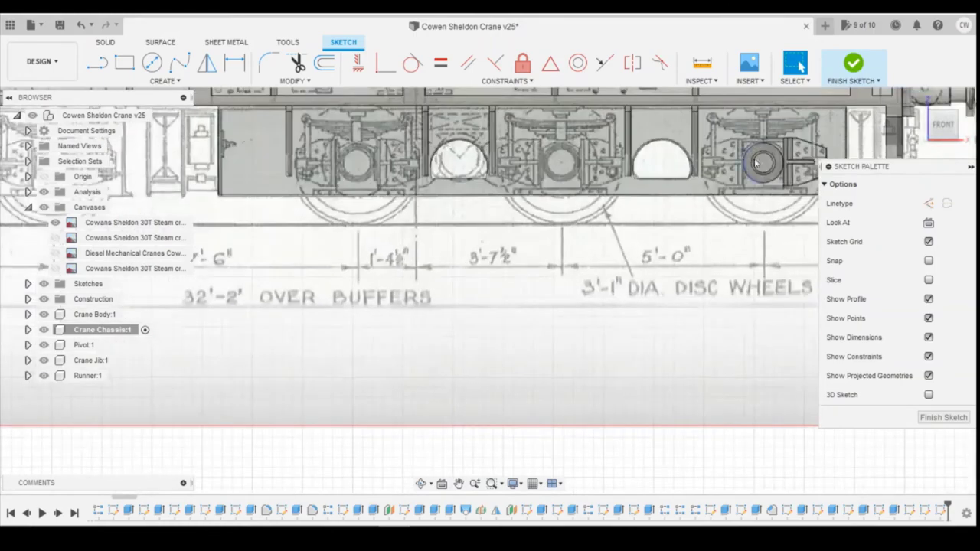
{"action": "scroll", "coordinate": [713, 178], "scroll_direction": "down", "scroll_amount": 2}
{"action": "scroll", "coordinate": [679, 242], "scroll_direction": "up", "scroll_amount": 3}
{"action": "scroll", "coordinate": [679, 242], "scroll_direction": "up", "scroll_amount": 4}
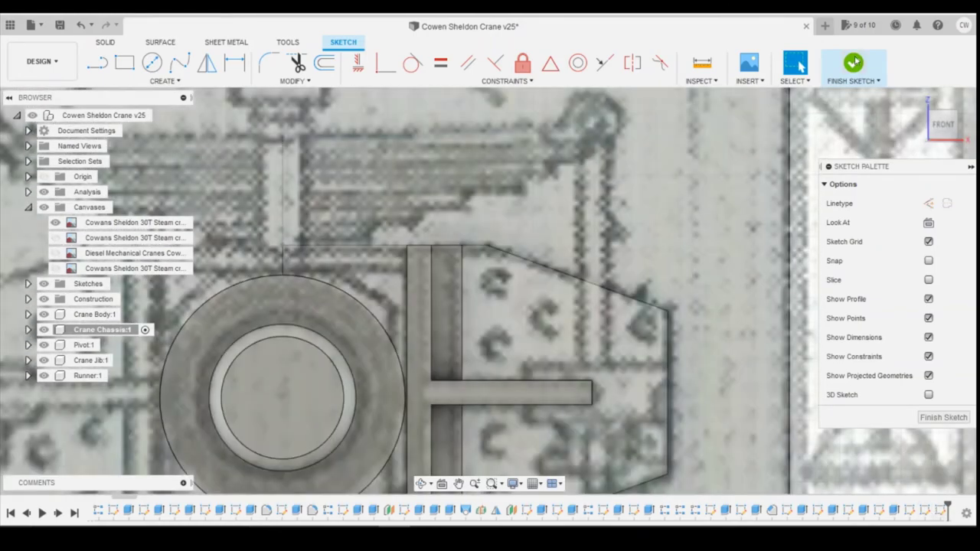
{"action": "left_click", "coordinate": [853, 63]}
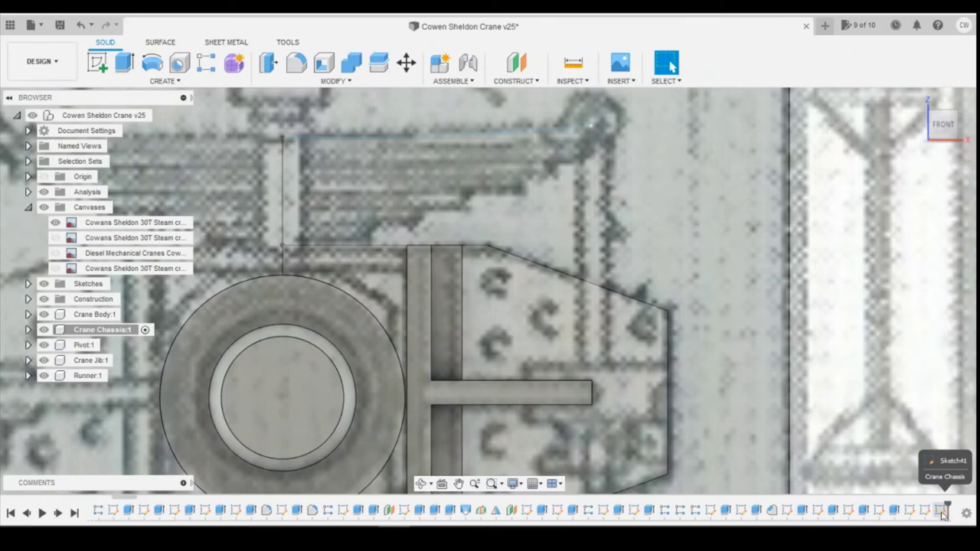
Find the empty Sketch41 among the Crane Chassis sketches and delete it
{"action": "left_click", "coordinate": [943, 511]}
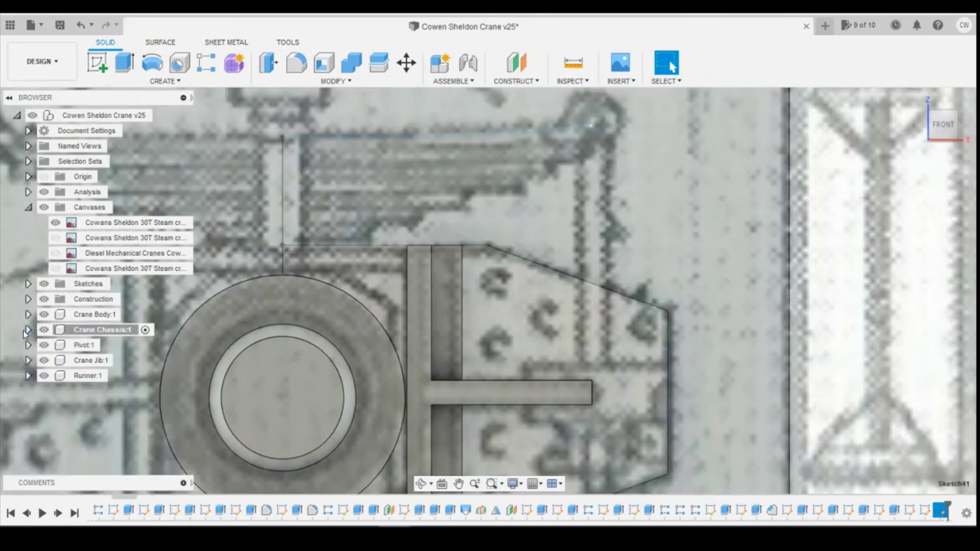
{"action": "left_click", "coordinate": [28, 329]}
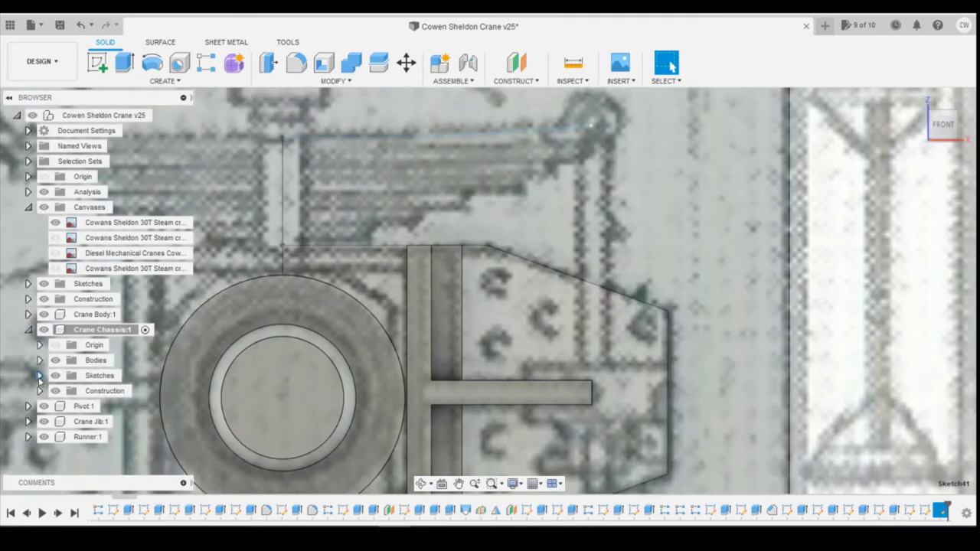
{"action": "left_click", "coordinate": [40, 375]}
{"action": "scroll", "coordinate": [77, 389], "scroll_direction": "down", "scroll_amount": 10}
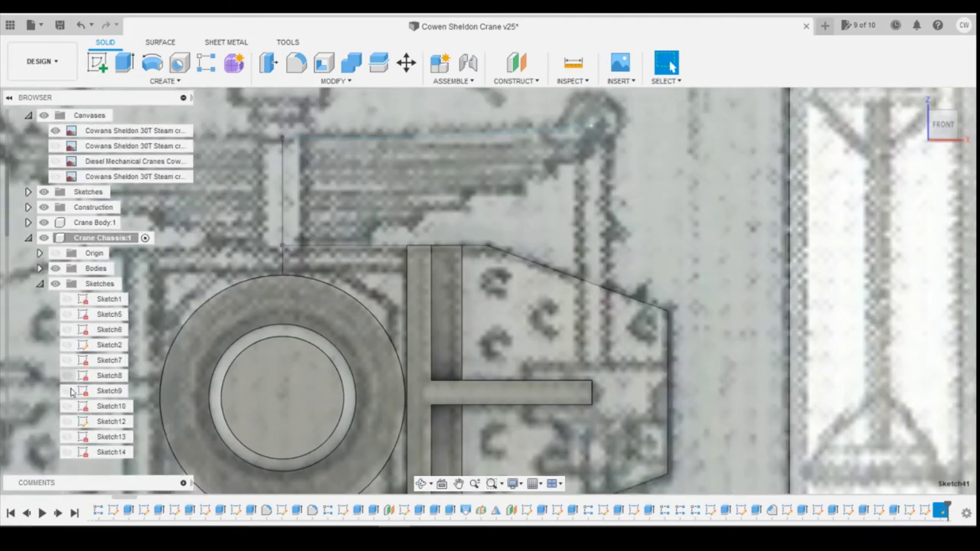
{"action": "scroll", "coordinate": [77, 389], "scroll_direction": "down", "scroll_amount": 3}
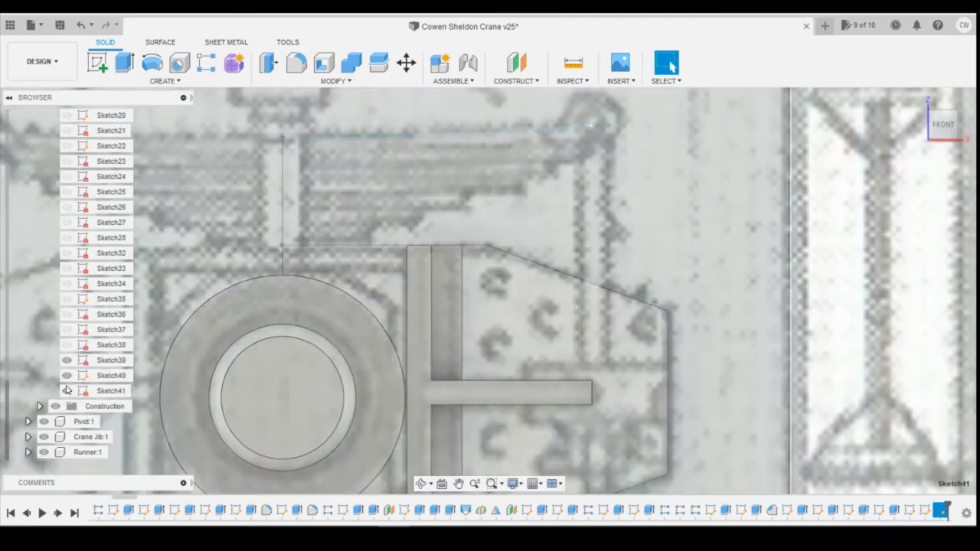
{"action": "left_click", "coordinate": [67, 392]}
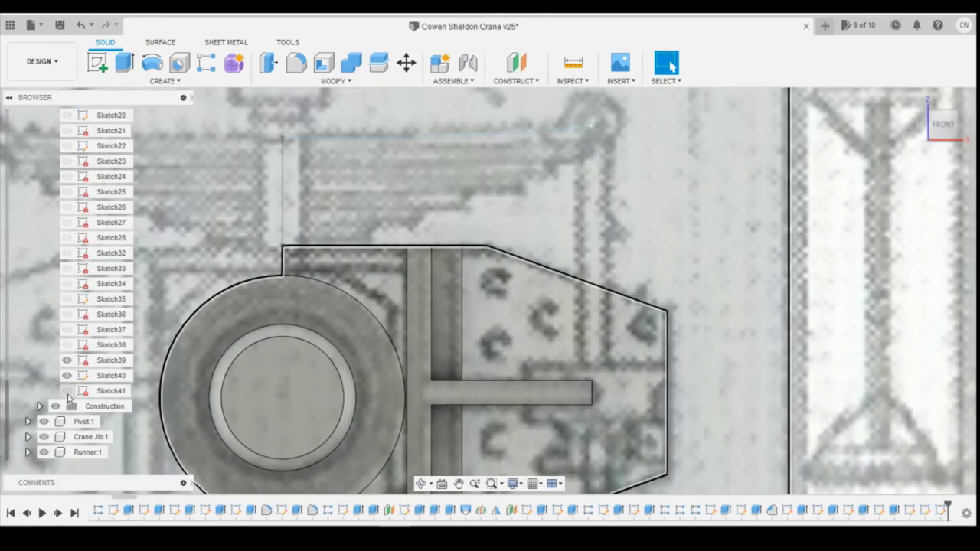
{"action": "left_click", "coordinate": [941, 511]}
{"action": "right_click", "coordinate": [940, 514]}
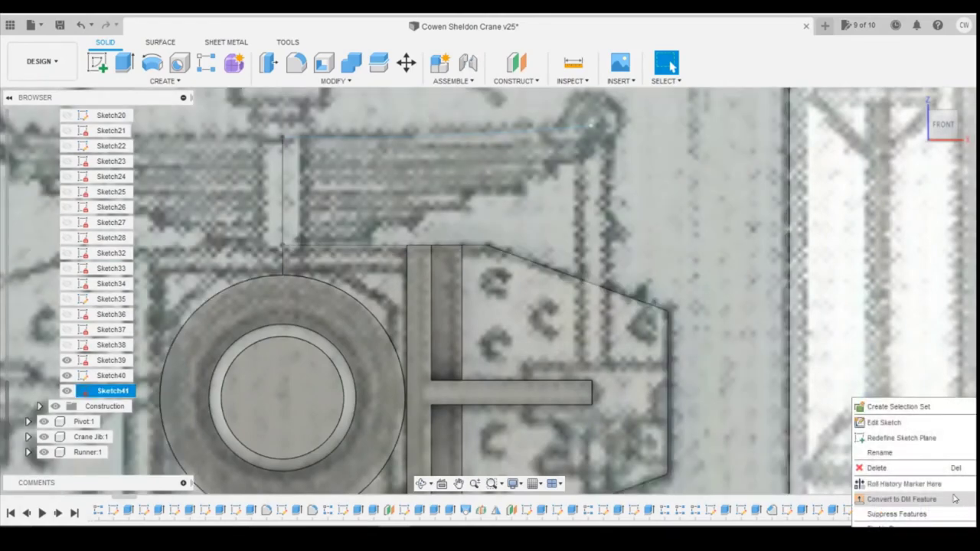
{"action": "left_click", "coordinate": [858, 470]}
Hide the leftover Sketch39 of the Crane Chassis and delete it from the design
{"action": "left_click", "coordinate": [73, 361]}
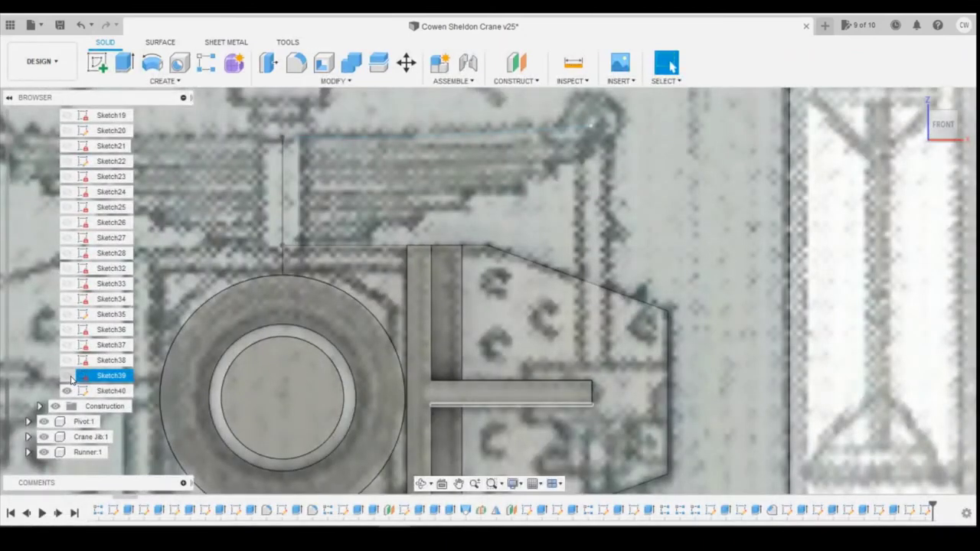
{"action": "right_click", "coordinate": [72, 379]}
{"action": "left_click", "coordinate": [910, 511]}
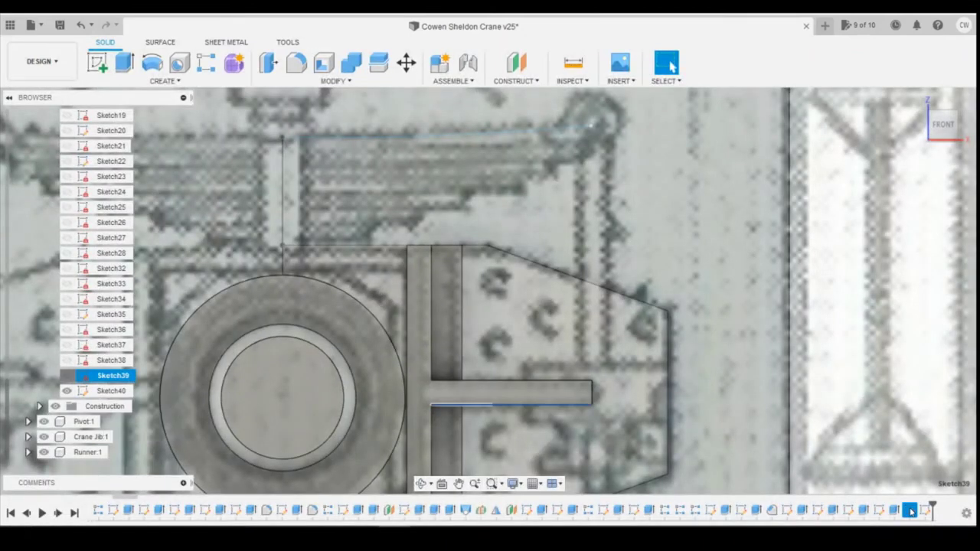
{"action": "right_click", "coordinate": [911, 511]}
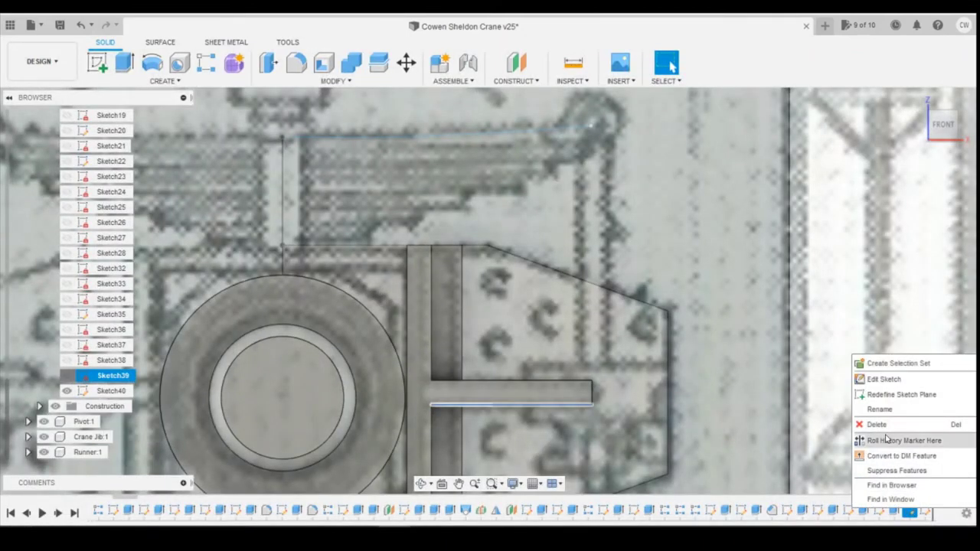
{"action": "left_click", "coordinate": [911, 425]}
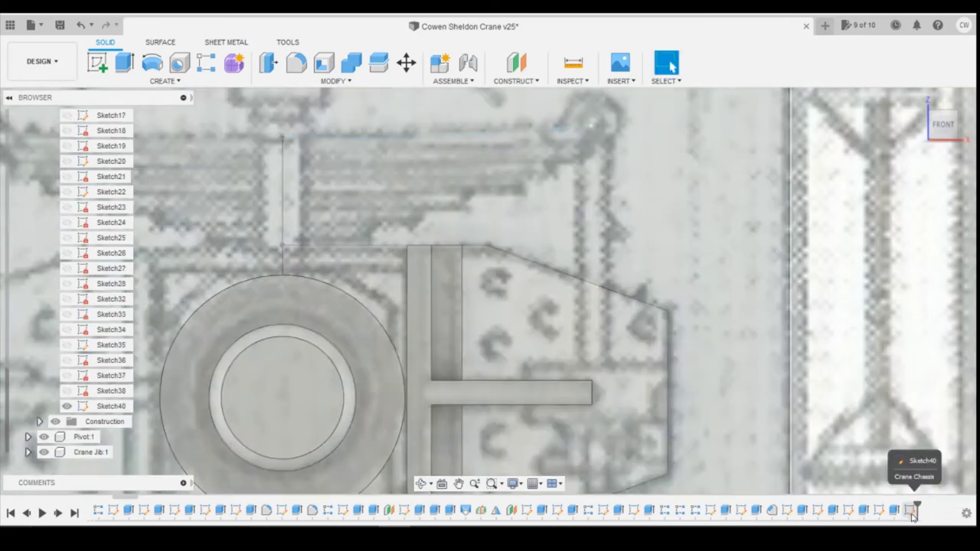
Edit Sketch40 and draw connected horizontal and vertical lines from the plate's upper edge along the traced stepped ends of the spring leaves
{"action": "left_click", "coordinate": [911, 520]}
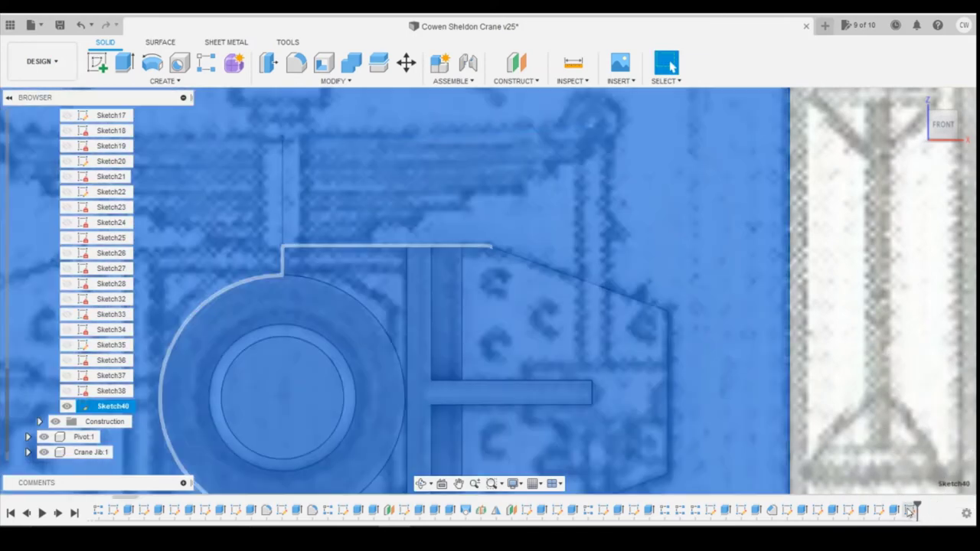
{"action": "right_click", "coordinate": [911, 511]}
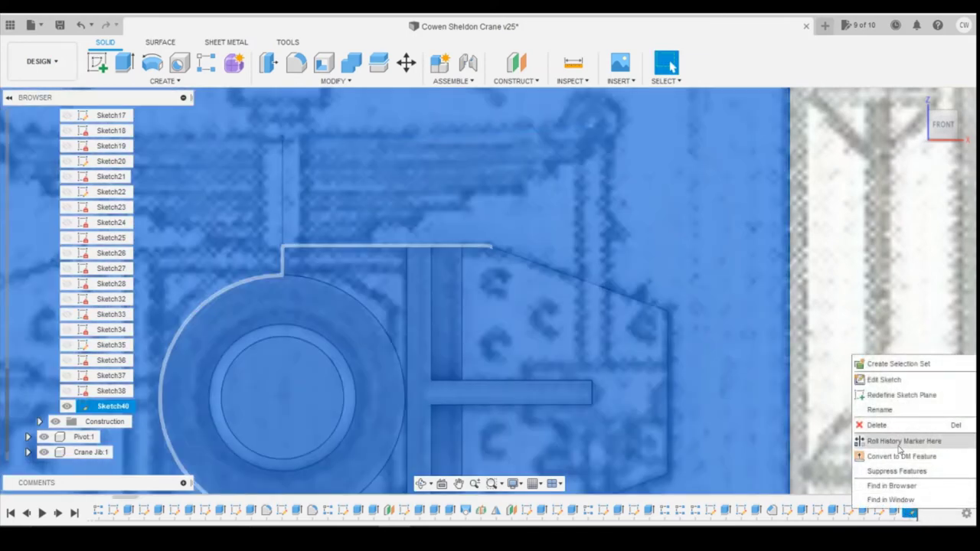
{"action": "left_click", "coordinate": [886, 381]}
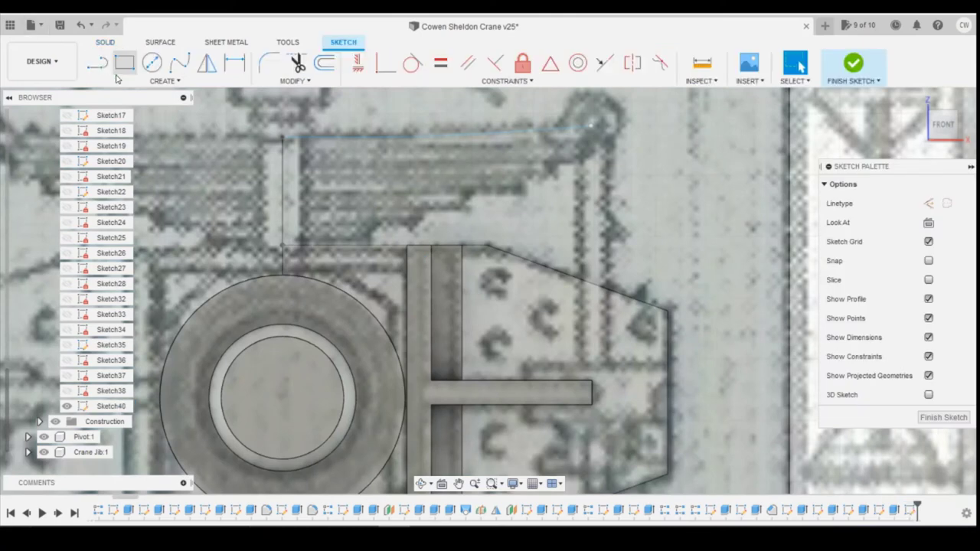
{"action": "left_click", "coordinate": [99, 66]}
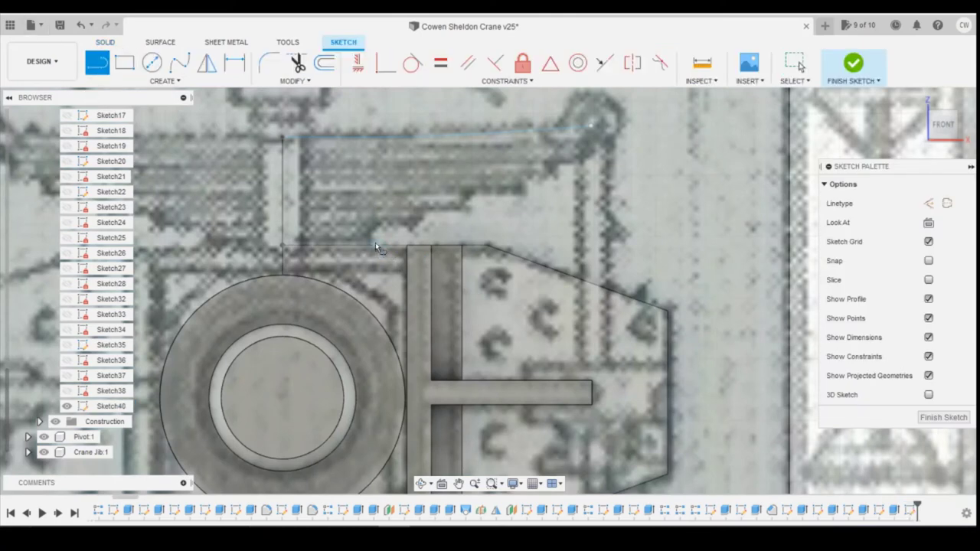
{"action": "left_click", "coordinate": [371, 242]}
{"action": "left_click", "coordinate": [466, 208]}
{"action": "scroll", "coordinate": [556, 175], "scroll_direction": "up", "scroll_amount": 5}
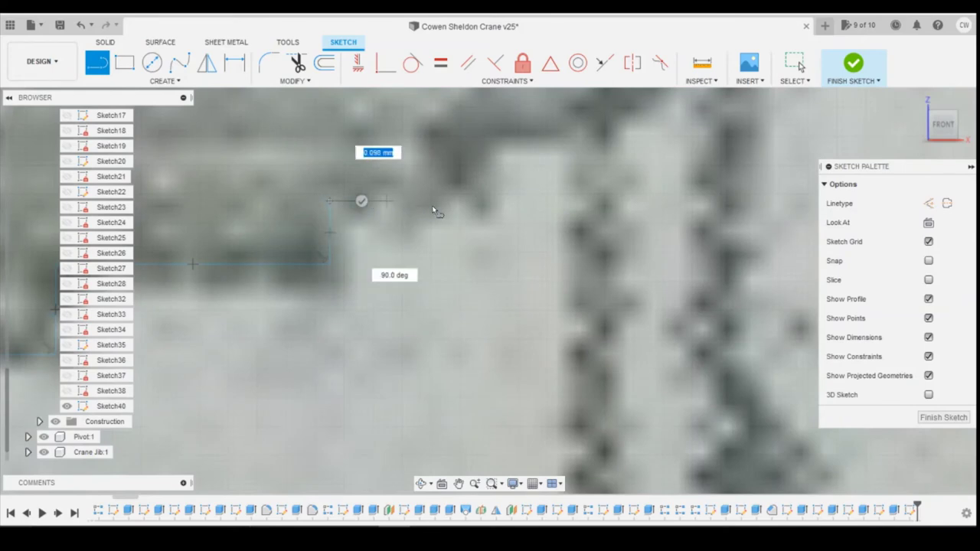
{"action": "left_click", "coordinate": [474, 200]}
{"action": "scroll", "coordinate": [483, 150], "scroll_direction": "down", "scroll_amount": 3}
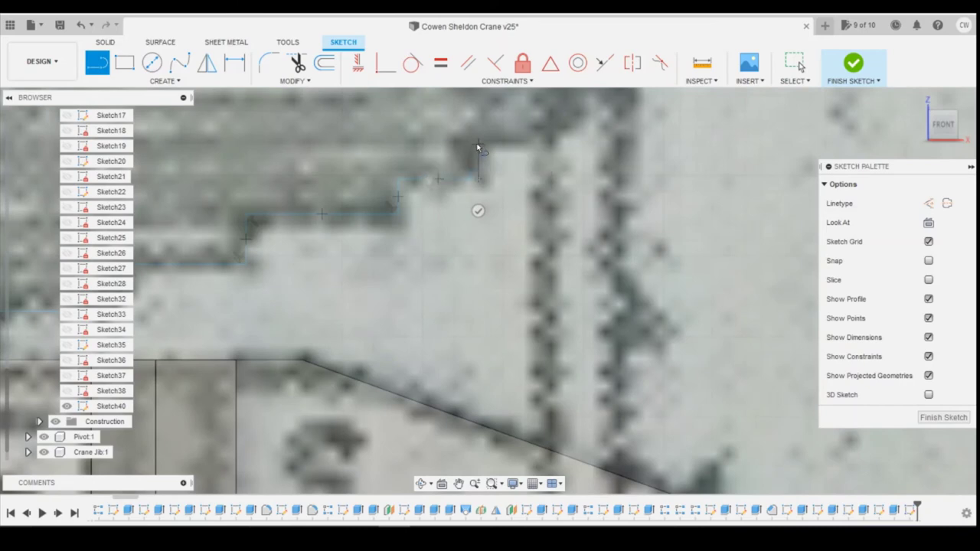
Continue the stepped outline below the spring eye with a horizontal line and a vertical about 0.14 mm long, and close it at the top-leaf spline
{"action": "scroll", "coordinate": [490, 156], "scroll_direction": "down", "scroll_amount": 3}
{"action": "scroll", "coordinate": [582, 153], "scroll_direction": "down", "scroll_amount": 2}
{"action": "scroll", "coordinate": [571, 150], "scroll_direction": "down", "scroll_amount": 1}
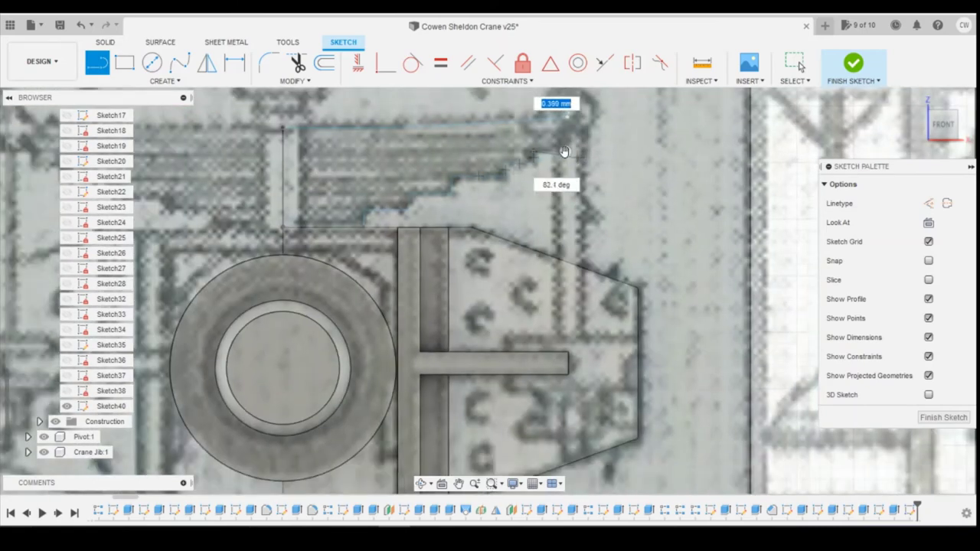
{"action": "scroll", "coordinate": [565, 145], "scroll_direction": "up", "scroll_amount": 4}
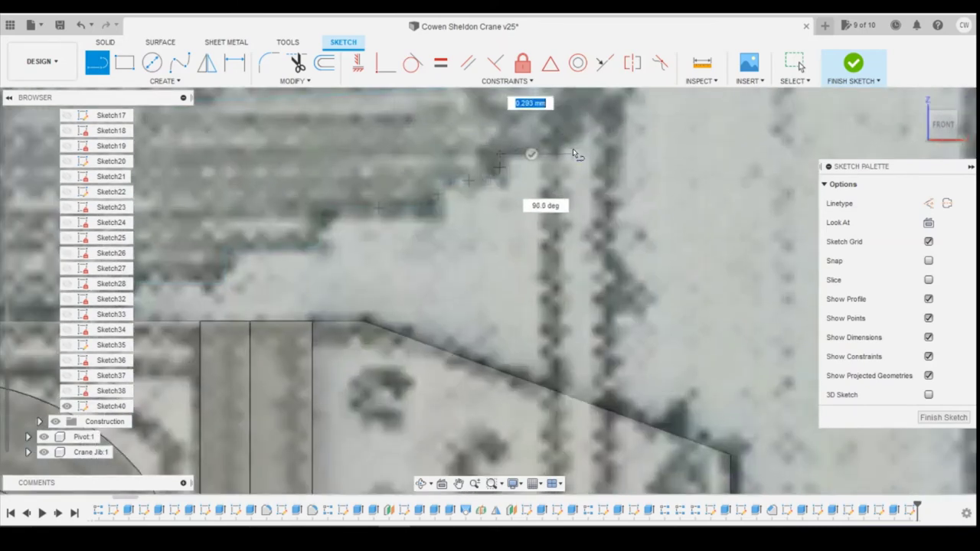
{"action": "double_click", "coordinate": [564, 152]}
{"action": "left_click", "coordinate": [564, 123]}
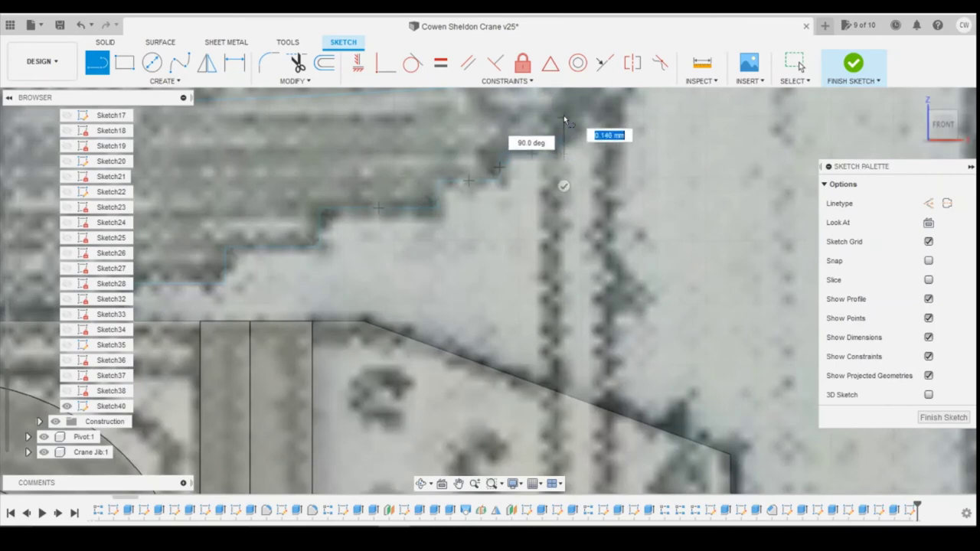
{"action": "scroll", "coordinate": [565, 107], "scroll_direction": "up", "scroll_amount": 3}
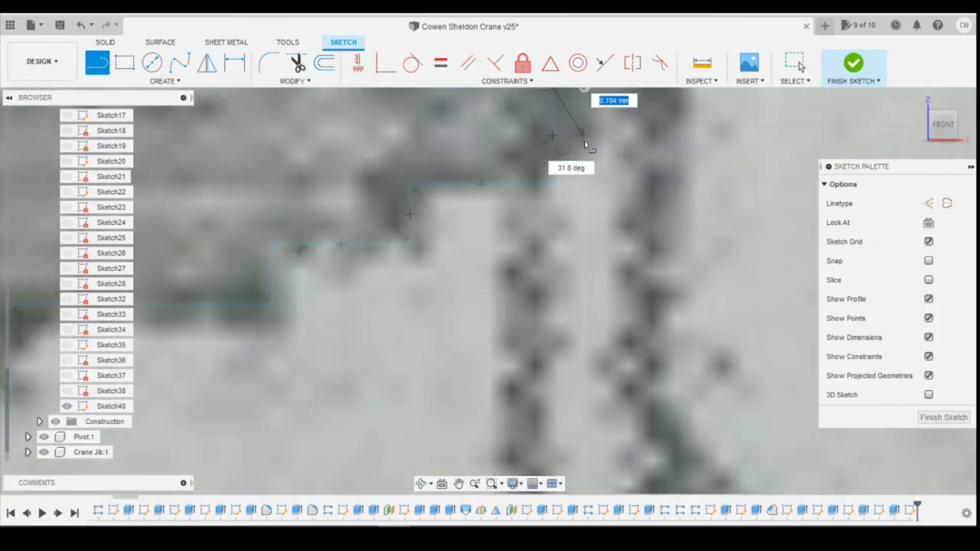
{"action": "scroll", "coordinate": [585, 140], "scroll_direction": "down", "scroll_amount": 4}
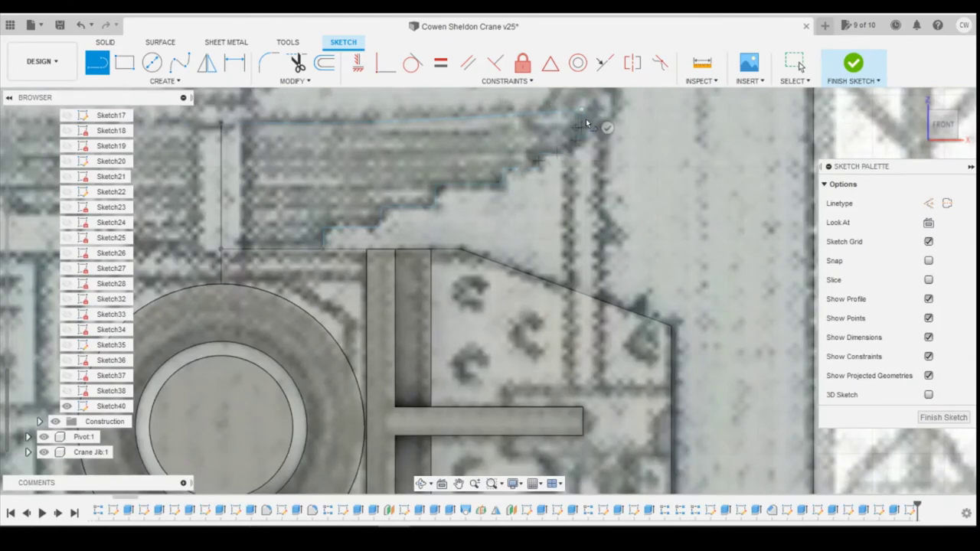
{"action": "scroll", "coordinate": [577, 182], "scroll_direction": "up", "scroll_amount": 3}
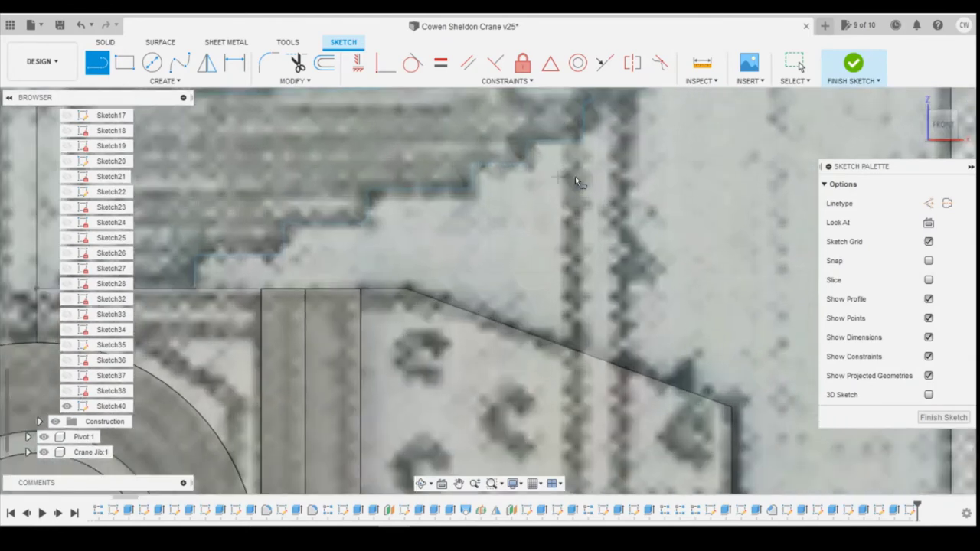
{"action": "scroll", "coordinate": [499, 221], "scroll_direction": "down", "scroll_amount": 3}
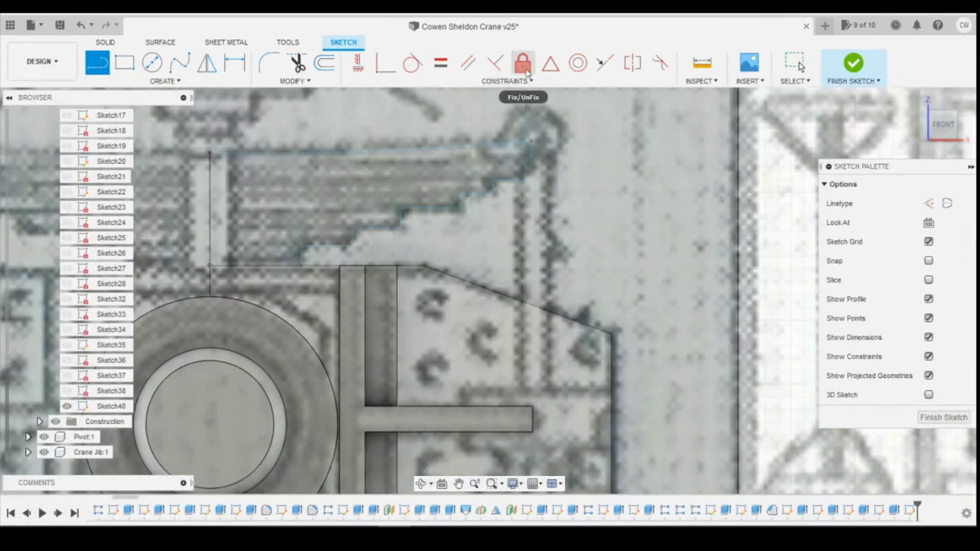
Apply the Fix constraint to the stepped lines of the leaf spring outline
{"action": "left_click", "coordinate": [522, 63]}
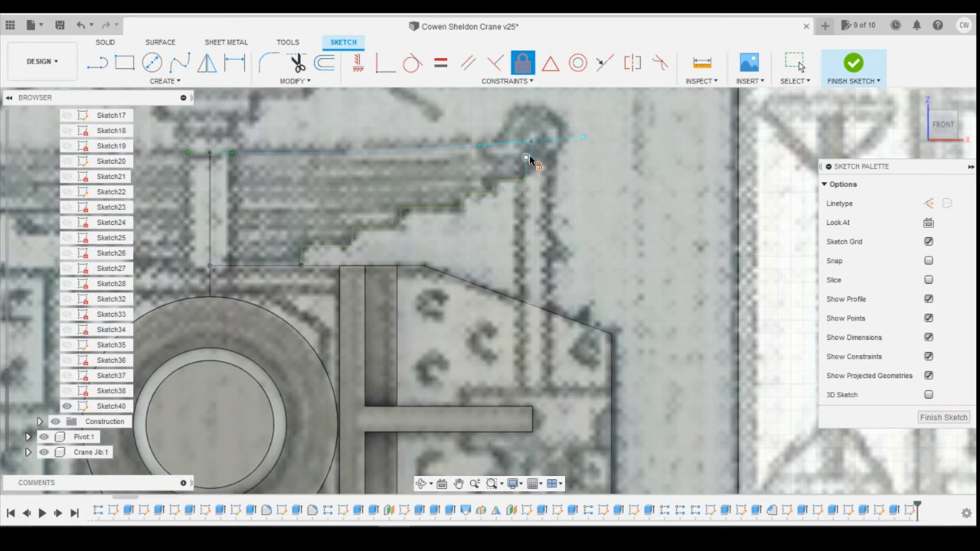
{"action": "scroll", "coordinate": [540, 144], "scroll_direction": "up", "scroll_amount": 3}
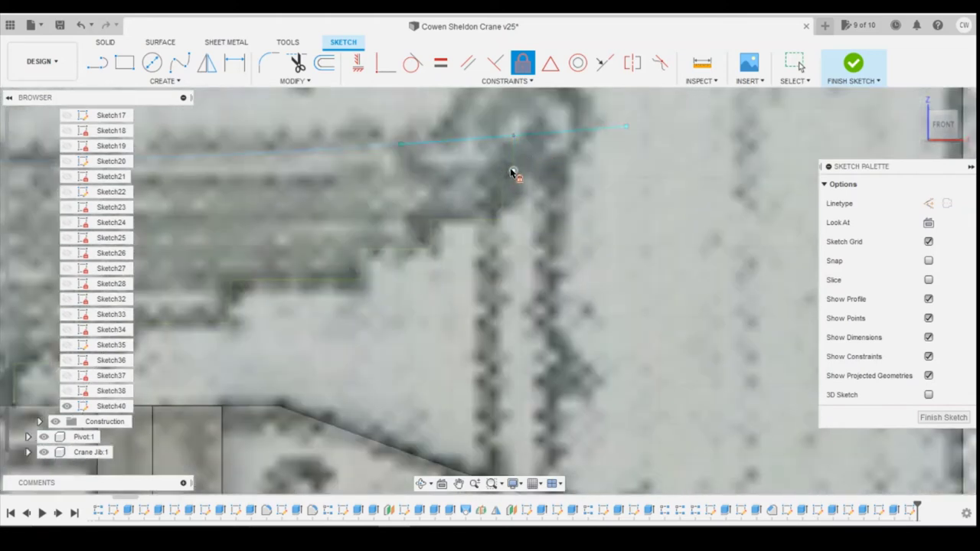
{"action": "scroll", "coordinate": [508, 178], "scroll_direction": "up", "scroll_amount": 1}
{"action": "scroll", "coordinate": [390, 191], "scroll_direction": "down", "scroll_amount": 2}
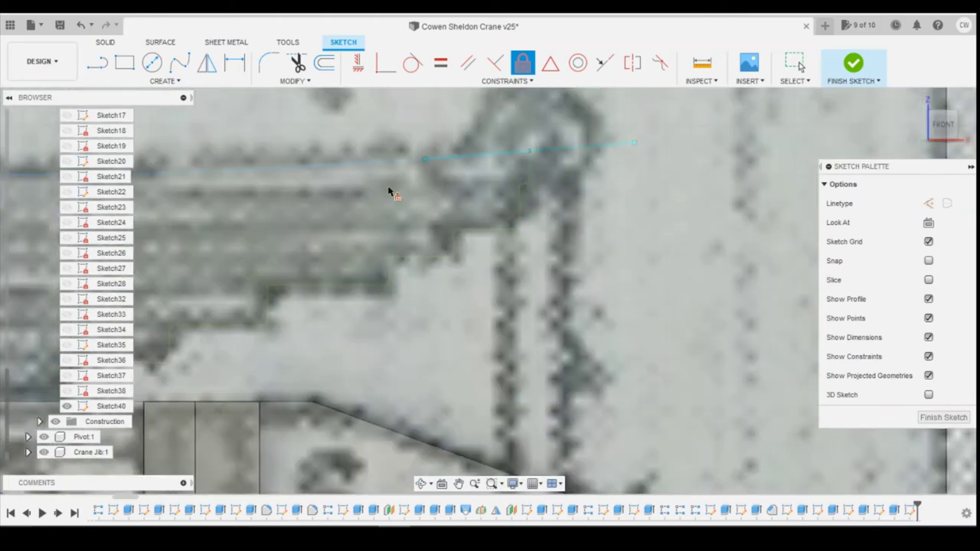
{"action": "scroll", "coordinate": [333, 179], "scroll_direction": "down", "scroll_amount": 2}
{"action": "scroll", "coordinate": [576, 237], "scroll_direction": "down", "scroll_amount": 2}
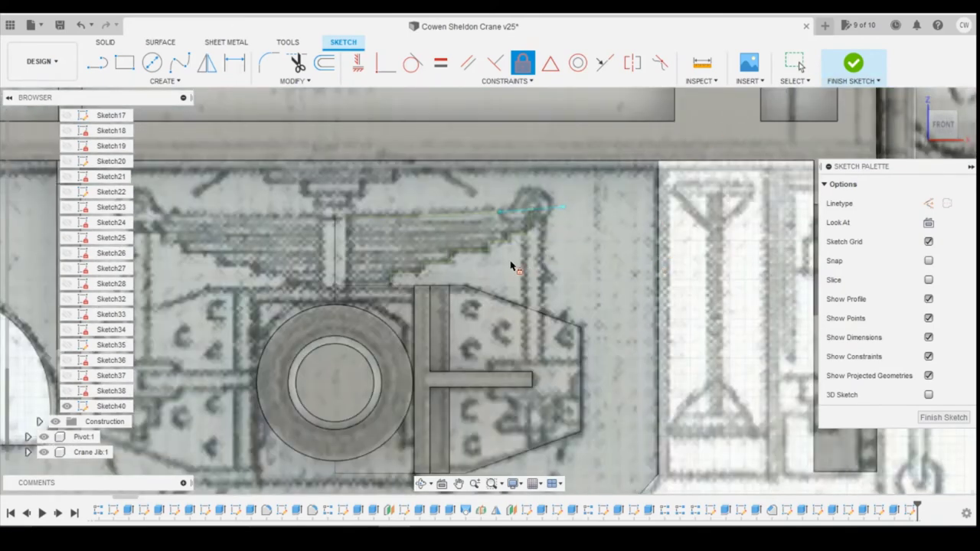
{"action": "key", "text": "Escape"}
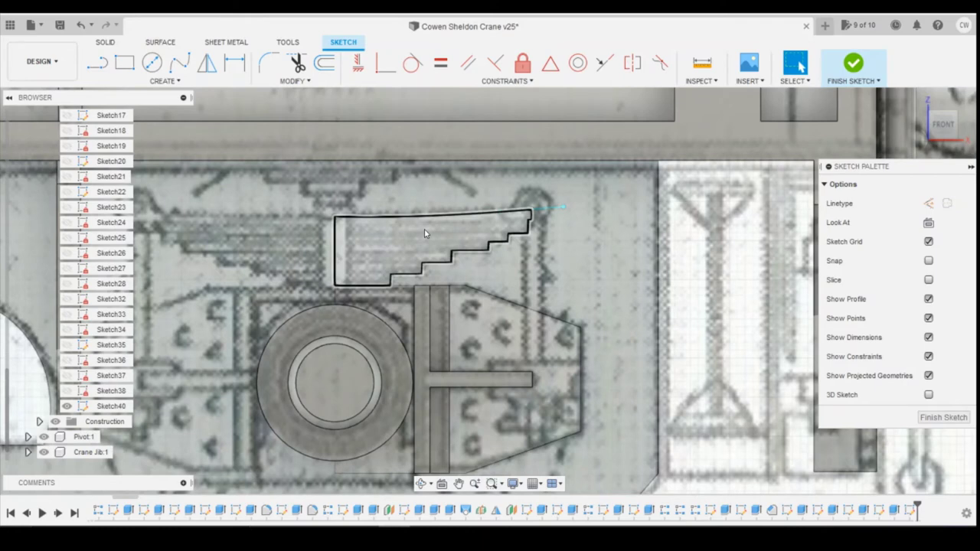
Check the springs in the crane photo in the Photos app, and extrude the stepped leaf spring profile 0.80 mm with the Join operation
{"action": "left_click", "coordinate": [425, 234]}
{"action": "right_click", "coordinate": [425, 233]}
{"action": "left_click", "coordinate": [409, 283]}
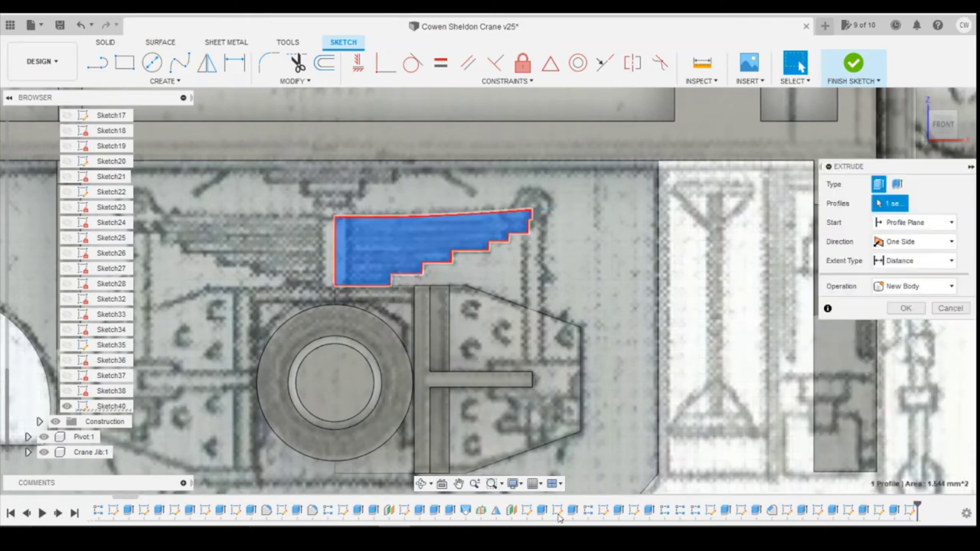
{"action": "left_click", "coordinate": [502, 500]}
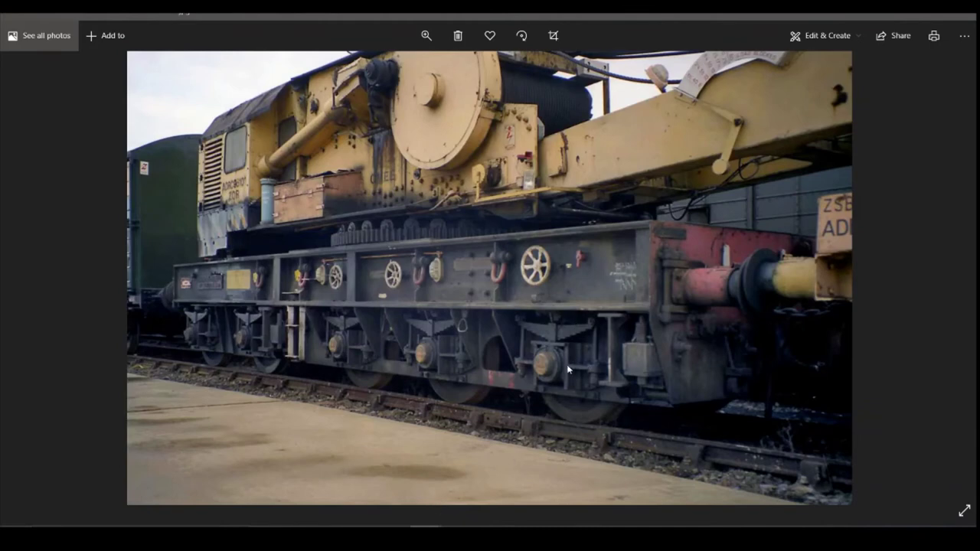
{"action": "left_click", "coordinate": [407, 526]}
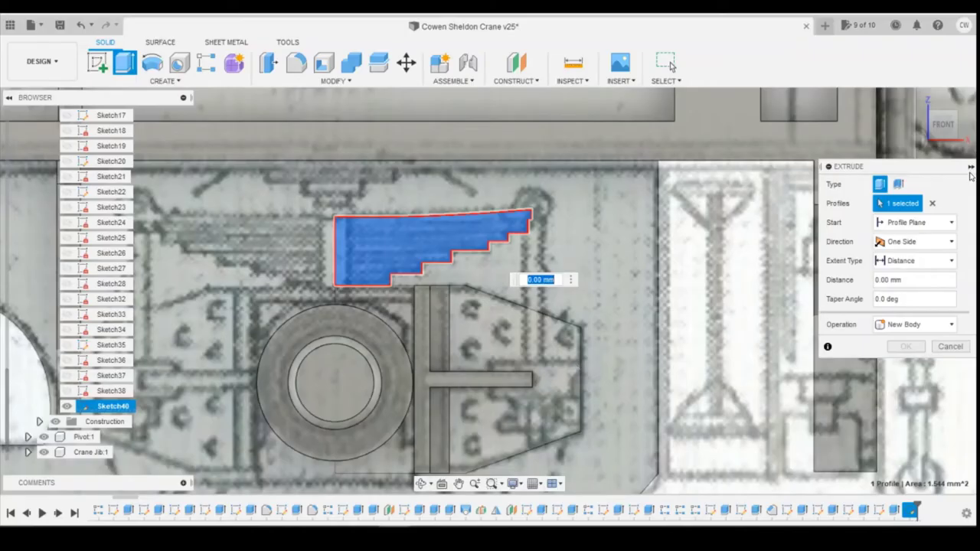
{"action": "left_click_drag", "start_coordinate": [941, 127], "coordinate": [916, 137]}
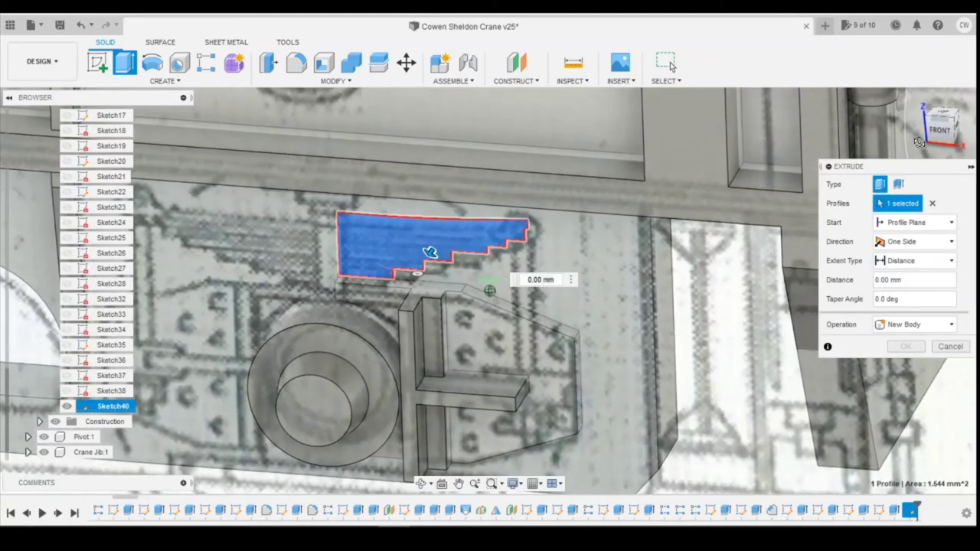
{"action": "left_click_drag", "start_coordinate": [432, 252], "coordinate": [415, 277]}
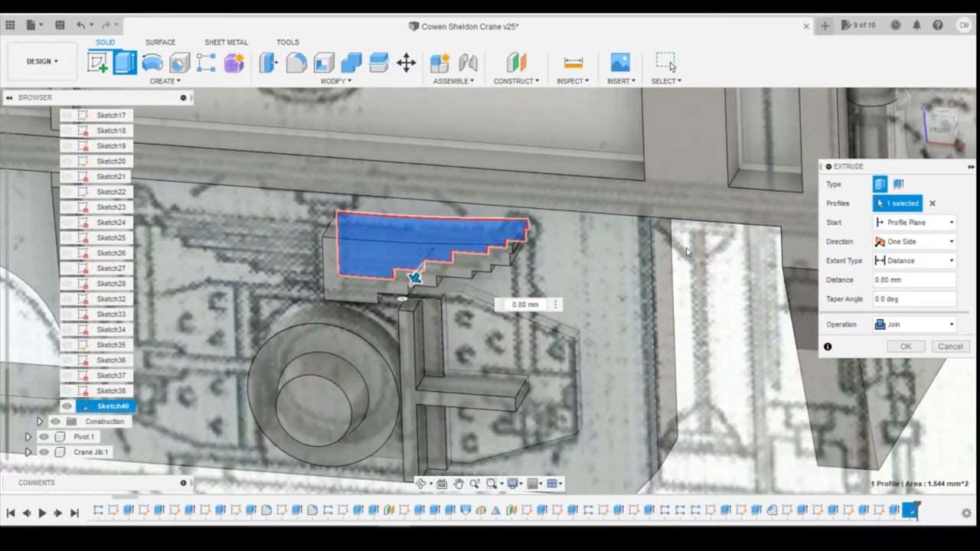
{"action": "mouse_move", "coordinate": [932, 135]}
{"action": "left_mouse_down"}
{"action": "mouse_move", "coordinate": [892, 116]}
{"action": "mouse_move", "coordinate": [899, 127]}
{"action": "mouse_move", "coordinate": [888, 131]}
{"action": "mouse_move", "coordinate": [944, 132]}
{"action": "left_mouse_up"}
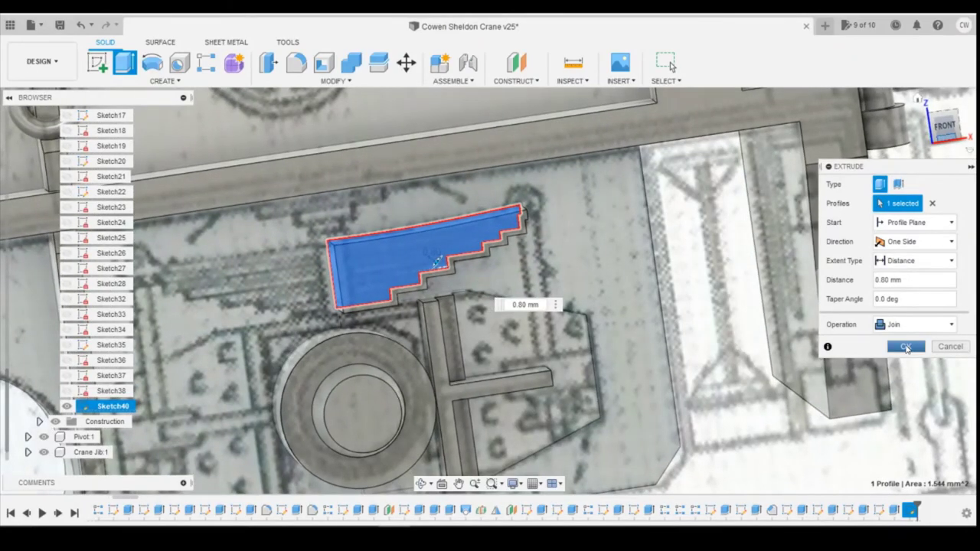
{"action": "left_click", "coordinate": [906, 347]}
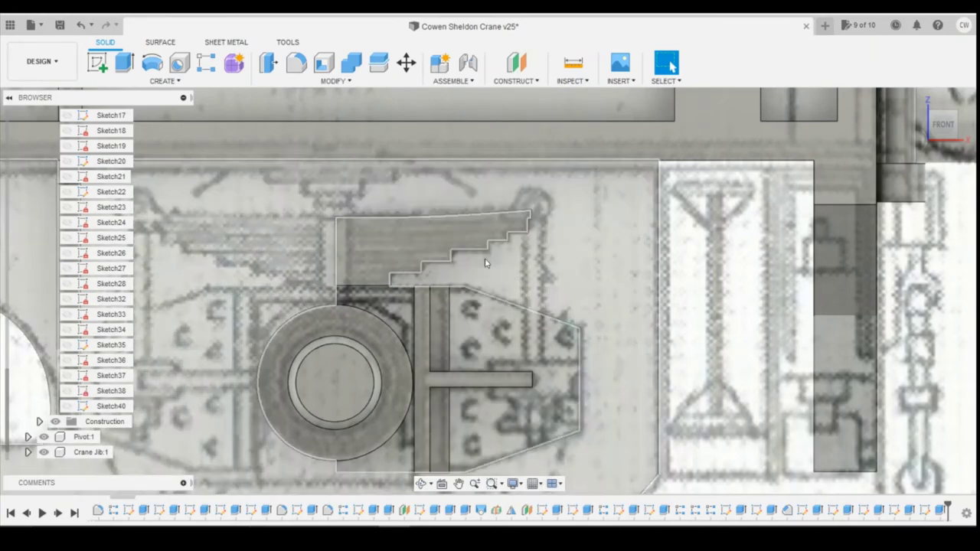
Examine the extruded leaf spring's stepped underside from the front and check the lengths of its step edges
{"action": "scroll", "coordinate": [487, 256], "scroll_direction": "up", "scroll_amount": 1}
{"action": "scroll", "coordinate": [475, 297], "scroll_direction": "up", "scroll_amount": 2}
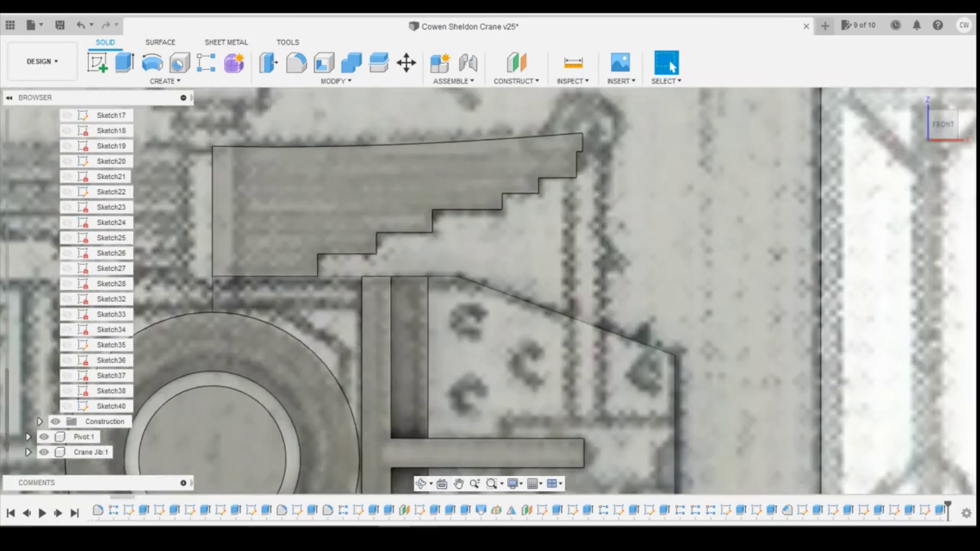
{"action": "mouse_move", "coordinate": [458, 509]}
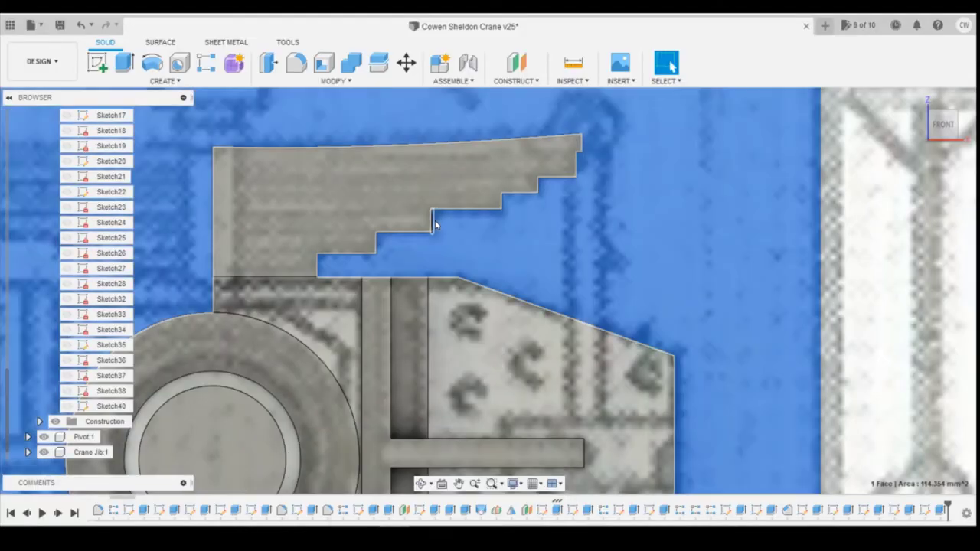
{"action": "left_click", "coordinate": [433, 221]}
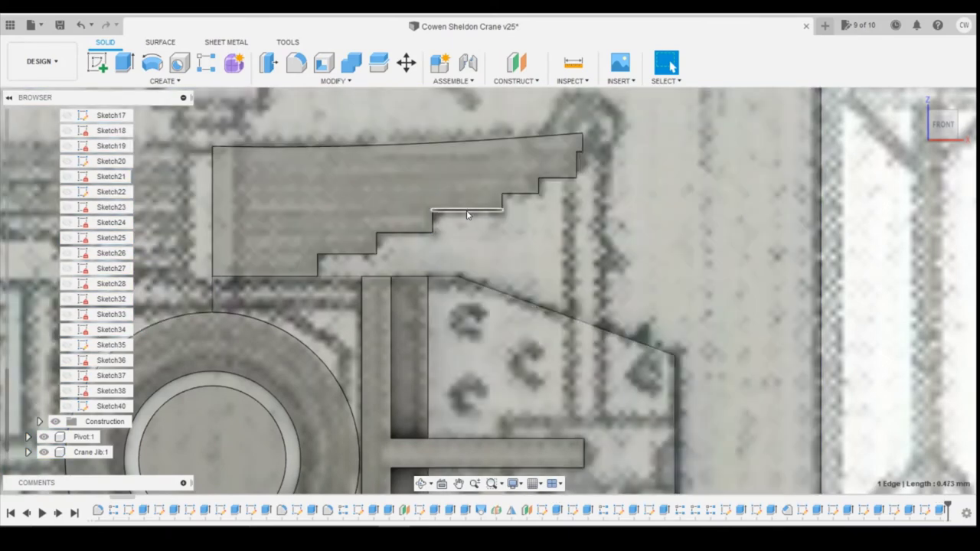
{"action": "left_click", "coordinate": [468, 213]}
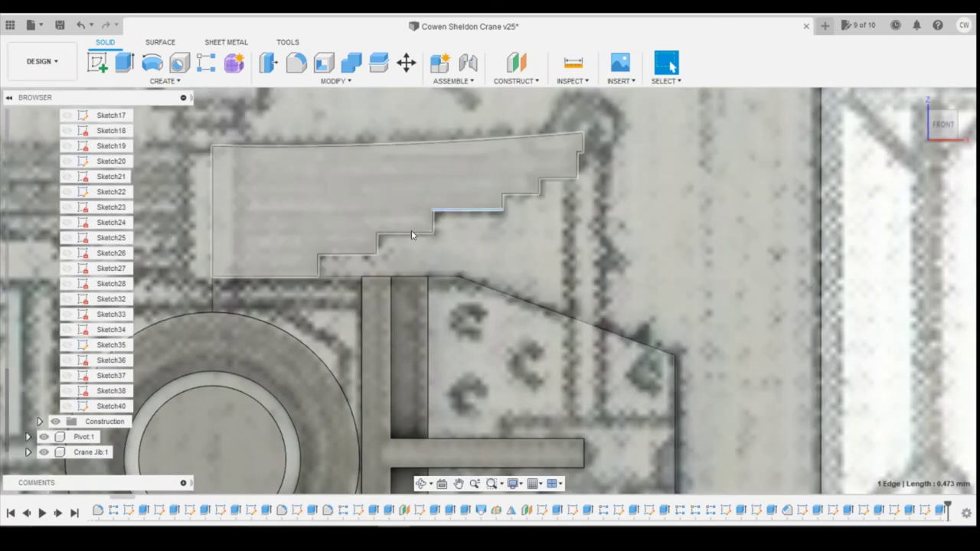
{"action": "left_click", "coordinate": [412, 231]}
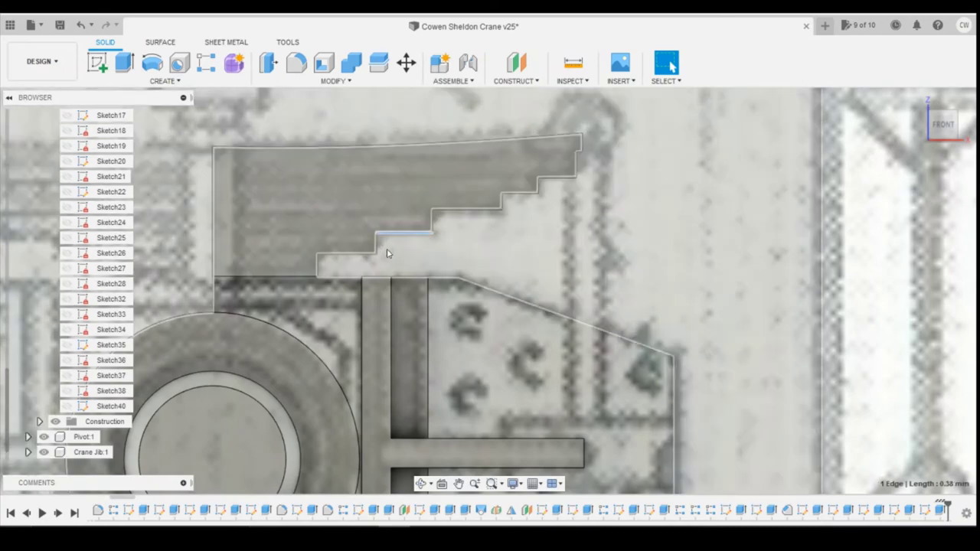
{"action": "scroll", "coordinate": [475, 257], "scroll_direction": "down", "scroll_amount": 2}
{"action": "scroll", "coordinate": [422, 268], "scroll_direction": "down", "scroll_amount": 3}
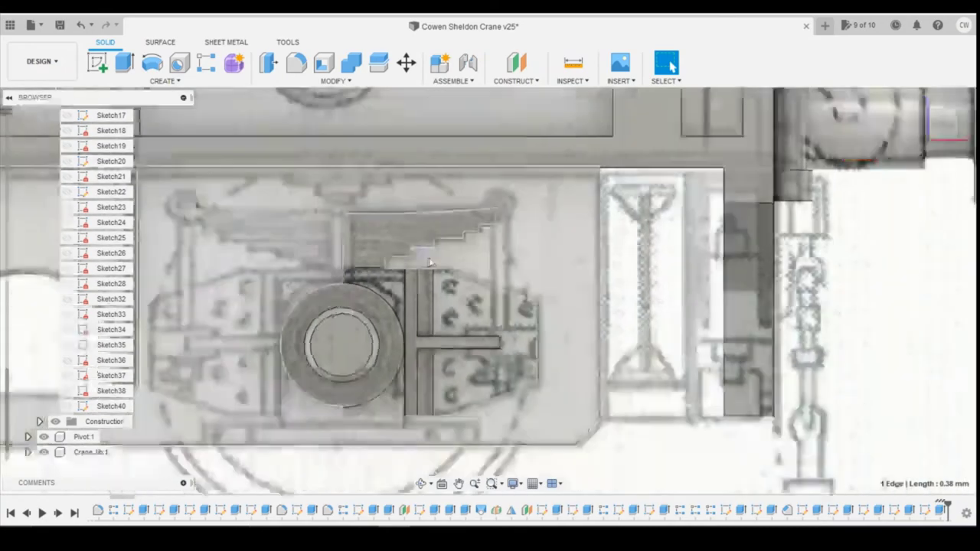
Check the length of the lowest step edge on the leaf spring's underside and compare the spring with the drawing
{"action": "scroll", "coordinate": [532, 243], "scroll_direction": "down", "scroll_amount": 2}
{"action": "scroll", "coordinate": [412, 227], "scroll_direction": "up", "scroll_amount": 3}
{"action": "scroll", "coordinate": [412, 245], "scroll_direction": "up", "scroll_amount": 2}
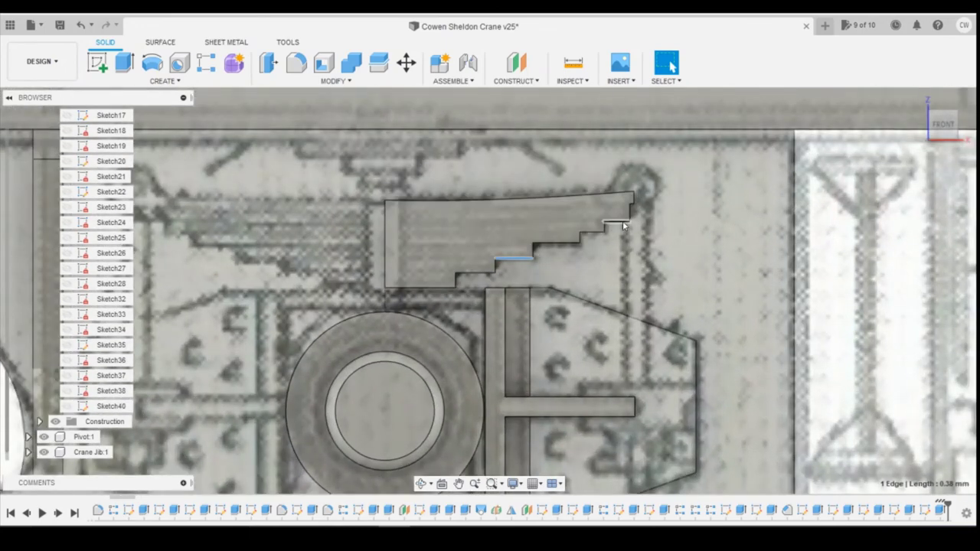
{"action": "left_click", "coordinate": [472, 274]}
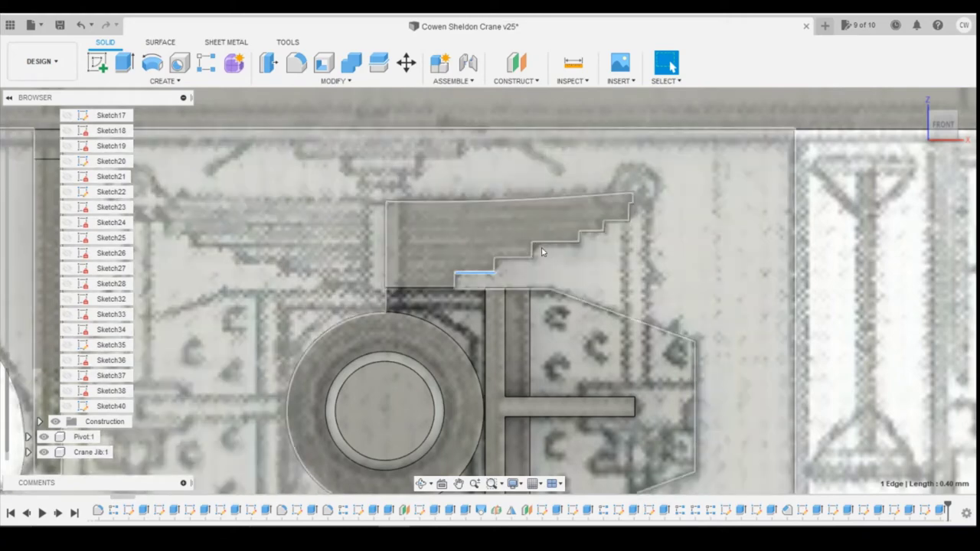
{"action": "scroll", "coordinate": [551, 247], "scroll_direction": "up", "scroll_amount": 1}
{"action": "scroll", "coordinate": [555, 246], "scroll_direction": "down", "scroll_amount": 1}
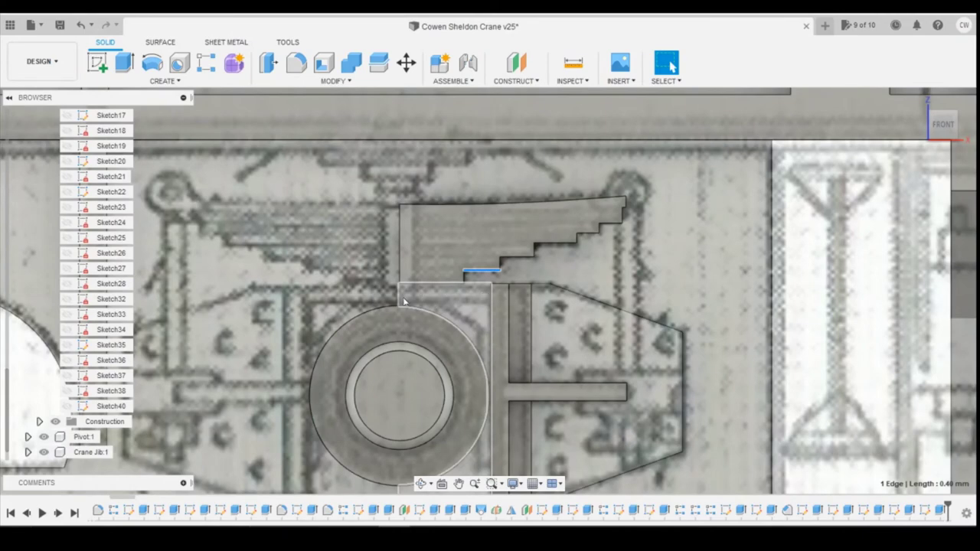
{"action": "scroll", "coordinate": [404, 302], "scroll_direction": "down", "scroll_amount": 3}
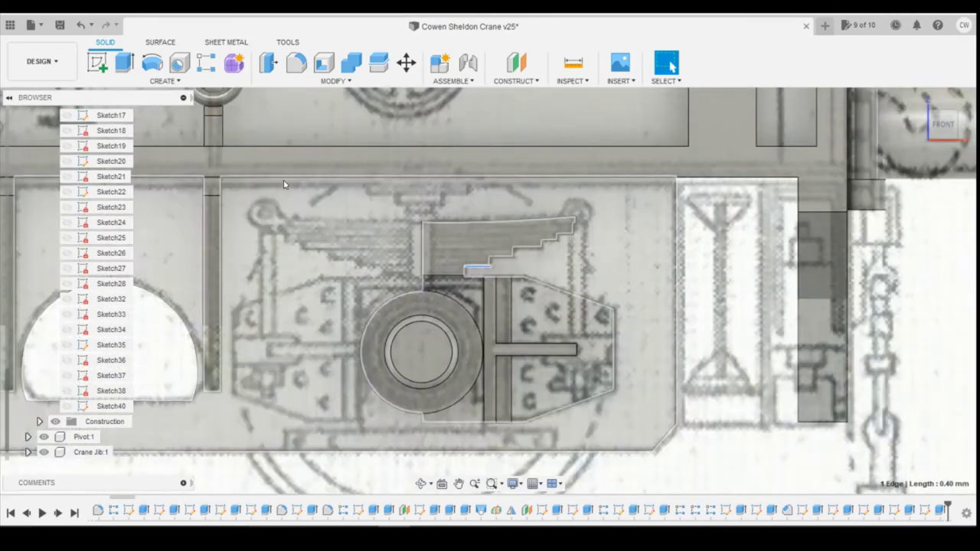
Sketch a rectangle about 1.01 mm wide and 0.24 mm high on the axlebox plate, between the leaf spring's base and the axlebox circle
{"action": "left_click", "coordinate": [97, 62]}
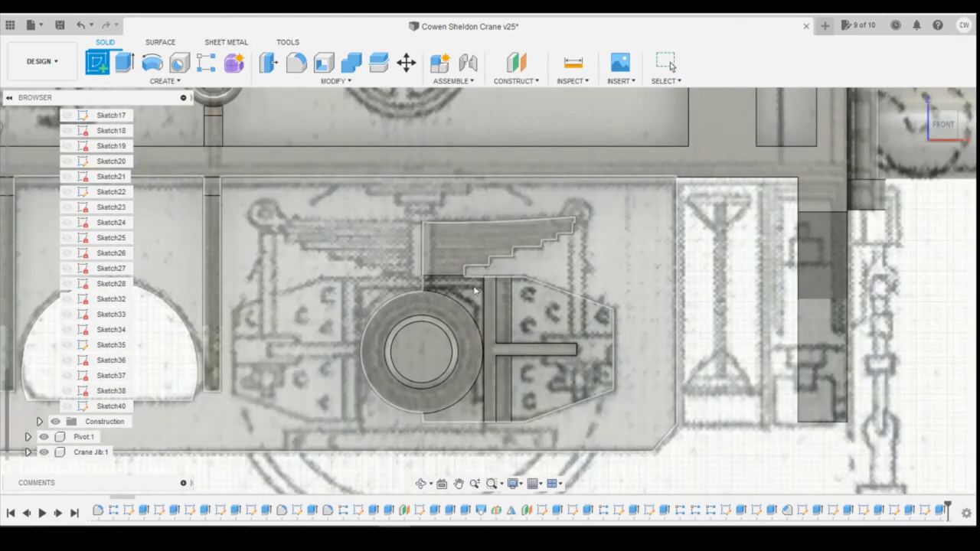
{"action": "left_click", "coordinate": [460, 292]}
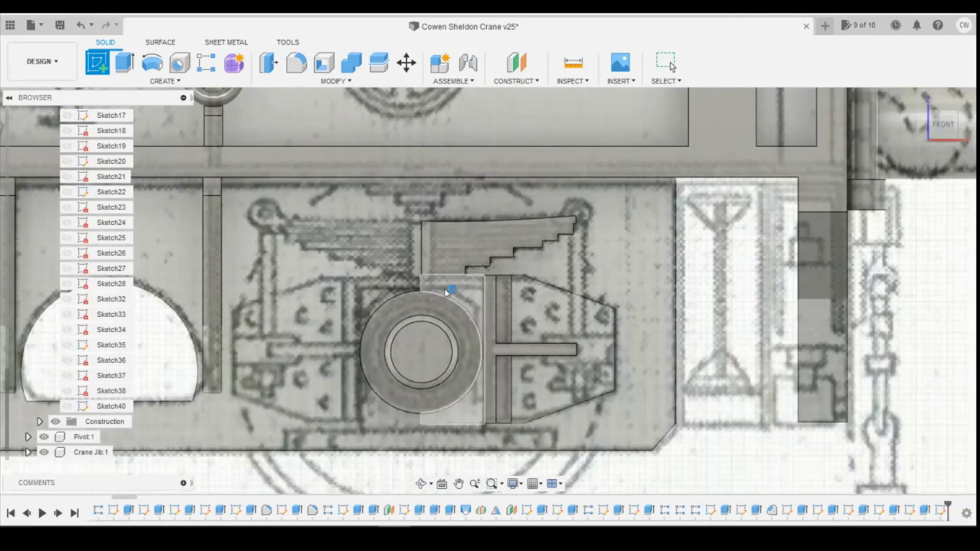
{"action": "left_click", "coordinate": [488, 282]}
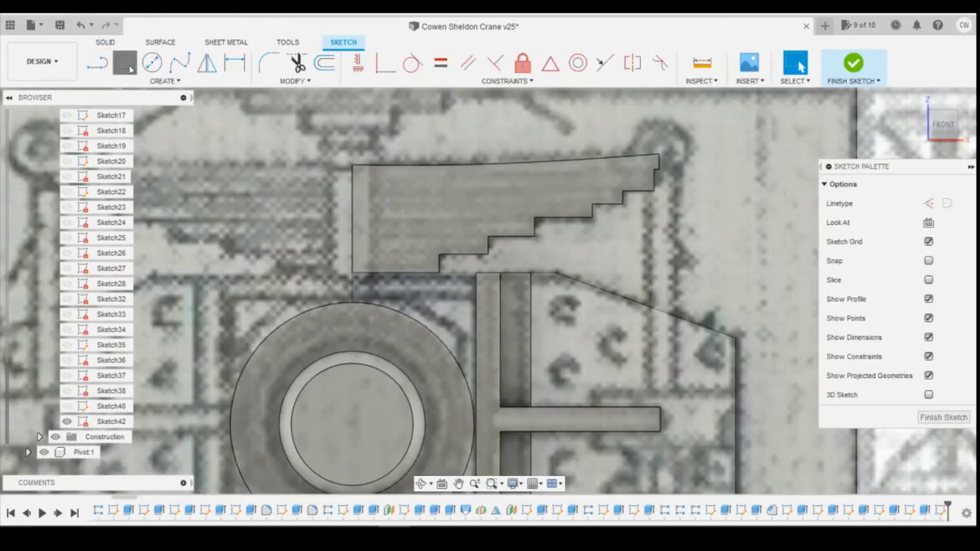
{"action": "left_click", "coordinate": [129, 66]}
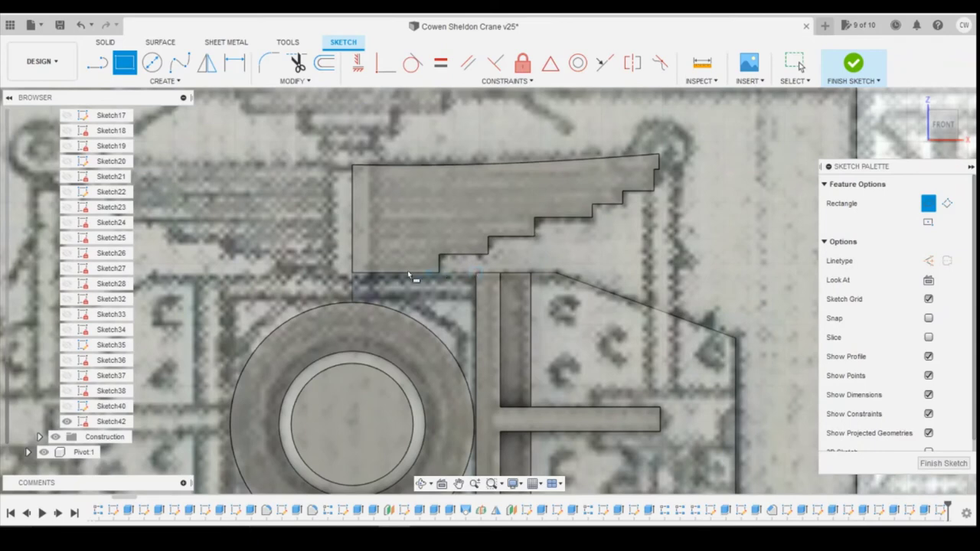
{"action": "left_click", "coordinate": [353, 274]}
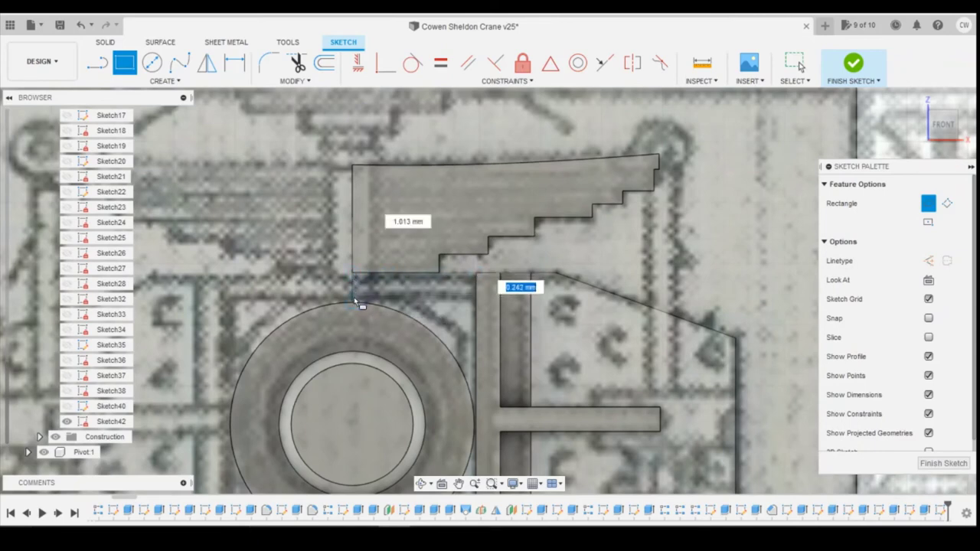
{"action": "left_click", "coordinate": [354, 300]}
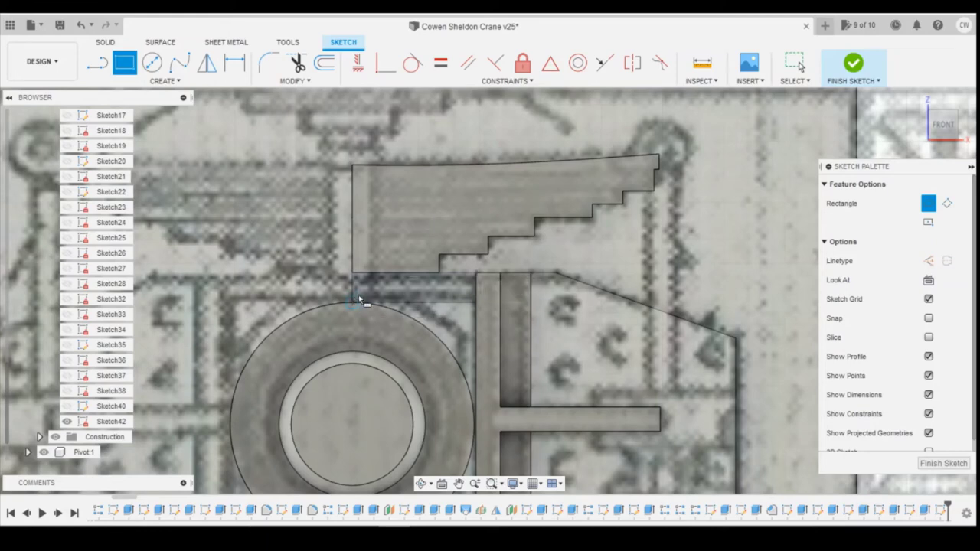
{"action": "key", "text": "Escape"}
Extrude the rectangle below the leaf spring 0.70 mm with the Join operation
{"action": "left_click", "coordinate": [449, 286]}
{"action": "right_click", "coordinate": [449, 287]}
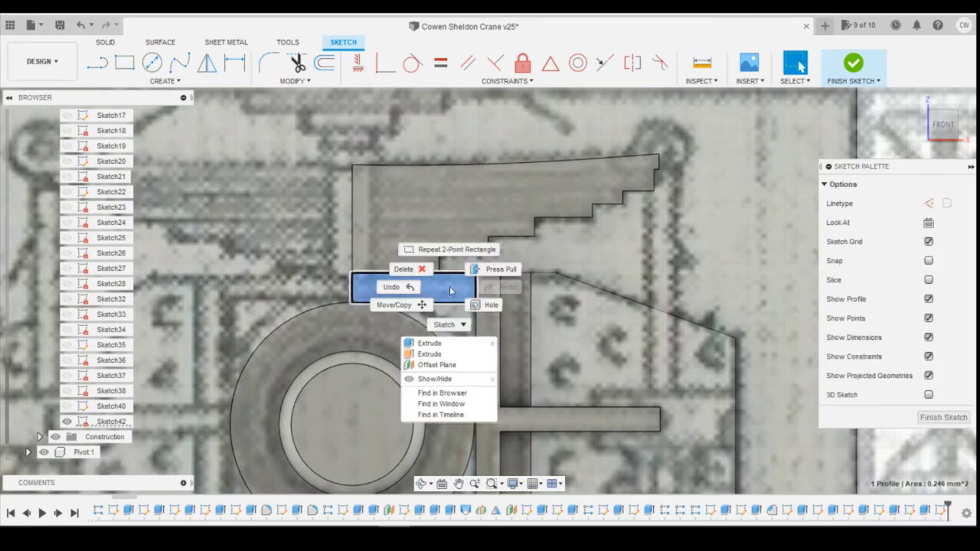
{"action": "left_click", "coordinate": [444, 344]}
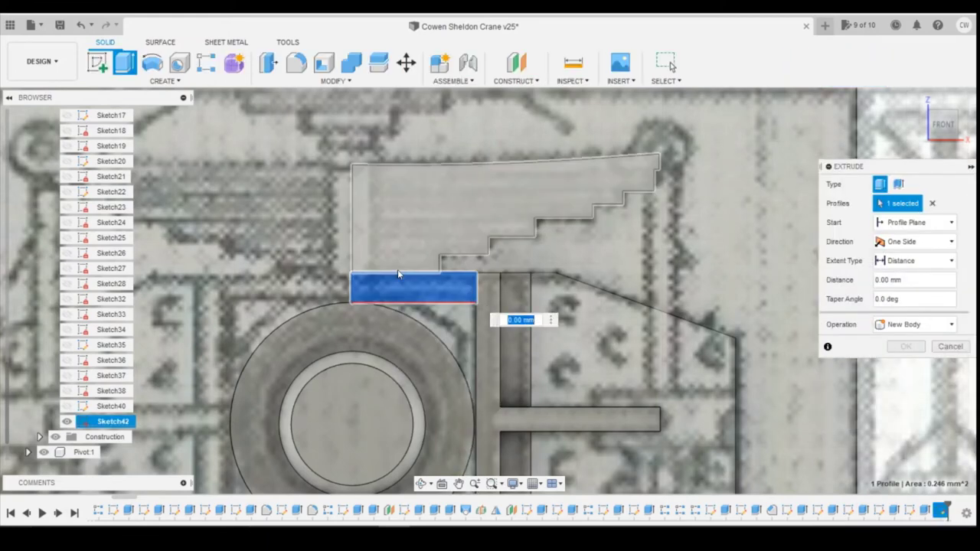
{"action": "type", "text": "0.7"}
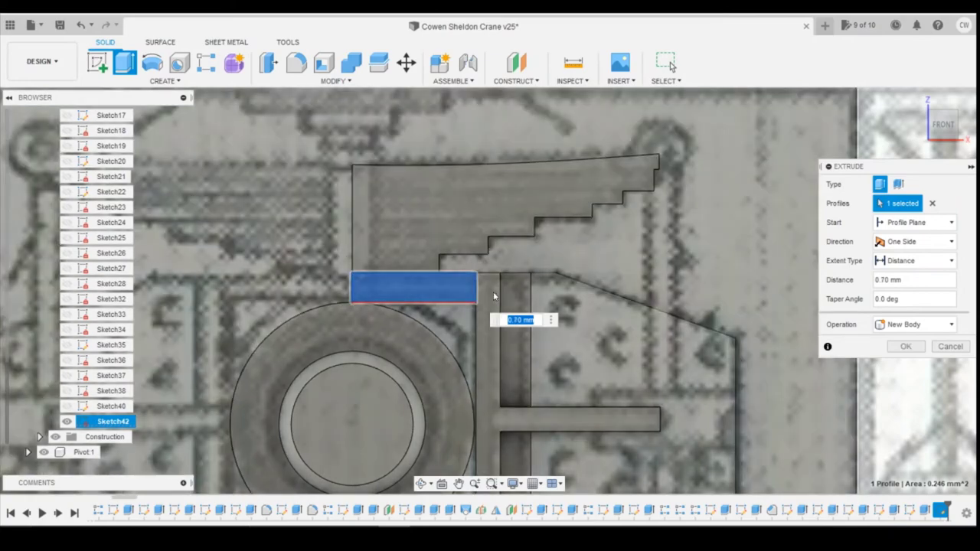
{"action": "left_click", "coordinate": [915, 326]}
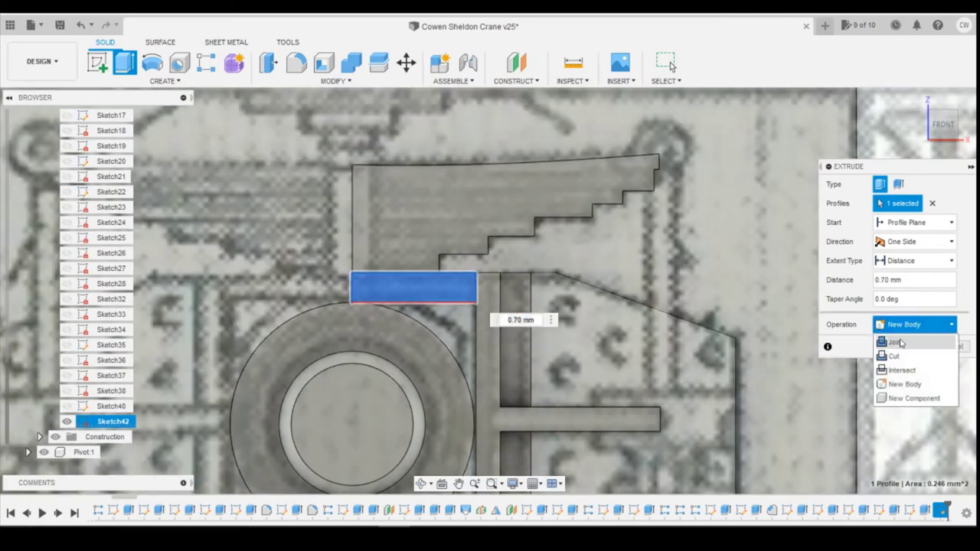
{"action": "left_click", "coordinate": [899, 343]}
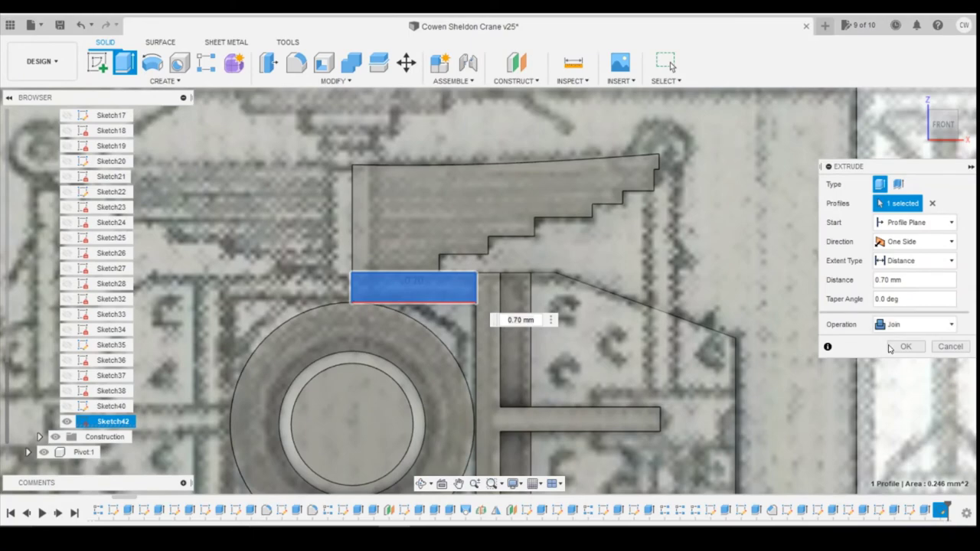
{"action": "left_click", "coordinate": [896, 346]}
{"action": "scroll", "coordinate": [611, 287], "scroll_direction": "down", "scroll_amount": 2}
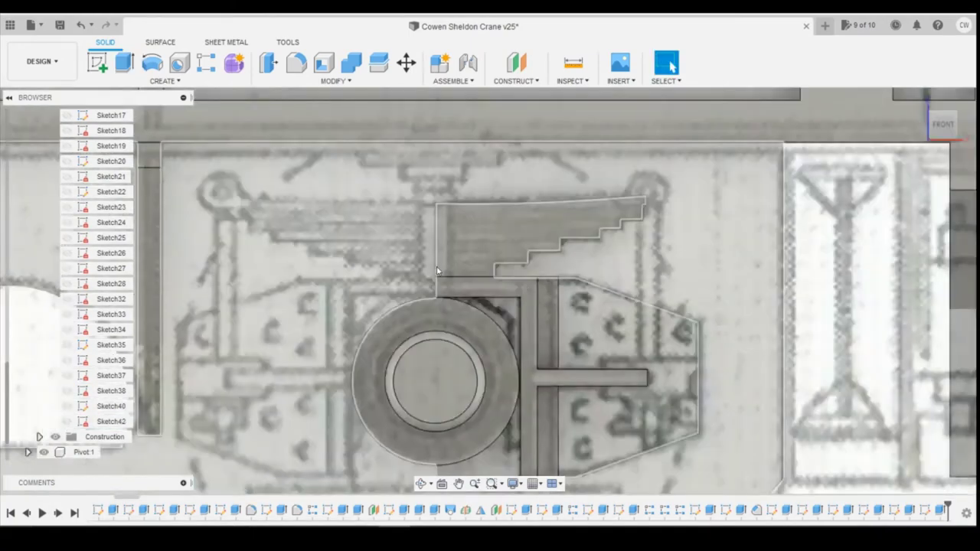
Inspect the spring and axlebox from an angle, compare them with the crane photo in the Photos app, and return to the front view
{"action": "scroll", "coordinate": [487, 270], "scroll_direction": "down", "scroll_amount": 2}
{"action": "scroll", "coordinate": [612, 300], "scroll_direction": "up", "scroll_amount": 2}
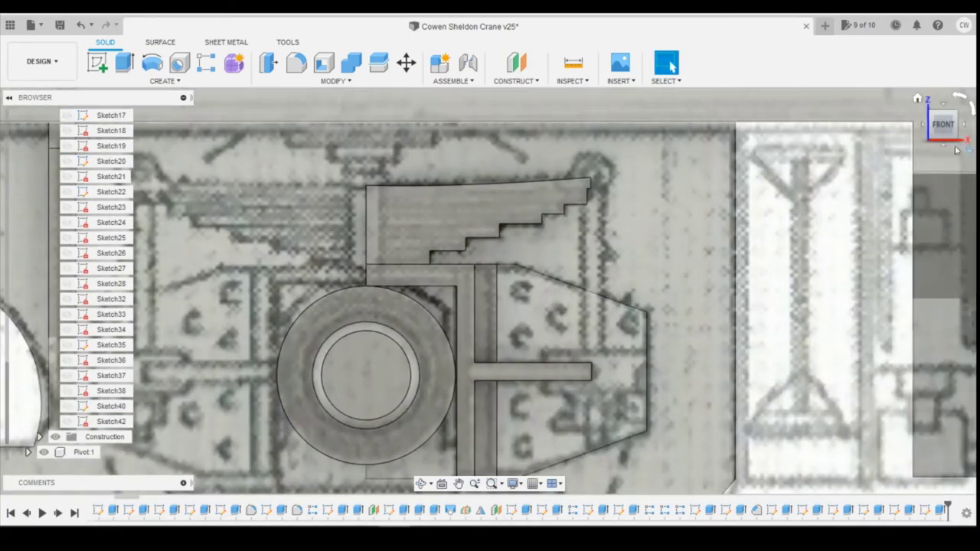
{"action": "left_click_drag", "start_coordinate": [948, 122], "coordinate": [911, 116]}
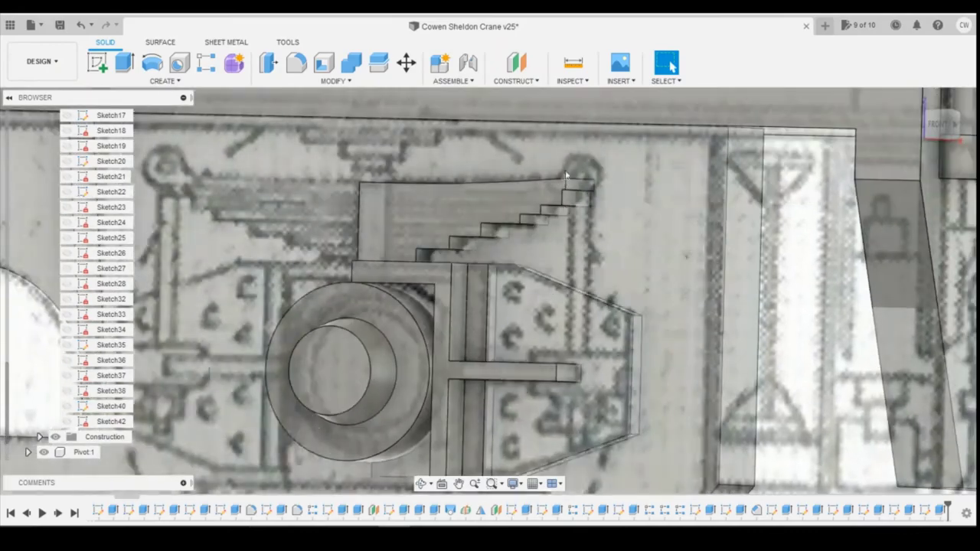
{"action": "left_click", "coordinate": [474, 506]}
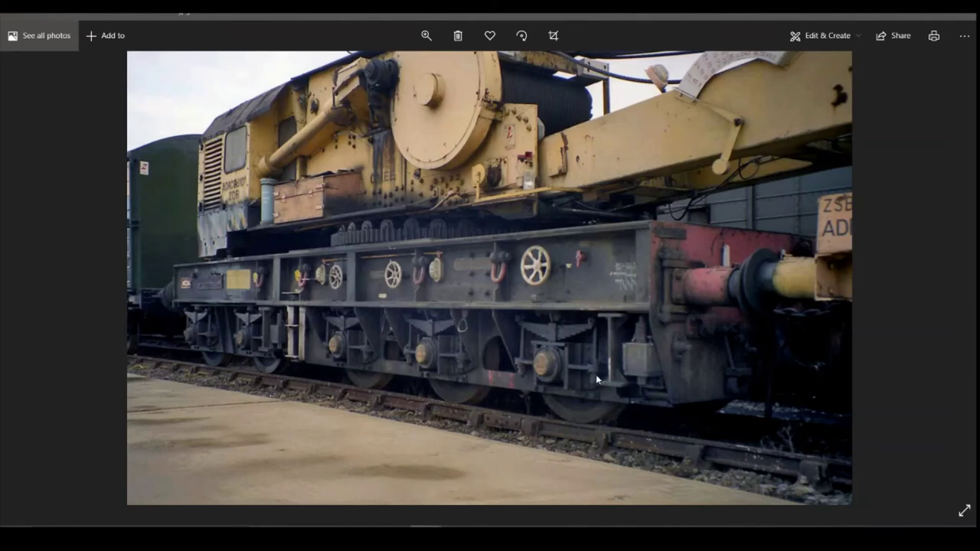
{"action": "mouse_move", "coordinate": [394, 529]}
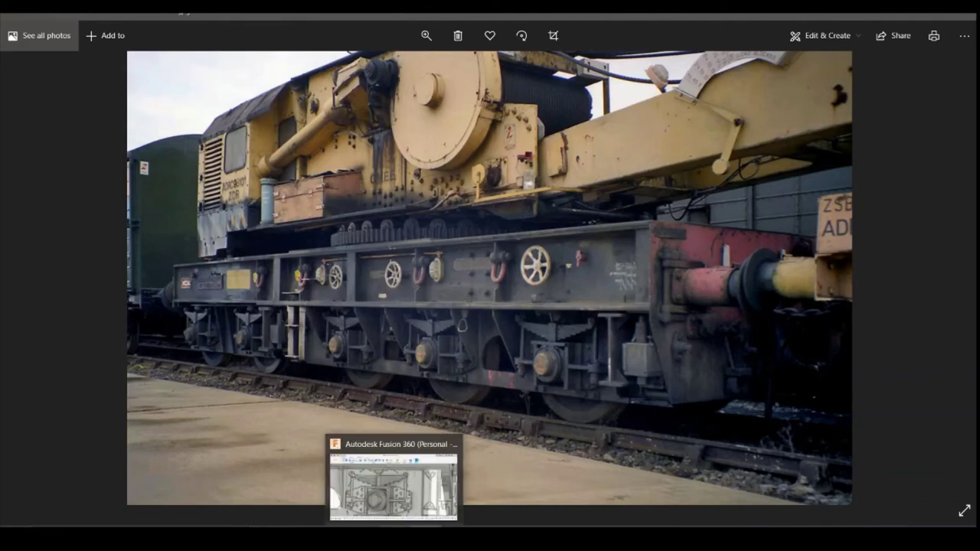
{"action": "left_click", "coordinate": [431, 494]}
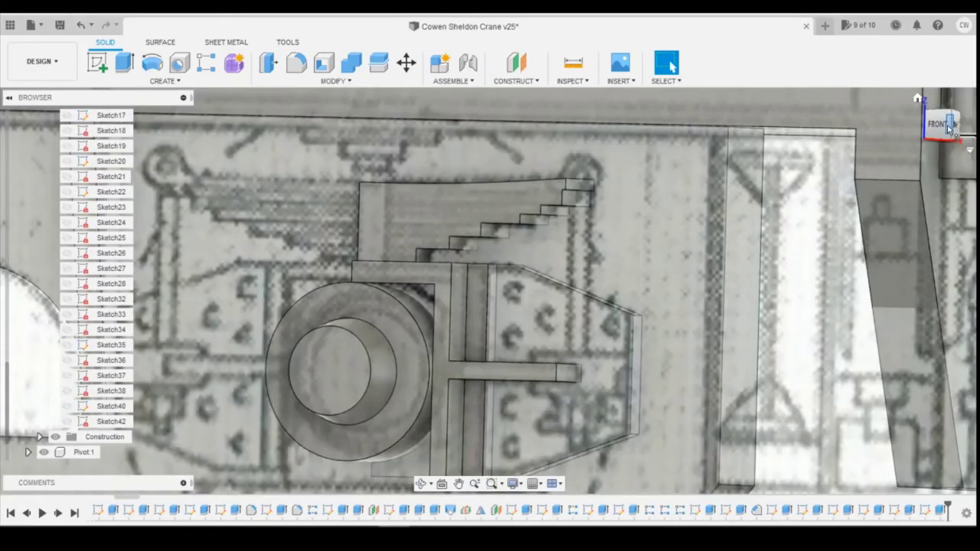
{"action": "left_click", "coordinate": [946, 125]}
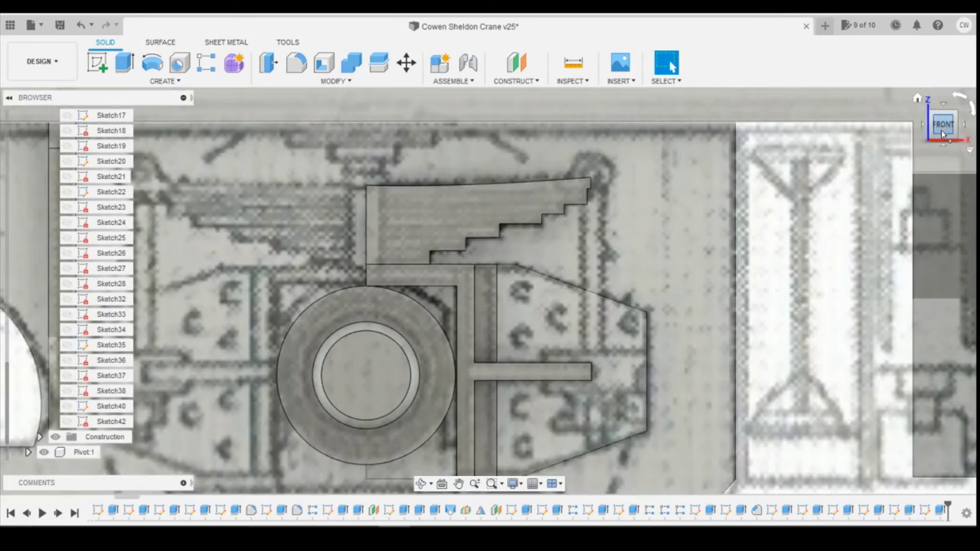
Sketch a 0.7 mm diameter circle on the horizontal arm's underside, centred midway along its outer end edge, checking the crane photo in the Photos app
{"action": "left_click_drag", "start_coordinate": [942, 132], "coordinate": [939, 157]}
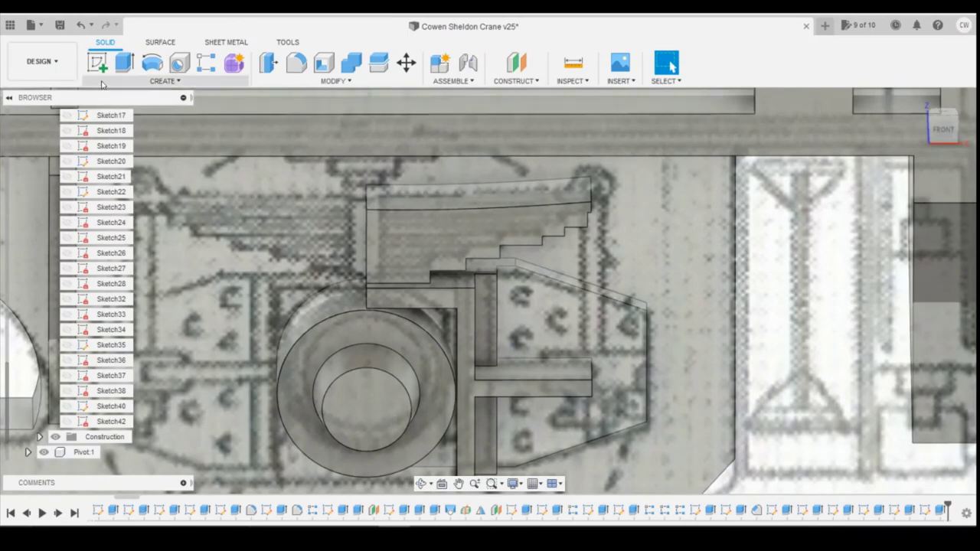
{"action": "left_click", "coordinate": [97, 65]}
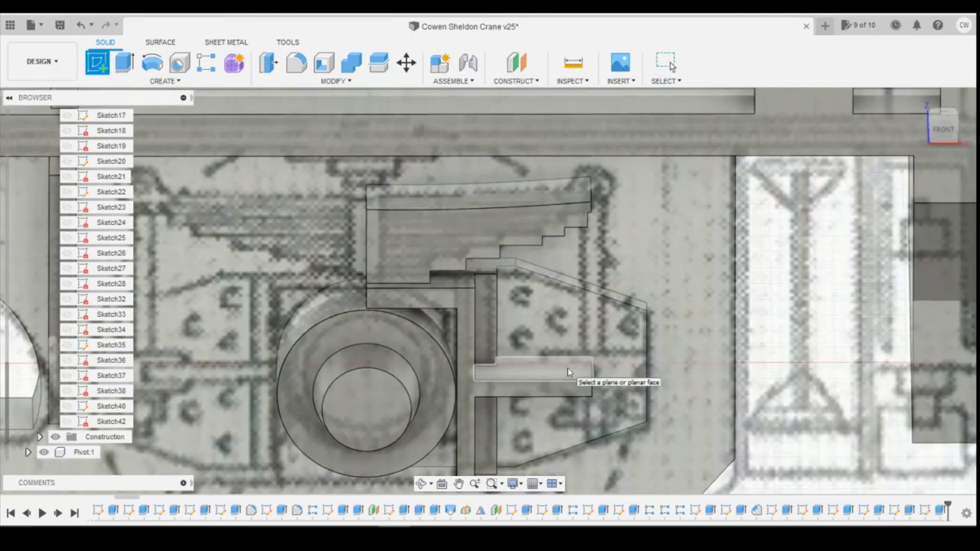
{"action": "left_click_drag", "start_coordinate": [943, 147], "coordinate": [945, 92]}
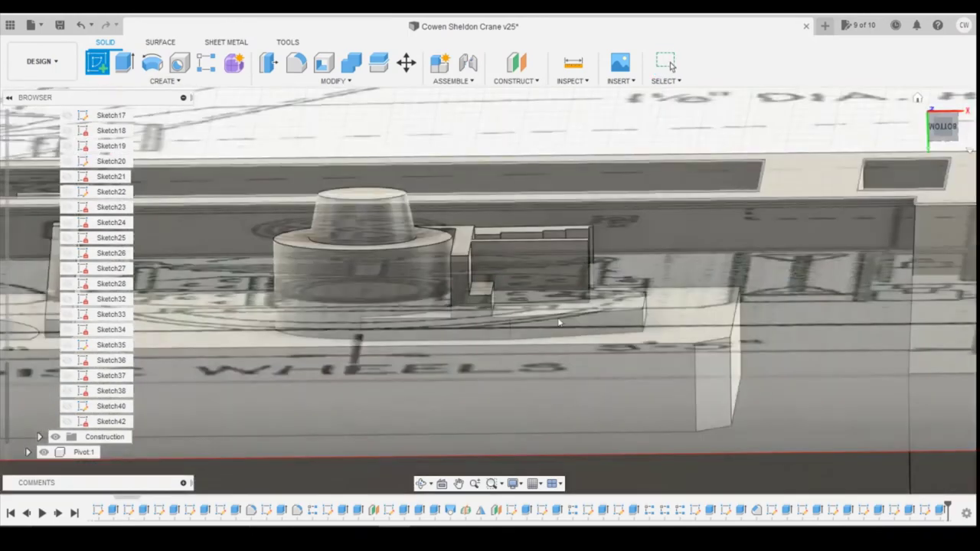
{"action": "left_click", "coordinate": [559, 266]}
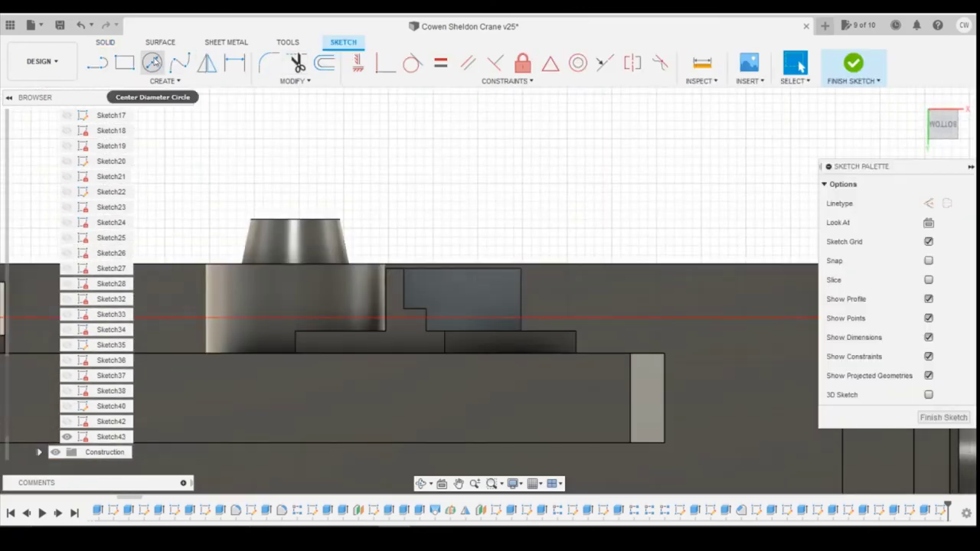
{"action": "left_click", "coordinate": [152, 62]}
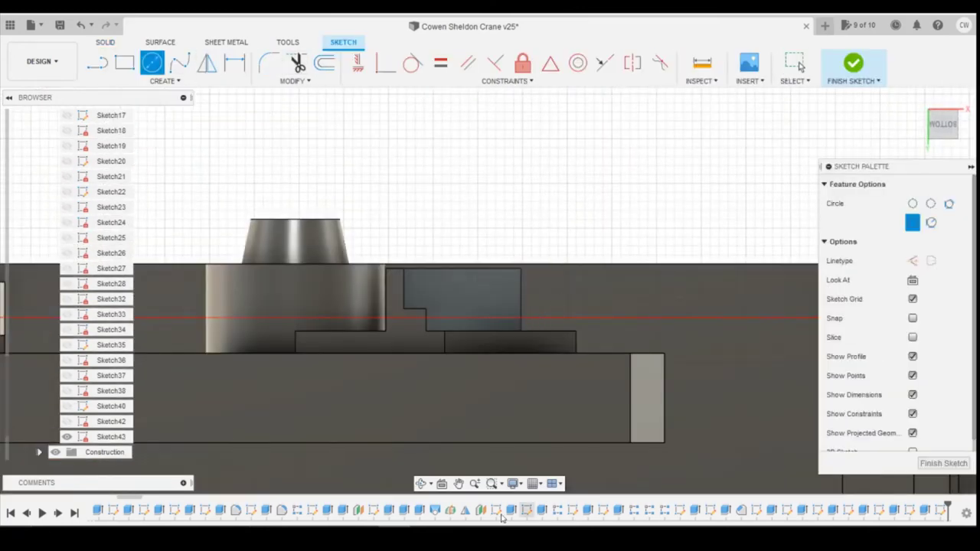
{"action": "left_click", "coordinate": [515, 494]}
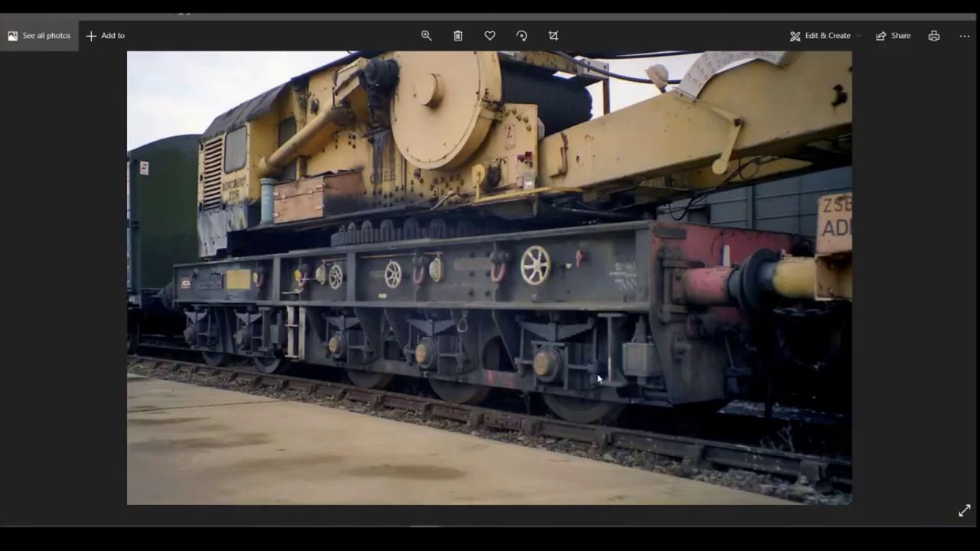
{"action": "left_click", "coordinate": [396, 527]}
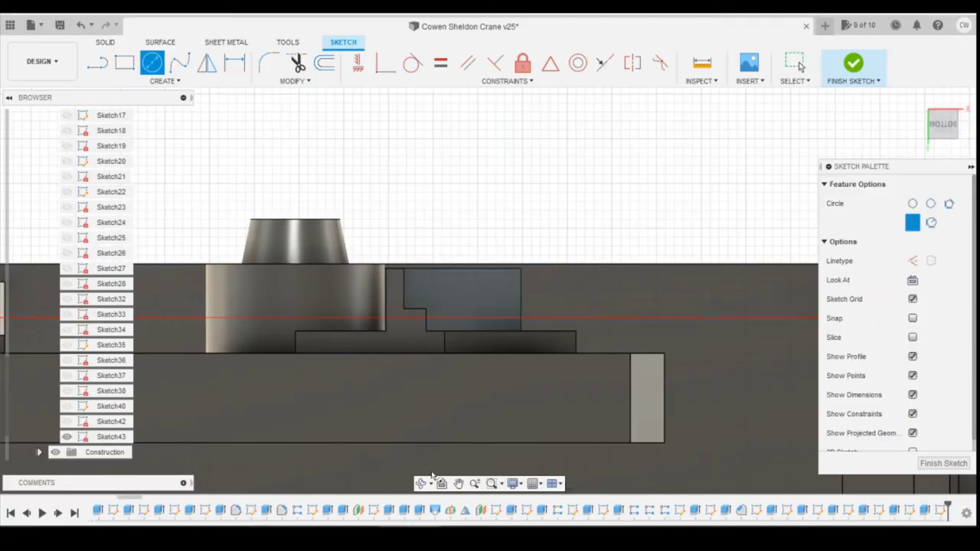
{"action": "left_click", "coordinate": [521, 304]}
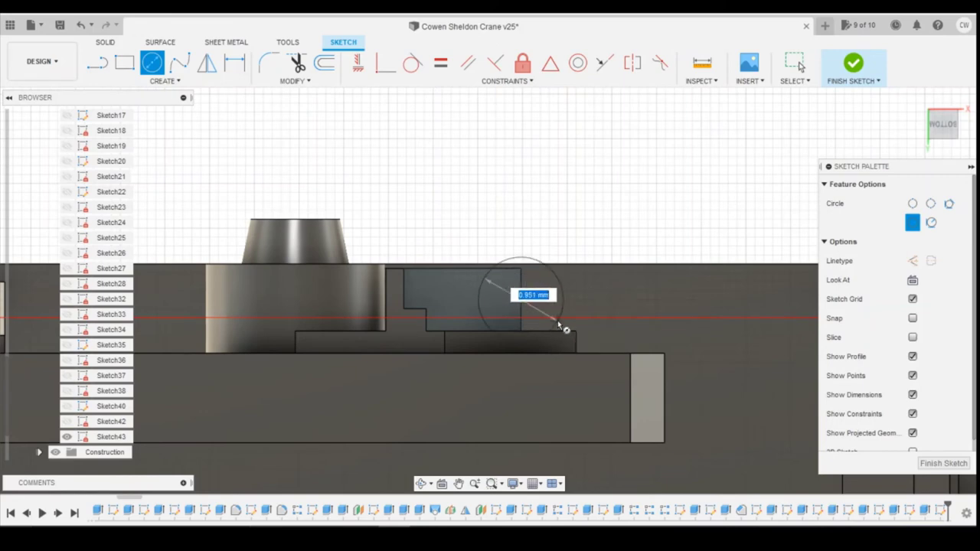
{"action": "type", "text": "0.7"}
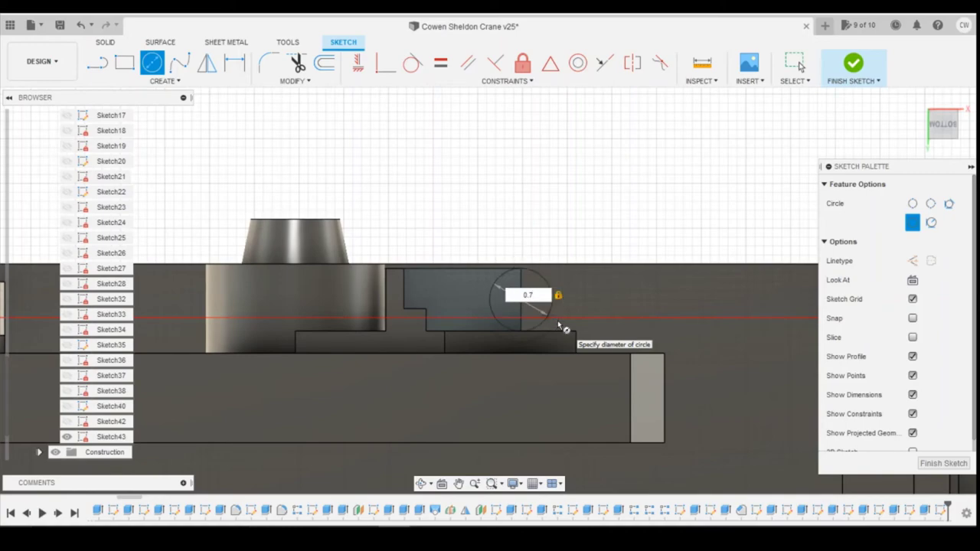
{"action": "key", "text": "Return"}
{"action": "key", "text": "Escape"}
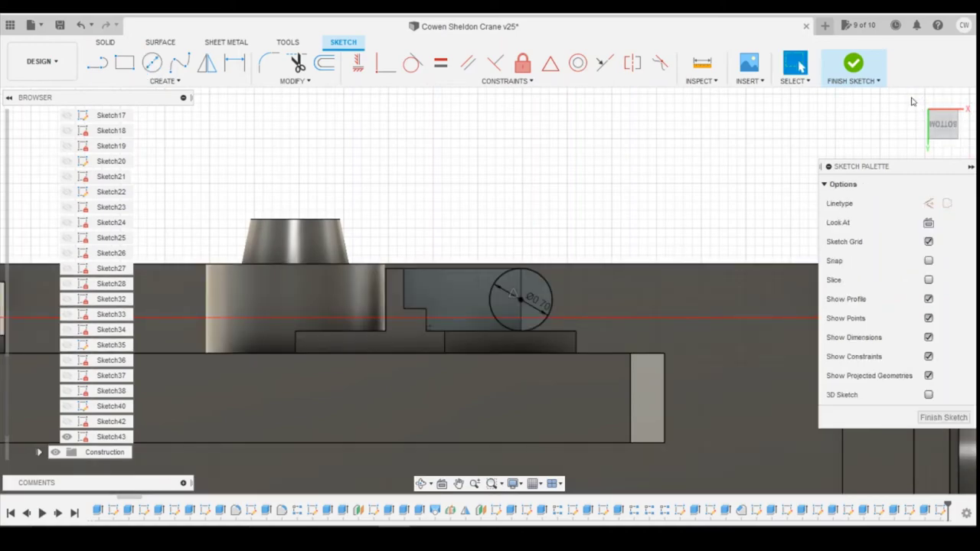
Examine the new circle at the arm's end from near the front and compare it with the crane photo in the Photos app
{"action": "left_click_drag", "start_coordinate": [937, 124], "coordinate": [924, 195]}
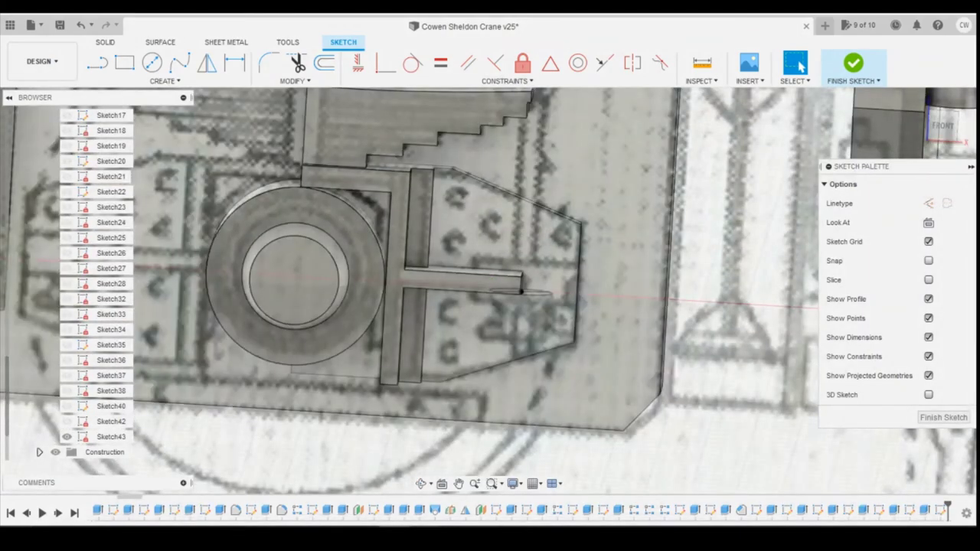
{"action": "left_click", "coordinate": [484, 507]}
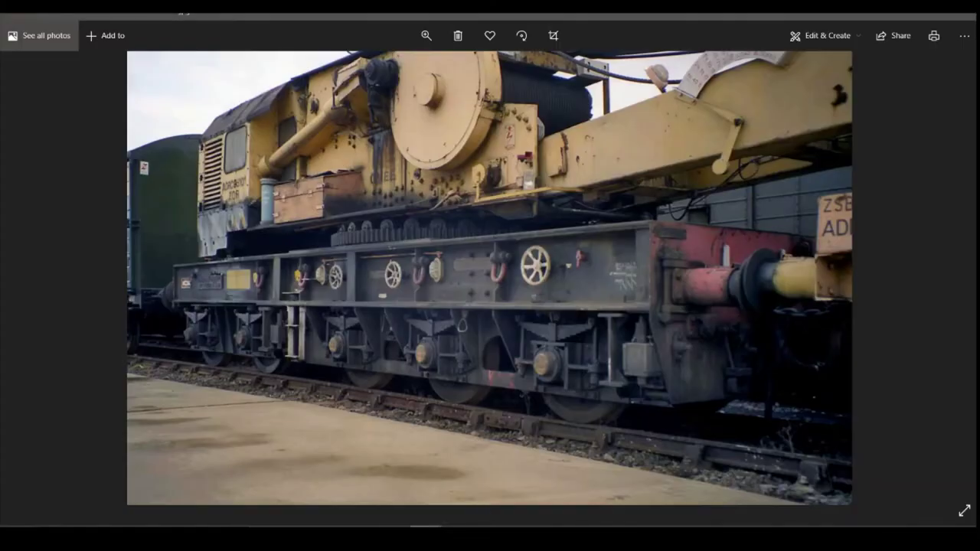
{"action": "left_click", "coordinate": [395, 526]}
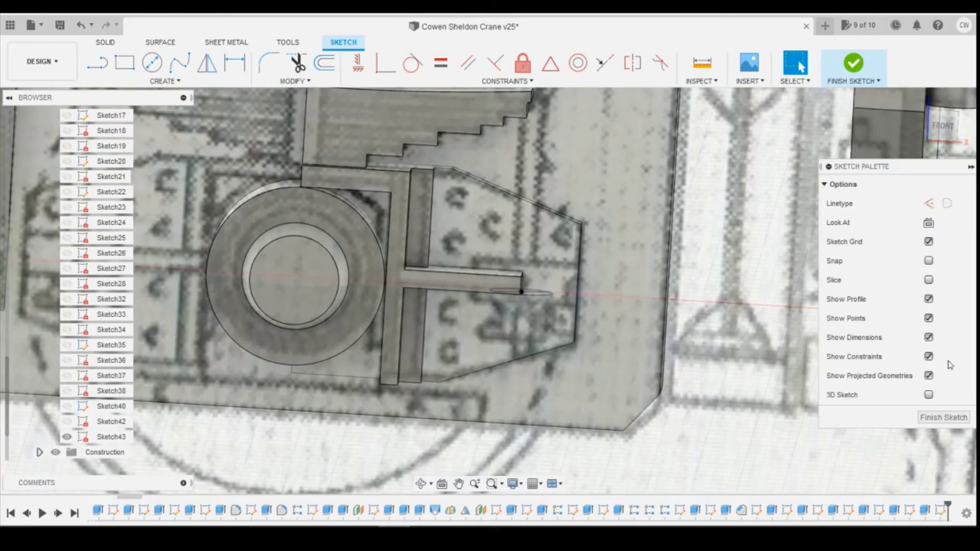
Set the diameter of the circle at the horizontal arm's end to 0.9 mm
{"action": "left_click", "coordinate": [952, 133]}
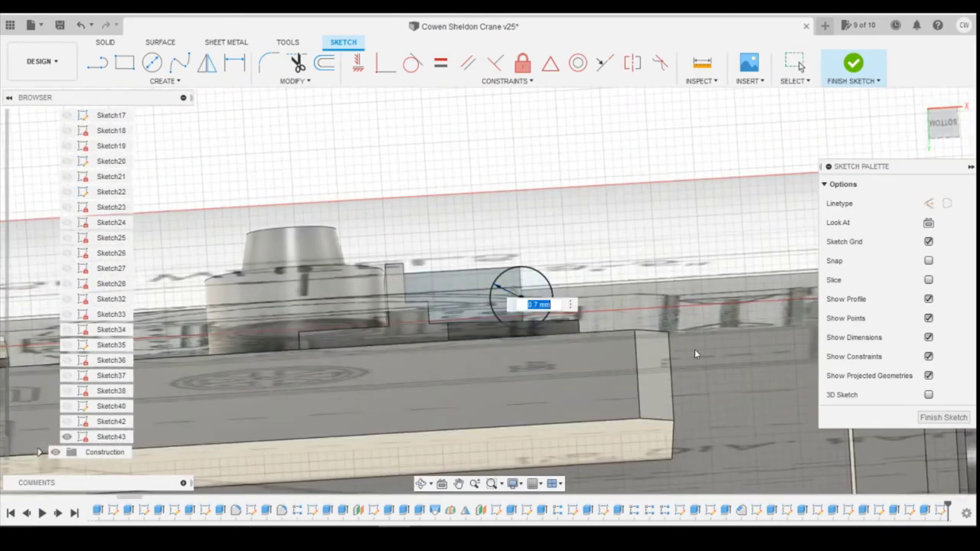
{"action": "type", "text": "0.9"}
{"action": "key", "text": "Return"}
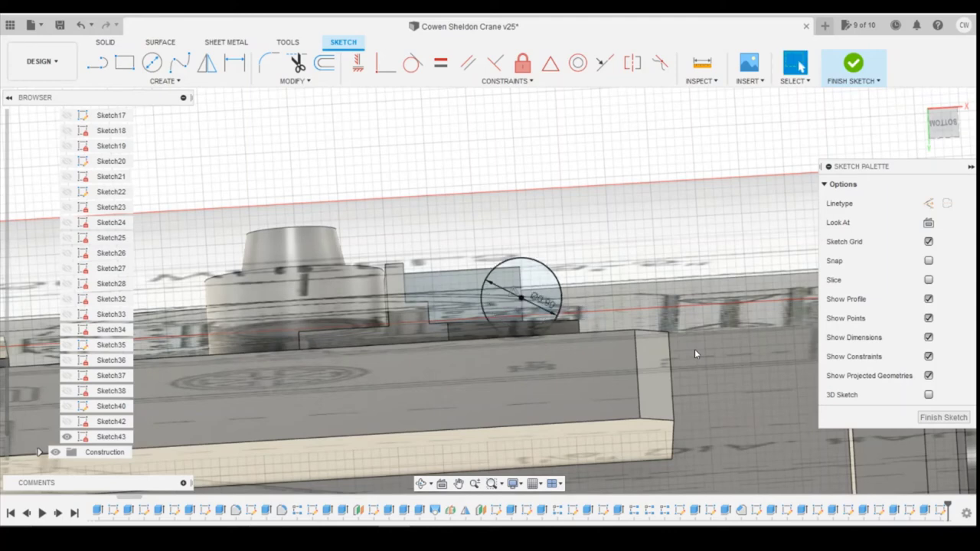
Extrude both parts of the circle on two sides, 0.10 mm downward and 0.30 mm upward, with the Join operation
{"action": "left_click", "coordinate": [540, 275]}
{"action": "left_click", "coordinate": [506, 284]}
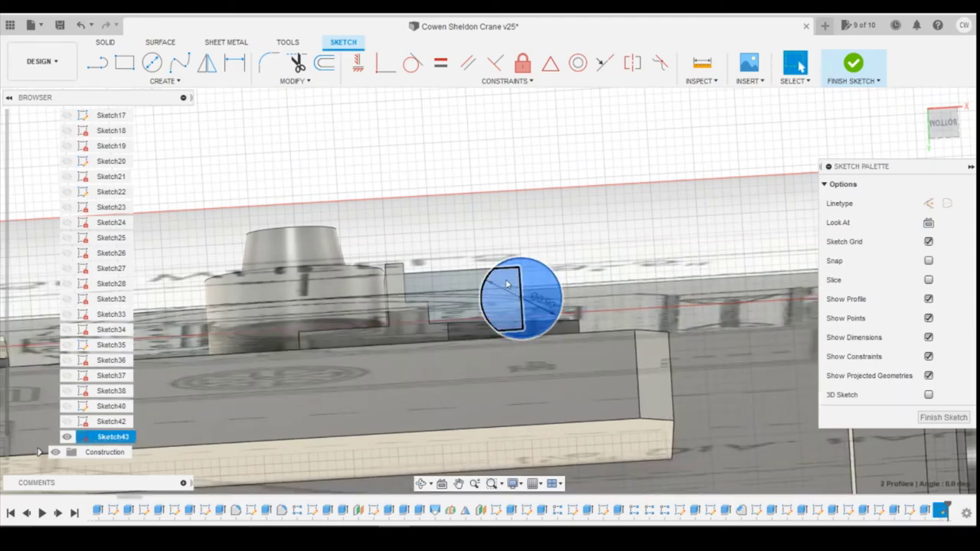
{"action": "right_click", "coordinate": [506, 284]}
{"action": "left_click", "coordinate": [485, 336]}
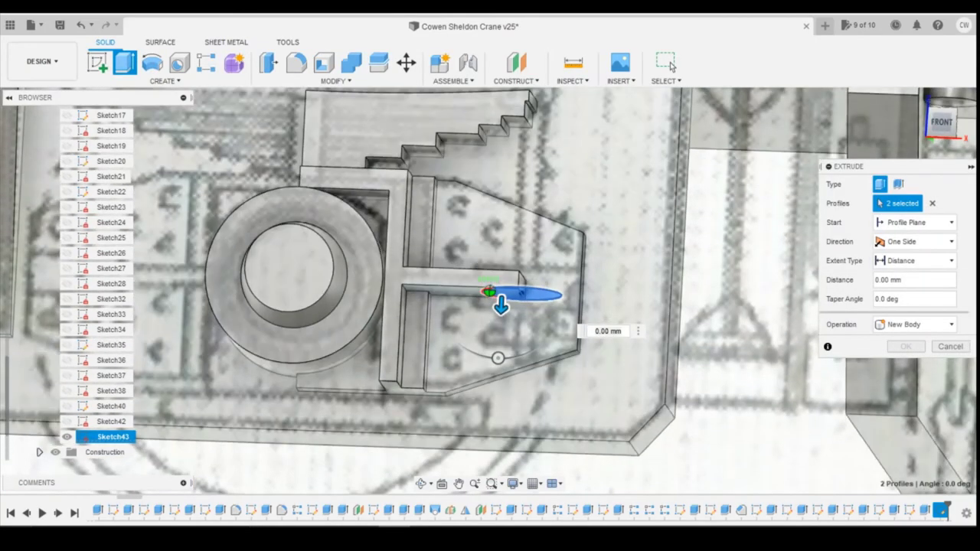
{"action": "left_click", "coordinate": [918, 242]}
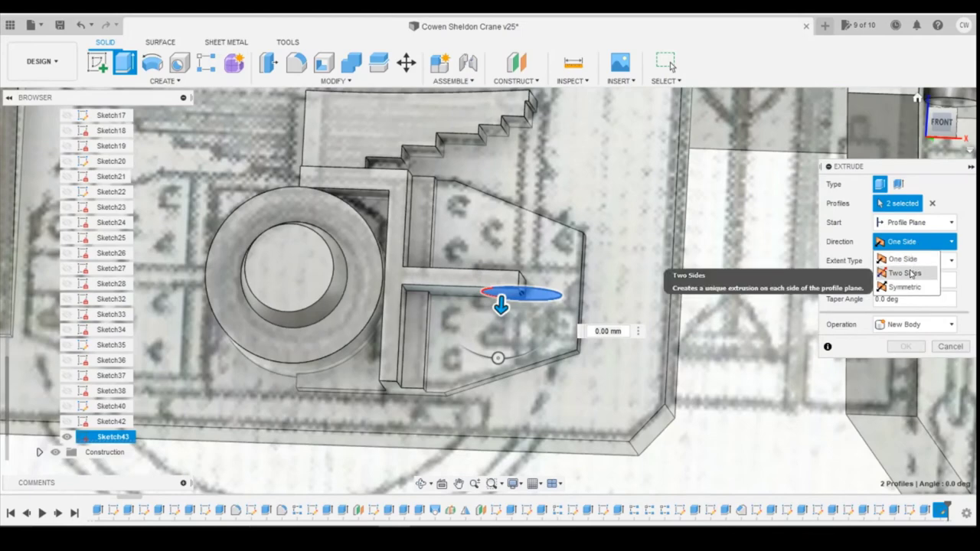
{"action": "left_click", "coordinate": [907, 274]}
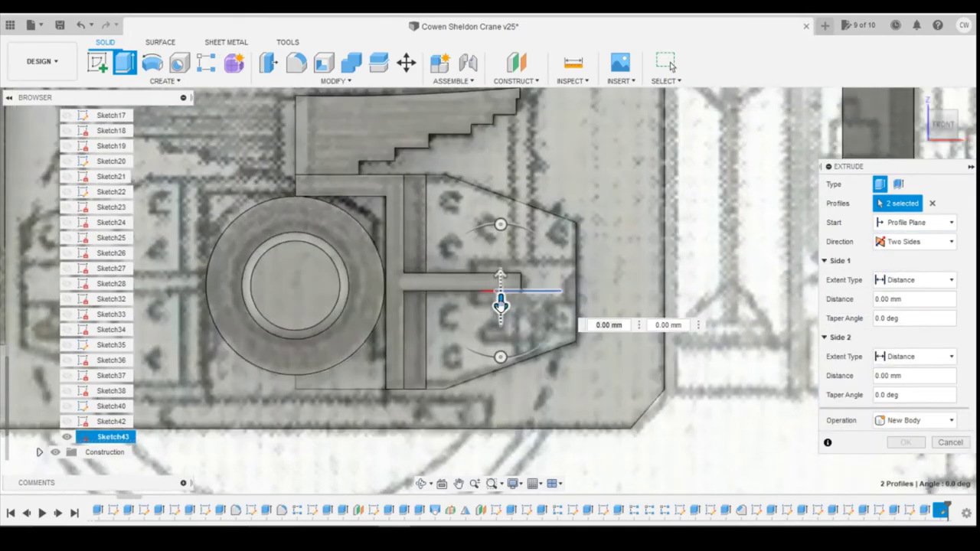
{"action": "left_click_drag", "start_coordinate": [500, 305], "coordinate": [500, 312]}
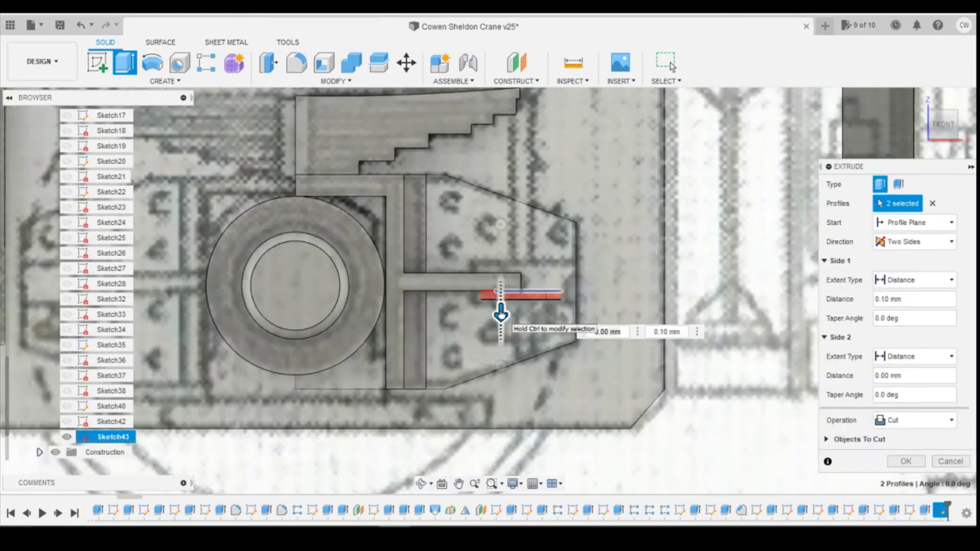
{"action": "left_click", "coordinate": [911, 420]}
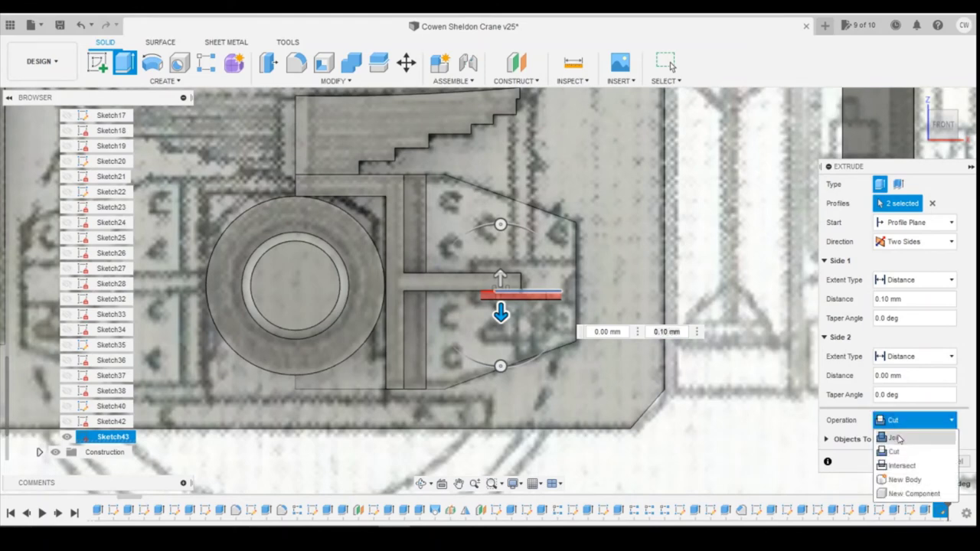
{"action": "left_click", "coordinate": [898, 433]}
{"action": "left_click_drag", "start_coordinate": [499, 277], "coordinate": [503, 252]}
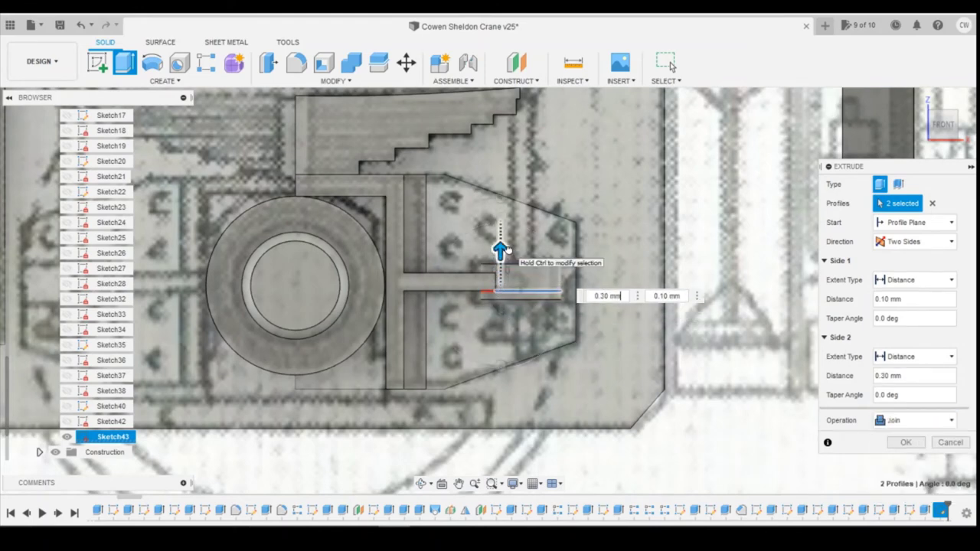
{"action": "left_click", "coordinate": [906, 442]}
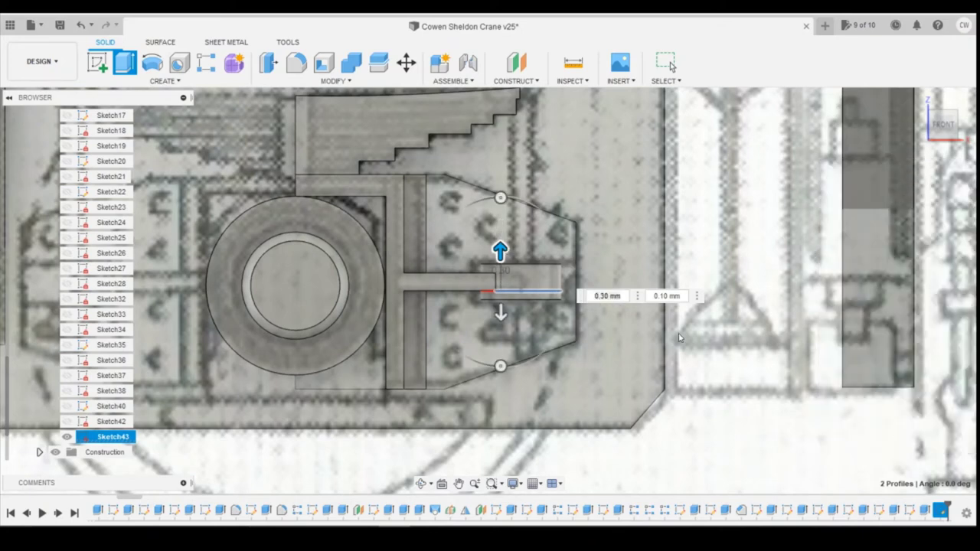
Sketch a 0.4 mm diameter circle centred on the top face of the arm's end cylinder, with the model sliced at the sketch plane
{"action": "scroll", "coordinate": [809, 237], "scroll_direction": "down", "scroll_amount": 1}
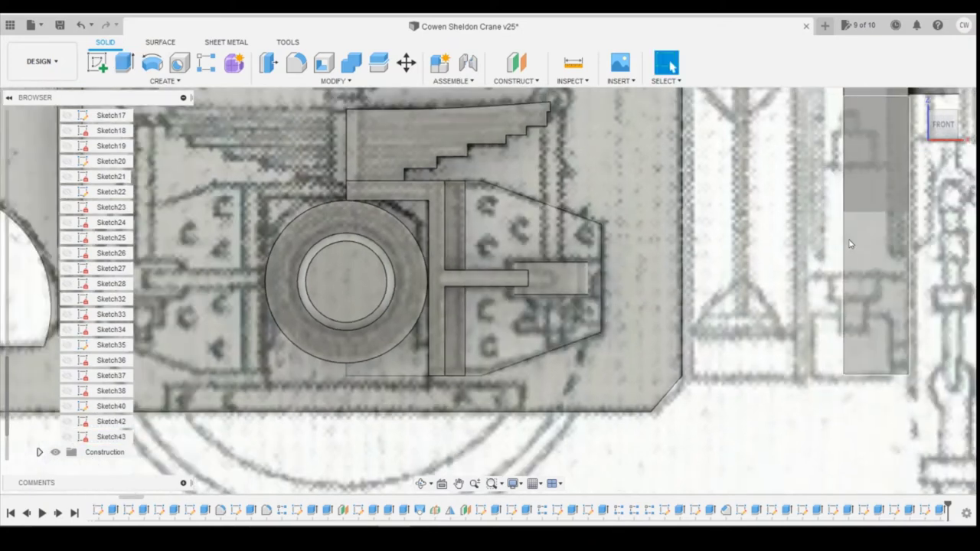
{"action": "scroll", "coordinate": [850, 243], "scroll_direction": "down", "scroll_amount": 1}
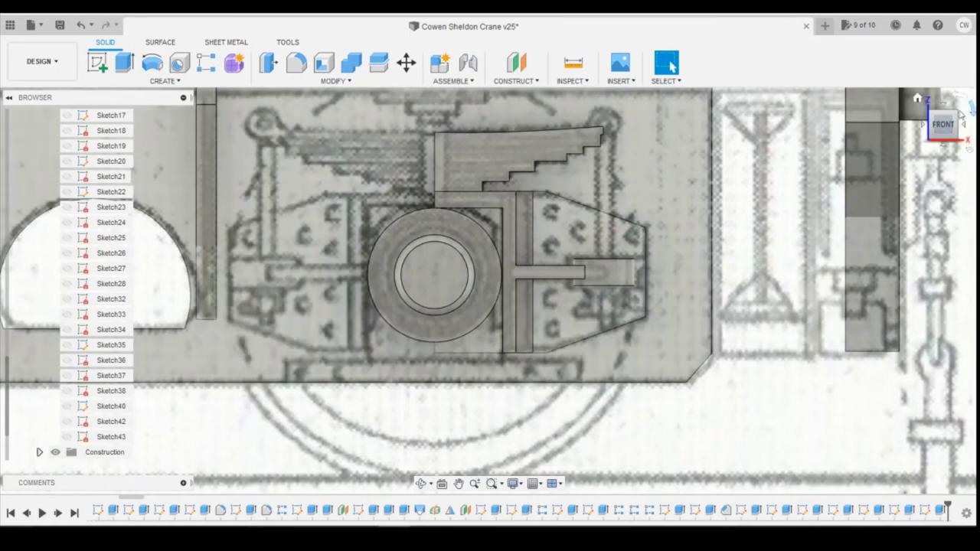
{"action": "left_click", "coordinate": [938, 126]}
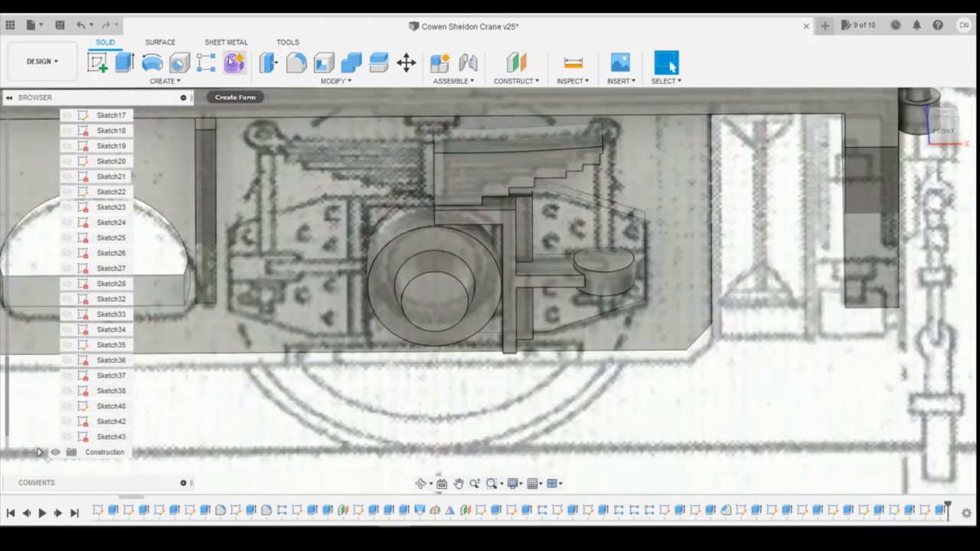
{"action": "left_click", "coordinate": [97, 63]}
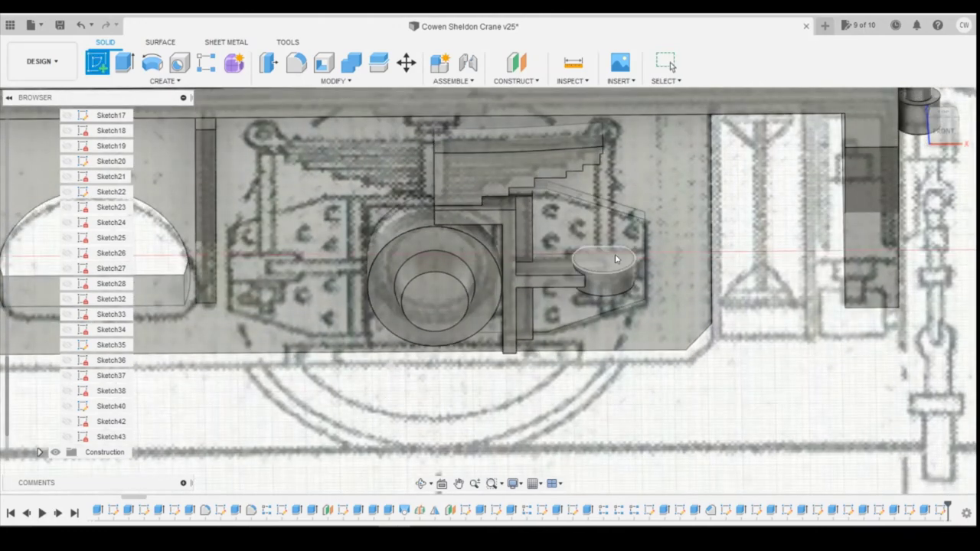
{"action": "left_click", "coordinate": [615, 254]}
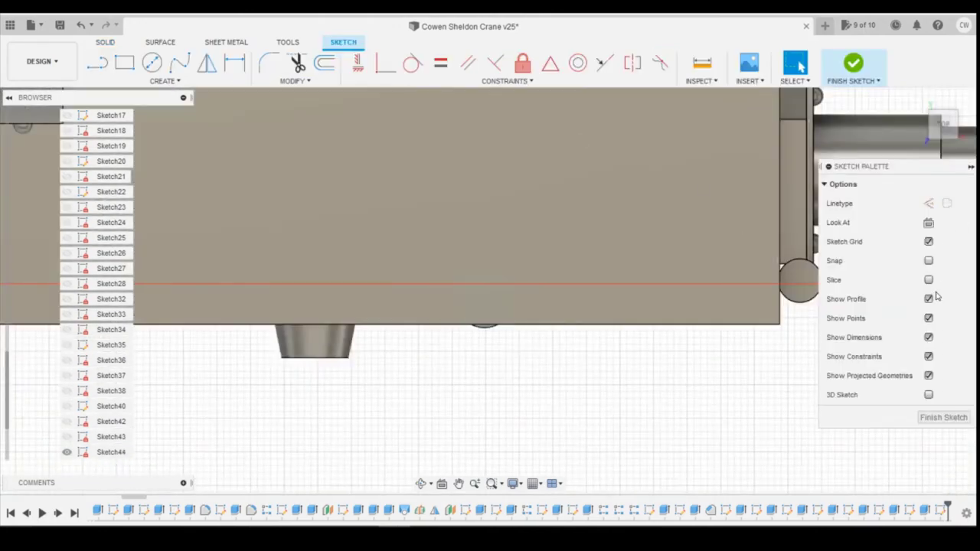
{"action": "left_click", "coordinate": [929, 280]}
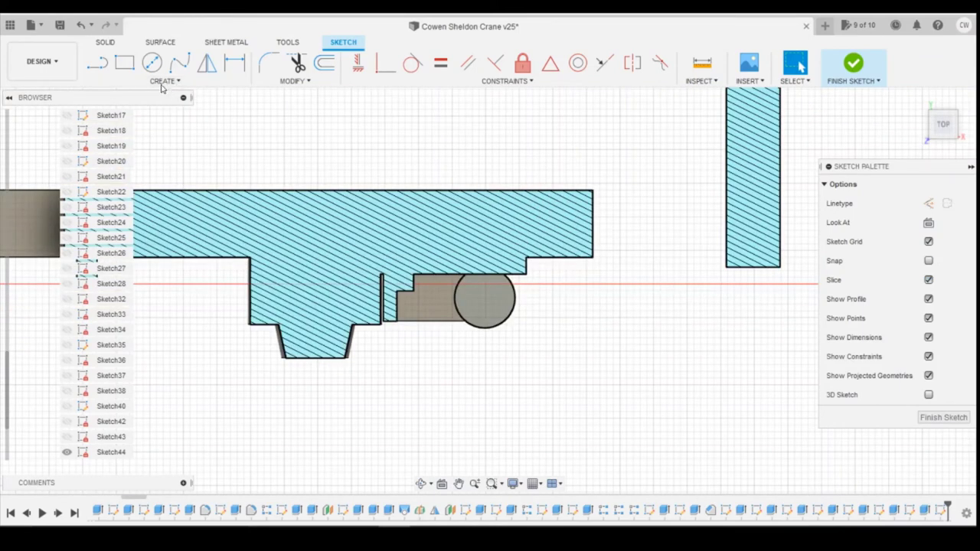
{"action": "left_click", "coordinate": [152, 62]}
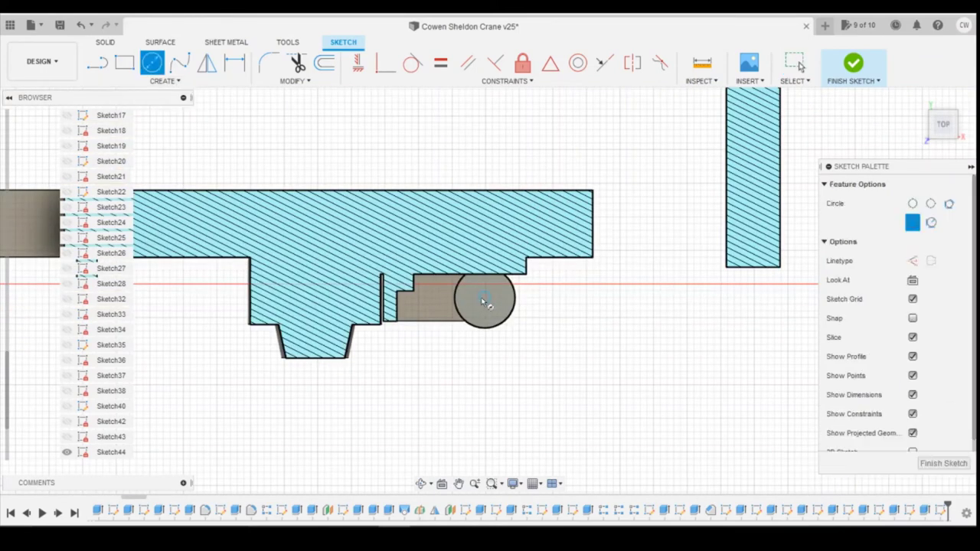
{"action": "left_click", "coordinate": [483, 298]}
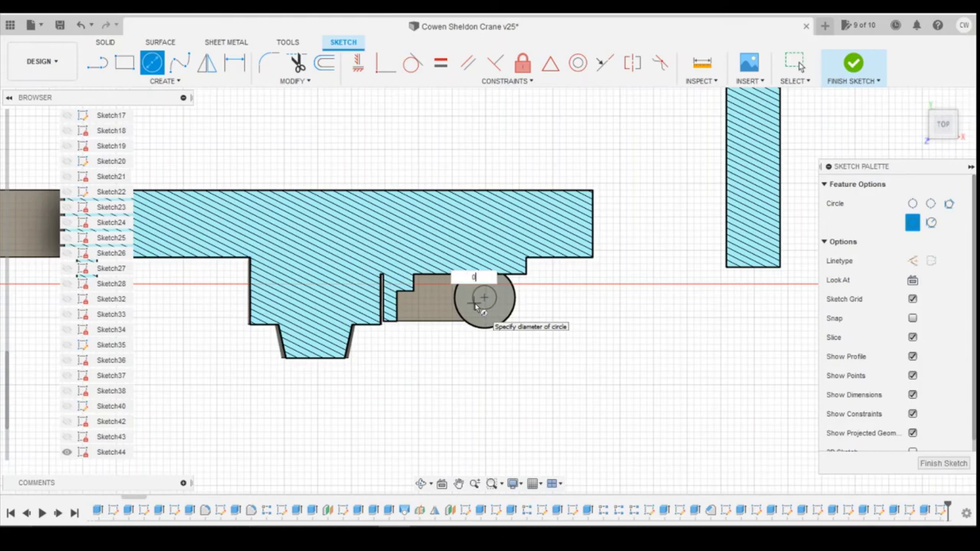
{"action": "key", "text": "Escape"}
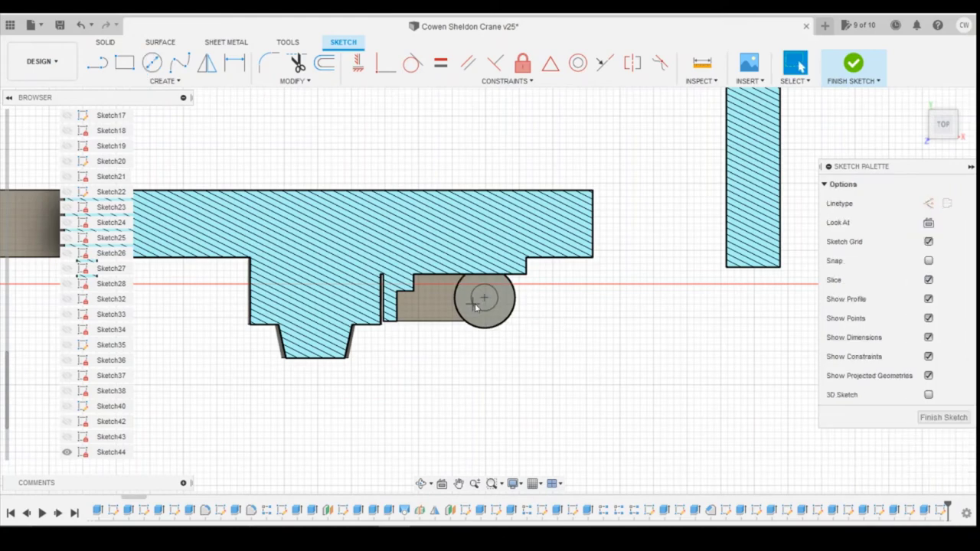
{"action": "scroll", "coordinate": [491, 293], "scroll_direction": "up", "scroll_amount": 2}
{"action": "scroll", "coordinate": [482, 284], "scroll_direction": "up", "scroll_amount": 1}
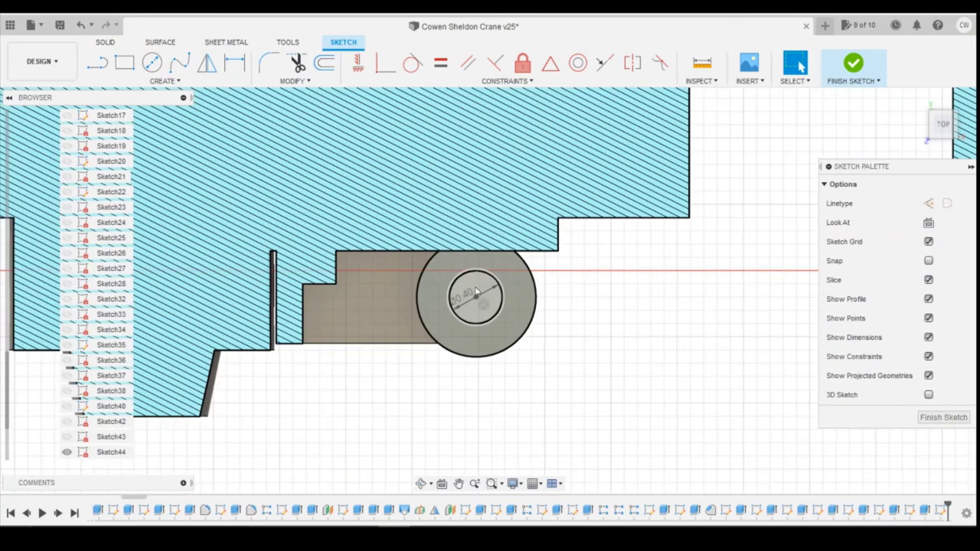
Extrude the small circle 0.70 mm upward as a new body
{"action": "left_click", "coordinate": [477, 297]}
{"action": "right_click", "coordinate": [476, 297]}
{"action": "left_click", "coordinate": [476, 345]}
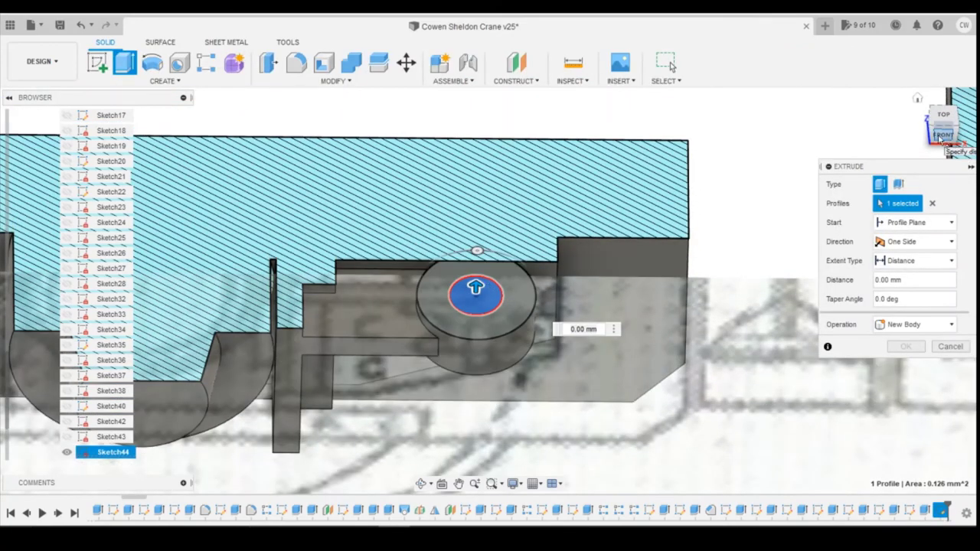
{"action": "left_click", "coordinate": [942, 135]}
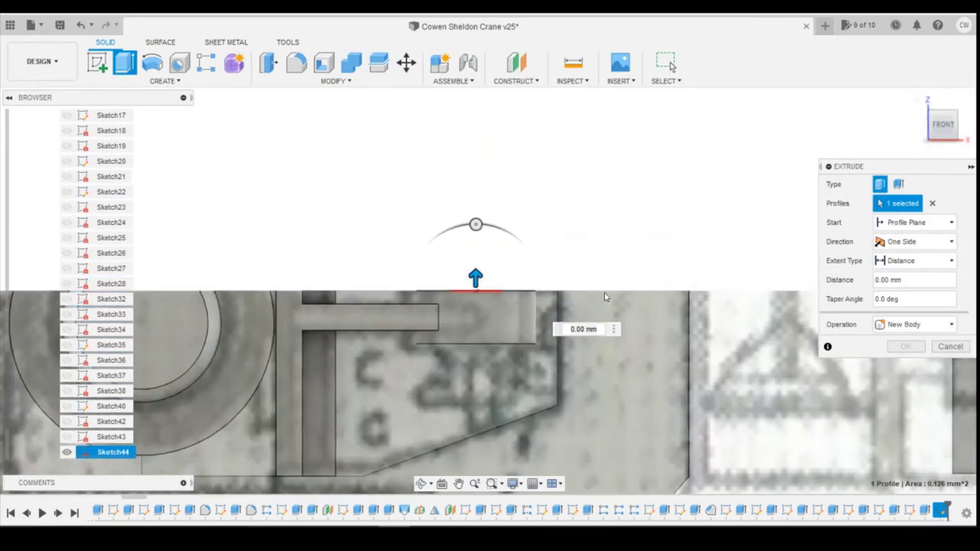
{"action": "left_click_drag", "start_coordinate": [479, 277], "coordinate": [494, 191]}
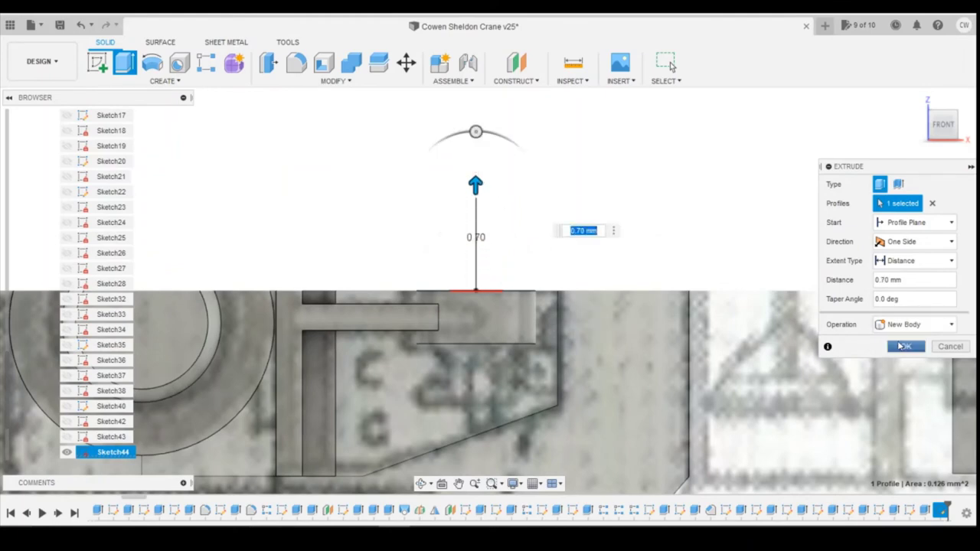
{"action": "left_click", "coordinate": [903, 346]}
Edit the vertical rod's extrusion to a distance of 1.80 mm with the Join operation
{"action": "scroll", "coordinate": [758, 335], "scroll_direction": "up", "scroll_amount": 5}
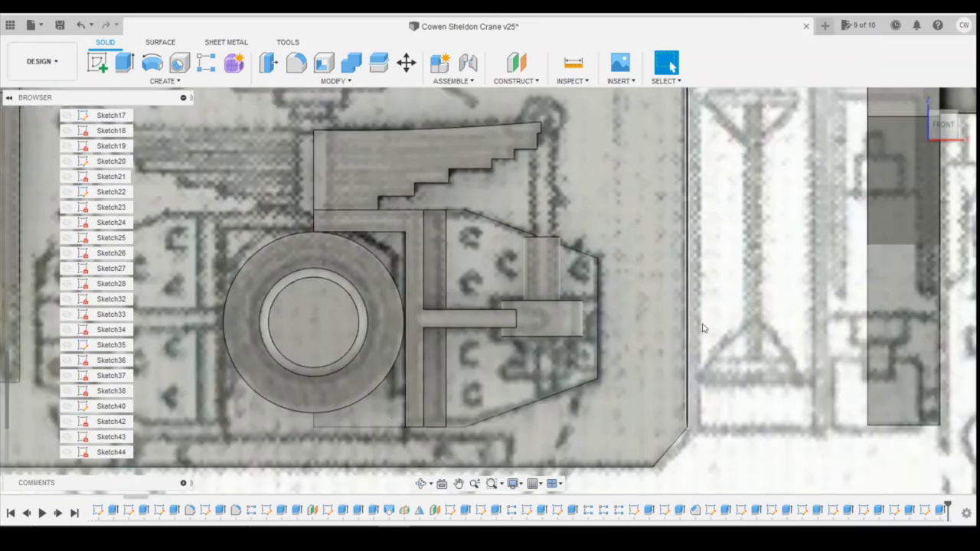
{"action": "right_click", "coordinate": [943, 512]}
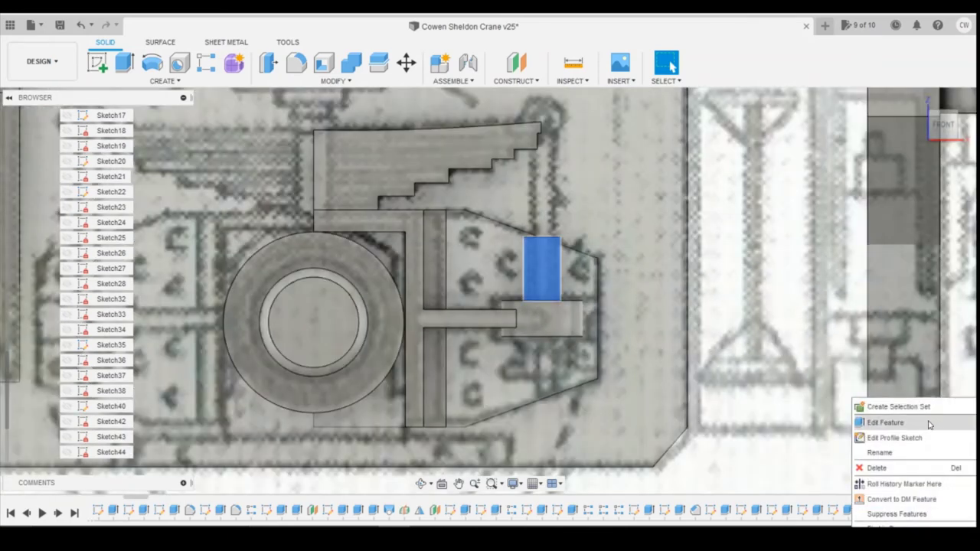
{"action": "left_click", "coordinate": [885, 420]}
{"action": "left_click_drag", "start_coordinate": [541, 223], "coordinate": [551, 120]}
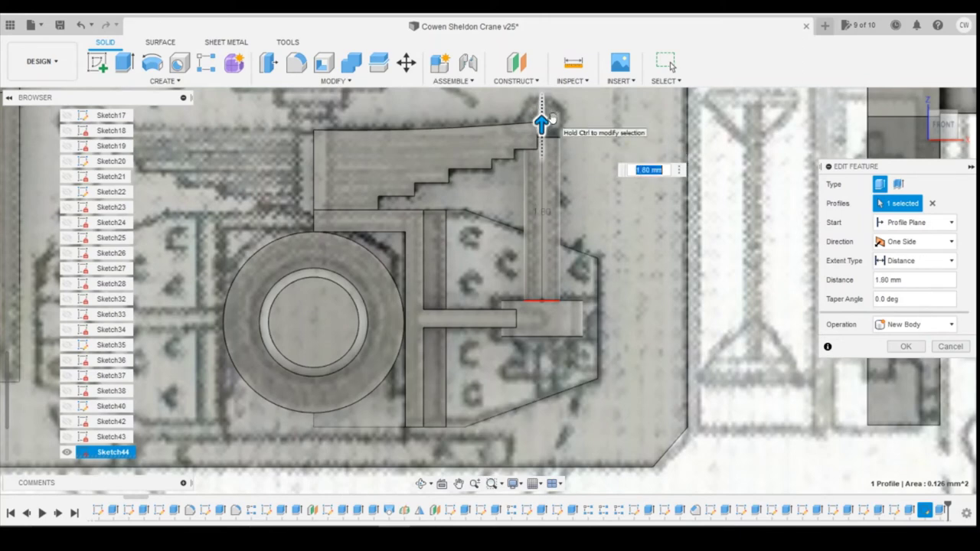
{"action": "left_click", "coordinate": [915, 325]}
{"action": "left_click", "coordinate": [894, 336]}
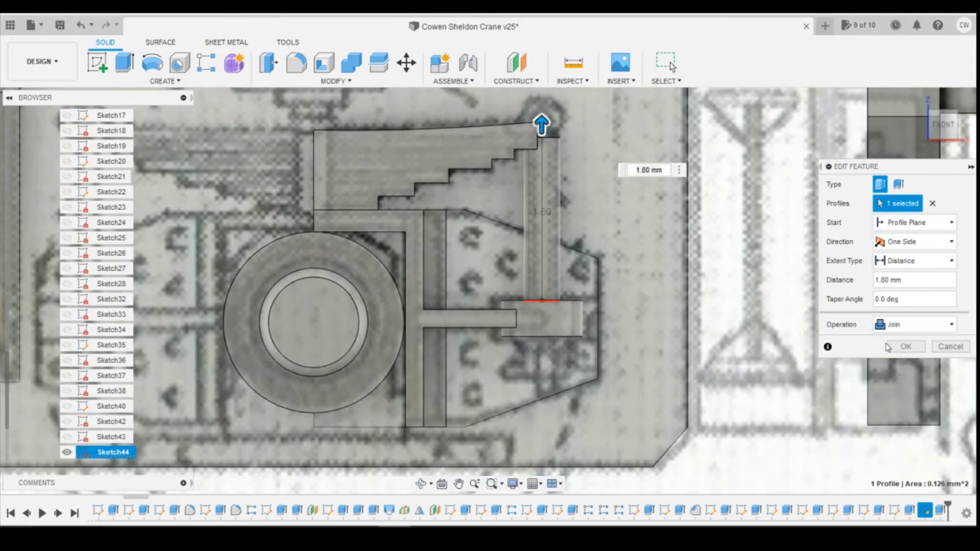
{"action": "left_click", "coordinate": [906, 347]}
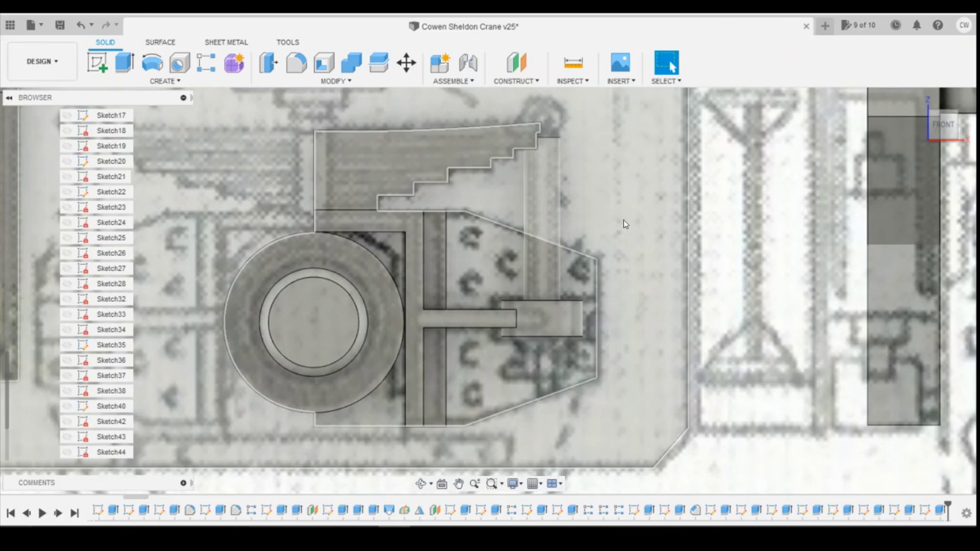
Sketch a 0.55 mm diameter circle on the chassis side face, centred on the upper outer corner of the leaf spring
{"action": "left_click", "coordinate": [97, 63]}
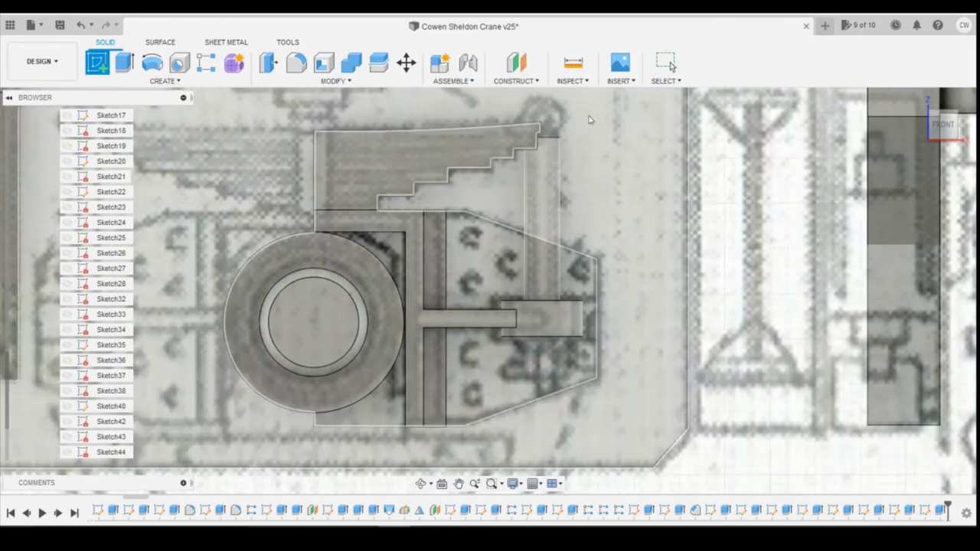
{"action": "left_click", "coordinate": [628, 160]}
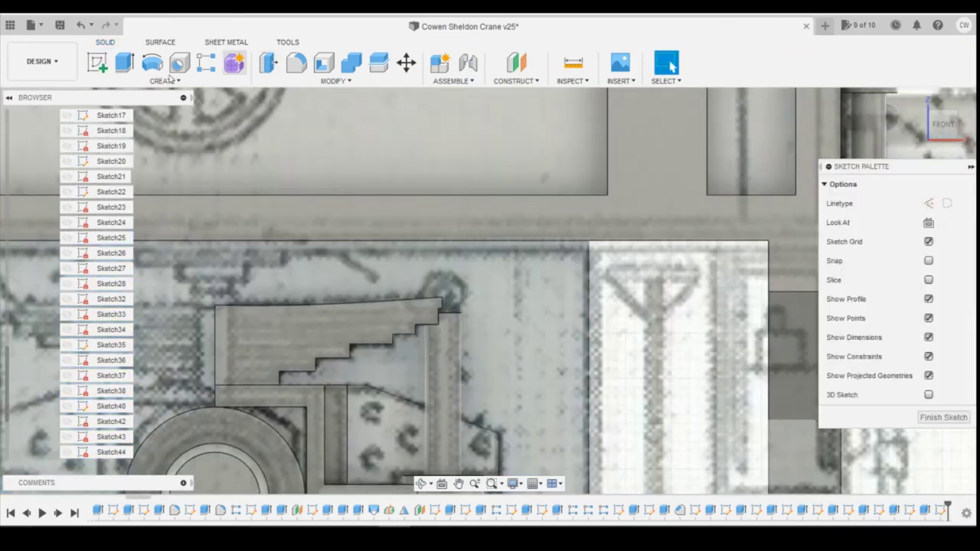
{"action": "left_click", "coordinate": [152, 64]}
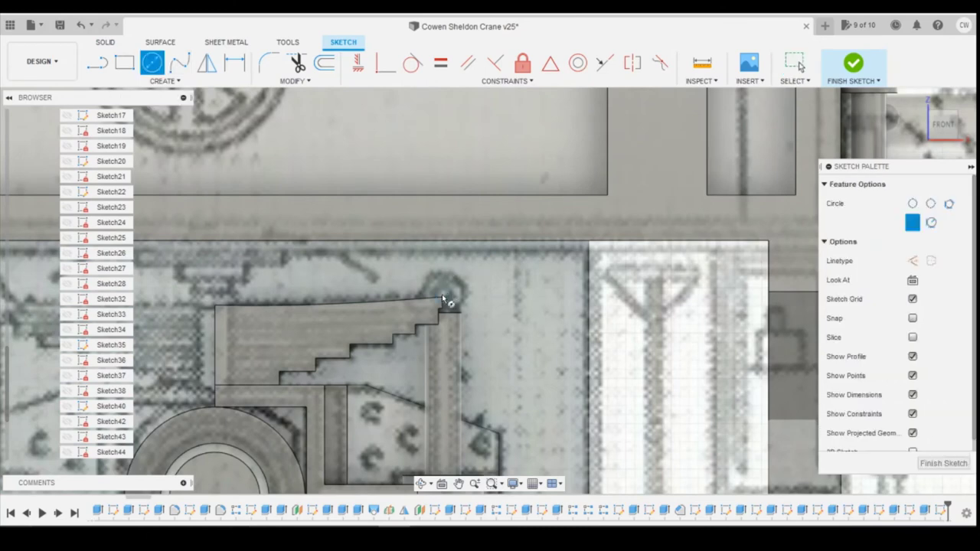
{"action": "scroll", "coordinate": [444, 296], "scroll_direction": "up", "scroll_amount": 3}
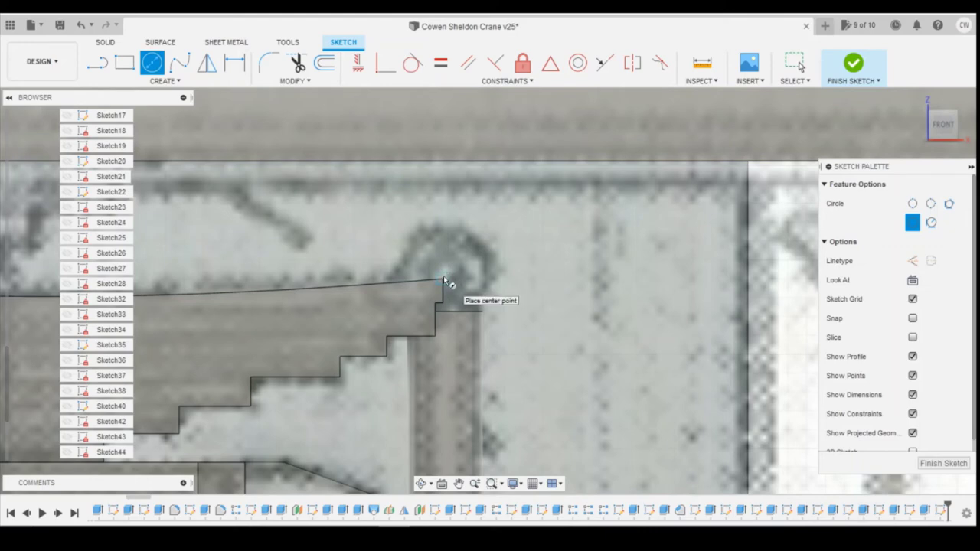
{"action": "left_click", "coordinate": [443, 278]}
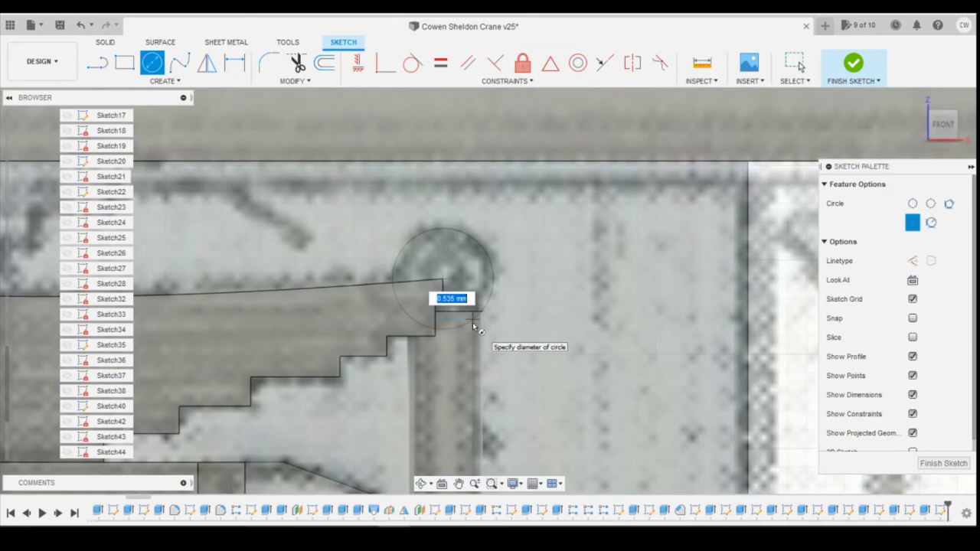
{"action": "type", "text": ".85"}
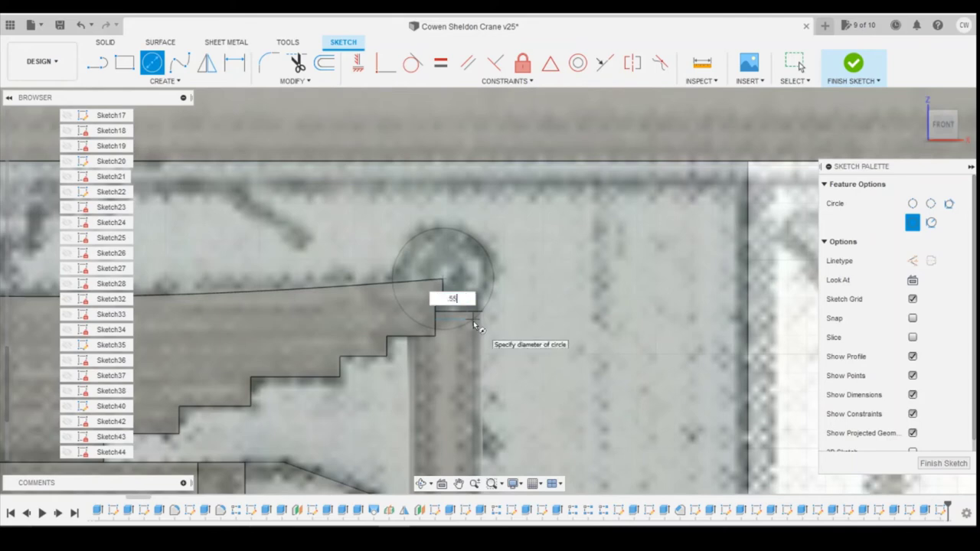
{"action": "key", "text": "Return"}
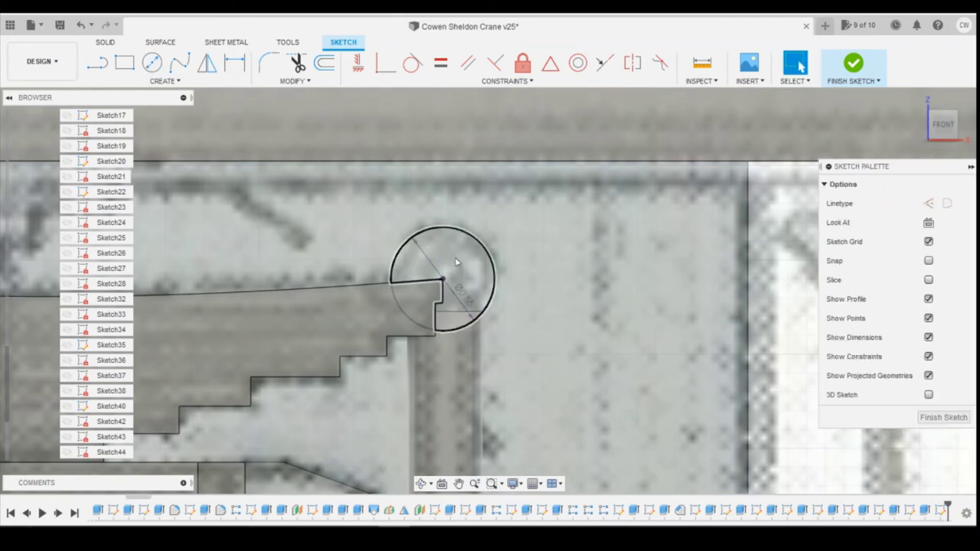
Extrude both profiles of the circle at the leaf spring's end 0.90 mm outward from the chassis with the Join operation
{"action": "left_click", "coordinate": [463, 300]}
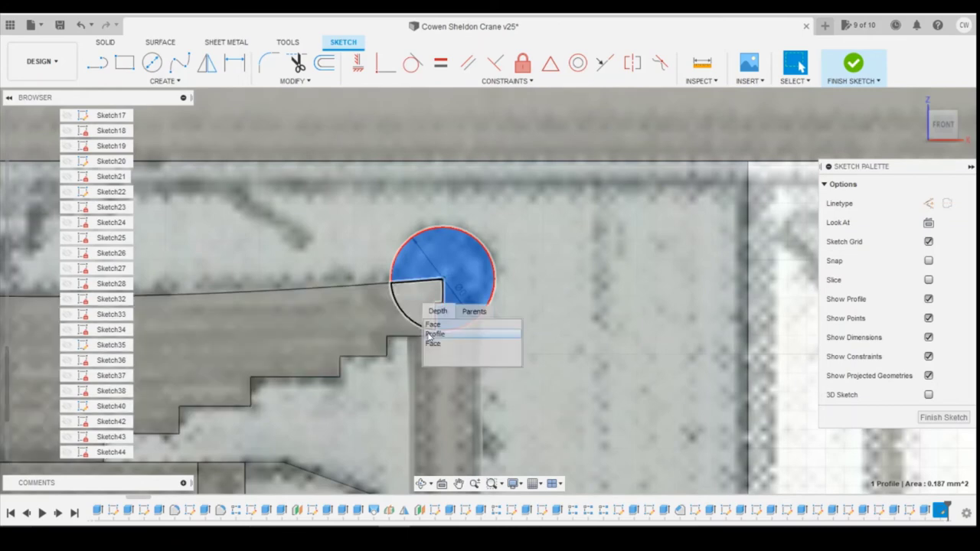
{"action": "left_click", "coordinate": [433, 306]}
{"action": "right_click", "coordinate": [469, 274]}
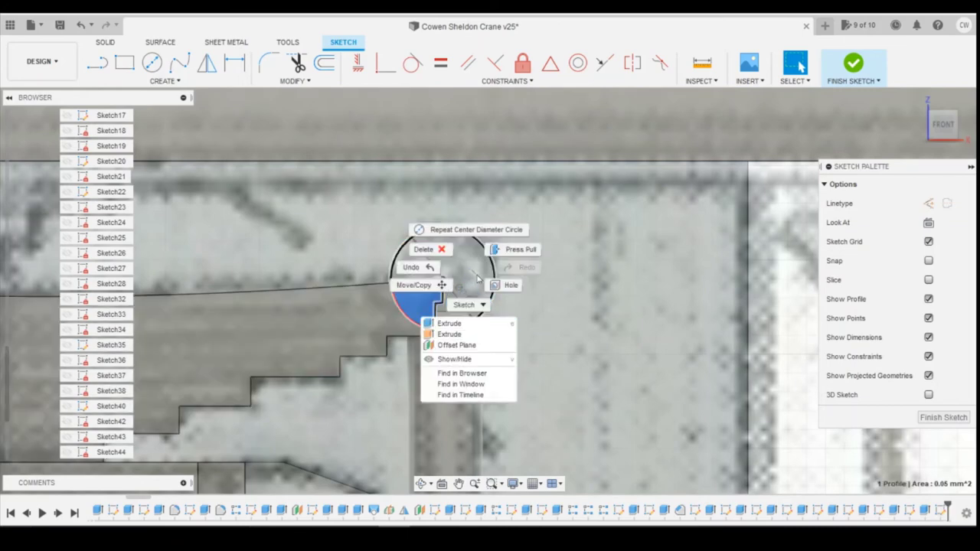
{"action": "key", "text": "Escape"}
{"action": "left_click", "coordinate": [454, 267], "text": "shift"}
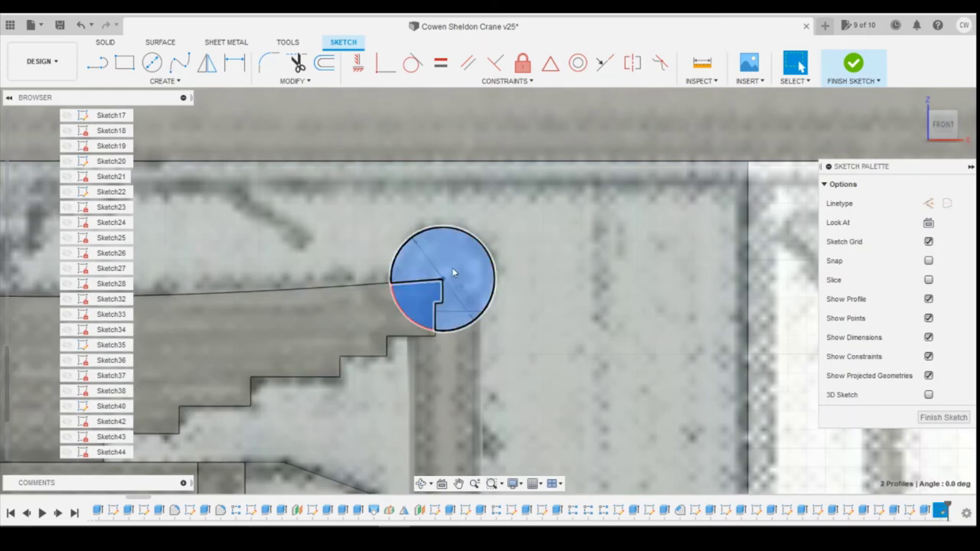
{"action": "right_click", "coordinate": [452, 268]}
{"action": "left_click", "coordinate": [438, 326]}
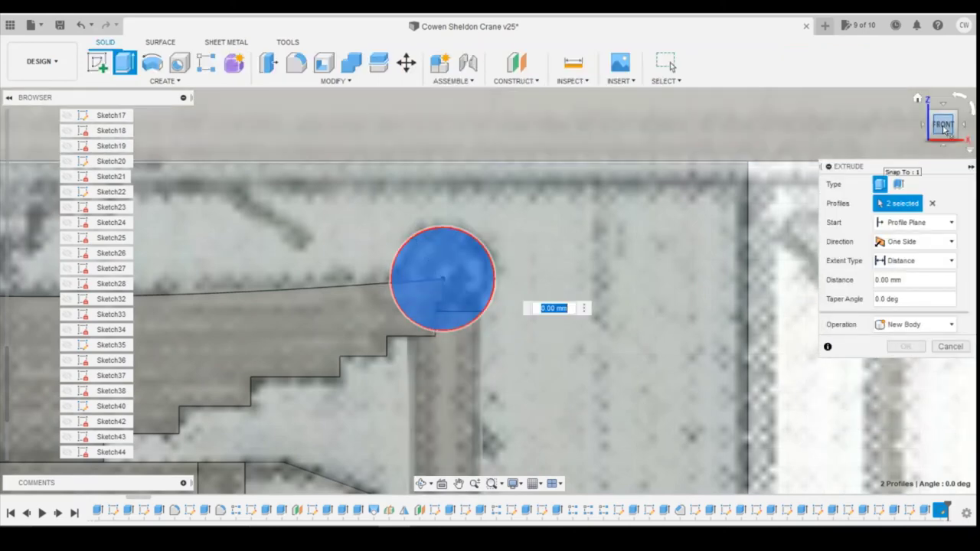
{"action": "left_click_drag", "start_coordinate": [943, 129], "coordinate": [923, 130]}
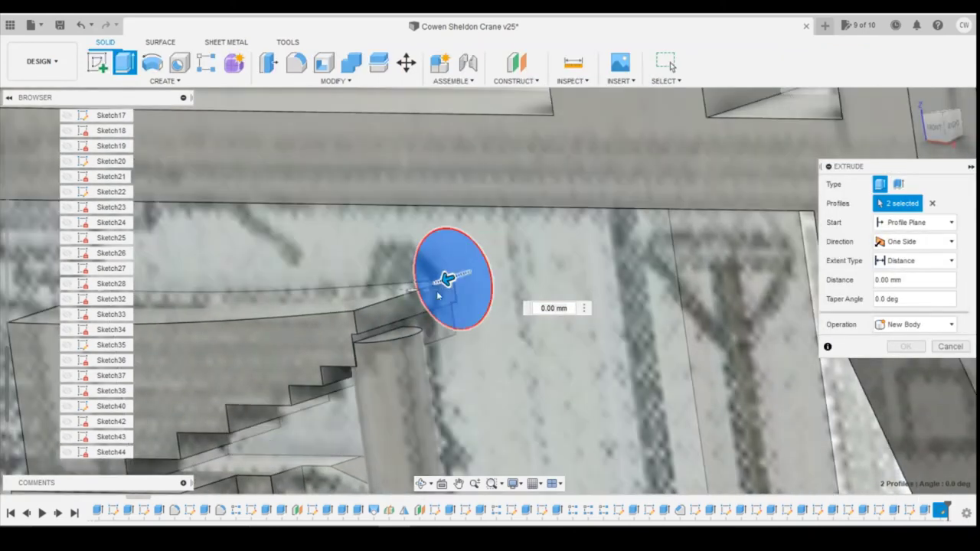
{"action": "left_click_drag", "start_coordinate": [447, 279], "coordinate": [348, 311]}
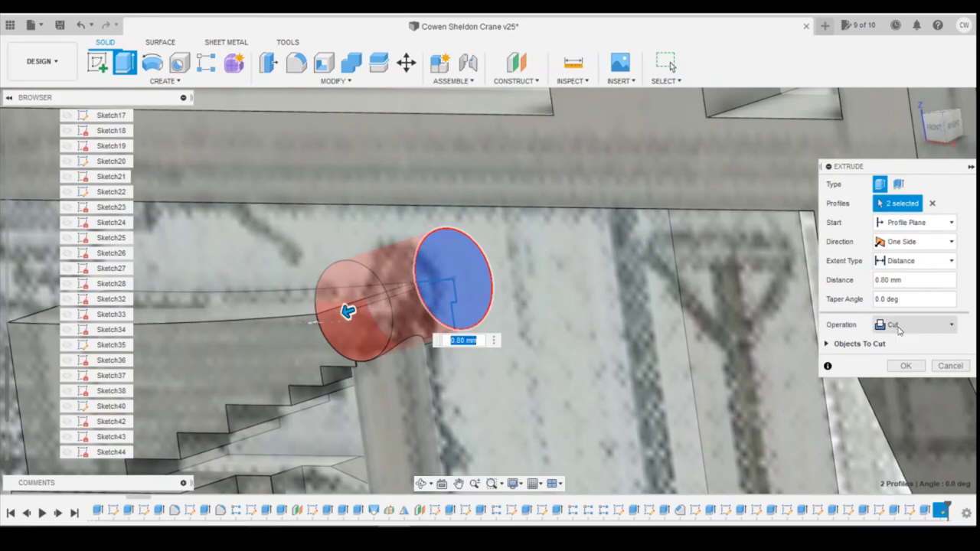
{"action": "left_click", "coordinate": [915, 325]}
{"action": "left_click", "coordinate": [896, 342]}
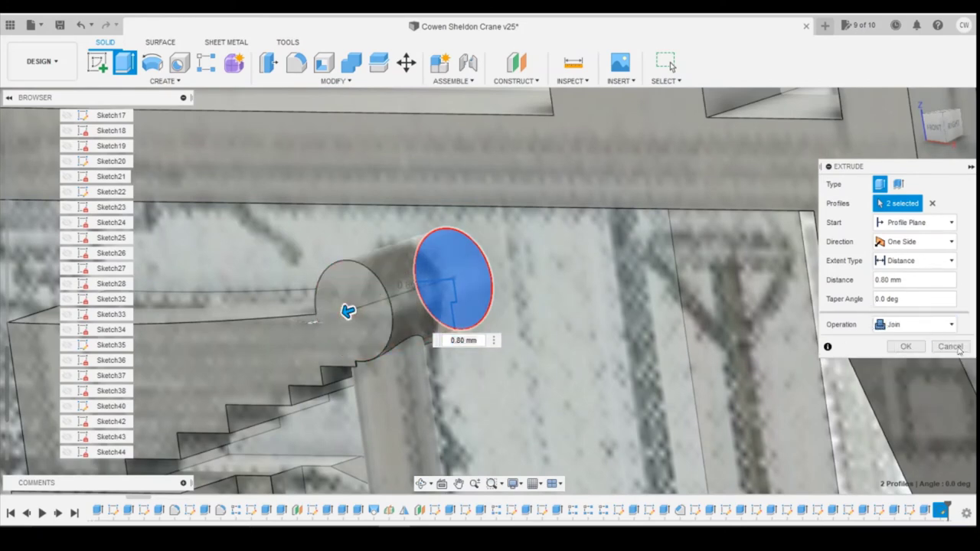
{"action": "left_click_drag", "start_coordinate": [348, 311], "coordinate": [335, 315]}
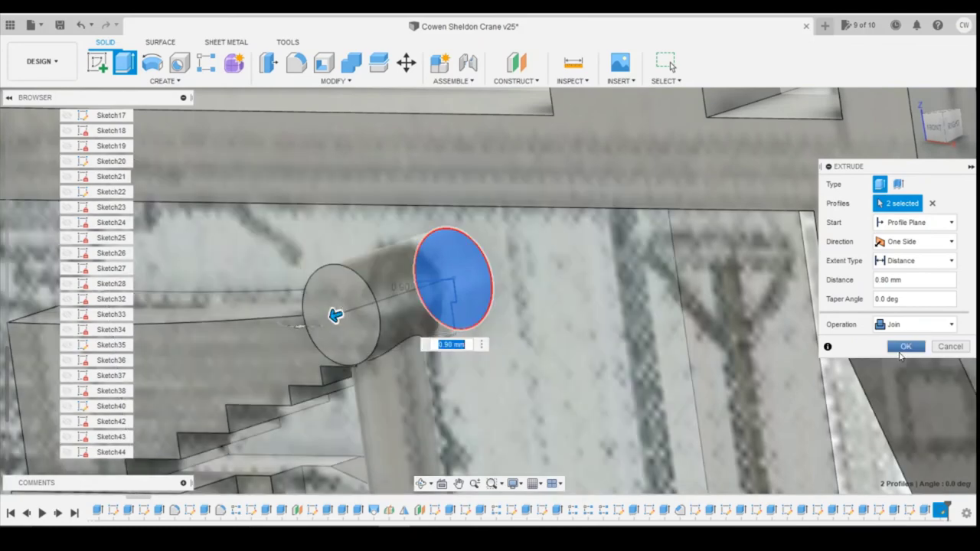
{"action": "left_click", "coordinate": [906, 346]}
Reopen the hanger rod's circle sketch and extrude the circle -0.90 mm down through the arm's end cylinder with the Join operation
{"action": "middle_click_drag", "start_coordinate": [871, 354], "coordinate": [911, 244], "text": "shift"}
{"action": "scroll", "coordinate": [910, 244], "scroll_direction": "down", "scroll_amount": 2}
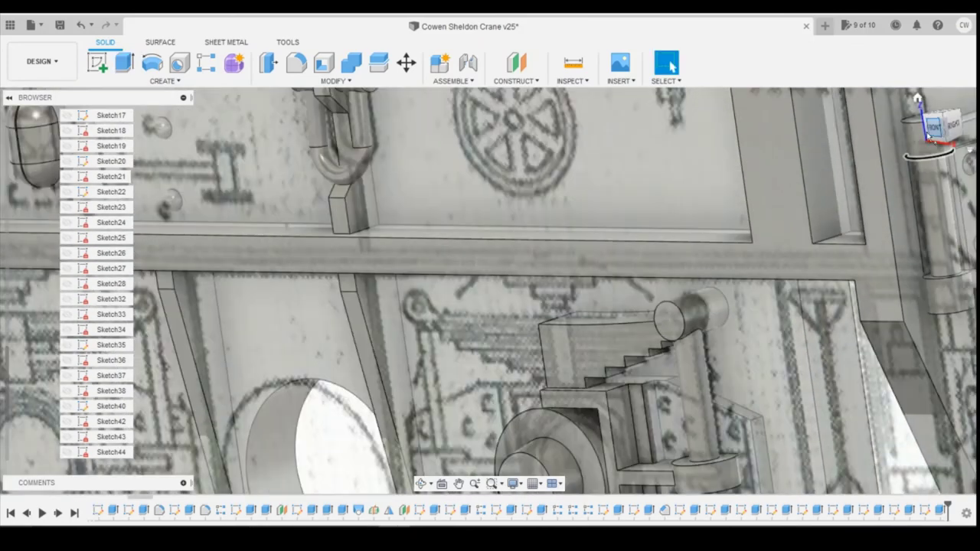
{"action": "left_click_drag", "start_coordinate": [940, 130], "coordinate": [949, 127]}
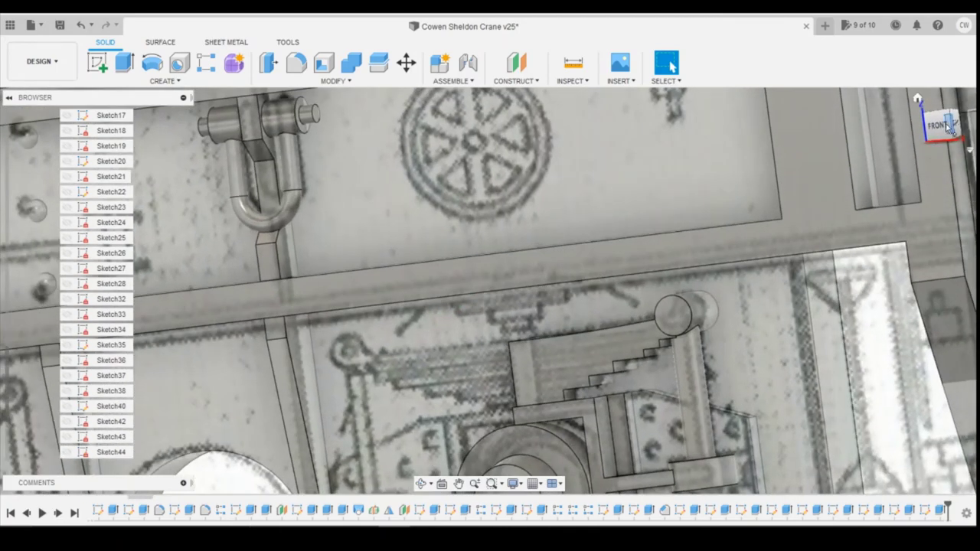
{"action": "left_click", "coordinate": [924, 126]}
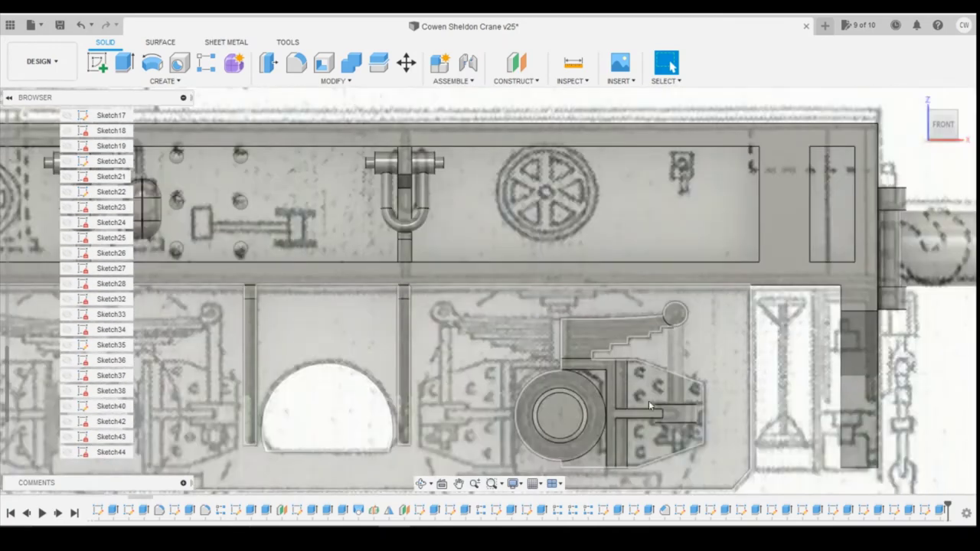
{"action": "scroll", "coordinate": [686, 440], "scroll_direction": "up", "scroll_amount": 5}
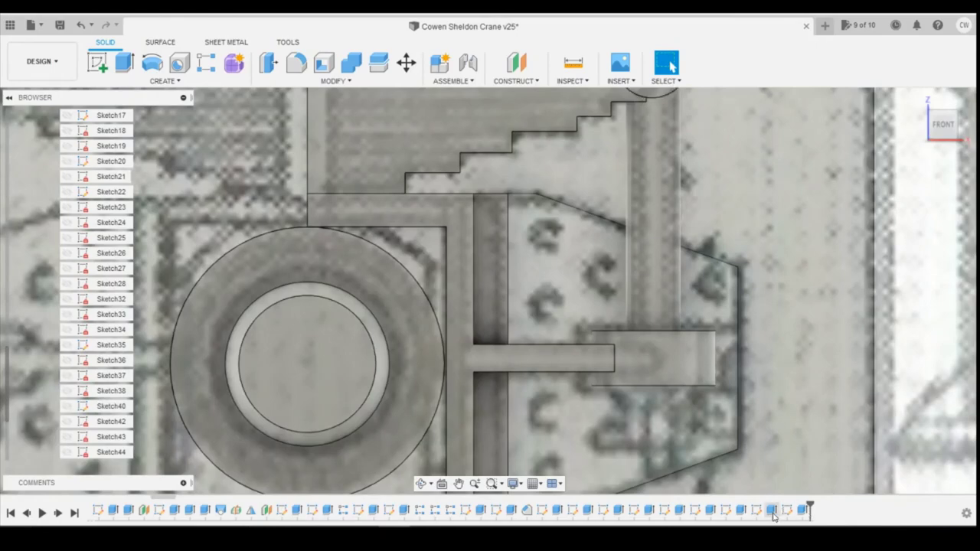
{"action": "right_click", "coordinate": [757, 510]}
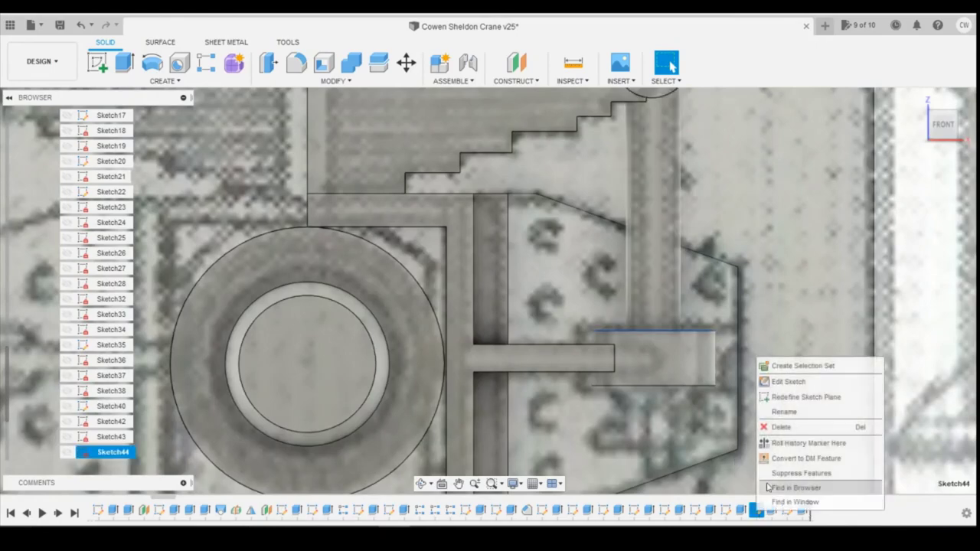
{"action": "left_click", "coordinate": [781, 381]}
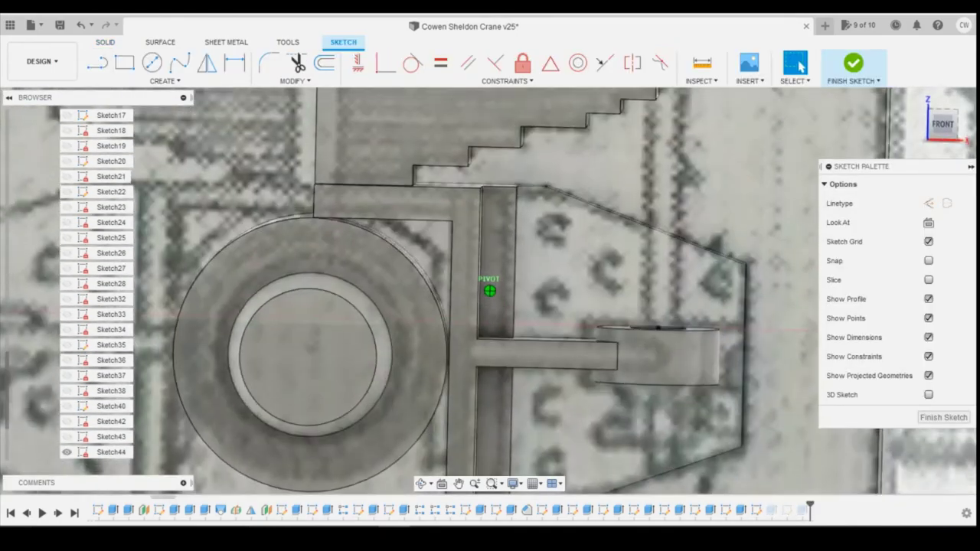
{"action": "middle_click_drag", "start_coordinate": [490, 290], "coordinate": [658, 230], "text": "shift"}
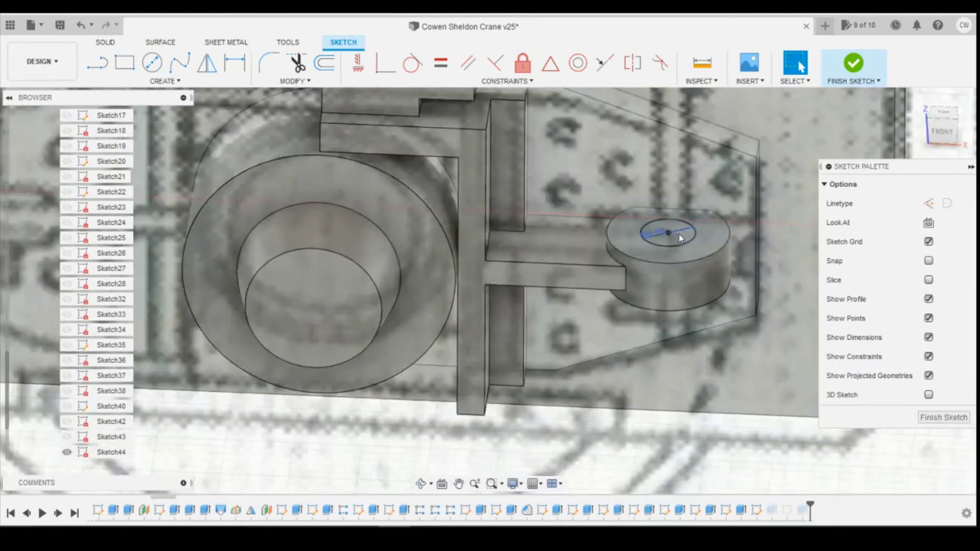
{"action": "left_click", "coordinate": [684, 238]}
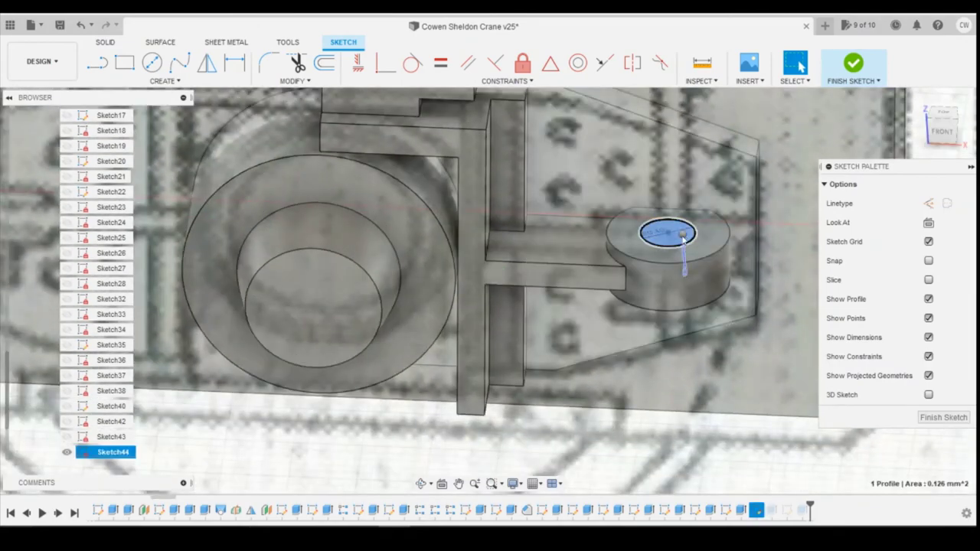
{"action": "right_click", "coordinate": [683, 239]}
{"action": "left_click", "coordinate": [664, 287]}
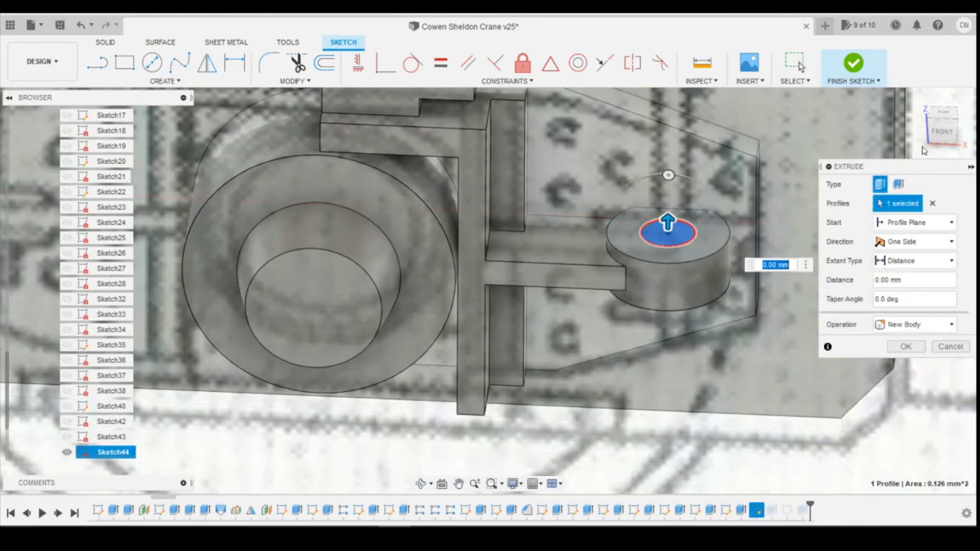
{"action": "left_click", "coordinate": [948, 132]}
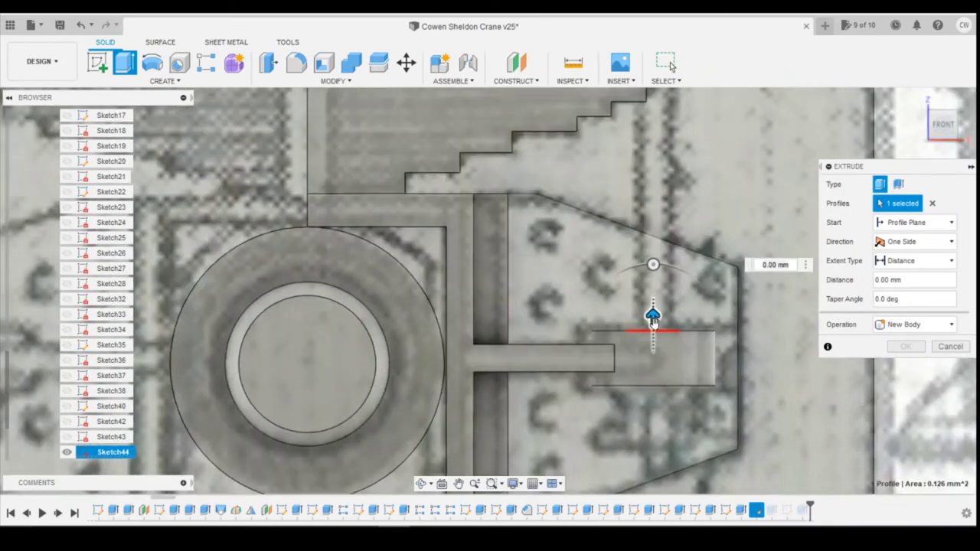
{"action": "left_click_drag", "start_coordinate": [653, 317], "coordinate": [653, 465]}
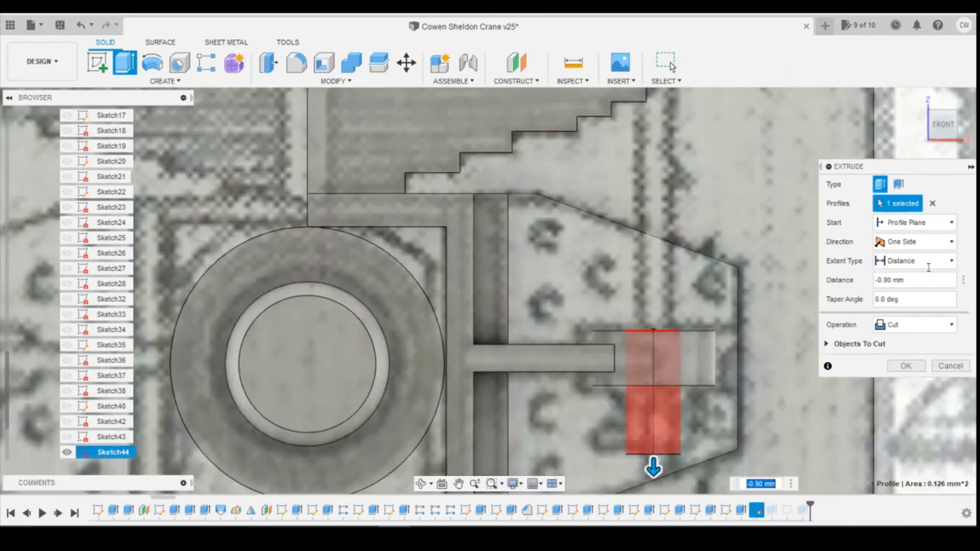
{"action": "left_click", "coordinate": [903, 326]}
{"action": "left_click", "coordinate": [898, 339]}
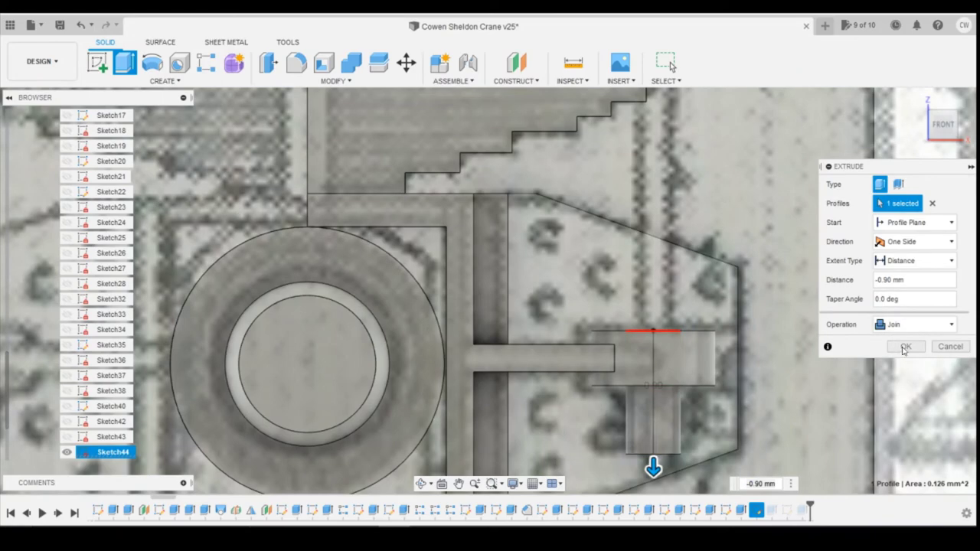
{"action": "left_click", "coordinate": [905, 347]}
Start a sketch on the axlebox plate face and draw a circle about 0.3 mm in diameter over the uppermost inner rivet
{"action": "scroll", "coordinate": [843, 345], "scroll_direction": "down", "scroll_amount": 4}
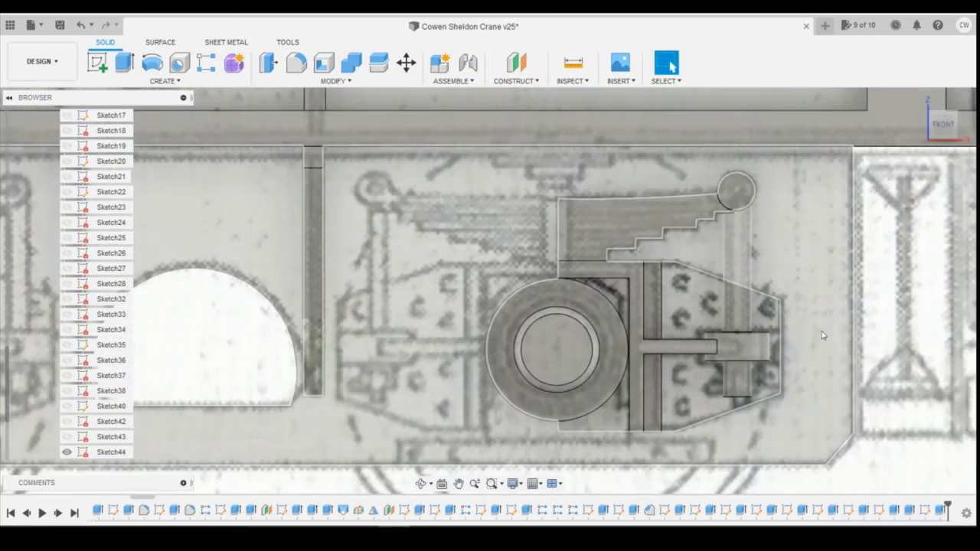
{"action": "scroll", "coordinate": [796, 341], "scroll_direction": "down", "scroll_amount": 3}
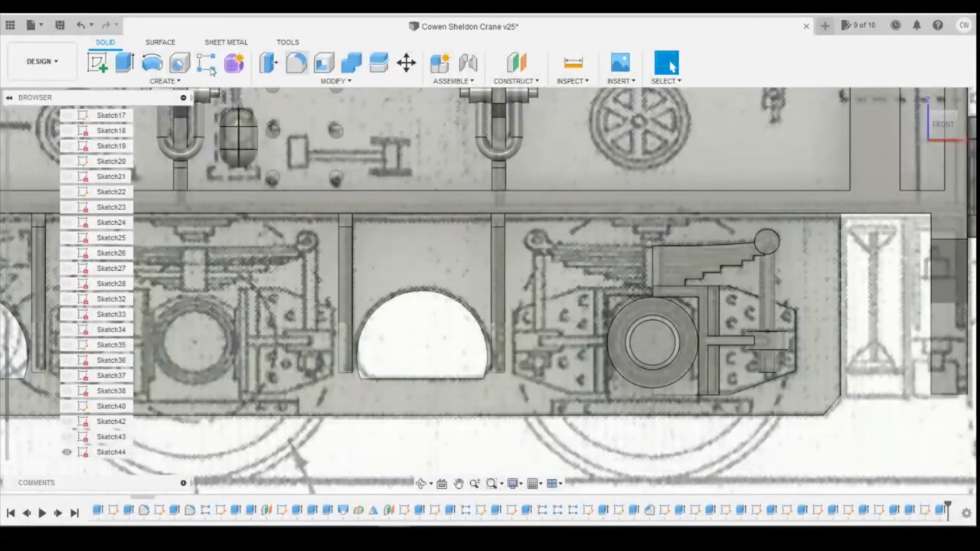
{"action": "left_click", "coordinate": [109, 68]}
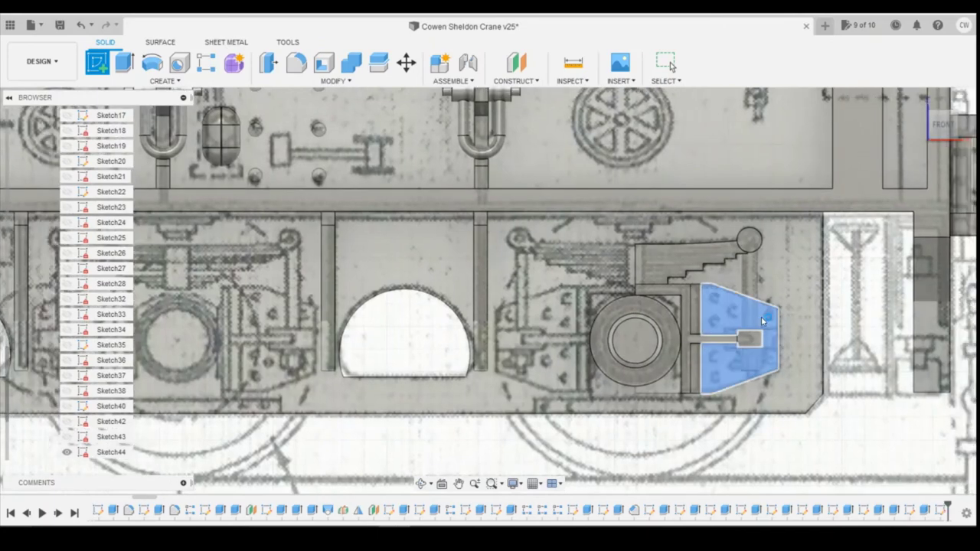
{"action": "left_click", "coordinate": [763, 321]}
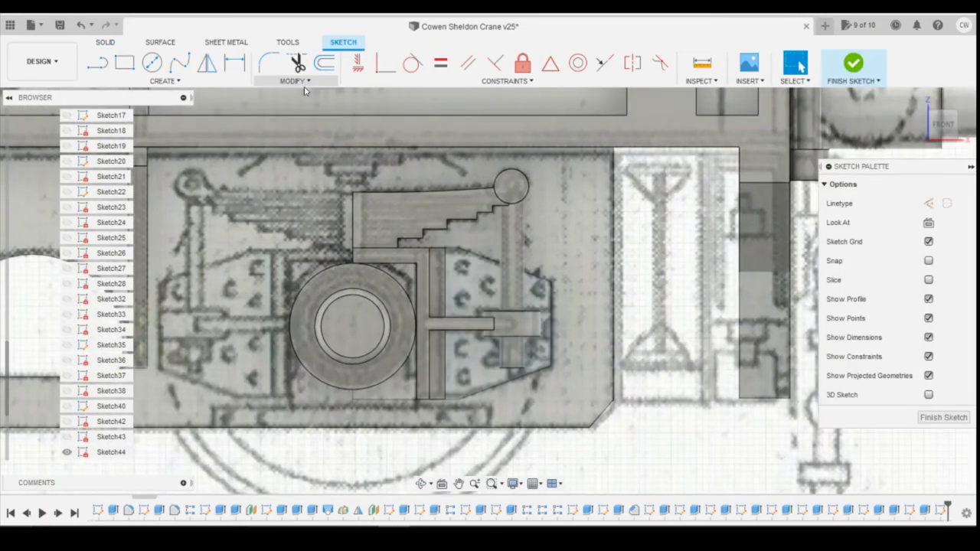
{"action": "left_click", "coordinate": [151, 63]}
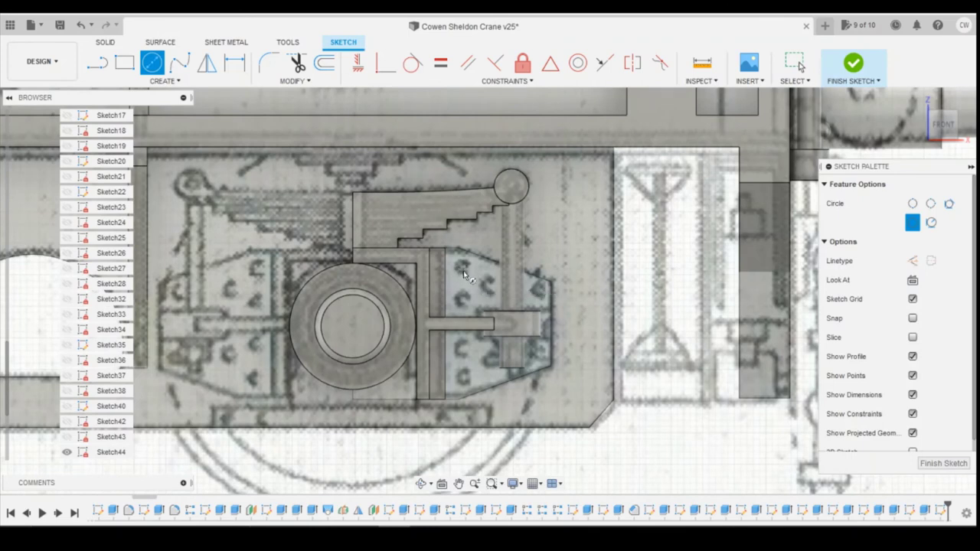
{"action": "left_click", "coordinate": [464, 276]}
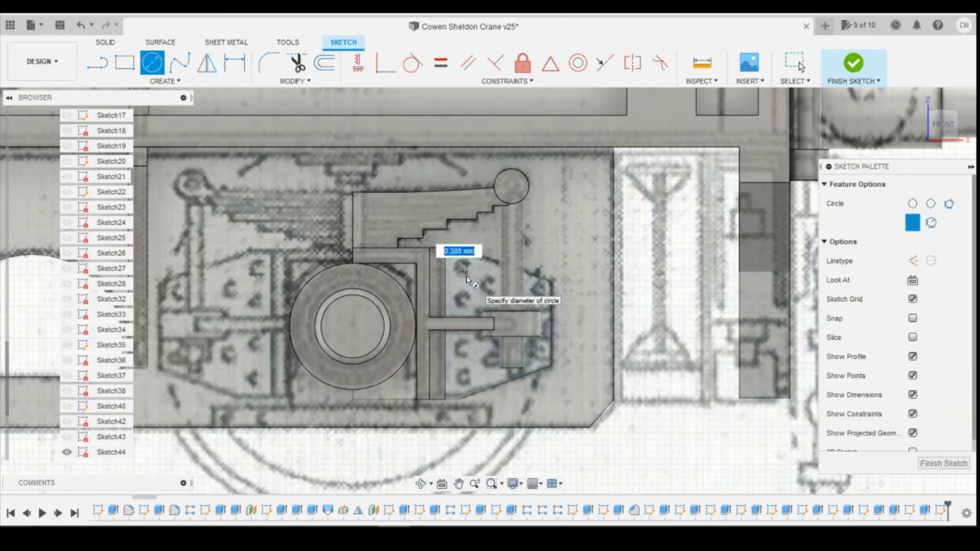
{"action": "left_click", "coordinate": [467, 277]}
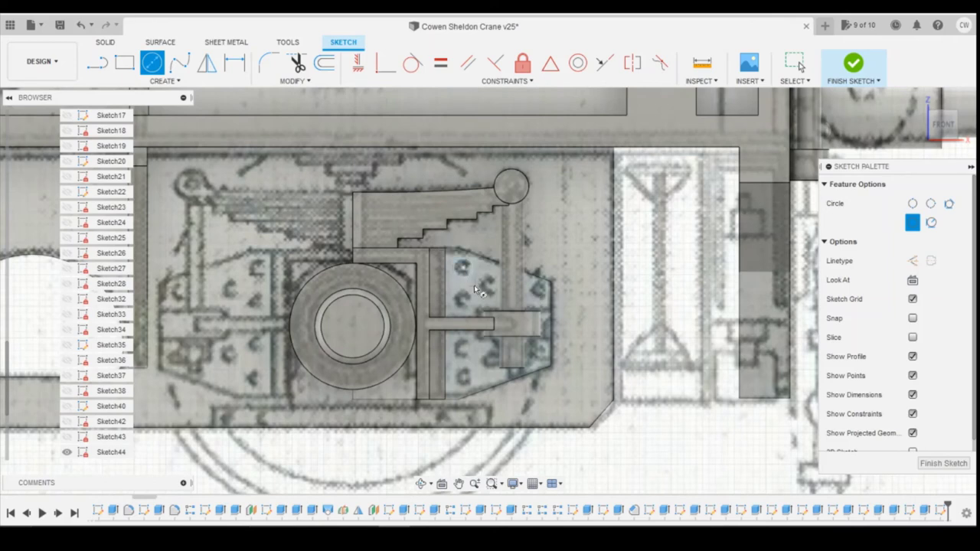
Dimension the rivet circle's centre 0.28 mm horizontally from the plate's inner vertical edge
{"action": "scroll", "coordinate": [477, 287], "scroll_direction": "up", "scroll_amount": 3}
{"action": "key", "text": "d"}
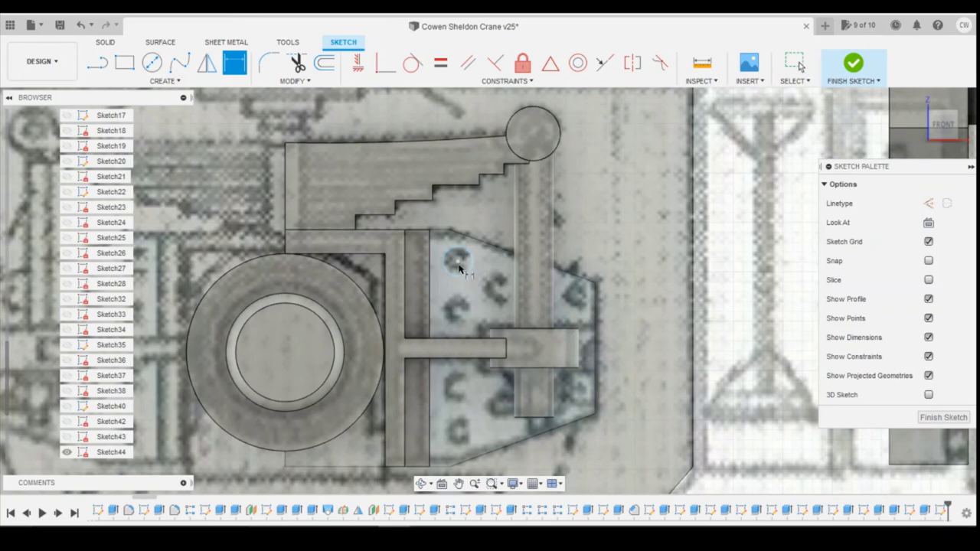
{"action": "left_click", "coordinate": [457, 262]}
{"action": "left_click", "coordinate": [431, 266]}
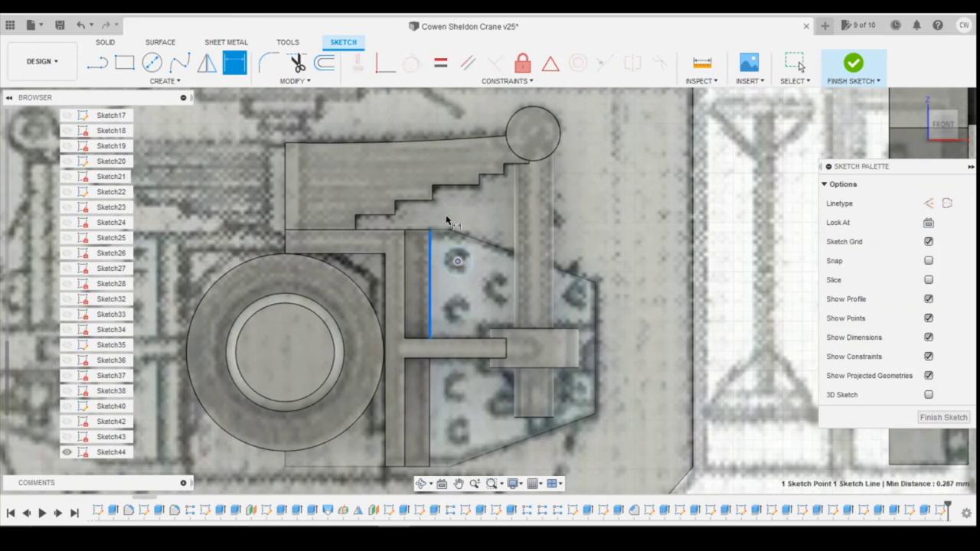
{"action": "left_click", "coordinate": [482, 219]}
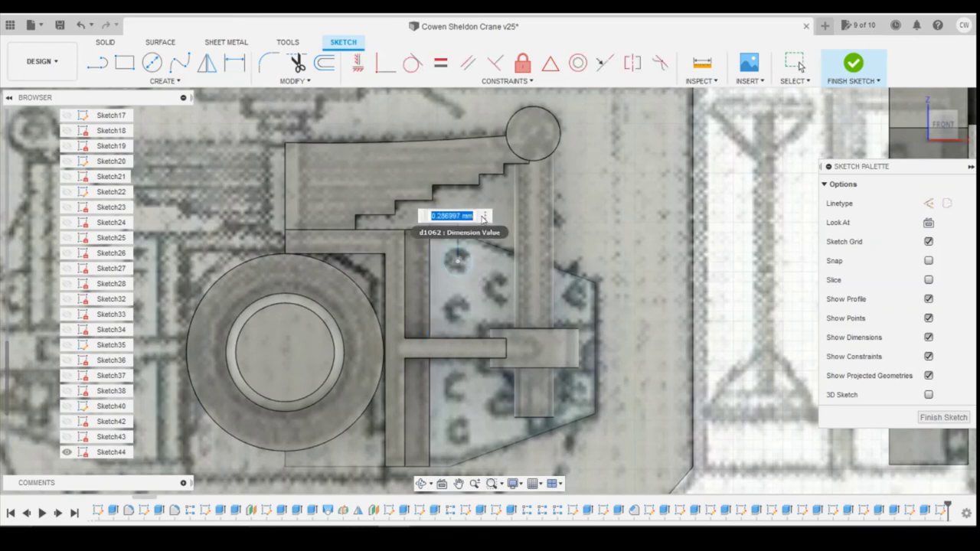
{"action": "type", "text": "0.28"}
{"action": "key", "text": "Return"}
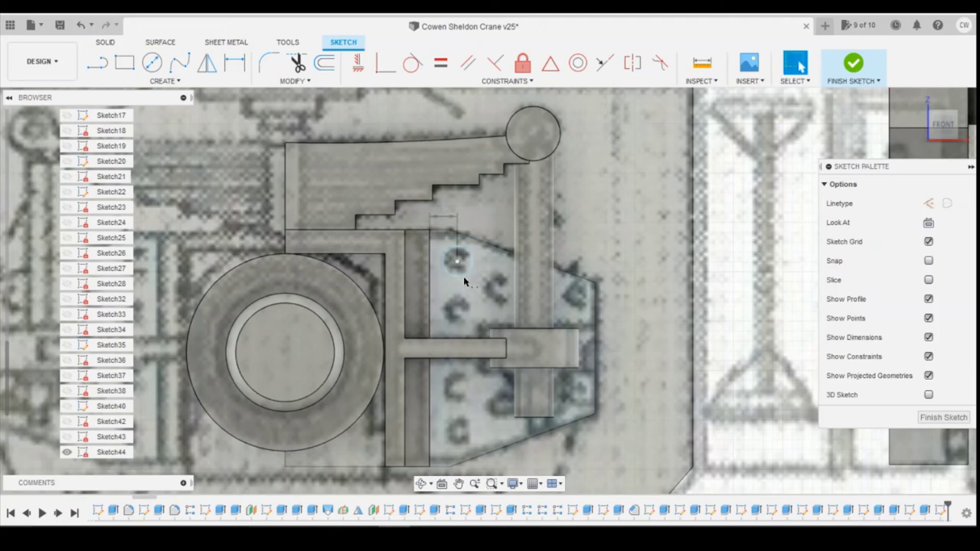
Dimension the rivet circle's centre 0.32 mm vertically below the plate's upper corner point
{"action": "left_click", "coordinate": [456, 261]}
{"action": "left_click", "coordinate": [450, 229]}
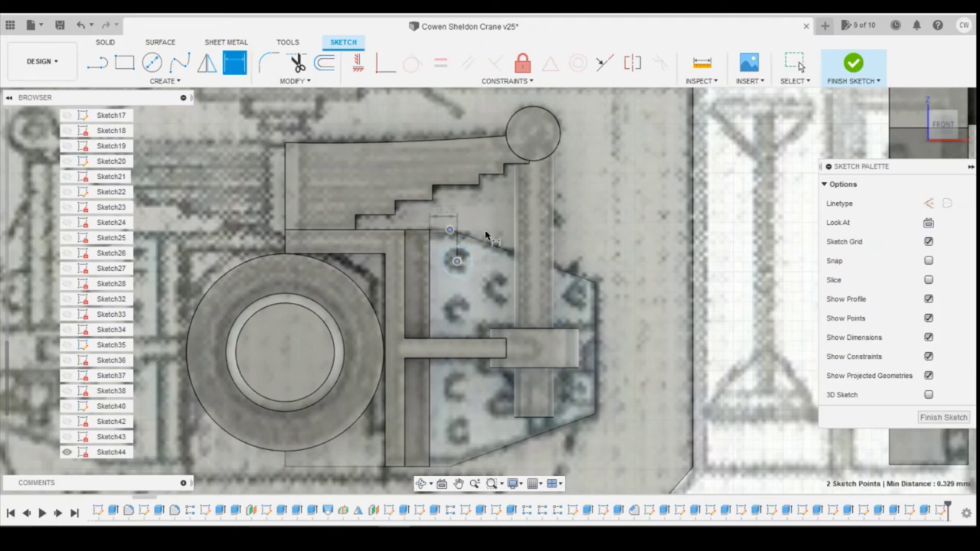
{"action": "left_click", "coordinate": [487, 238]}
{"action": "type", "text": "0."}
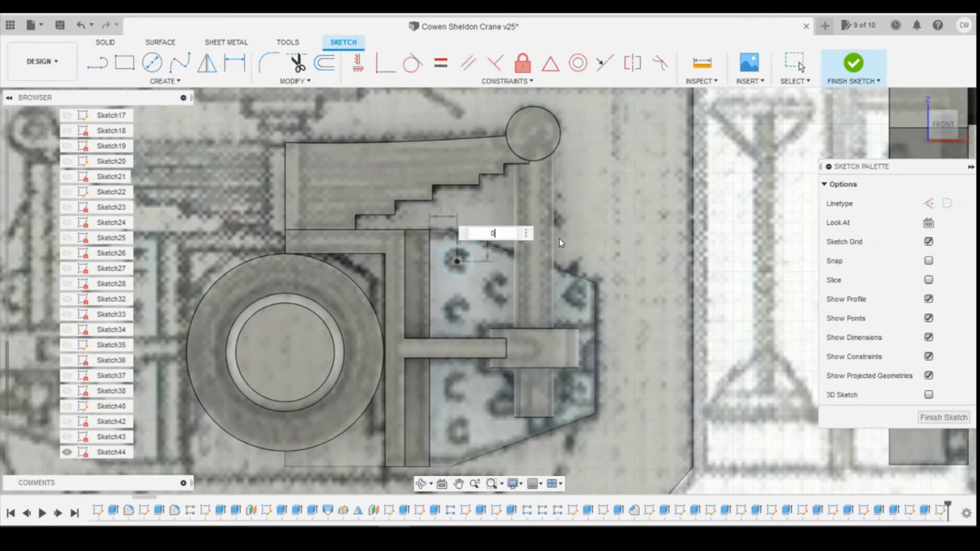
{"action": "type", "text": "32"}
{"action": "key", "text": "Return"}
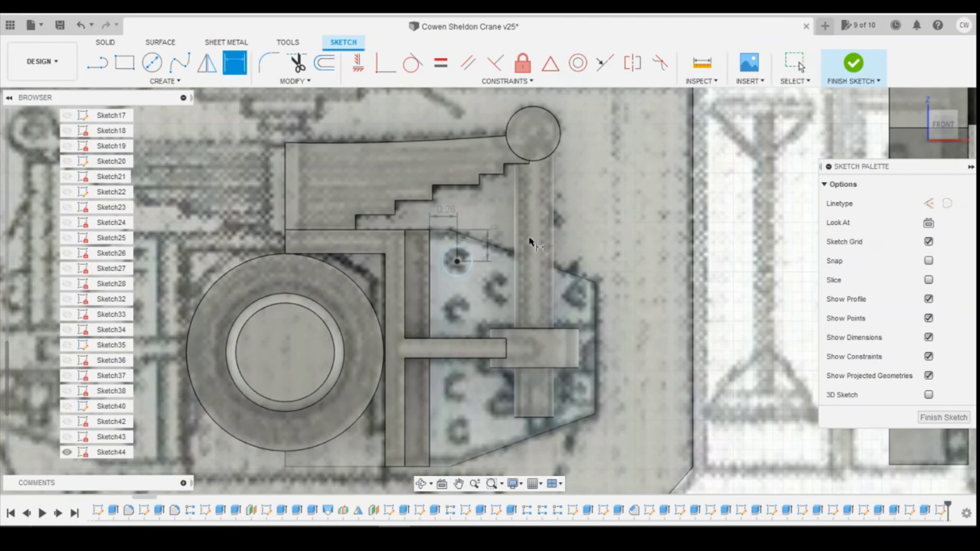
{"action": "scroll", "coordinate": [440, 268], "scroll_direction": "up", "scroll_amount": 2}
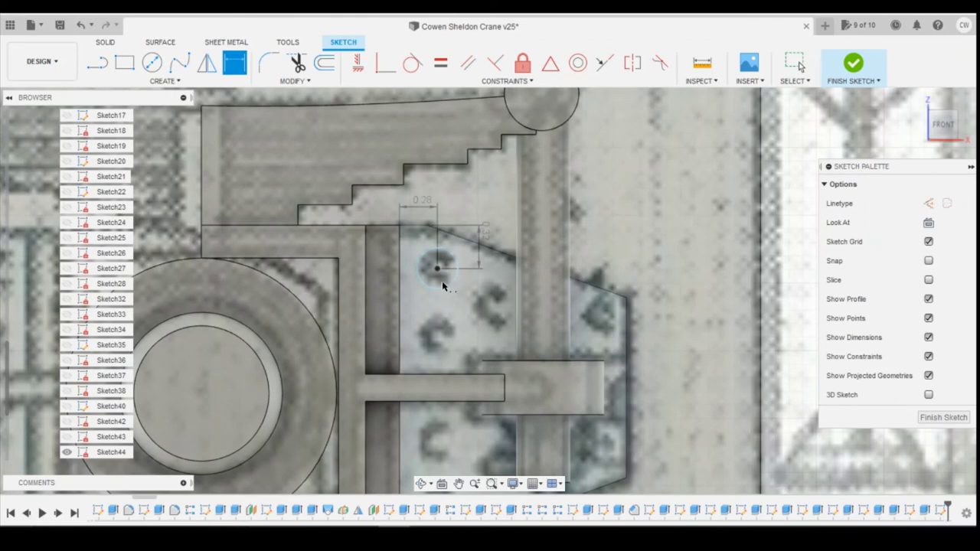
Dimension the diameter of the uppermost inner rivet circle at 0.30 mm
{"action": "left_click", "coordinate": [444, 287]}
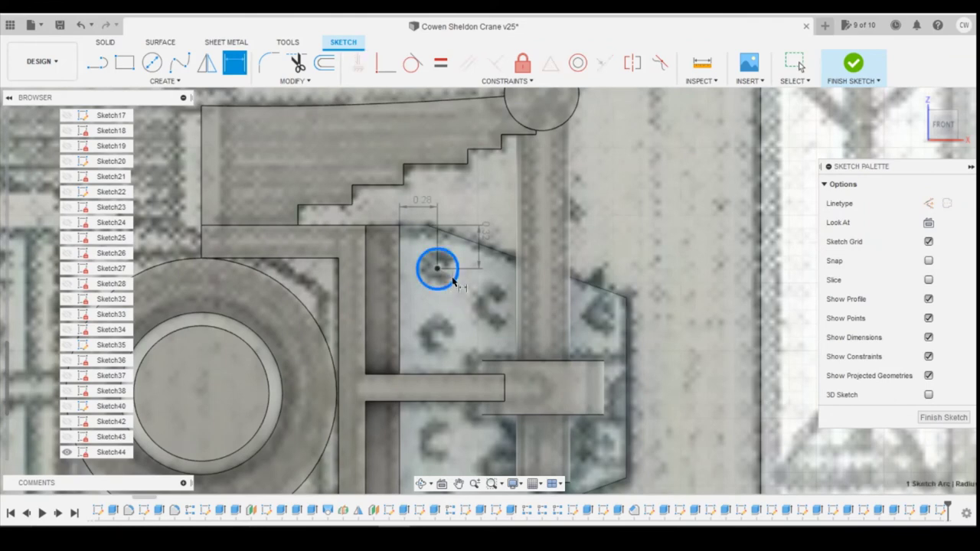
{"action": "left_click", "coordinate": [453, 279]}
{"action": "scroll", "coordinate": [451, 268], "scroll_direction": "up", "scroll_amount": 3}
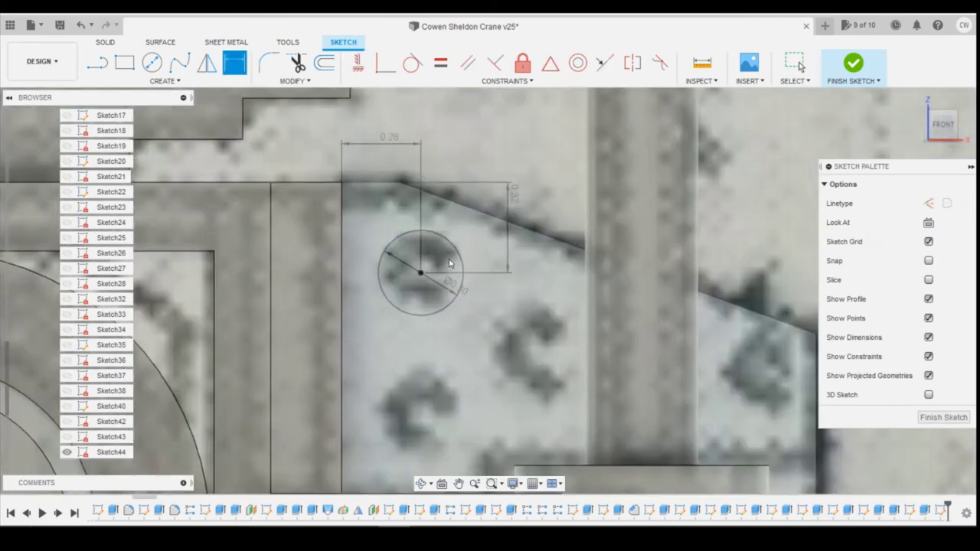
{"action": "key", "text": "Escape"}
Extrude the rivet circle 0.15 mm out from the axlebox plate face
{"action": "right_click", "coordinate": [450, 263]}
{"action": "left_click", "coordinate": [429, 313]}
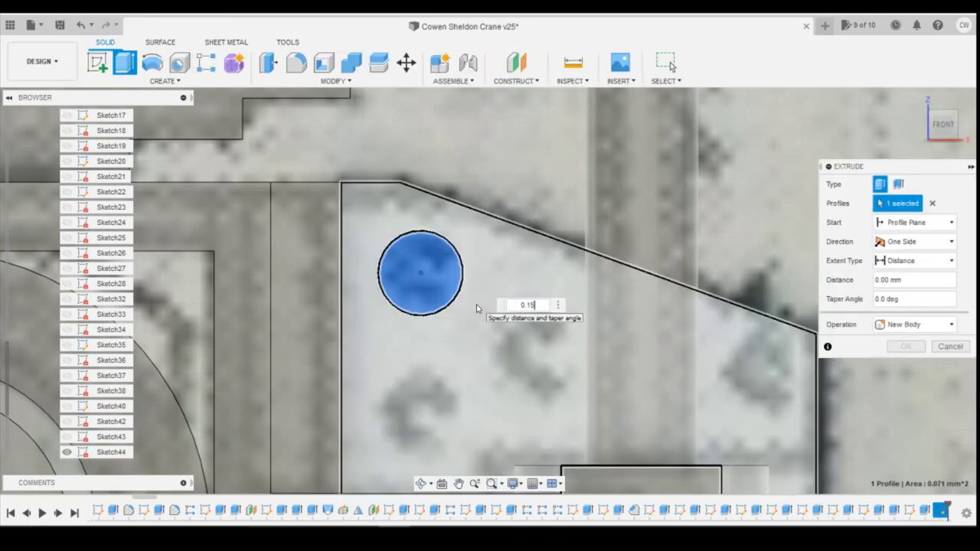
{"action": "type", "text": "0.15"}
{"action": "key", "text": "Return"}
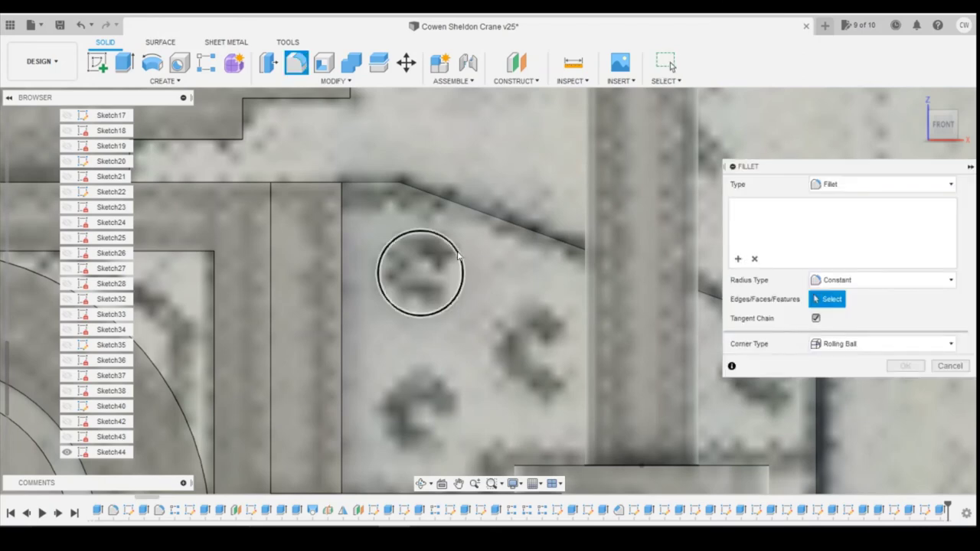
Round the rivet's outer circular edge with a 0.15 mm fillet to form a domed head
{"action": "left_click", "coordinate": [461, 256]}
{"action": "type", "text": "0.15"}
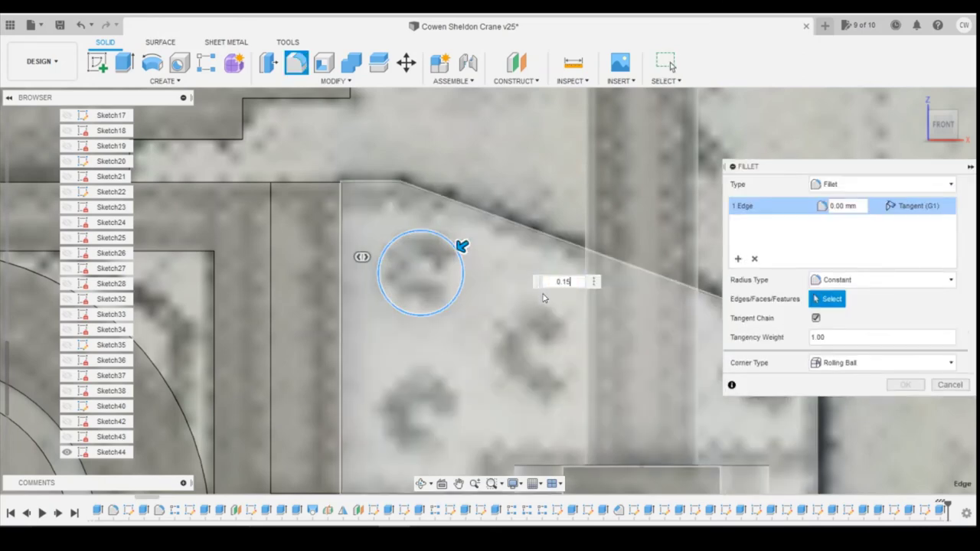
{"action": "key", "text": "Return"}
Begin a rectangular feature pattern of the rivet's extrude and fillet, directed down along the plate's inner vertical edge
{"action": "scroll", "coordinate": [587, 298], "scroll_direction": "down", "scroll_amount": 2}
{"action": "scroll", "coordinate": [563, 220], "scroll_direction": "down", "scroll_amount": 3}
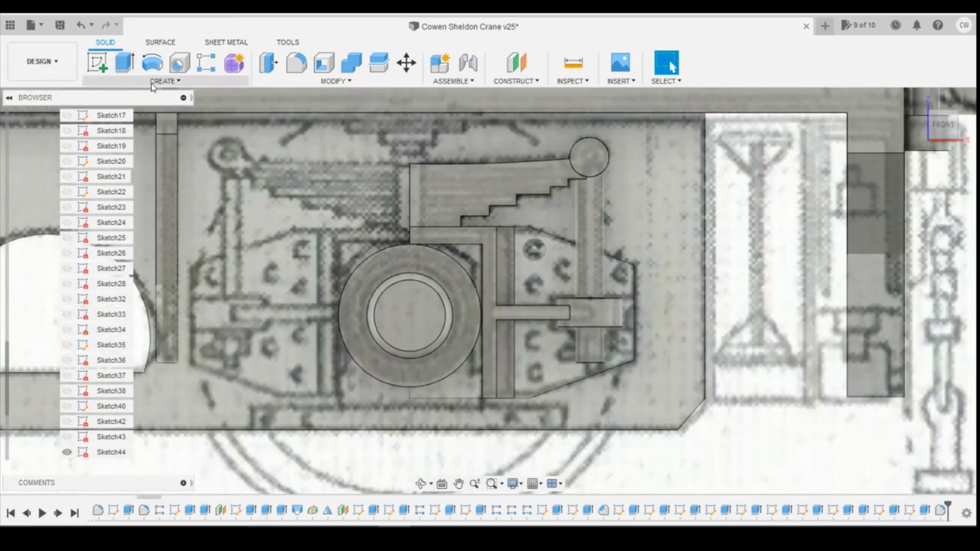
{"action": "left_click", "coordinate": [206, 62]}
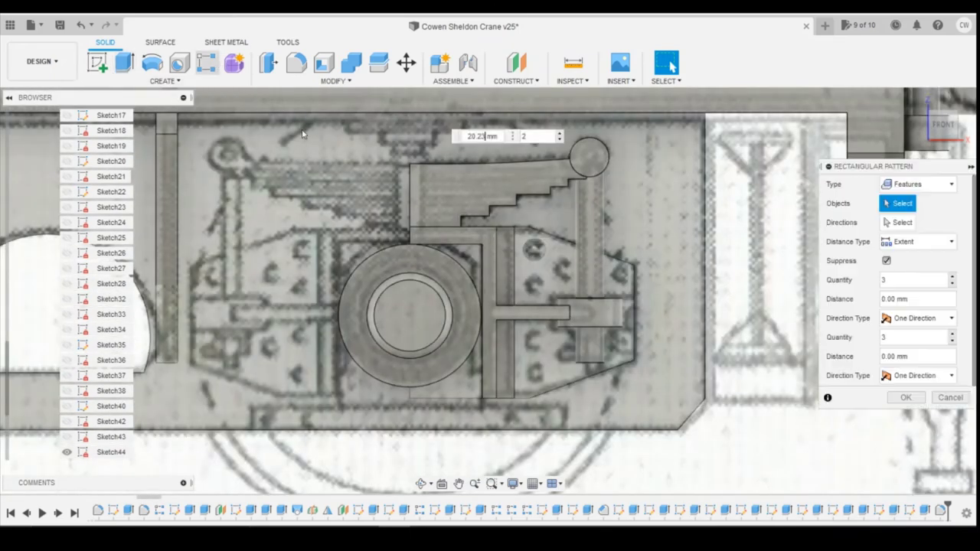
{"action": "left_click", "coordinate": [941, 510]}
{"action": "left_click", "coordinate": [925, 510], "text": "ctrl"}
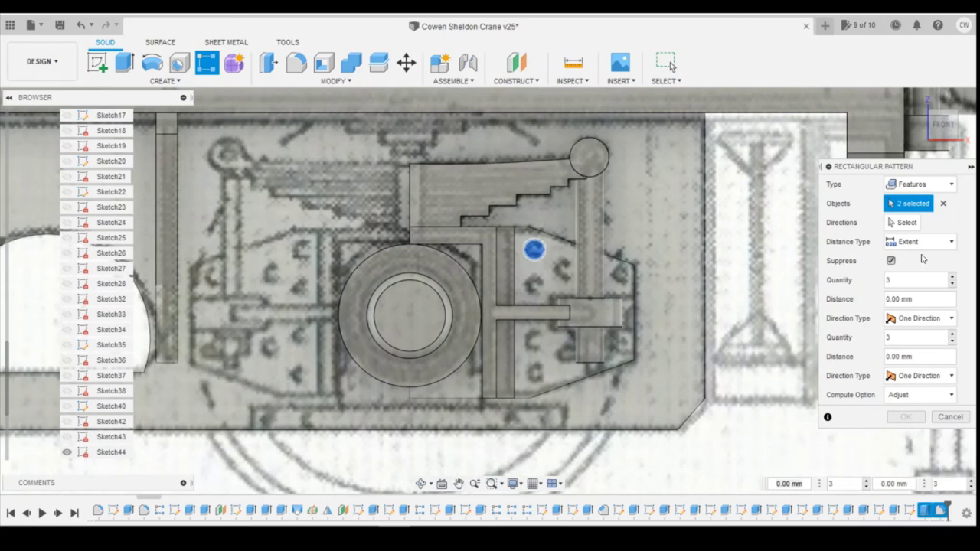
{"action": "left_click", "coordinate": [904, 222]}
{"action": "left_click", "coordinate": [547, 312]}
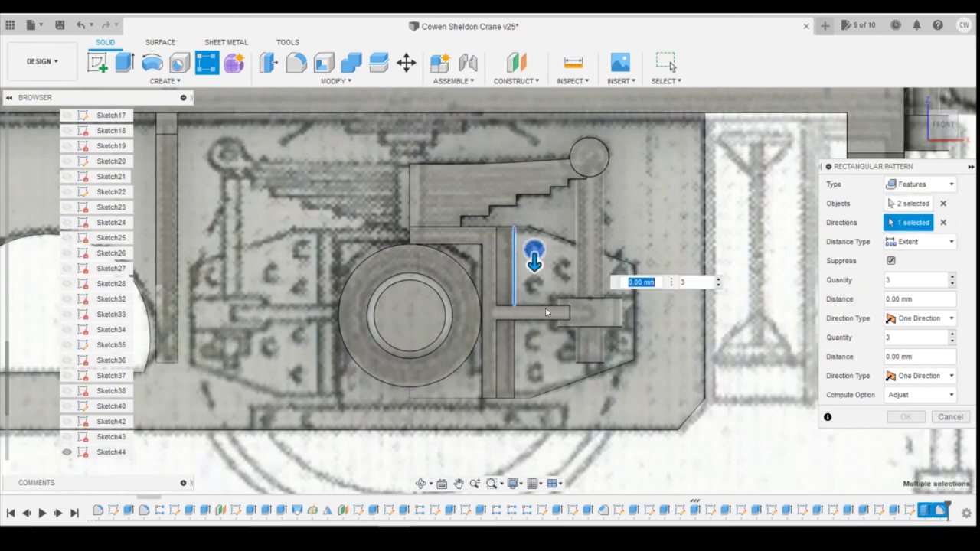
Try spreading the rivet pattern as 4 instances over a 1.60 mm extent
{"action": "key", "text": "Tab"}
{"action": "key", "text": "Tab"}
{"action": "key", "text": "Tab"}
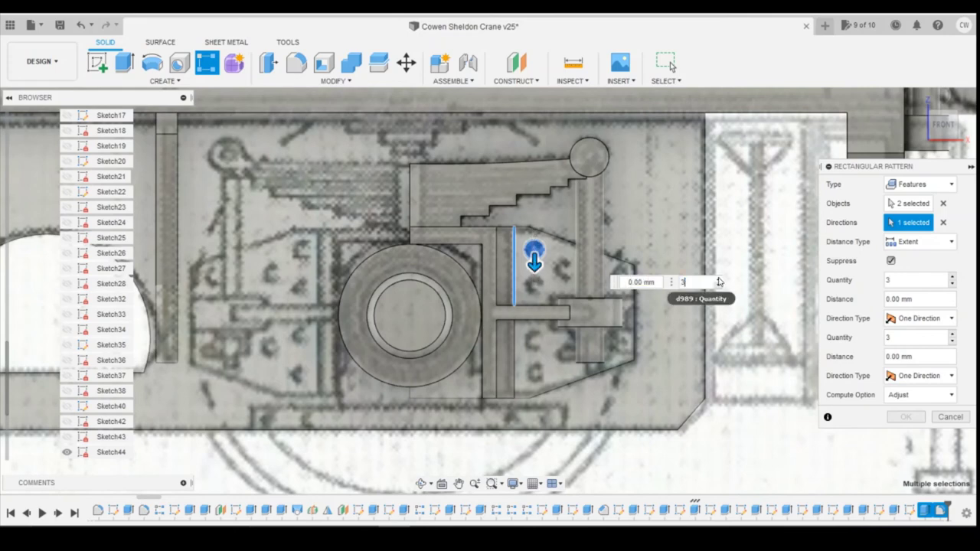
{"action": "type", "text": "4"}
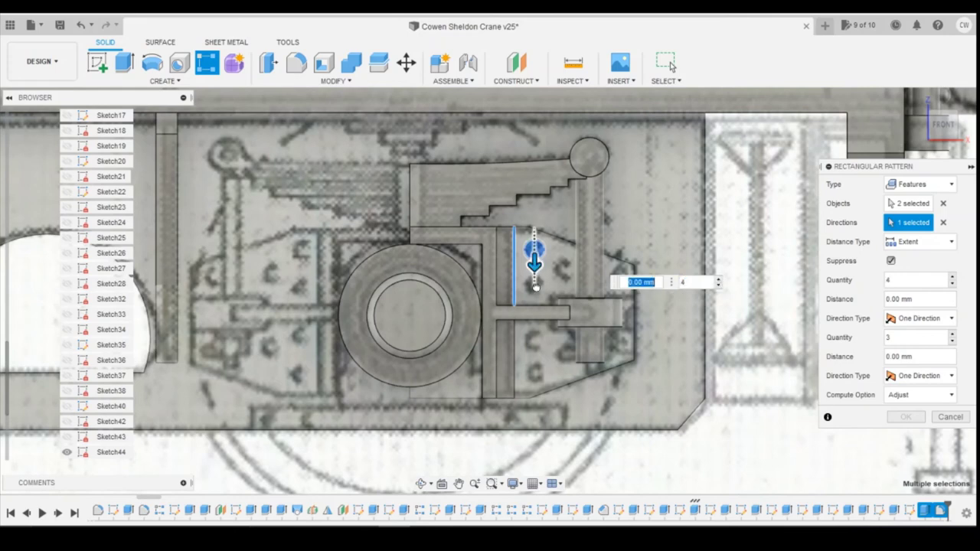
{"action": "left_click_drag", "start_coordinate": [534, 264], "coordinate": [536, 360]}
{"action": "scroll", "coordinate": [541, 389], "scroll_direction": "up", "scroll_amount": 3}
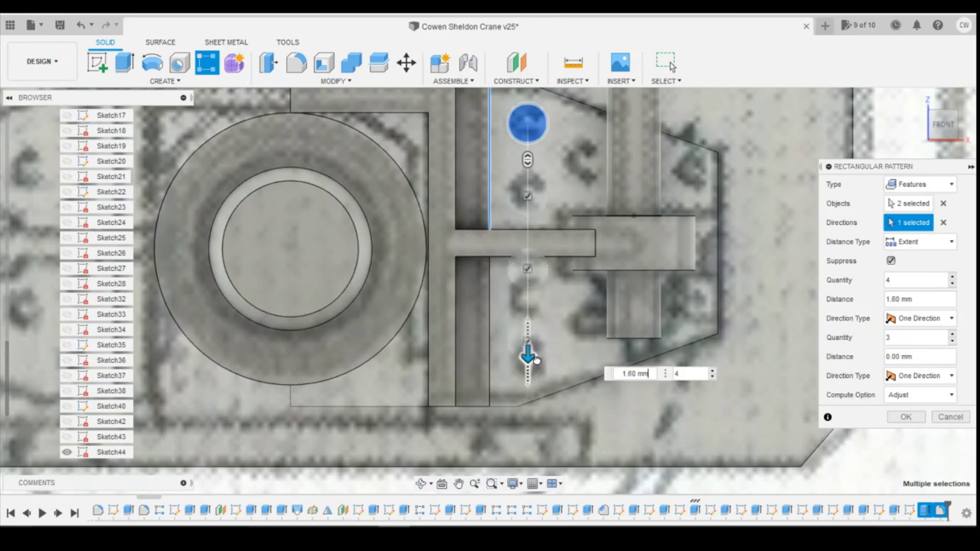
Set the rivet pattern to 2 instances over a 0.50 mm extent and create it
{"action": "key", "text": "Tab"}
{"action": "type", "text": "2"}
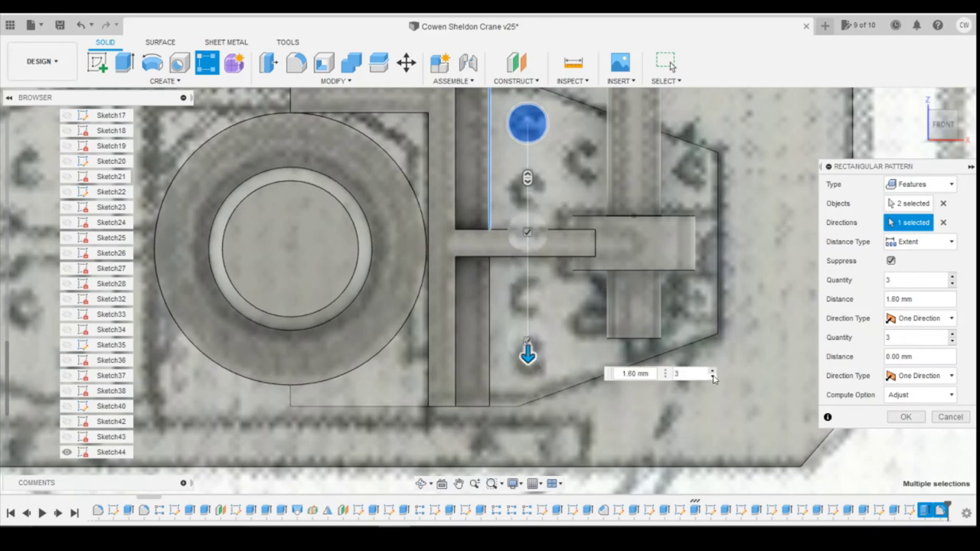
{"action": "left_click_drag", "start_coordinate": [528, 353], "coordinate": [530, 206]}
{"action": "key", "text": "Tab"}
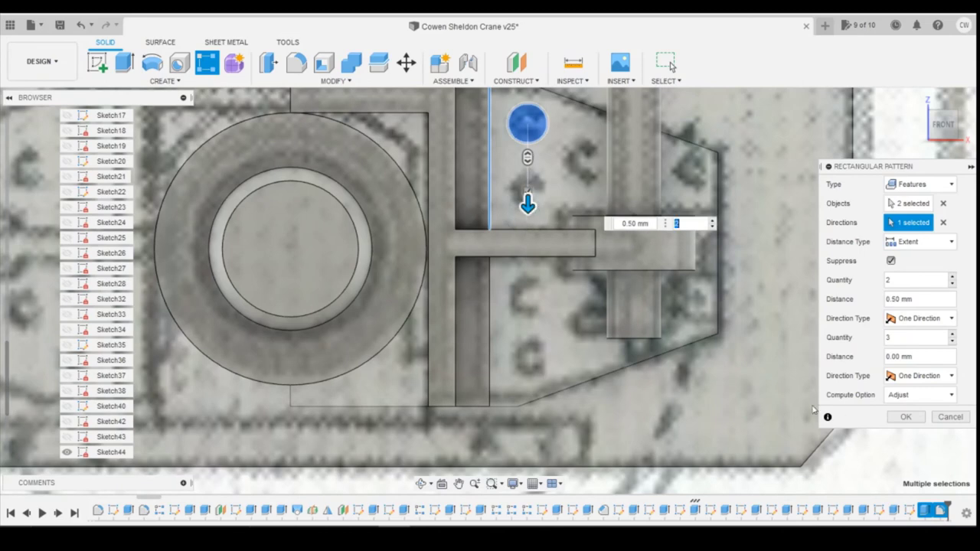
{"action": "left_click", "coordinate": [906, 417]}
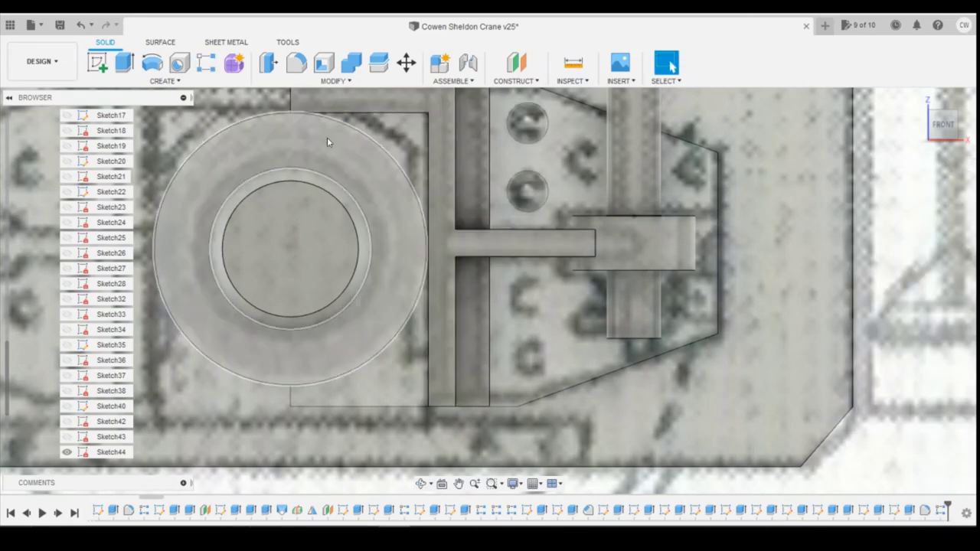
Begin a second rectangular pattern of the rivet's extrude, fillet and first pattern, directed along the plate's lower inner vertical edge
{"action": "left_click", "coordinate": [200, 71]}
{"action": "left_click", "coordinate": [944, 517]}
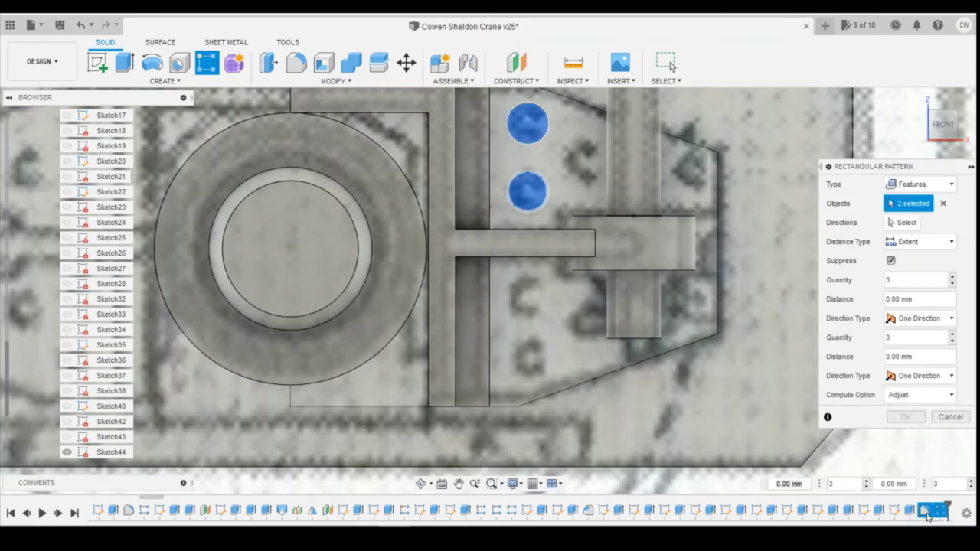
{"action": "left_click", "coordinate": [926, 515]}
{"action": "left_click", "coordinate": [911, 513], "text": "ctrl"}
{"action": "left_click", "coordinate": [940, 512], "text": "ctrl"}
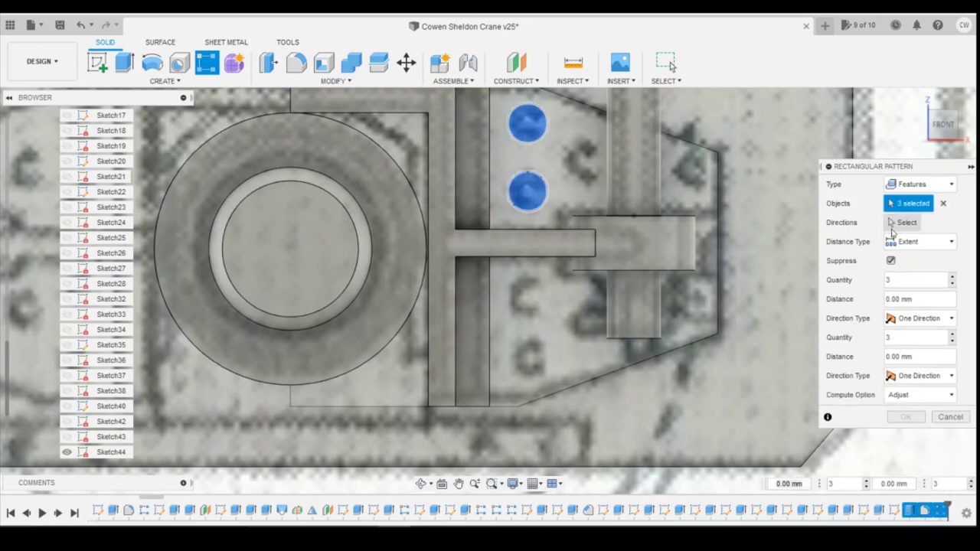
{"action": "left_click", "coordinate": [903, 222]}
{"action": "left_click", "coordinate": [489, 314]}
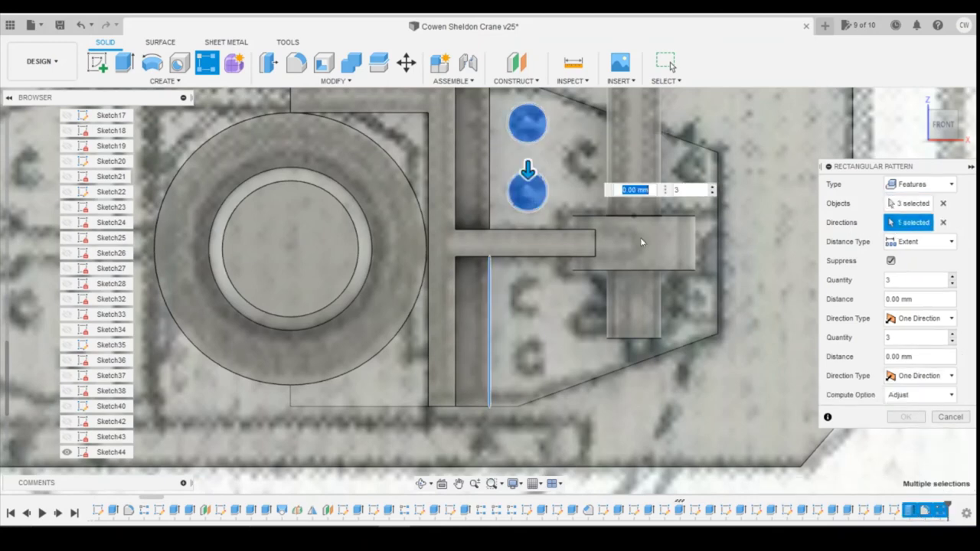
Set the rivet pair's pattern to 2 instances over a 1.25 mm extent, matching the lower reference rivets, and create it
{"action": "left_click_drag", "start_coordinate": [527, 170], "coordinate": [528, 348]}
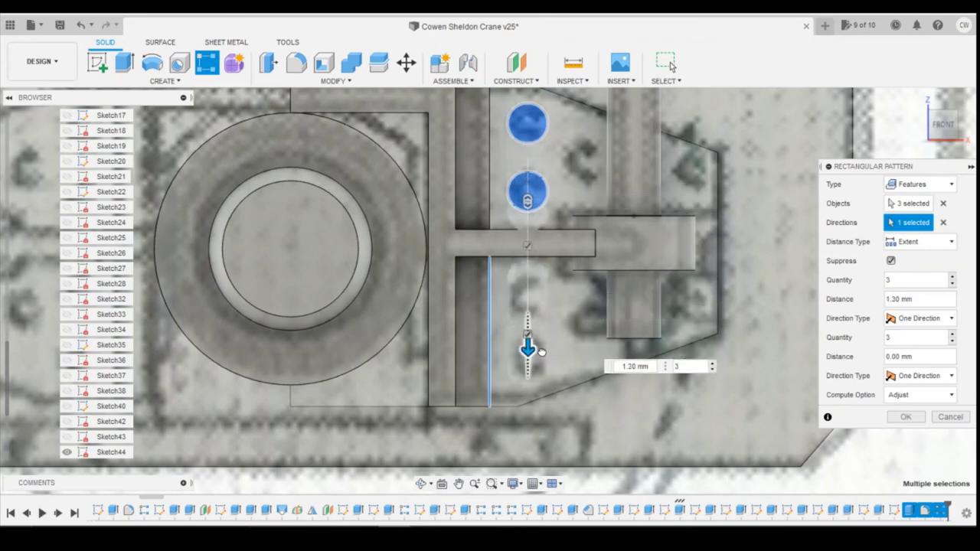
{"action": "key", "text": "Tab"}
{"action": "key", "text": "Down"}
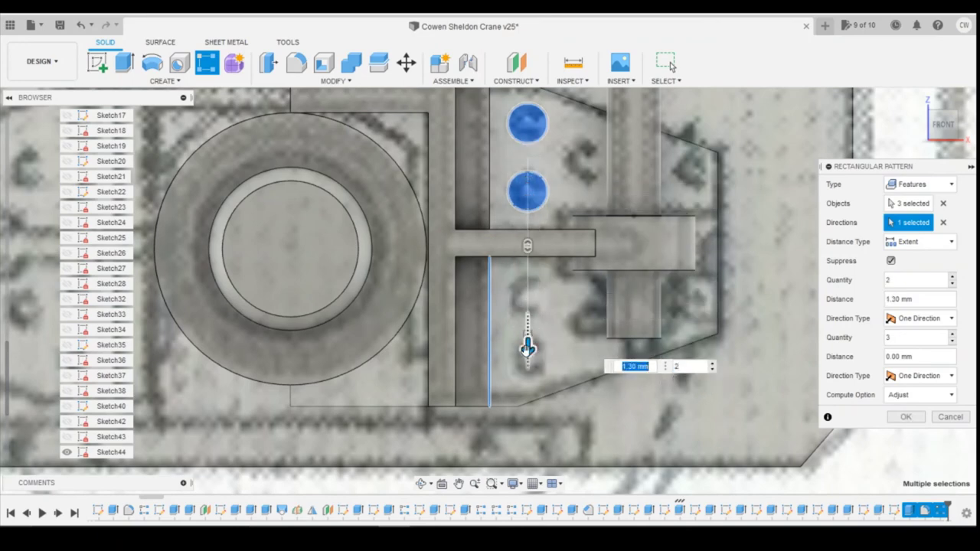
{"action": "key", "text": "Tab"}
{"action": "left_click_drag", "start_coordinate": [528, 346], "coordinate": [521, 327]}
{"action": "scroll", "coordinate": [532, 341], "scroll_direction": "up", "scroll_amount": 3}
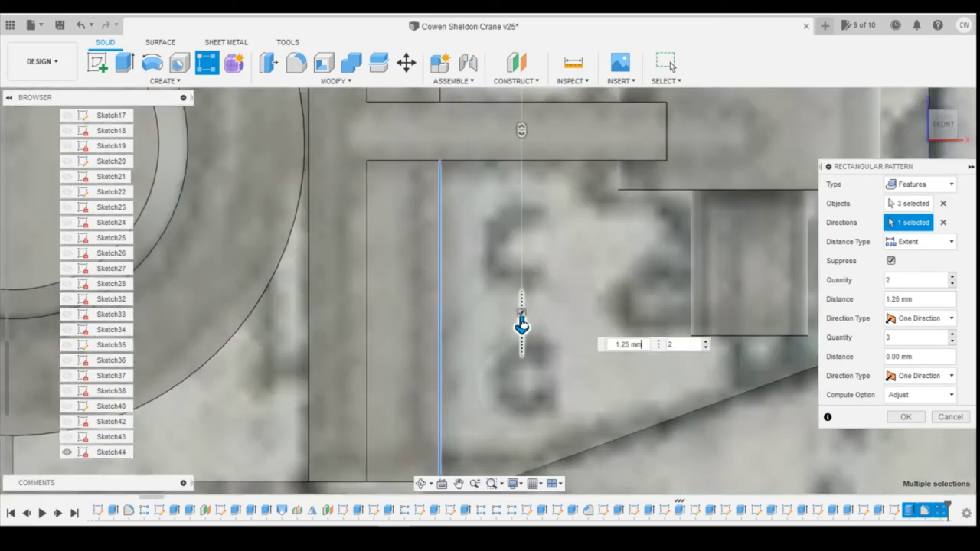
{"action": "key", "text": "Return"}
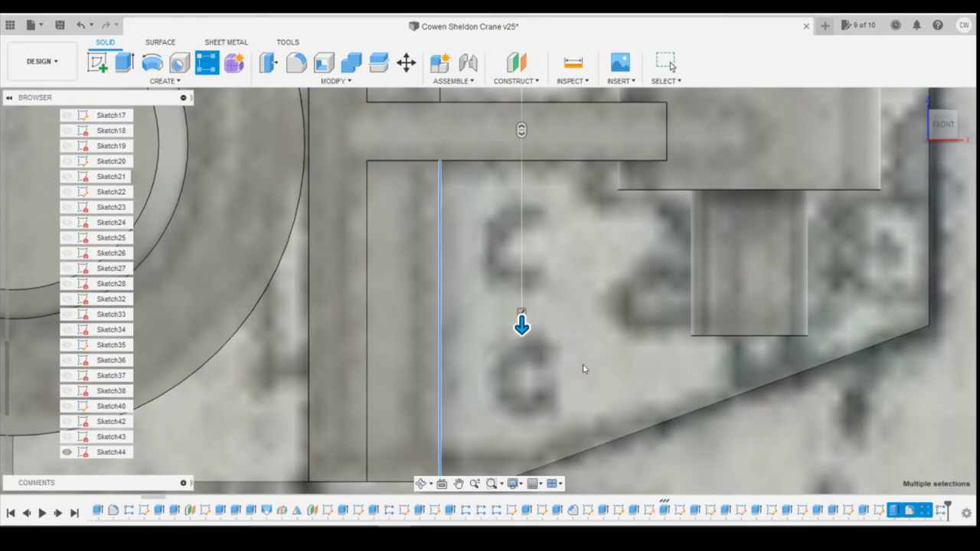
Start a sketch on the axlebox plate face and draw a circle about 0.3 mm in diameter over the upper outer rivet
{"action": "scroll", "coordinate": [788, 348], "scroll_direction": "down", "scroll_amount": 10}
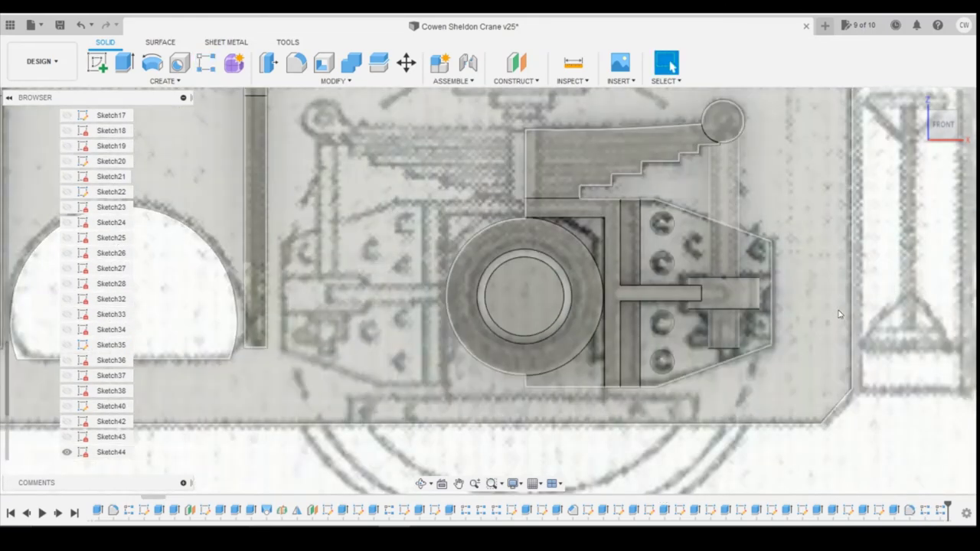
{"action": "scroll", "coordinate": [793, 241], "scroll_direction": "up", "scroll_amount": 3}
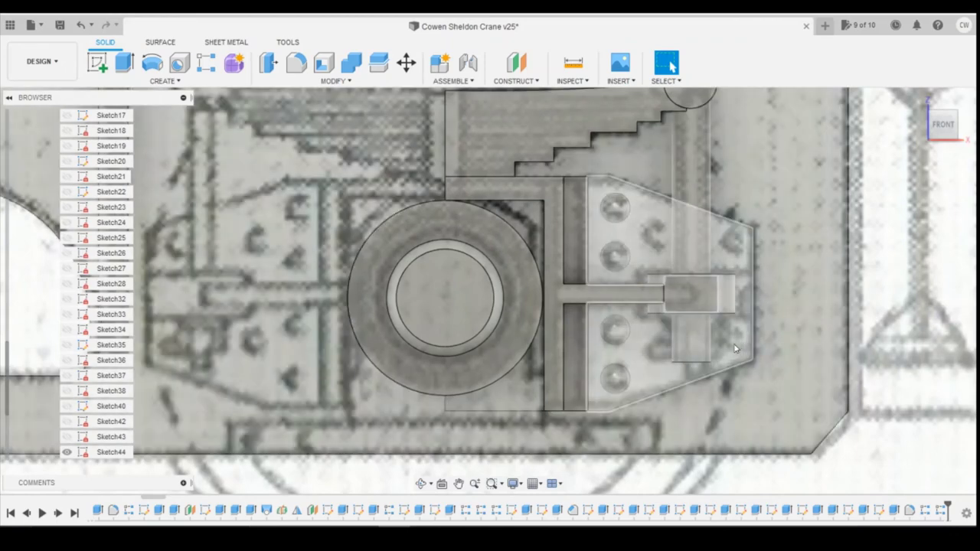
{"action": "left_click", "coordinate": [99, 68]}
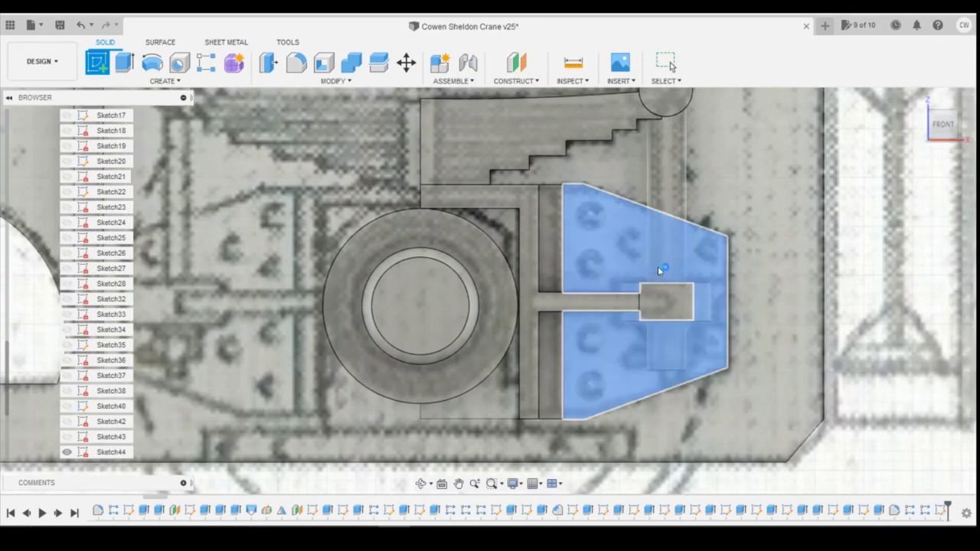
{"action": "left_click", "coordinate": [658, 267]}
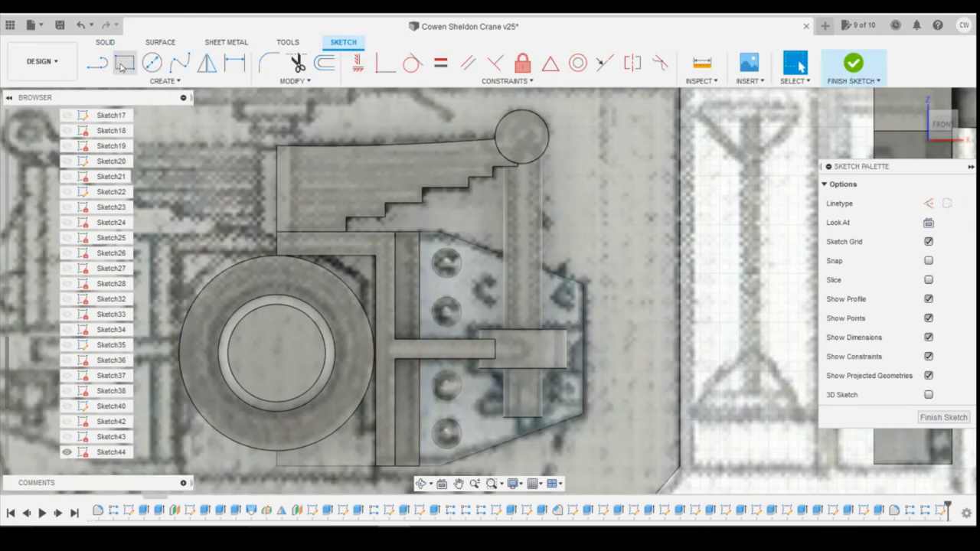
{"action": "left_click", "coordinate": [151, 63]}
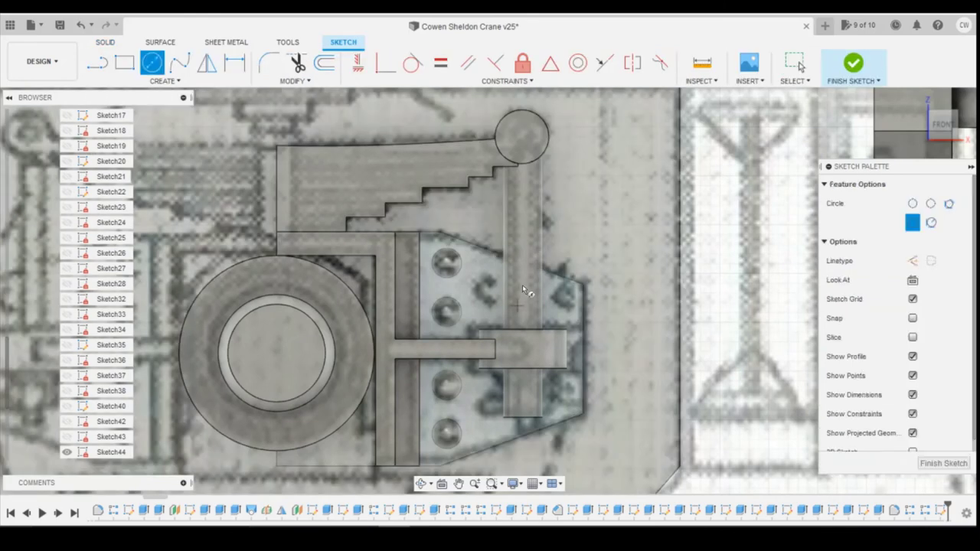
{"action": "left_click", "coordinate": [567, 301]}
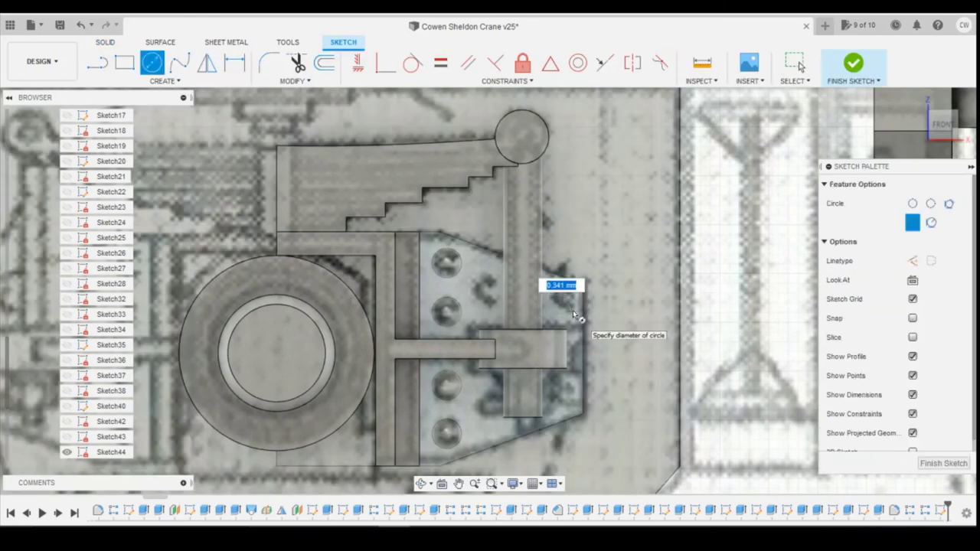
{"action": "type", "text": "6"}
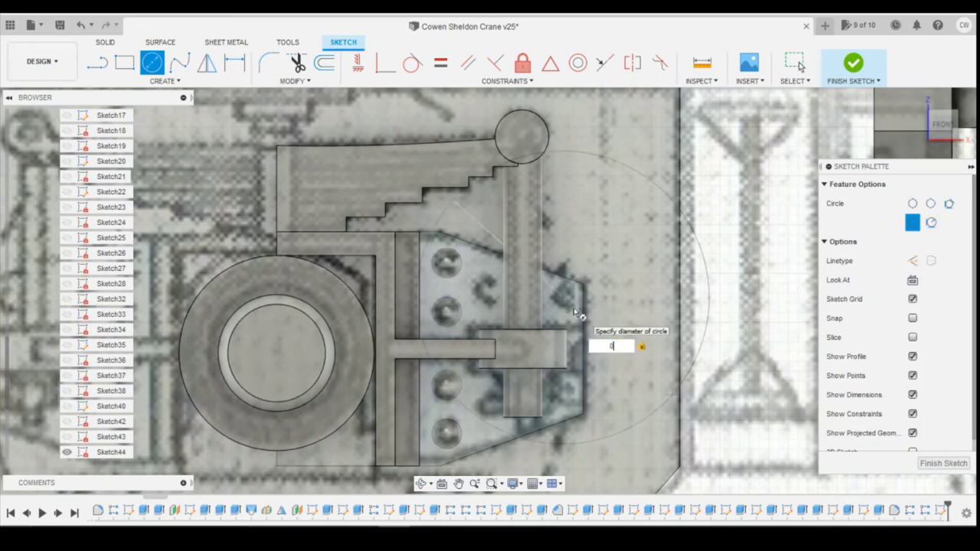
{"action": "key", "text": "Return"}
{"action": "key", "text": "Escape"}
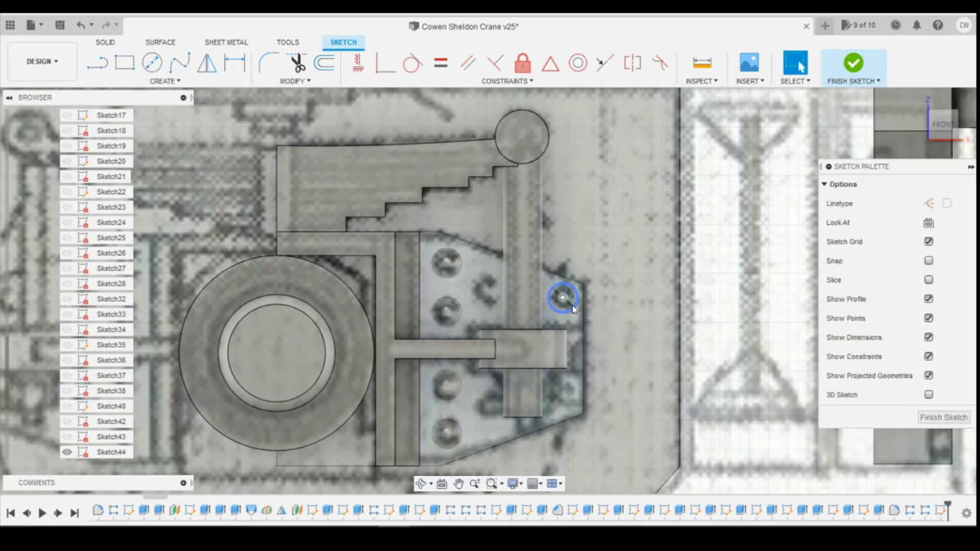
Dimension the outer rivet circle's centre 0.20 mm horizontally from the plate's outer vertical edge
{"action": "key", "text": "d"}
{"action": "left_click", "coordinate": [563, 299]}
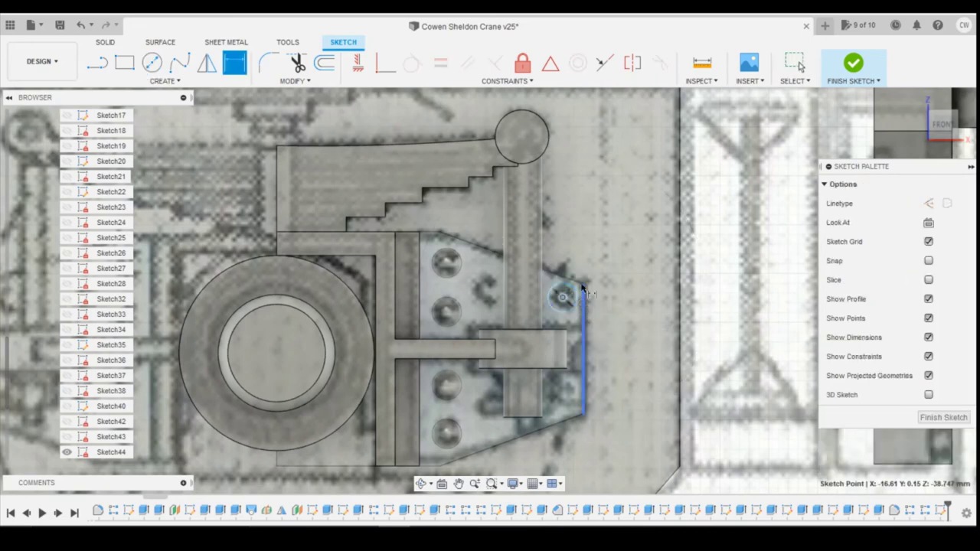
{"action": "left_click", "coordinate": [583, 306]}
{"action": "left_click", "coordinate": [582, 239]}
{"action": "type", "text": "0."}
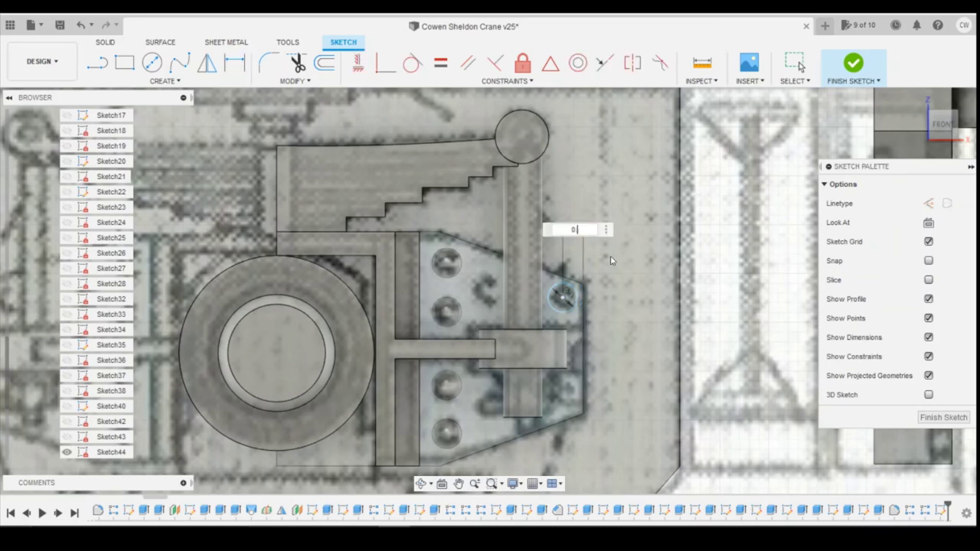
{"action": "type", "text": "2"}
{"action": "key", "text": "Return"}
Dimension the outer rivet circle's centre 0.15 mm vertically below the plate's upper outer corner point
{"action": "left_click", "coordinate": [564, 297]}
{"action": "left_click", "coordinate": [584, 285]}
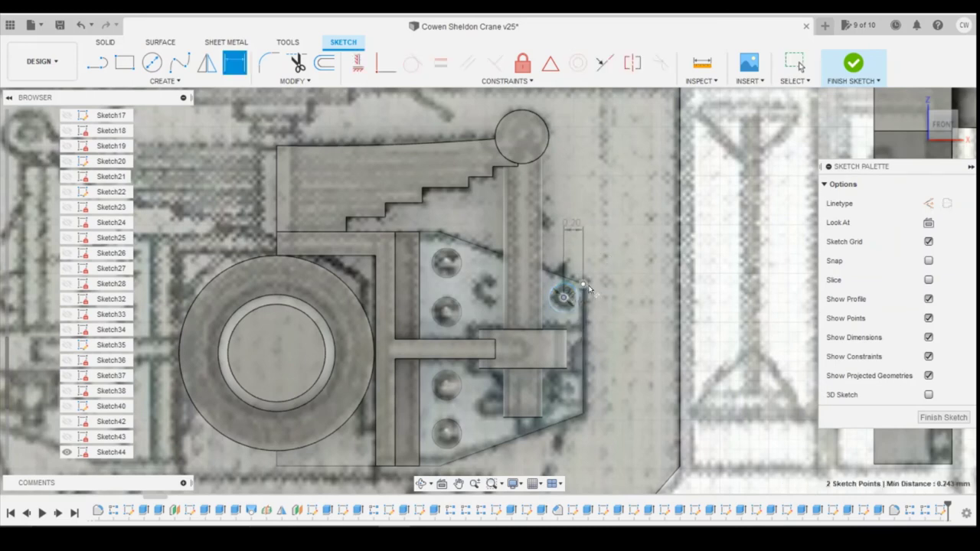
{"action": "left_click", "coordinate": [632, 298]}
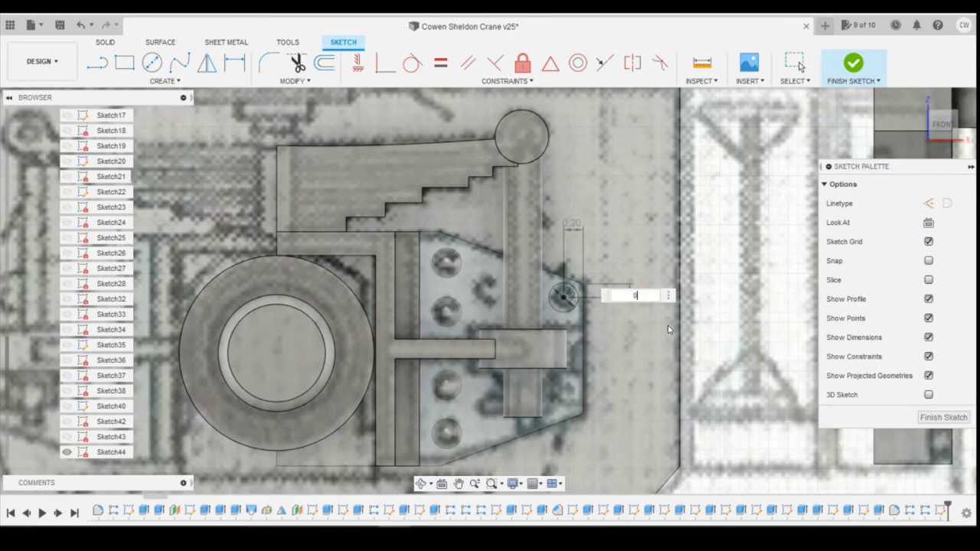
{"action": "type", "text": "0.1"}
{"action": "key", "text": "Return"}
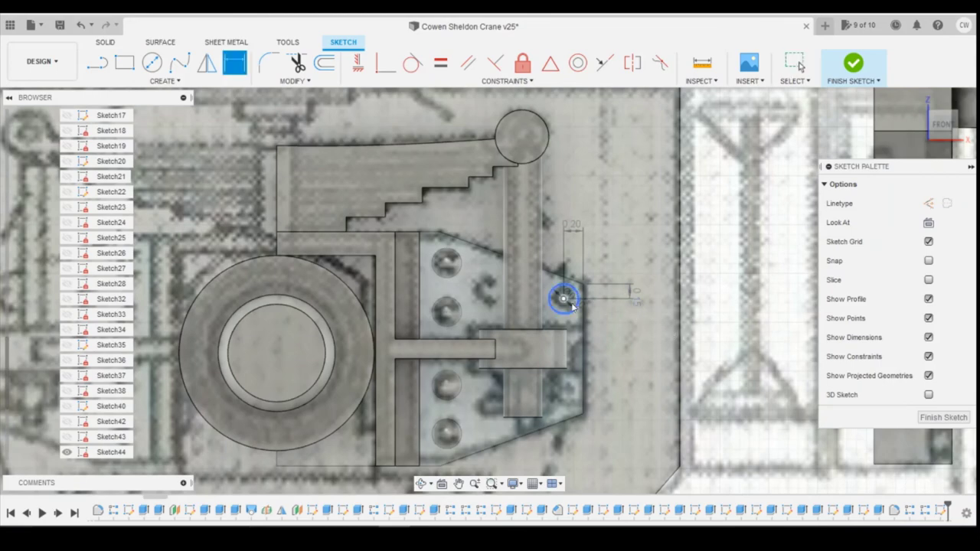
Extrude the upper outer rivet circle outward from the axlebox plate
{"action": "key", "text": "Escape"}
{"action": "scroll", "coordinate": [570, 299], "scroll_direction": "up", "scroll_amount": 5}
{"action": "left_click", "coordinate": [575, 282]}
{"action": "right_click", "coordinate": [575, 281]}
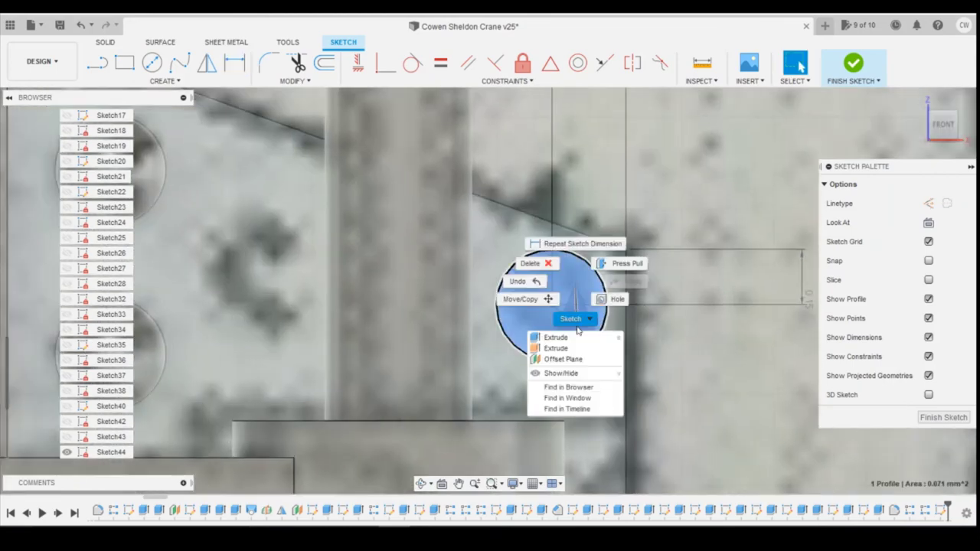
{"action": "left_click", "coordinate": [579, 336]}
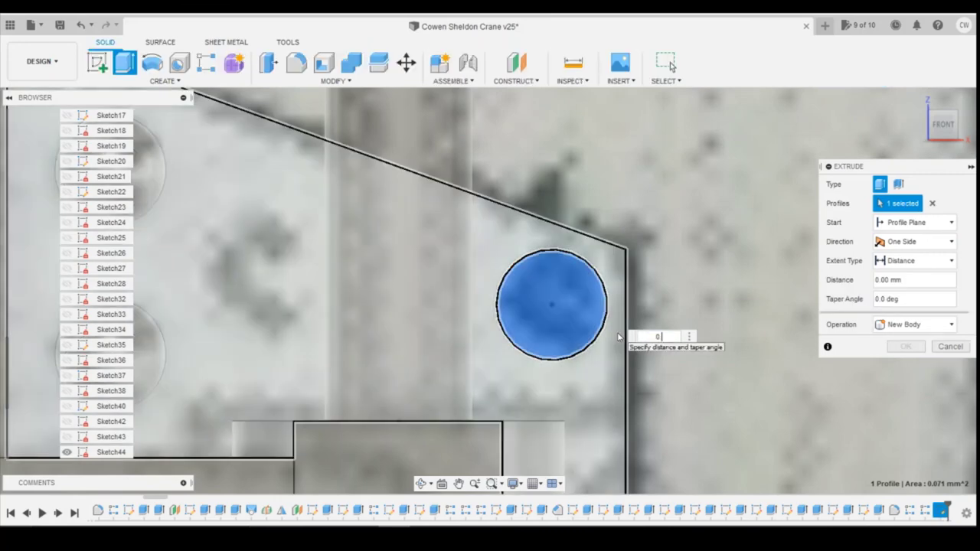
{"action": "key", "text": "Return"}
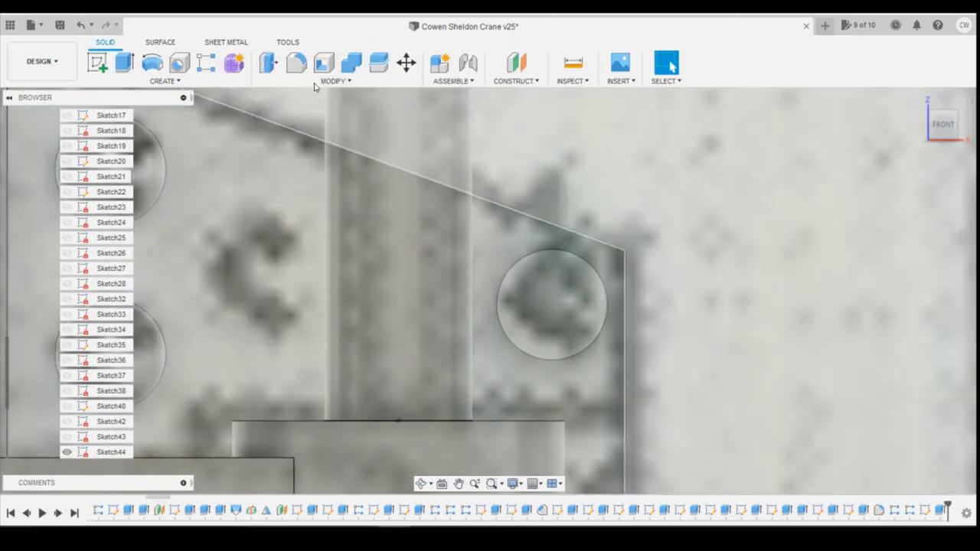
Fillet the circular front edge of the upper outer rivet to dome its head
{"action": "left_click", "coordinate": [305, 66]}
{"action": "left_click", "coordinate": [297, 63]}
{"action": "left_click", "coordinate": [595, 264]}
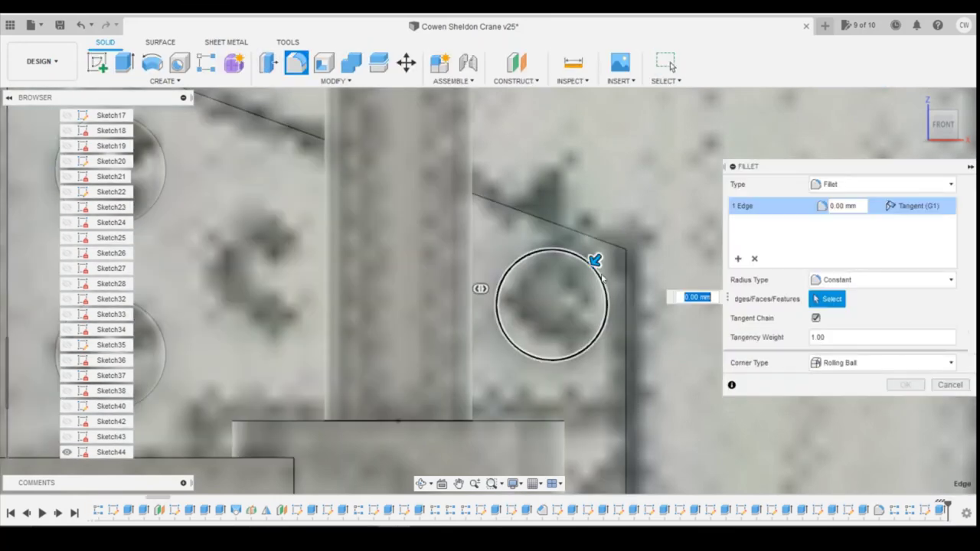
{"action": "key", "text": "Escape"}
{"action": "scroll", "coordinate": [616, 274], "scroll_direction": "down", "scroll_amount": 3}
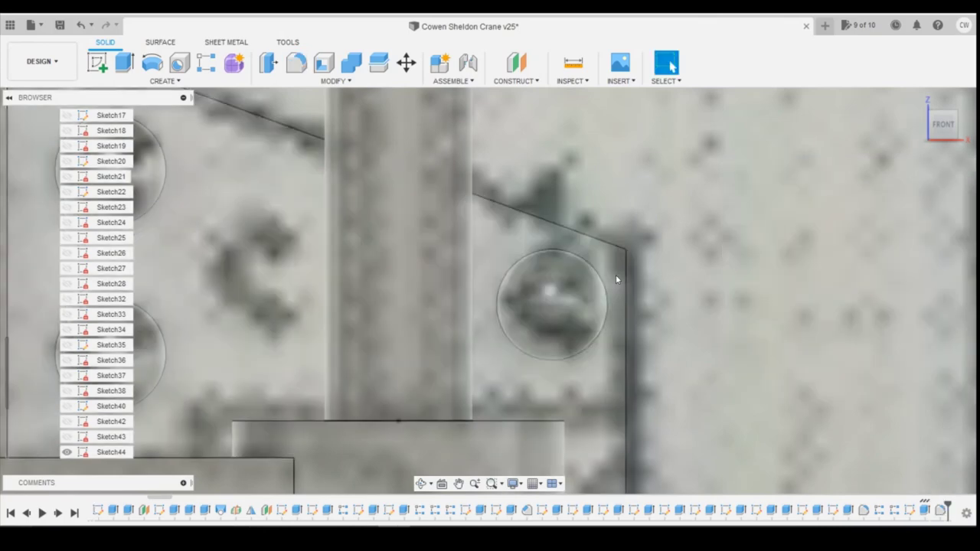
Pattern the outer rivet's extrude and fillet along the plate's outer vertical edge, with 2 instances over a 1.00 mm extent
{"action": "scroll", "coordinate": [625, 243], "scroll_direction": "down", "scroll_amount": 2}
{"action": "left_click", "coordinate": [206, 62]}
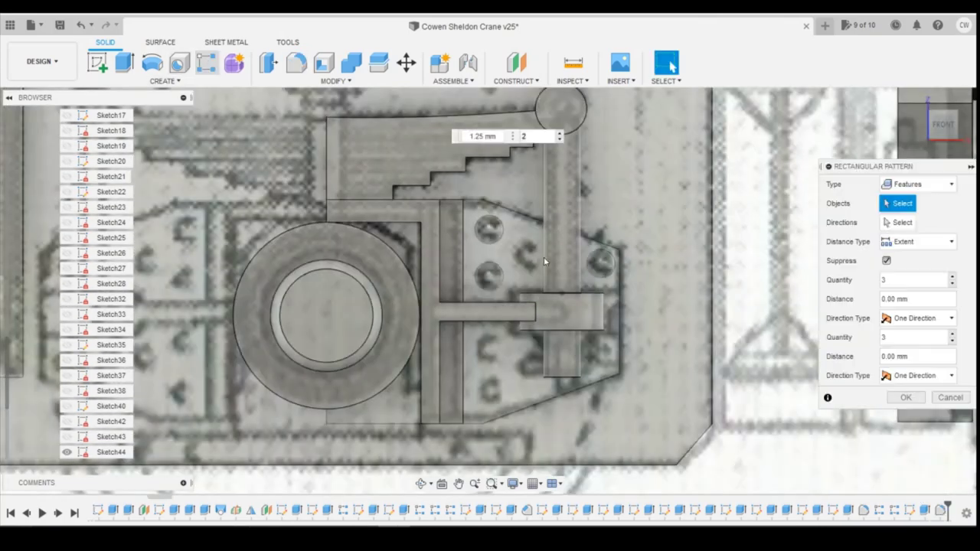
{"action": "left_click", "coordinate": [940, 512]}
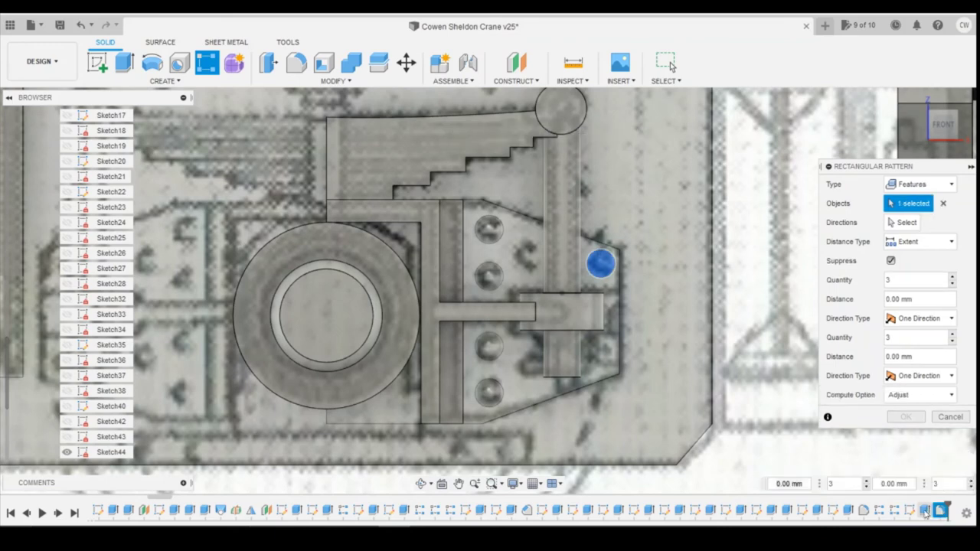
{"action": "left_click", "coordinate": [925, 511]}
{"action": "left_click", "coordinate": [909, 223]}
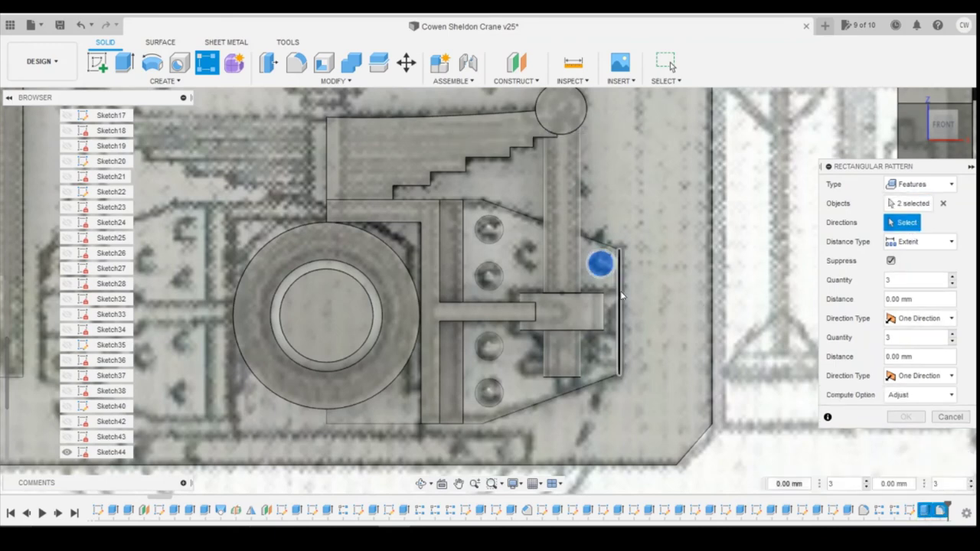
{"action": "left_click", "coordinate": [625, 300]}
{"action": "left_click", "coordinate": [783, 299]}
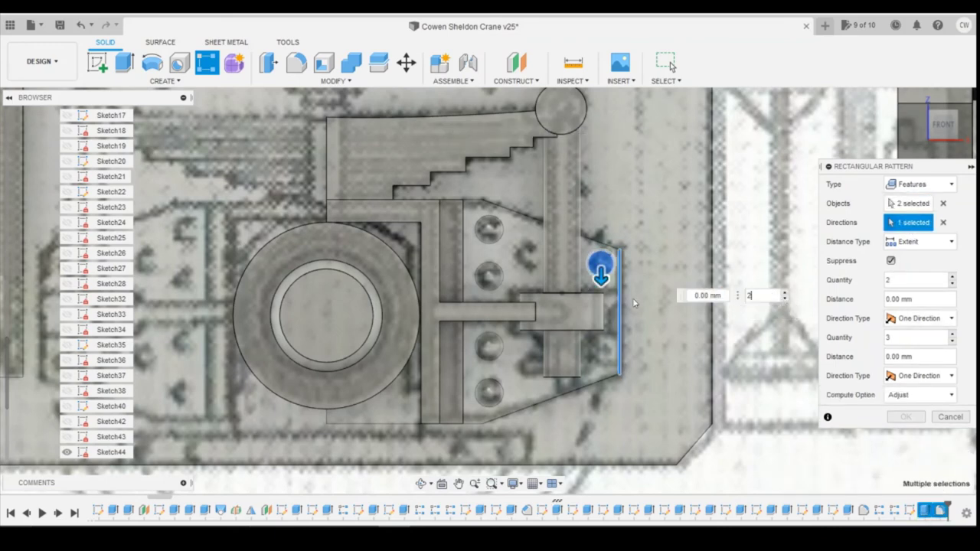
{"action": "left_click_drag", "start_coordinate": [600, 269], "coordinate": [605, 371]}
{"action": "key", "text": "Tab"}
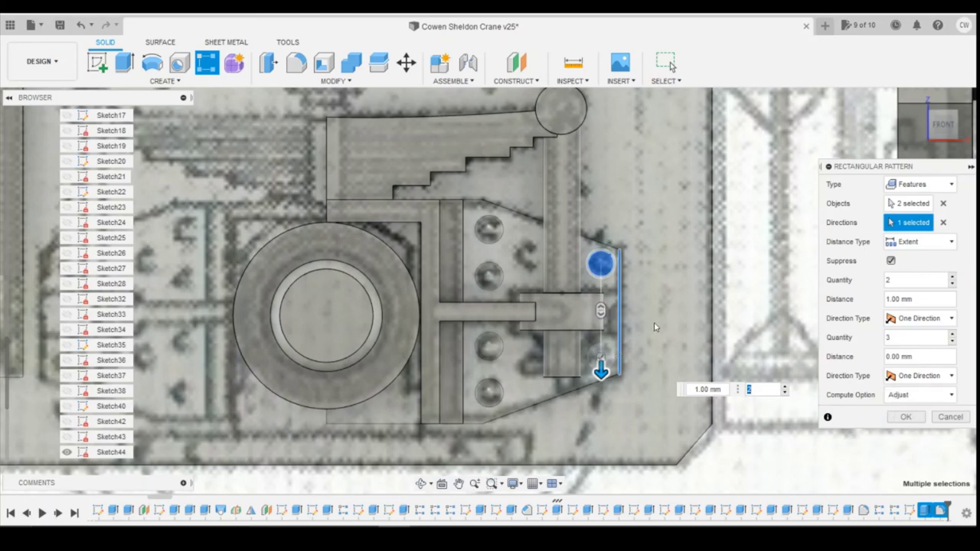
{"action": "scroll", "coordinate": [630, 305], "scroll_direction": "up", "scroll_amount": 3}
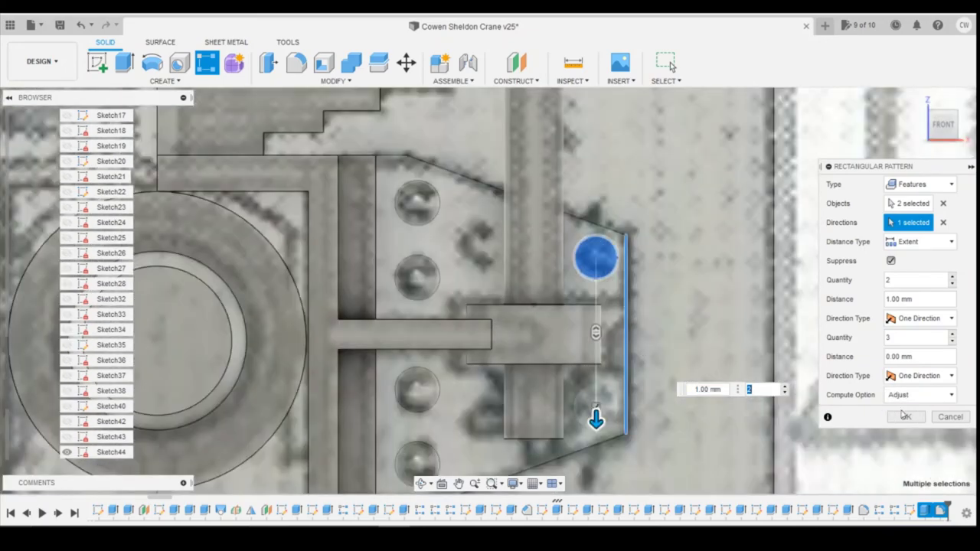
{"action": "left_click", "coordinate": [915, 418]}
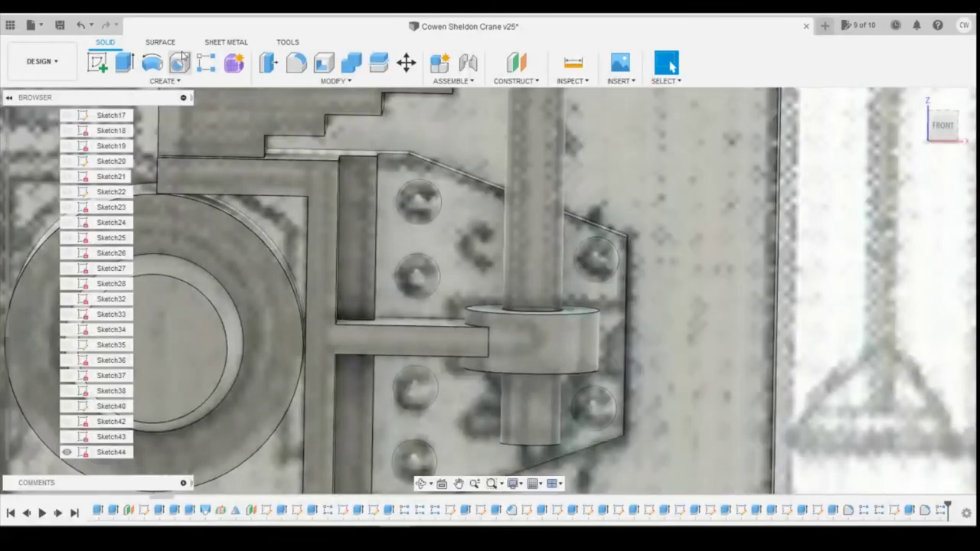
Pattern the two outer rivets horizontally with 2 instances over a -0.80 mm extent, matching the reference rivets inboard of the hanger rod
{"action": "left_click", "coordinate": [206, 62]}
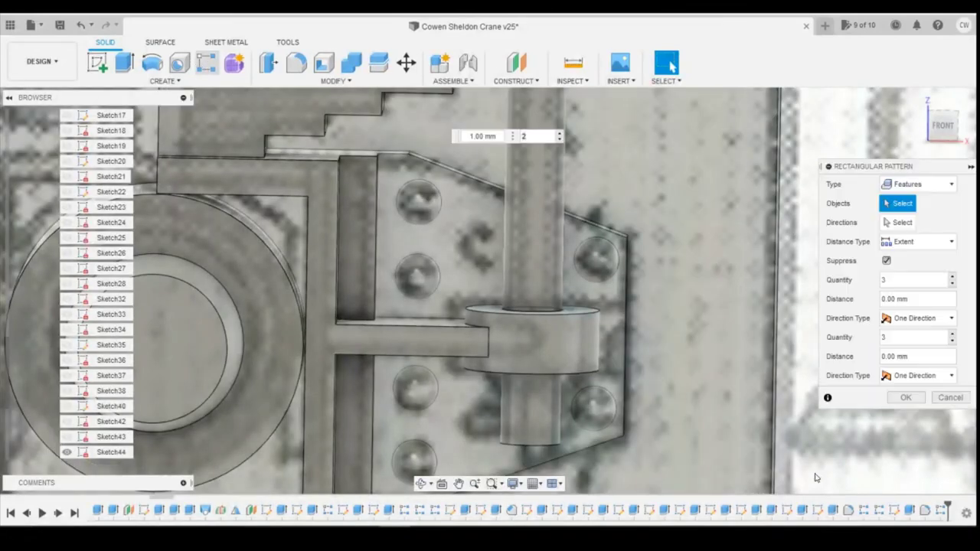
{"action": "left_click", "coordinate": [940, 515]}
{"action": "left_click", "coordinate": [925, 514]}
{"action": "left_click", "coordinate": [910, 516]}
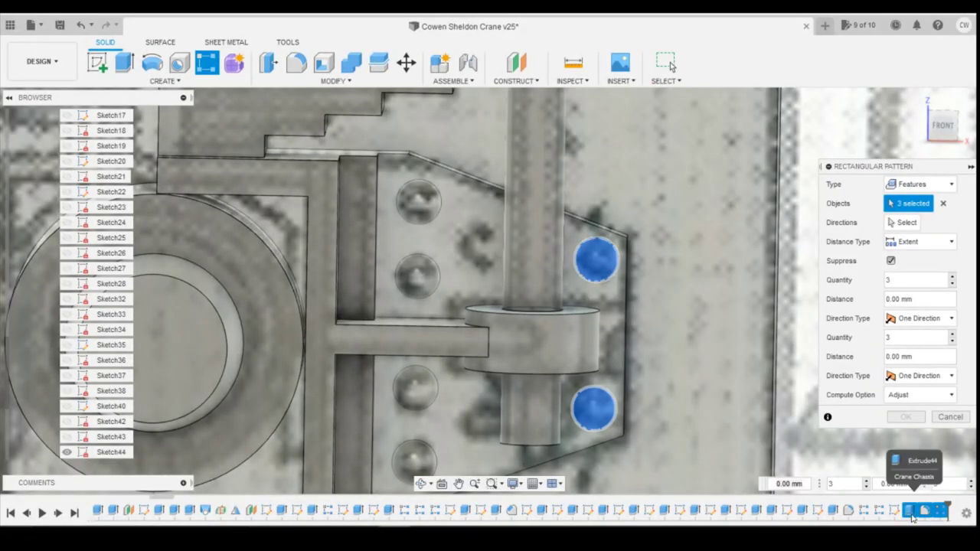
{"action": "left_click", "coordinate": [903, 222]}
{"action": "left_click", "coordinate": [326, 159]}
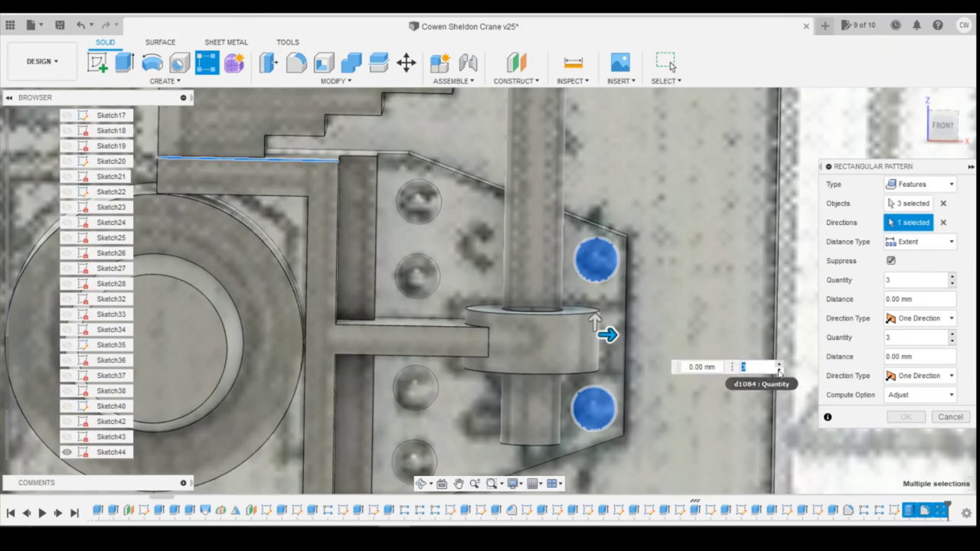
{"action": "left_click", "coordinate": [779, 371]}
{"action": "left_click_drag", "start_coordinate": [610, 334], "coordinate": [496, 335]}
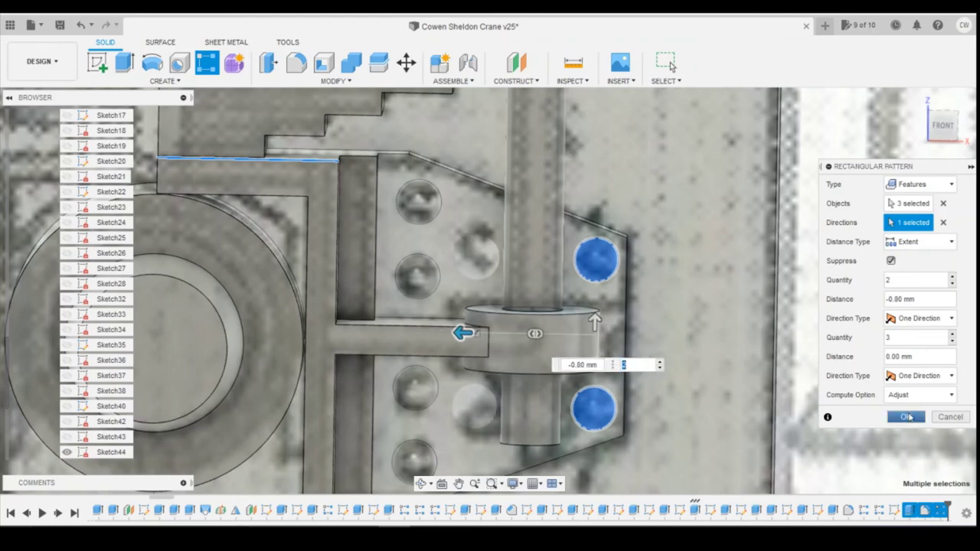
{"action": "left_click", "coordinate": [906, 417]}
Start a sketch on the chassis side face and draw a rectangle about 2.2 by 0.44 mm below the axlebox, from the wheel centreline outward
{"action": "scroll", "coordinate": [722, 394], "scroll_direction": "down", "scroll_amount": 2}
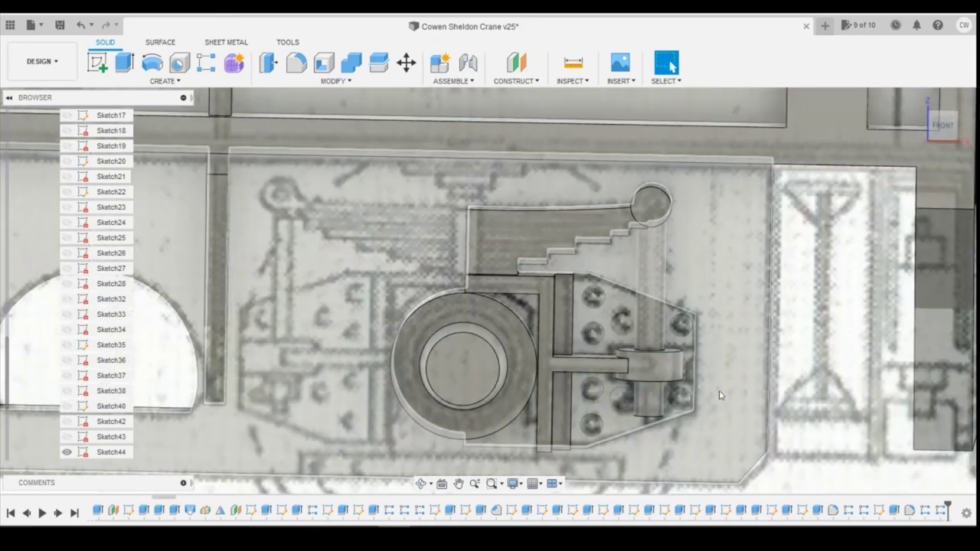
{"action": "scroll", "coordinate": [722, 393], "scroll_direction": "up", "scroll_amount": 3}
{"action": "scroll", "coordinate": [709, 310], "scroll_direction": "down", "scroll_amount": 4}
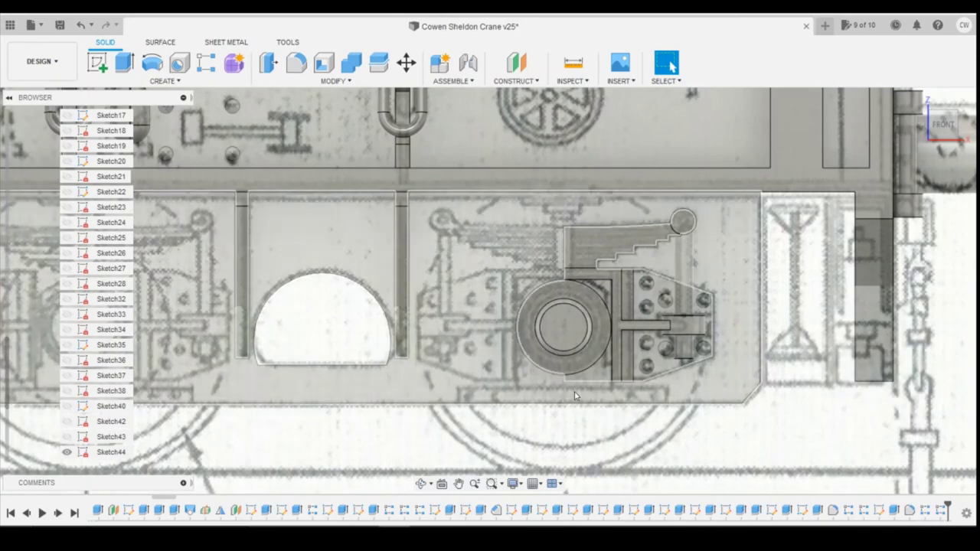
{"action": "left_click", "coordinate": [97, 63]}
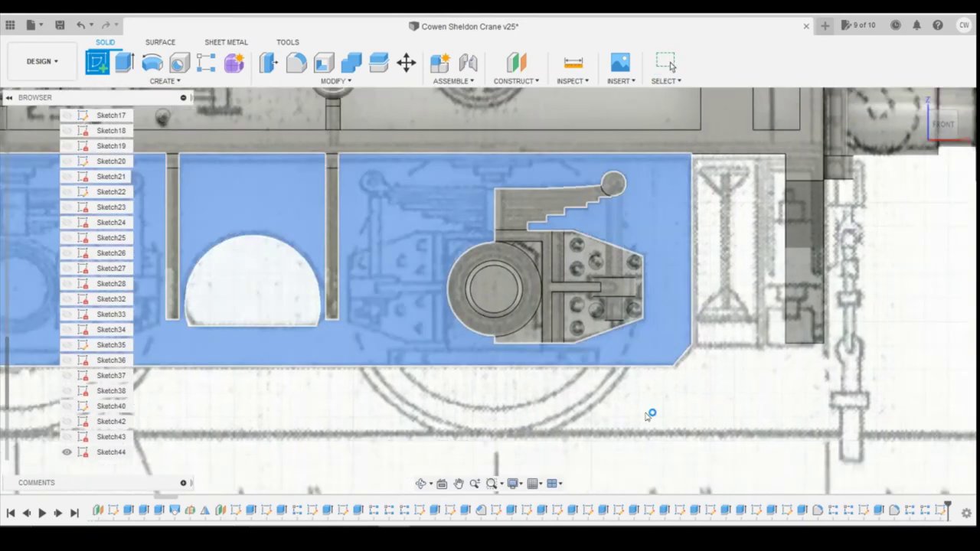
{"action": "left_click", "coordinate": [648, 412]}
{"action": "left_click", "coordinate": [124, 63]}
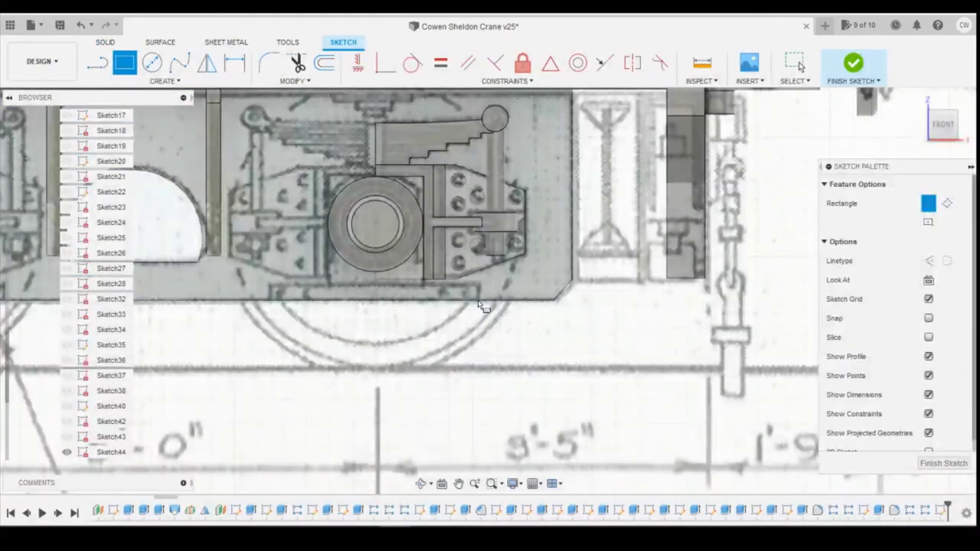
{"action": "left_click", "coordinate": [482, 304]}
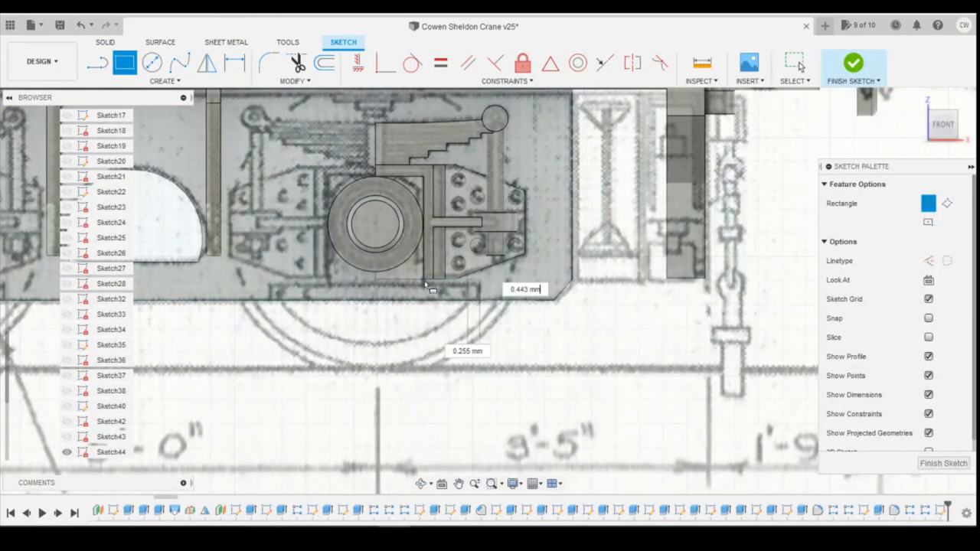
{"action": "left_click", "coordinate": [377, 279]}
{"action": "scroll", "coordinate": [425, 293], "scroll_direction": "up", "scroll_amount": 3}
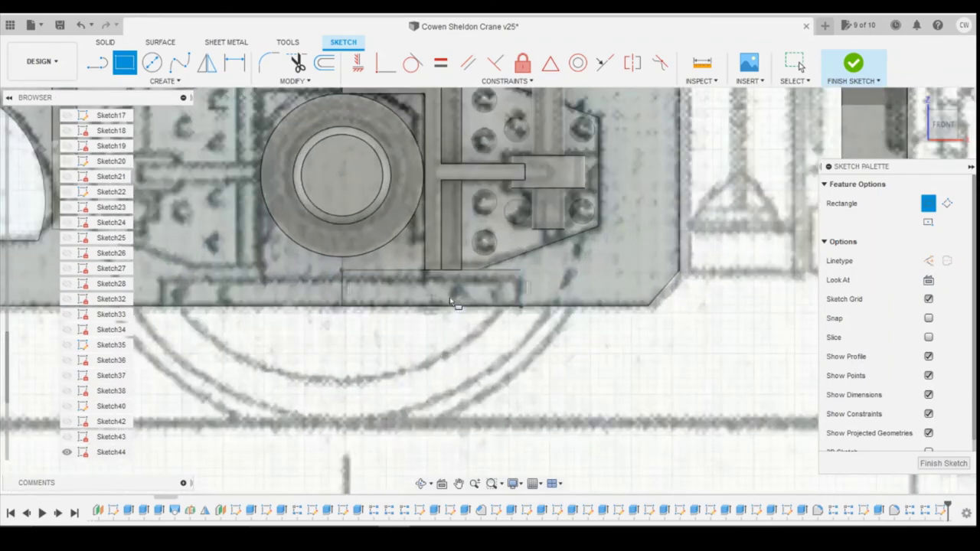
Dimension the rectangle's lower edge to a width of 2.20 mm
{"action": "key", "text": "d"}
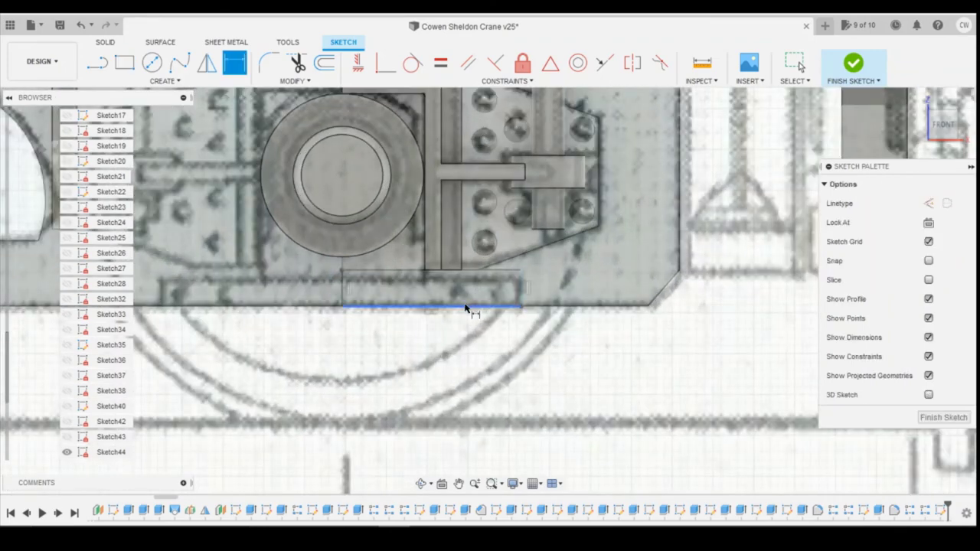
{"action": "left_click", "coordinate": [466, 306]}
{"action": "left_click", "coordinate": [472, 330]}
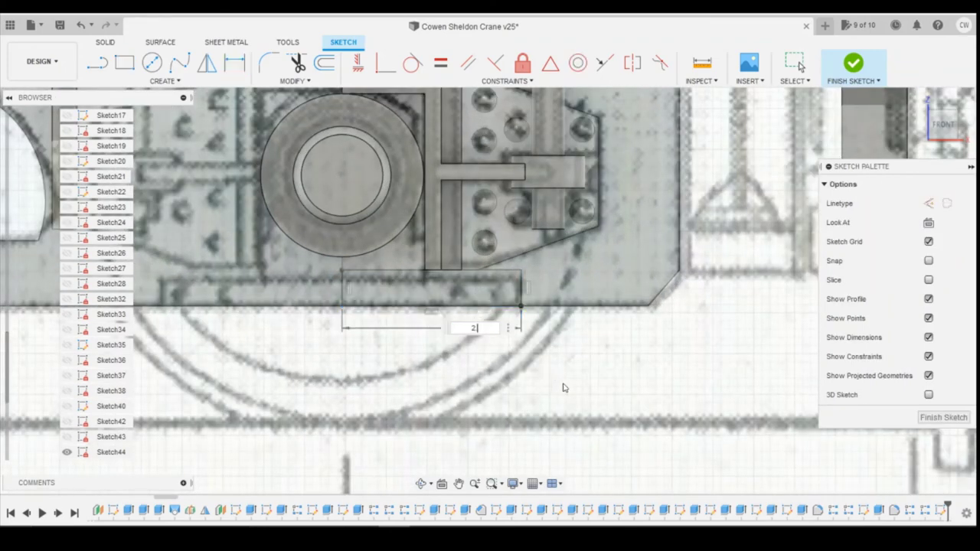
{"action": "key", "text": "Return"}
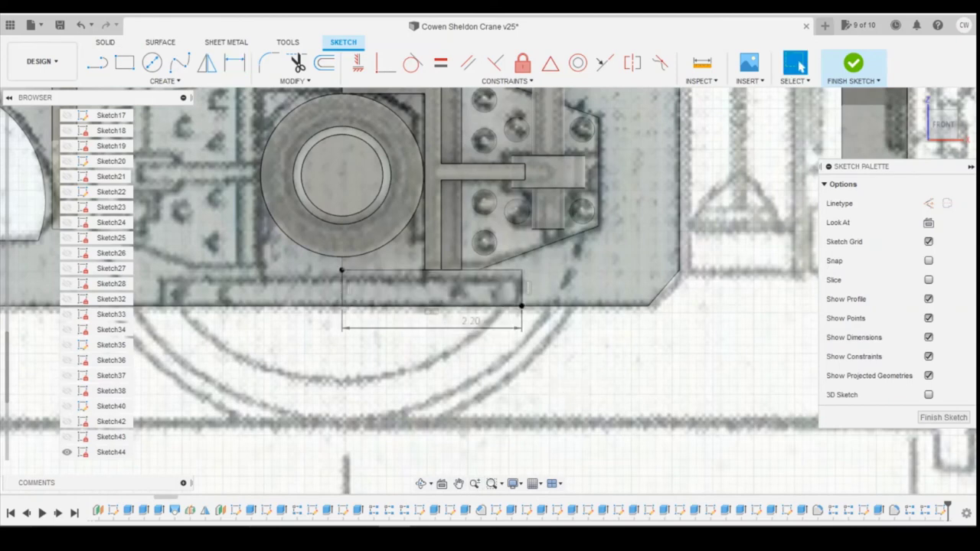
Check the crane reference photo in the photo viewer, return to the model and extrude the rectangle below the axlebox 0.25 mm as a new body
{"action": "mouse_move", "coordinate": [427, 536]}
{"action": "left_click", "coordinate": [511, 499]}
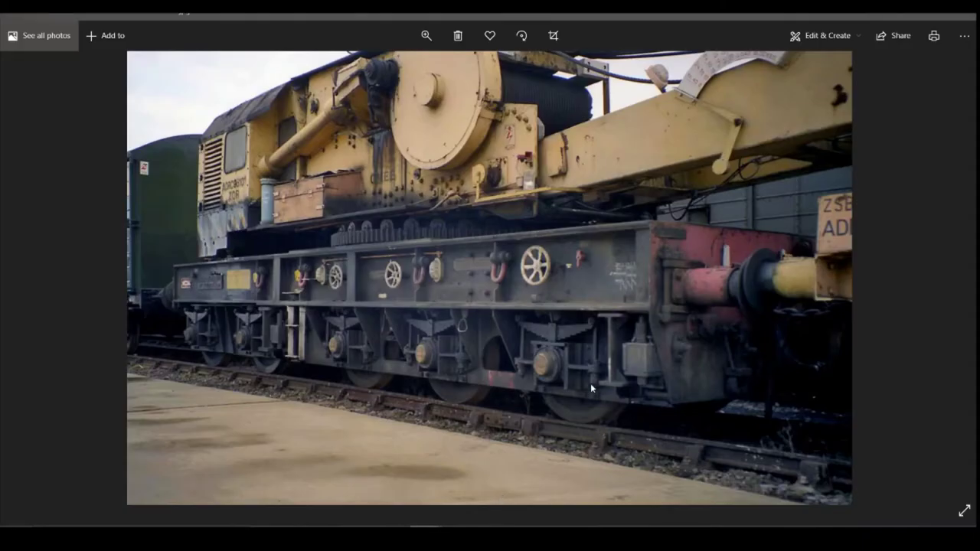
{"action": "left_click", "coordinate": [393, 536]}
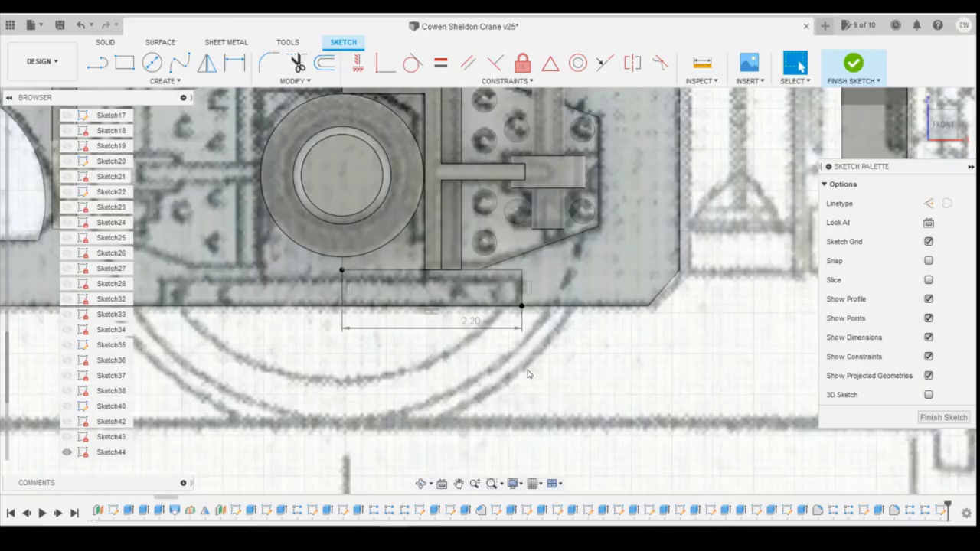
{"action": "left_click", "coordinate": [508, 291]}
{"action": "right_click", "coordinate": [504, 291]}
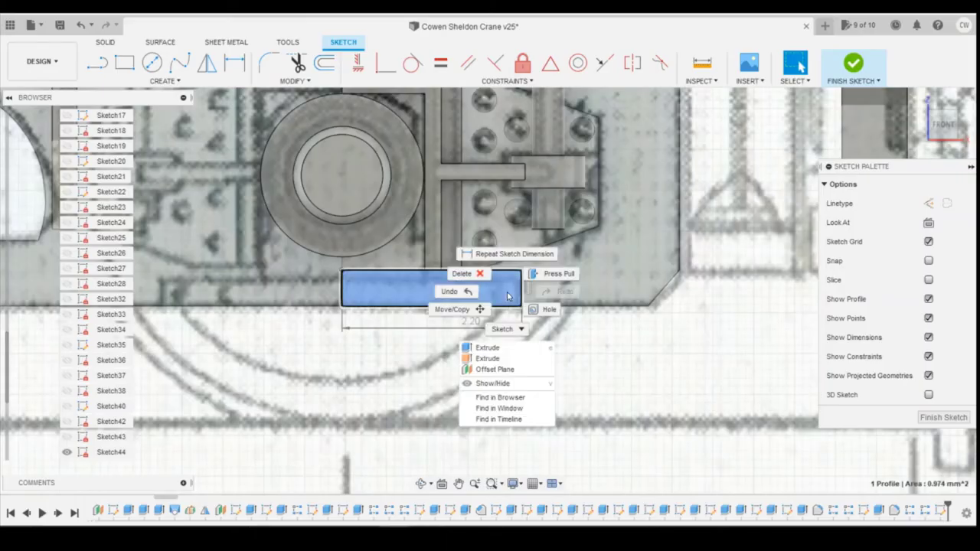
{"action": "left_click", "coordinate": [483, 344]}
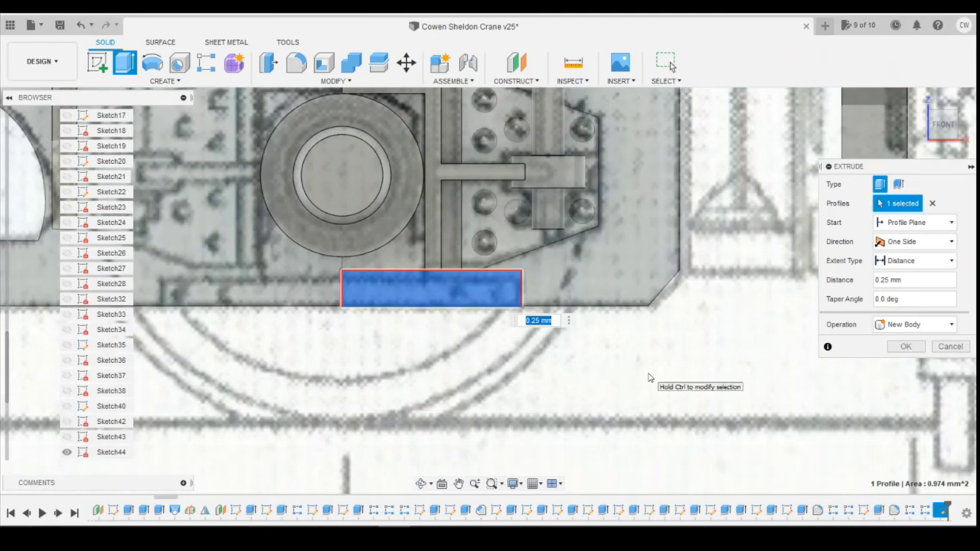
{"action": "left_click", "coordinate": [898, 325]}
{"action": "left_click", "coordinate": [898, 343]}
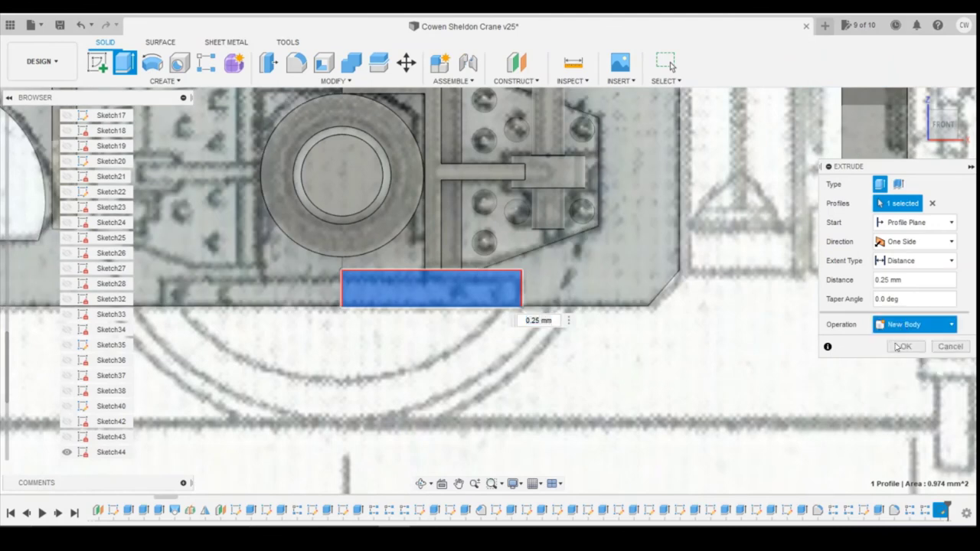
{"action": "left_click", "coordinate": [905, 347]}
{"action": "left_click", "coordinate": [670, 62]}
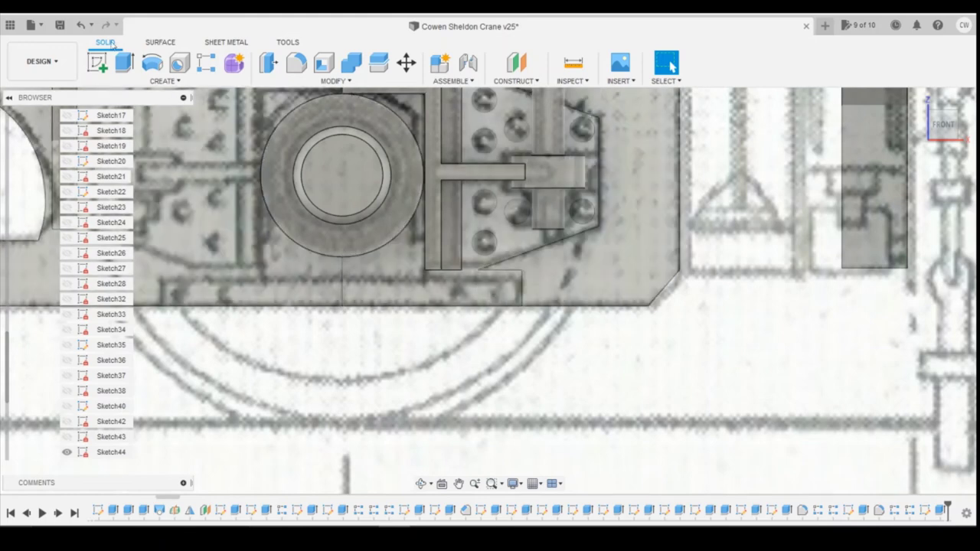
Start a sketch on the lower bar's front face and draw a 0.30 mm diameter circle near the bar's outer end
{"action": "left_click", "coordinate": [98, 62]}
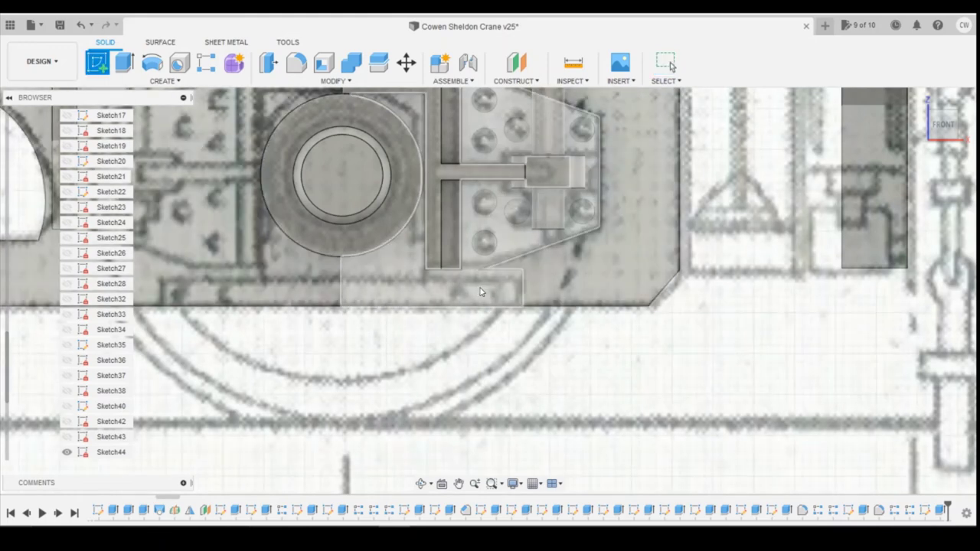
{"action": "left_click", "coordinate": [388, 206]}
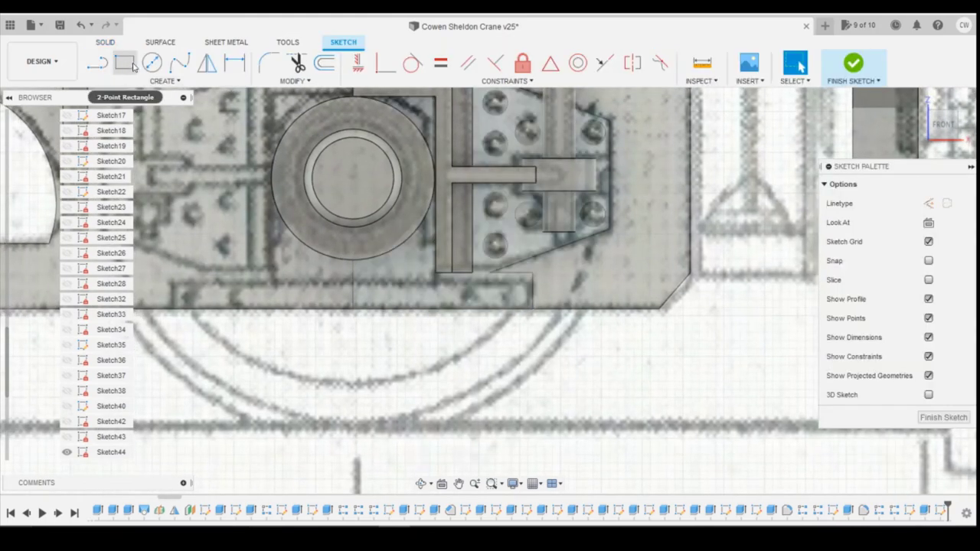
{"action": "left_click", "coordinate": [151, 62]}
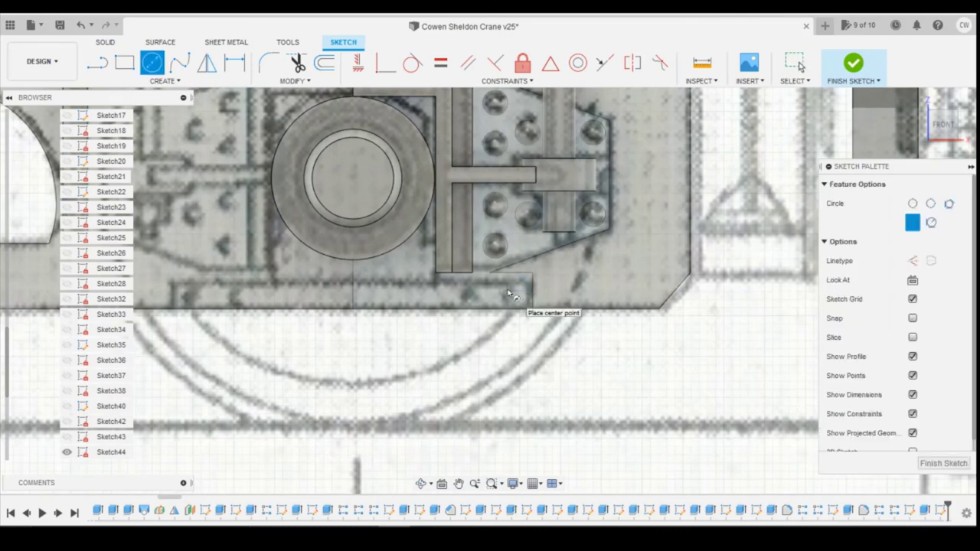
{"action": "left_click", "coordinate": [509, 293]}
{"action": "type", "text": "3"}
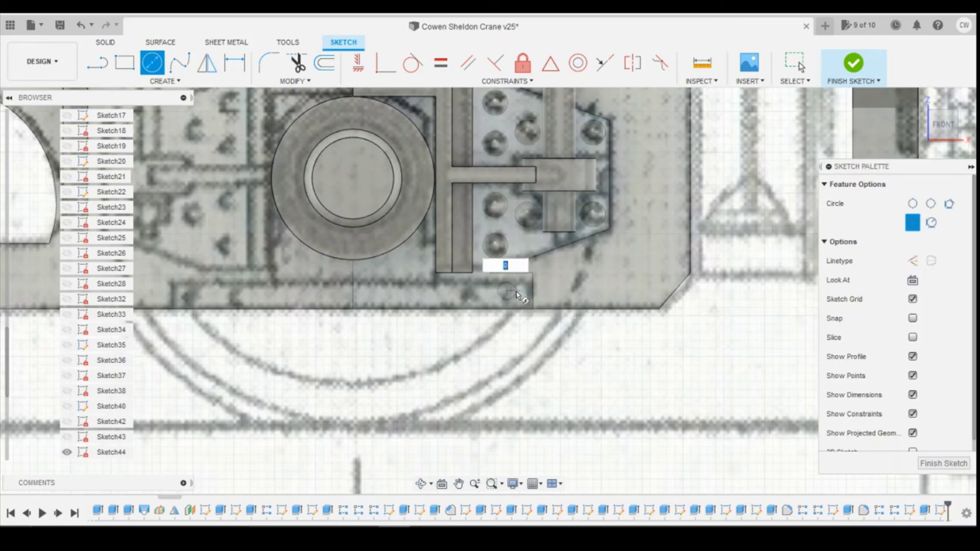
{"action": "key", "text": "Return"}
{"action": "key", "text": "Escape"}
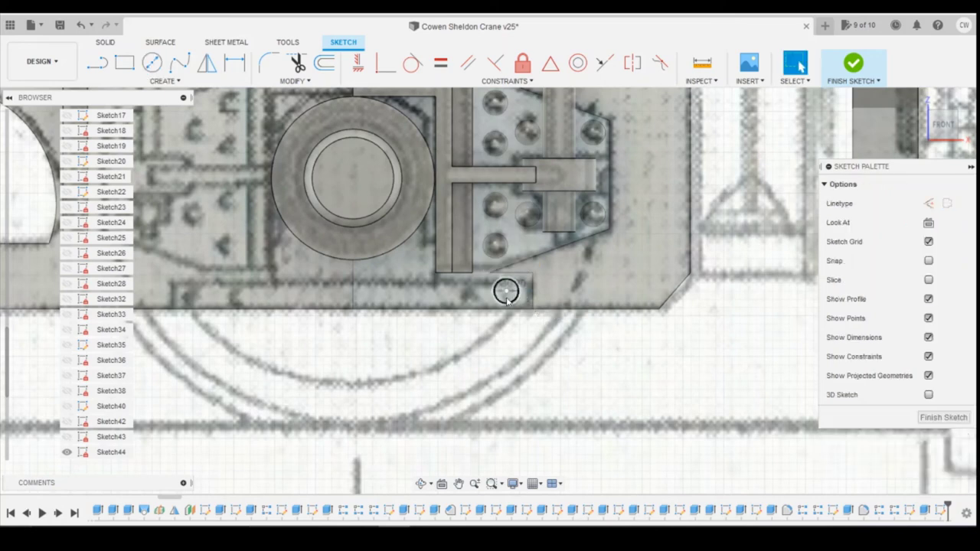
Dimension the circle's centre 0.30 mm from the outer end edge of the lower bar
{"action": "key", "text": "d"}
{"action": "left_click", "coordinate": [507, 291]}
{"action": "left_click", "coordinate": [532, 285]}
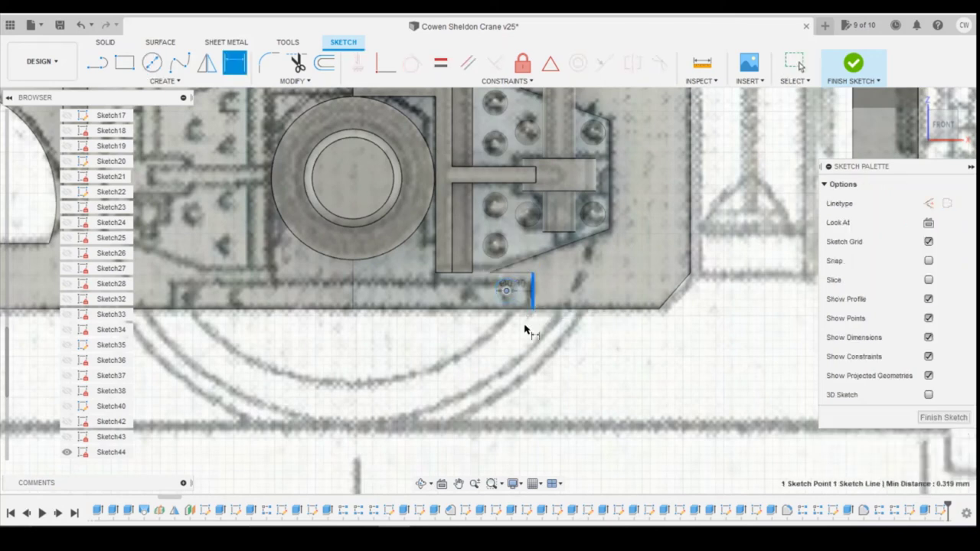
{"action": "left_click", "coordinate": [605, 387]}
{"action": "type", "text": "0"}
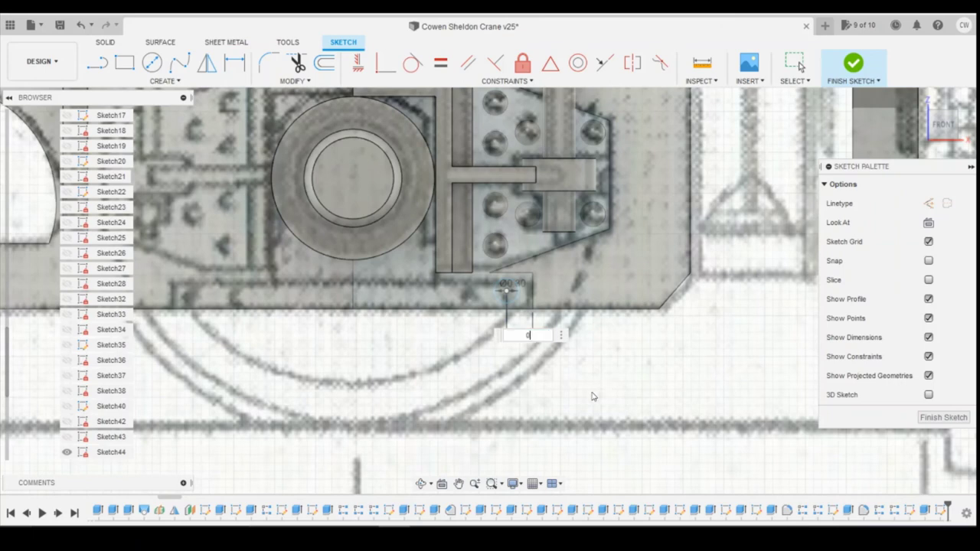
{"action": "type", "text": ".3"}
{"action": "key", "text": "Return"}
Extrude the rivet circle on the lower bar by 0.15 mm
{"action": "scroll", "coordinate": [529, 324], "scroll_direction": "up", "scroll_amount": 3}
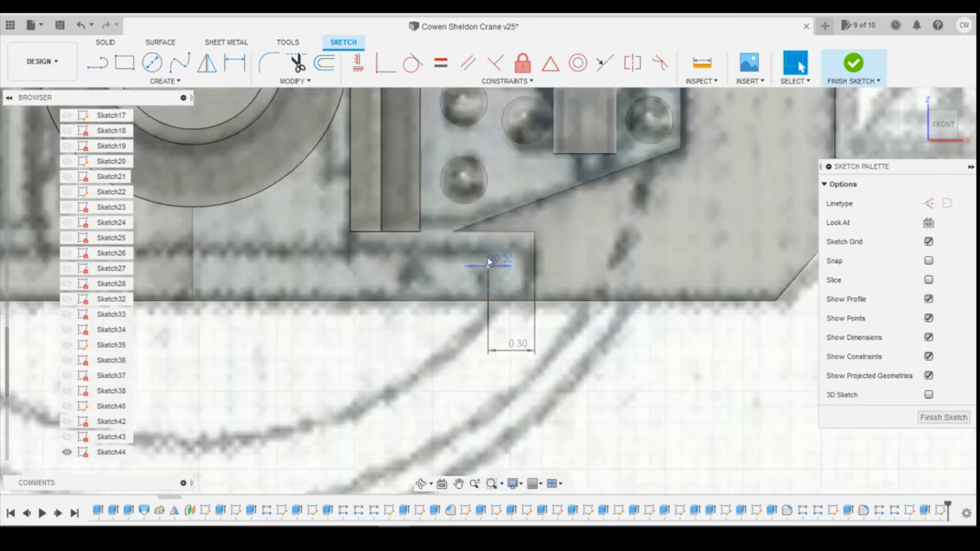
{"action": "left_click", "coordinate": [474, 254]}
{"action": "right_click", "coordinate": [475, 257]}
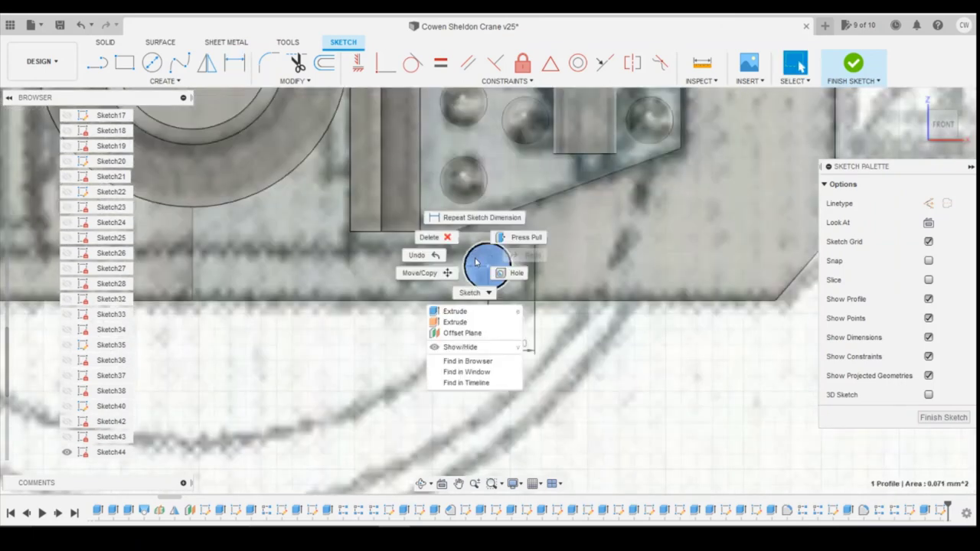
{"action": "left_click", "coordinate": [455, 311]}
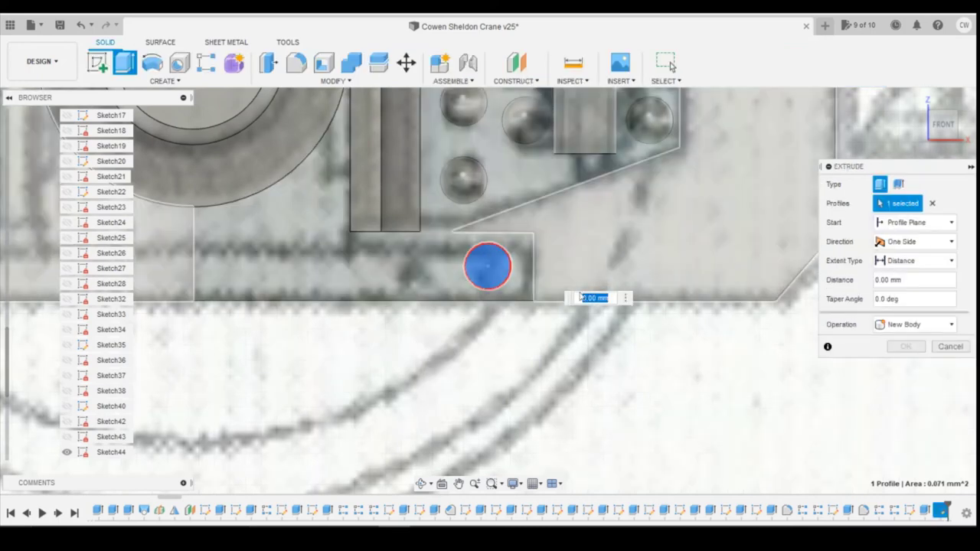
{"action": "type", "text": "0.15"}
{"action": "key", "text": "Return"}
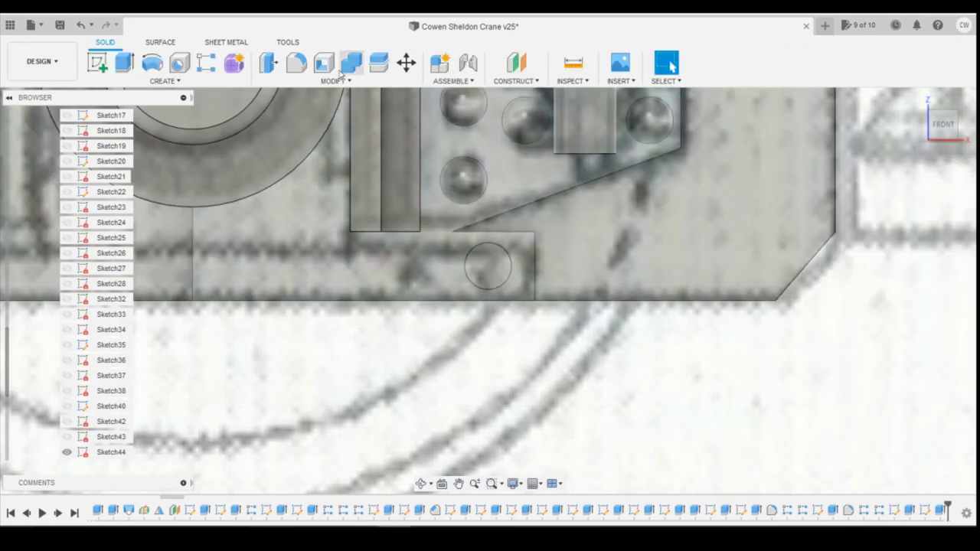
Fillet the circular edge of the lower bar's rivet with a 0.15 mm radius to dome it
{"action": "left_click", "coordinate": [296, 62]}
{"action": "left_click", "coordinate": [510, 265]}
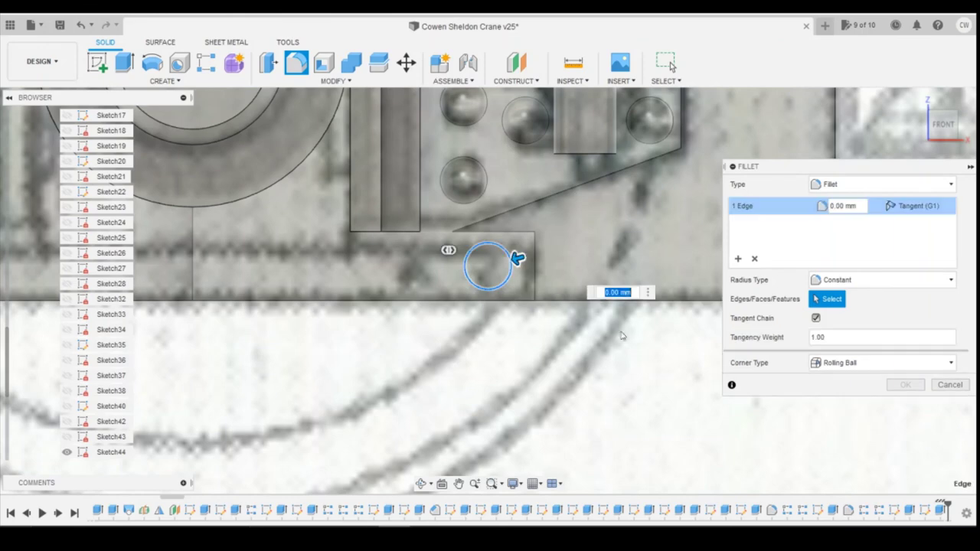
{"action": "type", "text": "0.15"}
{"action": "key", "text": "Return"}
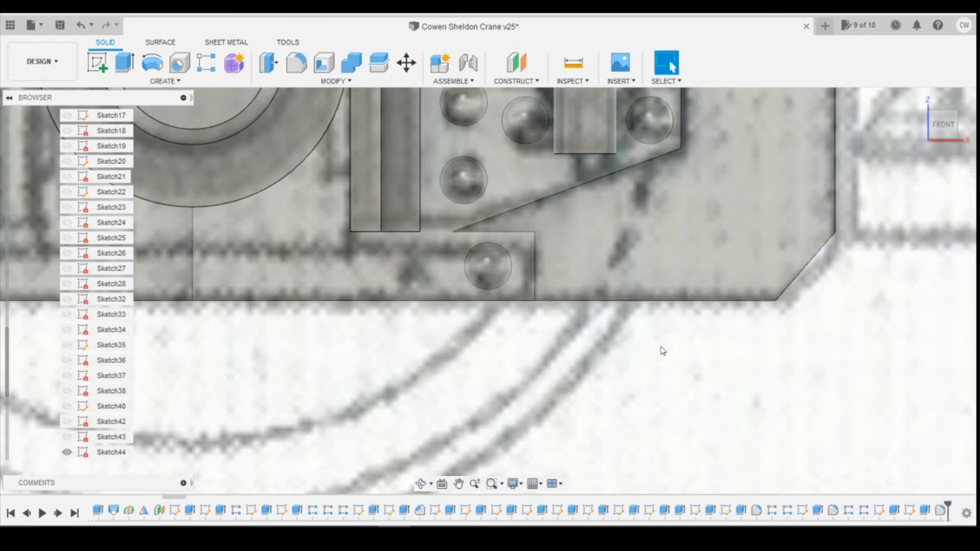
Set up a rectangular pattern of the rivet's extrude and fillet along the bar's lower edge with a quantity of 2
{"action": "left_click", "coordinate": [207, 63]}
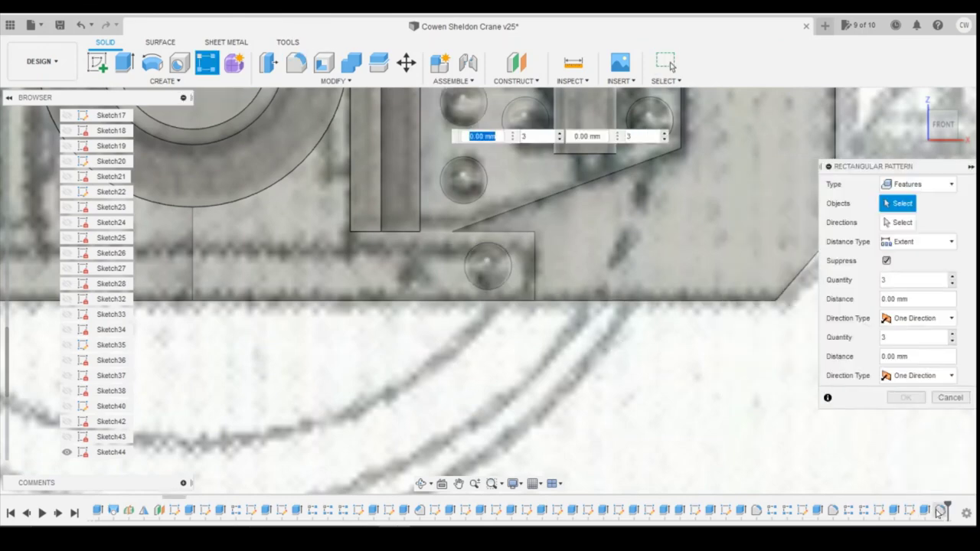
{"action": "left_click", "coordinate": [938, 510]}
{"action": "left_click", "coordinate": [924, 510]}
{"action": "left_click", "coordinate": [911, 223]}
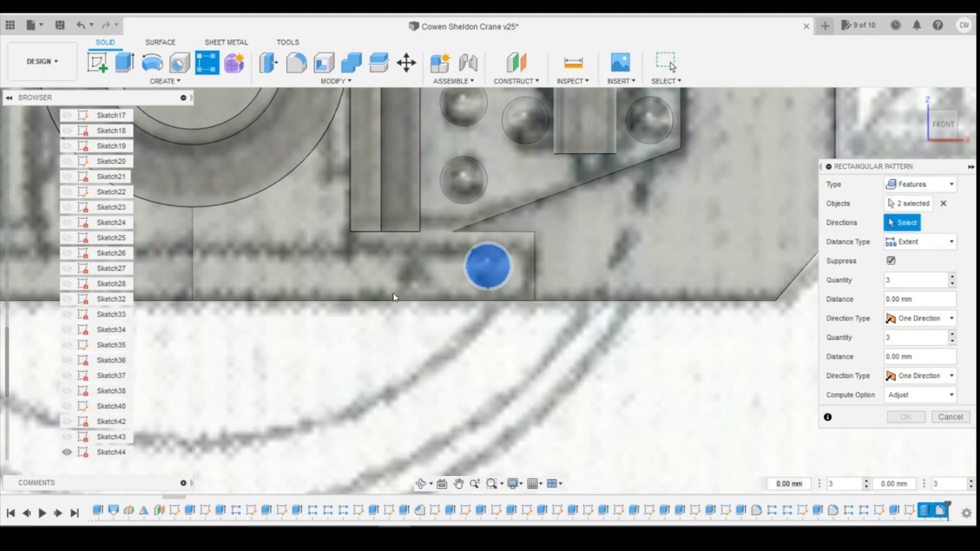
{"action": "left_click", "coordinate": [389, 301]}
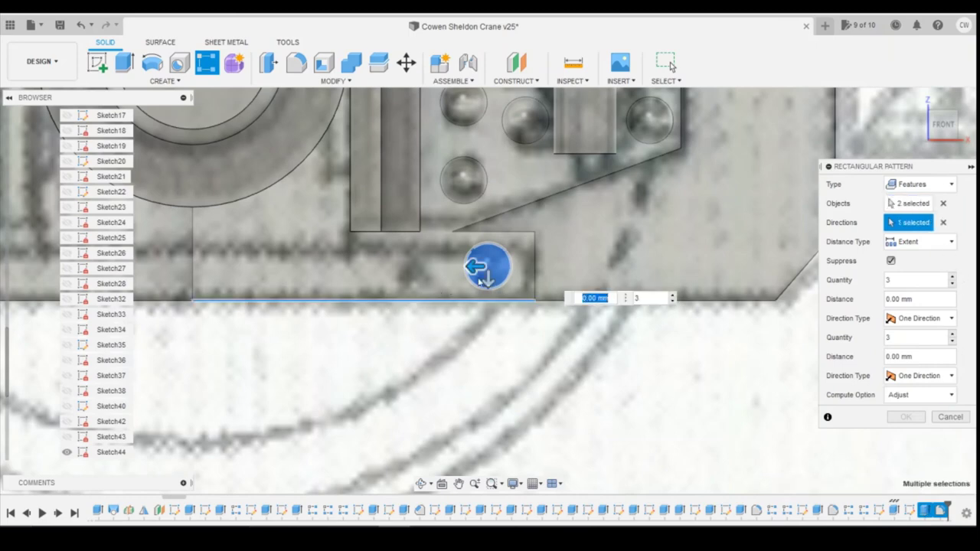
{"action": "left_click", "coordinate": [672, 300]}
Check the crane reference photo in the photo viewer, return to the model and complete the rivet pattern with a 0.50 mm extent
{"action": "mouse_move", "coordinate": [427, 516]}
{"action": "left_click", "coordinate": [503, 490]}
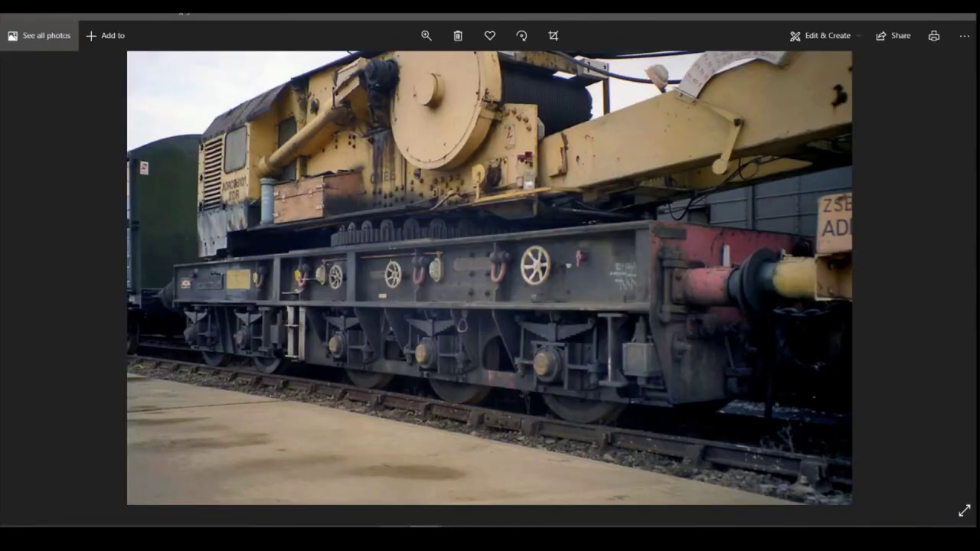
{"action": "key", "text": "alt+Tab"}
{"action": "left_click_drag", "start_coordinate": [471, 265], "coordinate": [397, 267]}
{"action": "scroll", "coordinate": [427, 306], "scroll_direction": "up", "scroll_amount": 2}
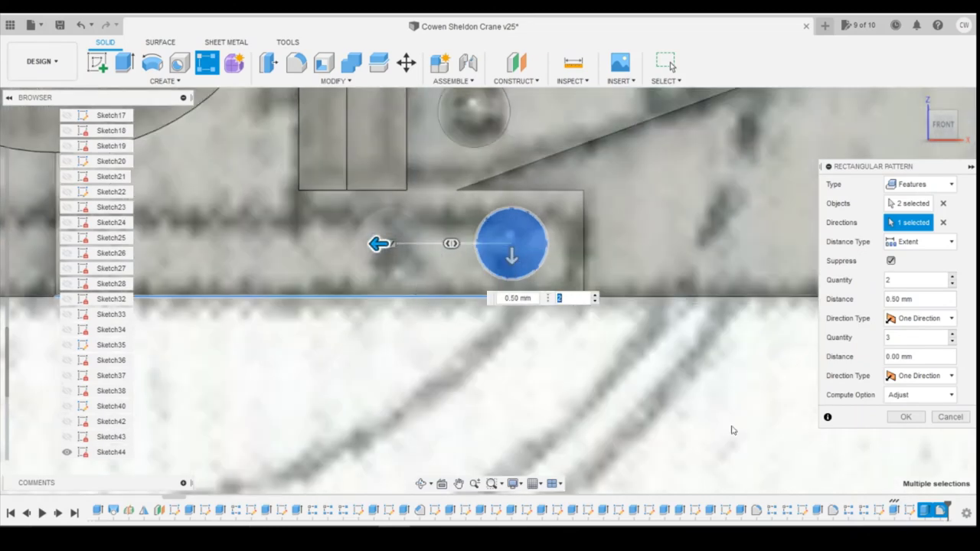
{"action": "scroll", "coordinate": [897, 466], "scroll_direction": "down", "scroll_amount": 1}
{"action": "left_click", "coordinate": [906, 417]}
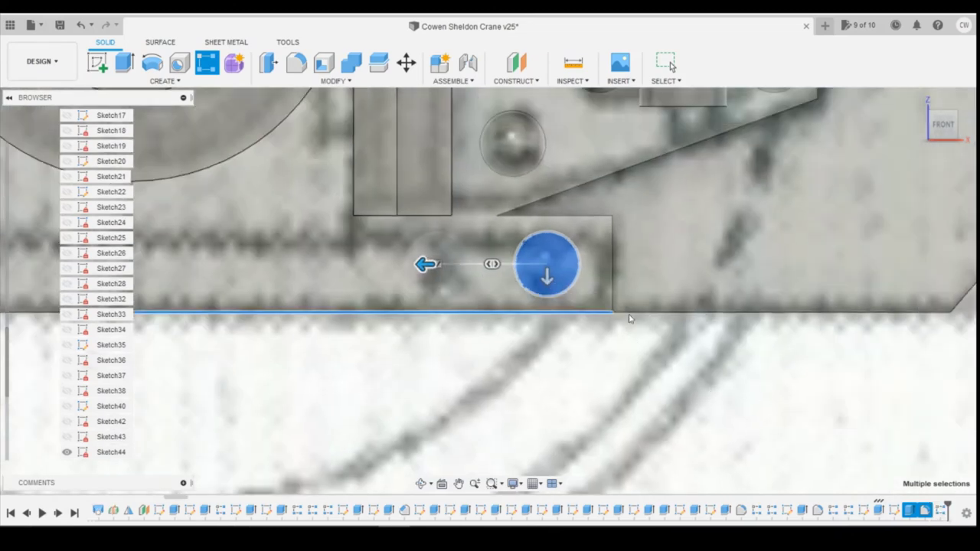
Mirror all 22 axlebox, leaf spring, hanger, rivet and lower bar features about the spring's flat face at the wheel centreline
{"action": "scroll", "coordinate": [634, 318], "scroll_direction": "down", "scroll_amount": 5}
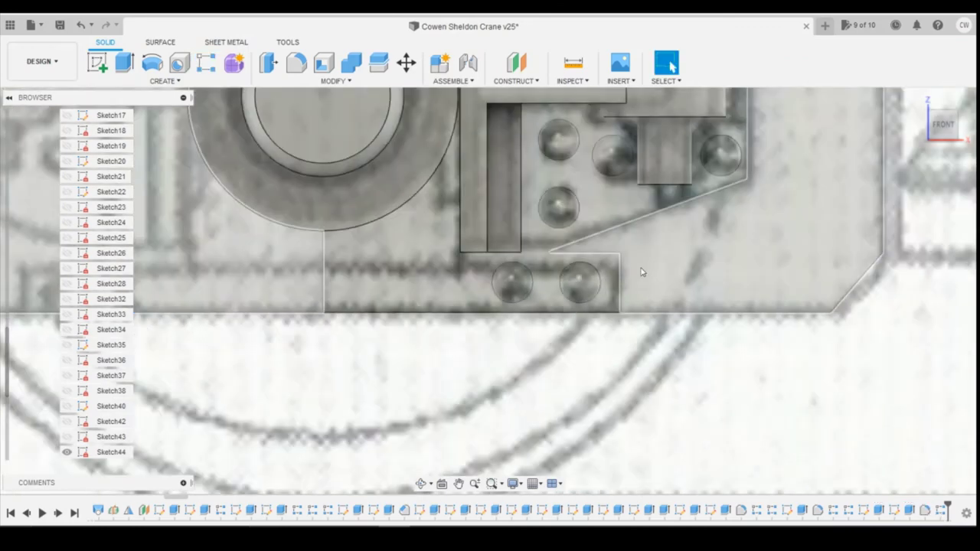
{"action": "scroll", "coordinate": [611, 316], "scroll_direction": "down", "scroll_amount": 2}
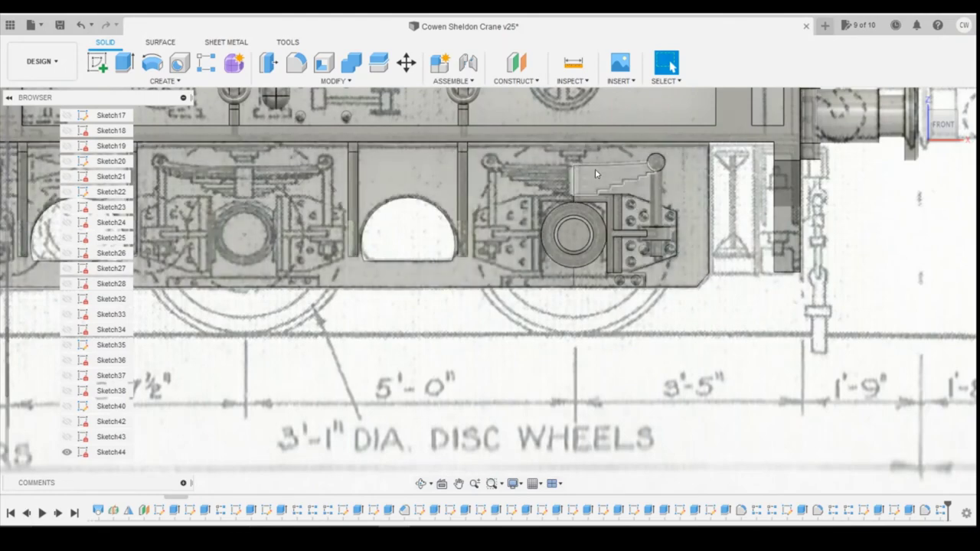
{"action": "left_click", "coordinate": [133, 81]}
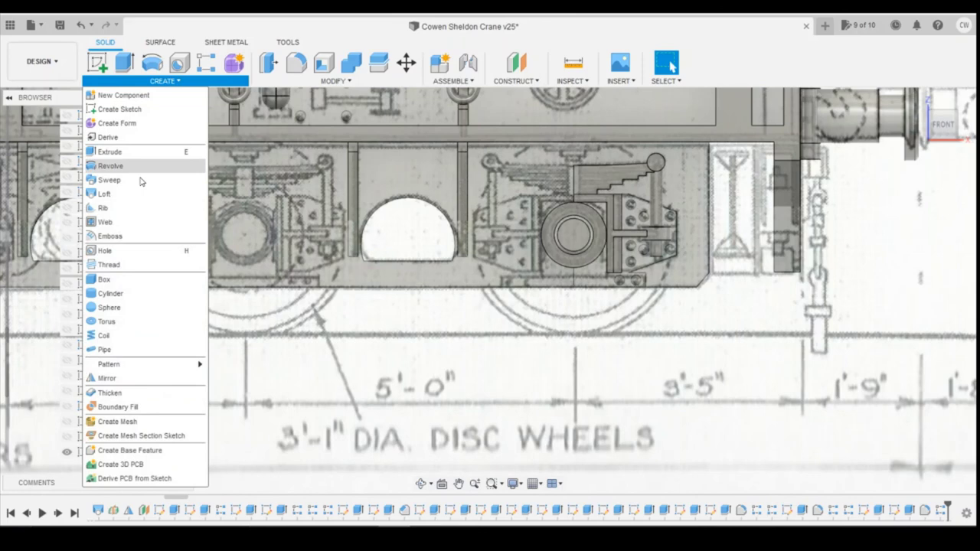
{"action": "left_click", "coordinate": [111, 377]}
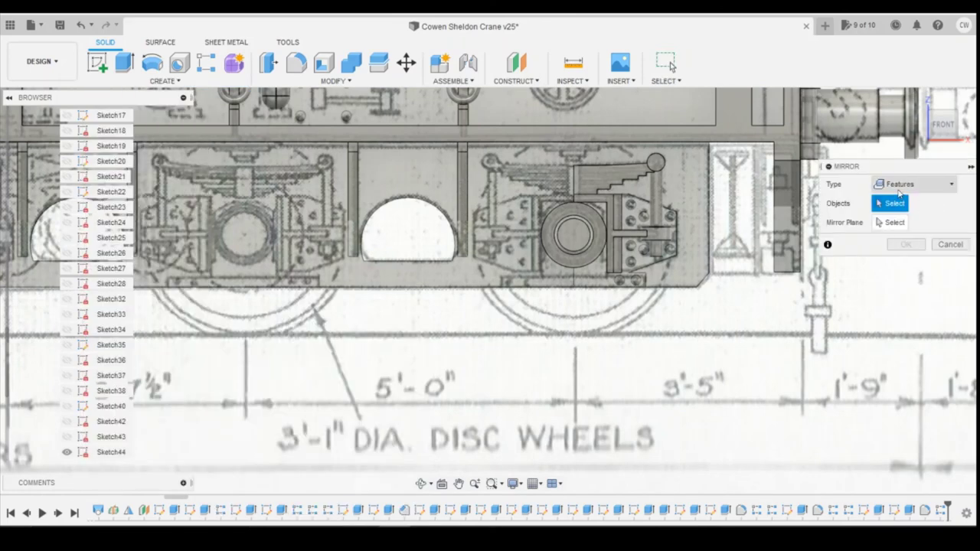
{"action": "left_click", "coordinate": [941, 511]}
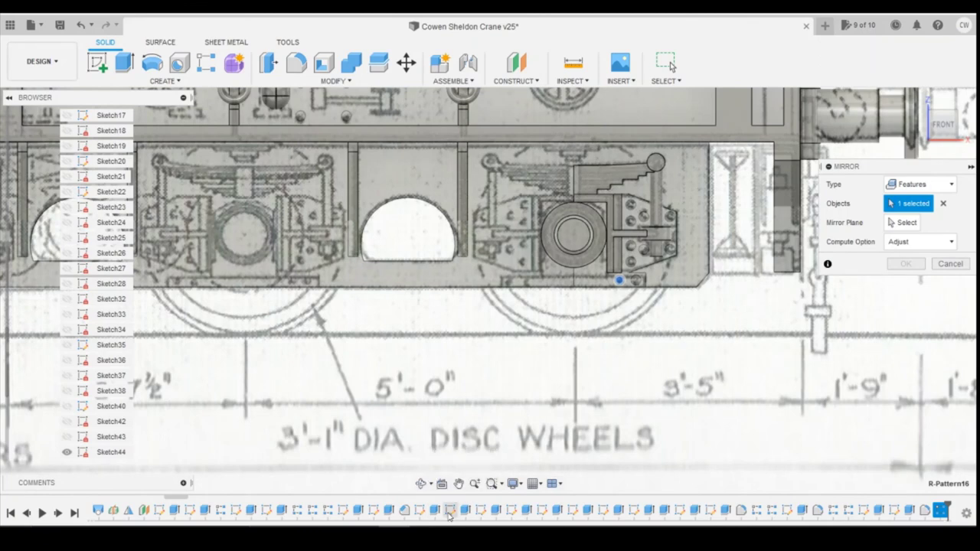
{"action": "left_click", "coordinate": [464, 511], "text": "shift"}
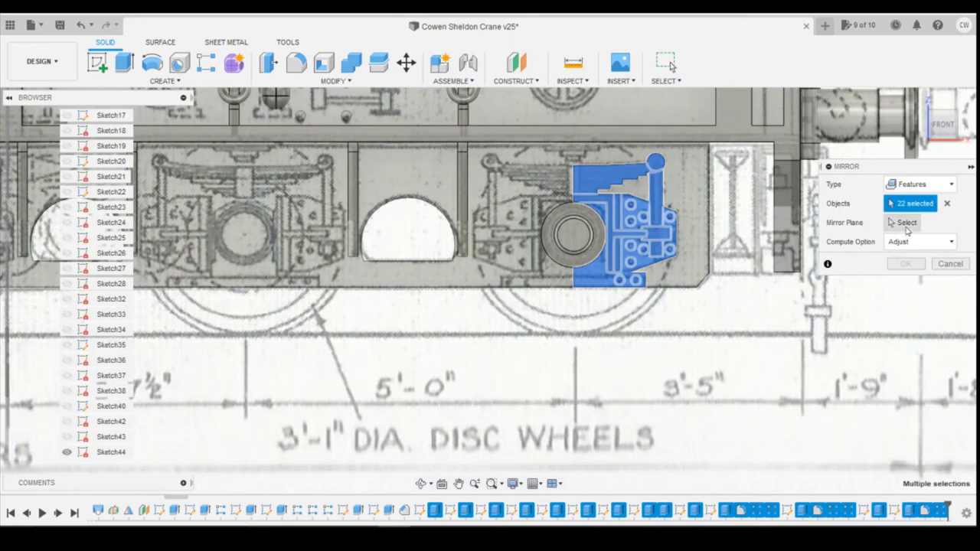
{"action": "left_click", "coordinate": [903, 224]}
{"action": "left_click_drag", "start_coordinate": [936, 124], "coordinate": [947, 127]}
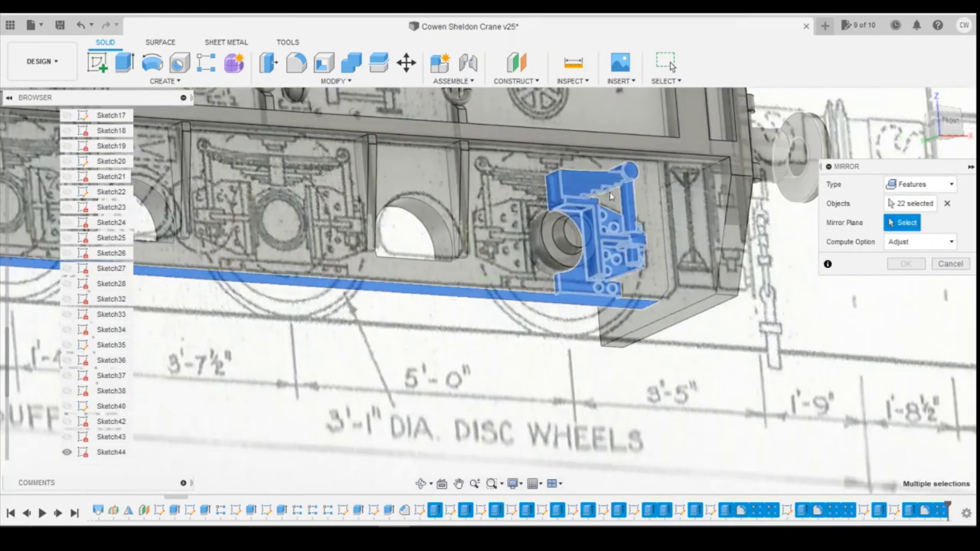
{"action": "left_click", "coordinate": [557, 186]}
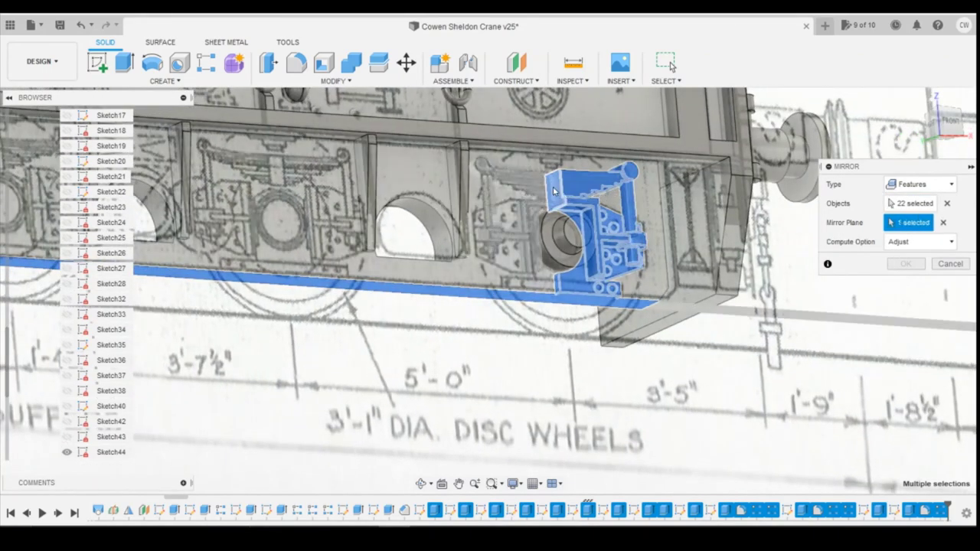
{"action": "left_click", "coordinate": [906, 263]}
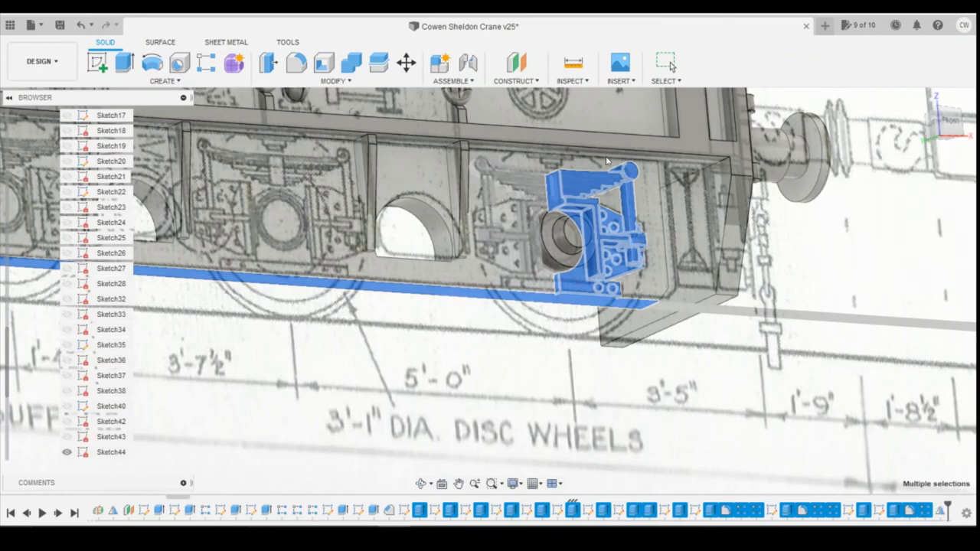
{"action": "key", "text": "Escape"}
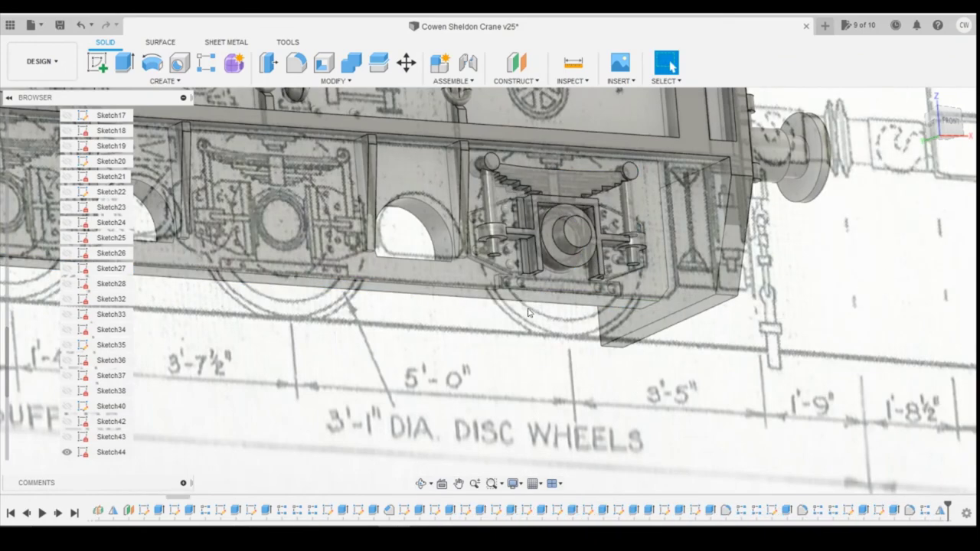
Examine the mirrored axlebox and spring assembly from several angles and compare it with the reference drawing along the chassis
{"action": "scroll", "coordinate": [415, 328], "scroll_direction": "up", "scroll_amount": 3}
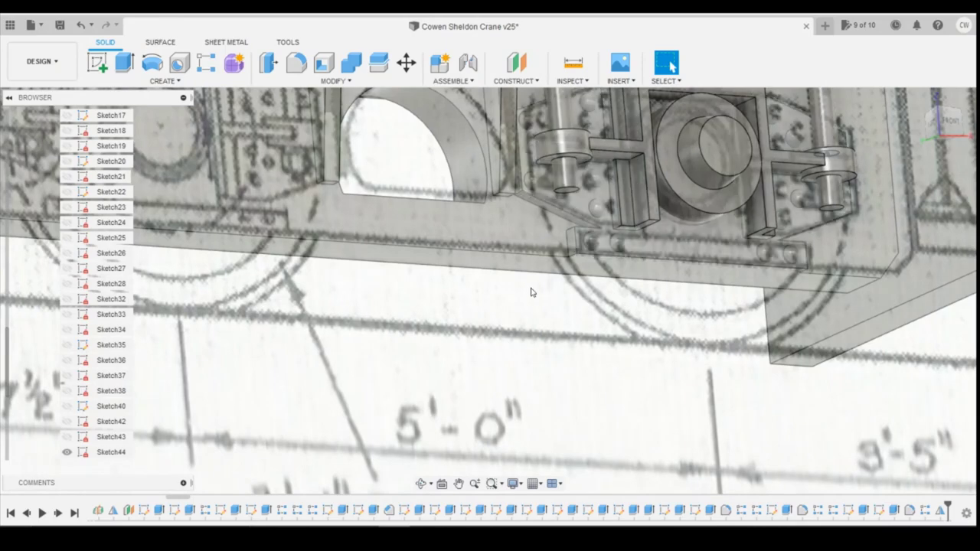
{"action": "scroll", "coordinate": [532, 280], "scroll_direction": "down", "scroll_amount": 4}
{"action": "mouse_move", "coordinate": [945, 121]}
{"action": "left_mouse_down"}
{"action": "mouse_move", "coordinate": [955, 132]}
{"action": "mouse_move", "coordinate": [952, 124]}
{"action": "left_mouse_up"}
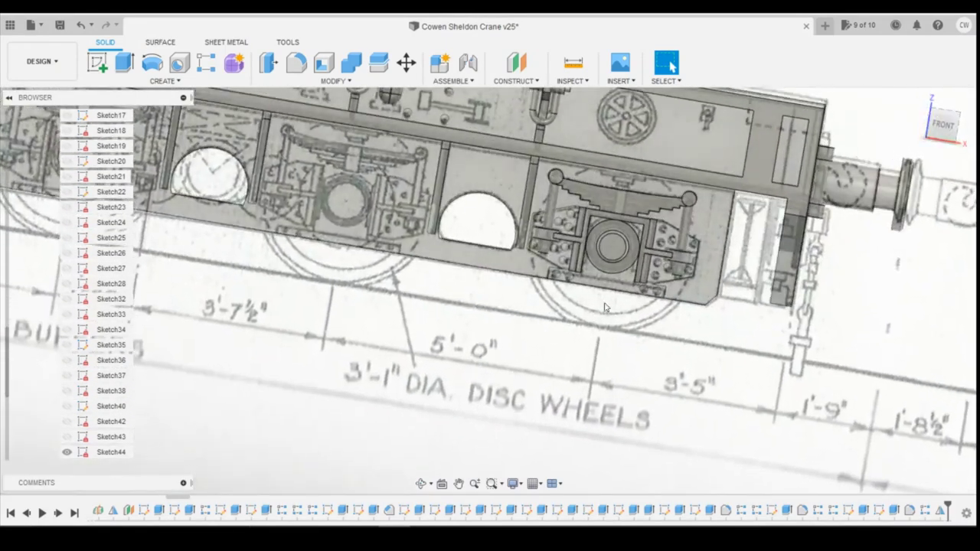
{"action": "scroll", "coordinate": [663, 316], "scroll_direction": "down", "scroll_amount": 3}
{"action": "left_click", "coordinate": [935, 130]}
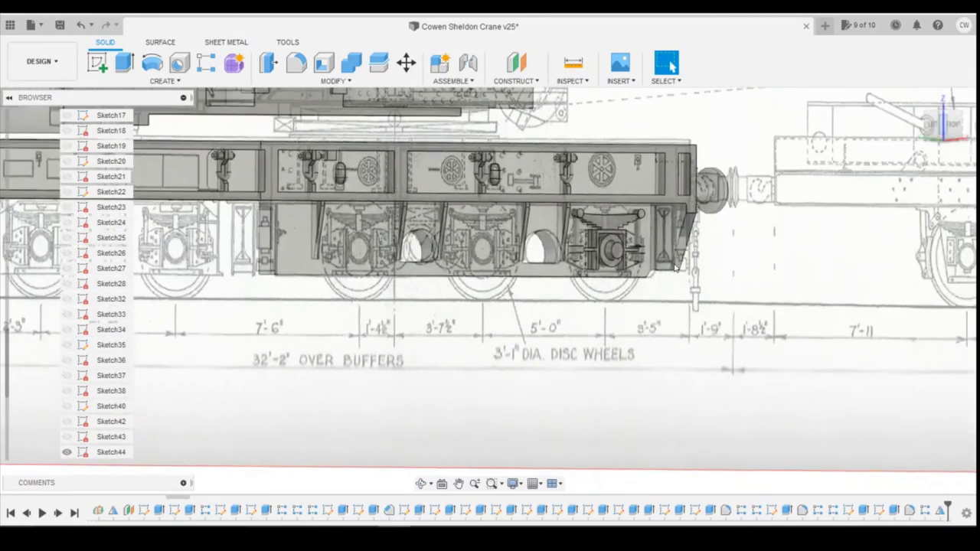
{"action": "scroll", "coordinate": [675, 240], "scroll_direction": "up", "scroll_amount": 6}
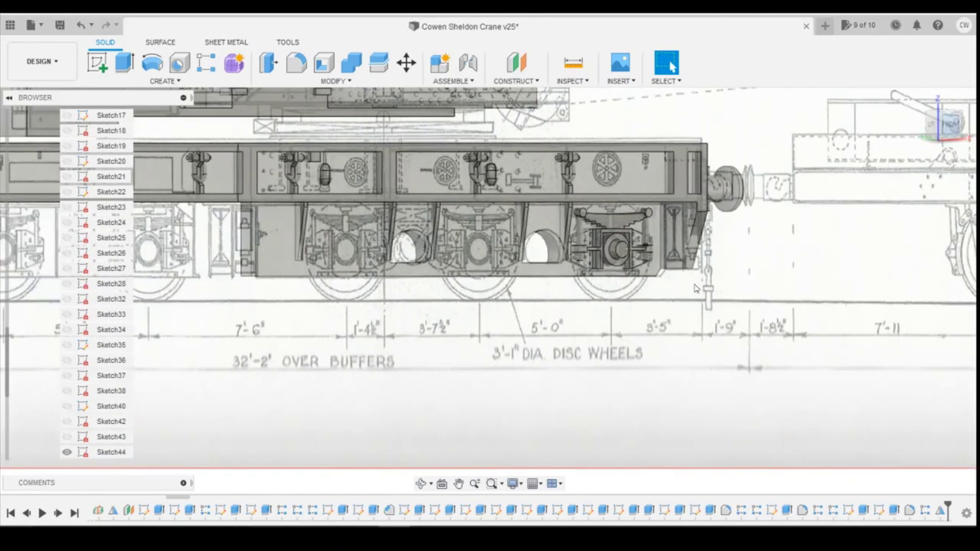
{"action": "scroll", "coordinate": [702, 264], "scroll_direction": "down", "scroll_amount": 2}
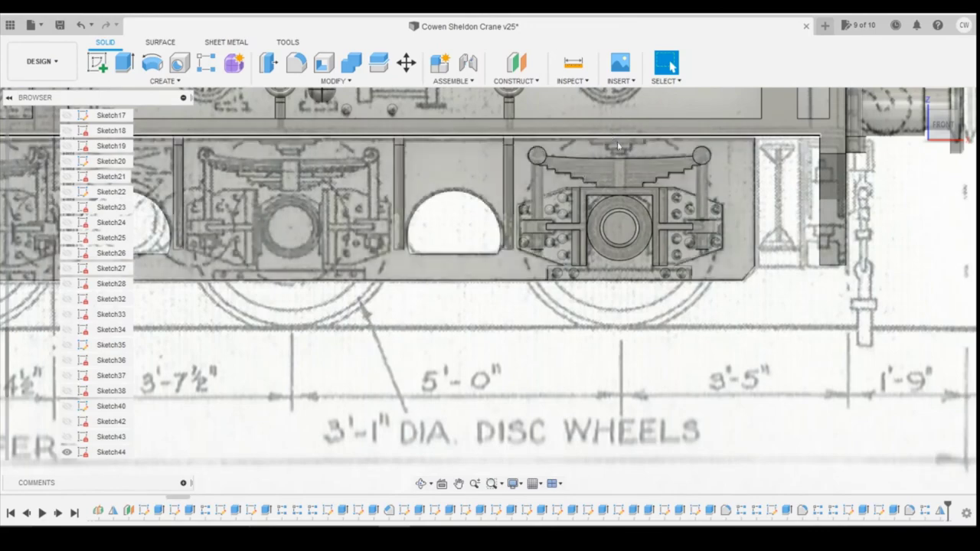
{"action": "scroll", "coordinate": [774, 250], "scroll_direction": "down", "scroll_amount": 3}
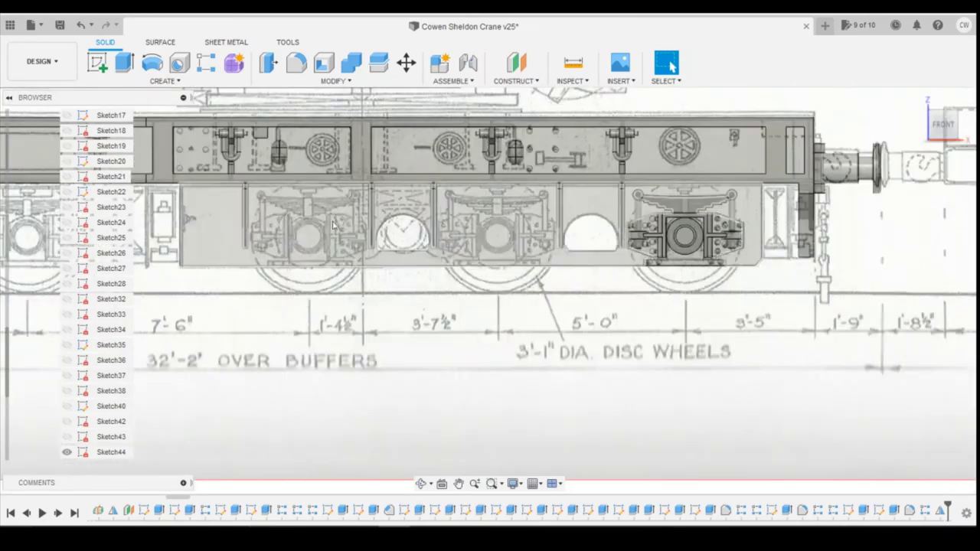